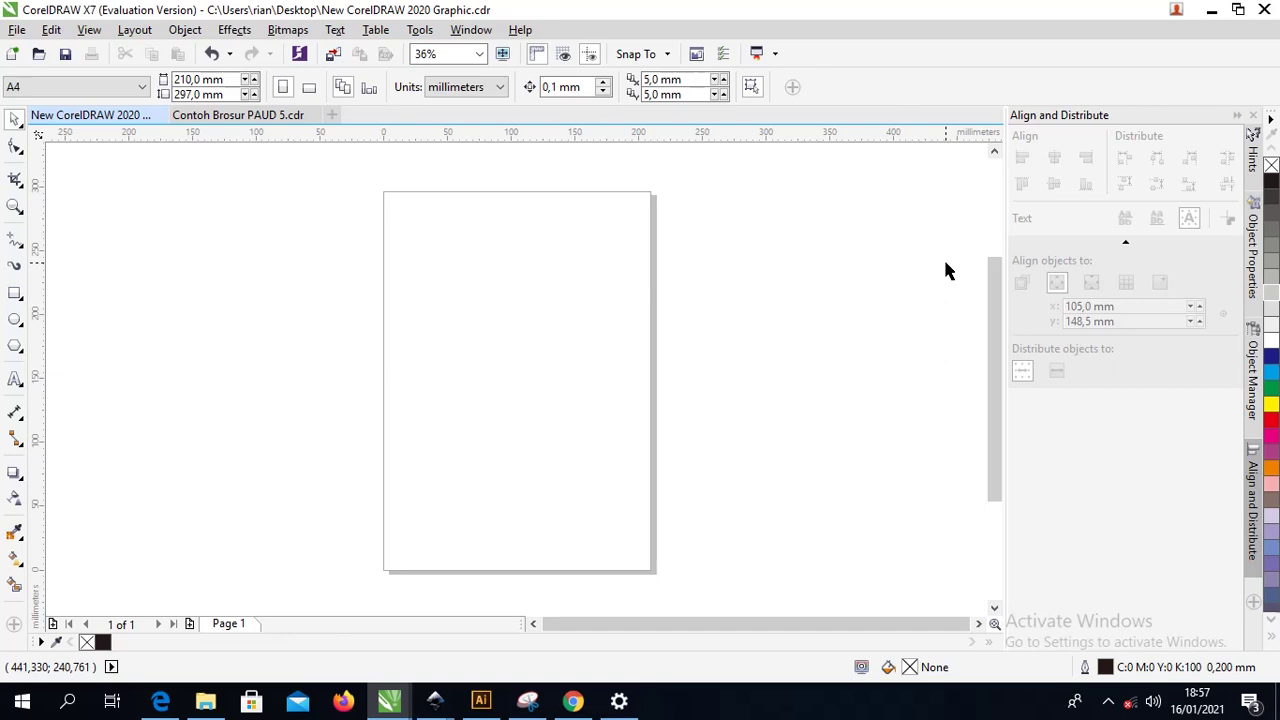
Set the document units to centimeters and switch the A4 page to landscape orientation
left_click(465, 88)
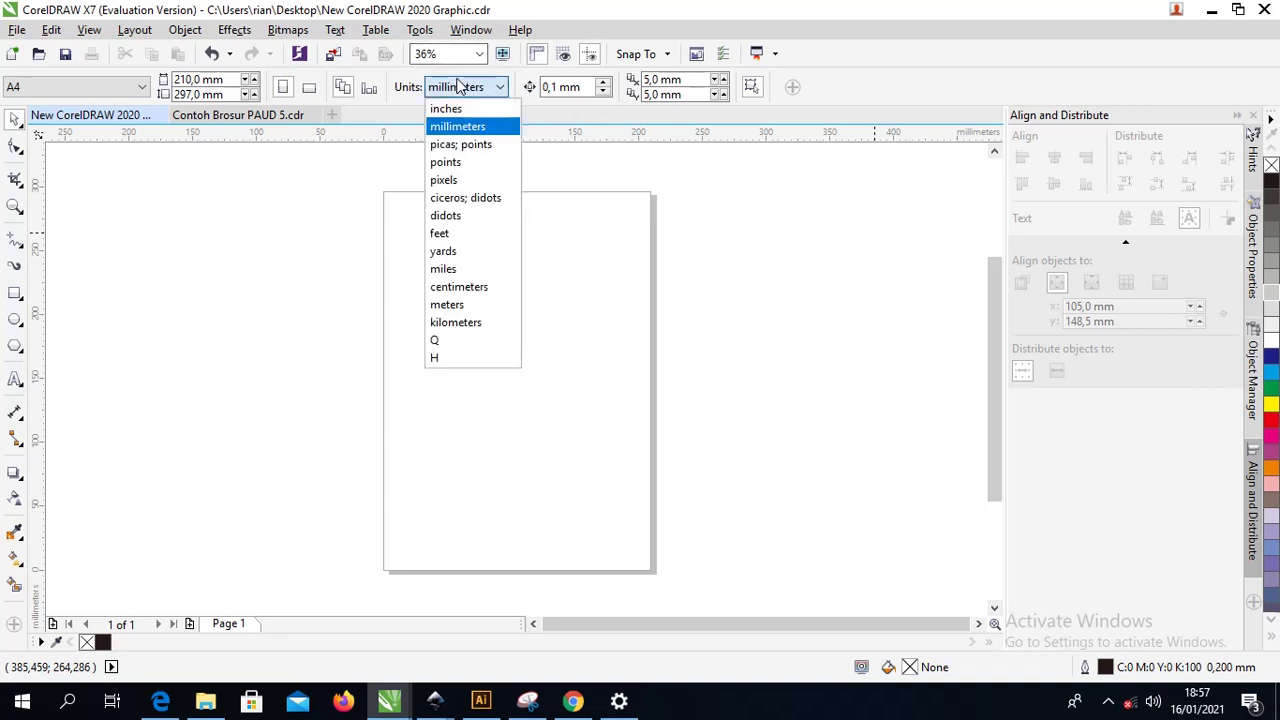
left_click(479, 287)
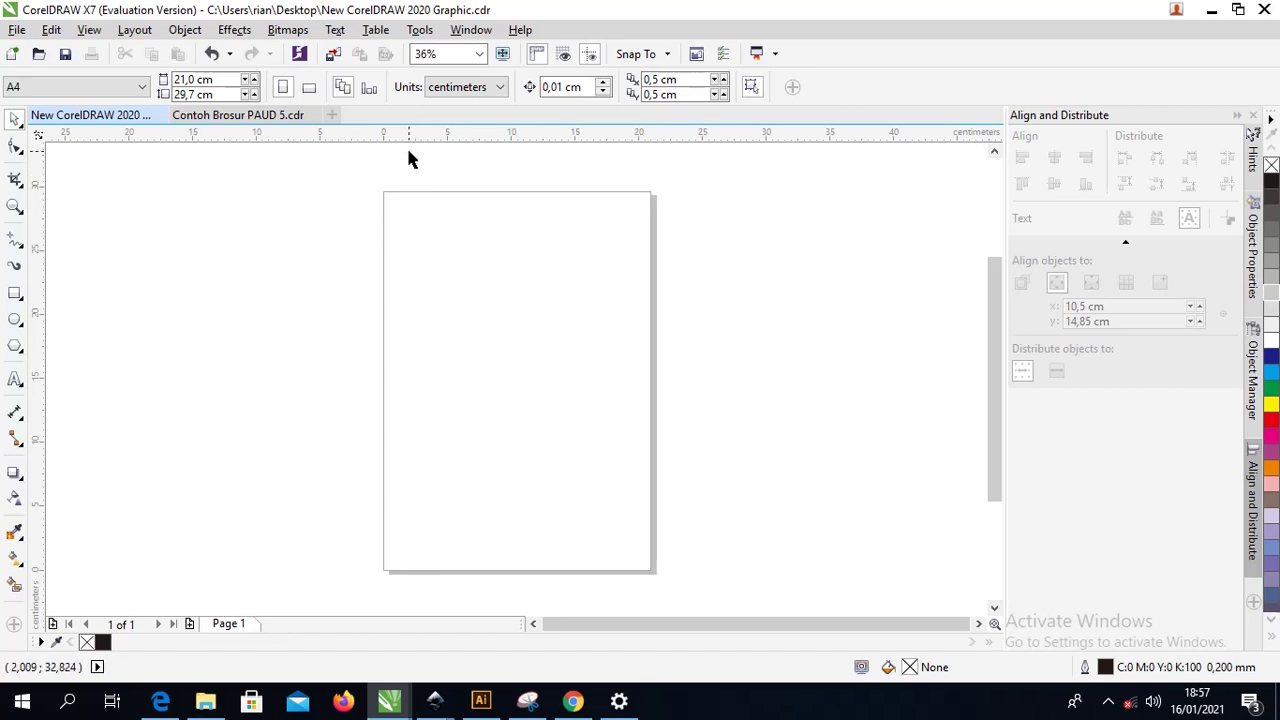
left_click(311, 87)
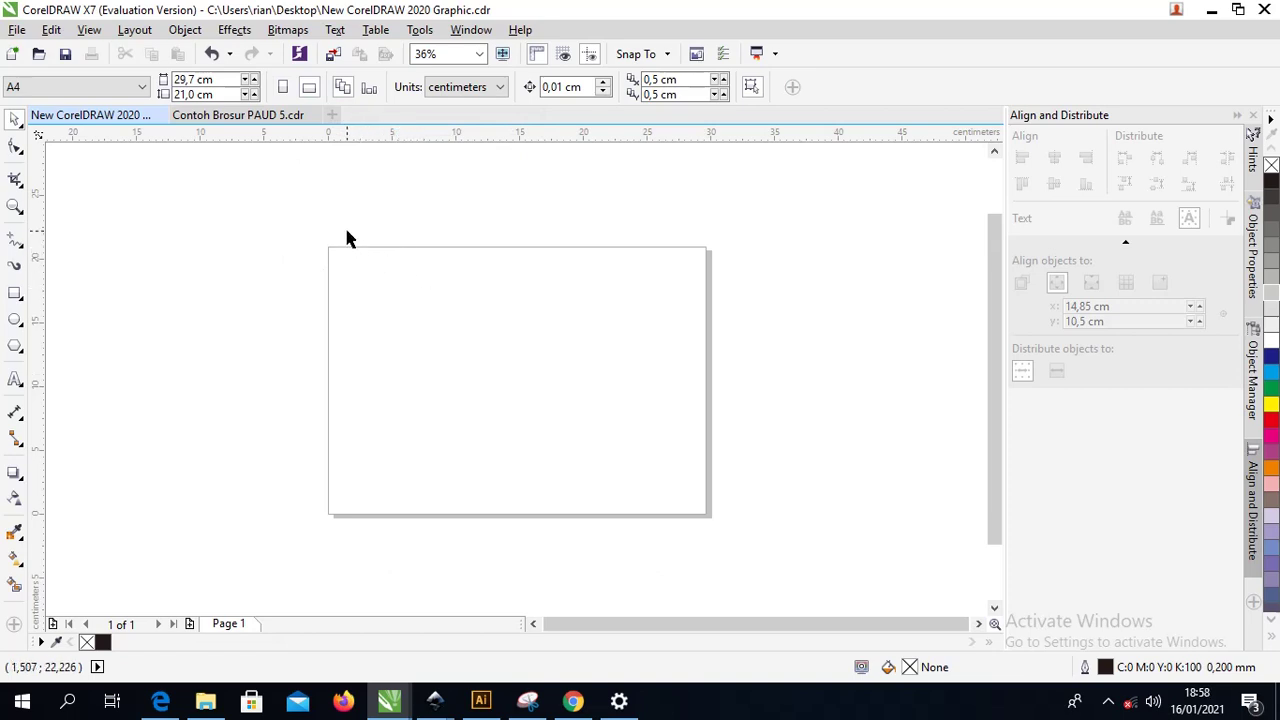
Add a rectangle that matches the full page, 29.7 by 21 cm
scroll(324, 225, "right", 1)
scroll(262, 297, "down", 3)
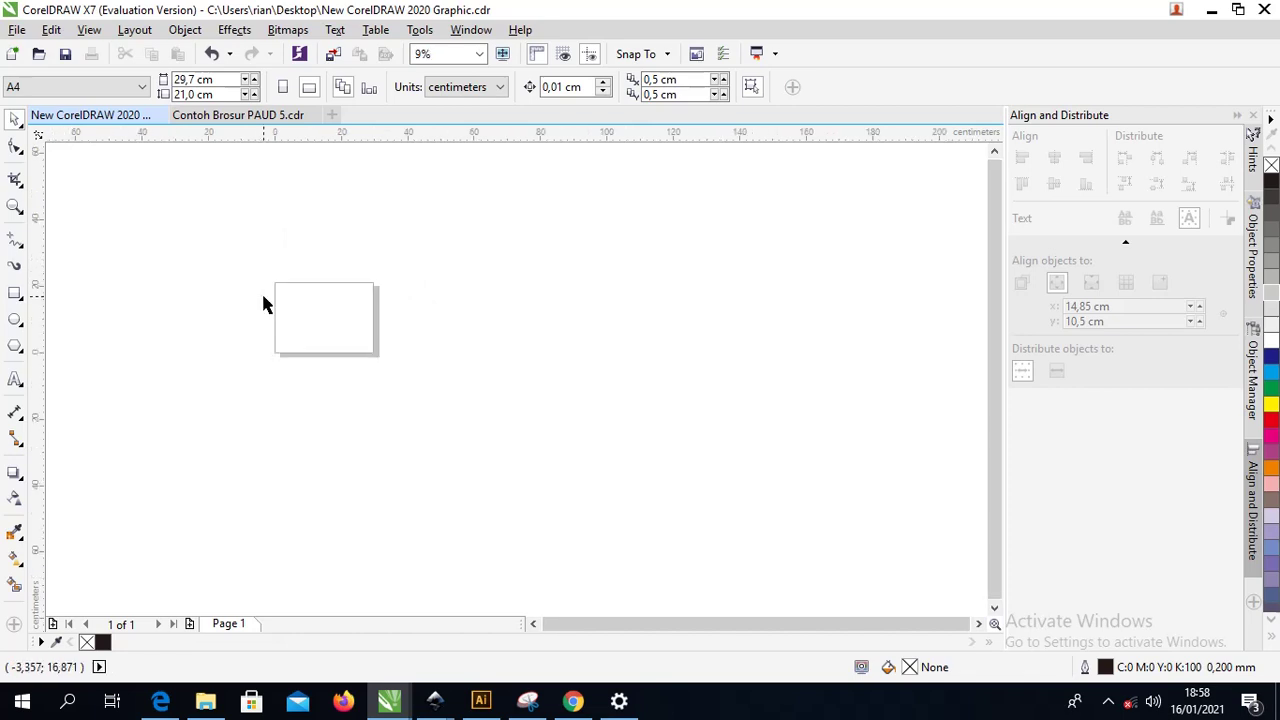
scroll(262, 297, "up", 2)
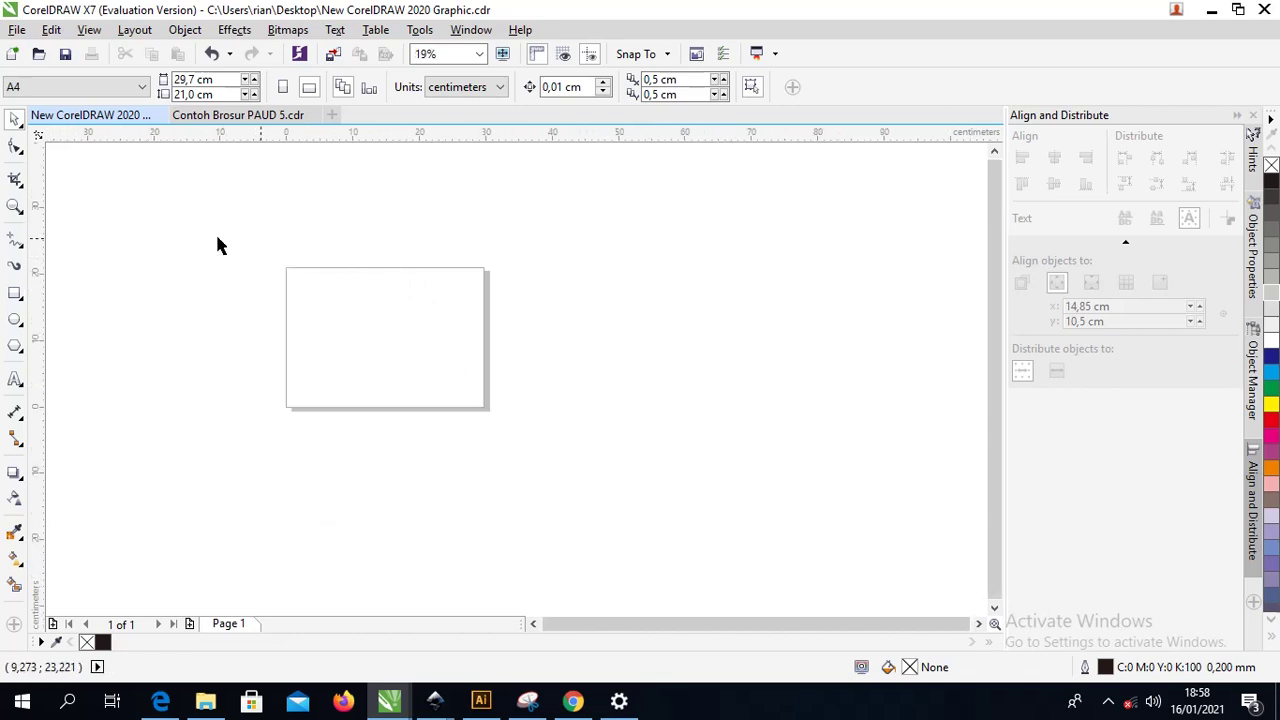
double_click(23, 300)
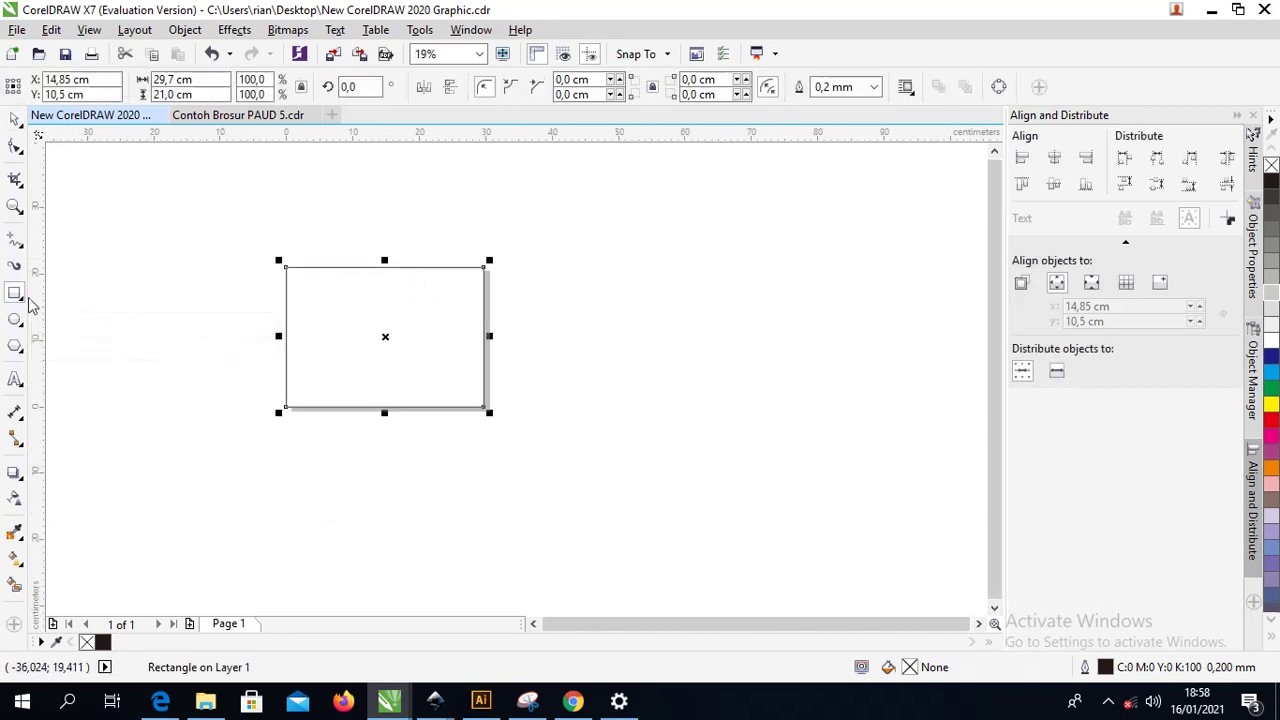
left_click_drag(300, 280, 540, 271)
key("ctrl+z")
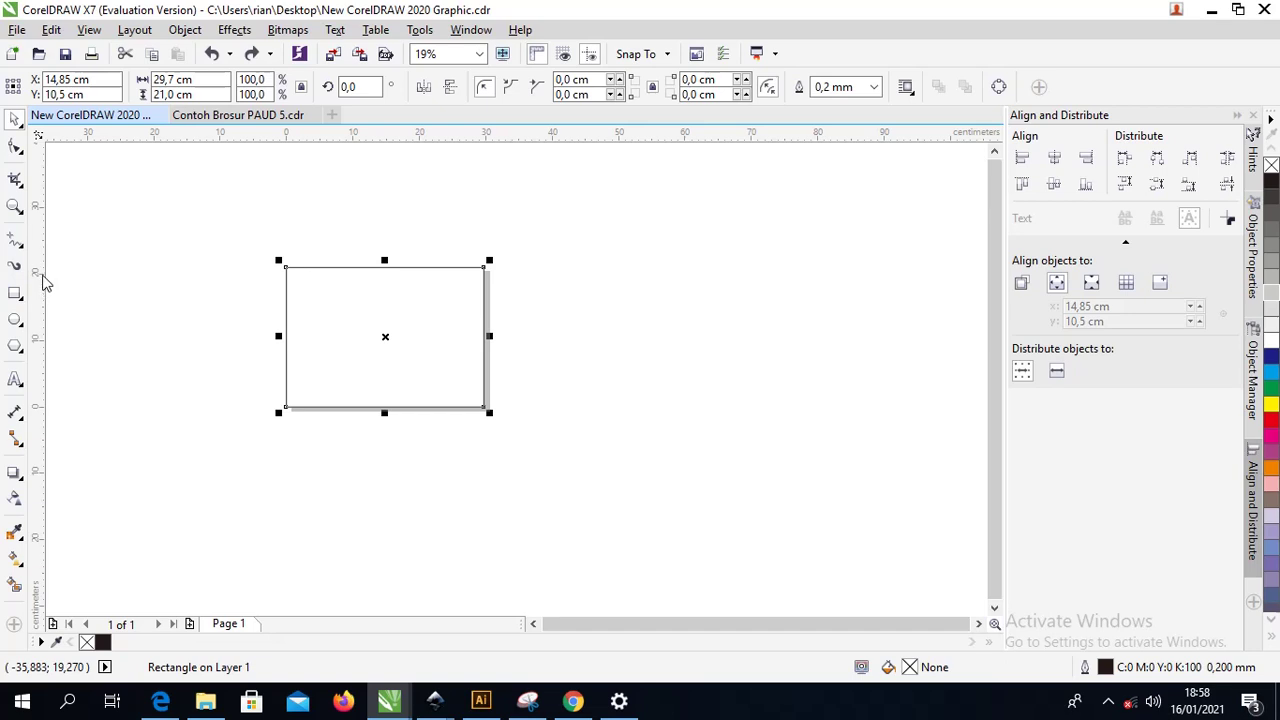
Draw a vertical 2-point line about 25.3 cm long just outside the page's left edge
left_click(16, 241)
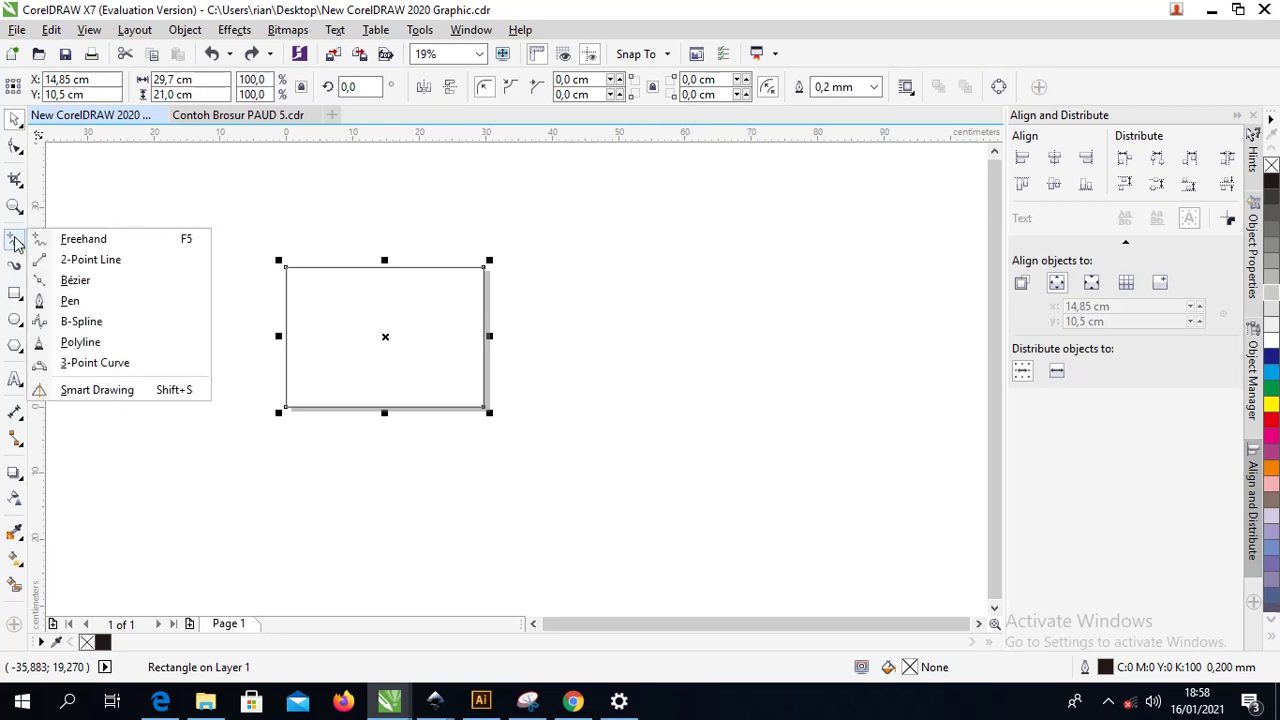
left_click(286, 277)
scroll(343, 289, "up", 2)
scroll(432, 287, "up", 2)
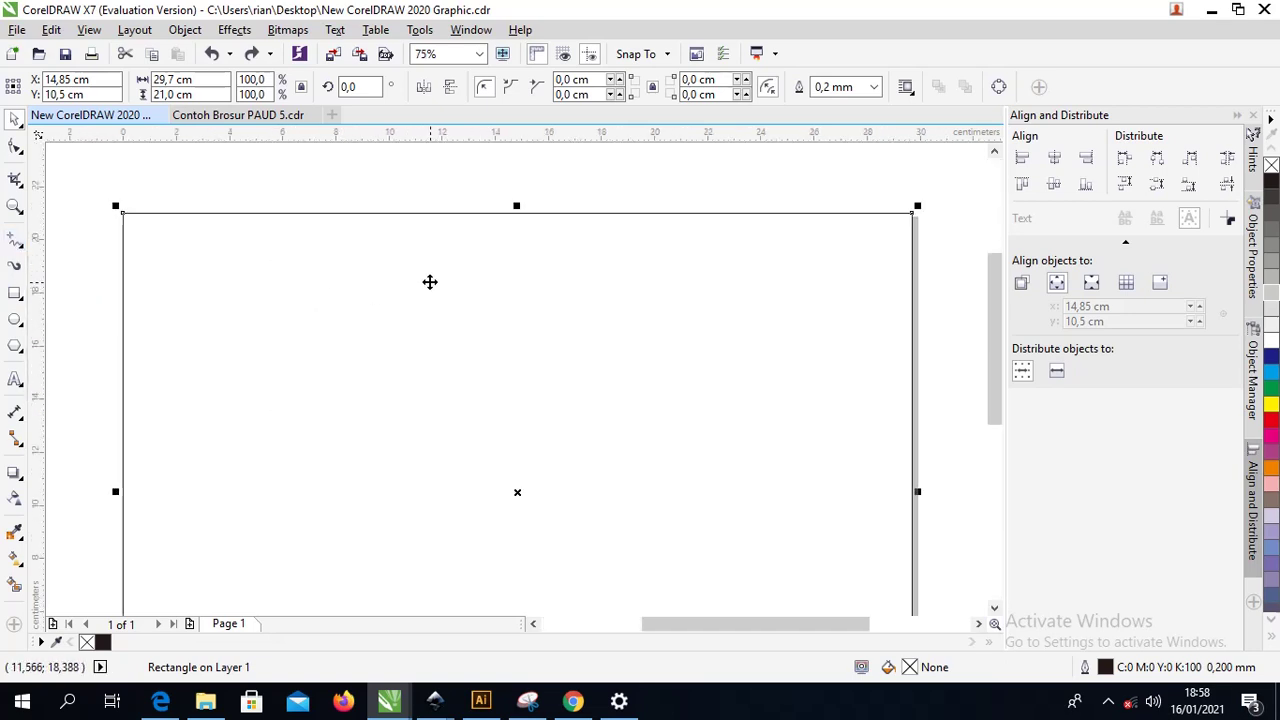
scroll(429, 281, "down", 2)
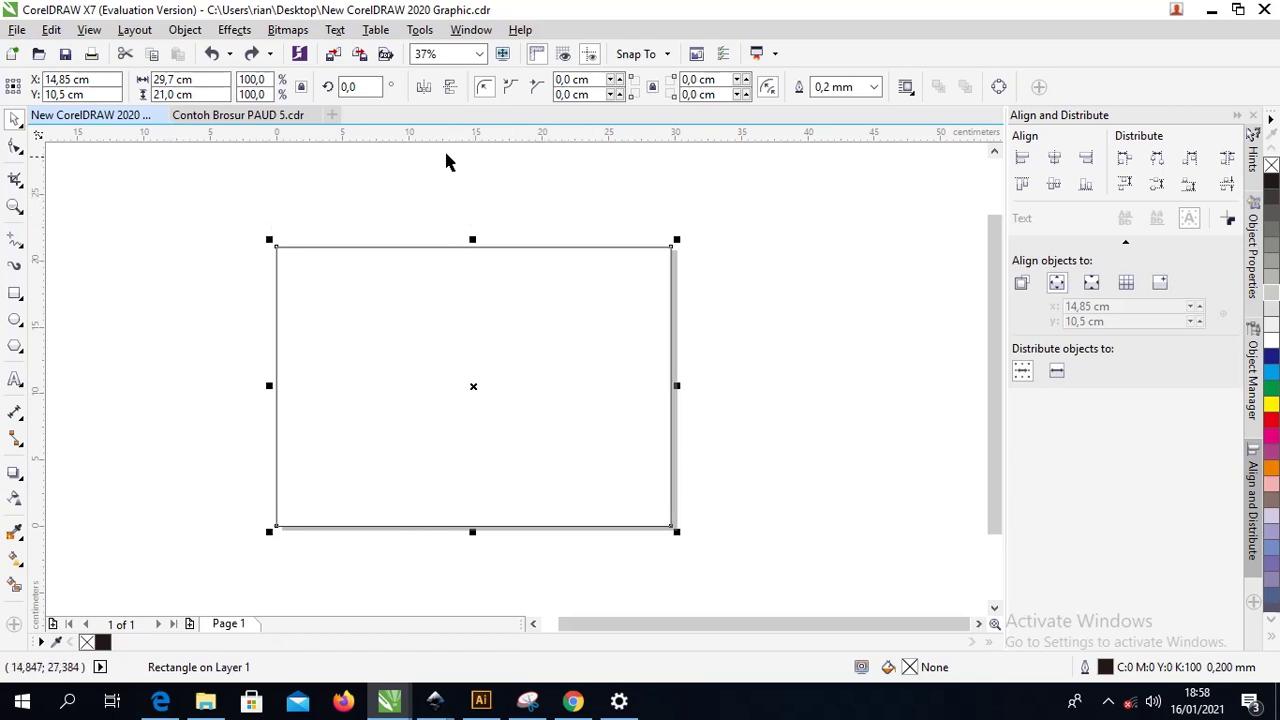
left_click(10, 243)
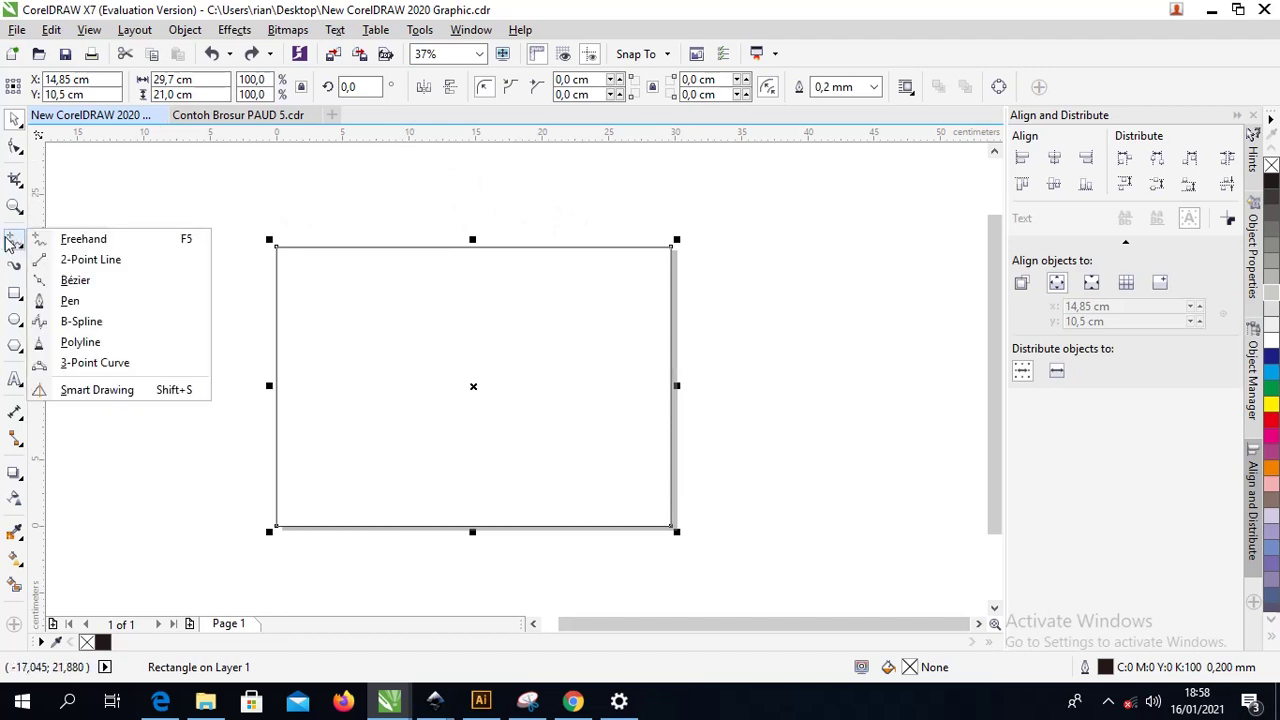
left_click(80, 260)
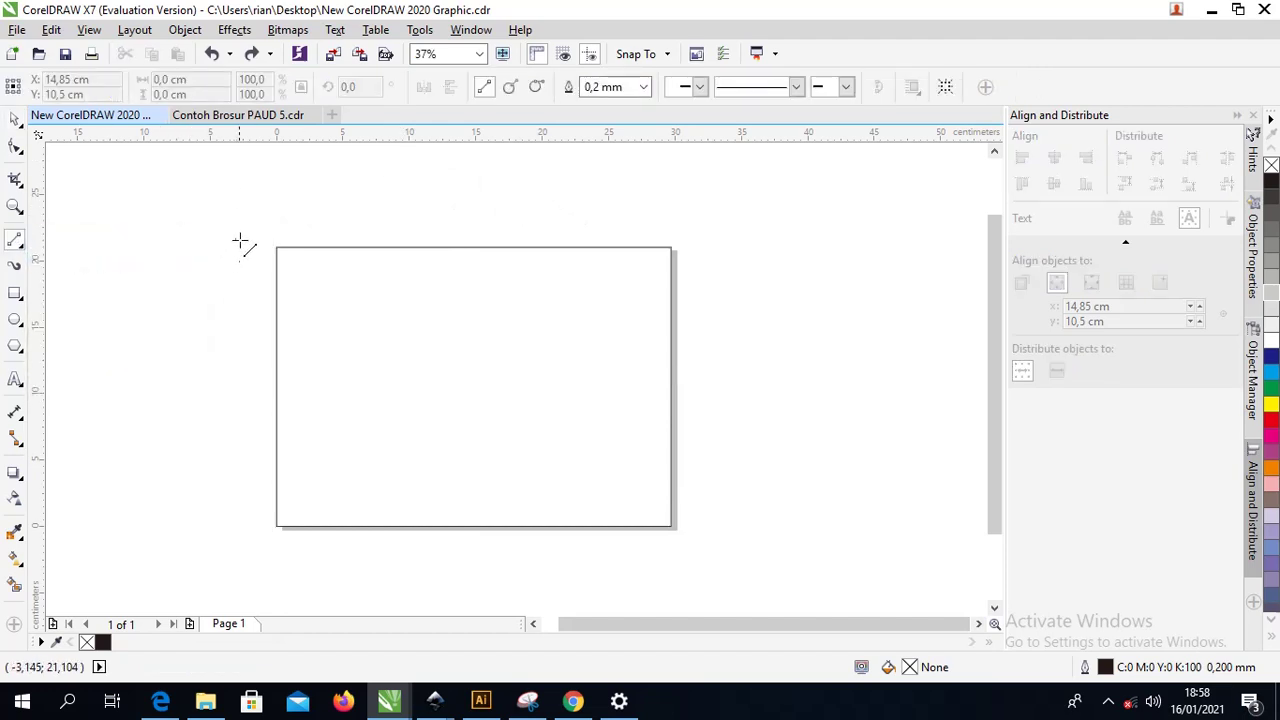
left_click_drag(245, 225, 245, 565)
left_click(15, 118)
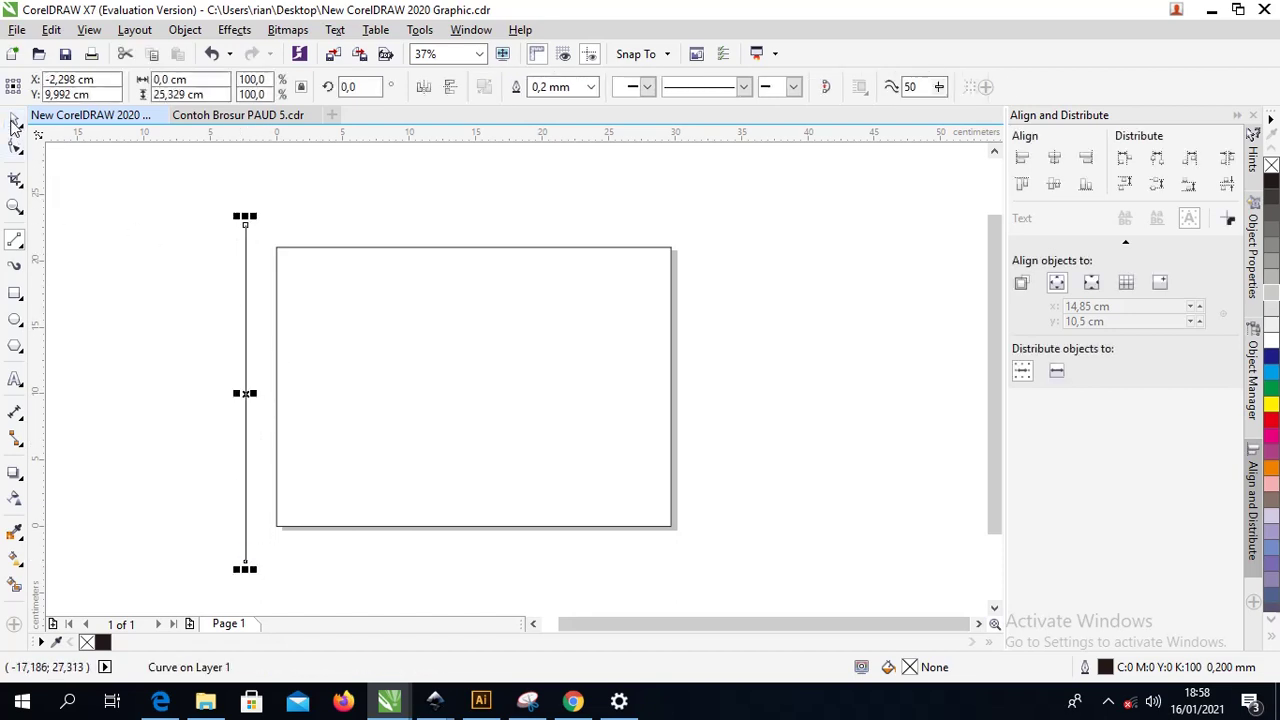
Align the vertical line with the rectangle's left edge
left_click(318, 247, "shift")
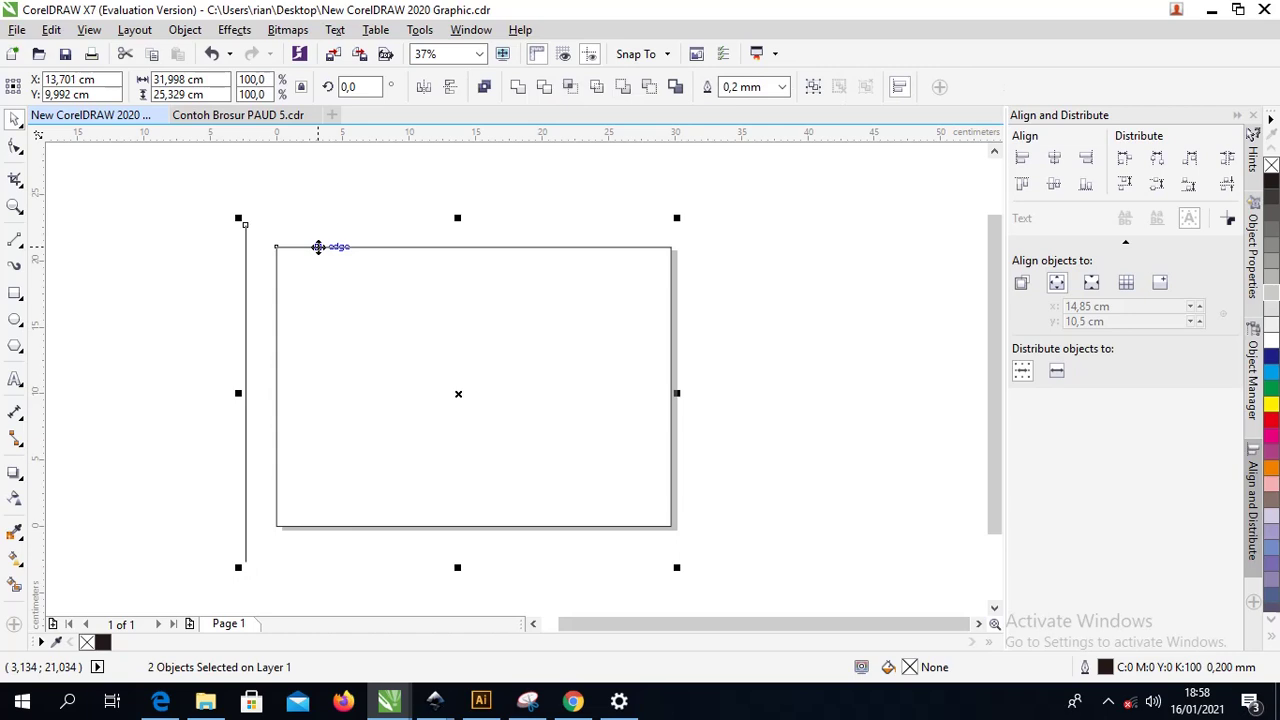
key("l")
left_click(286, 229)
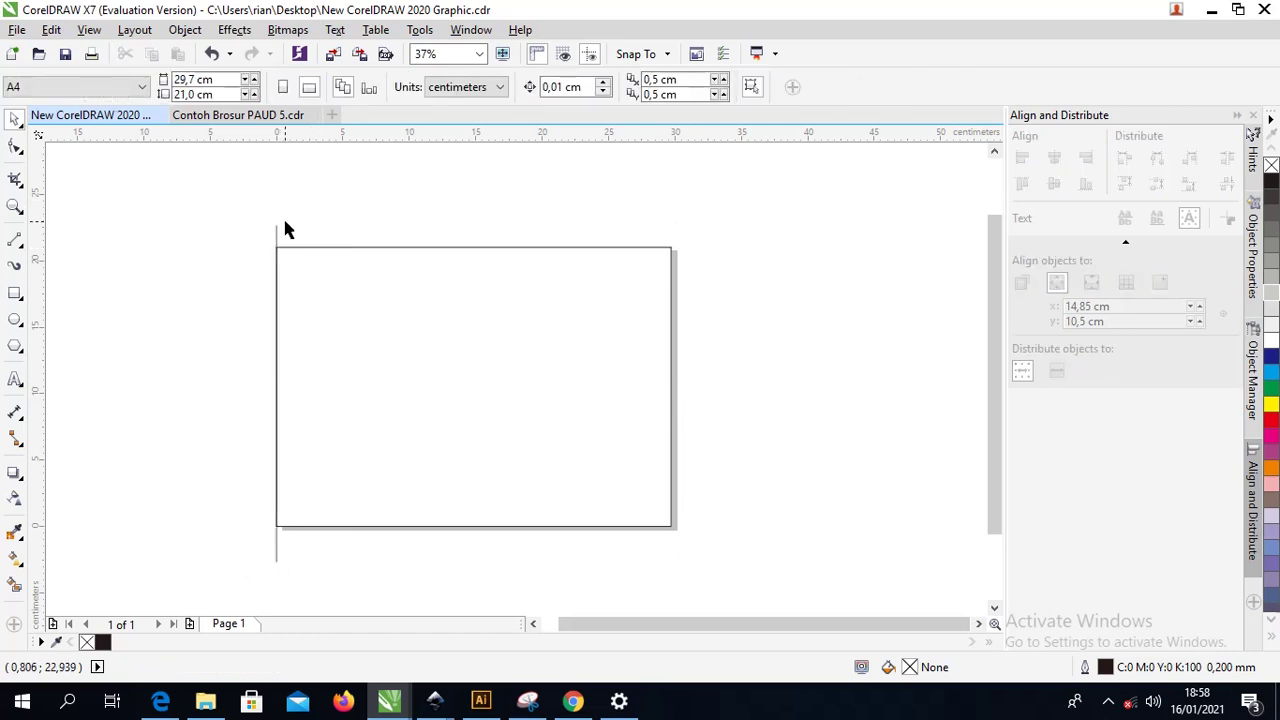
Duplicate the vertical line and align the copy with the rectangle's right edge
left_click(277, 230)
left_click_drag(282, 233, 283, 234)
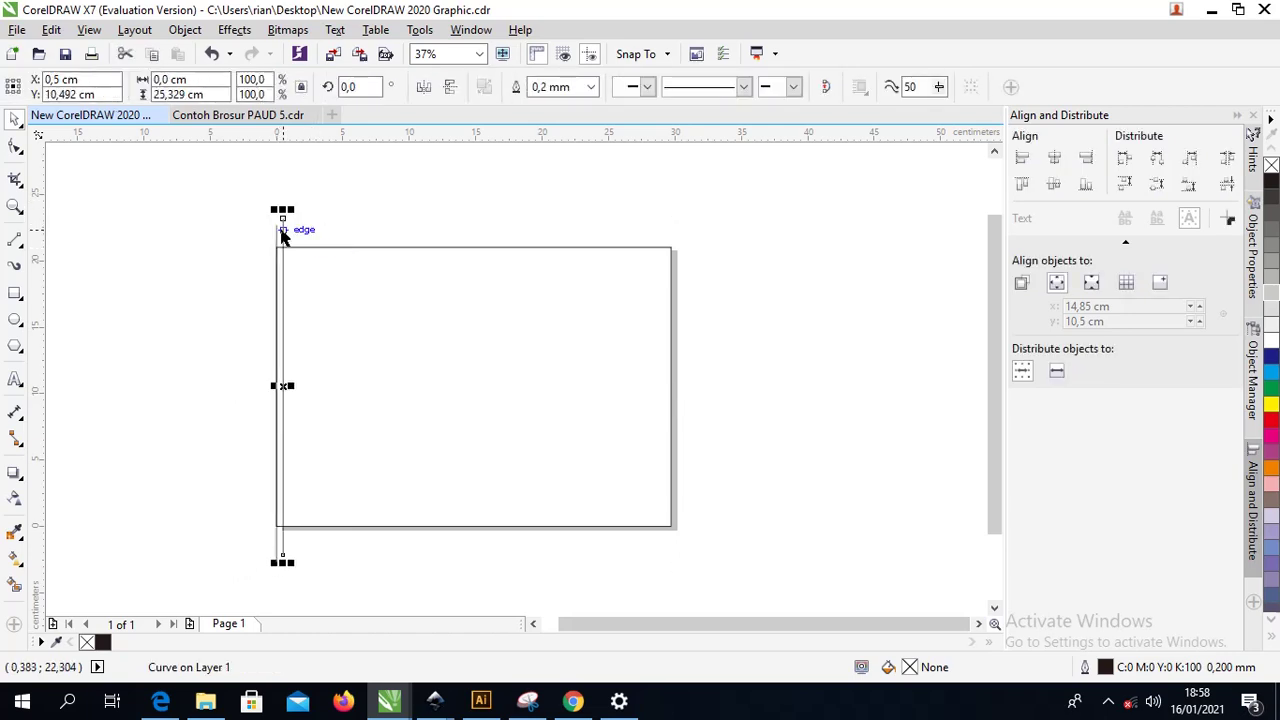
left_click(308, 248, "shift")
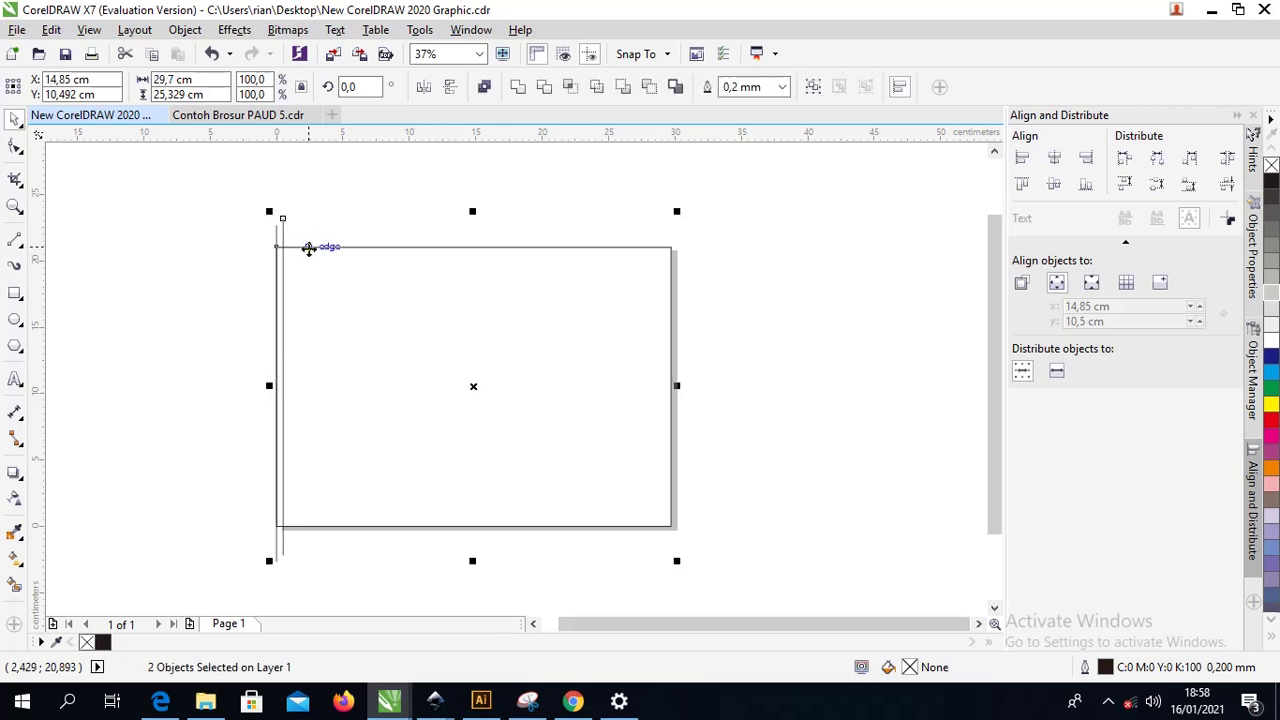
key("r")
left_click(297, 205)
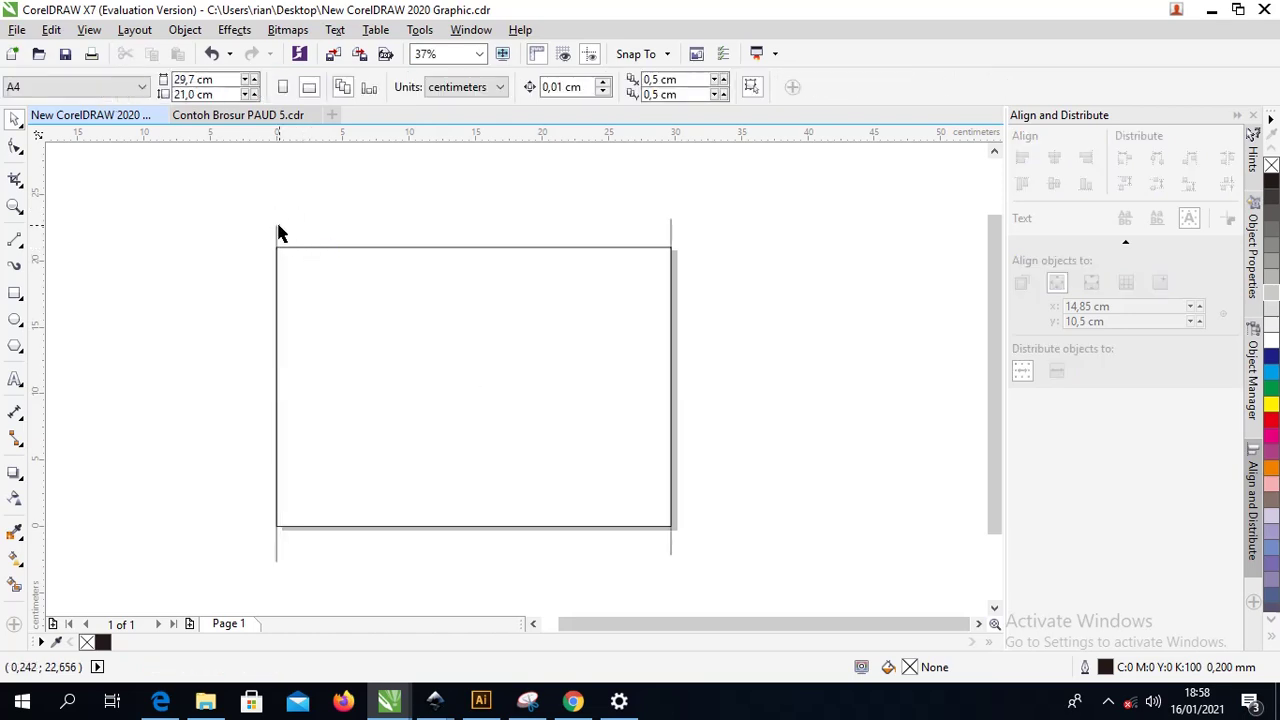
Make two more copies of the left-edge line and distribute all four lines with equal horizontal spacing
left_click(278, 228)
left_click_drag(277, 226, 289, 213)
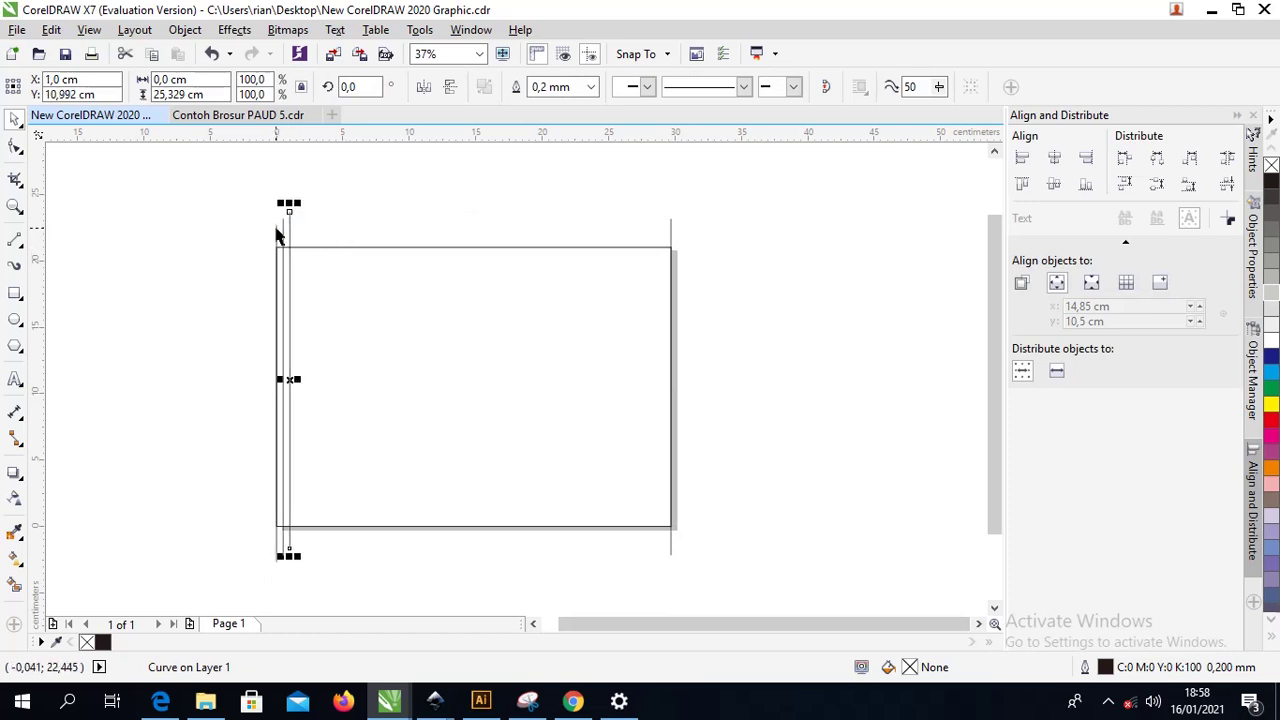
left_click(277, 234, "shift")
left_click(284, 234, "shift")
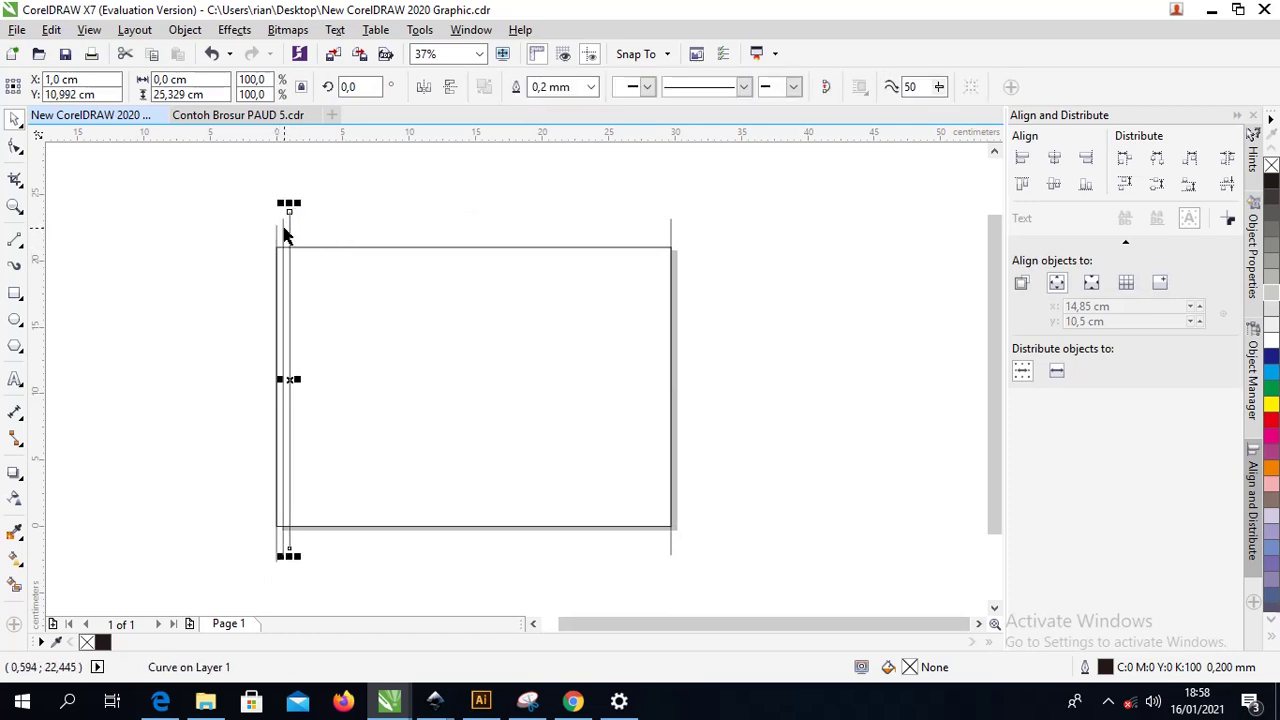
left_click(284, 234, "shift")
left_click(276, 237, "shift")
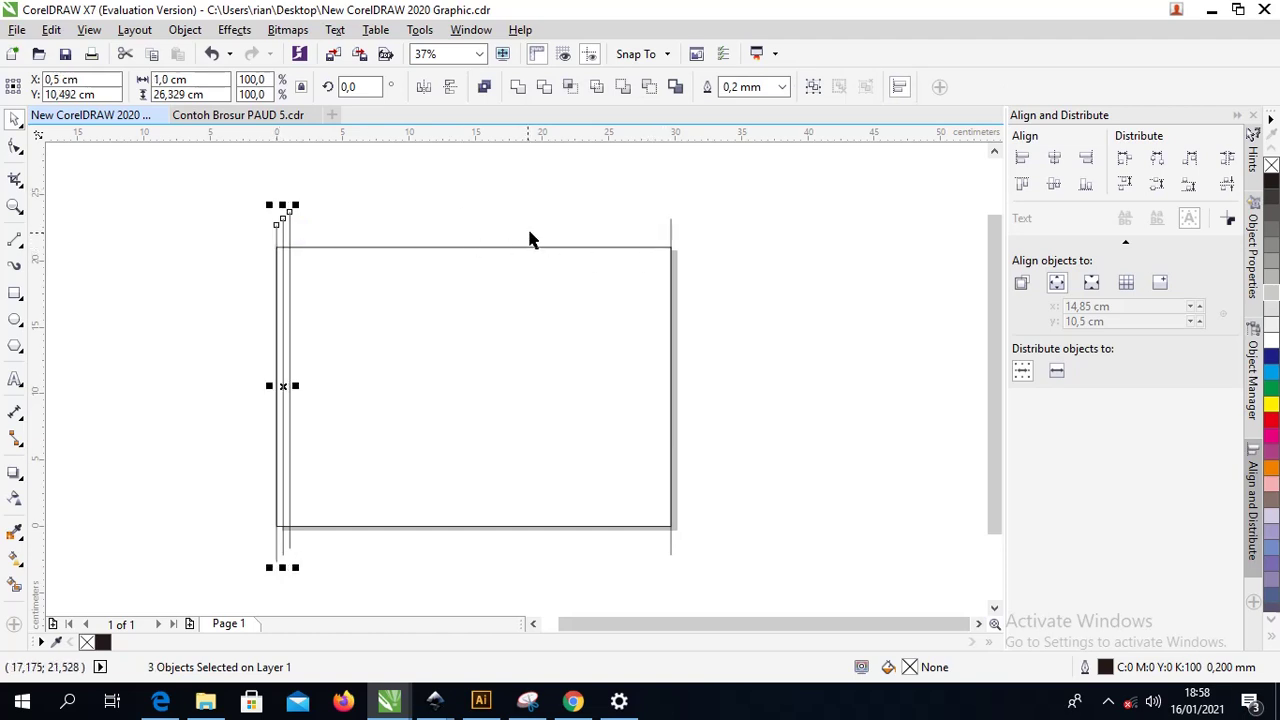
left_click(672, 238, "shift")
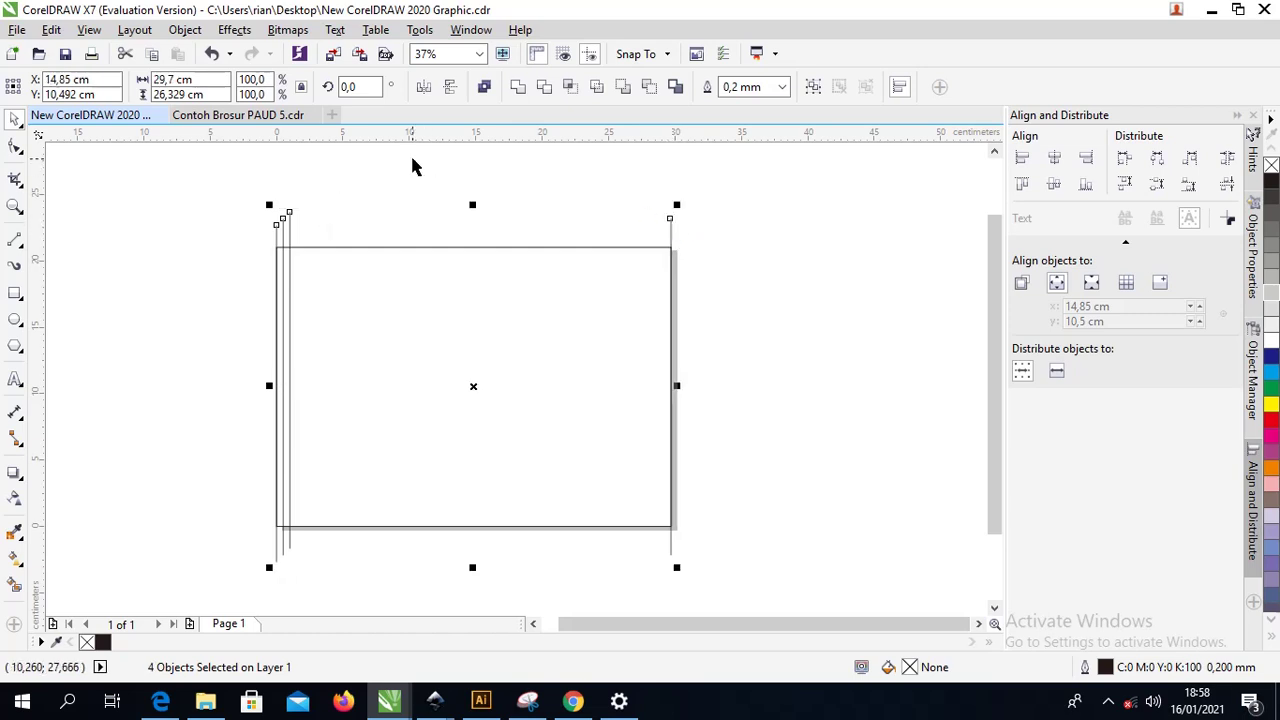
left_click(1227, 158)
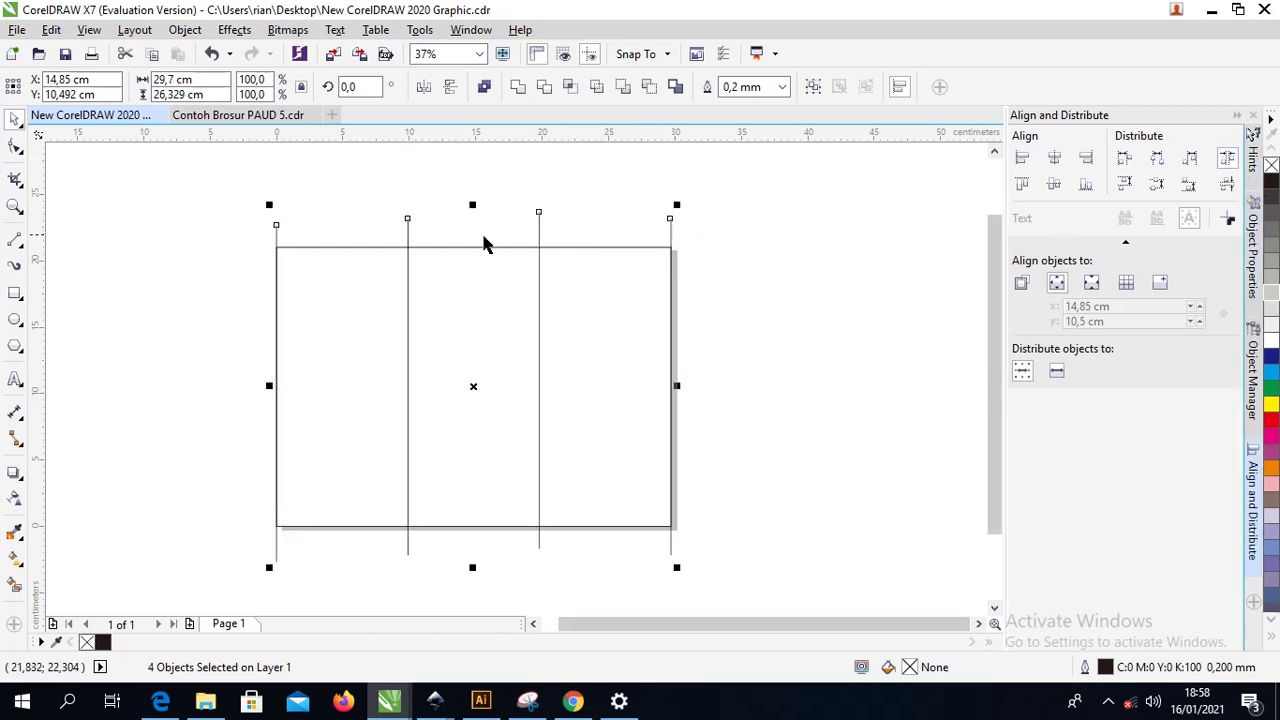
scroll(435, 302, "up", 3)
scroll(417, 286, "down", 3)
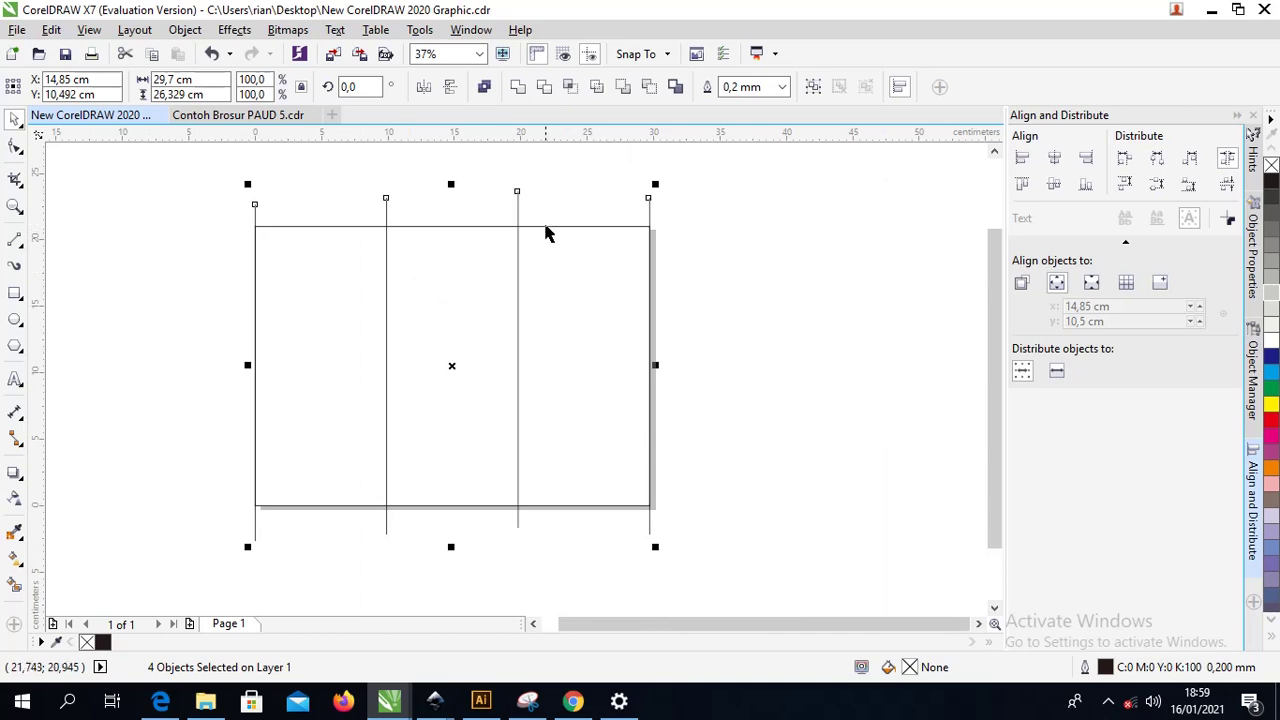
Align the four vertical lines level with each other and combine them into one curve
key("ctrl+z")
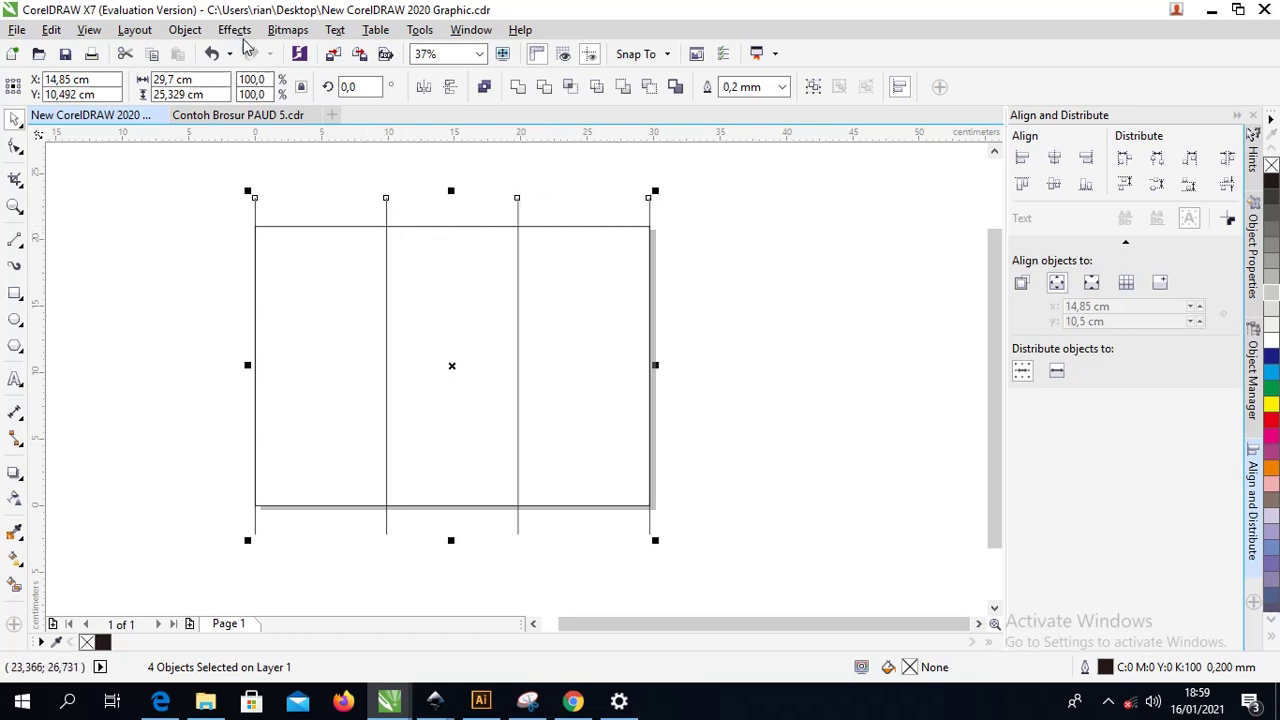
left_click(185, 30)
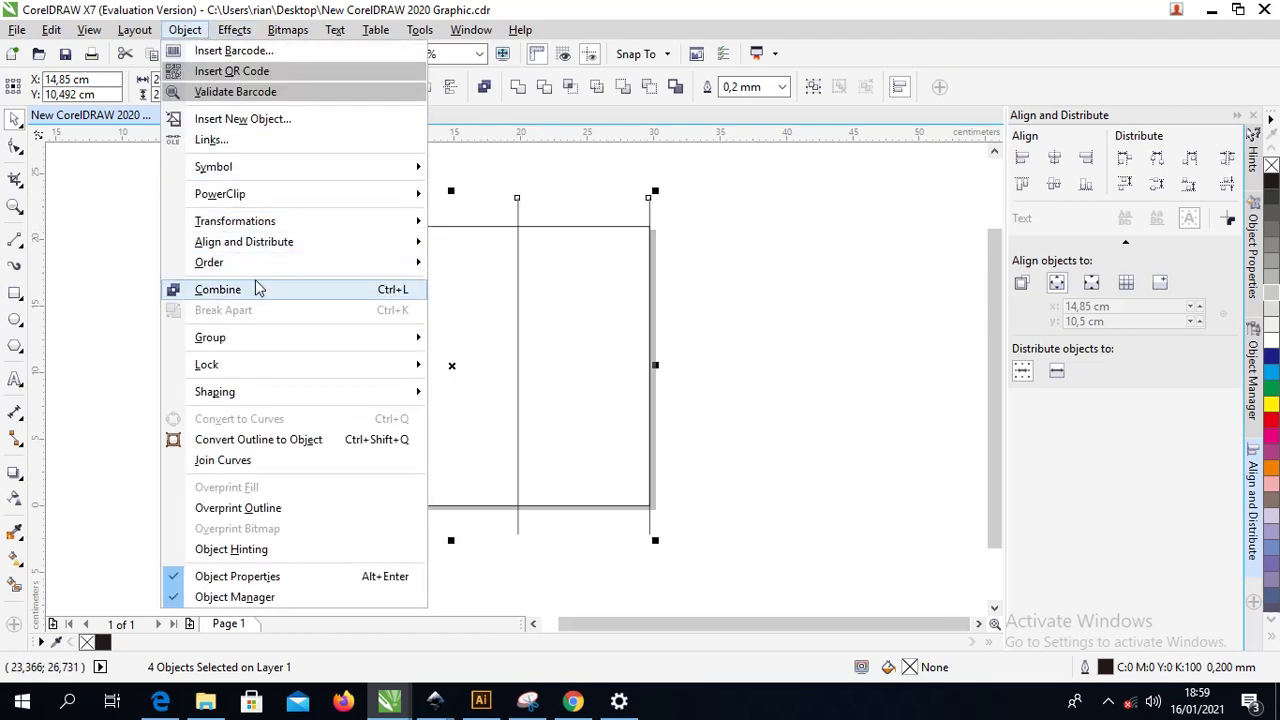
left_click(375, 292)
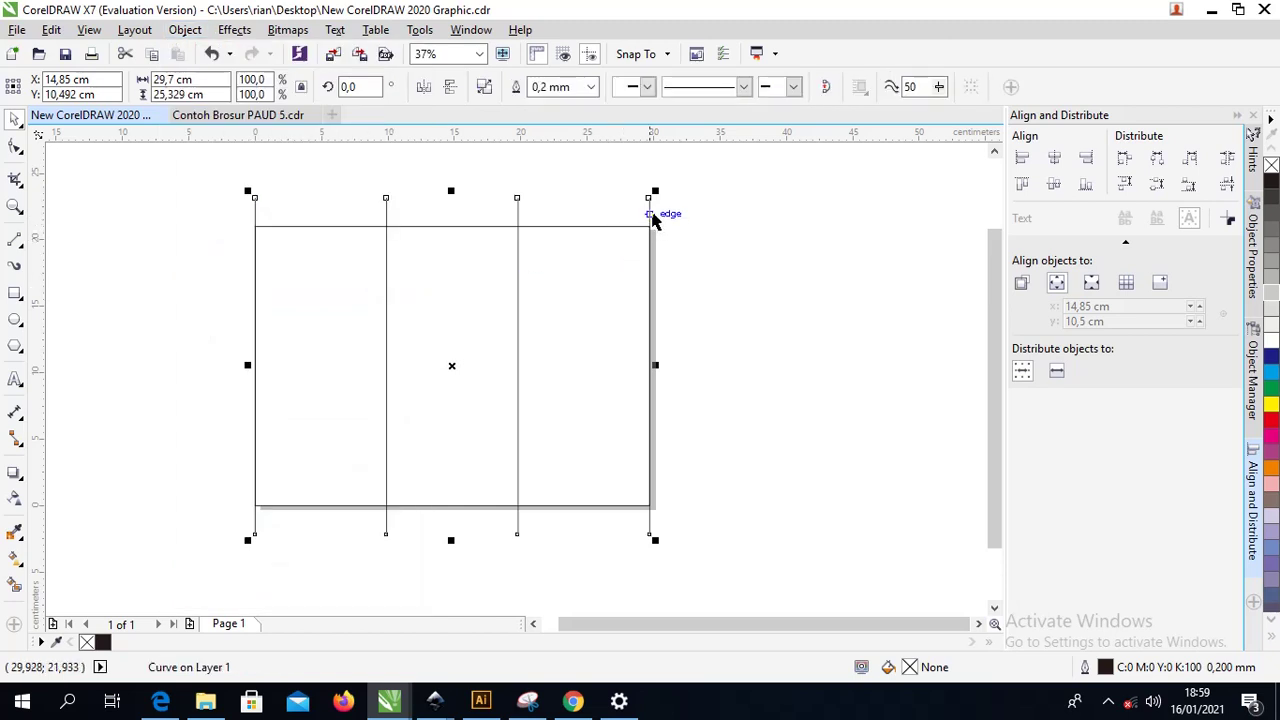
Trim the page-sized rectangle with the combined vertical lines
left_click_drag(654, 214, 640, 212)
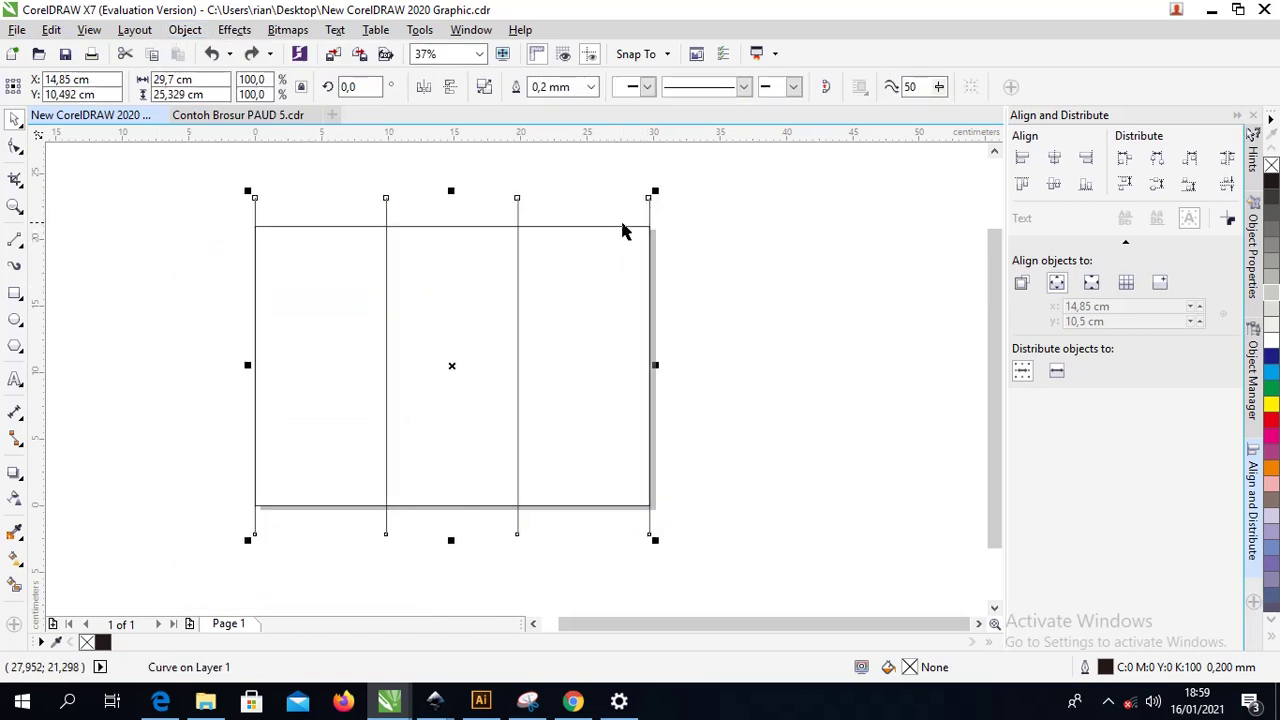
left_click(622, 227, "shift")
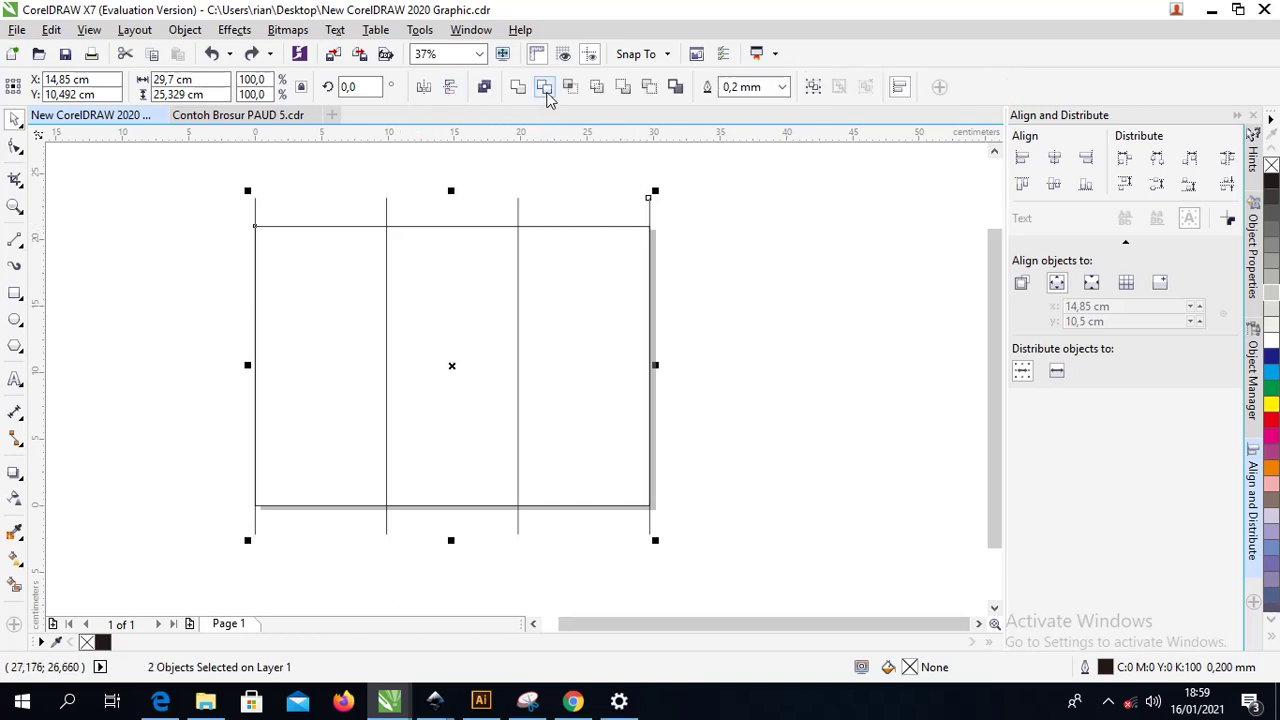
left_click_drag(558, 229, 500, 251)
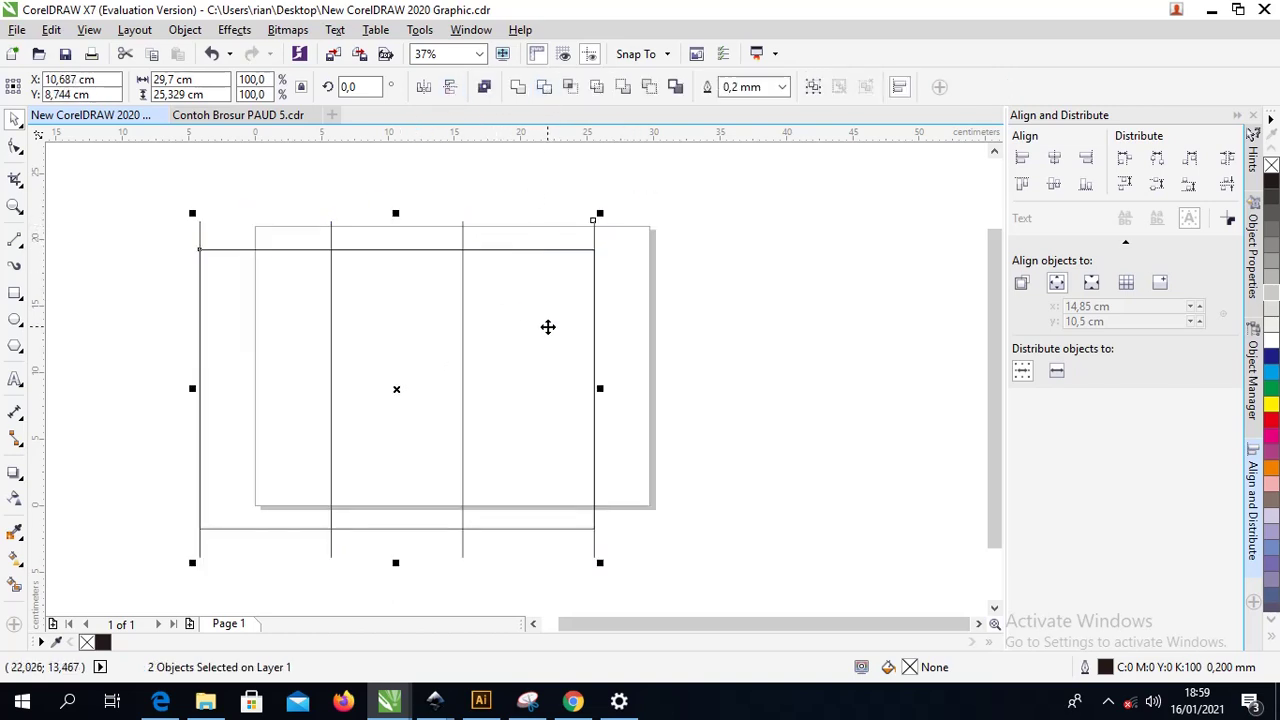
key("ctrl+z")
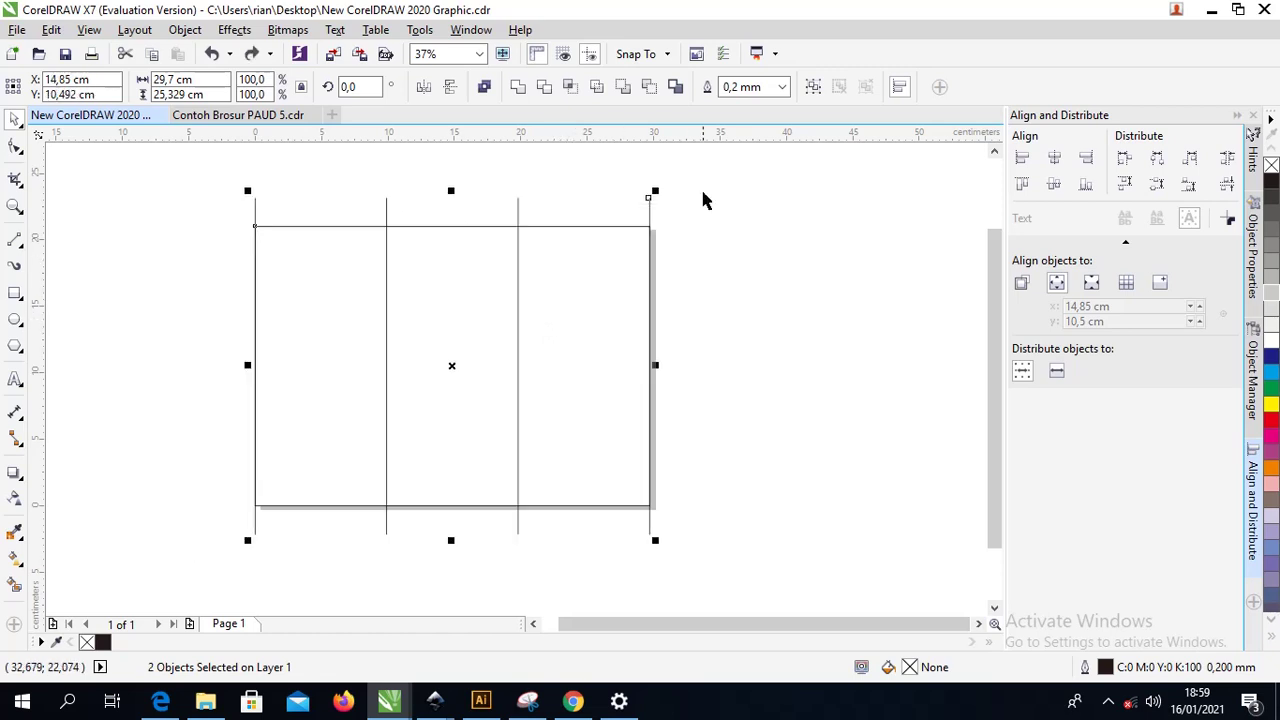
left_click(548, 92)
left_click(546, 200)
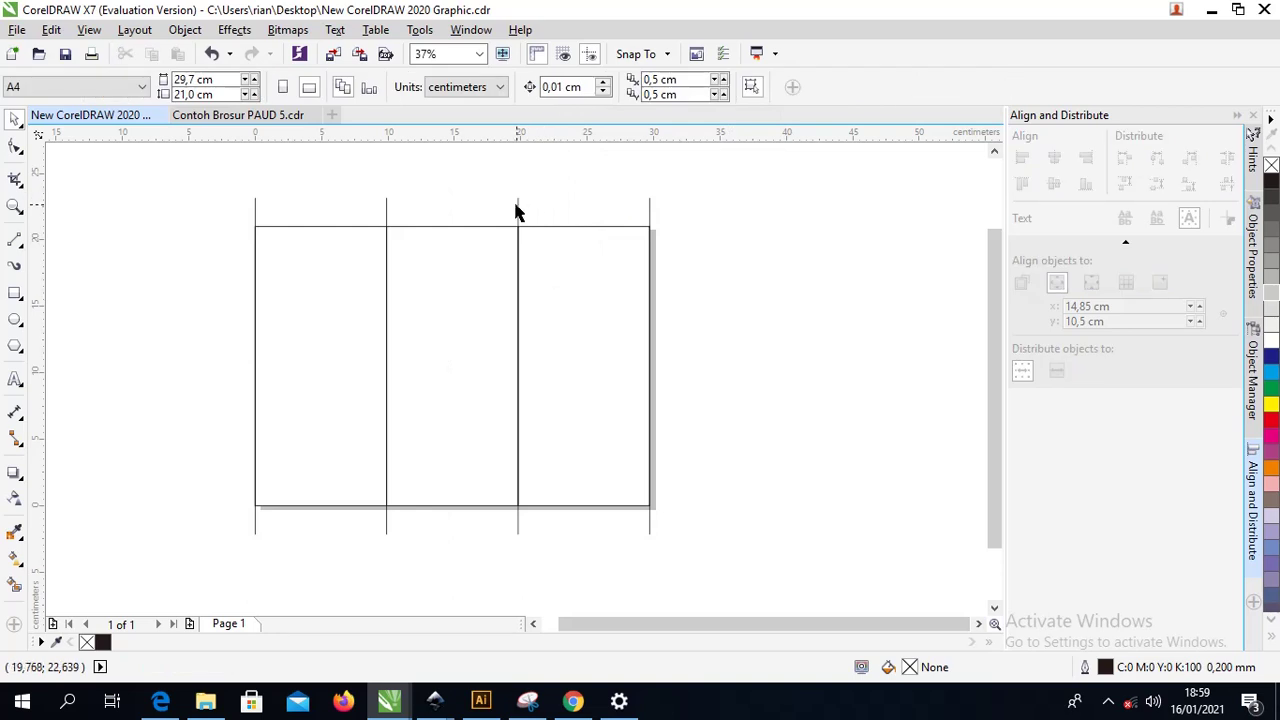
Delete the combined vertical lines, leaving the rectangle divided into three panels
left_click(518, 214)
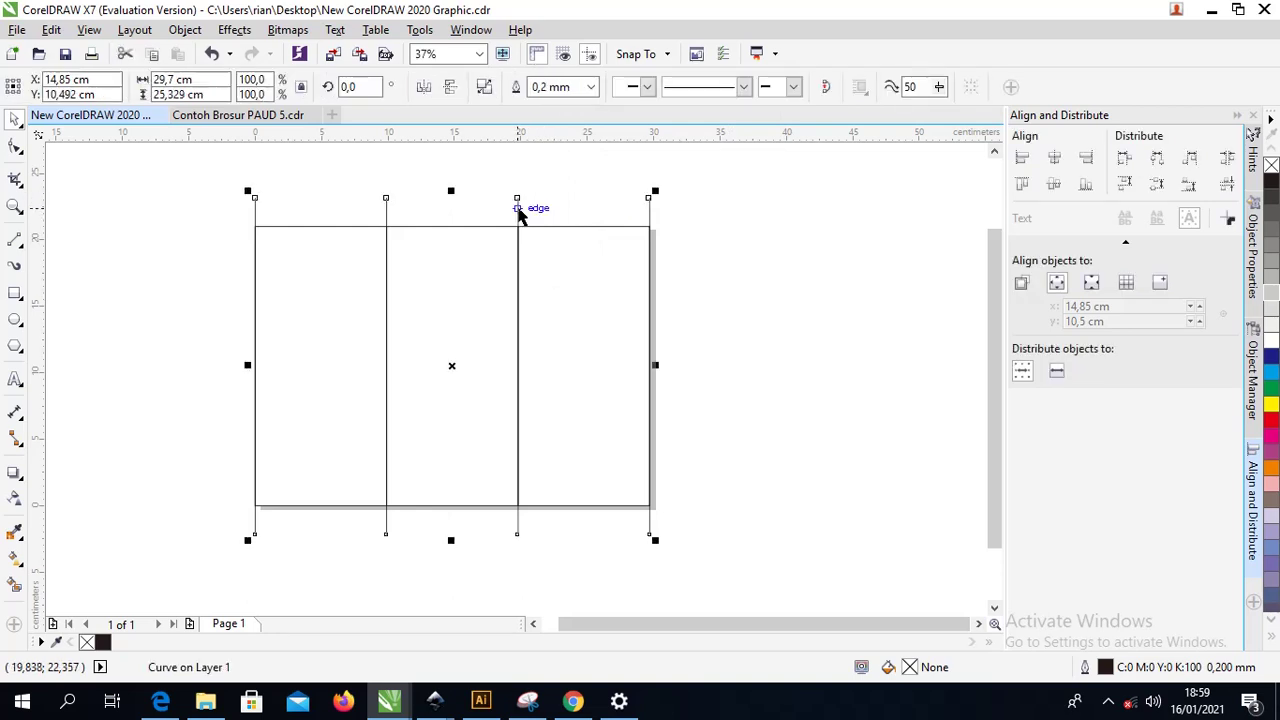
key("Delete")
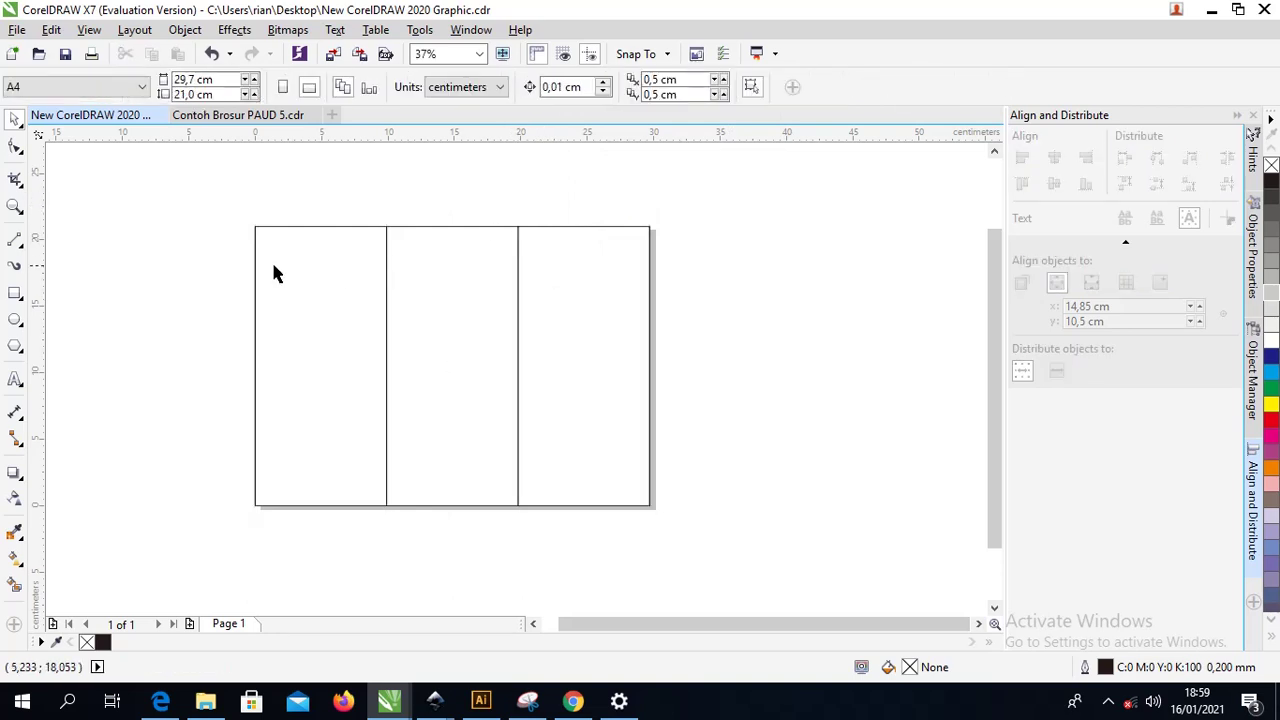
scroll(343, 259, "up", 2)
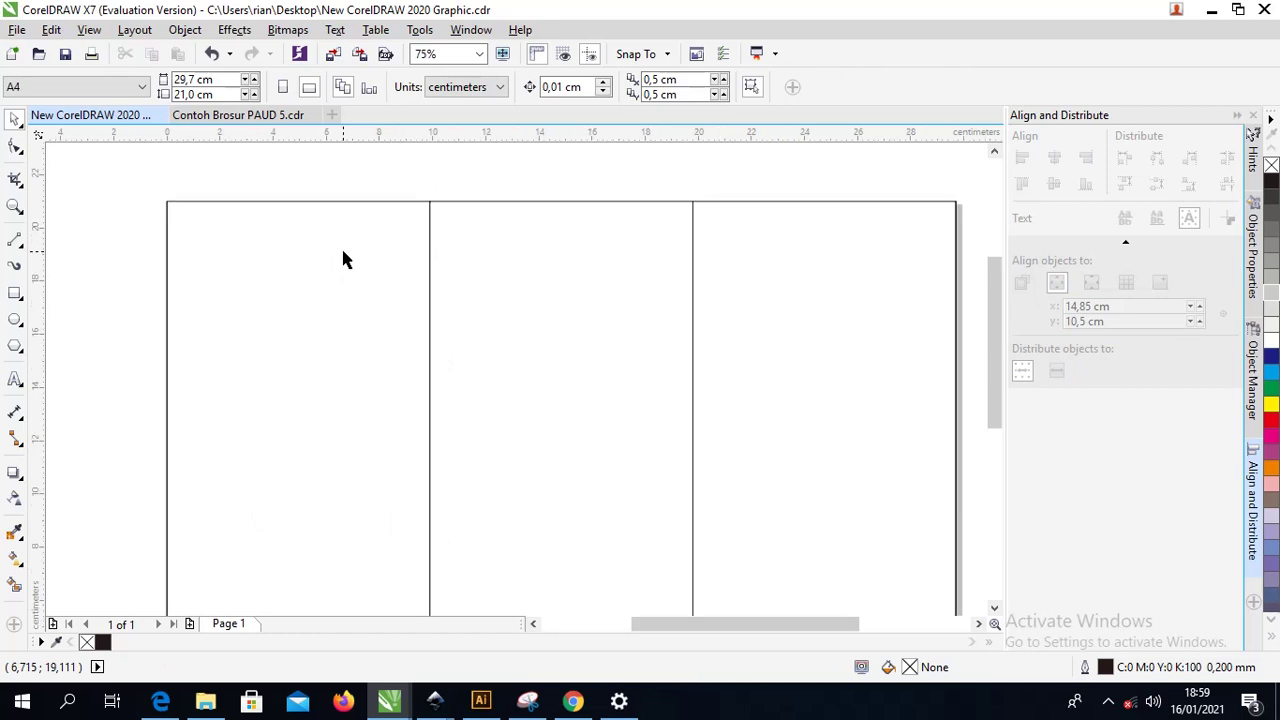
Break the trimmed rectangle apart into three separate panel objects
scroll(341, 255, "down", 2)
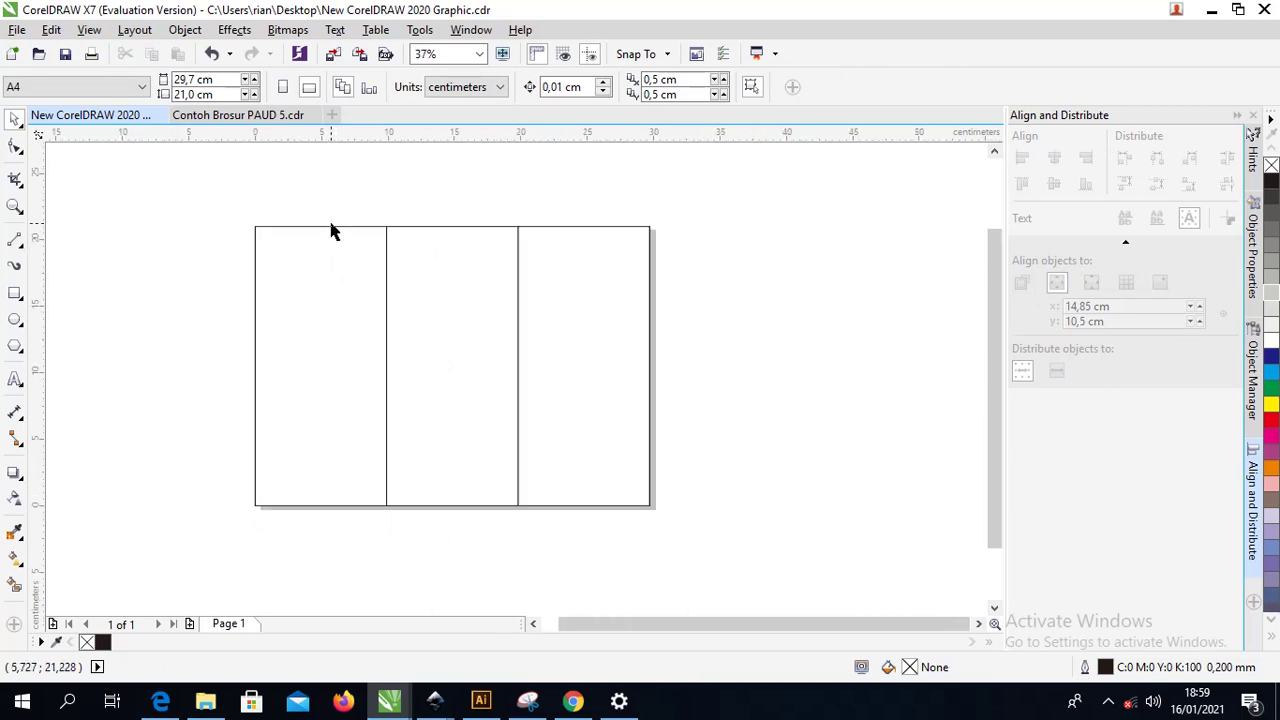
left_click(330, 228)
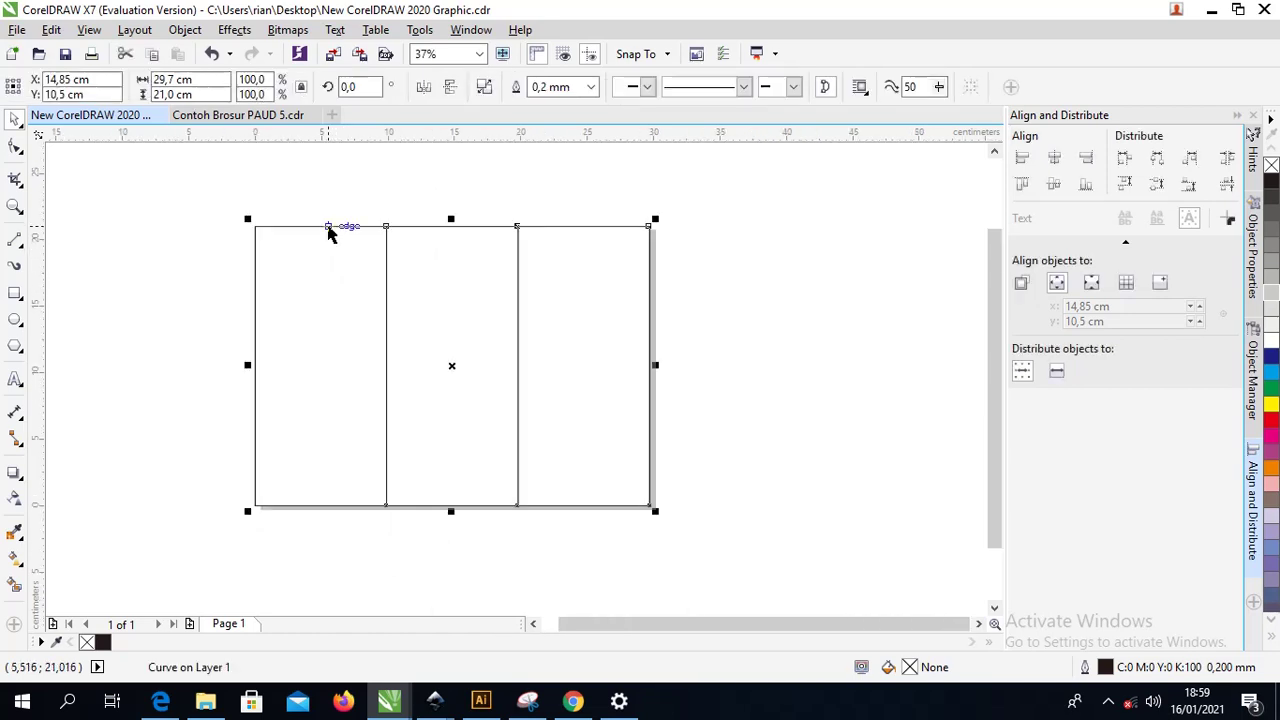
left_click(484, 90)
Fill the left panel with 10% black, the middle panel with 30% black and the right panel with a slightly darker grey
left_click(386, 217)
left_click(373, 228)
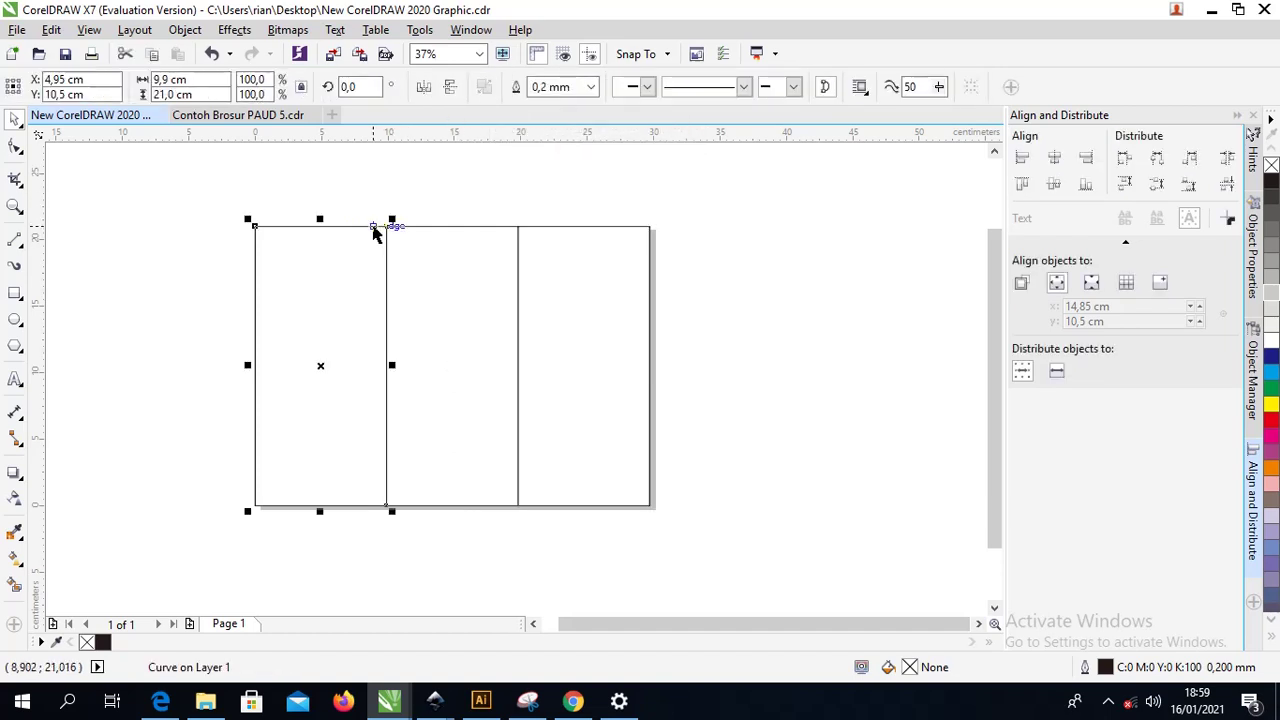
left_click(1271, 318)
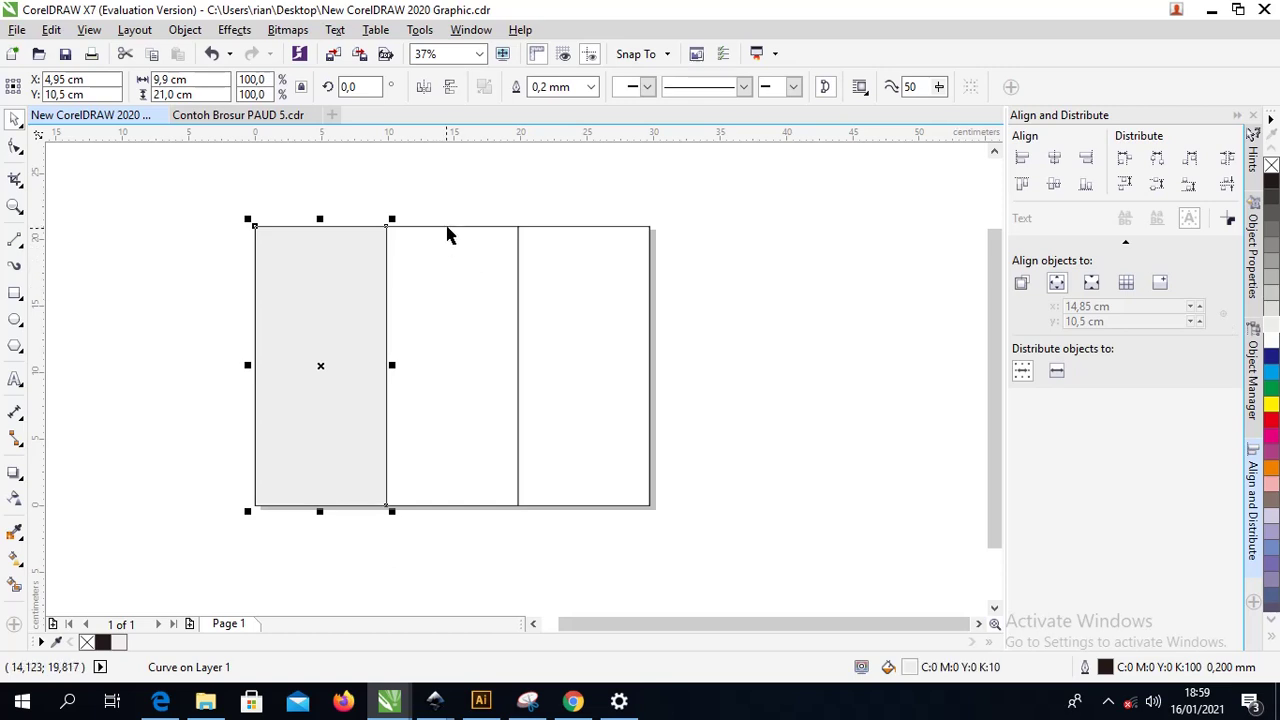
left_click(448, 234)
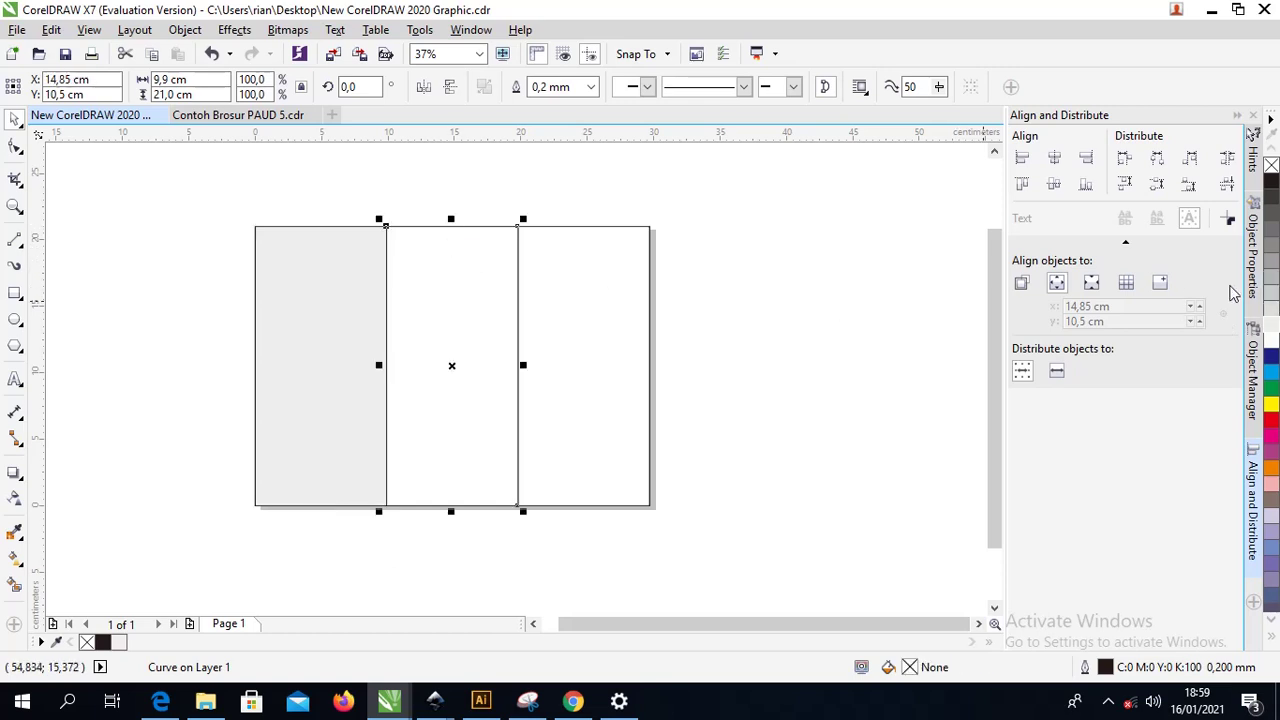
left_click(1271, 296)
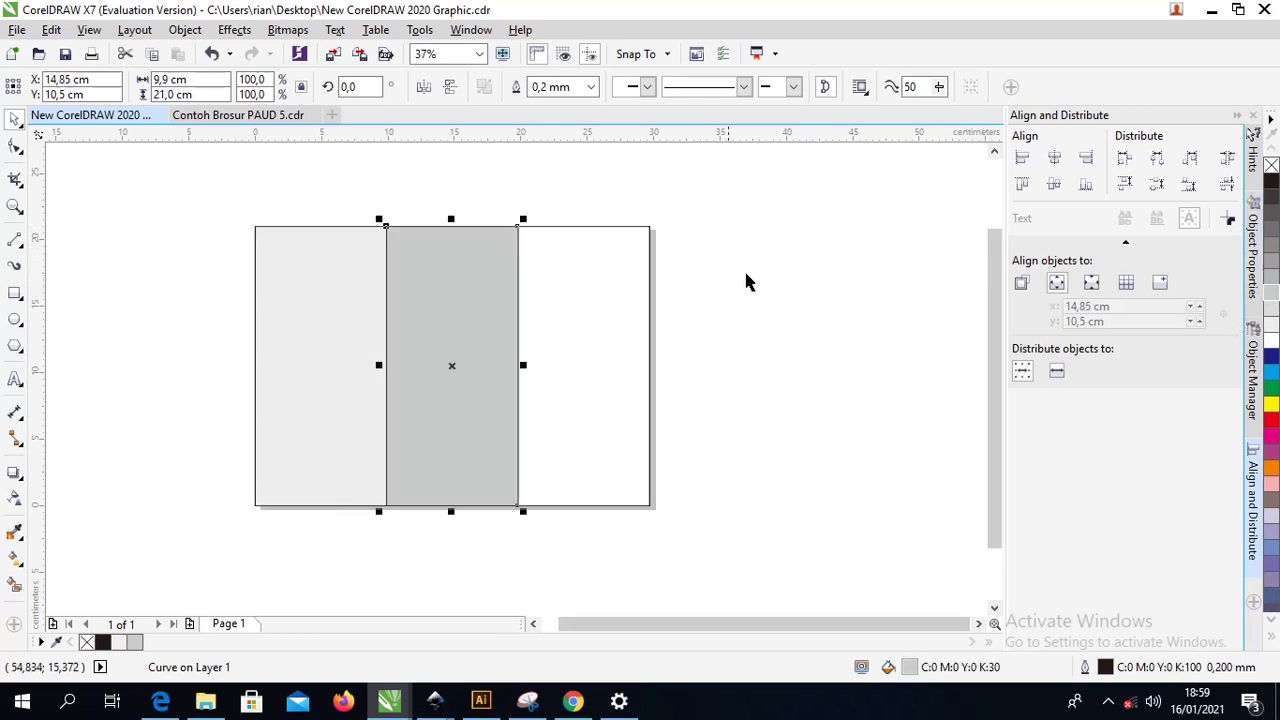
left_click(643, 236)
left_click(1271, 288)
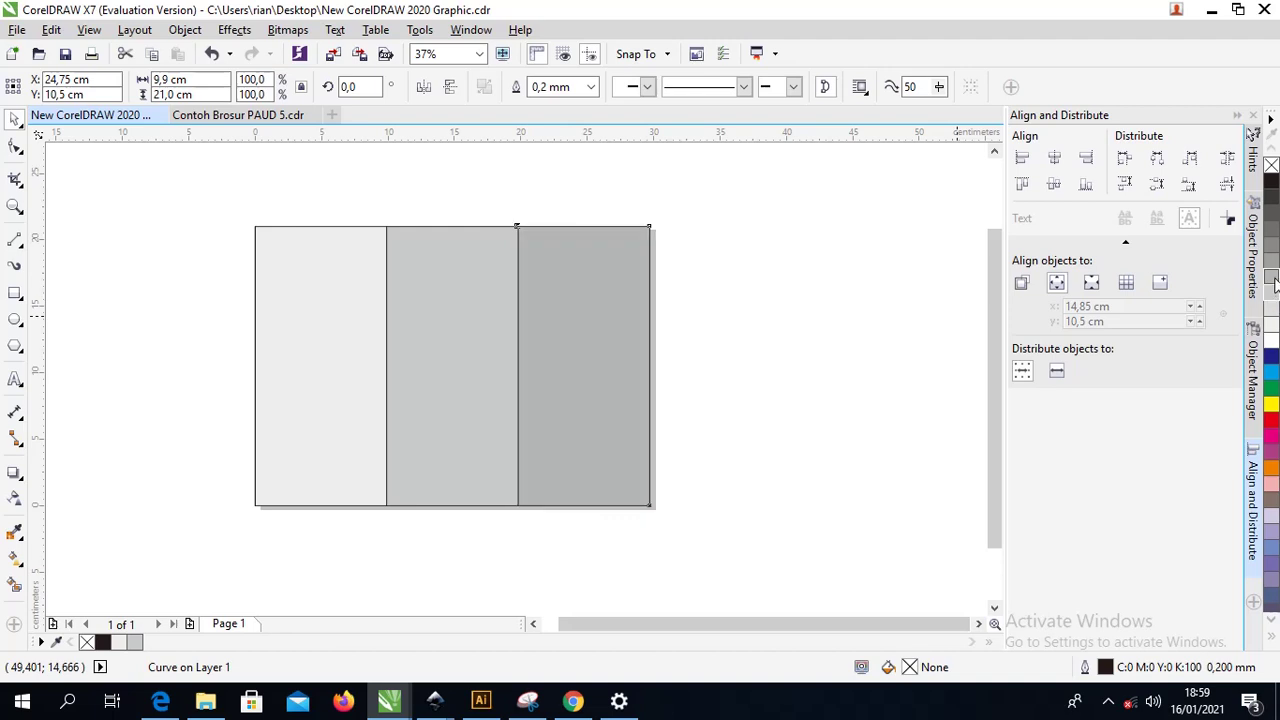
left_click(688, 320)
Remove the outlines from all the page panels at once
left_click_drag(755, 490, 430, 494)
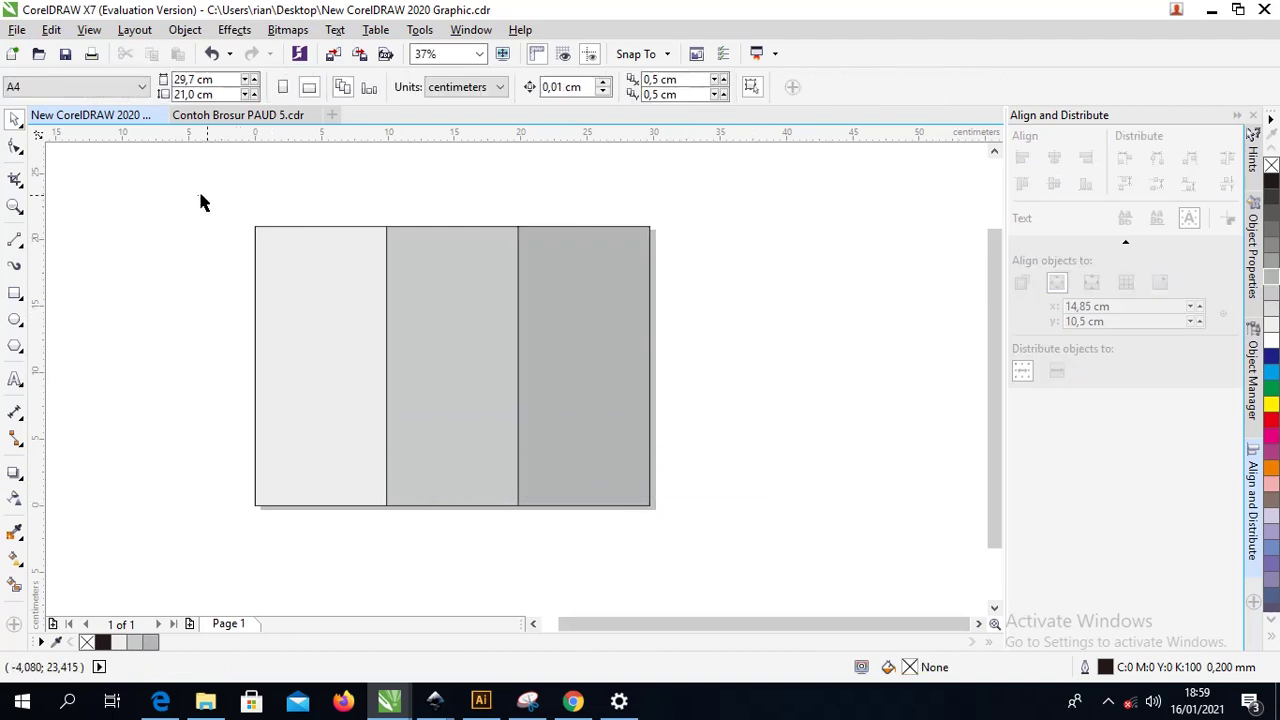
left_click_drag(200, 195, 756, 512)
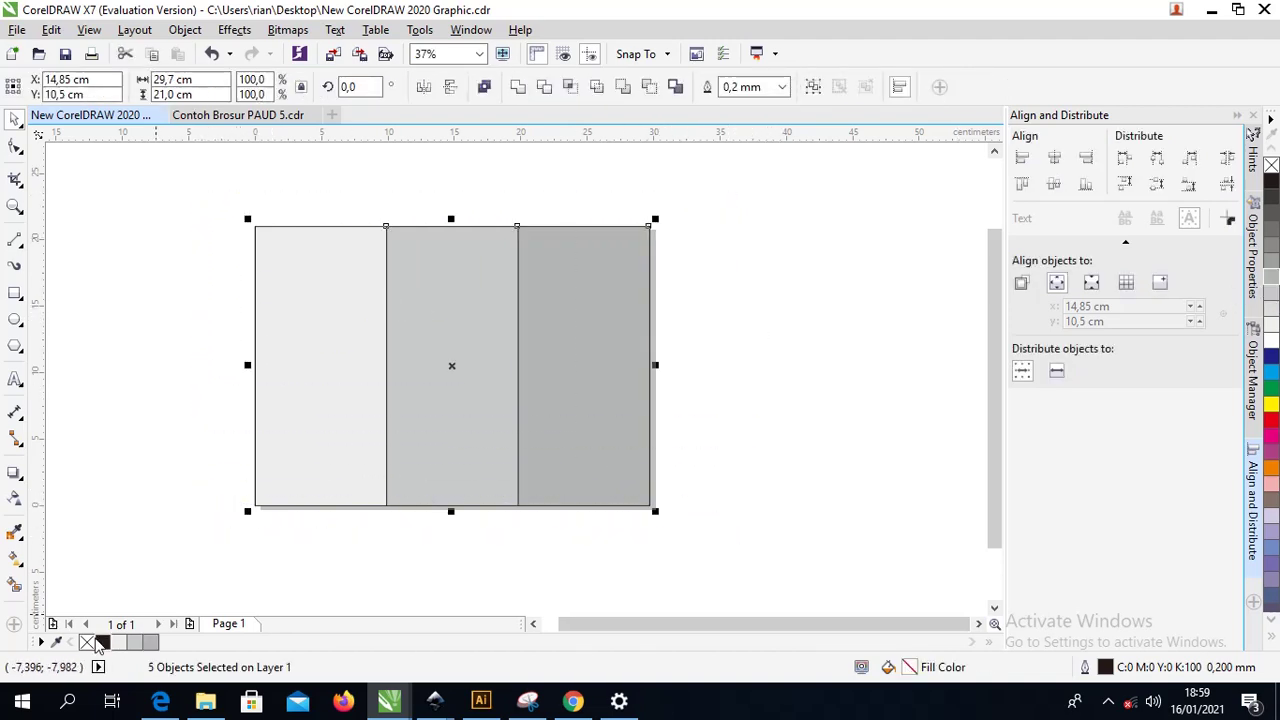
right_click(94, 641)
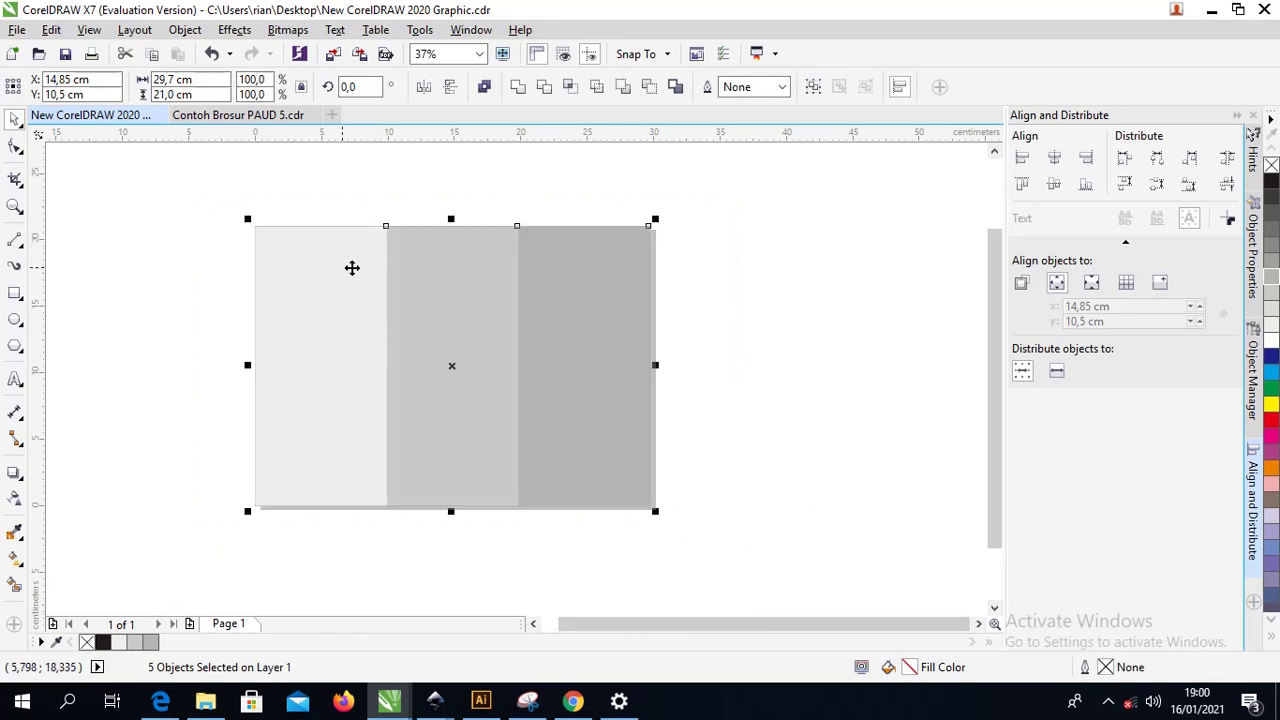
scroll(328, 250, "up", 2)
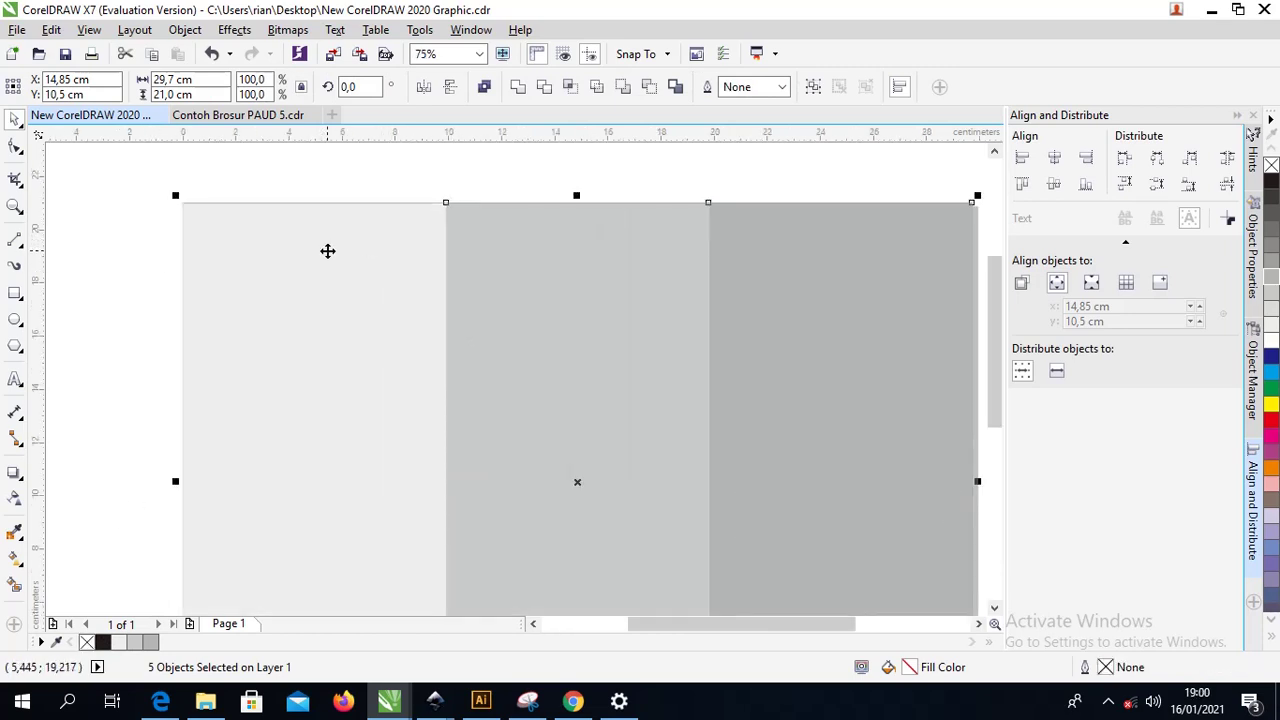
scroll(328, 250, "down", 1)
scroll(386, 277, "up", 1)
scroll(380, 244, "down", 1)
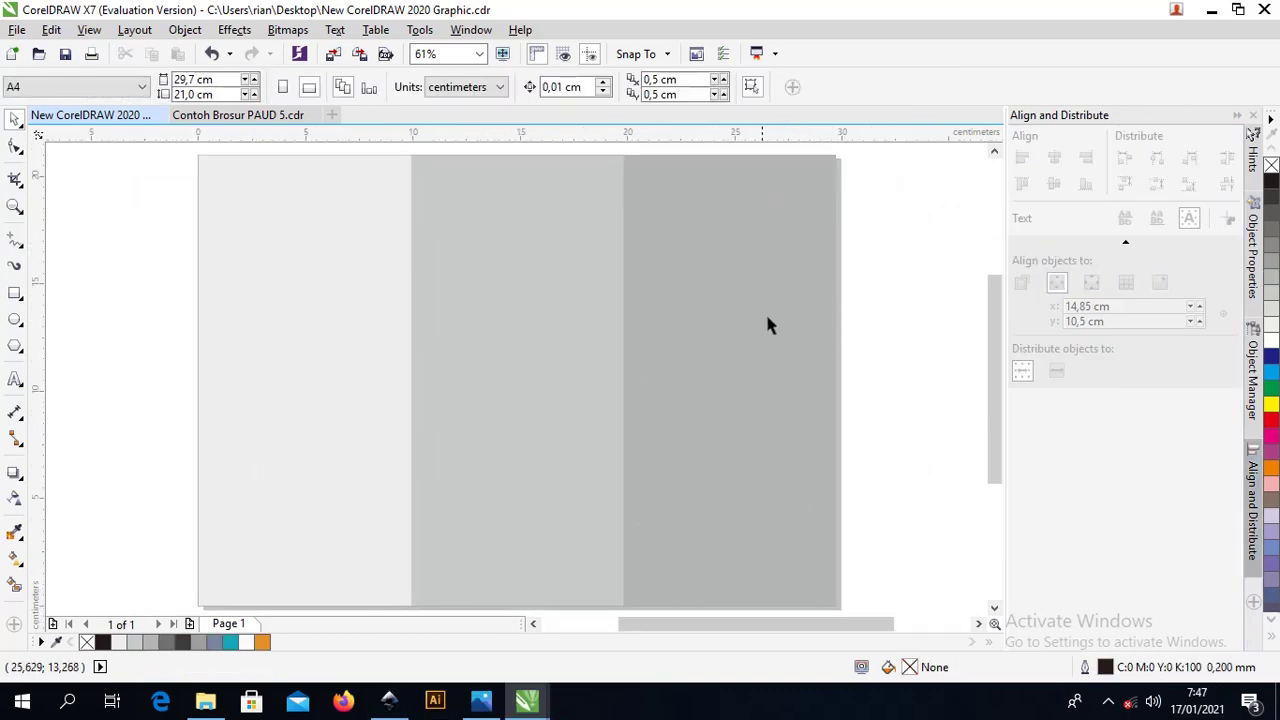
Bring the QR code, logo, children's photo, brochure preview and palette images from the Tutorial Dan Bahan folder into the CorelDRAW document, leaving out Brosur PAUD 6
left_click(206, 703)
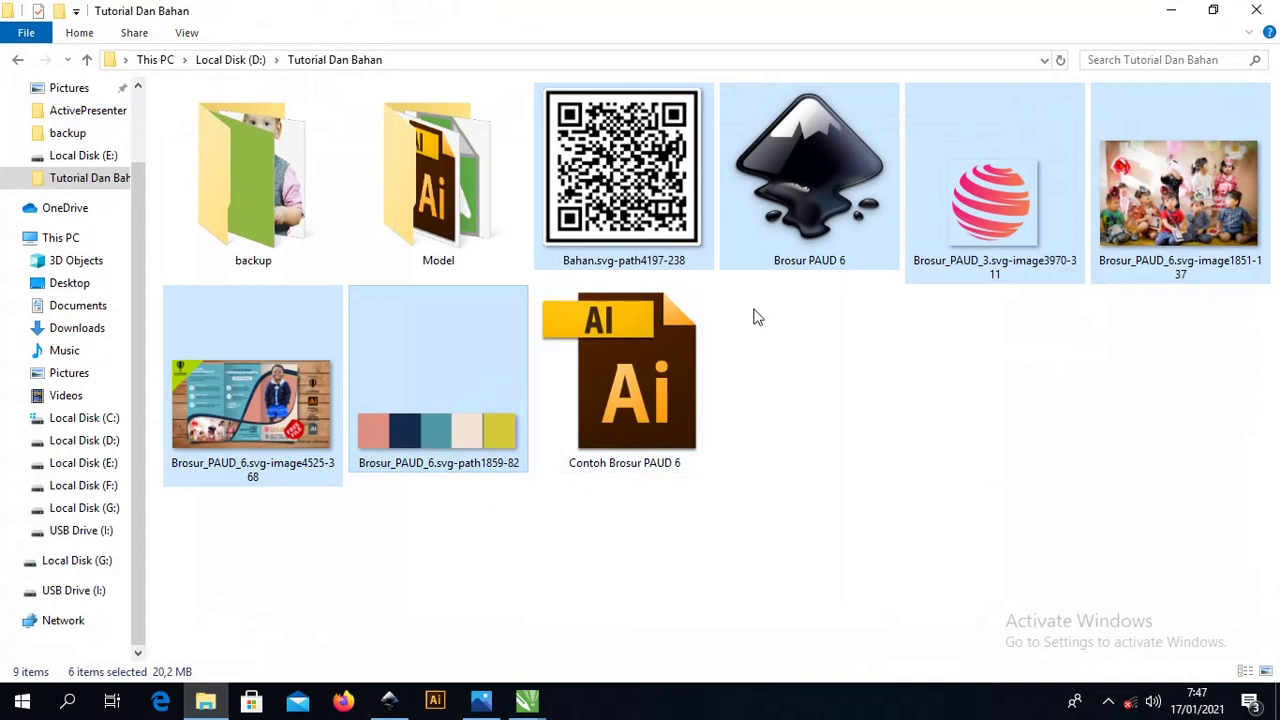
left_click(880, 240, "ctrl")
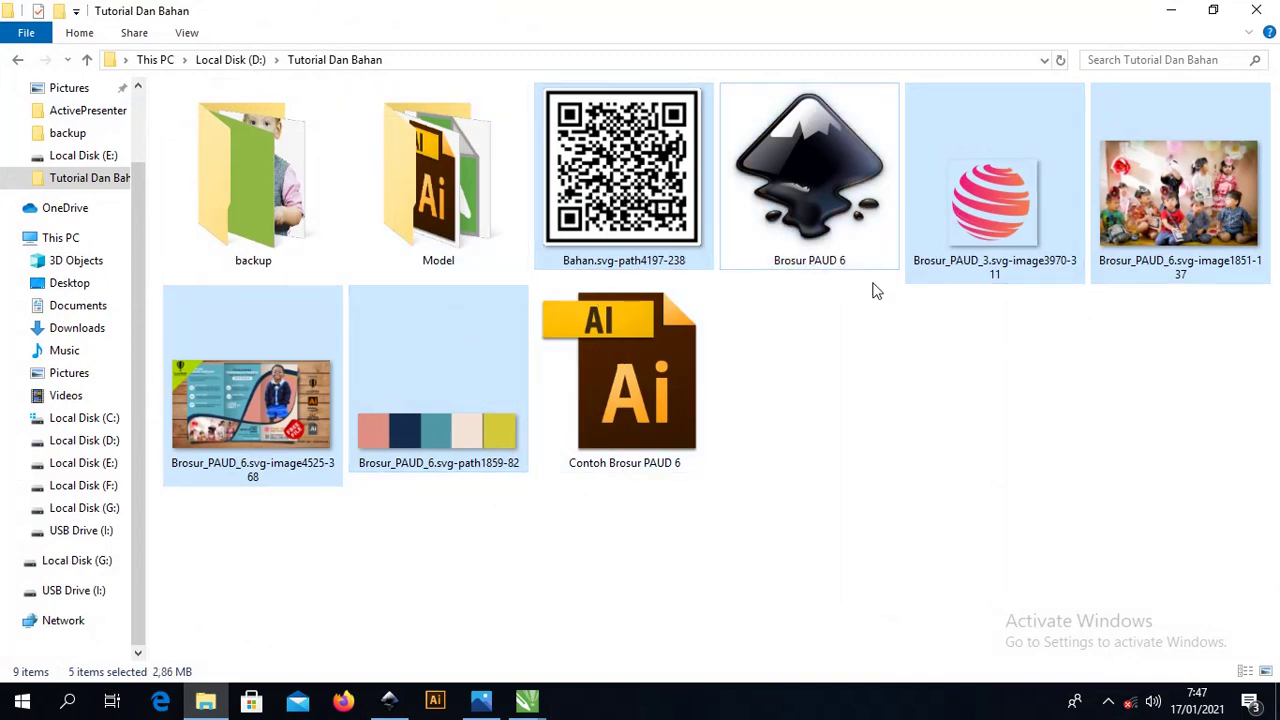
left_click_drag(645, 258, 208, 363)
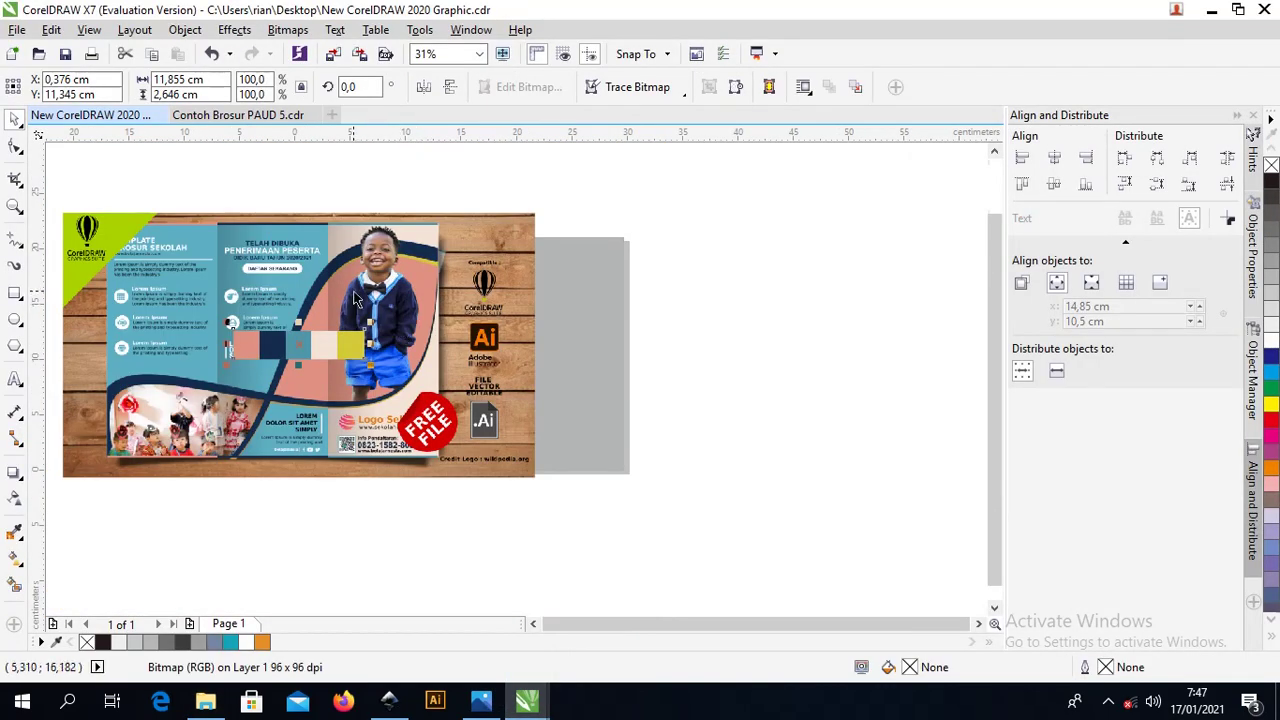
Move the imported brochure preview to the right of the page, and the children's photo and QR code stack below it
scroll(352, 293, "down", 1)
left_click_drag(455, 250, 748, 348)
left_click_drag(418, 316, 355, 510)
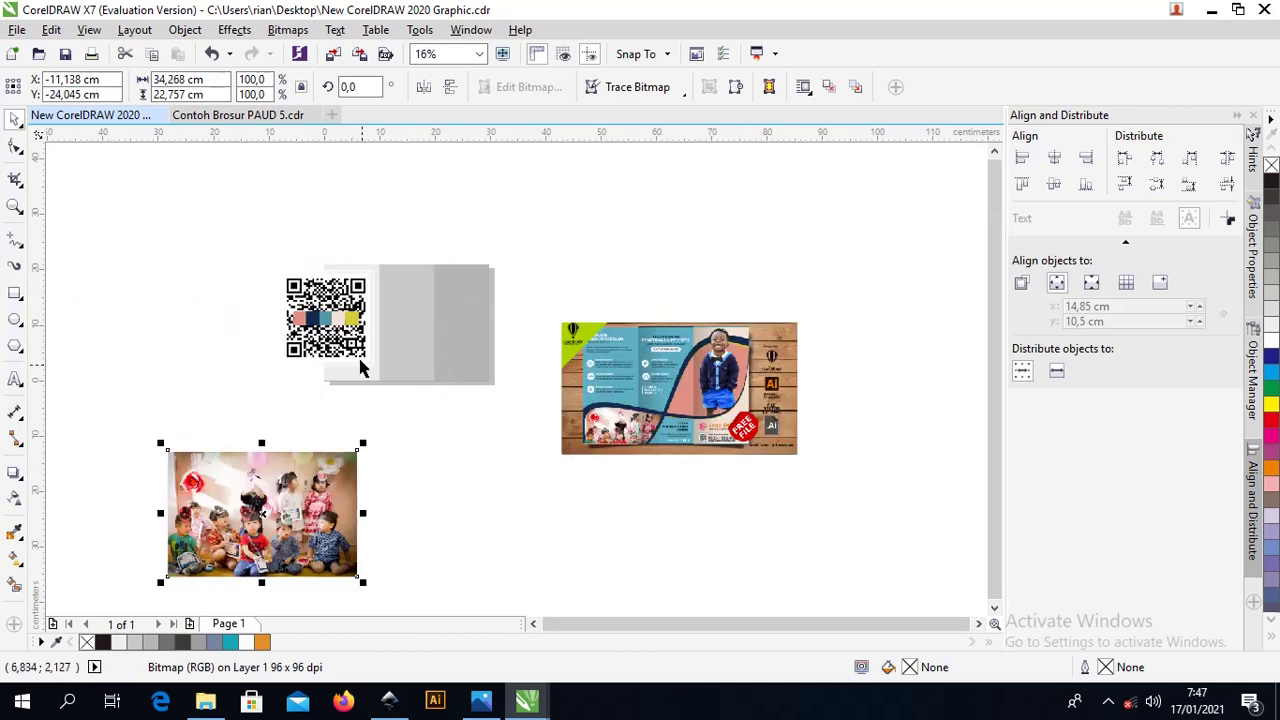
left_click_drag(248, 236, 378, 386)
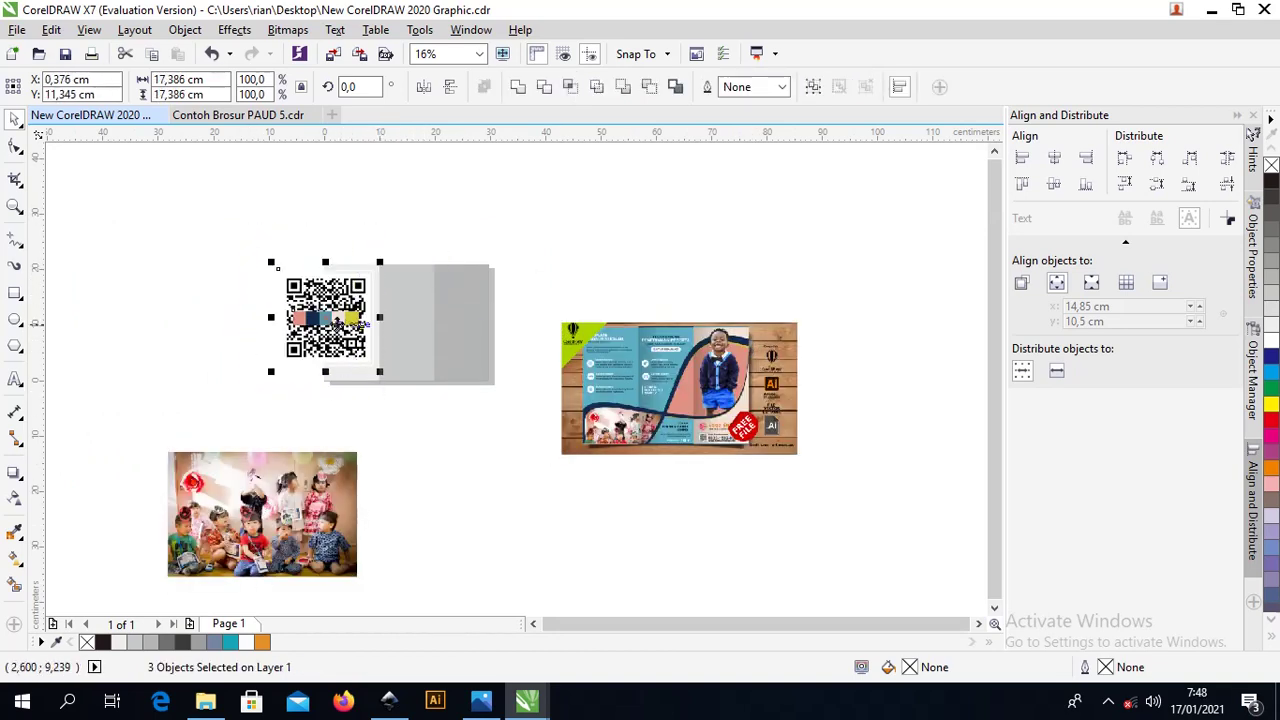
left_click_drag(354, 323, 485, 500)
left_click(554, 273)
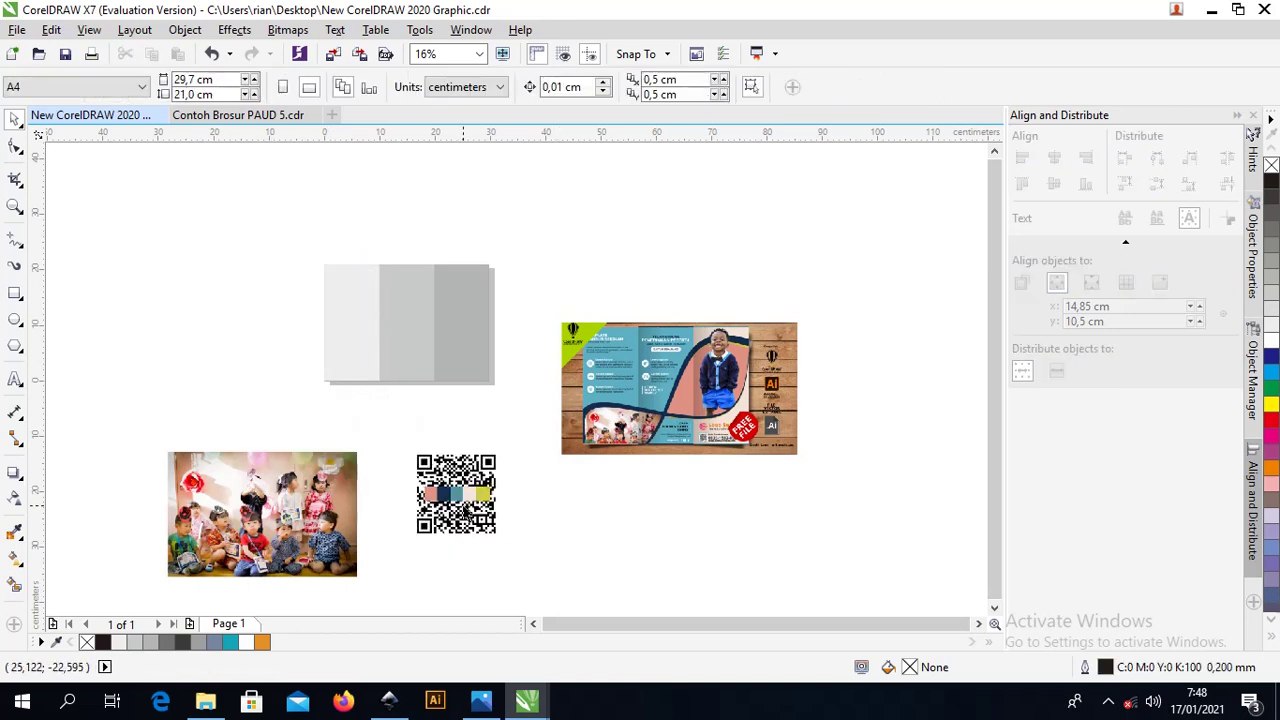
Move the colour palette strip off the QR code to just beside the page's upper right edge
left_click(537, 337)
left_click_drag(537, 337, 546, 294)
key("z")
left_click_drag(271, 229, 612, 401)
left_click(16, 120)
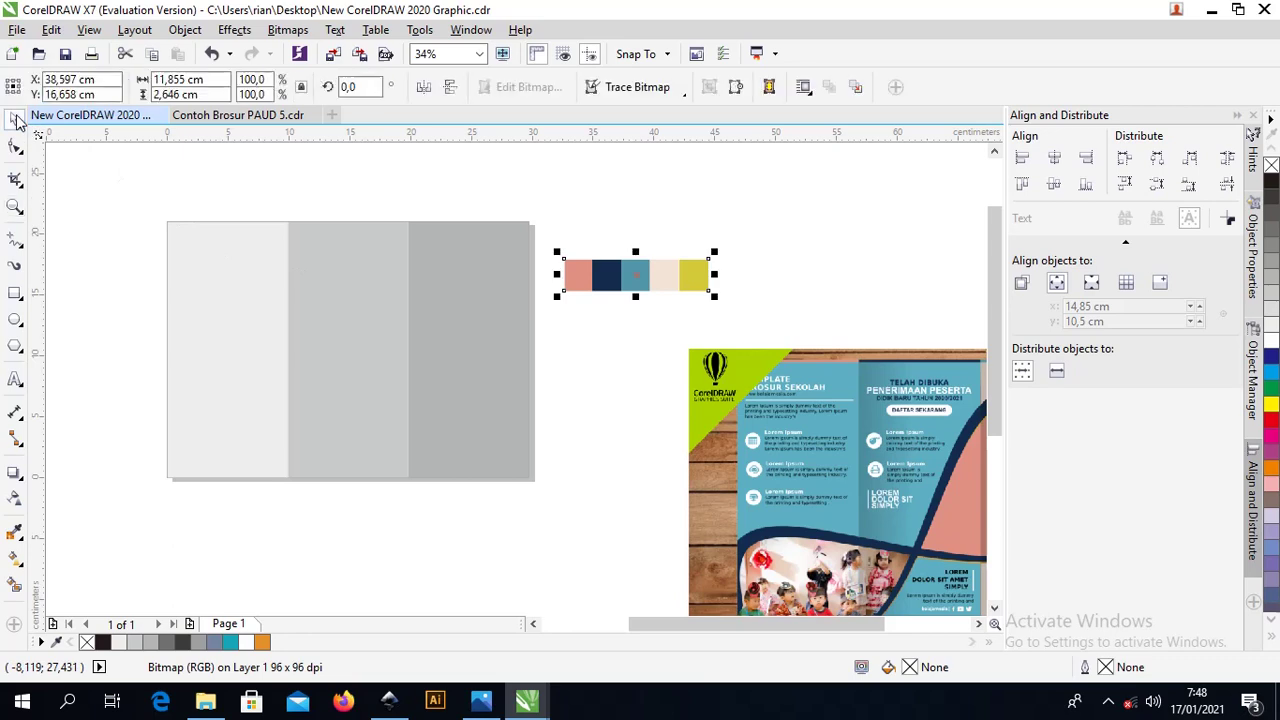
Delete the imported brochure preview image from the area beside the page
left_click(835, 480)
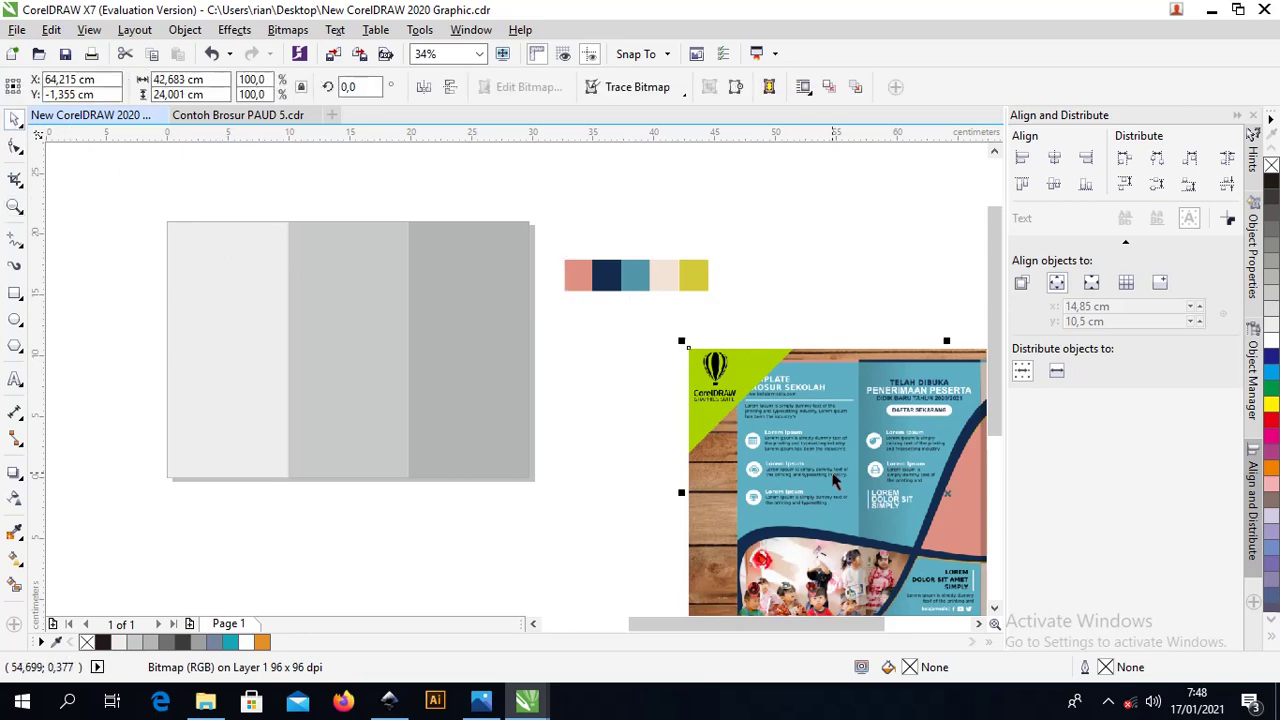
key("Delete")
scroll(741, 315, "down", 2)
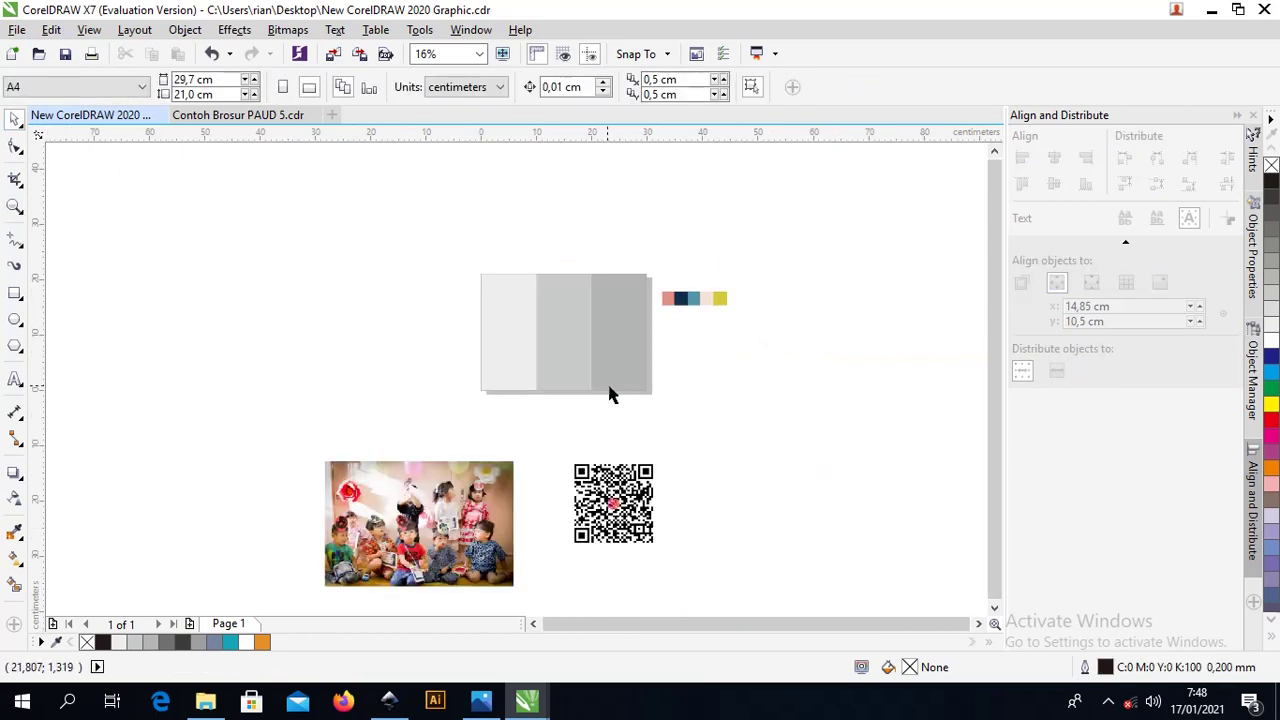
Move the colour palette strip below the page, to the right of the QR code
scroll(608, 391, "up", 2)
left_click_drag(795, 230, 814, 562)
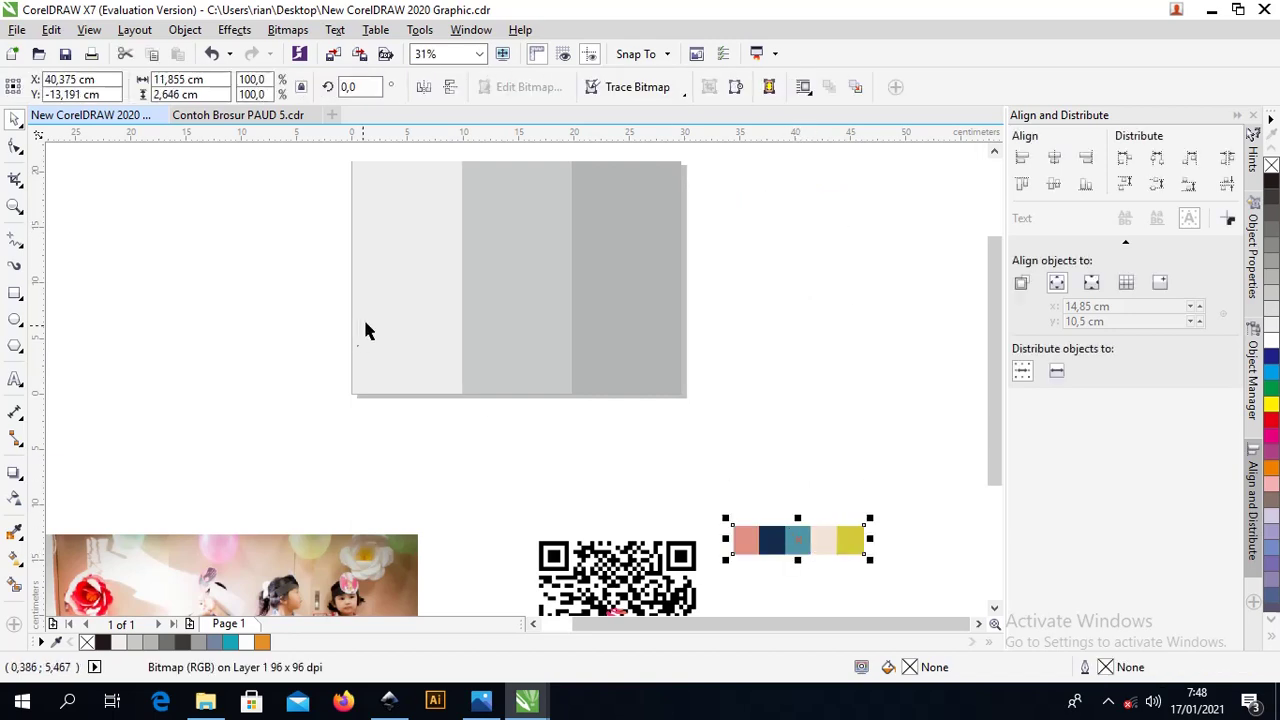
key("z")
left_click_drag(837, 273, 837, 280)
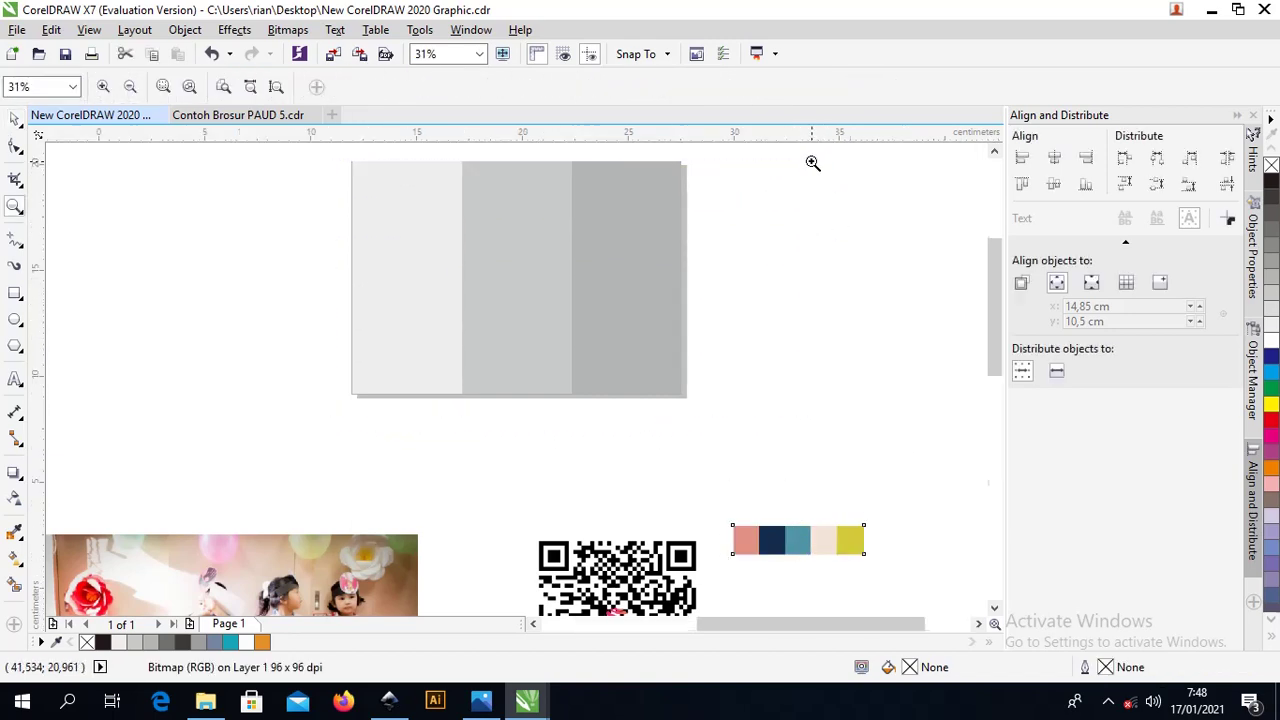
scroll(991, 284, "up", 2)
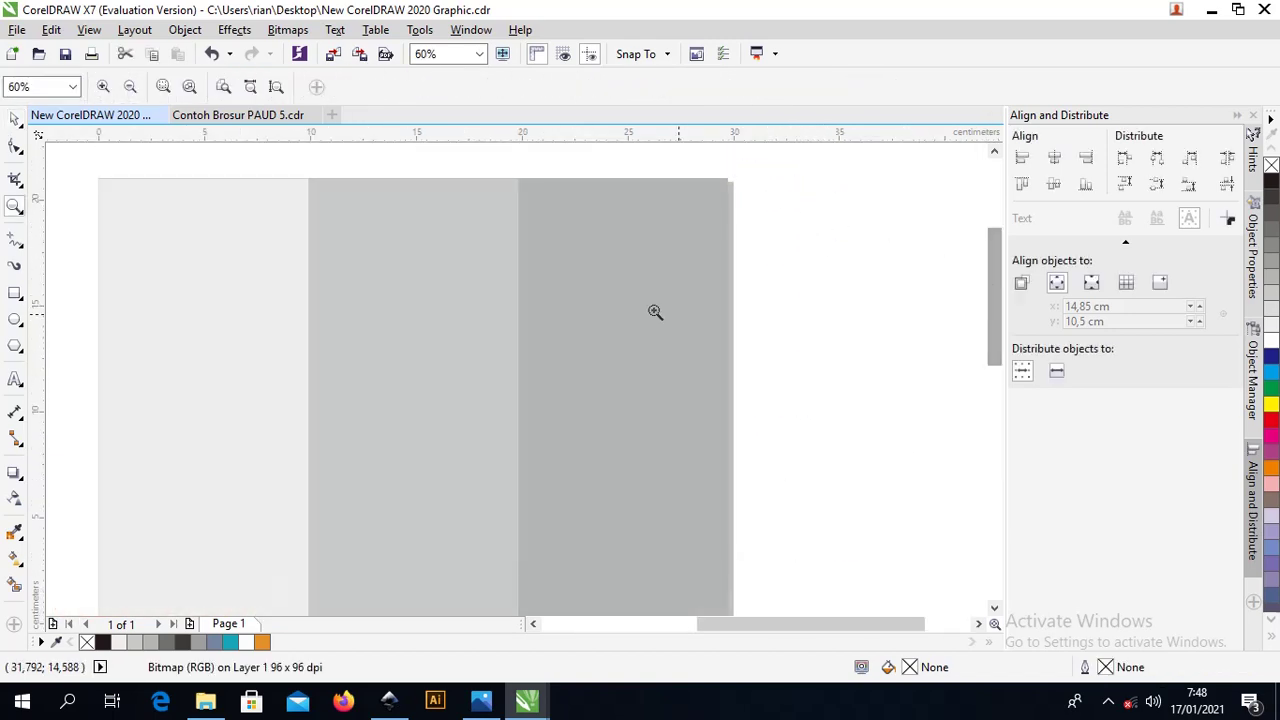
right_click(654, 309)
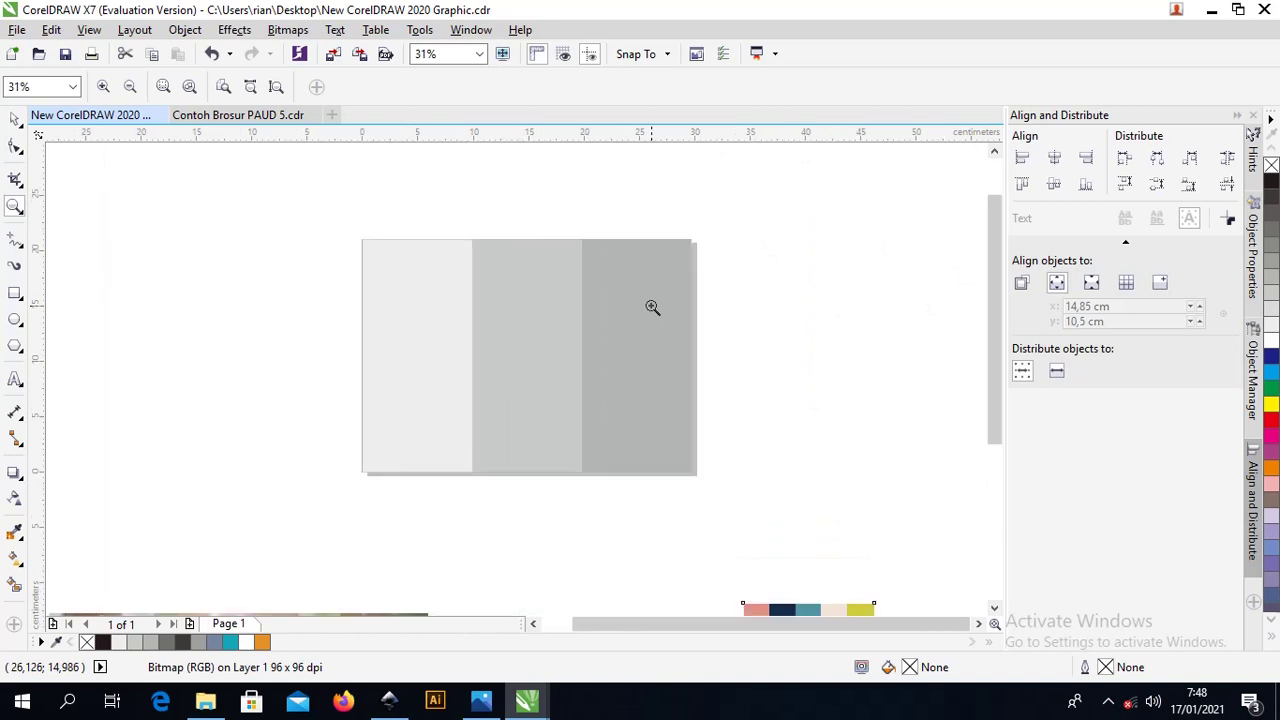
Set up the Artistic Media tool with the tapered preset stroke at the end of the preset list
left_click(17, 270)
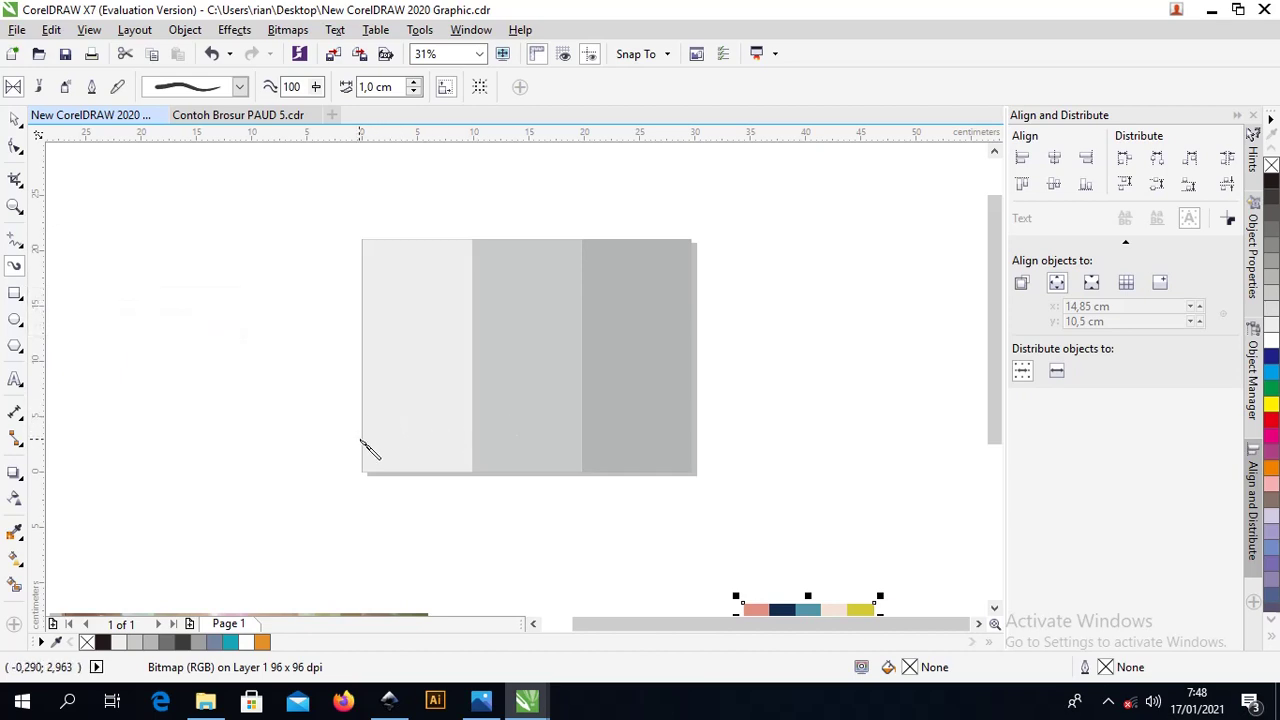
left_click(239, 87)
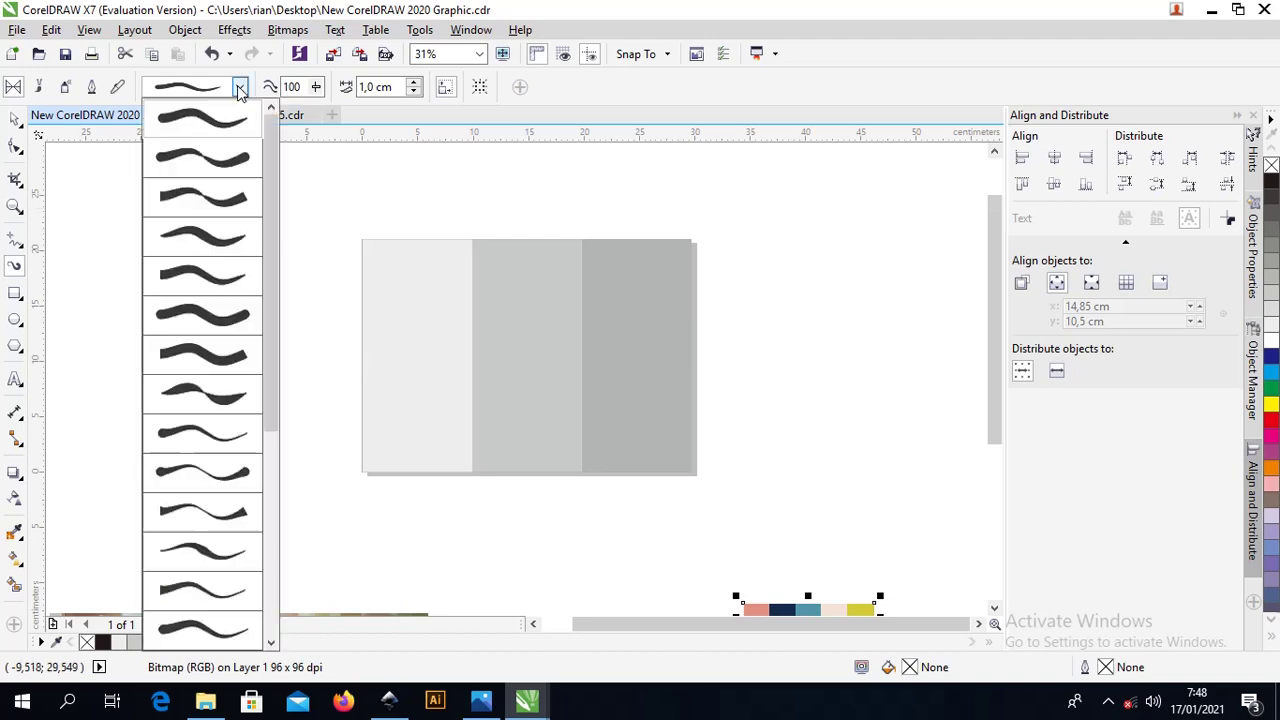
left_click_drag(269, 173, 287, 588)
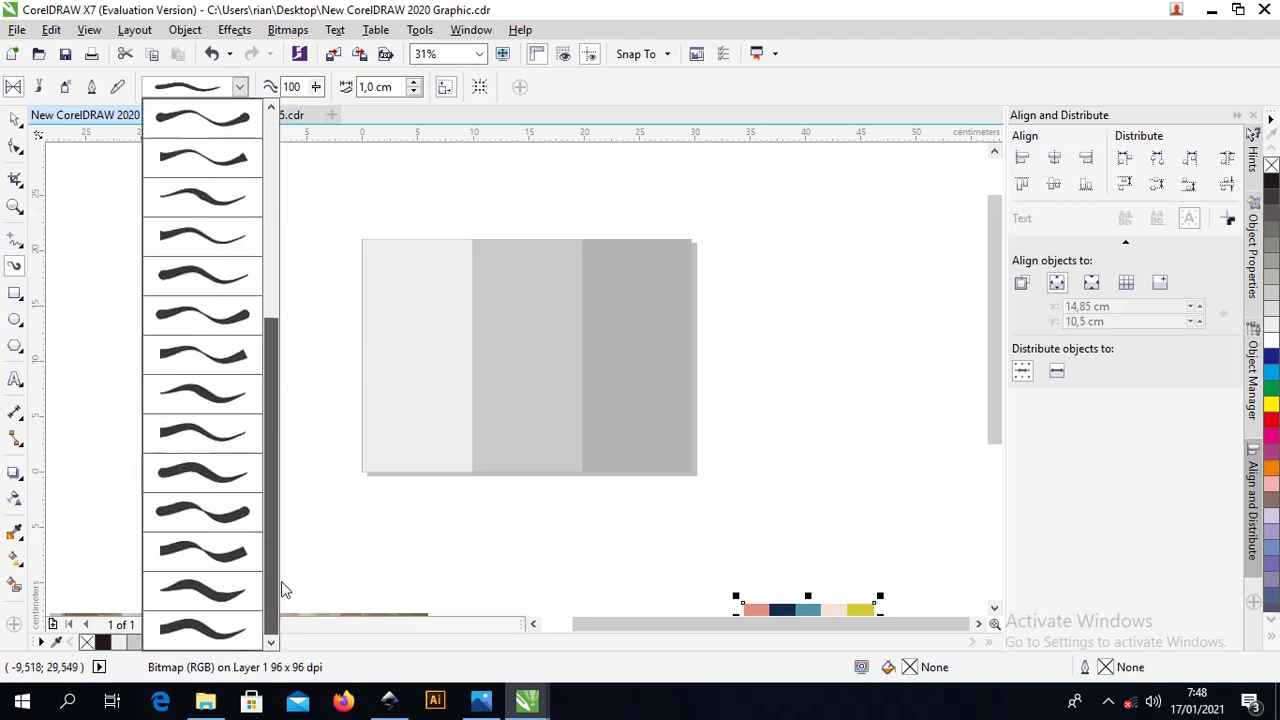
left_click(237, 632)
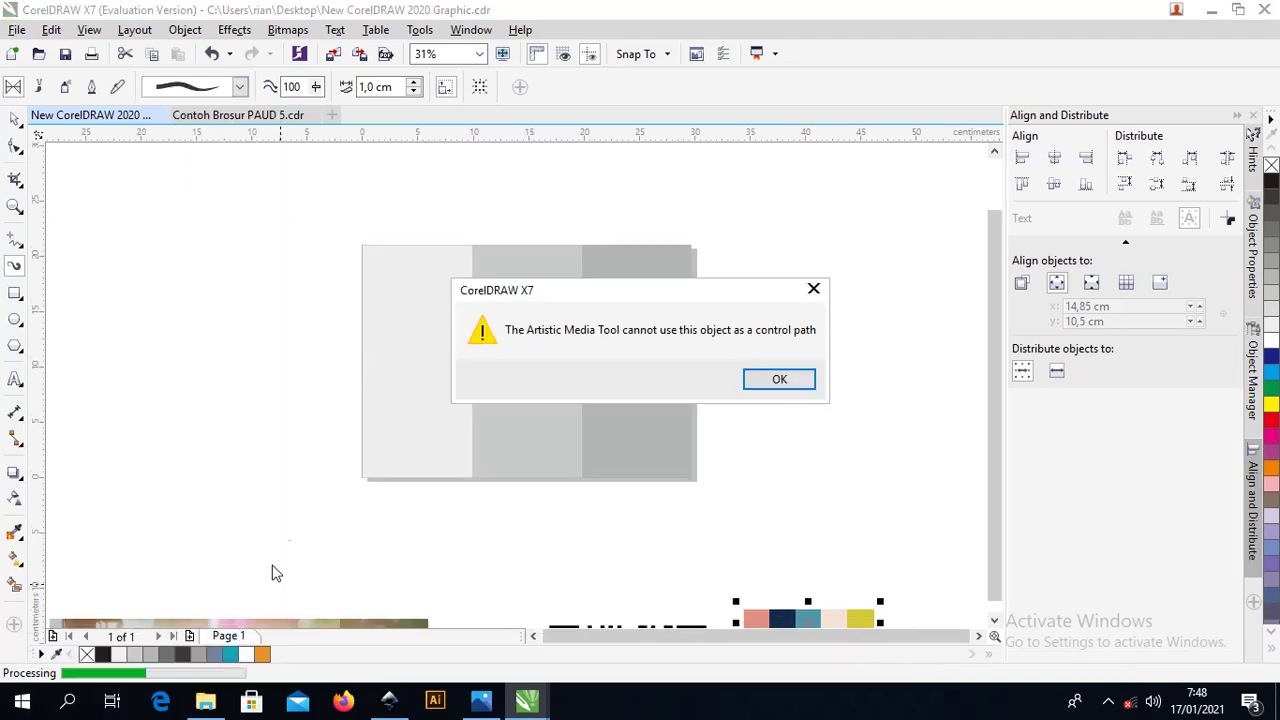
left_click(779, 380)
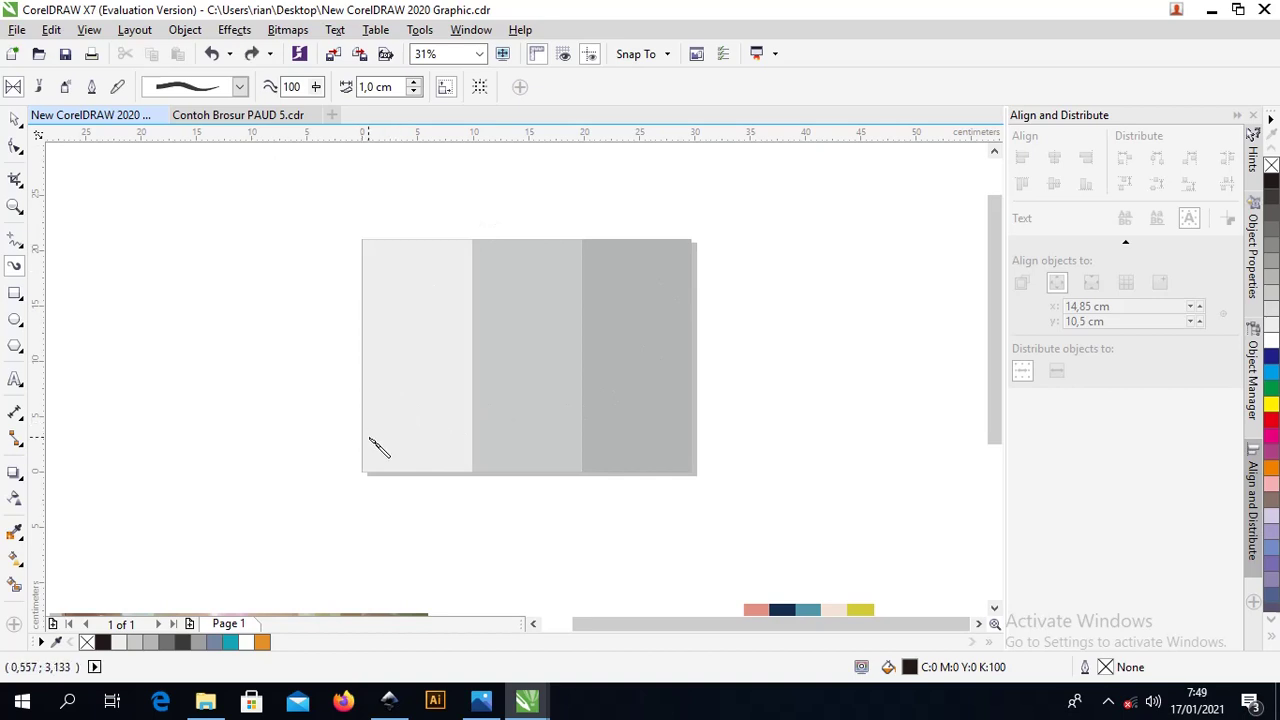
mouse_move(361, 441)
left_mouse_down()
mouse_move(369, 402)
mouse_move(488, 401)
left_mouse_up()
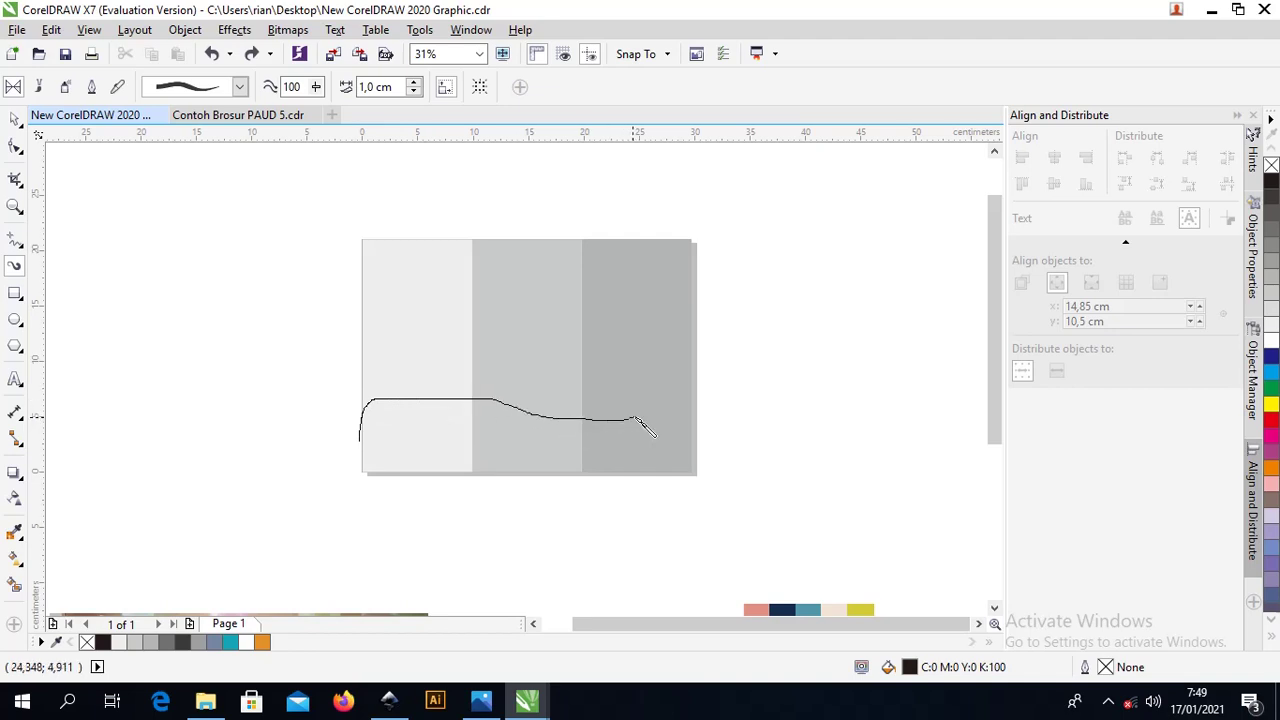
mouse_move(665, 378)
left_mouse_down()
mouse_move(679, 338)
mouse_move(650, 346)
mouse_move(694, 289)
left_mouse_up()
key("ctrl+z")
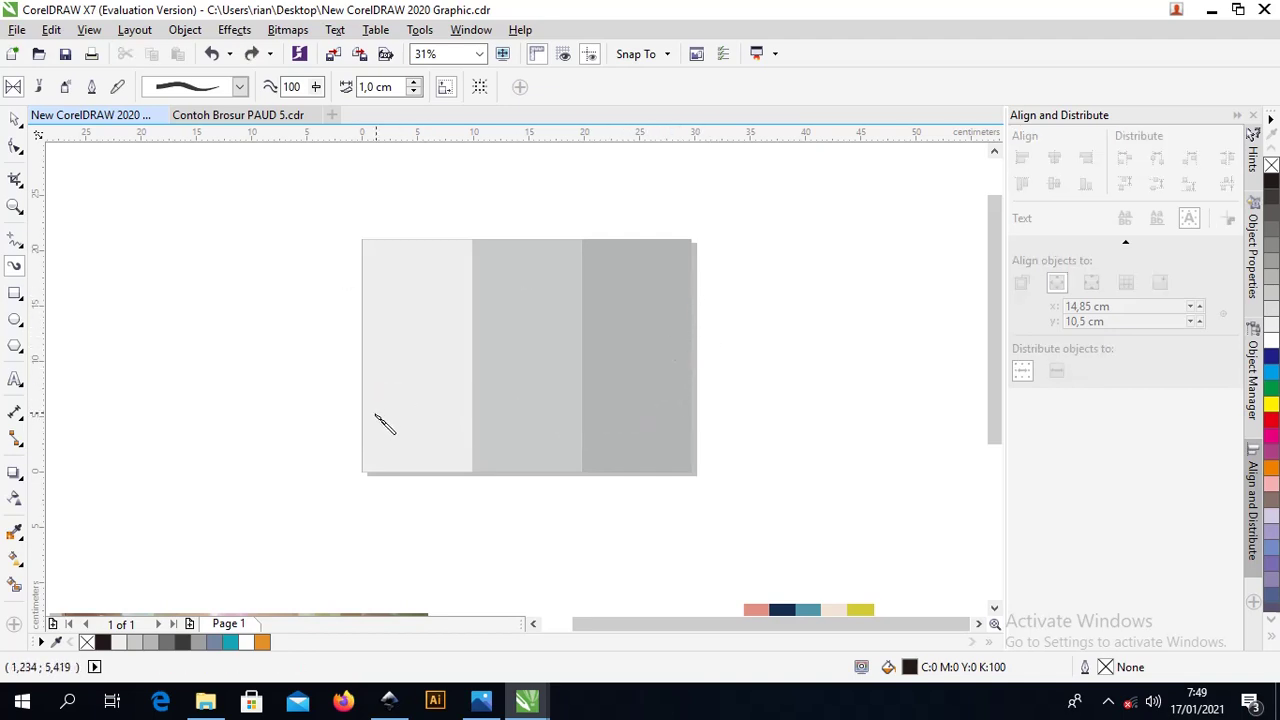
Draw a 1,0 cm wide tapered artistic media wave from the left panel's lower outer edge across the panels to the page's upper right corner
left_click_drag(364, 428, 379, 383)
mouse_move(522, 418)
left_mouse_down()
mouse_move(659, 397)
mouse_move(696, 332)
mouse_move(697, 246)
left_mouse_up()
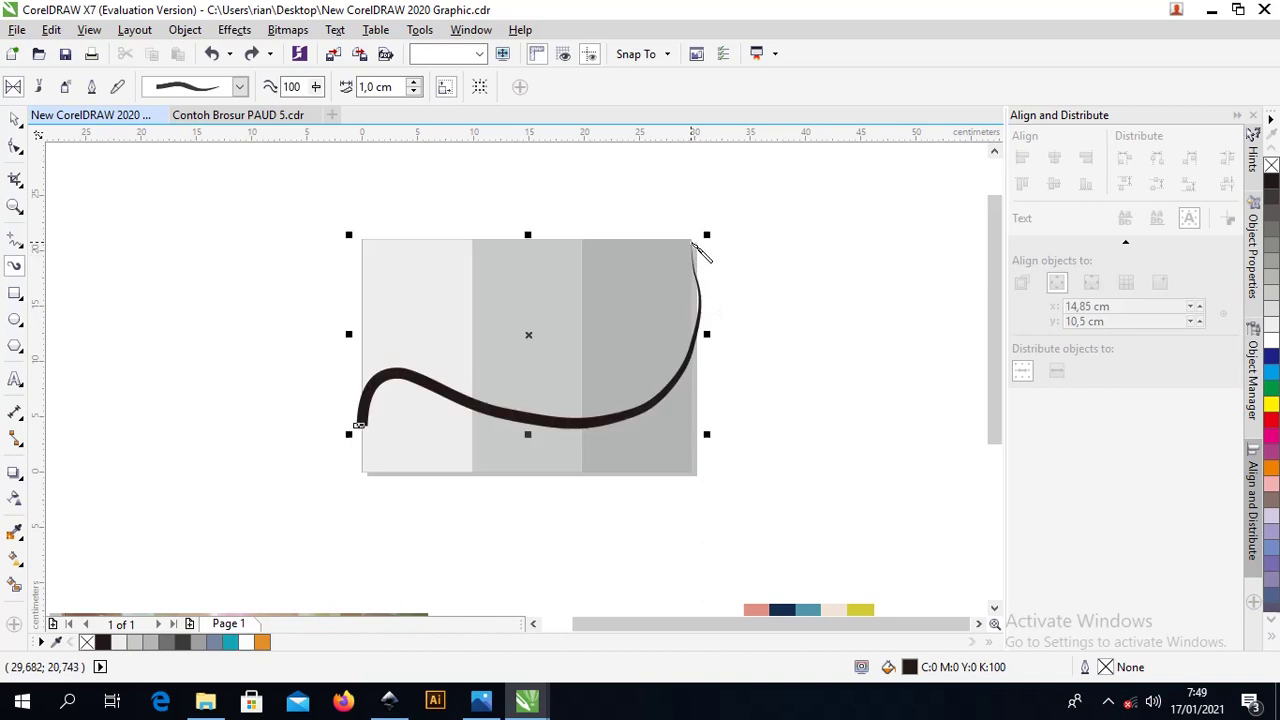
scroll(531, 356, "up", 1)
scroll(490, 320, "down", 1)
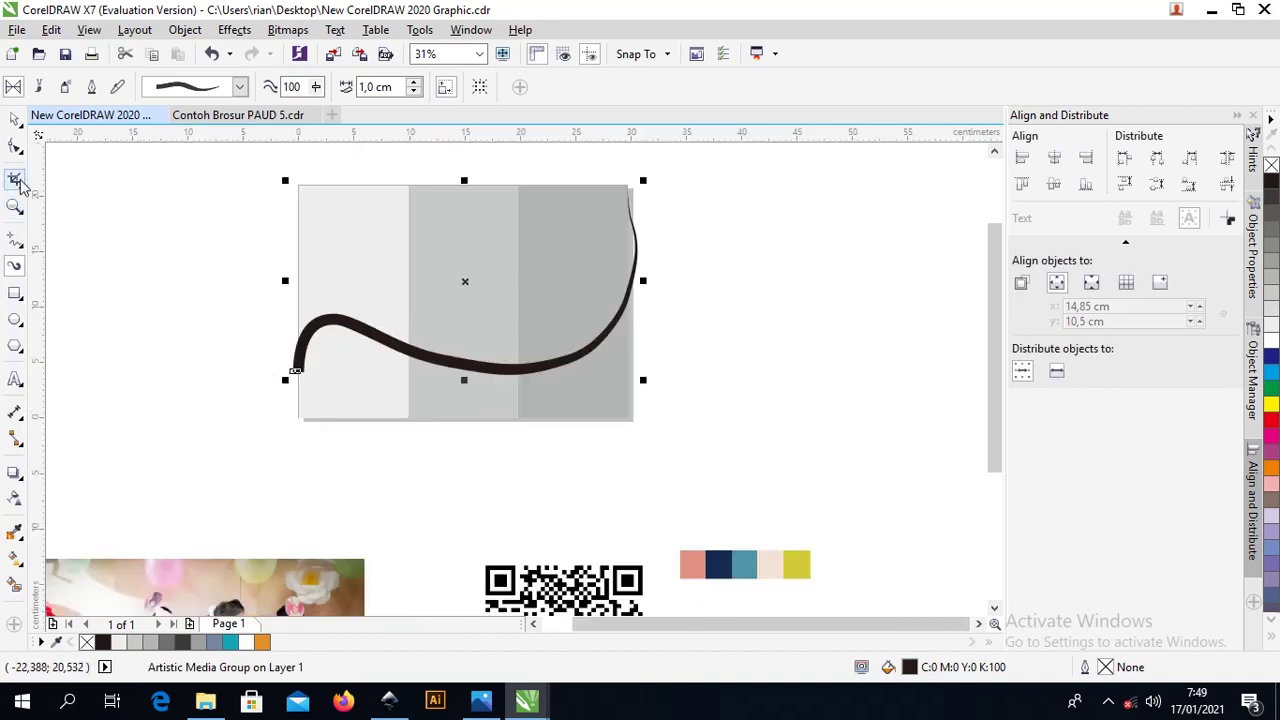
Reshape the wave's crest on the outer left panel with the Shape tool, moving its node to broaden the curve
left_click(15, 146)
left_click(373, 338)
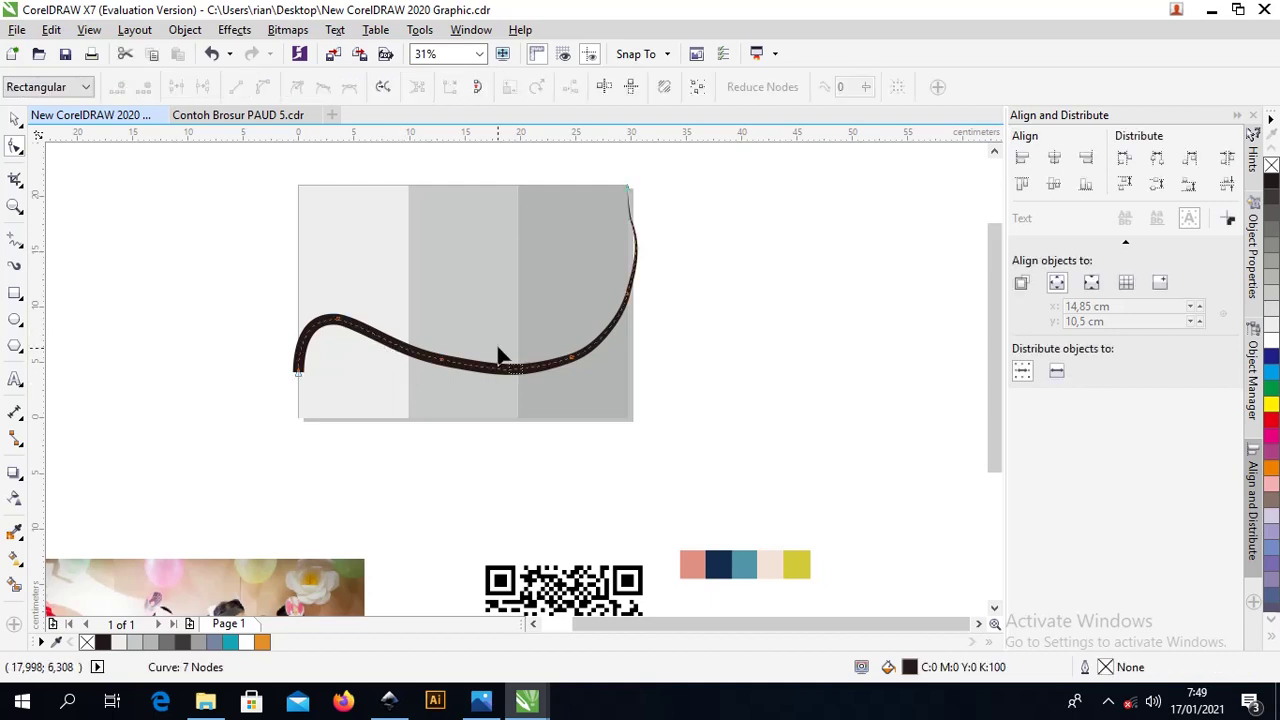
scroll(500, 357, "up", 1)
scroll(340, 375, "down", 1)
left_click_drag(250, 338, 400, 386)
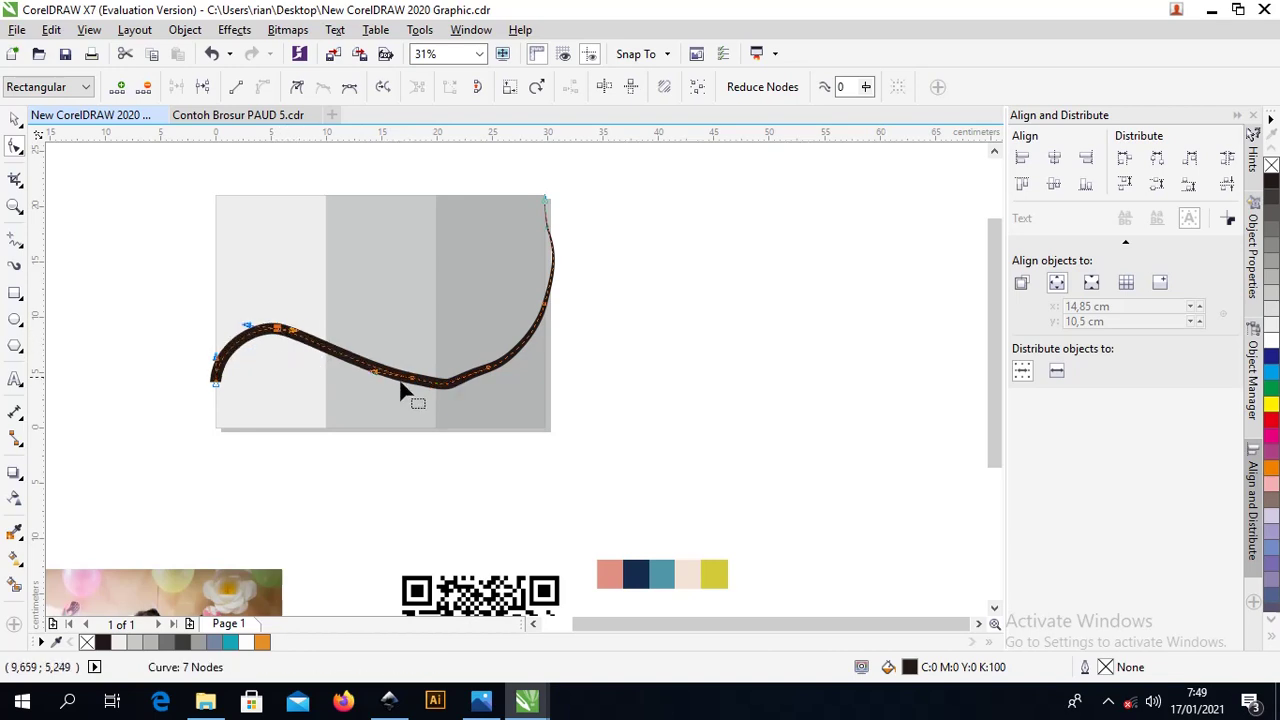
Delete the surplus nodes on the wave's rising part in the right panel and at the crest in the left panel
scroll(443, 386, "up", 1)
left_click(535, 350)
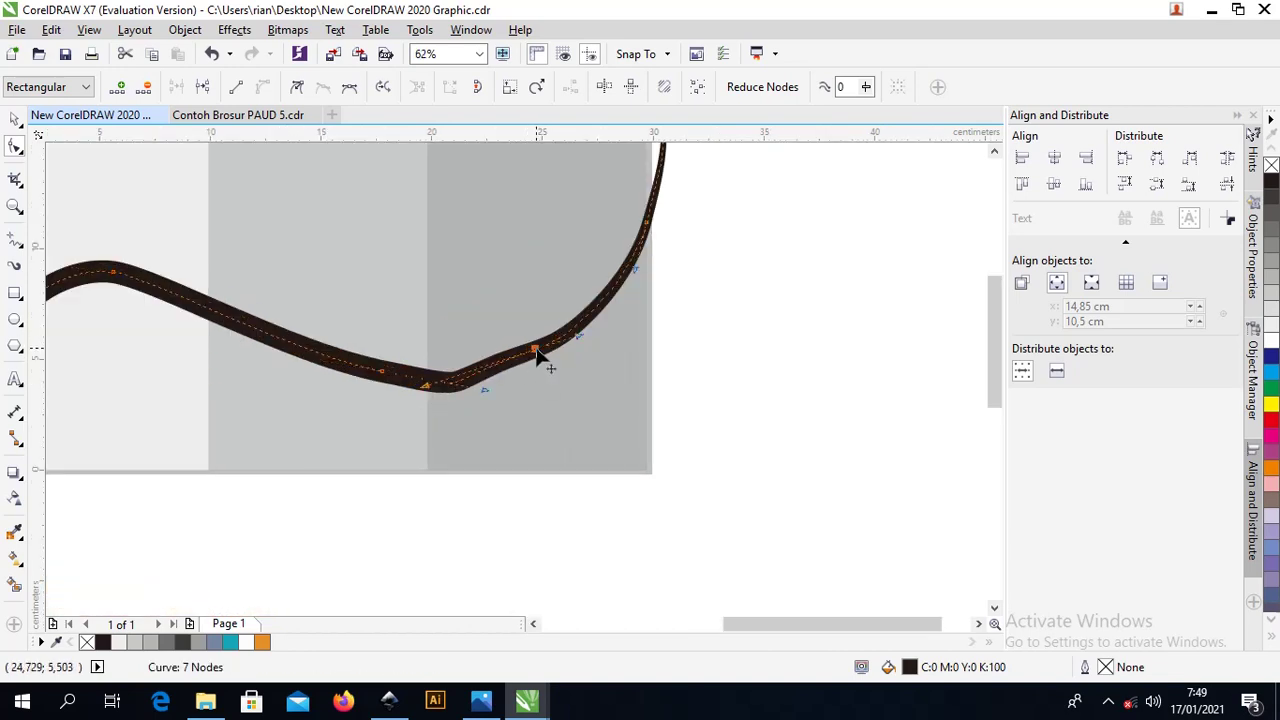
left_click(146, 88)
left_click(383, 372)
scroll(390, 371, "down", 1)
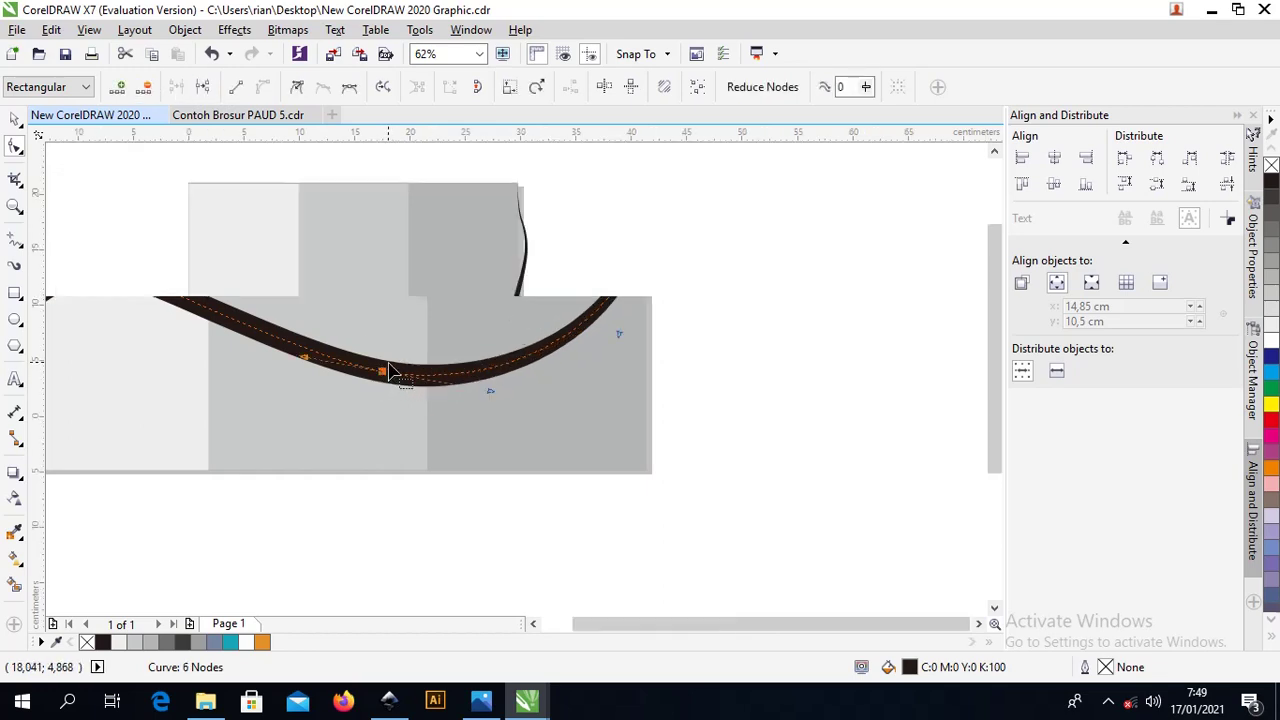
left_click(250, 318)
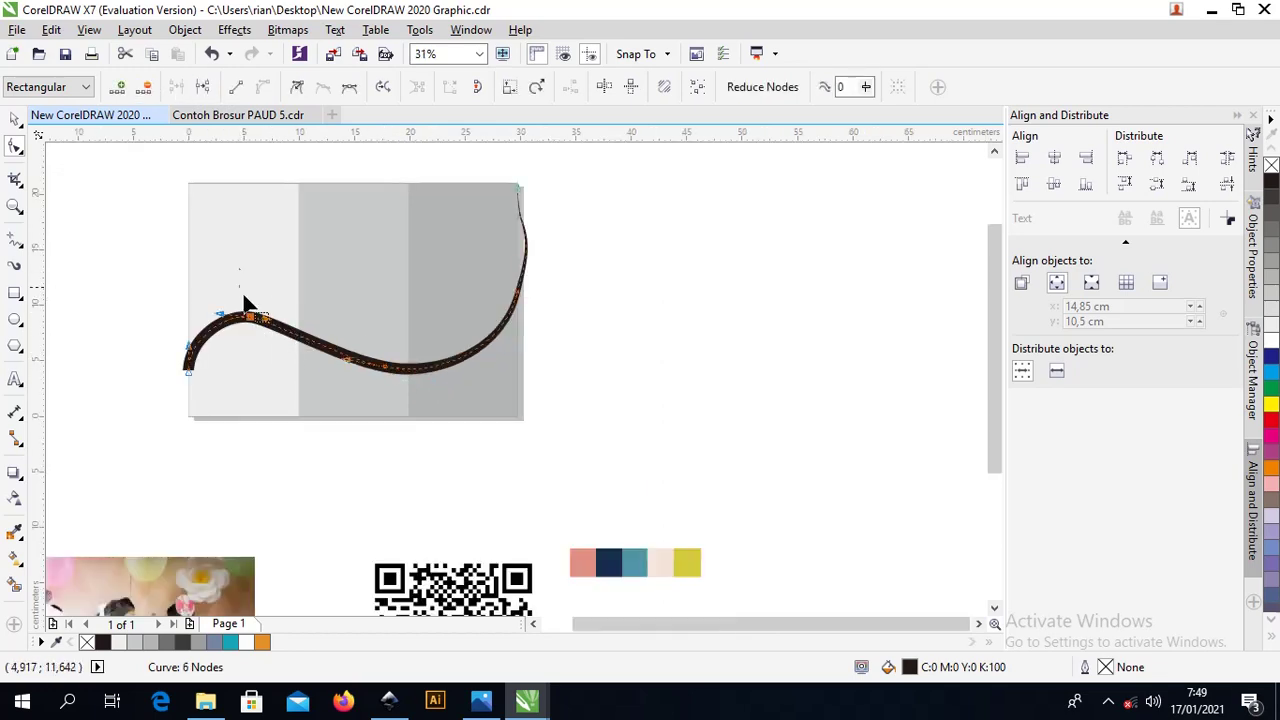
left_click(146, 88)
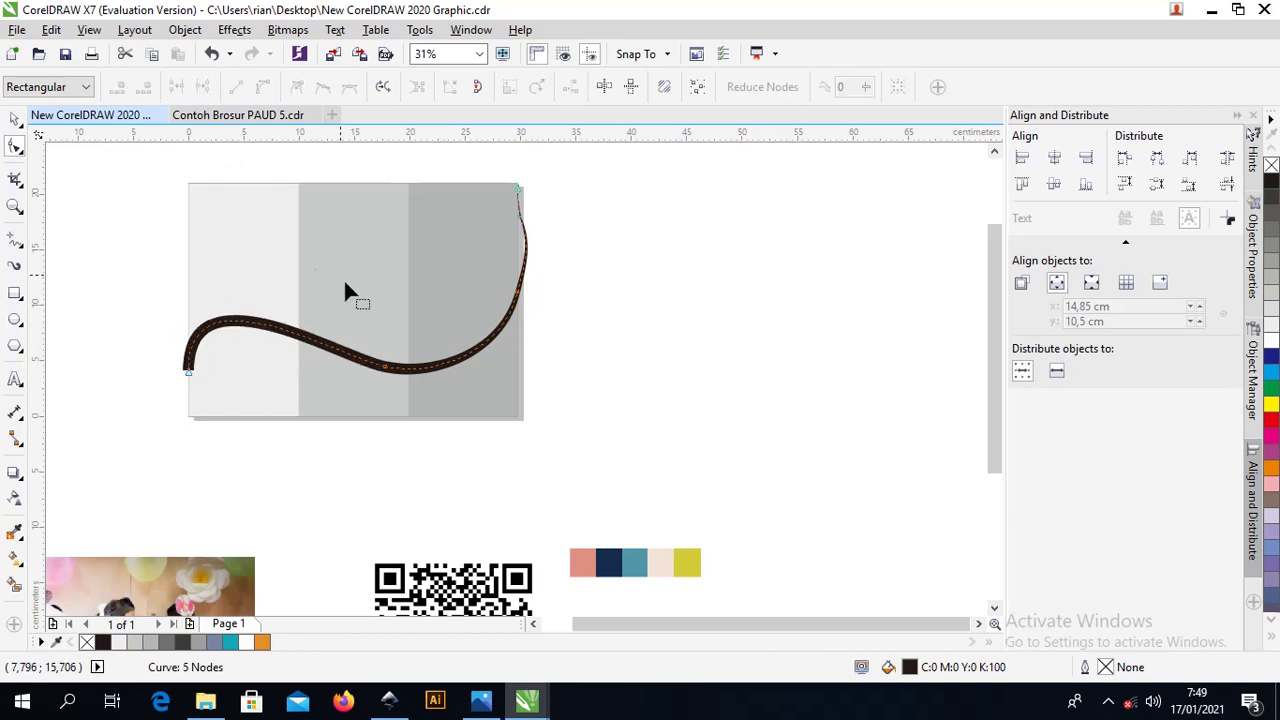
Delete the two extra nodes near the page's right edge so the wave rises smoothly to the upper corner
scroll(538, 266, "up", 1)
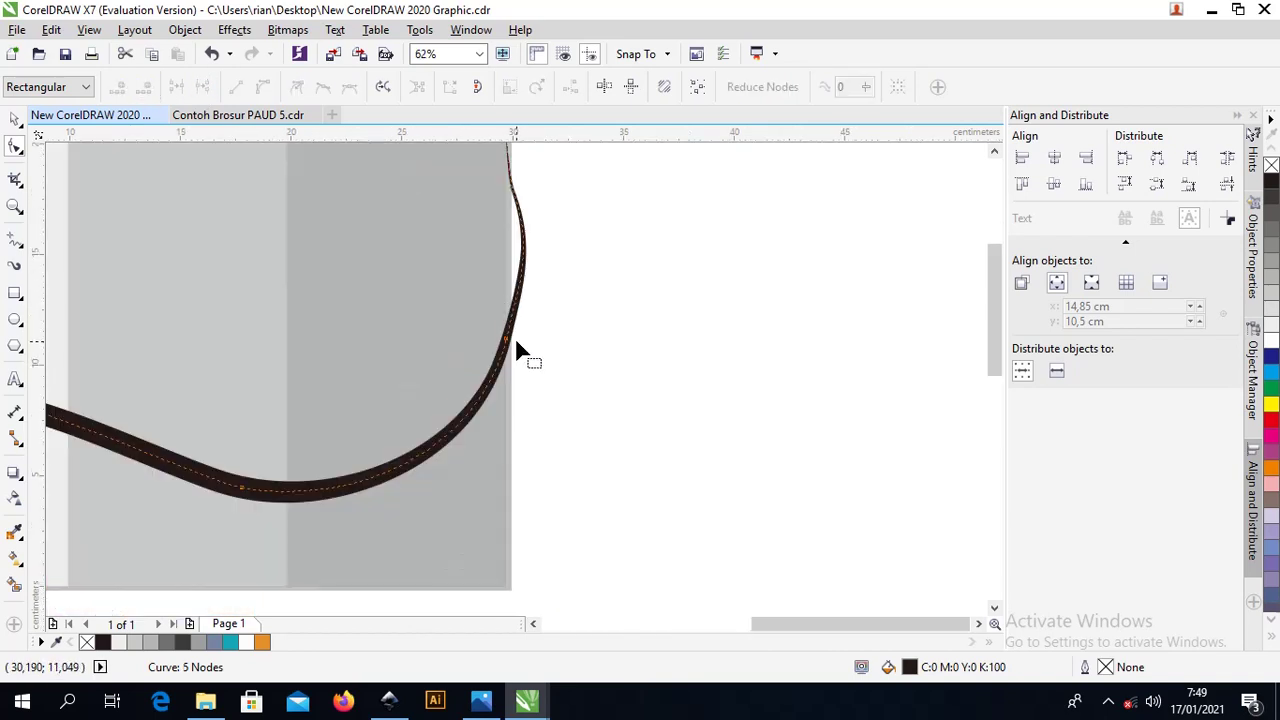
left_click(508, 340)
scroll(515, 258, "down", 1)
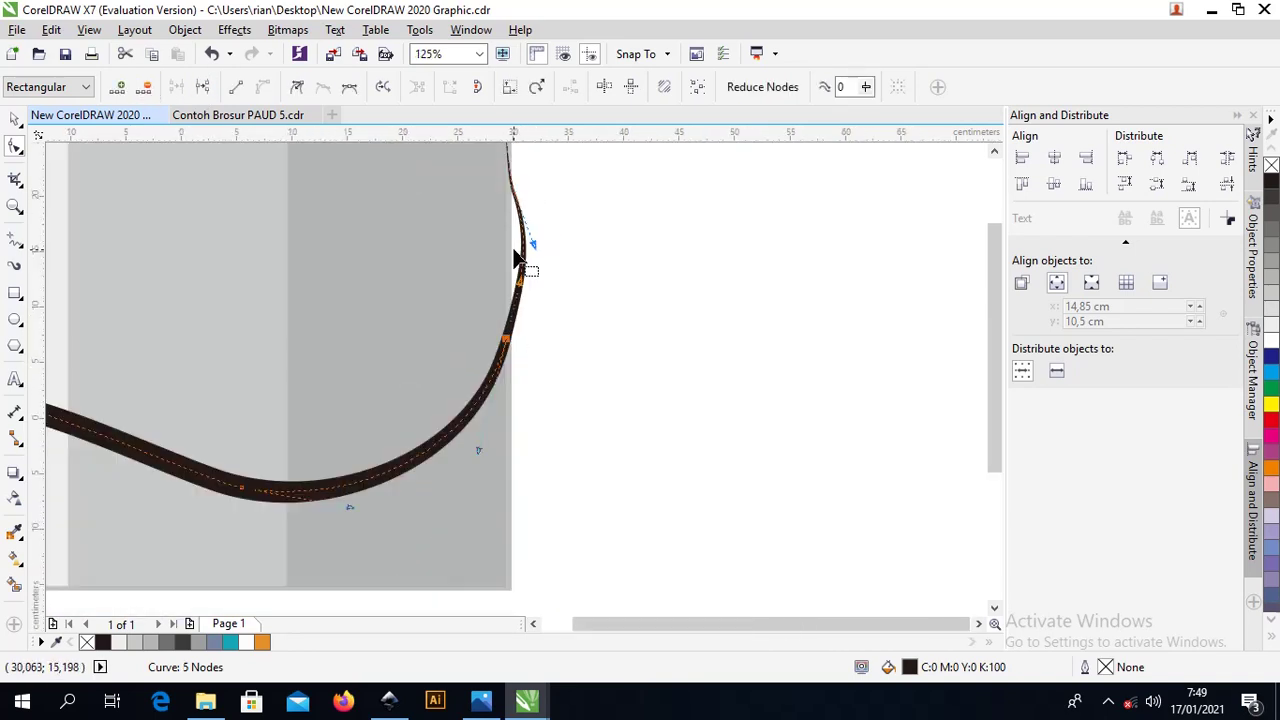
left_click(145, 87)
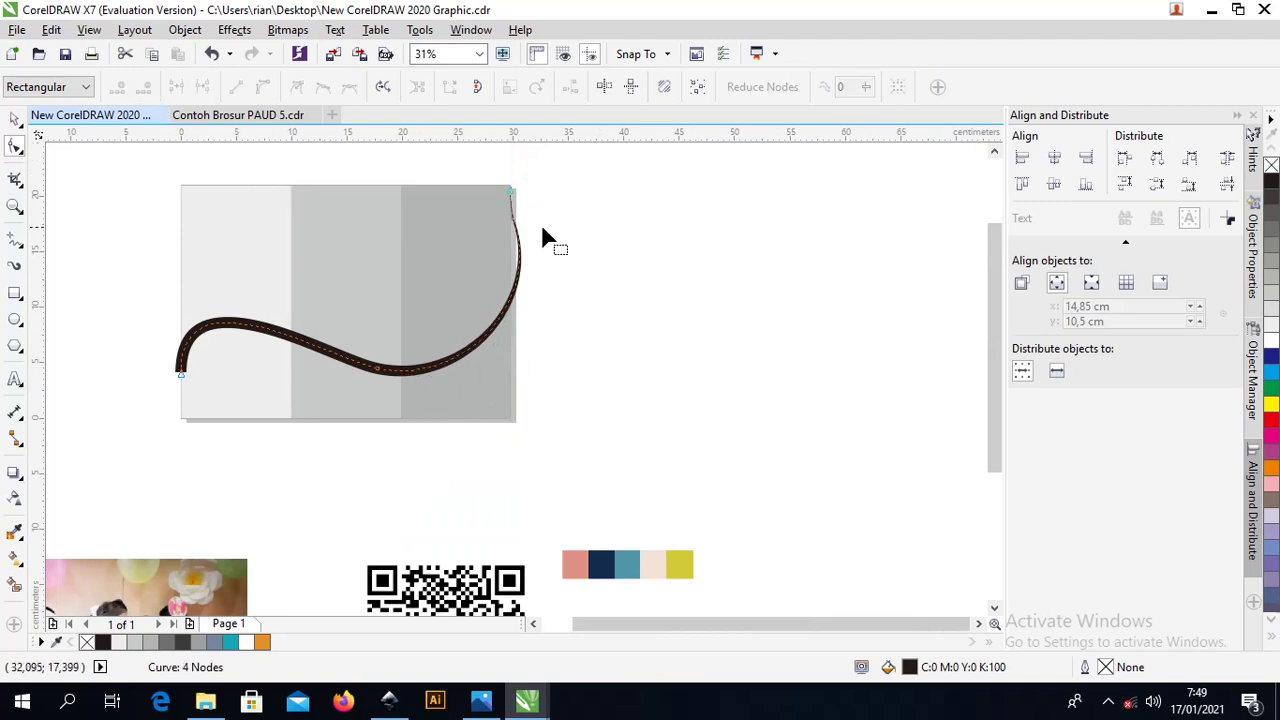
scroll(521, 225, "up", 1)
left_click(501, 216)
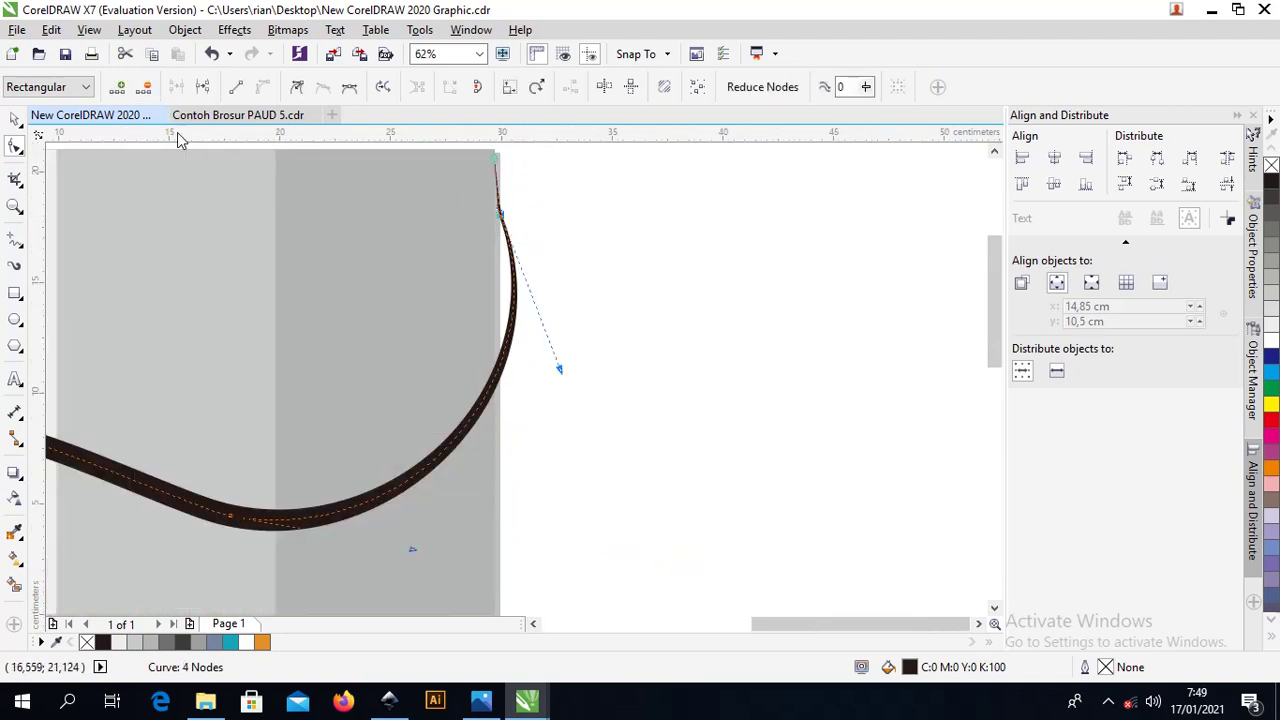
left_click(143, 86)
scroll(500, 275, "down", 1)
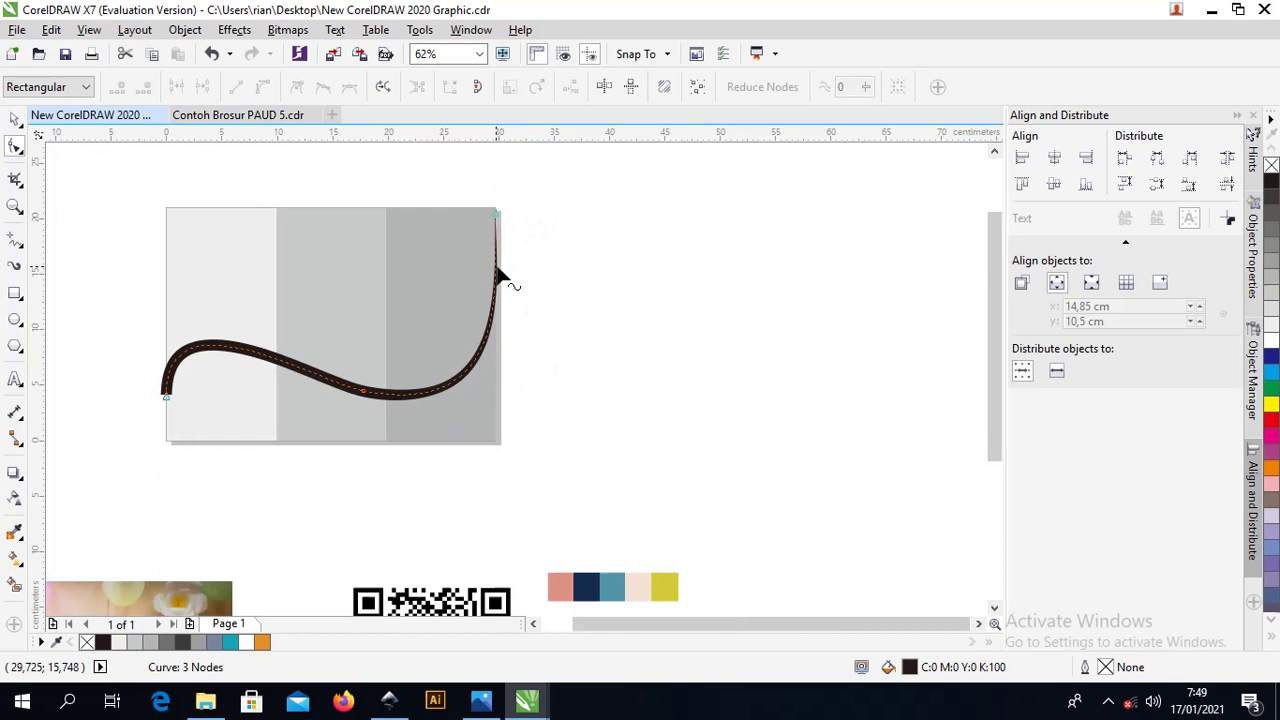
Make the wave's trough node symmetrical and move it to the fold between the middle and right panels, adjusting the neighbouring curve handles
left_click(363, 391)
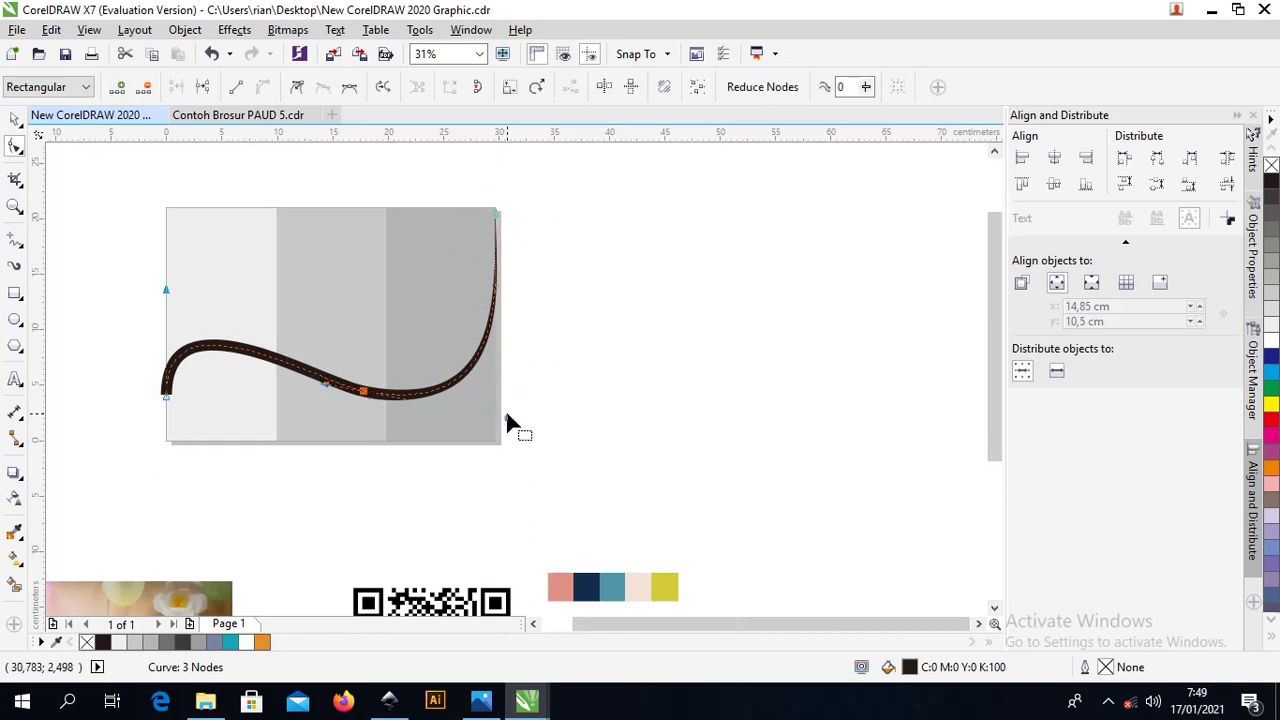
left_click_drag(506, 410, 528, 386)
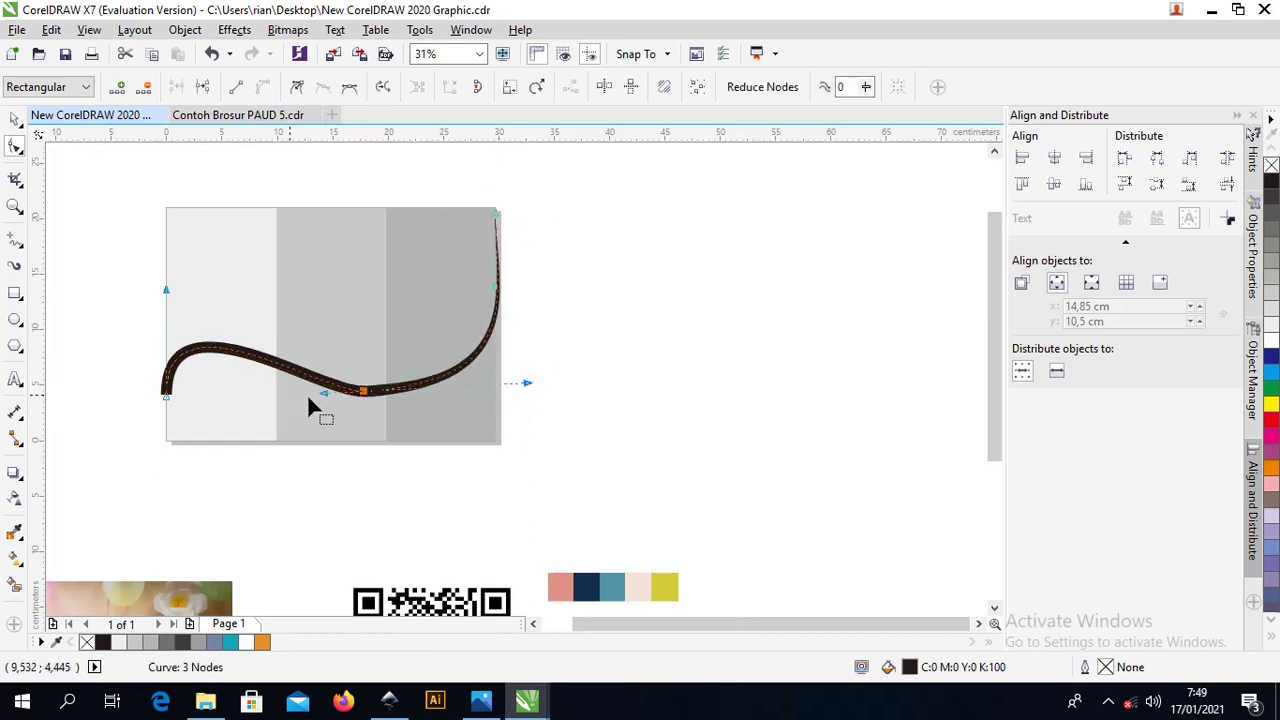
scroll(407, 403, "up", 1)
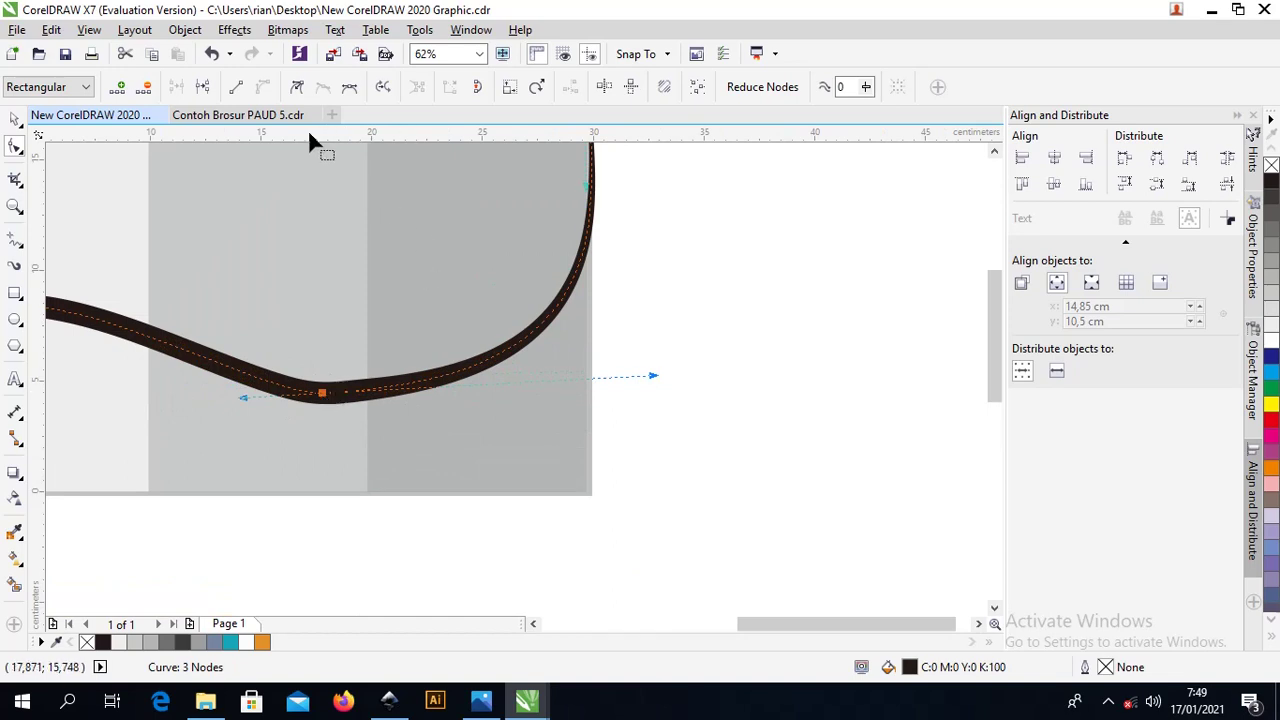
left_click(349, 87)
scroll(433, 380, "down", 2)
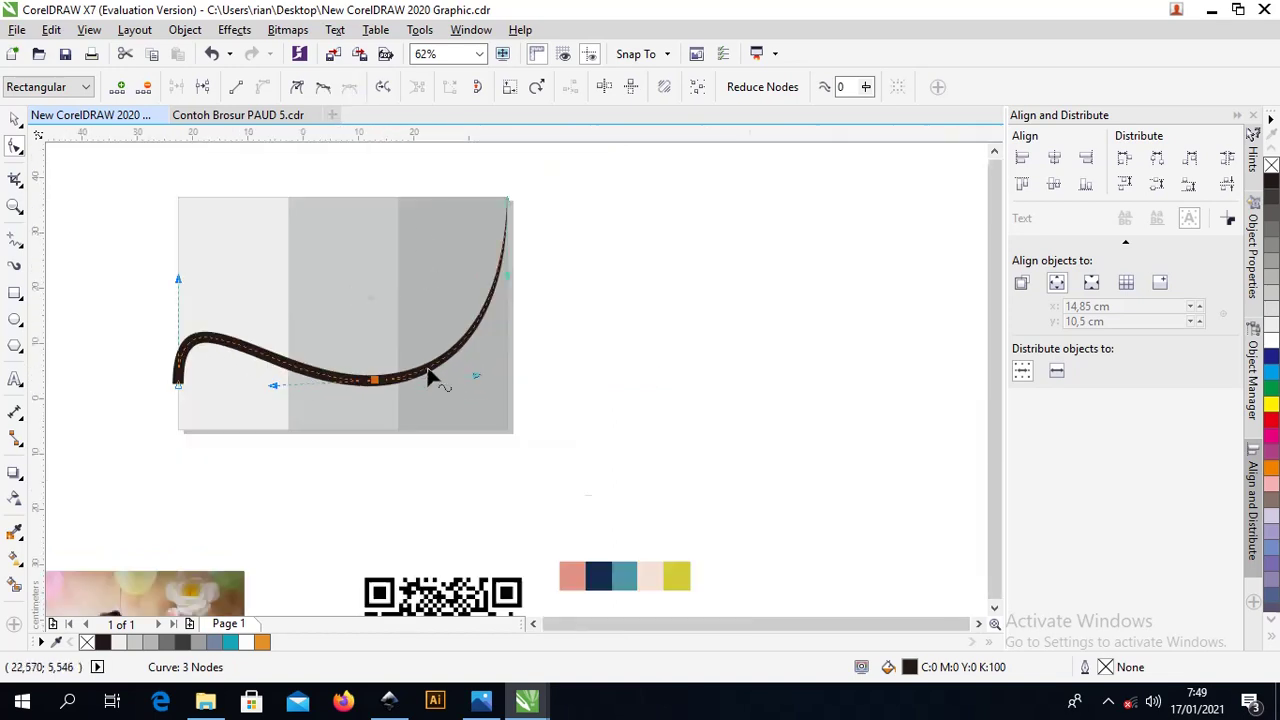
scroll(370, 378, "up", 1)
left_click_drag(240, 270, 268, 279)
left_click_drag(438, 375, 456, 377)
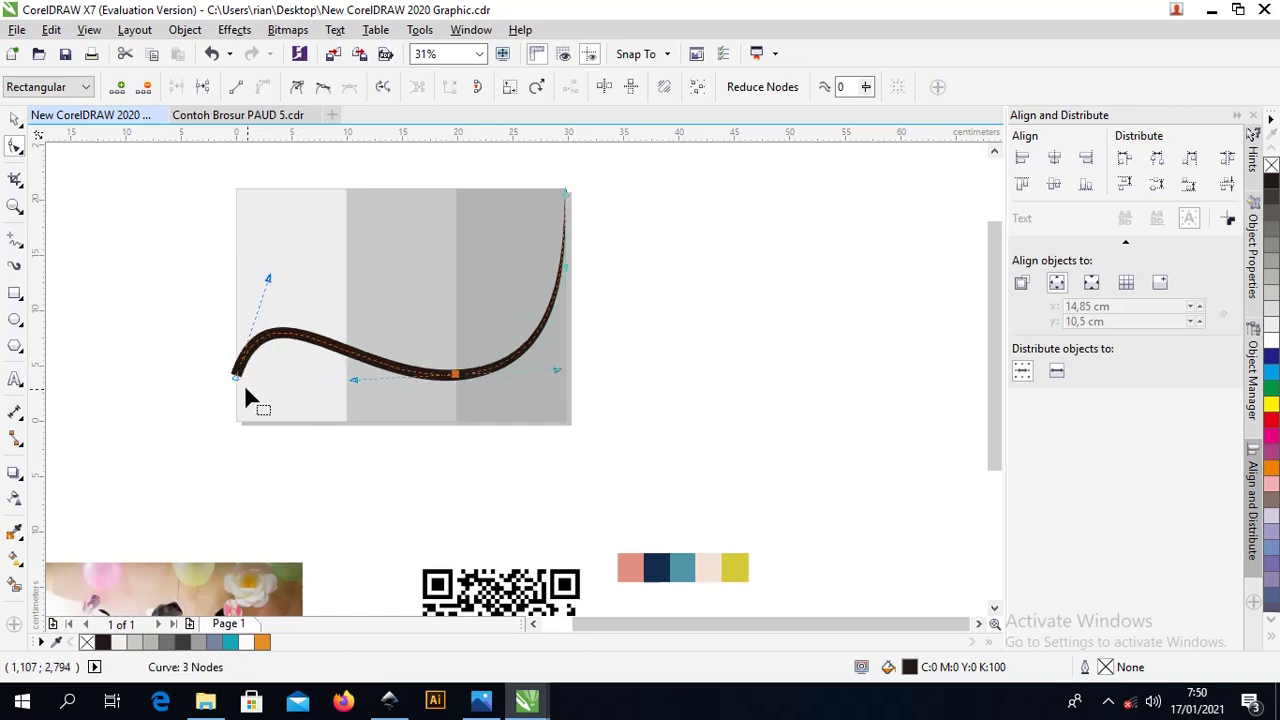
Move the wave's start node down the page's left edge to near the lower corner and extend its handle upward
scroll(244, 384, "up", 1)
left_click_drag(236, 370, 240, 427)
left_click_drag(305, 233, 240, 200)
left_click_drag(241, 429, 241, 443)
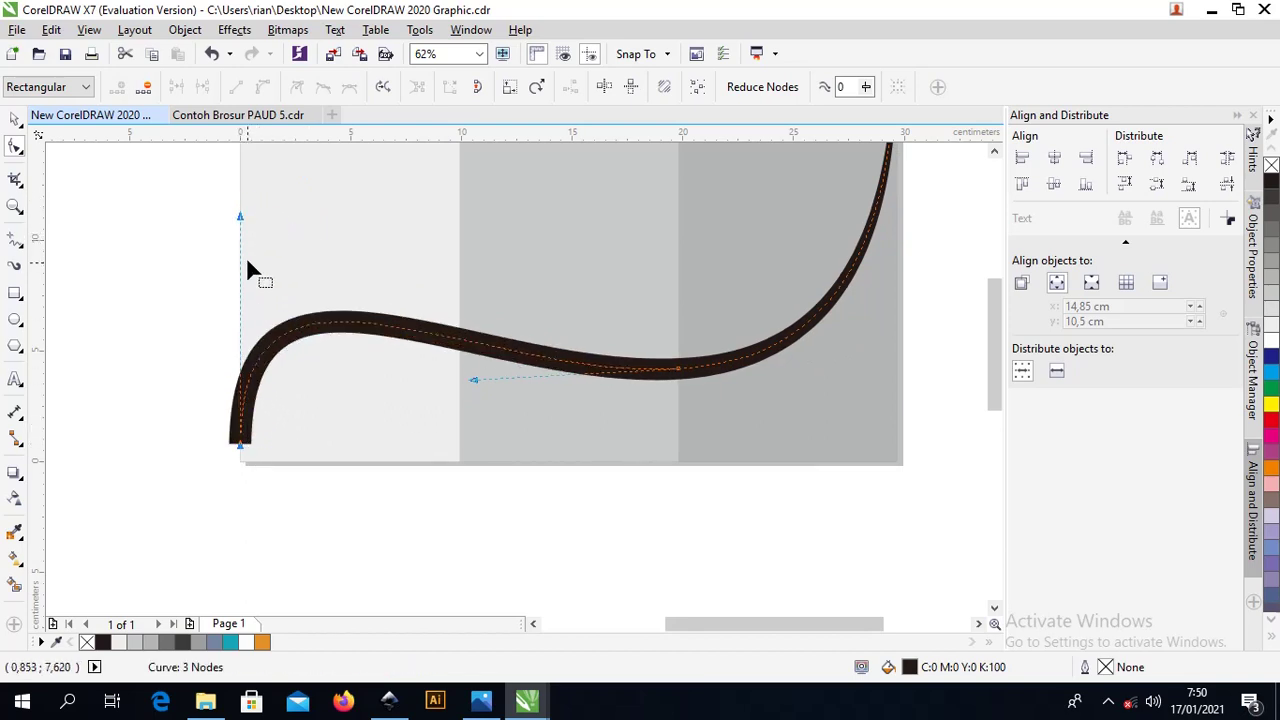
left_click_drag(240, 222, 229, 168)
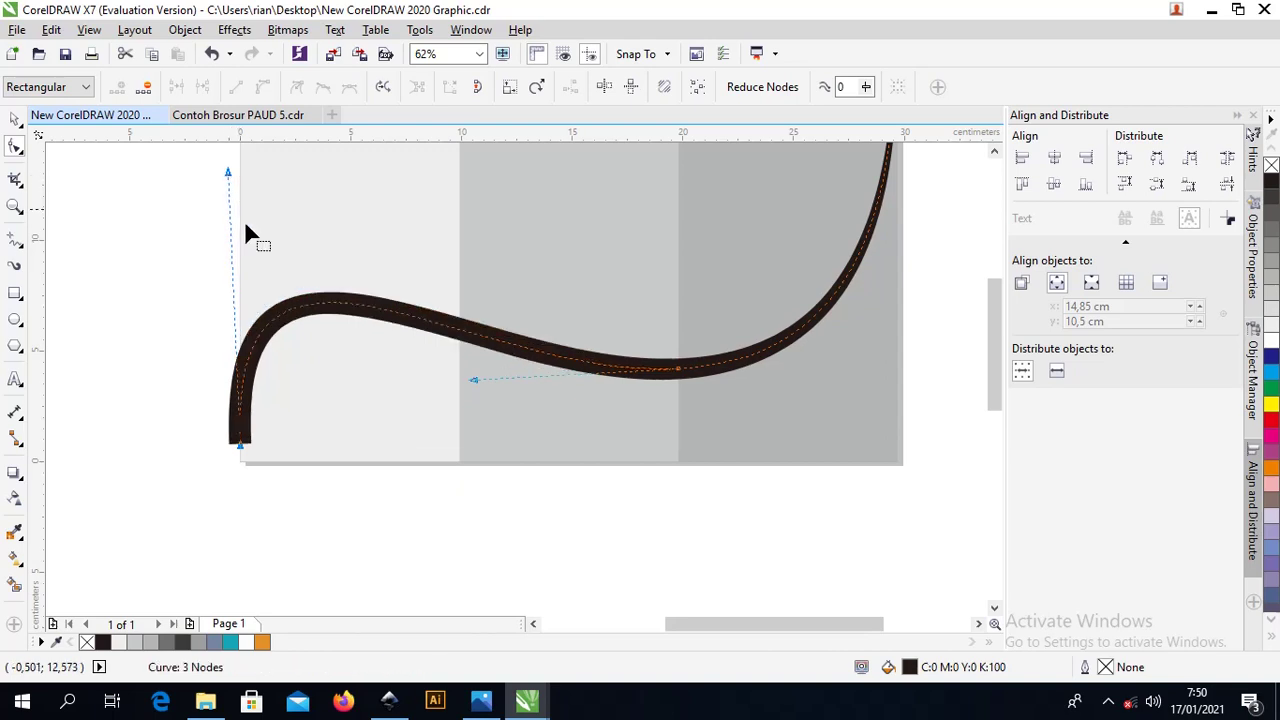
scroll(308, 276, "down", 2)
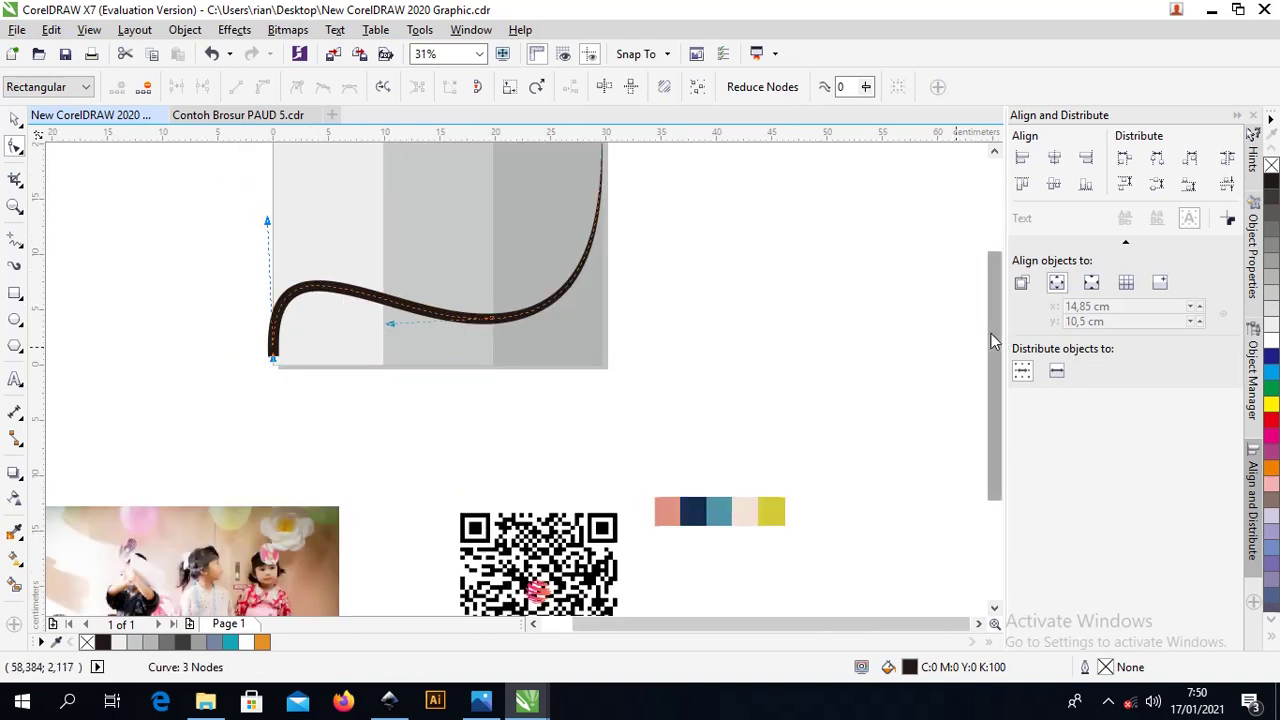
Adjust the wave's thin end node at the page's upper right corner
left_click_drag(995, 375, 995, 333)
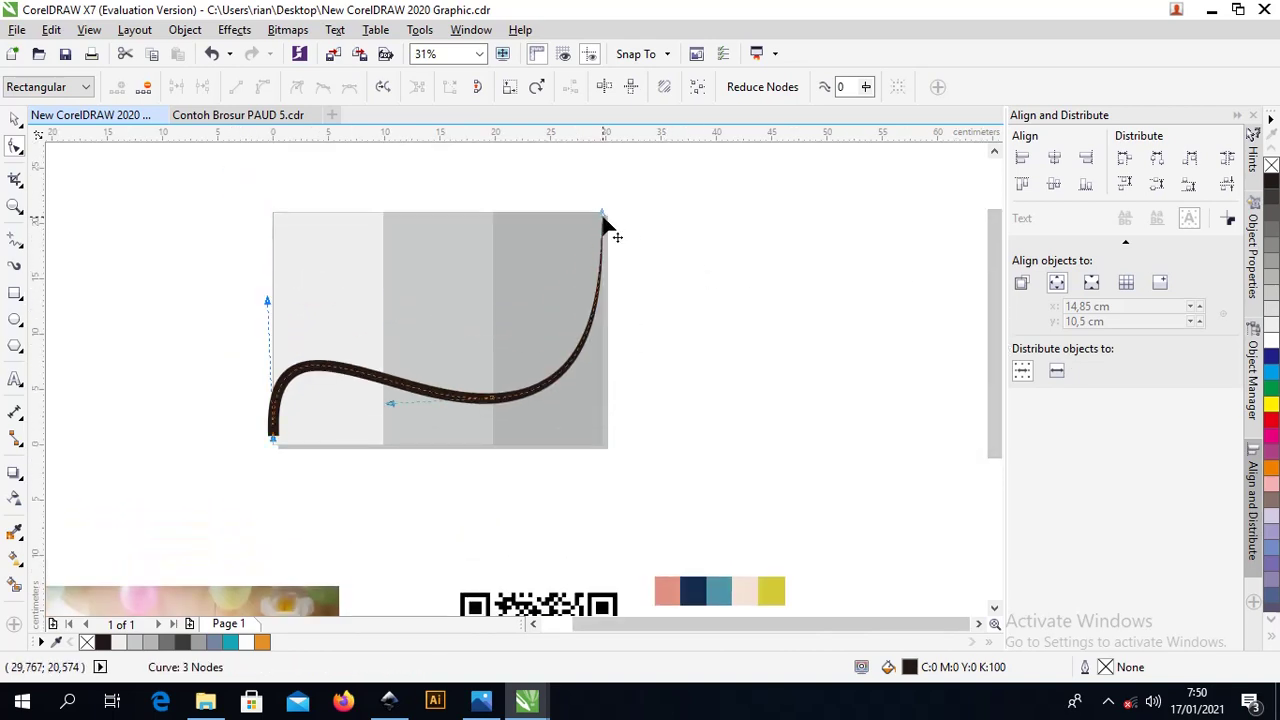
left_click_drag(606, 216, 620, 238)
scroll(604, 218, "up", 4)
scroll(608, 226, "down", 4)
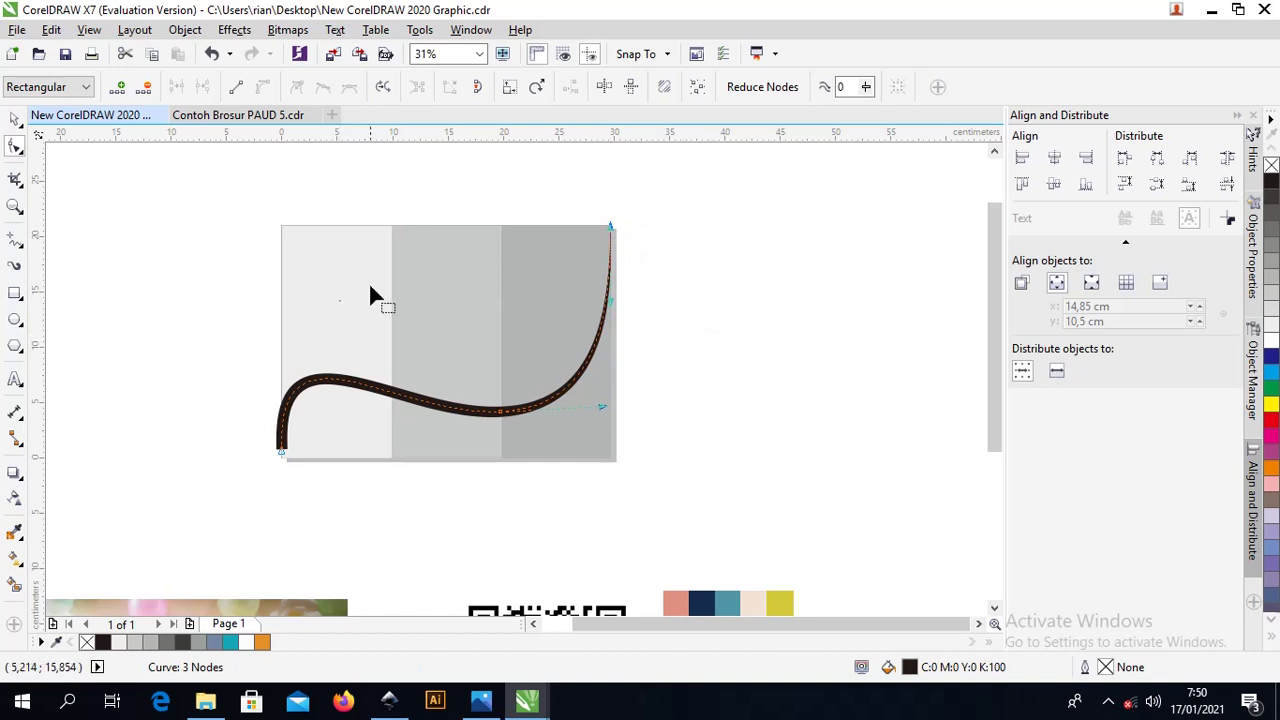
left_click(15, 121)
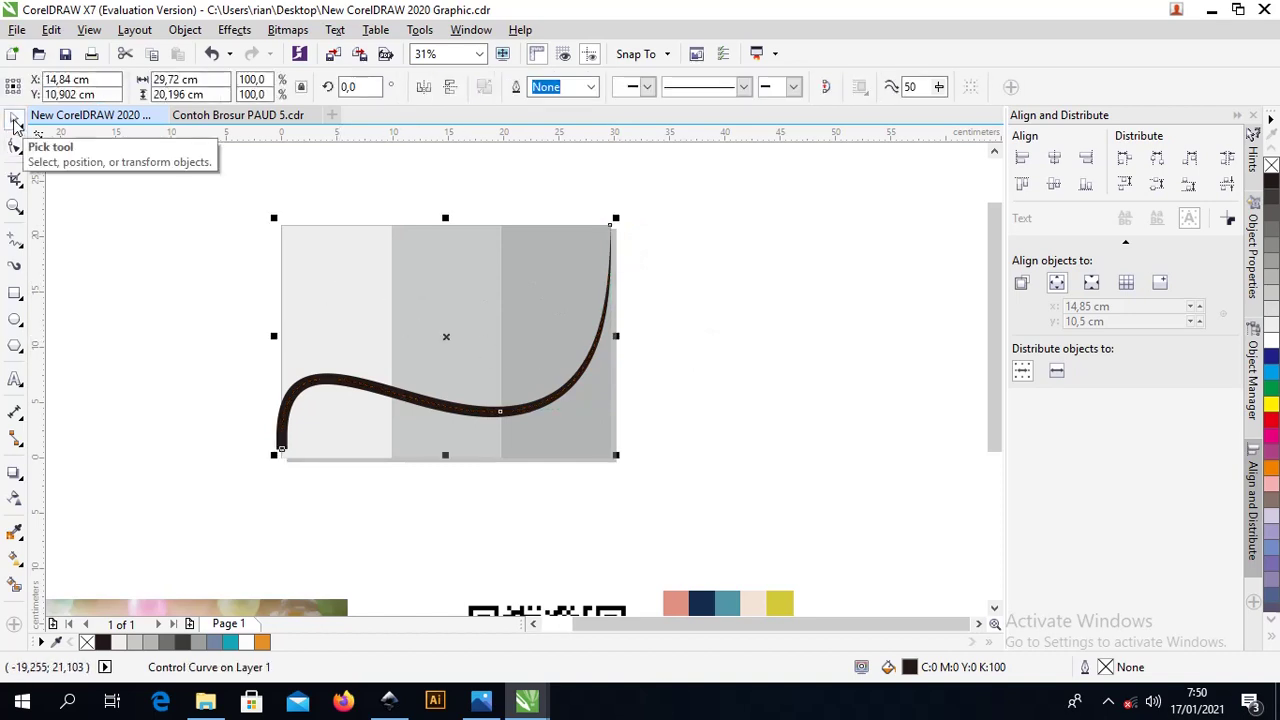
left_click(15, 146)
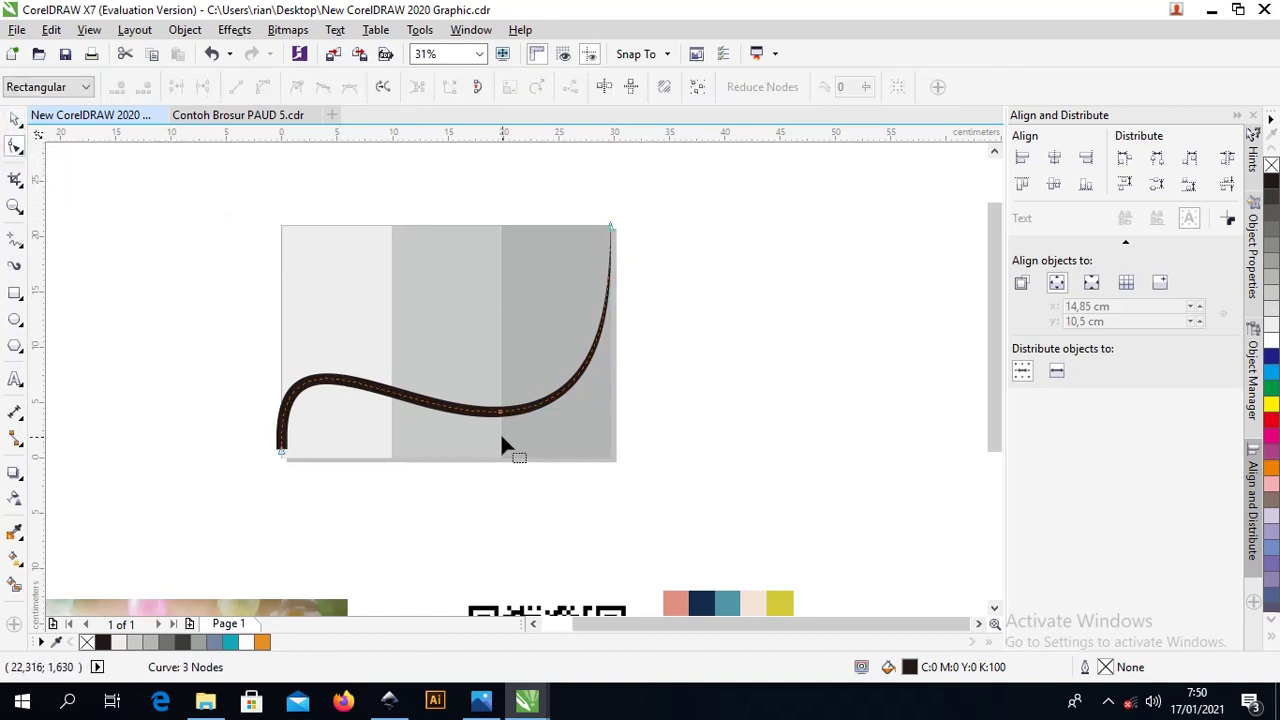
Shift the wave's trough node slightly down and into the right panel, and finish editing the curve
left_click_drag(501, 414, 513, 424)
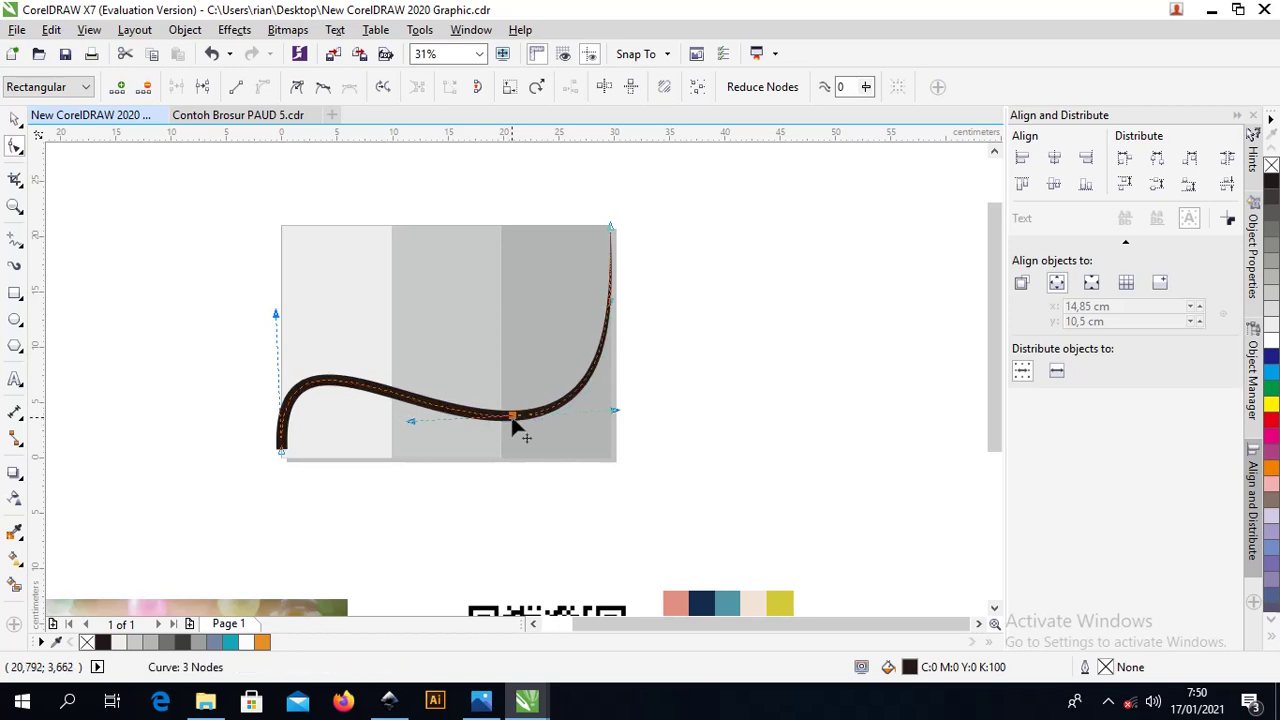
scroll(466, 386, "up", 1)
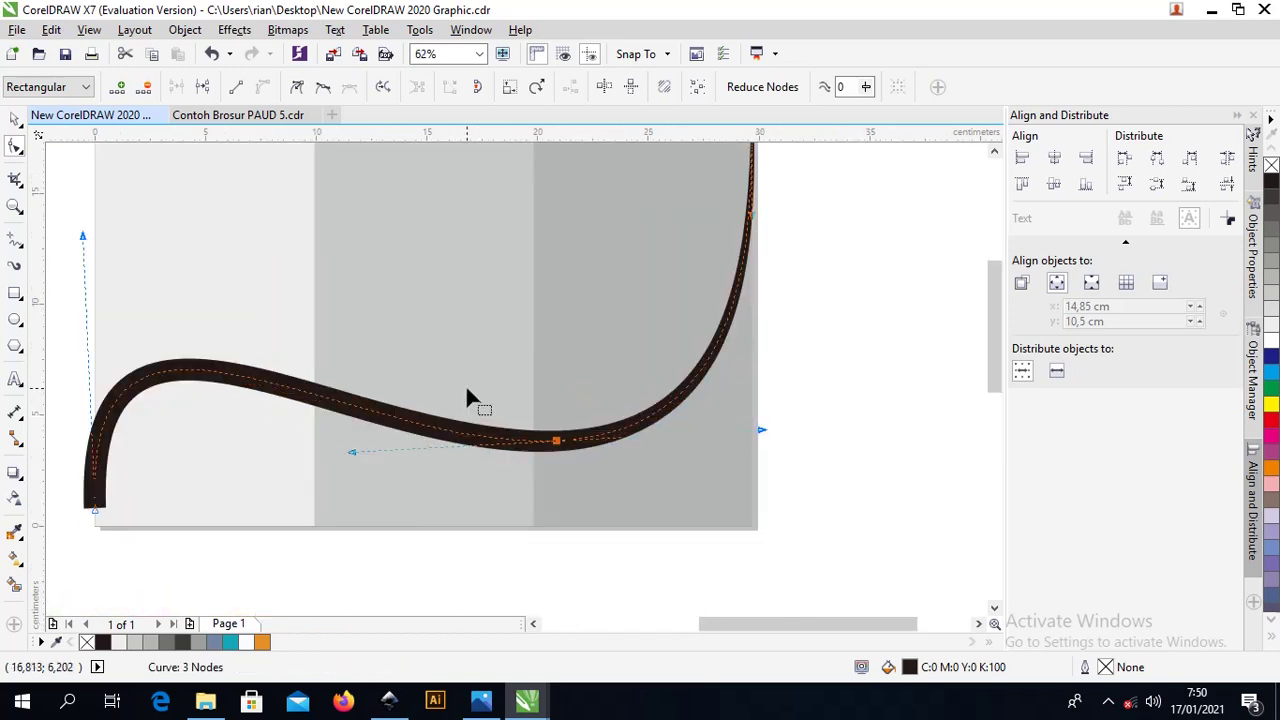
scroll(466, 386, "down", 1)
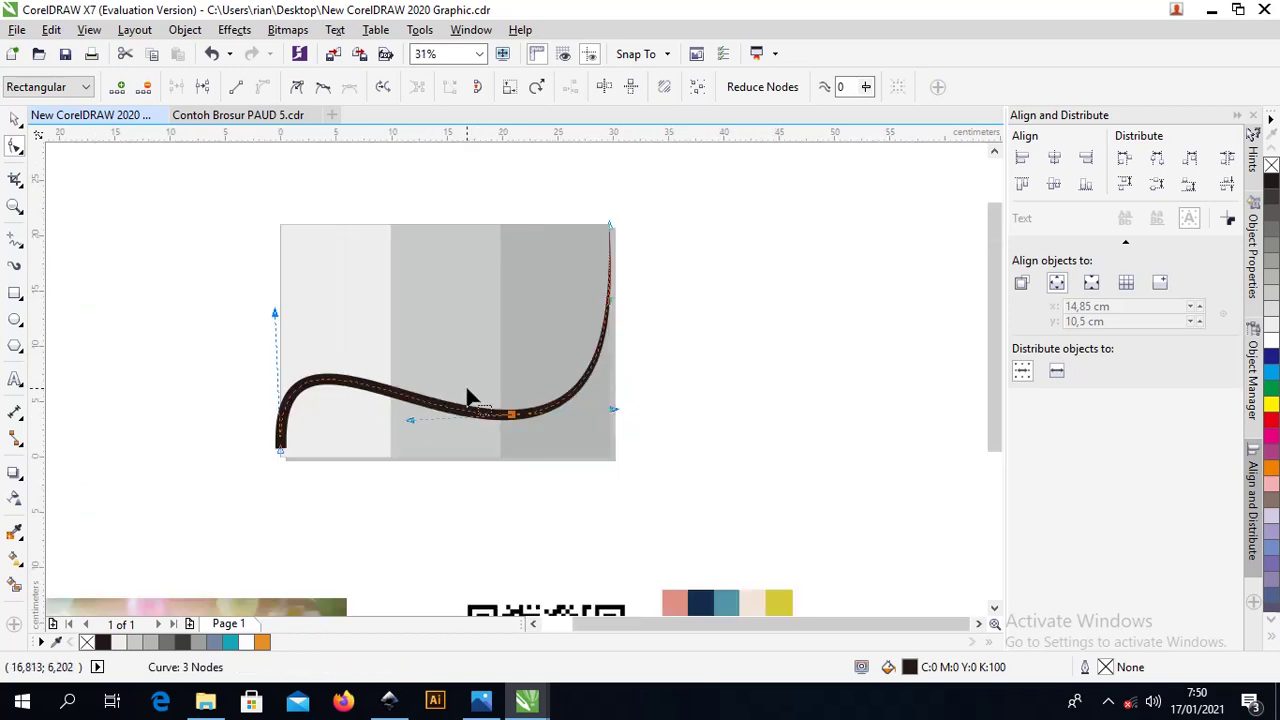
left_click(365, 378)
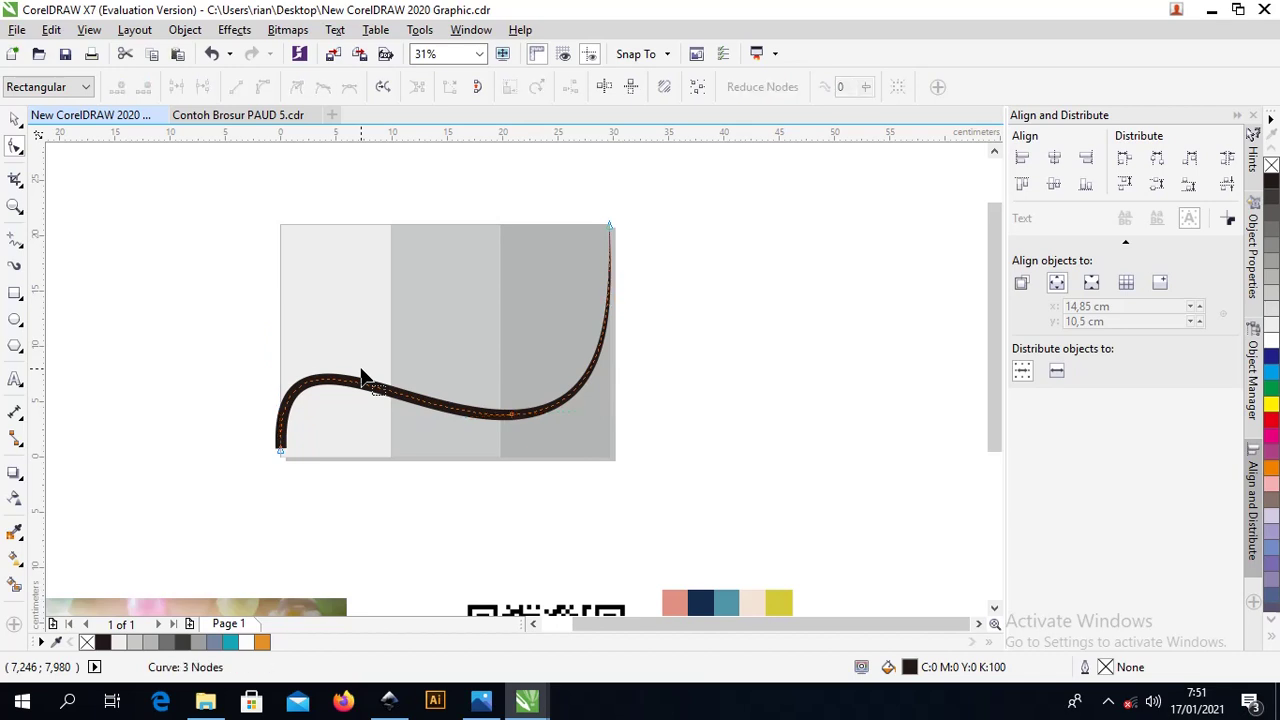
left_click(15, 118)
key("ctrl+z")
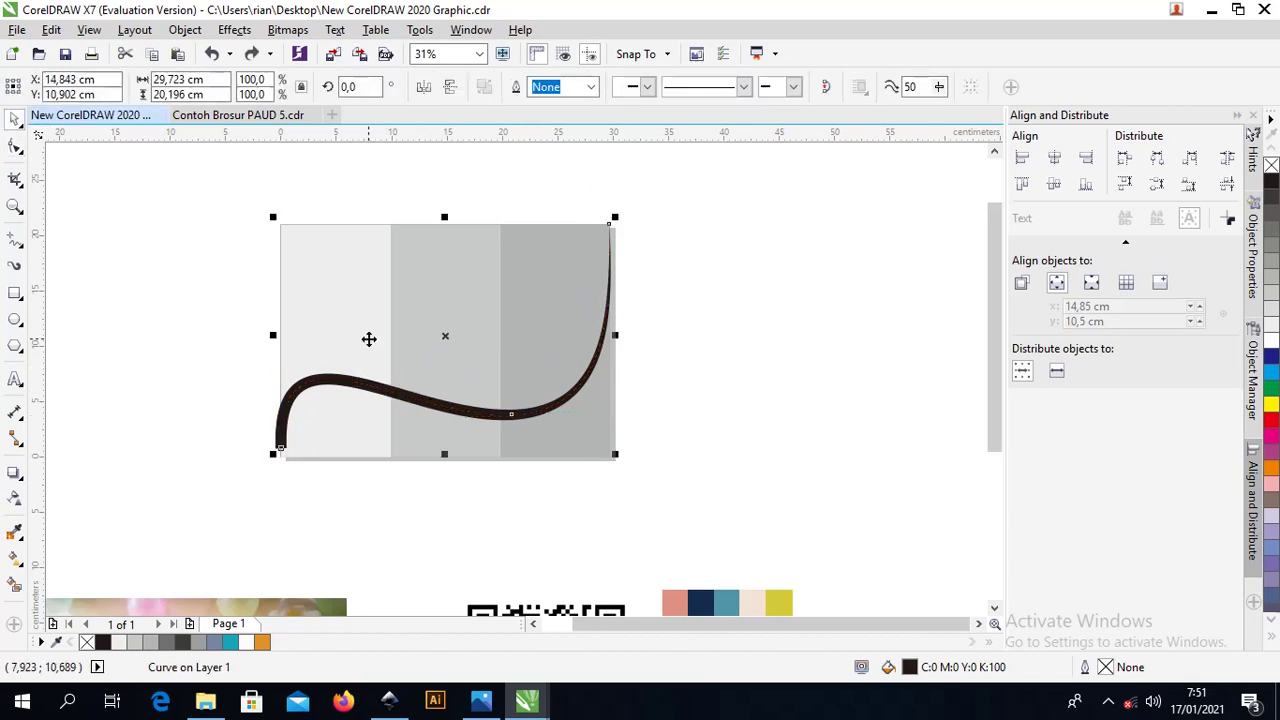
left_click(369, 339)
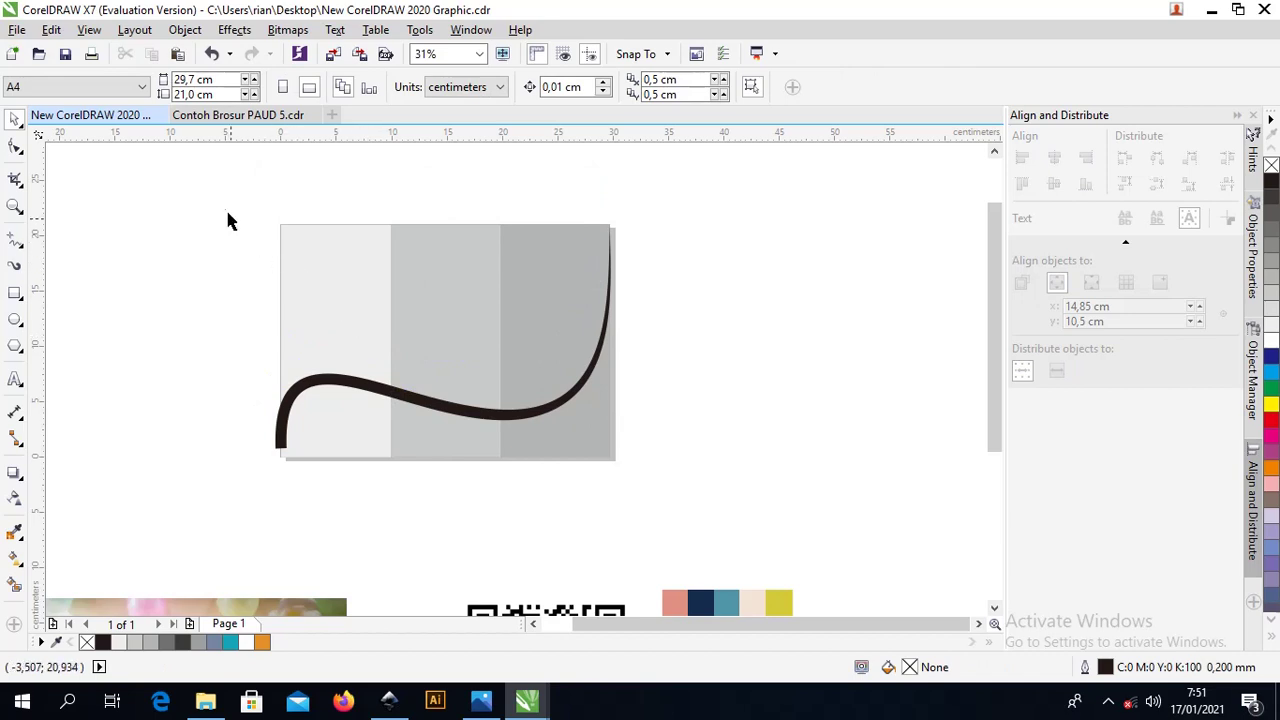
Duplicate the entire wave with a 0,5 cm offset upward and to the right
left_click_drag(227, 218, 680, 460)
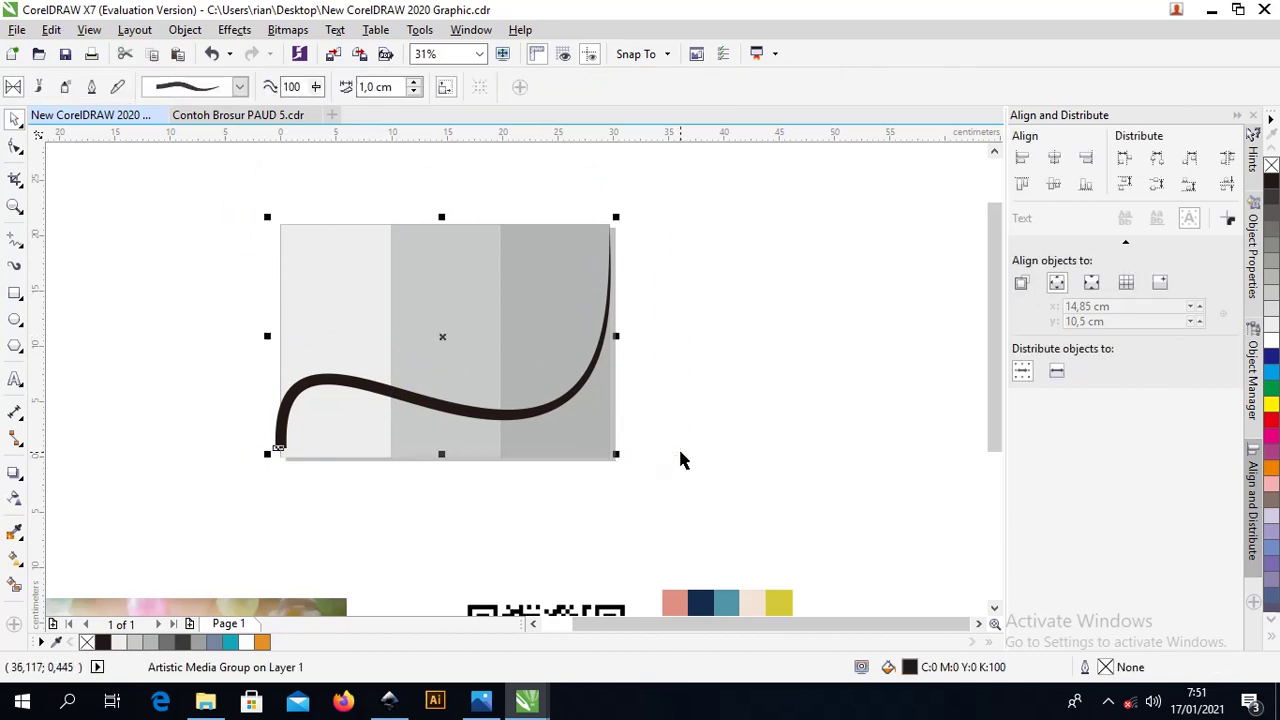
key("Up")
key("Right")
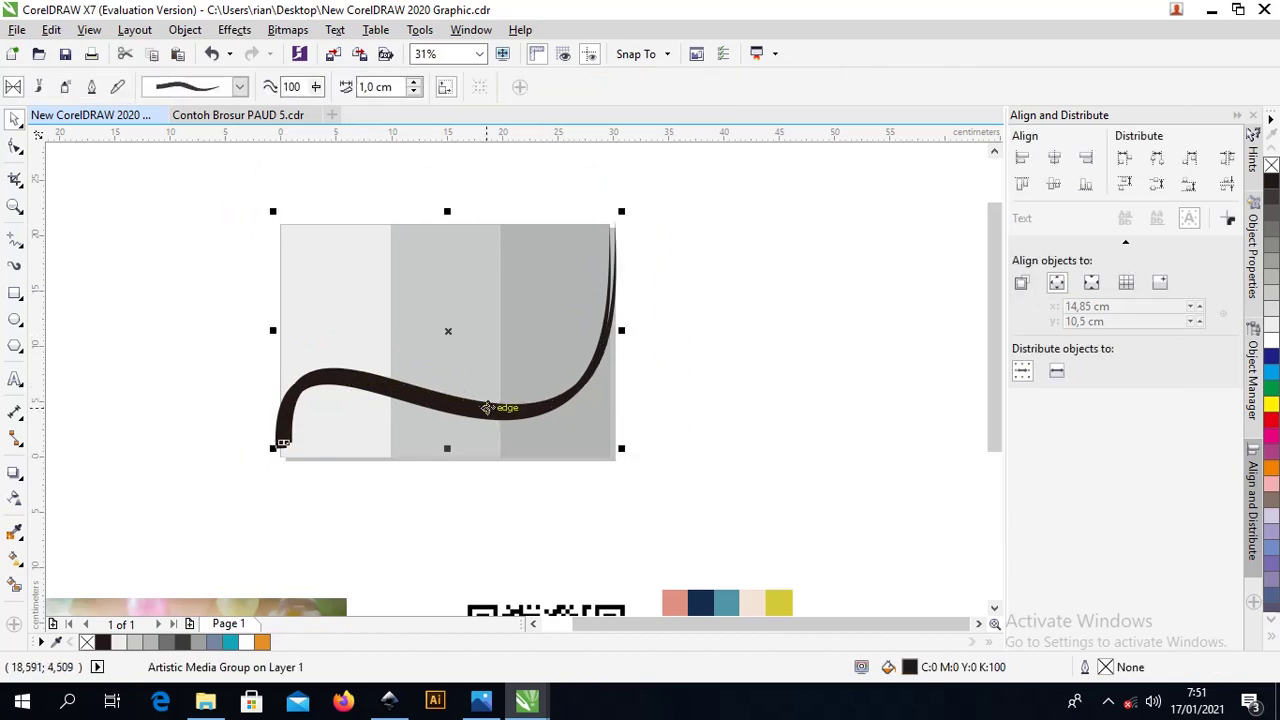
left_click(152, 322)
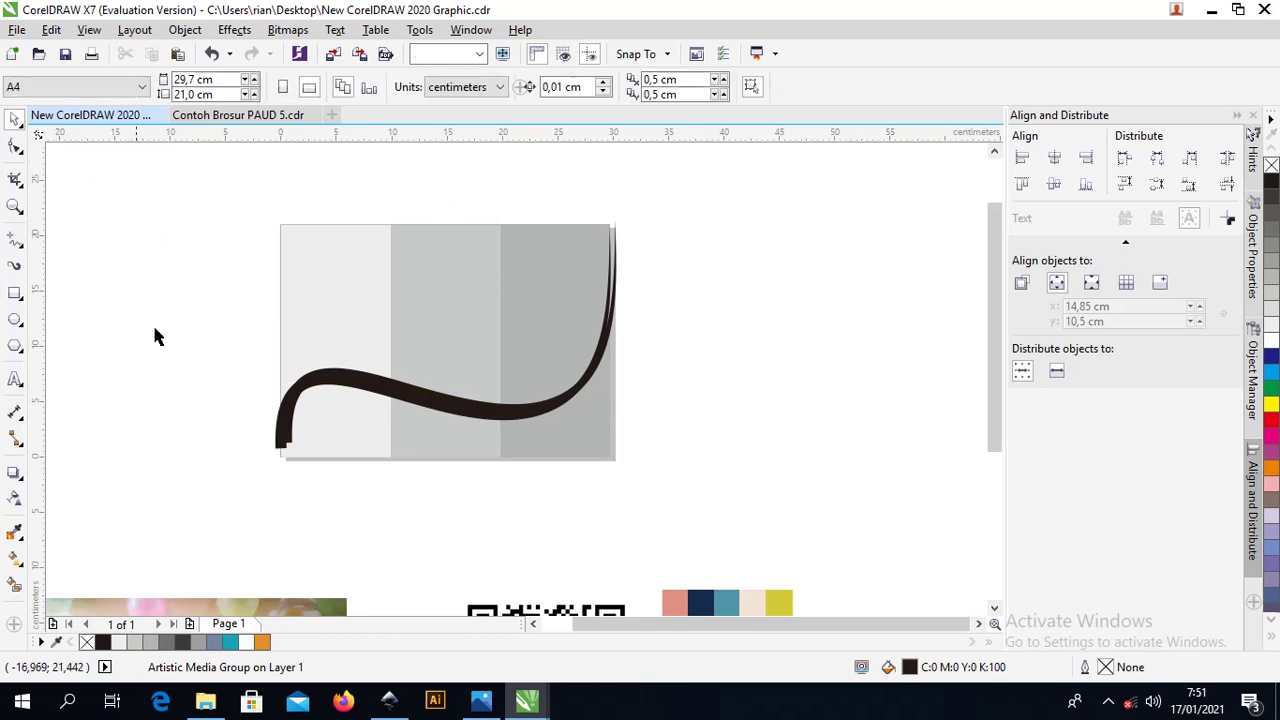
Mirror the duplicated wave horizontally so it crosses the original across the three panels
left_click(288, 430)
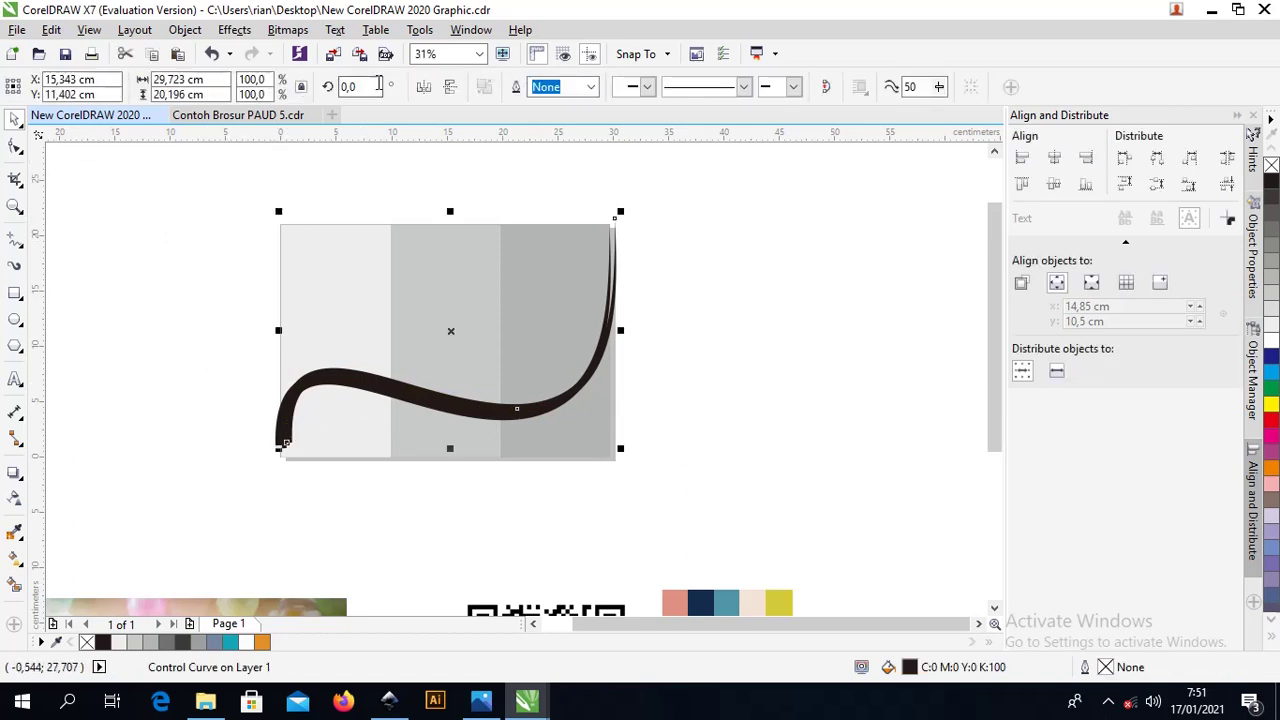
left_click(424, 87)
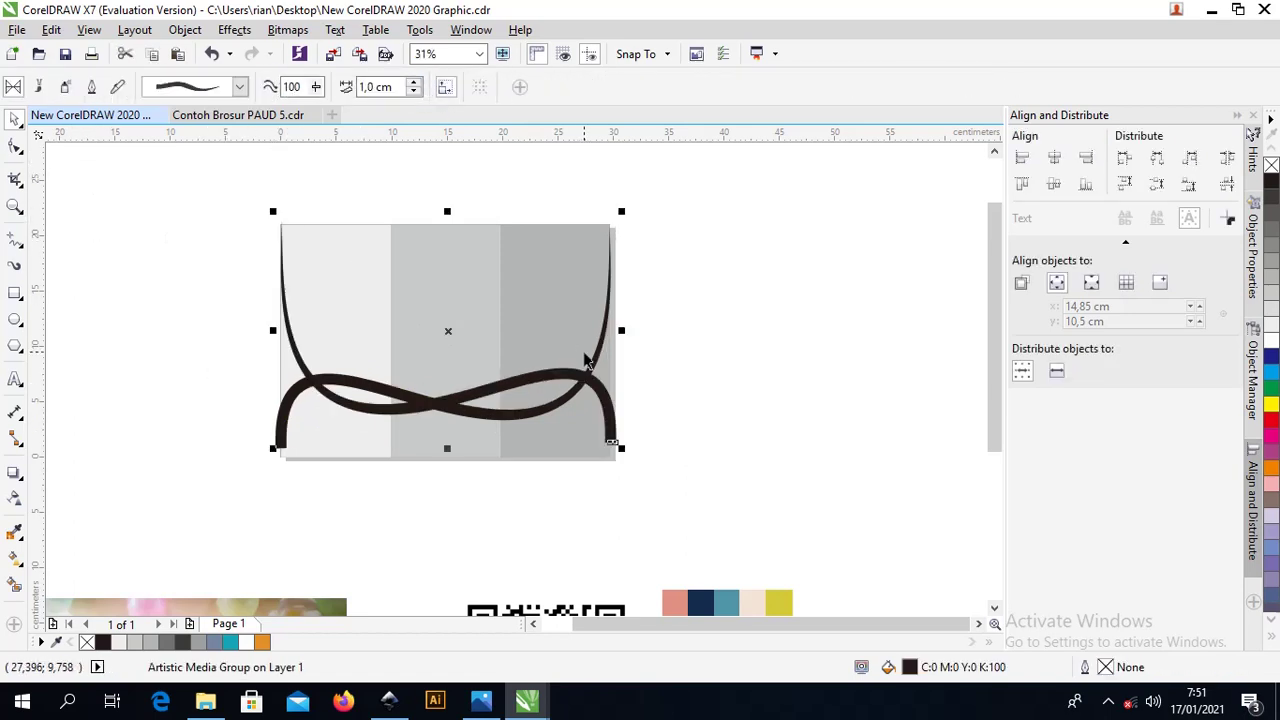
left_click(549, 371)
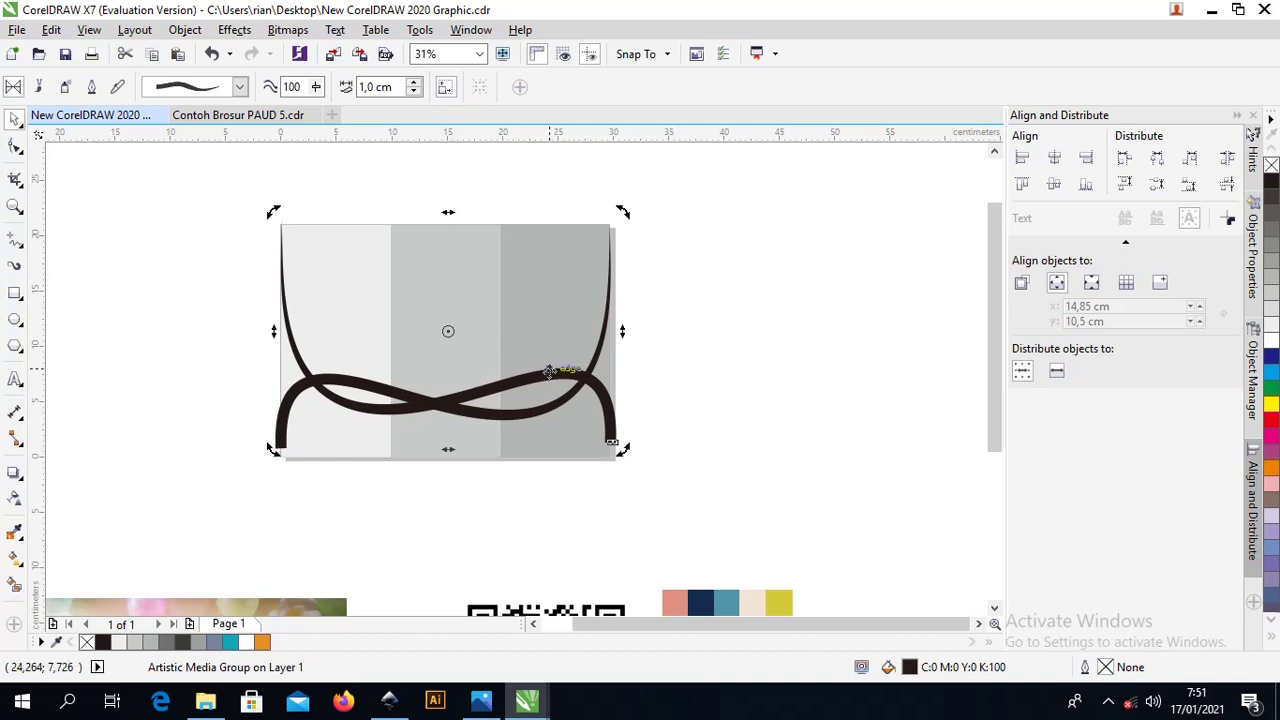
Rotate the mirrored wave counterclockwise so it rises across the page, and move it slightly up and to the left
left_click_drag(620, 216, 437, 175)
left_click(675, 328)
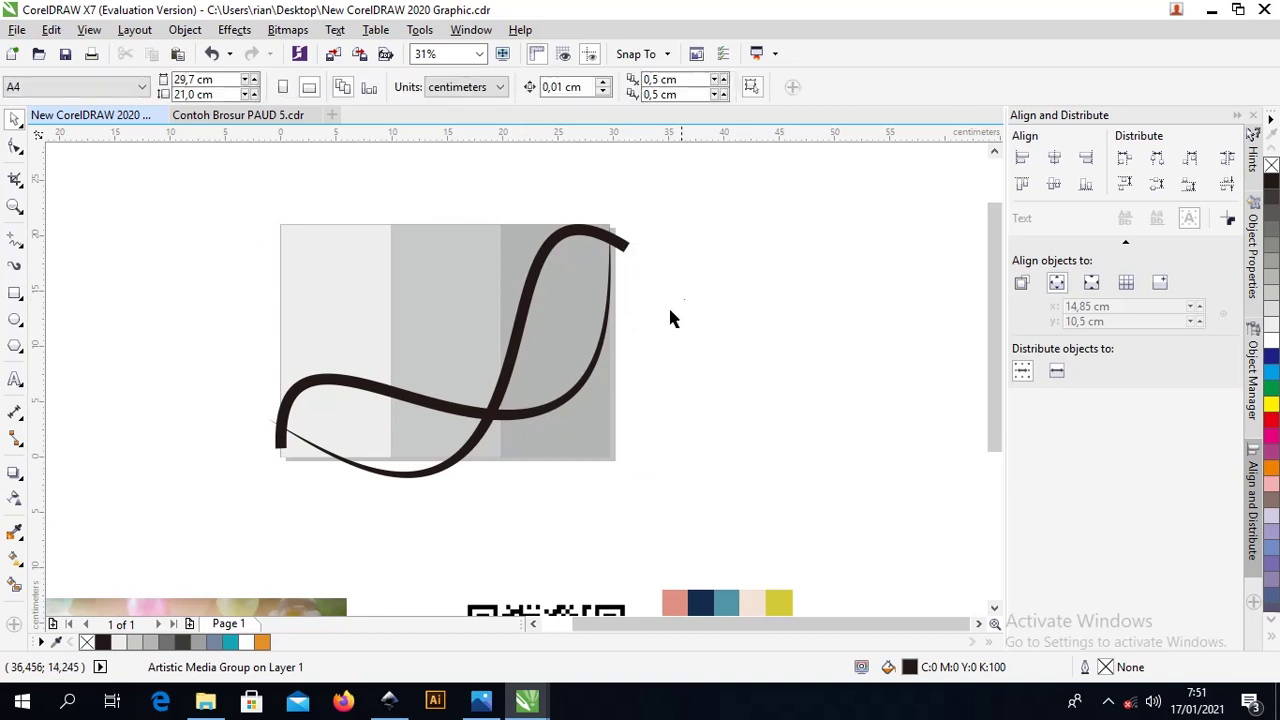
left_click(503, 393)
left_click_drag(503, 393, 488, 365)
Reshape the rotated wave: thick end on the page's right edge, thin end below the lower left corner, middle node at the crossing
left_click(15, 147)
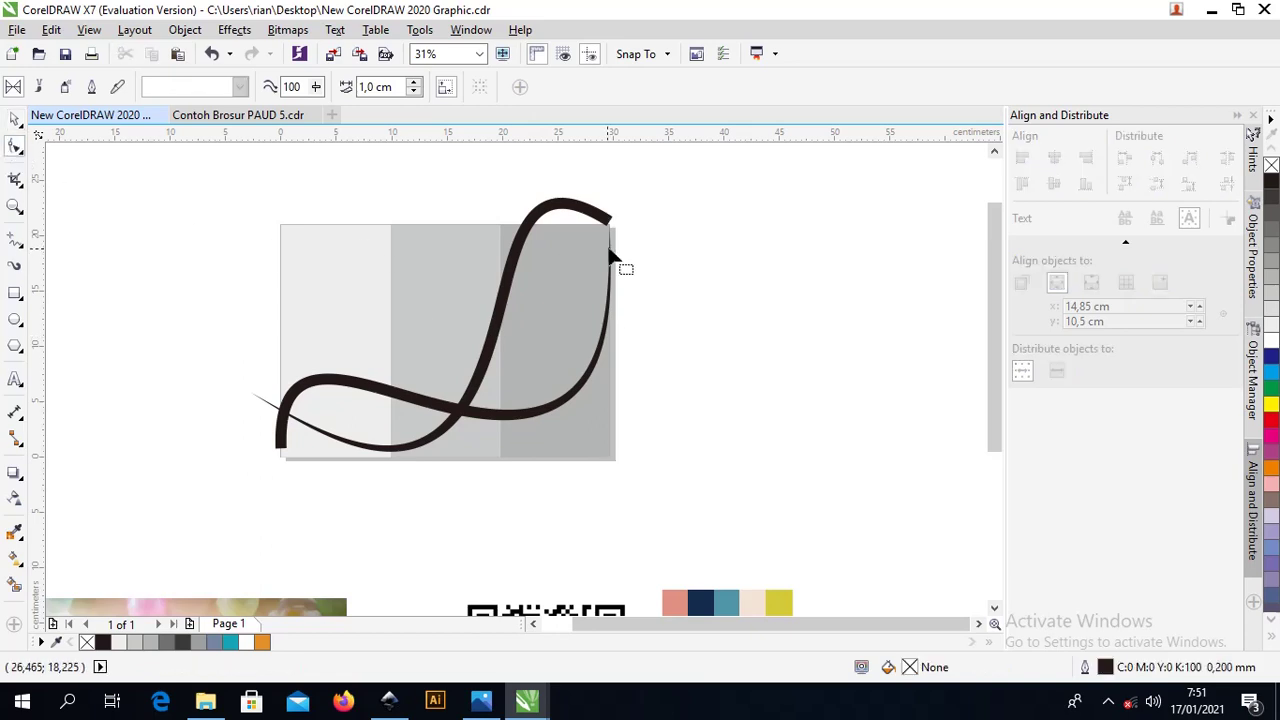
left_click(610, 232)
left_click_drag(610, 232, 610, 270)
left_click_drag(504, 196, 470, 230)
left_click_drag(251, 394, 279, 473)
left_click_drag(463, 407, 444, 401)
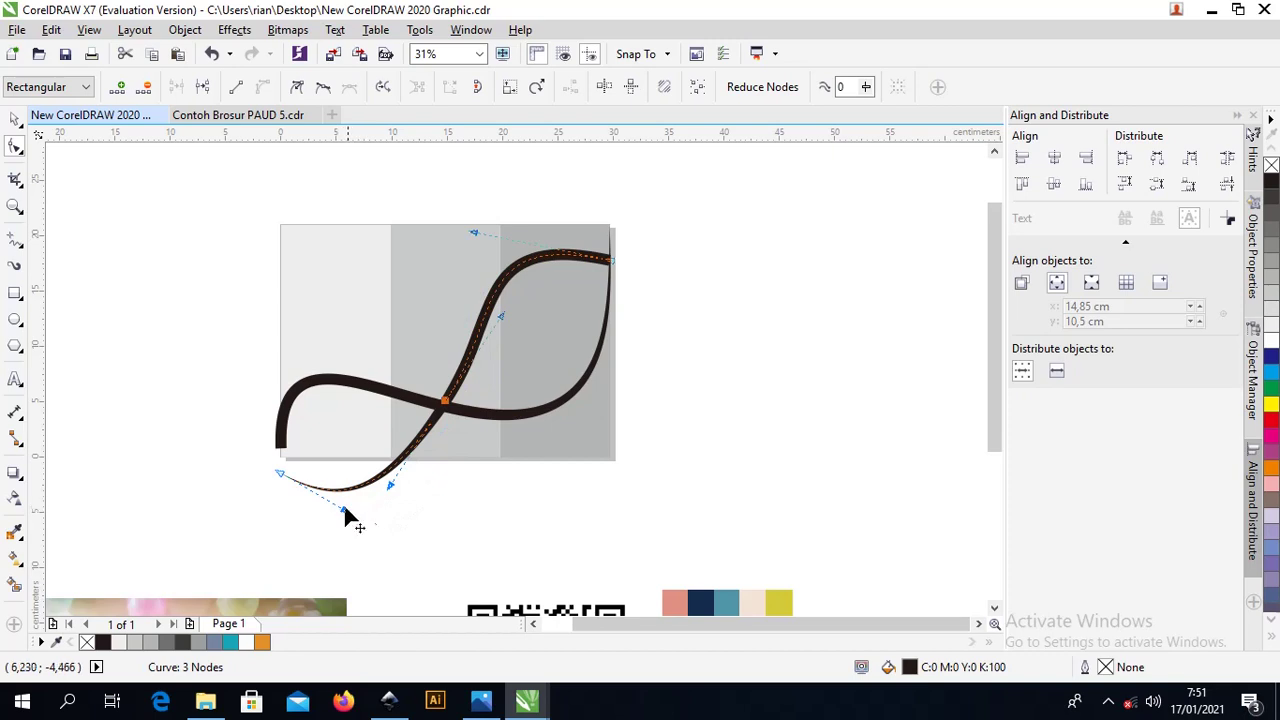
Refine the rotated wave's thin end near the page's lower left corner, steepen its middle bend, and finish editing the curve
left_click_drag(280, 478, 392, 456)
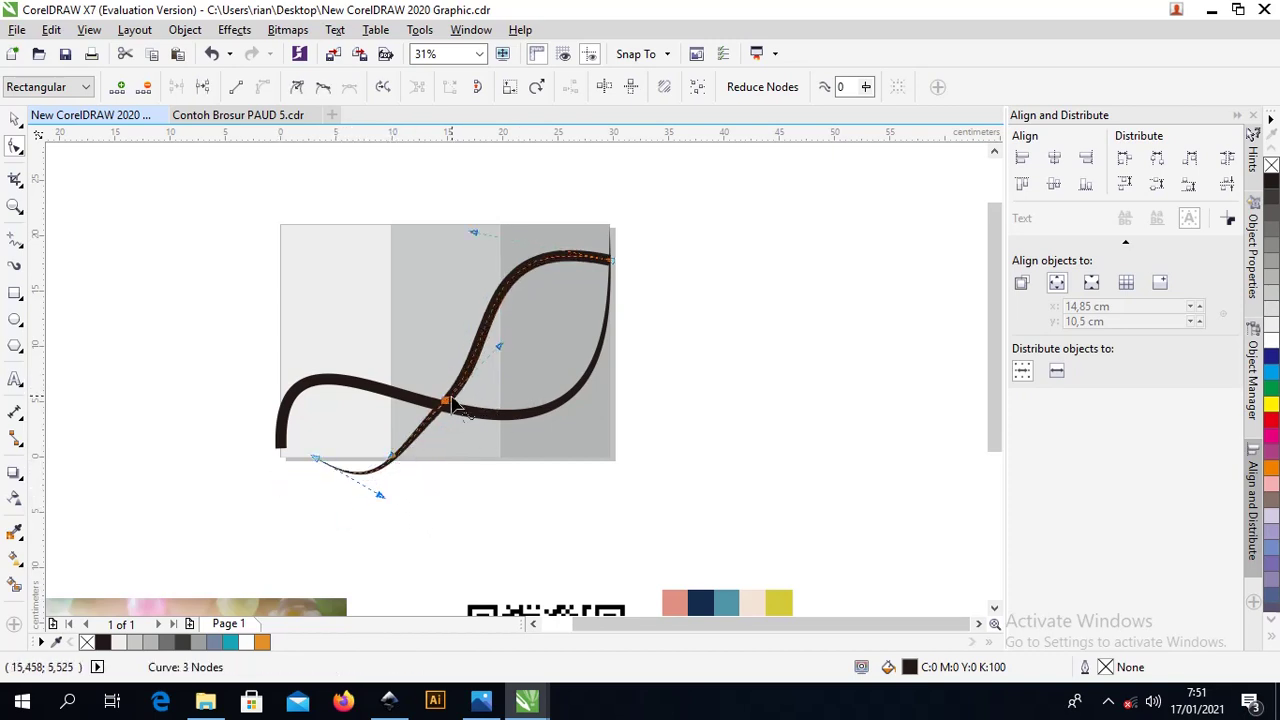
left_click_drag(502, 346, 478, 340)
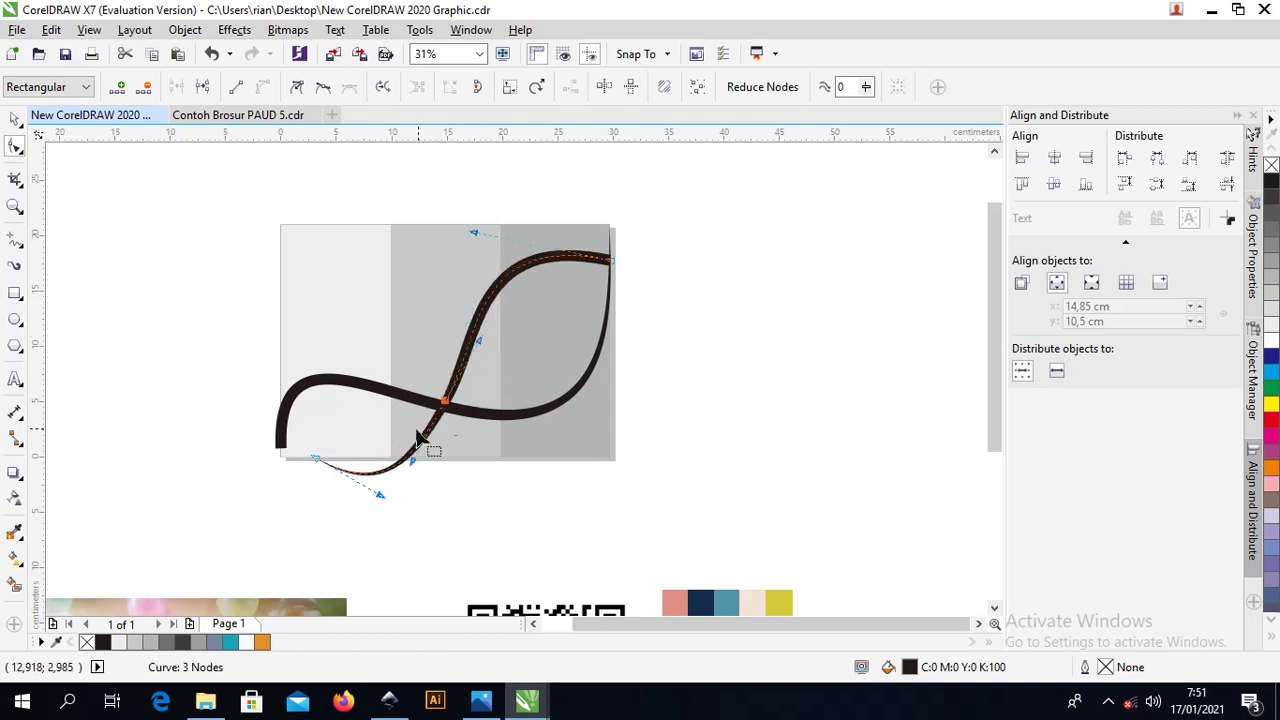
scroll(414, 431, "up", 1)
left_click_drag(217, 490, 175, 507)
left_click_drag(305, 583, 319, 553)
scroll(460, 420, "down", 1)
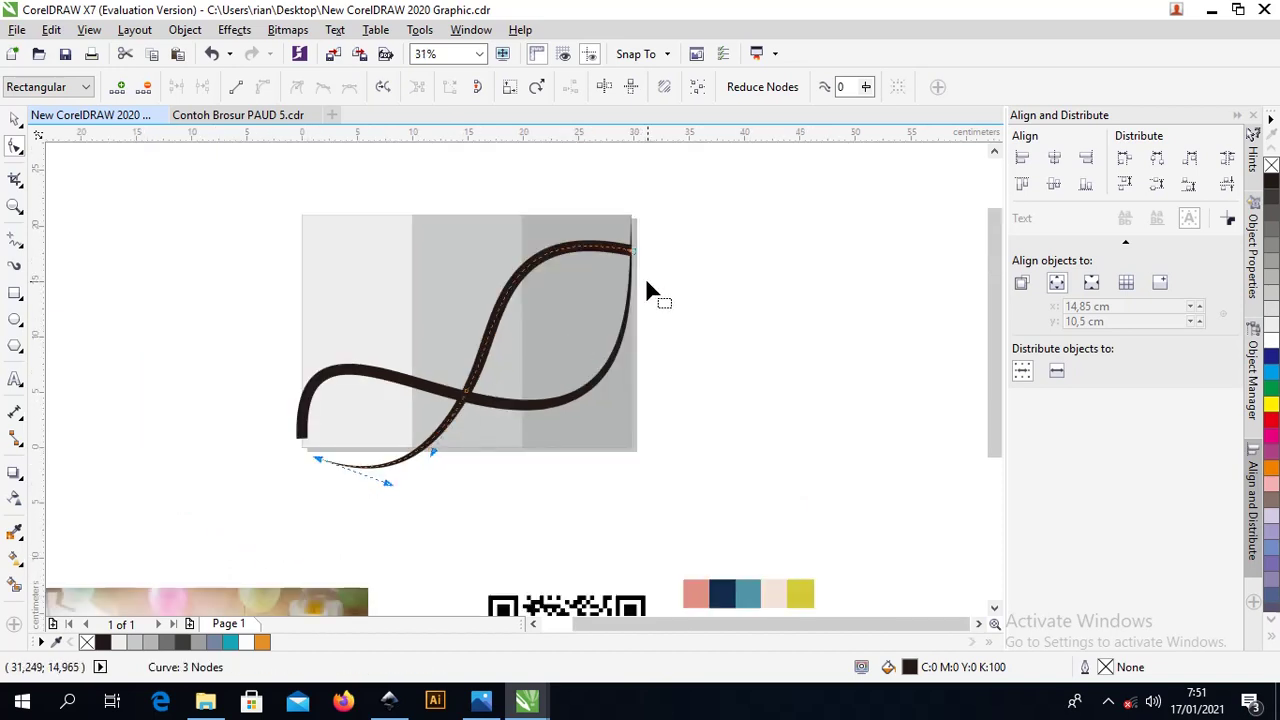
left_click(15, 118)
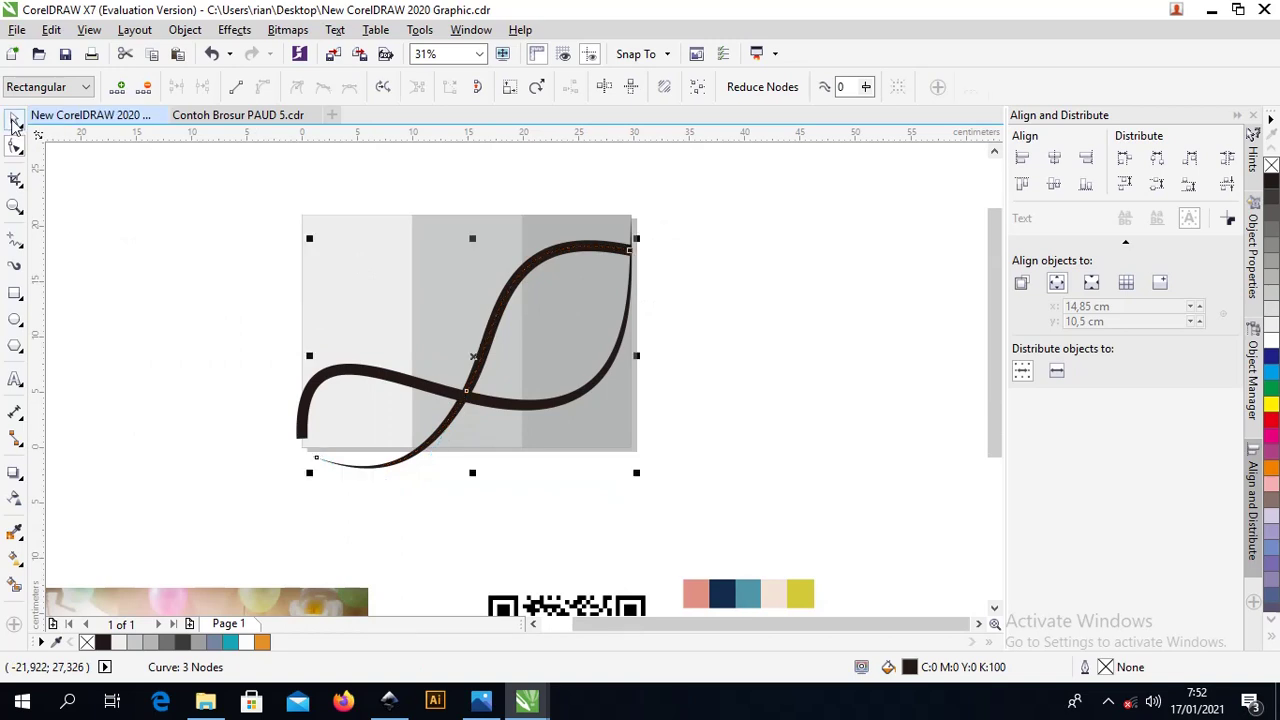
left_click(675, 211)
left_click(598, 249)
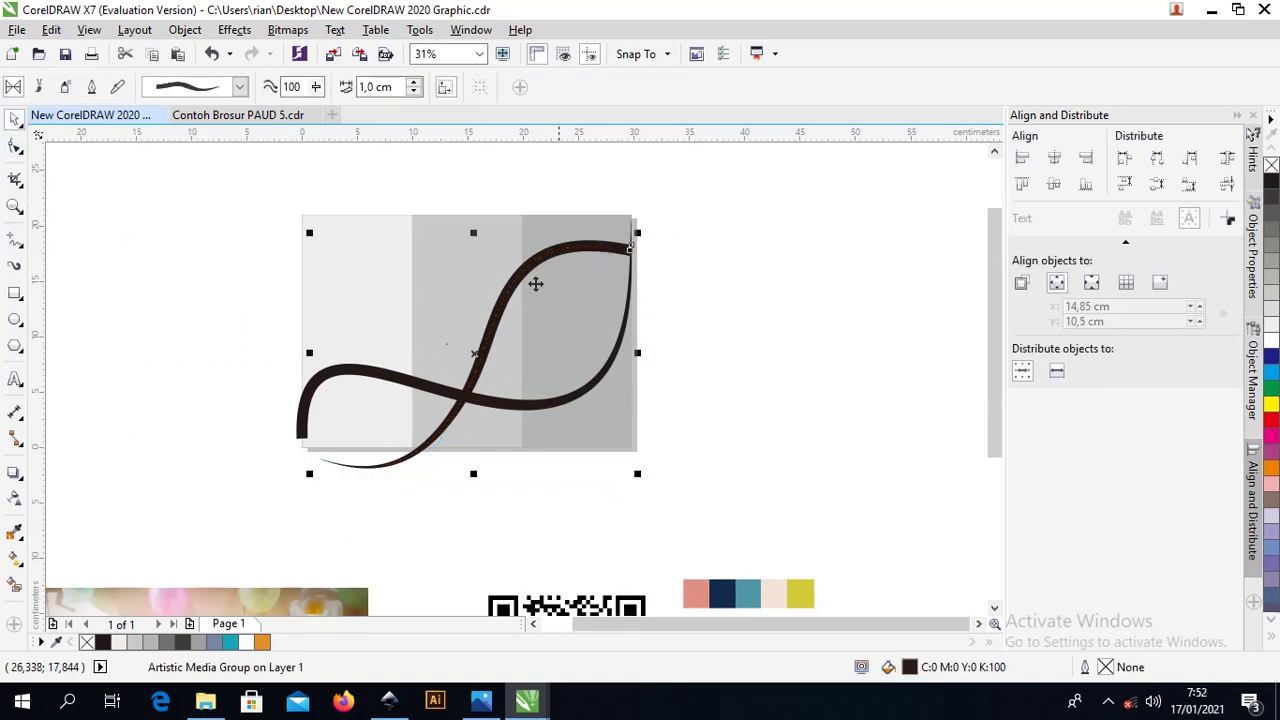
left_click(310, 392, "shift")
key("Right")
key("Up")
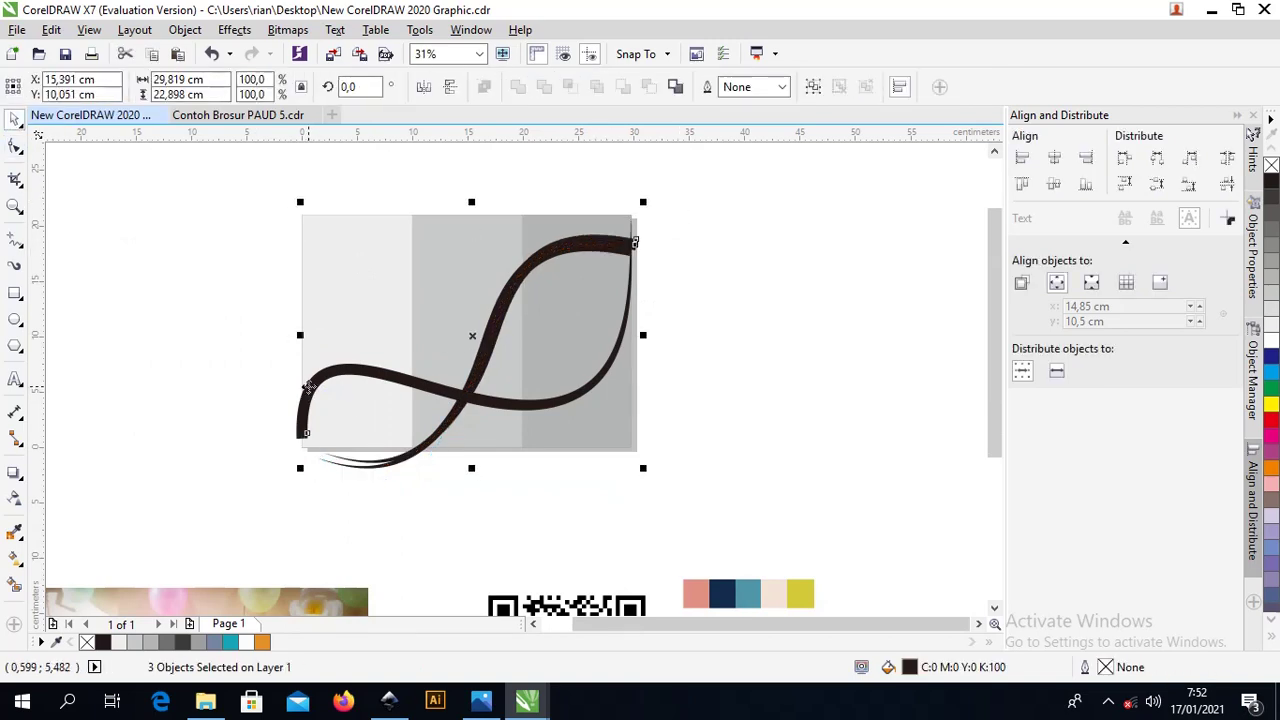
left_click_drag(506, 320, 895, 349)
key("ctrl+z")
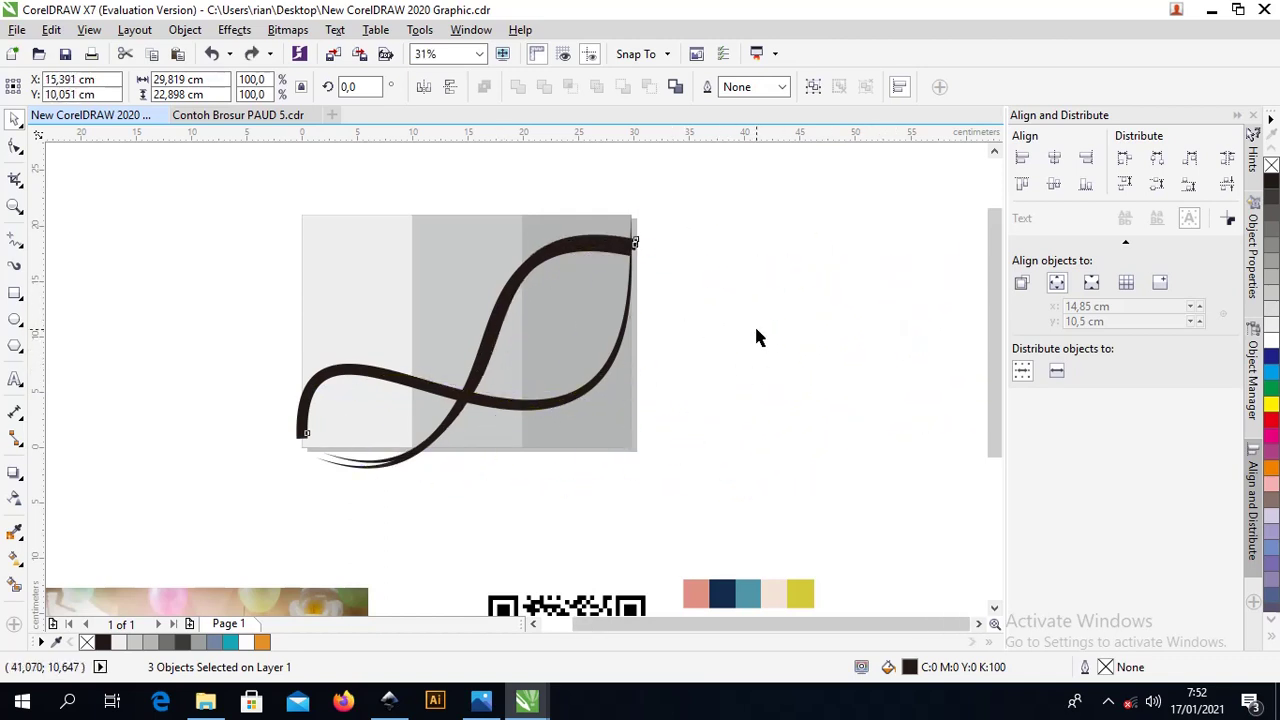
left_click(757, 337)
left_click_drag(243, 230, 708, 505)
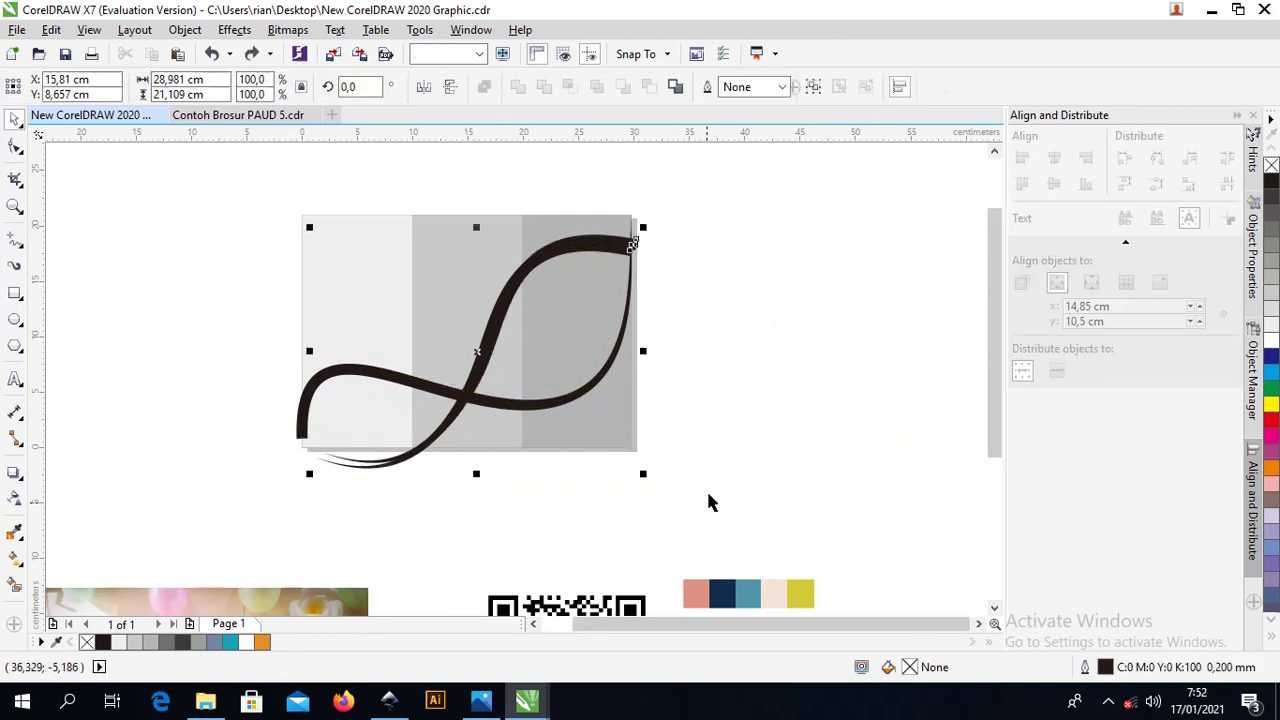
left_click(710, 340)
Duplicate both crossing waves together and place the copy on the empty canvas to the right of the page
left_click_drag(250, 195, 671, 472)
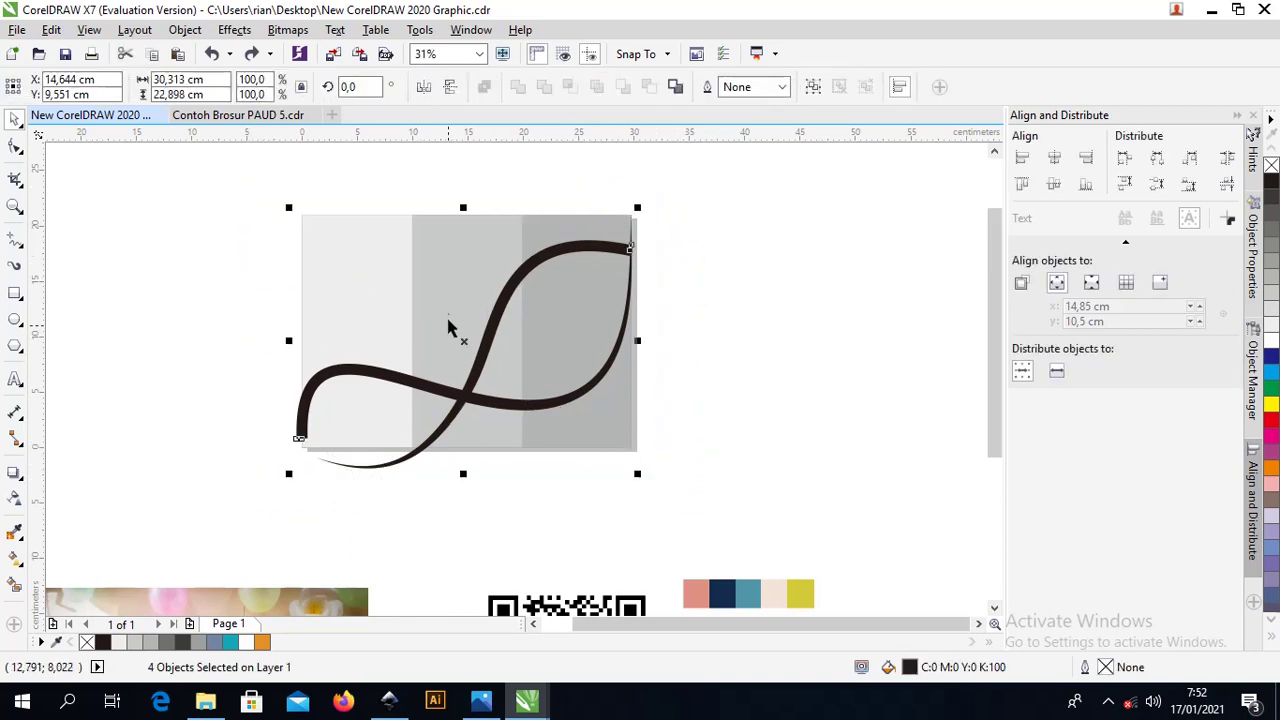
left_click_drag(500, 330, 469, 331)
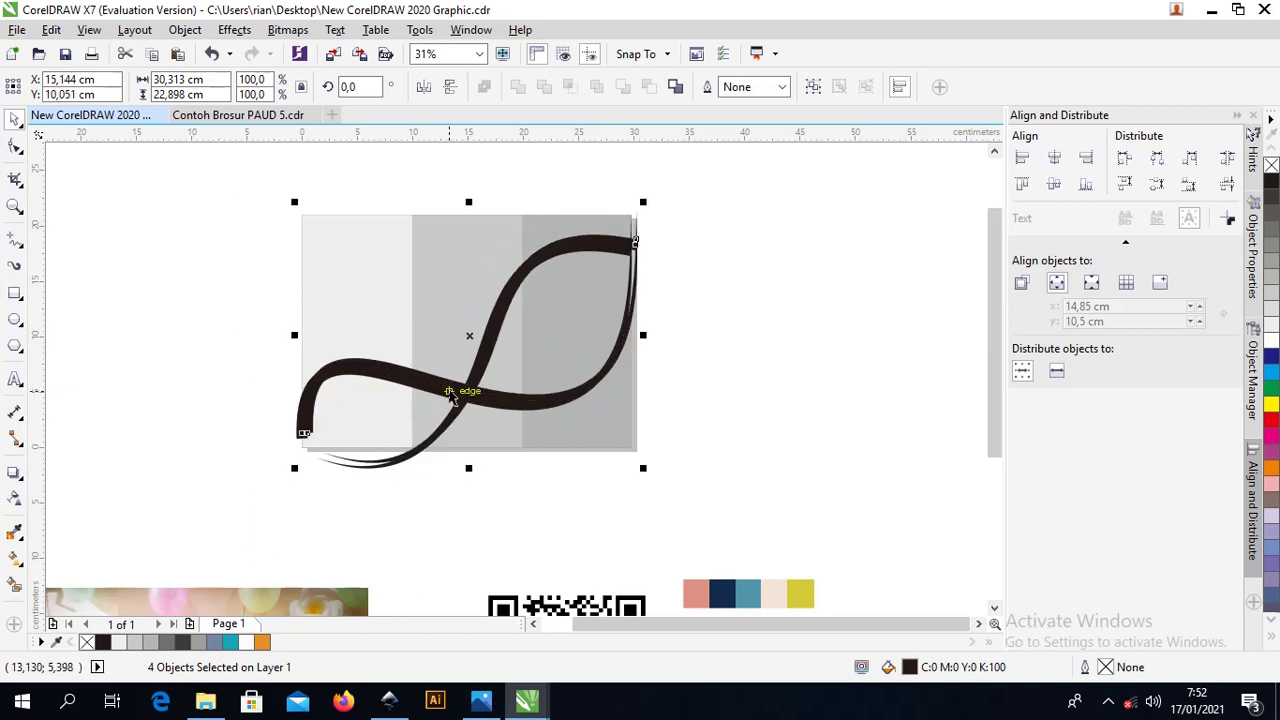
left_click_drag(455, 390, 876, 377)
left_click(793, 262)
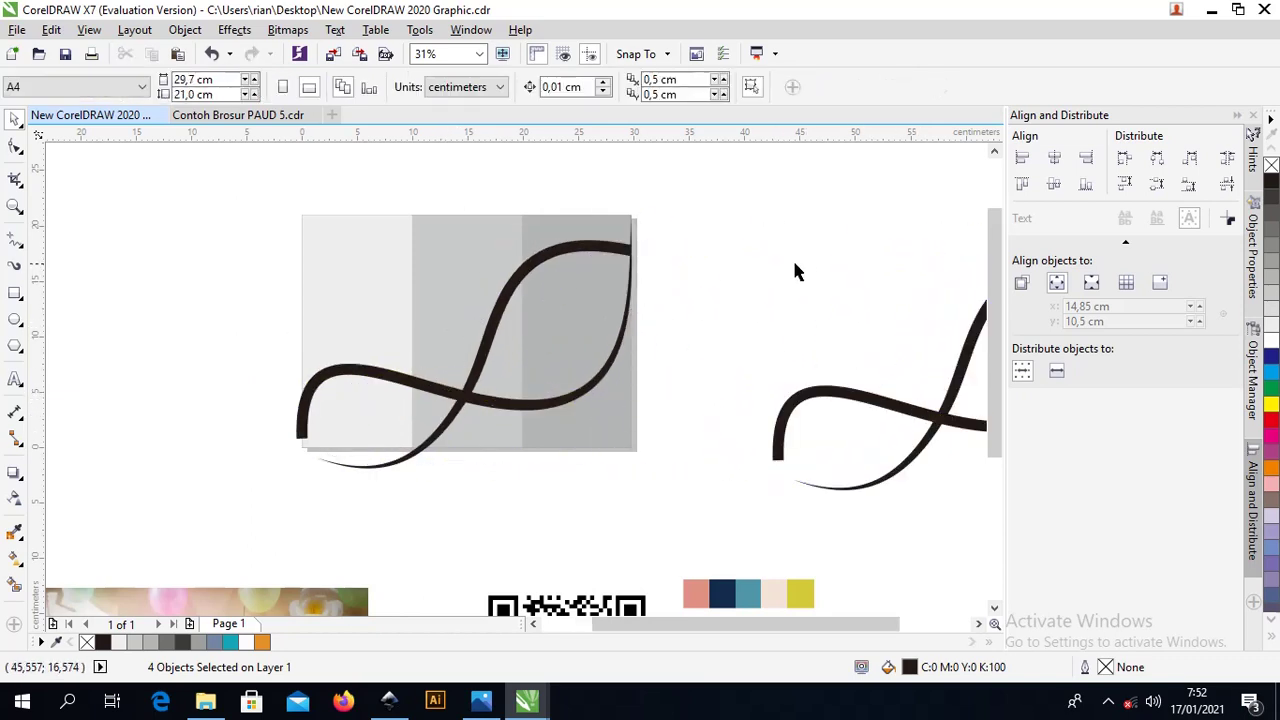
Break the steep wave's artistic media group on the page apart and open the resulting shape for node editing
left_click(494, 312)
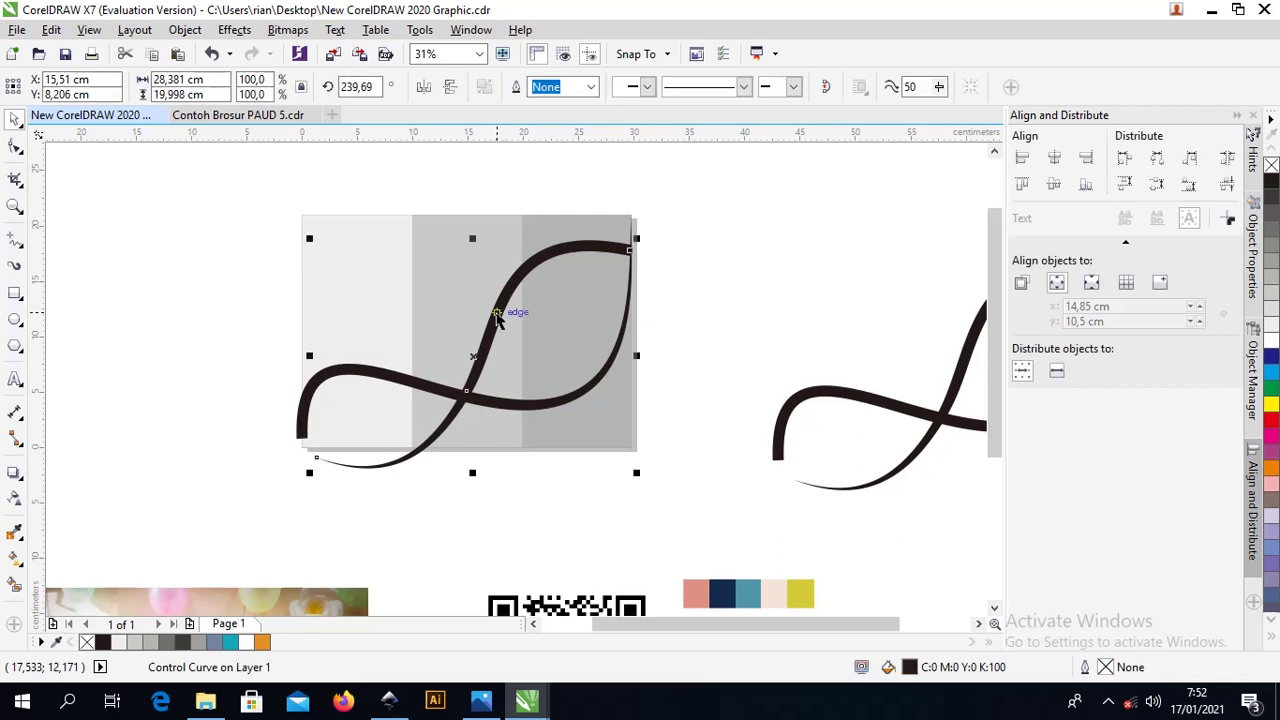
left_click(522, 266)
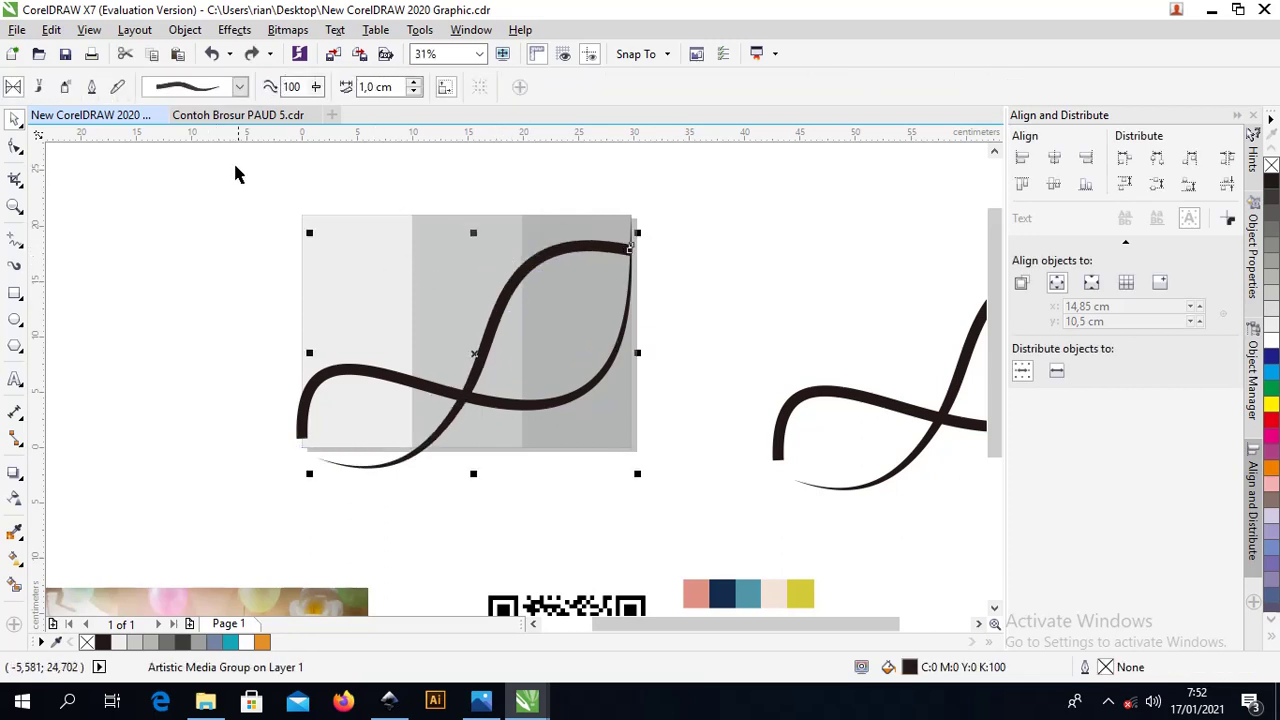
left_click(185, 30)
left_click(366, 309)
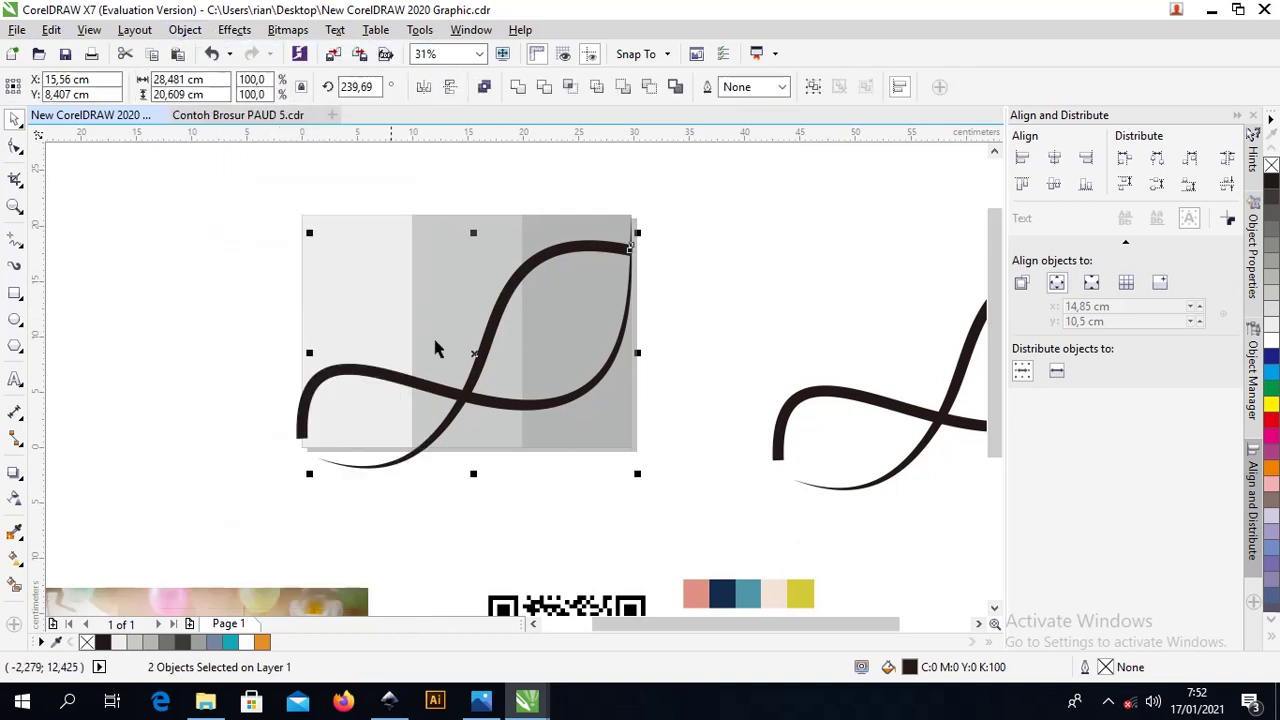
left_click(686, 240)
double_click(518, 278)
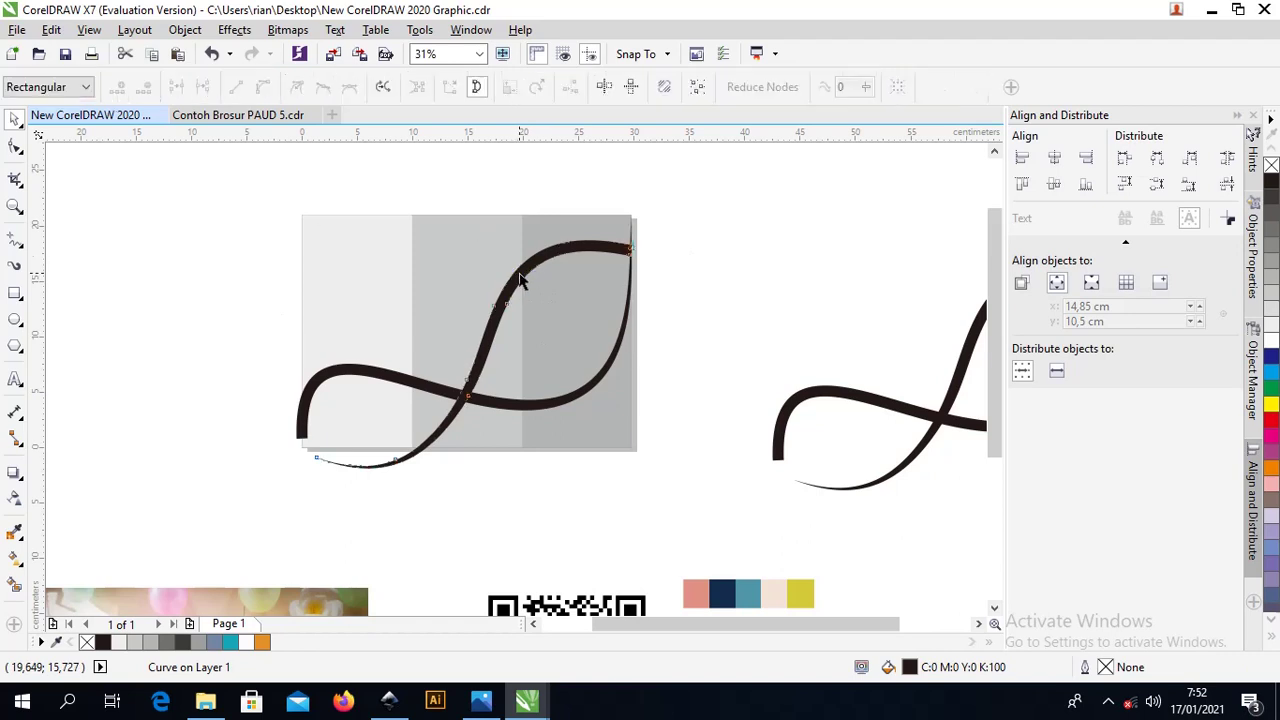
scroll(520, 270, "up", 4)
scroll(522, 266, "down", 2)
scroll(518, 265, "down", 2)
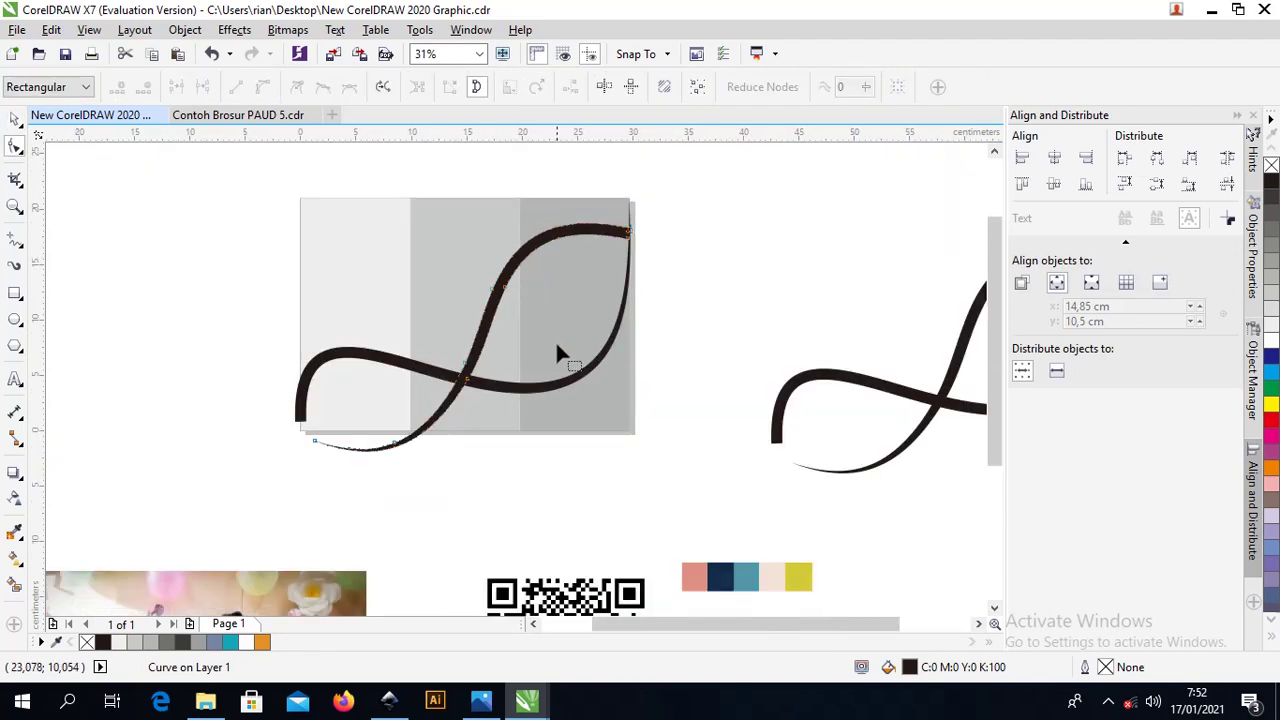
left_click(531, 390)
scroll(538, 398, "up", 2)
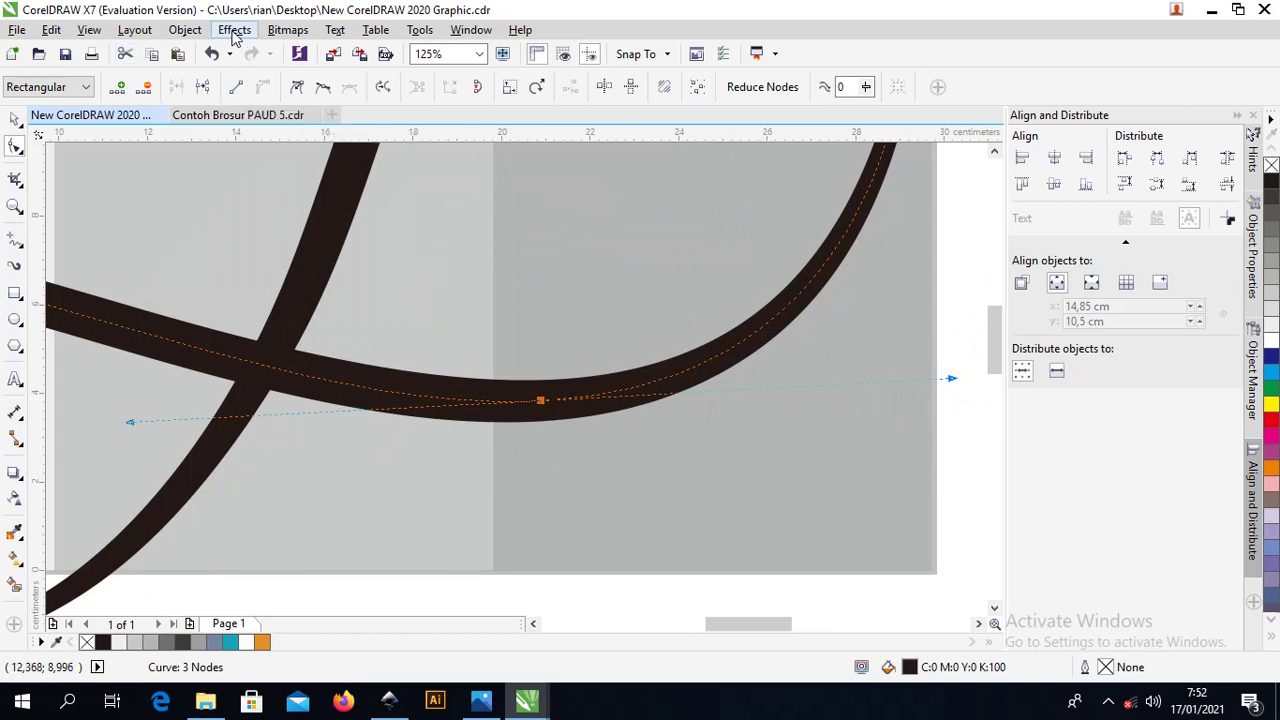
left_click(185, 29)
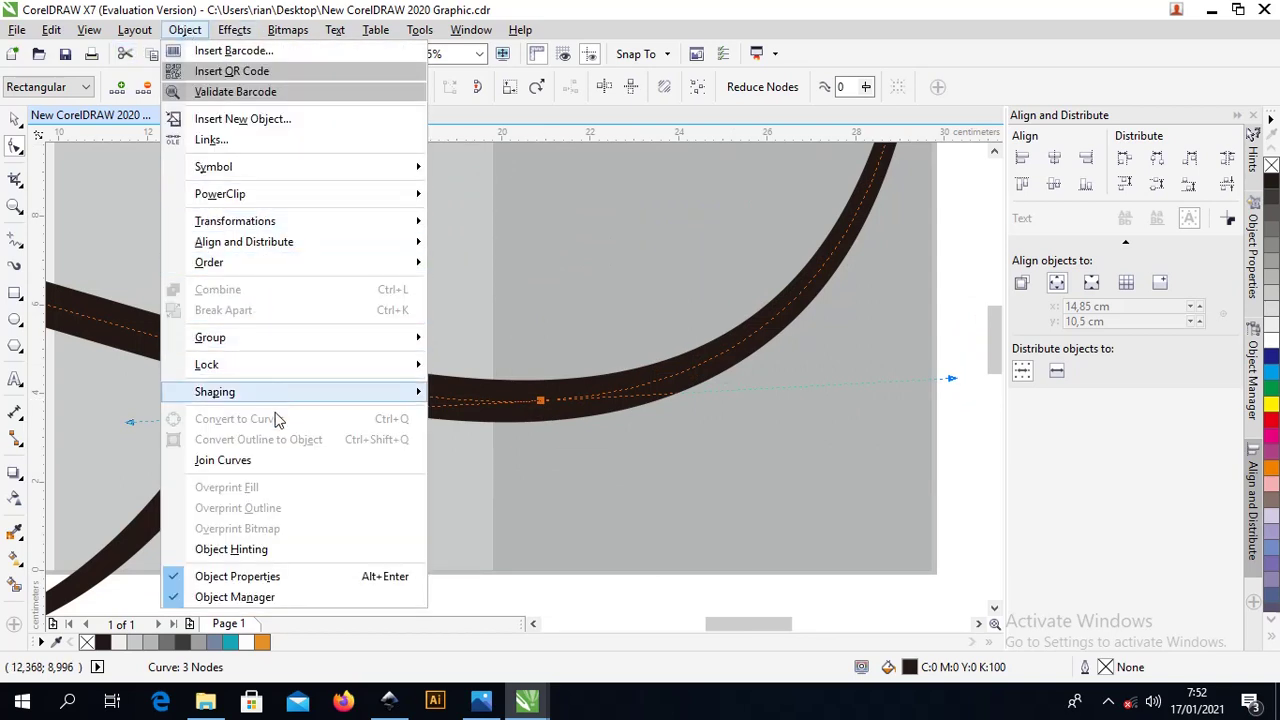
left_click(14, 278)
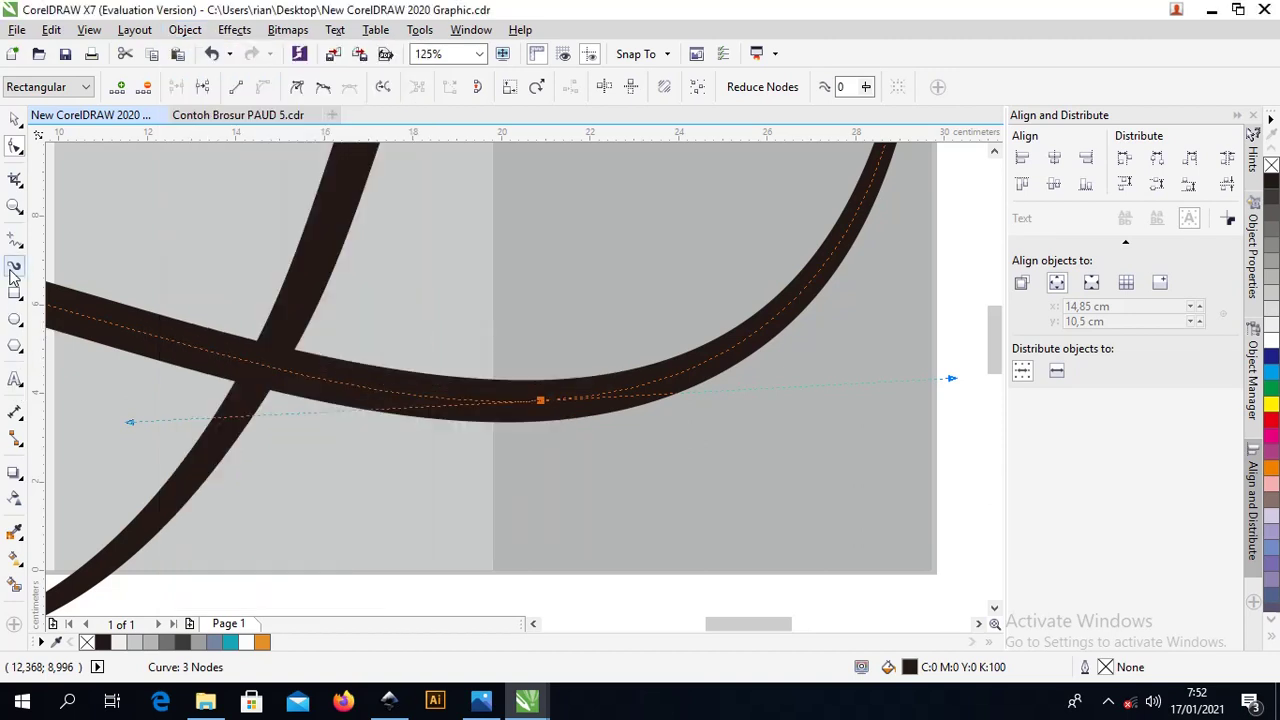
left_click(117, 326)
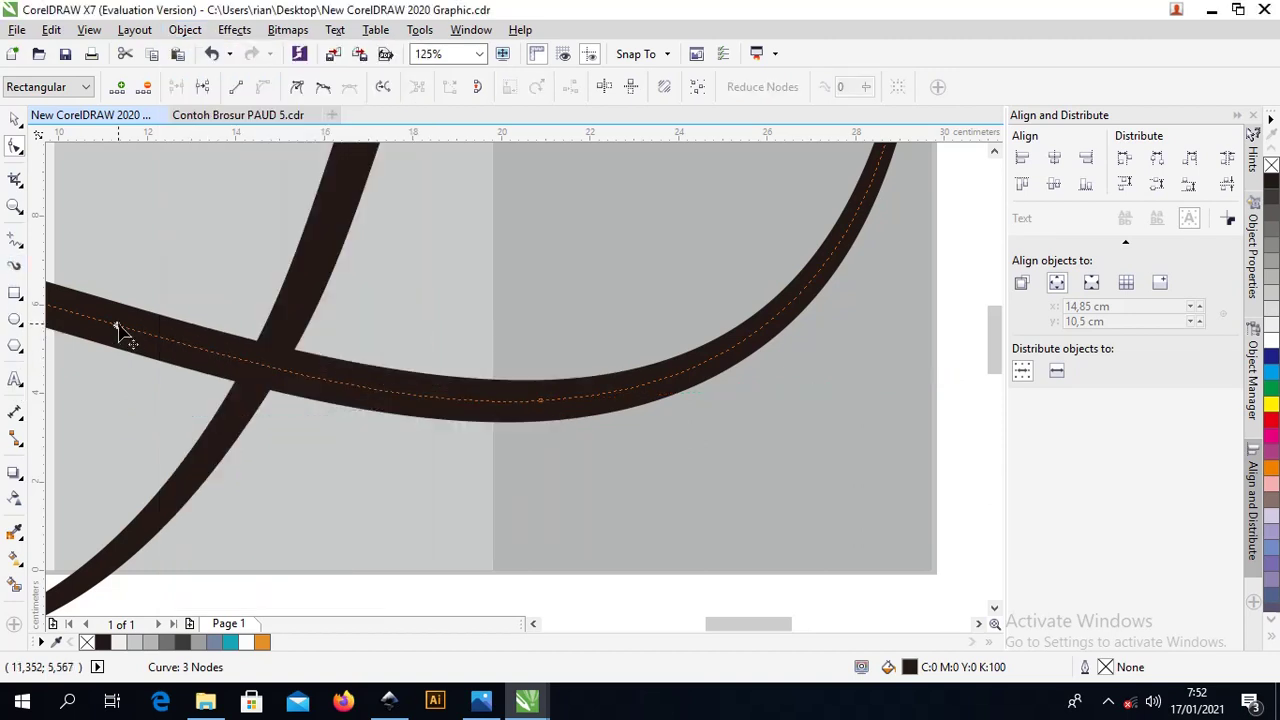
left_click(229, 56)
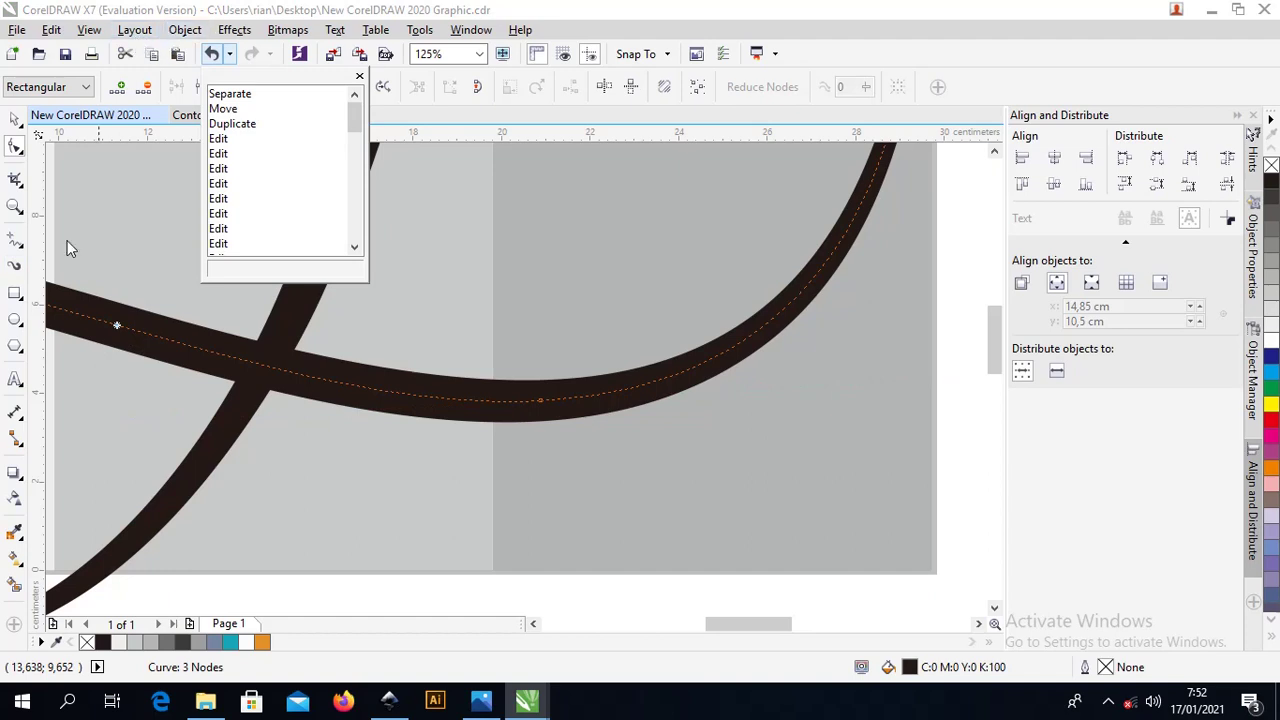
left_click(18, 278)
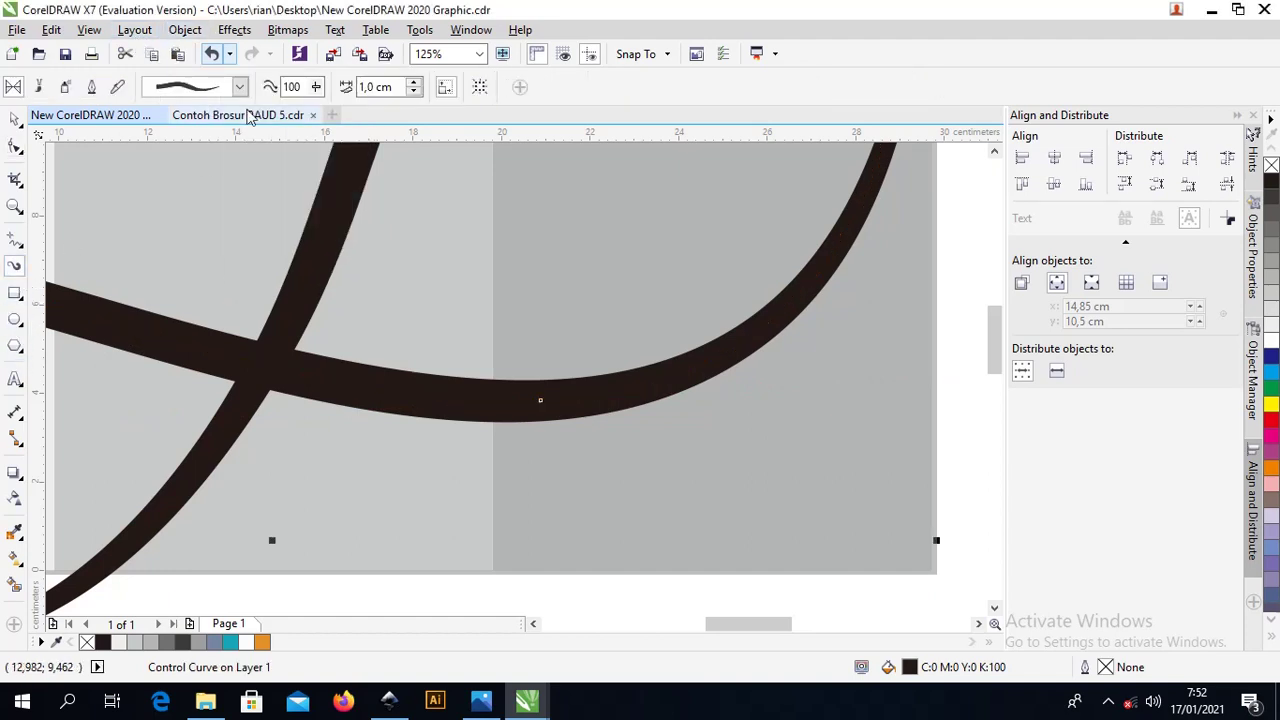
left_click(185, 30)
mouse_move(290, 262)
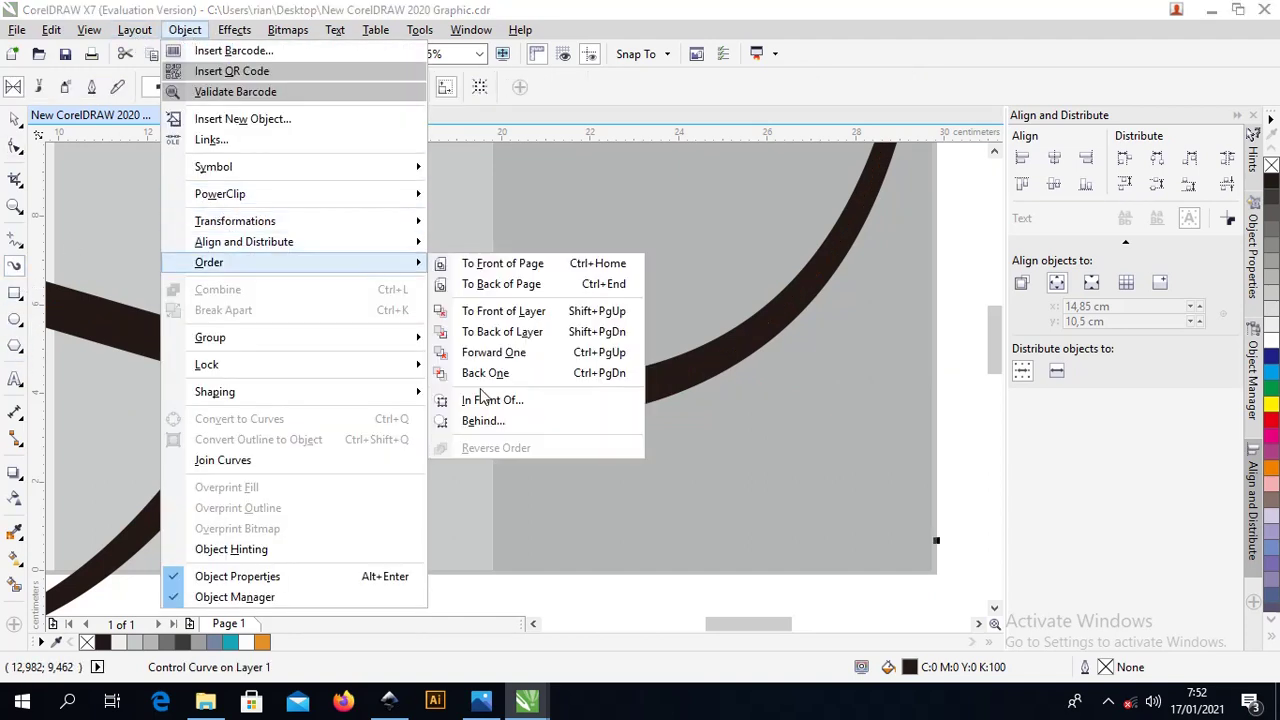
left_click(573, 87)
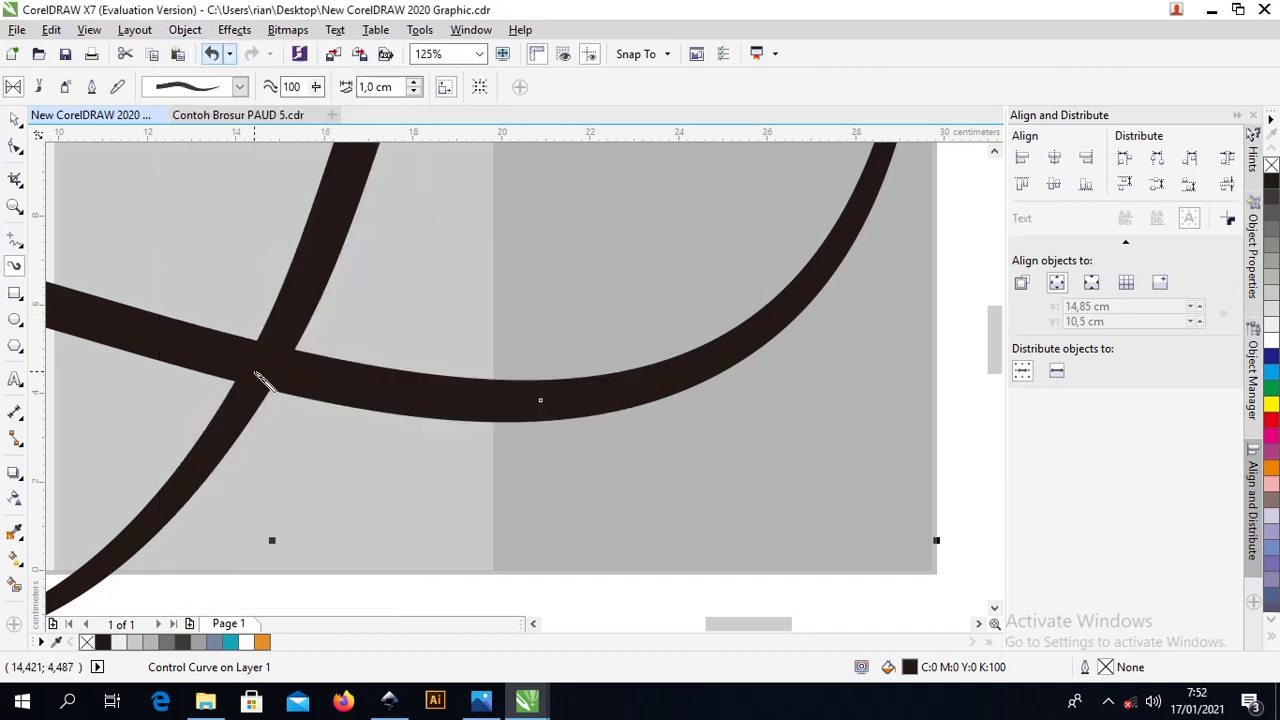
Break the flatter wave's artistic media group on the page apart into its shape and control curve
left_click(15, 118)
scroll(274, 246, "down", 5)
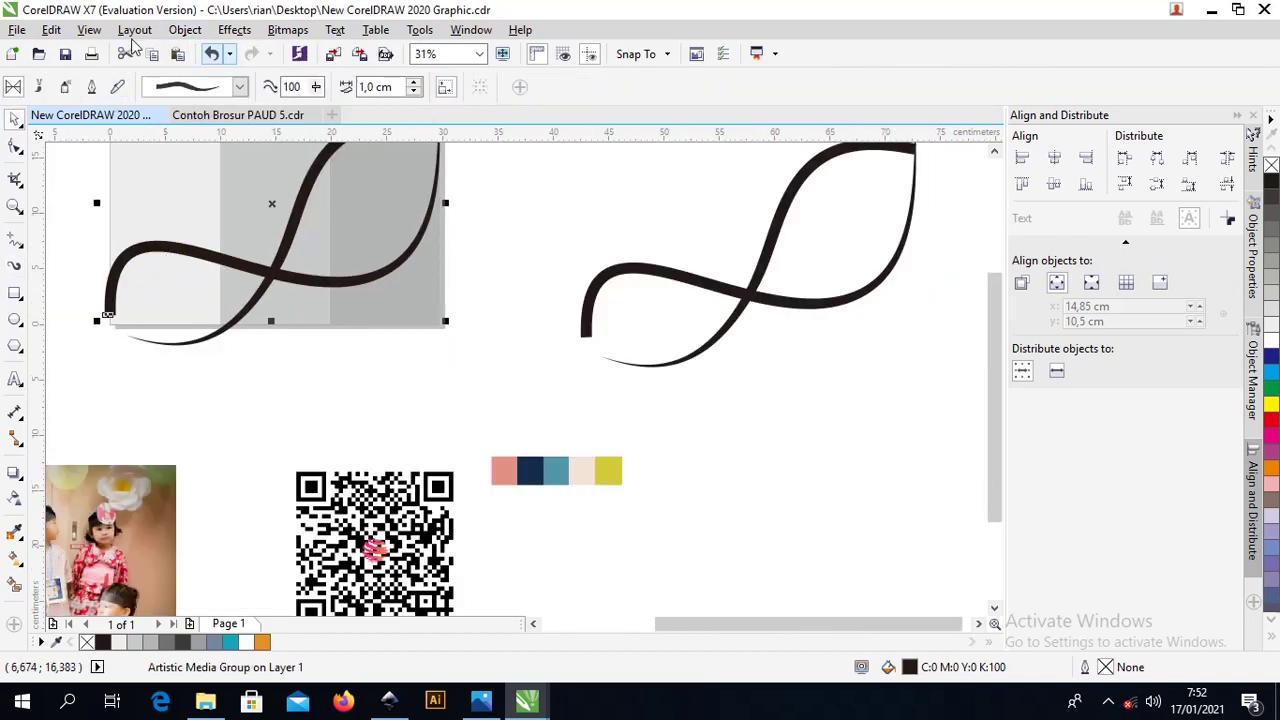
left_click(187, 30)
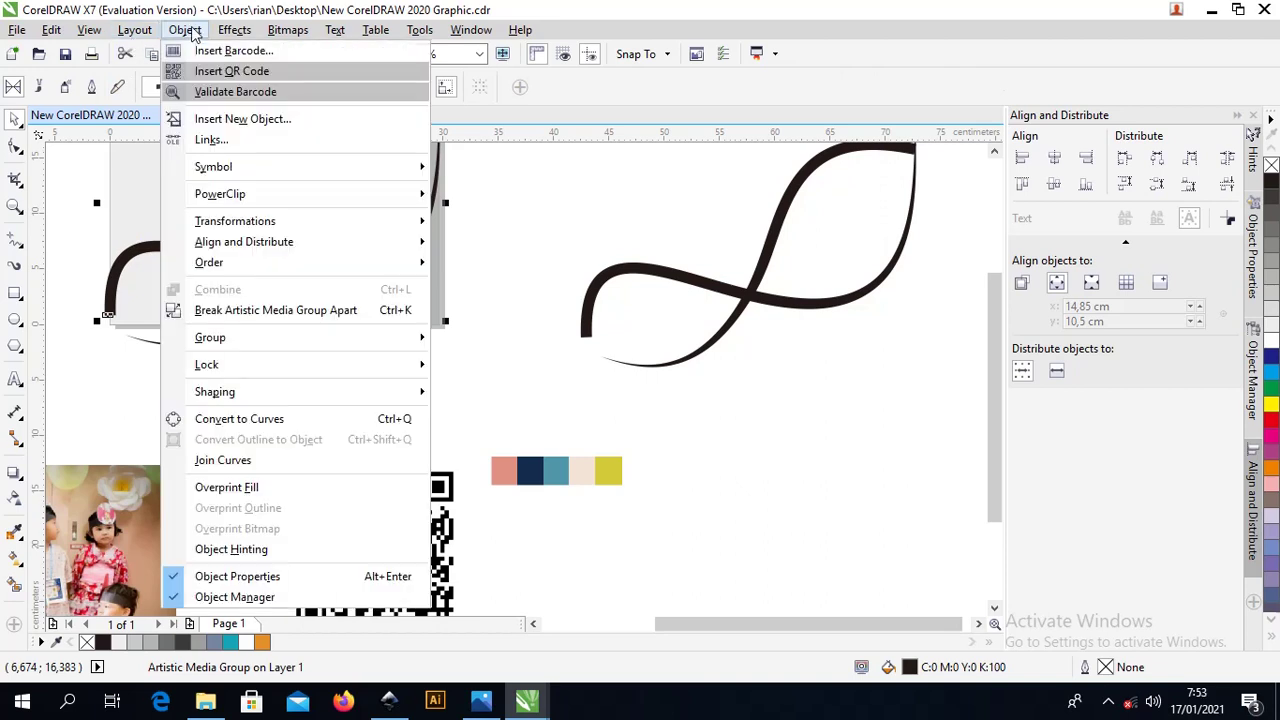
left_click(277, 309)
Pull the middle node of the steep wave's separated control curve down and to the right, away from the crossing
left_click(277, 260)
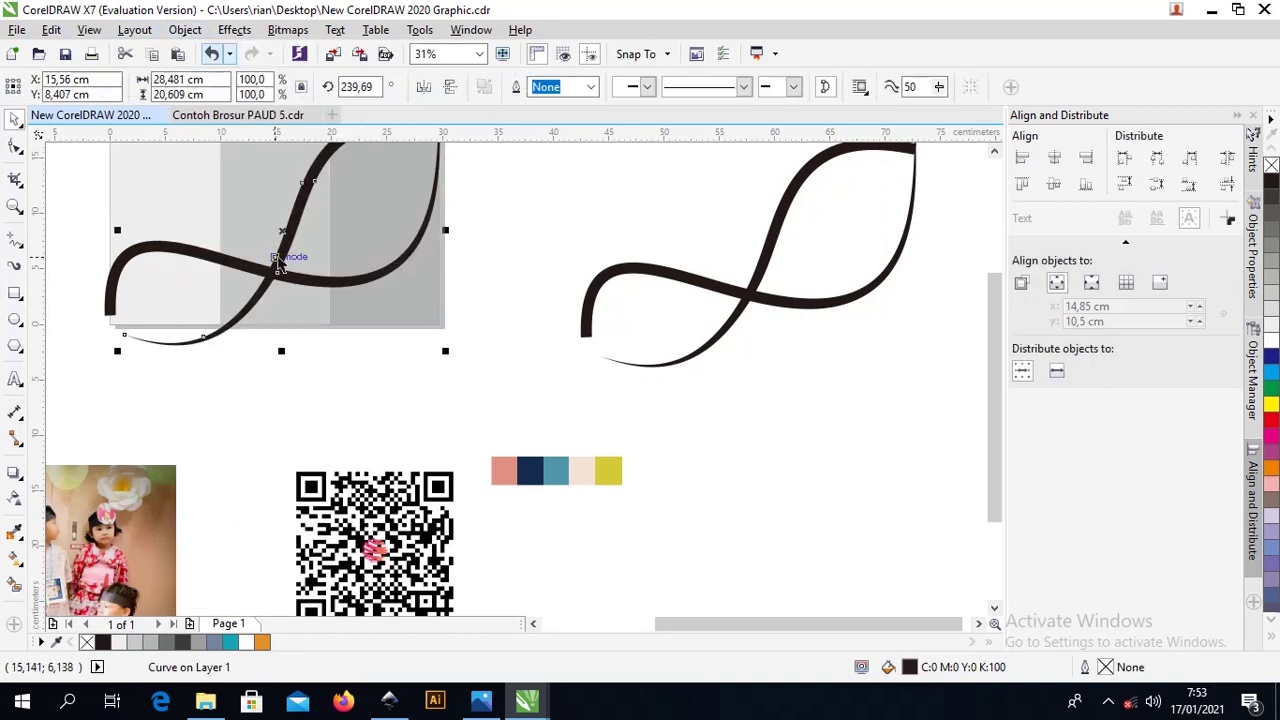
scroll(275, 257, "up", 4)
key("F10")
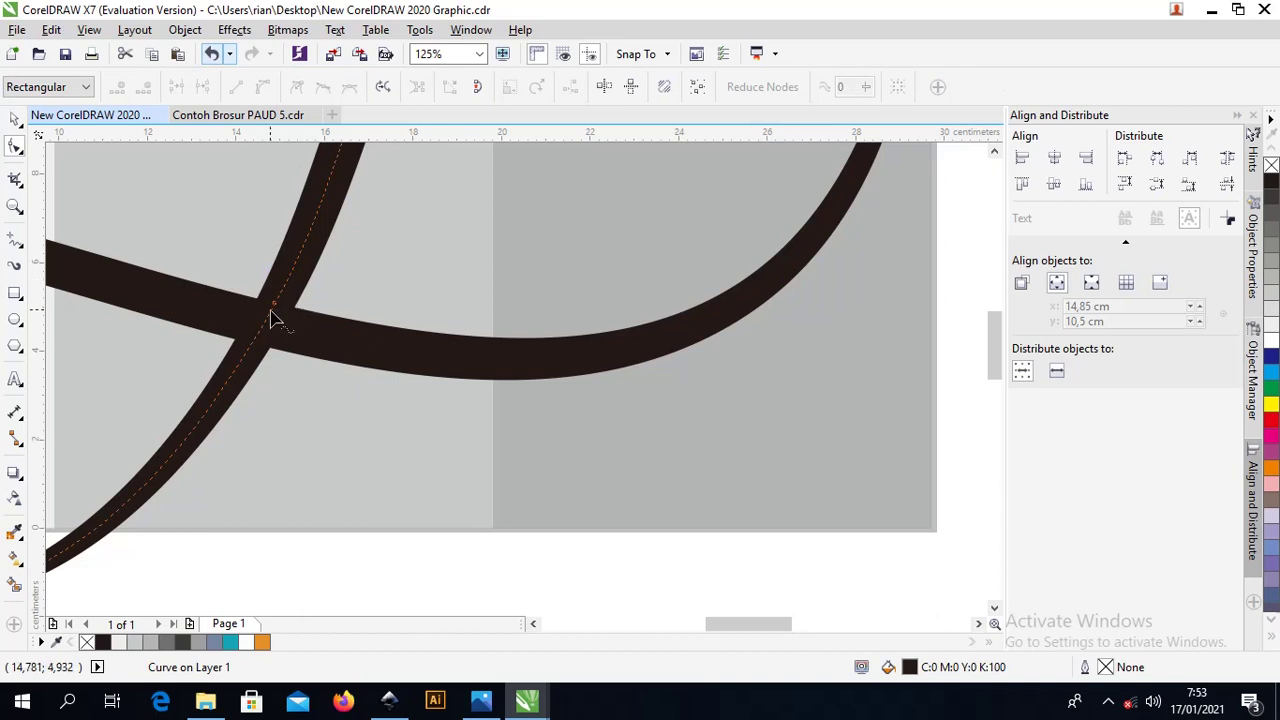
left_click_drag(279, 310, 342, 368)
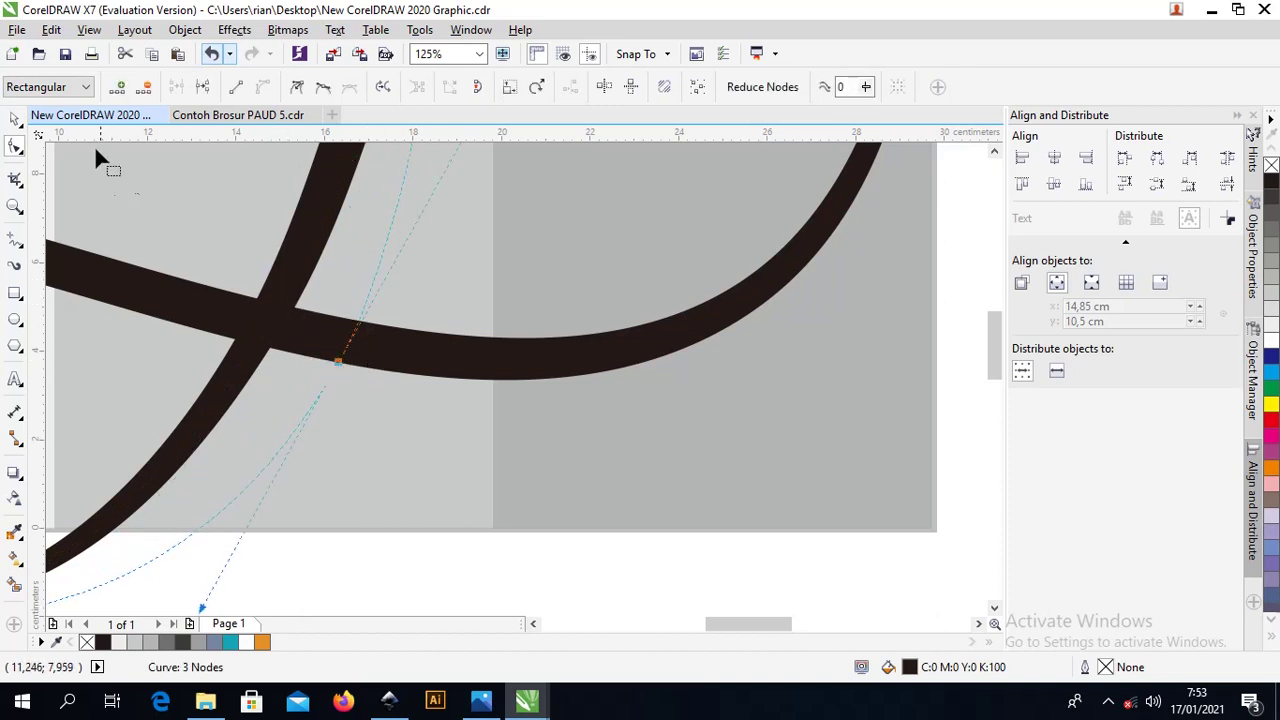
Give the steep wave's separated control curve a black hairline outline
left_click(15, 119)
scroll(234, 476, "down", 5)
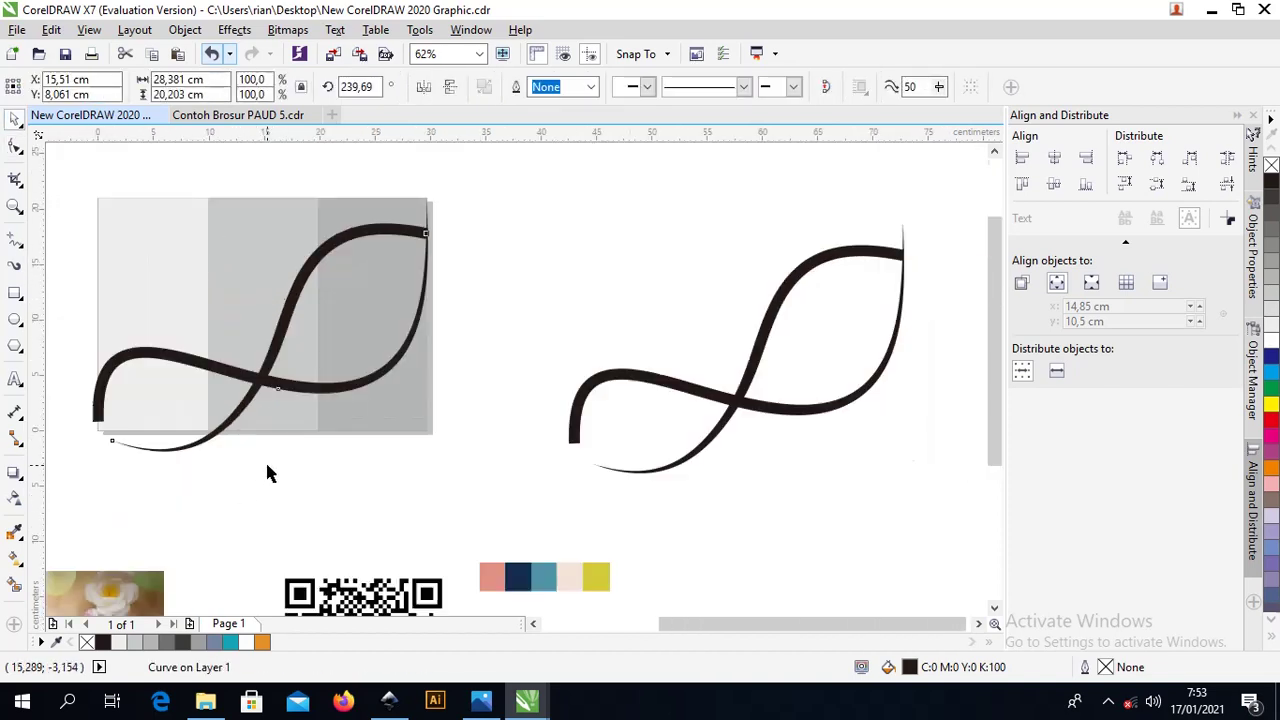
right_click(104, 642)
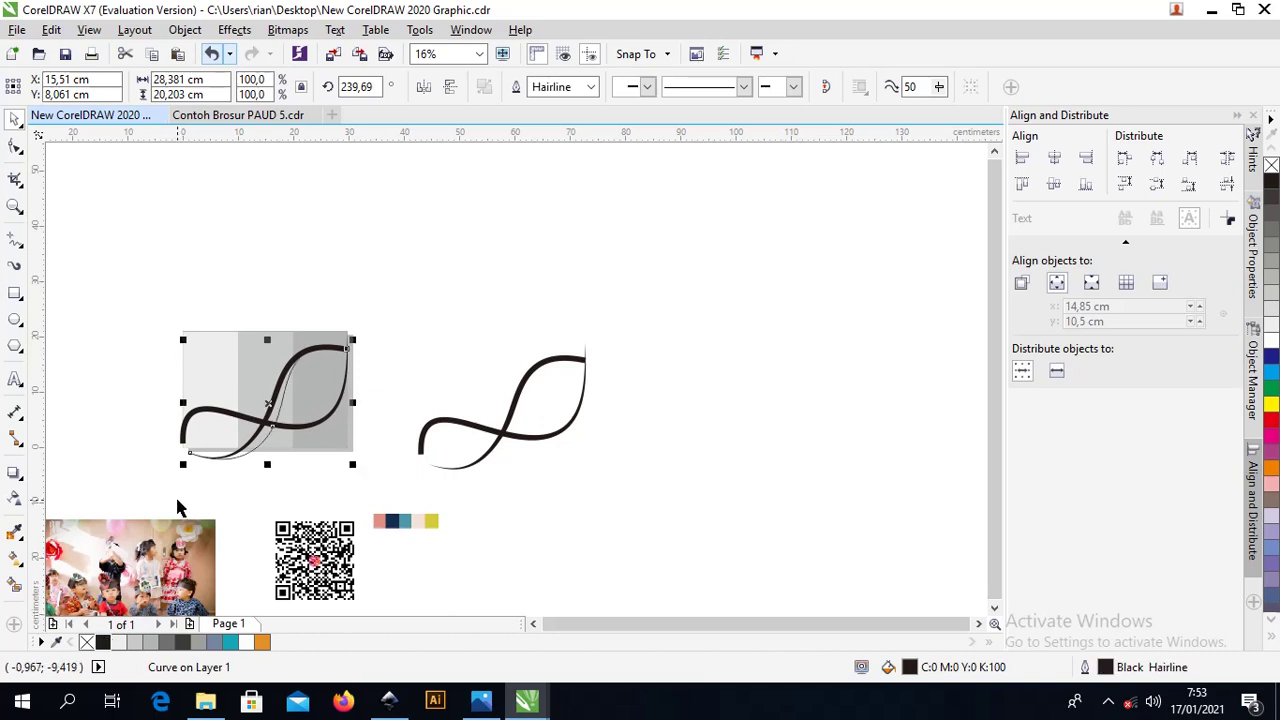
scroll(178, 508, "up", 2)
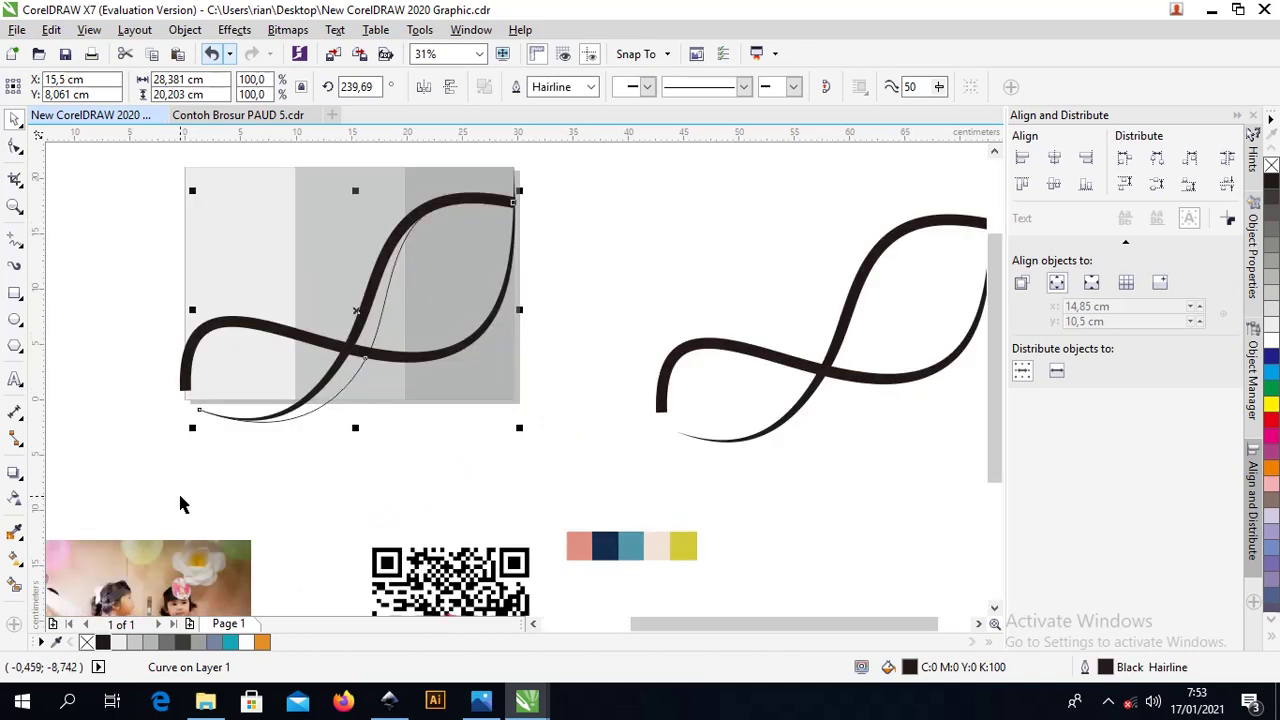
Remove the separated control curves of the steep wave and the flatter wave, keeping the two thick wave shapes
left_click(180, 504)
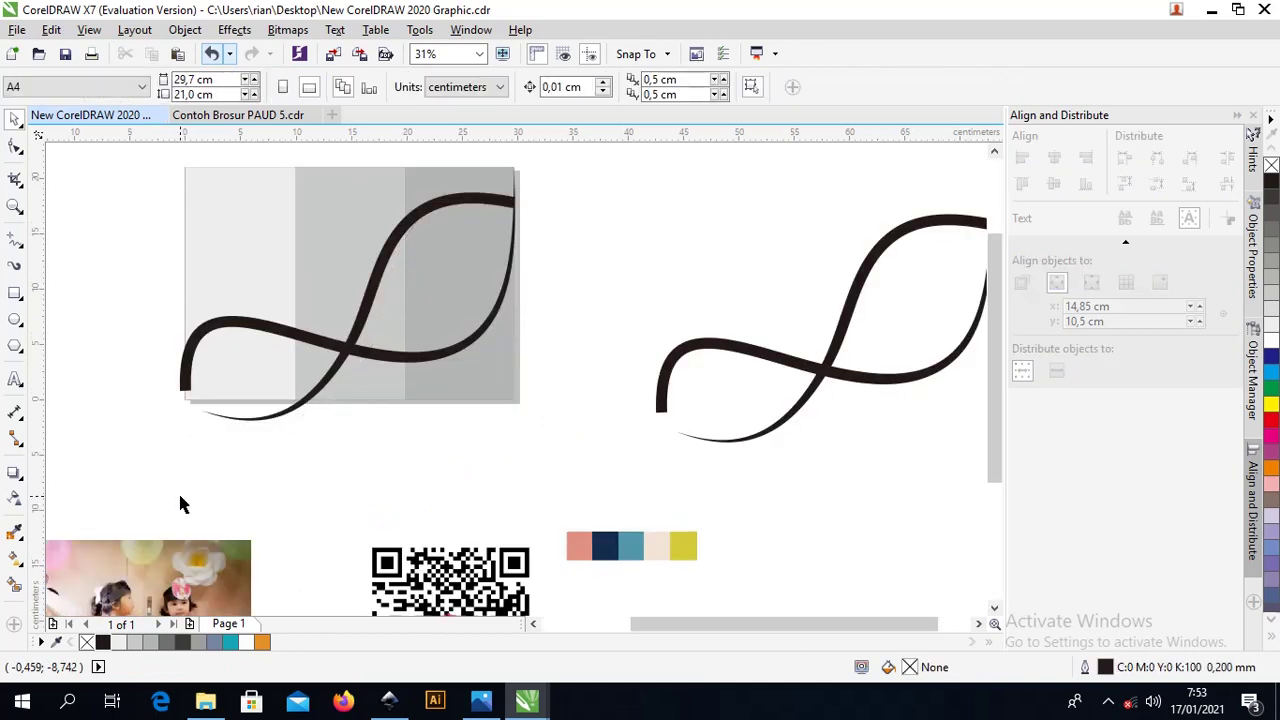
key("F10")
left_click(217, 326)
left_click_drag(216, 326, 195, 478)
left_click(15, 122)
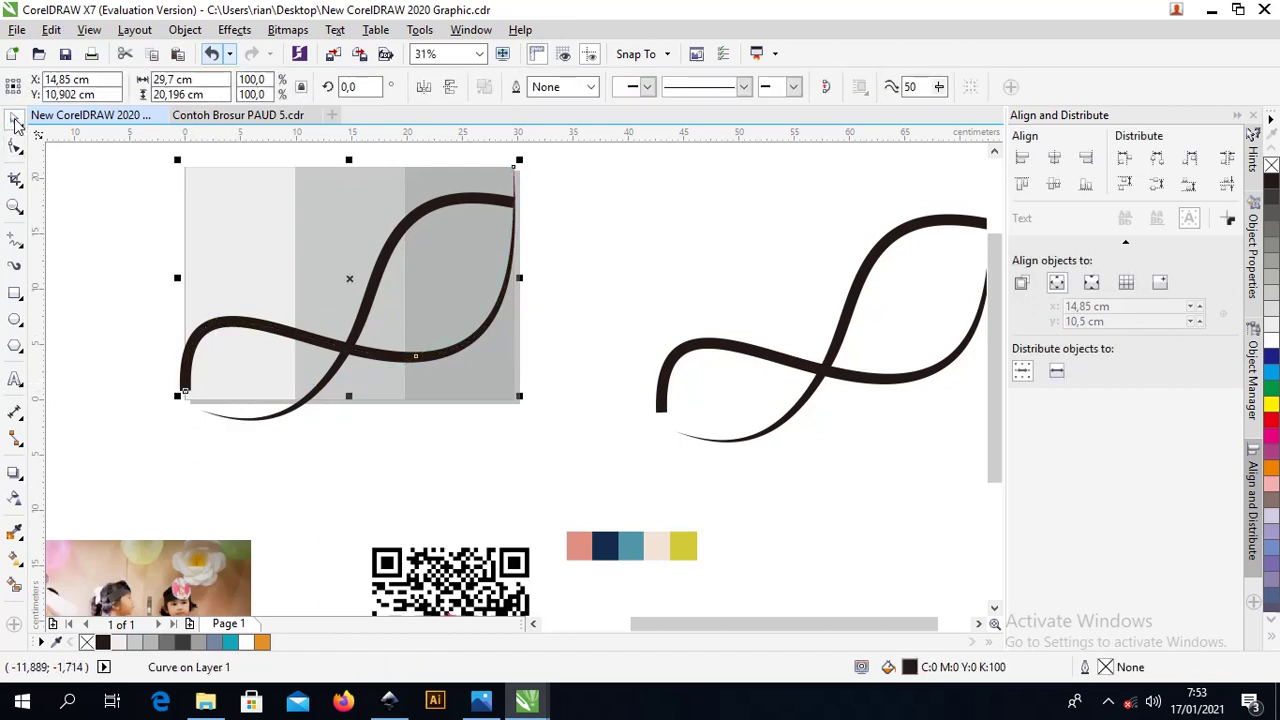
key("Escape")
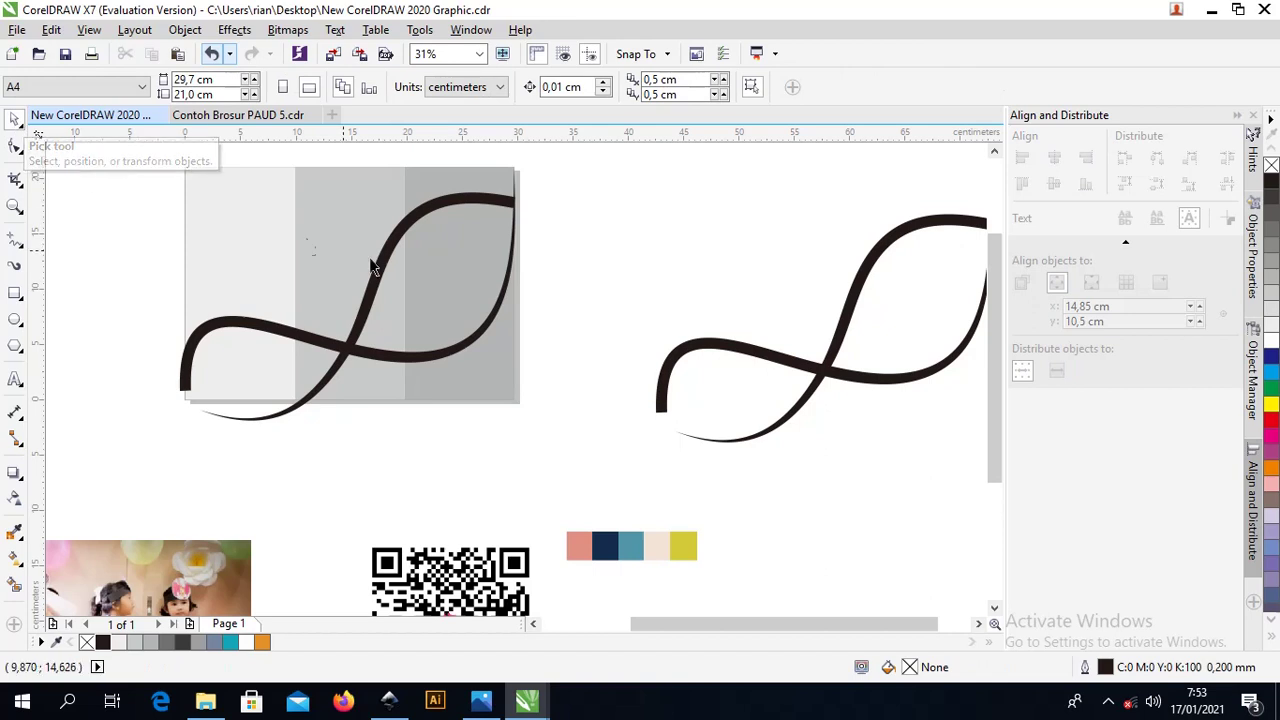
Weld the page's flatter and steep wave shapes into one curve and select the welded wave
scroll(369, 243, "up", 4)
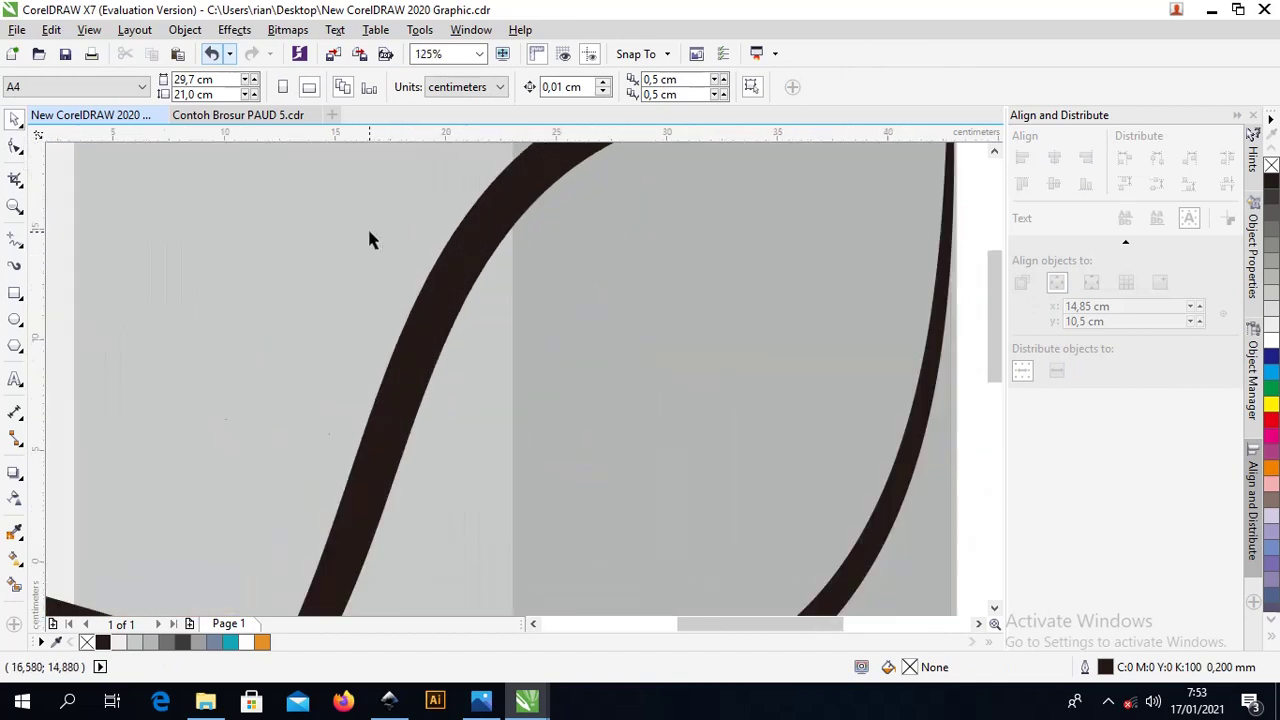
scroll(370, 243, "down", 4)
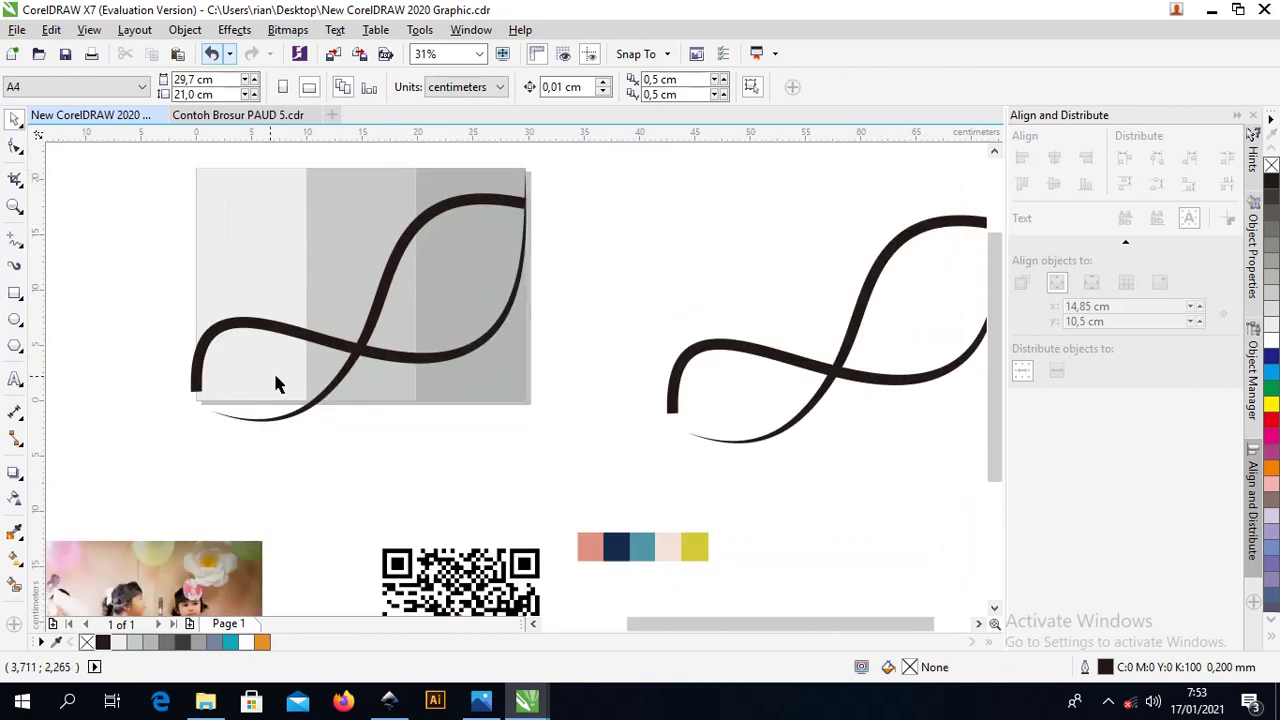
left_click(352, 345)
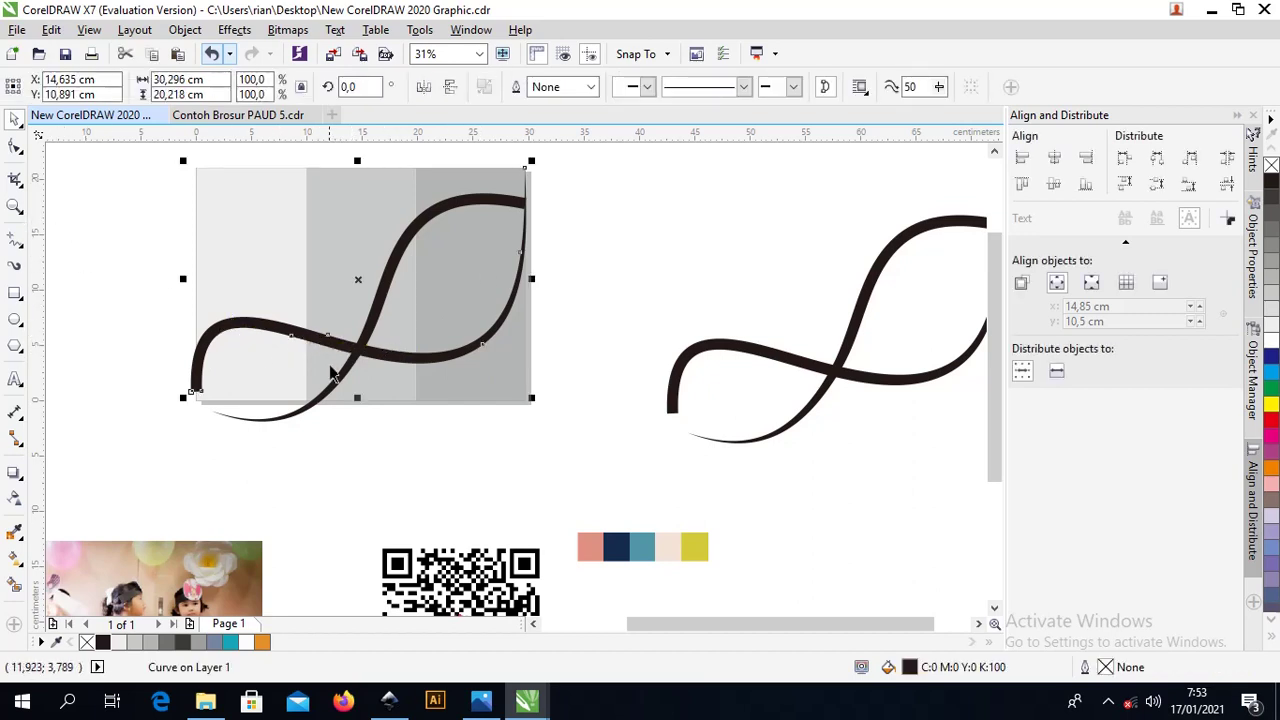
left_click(339, 375, "shift")
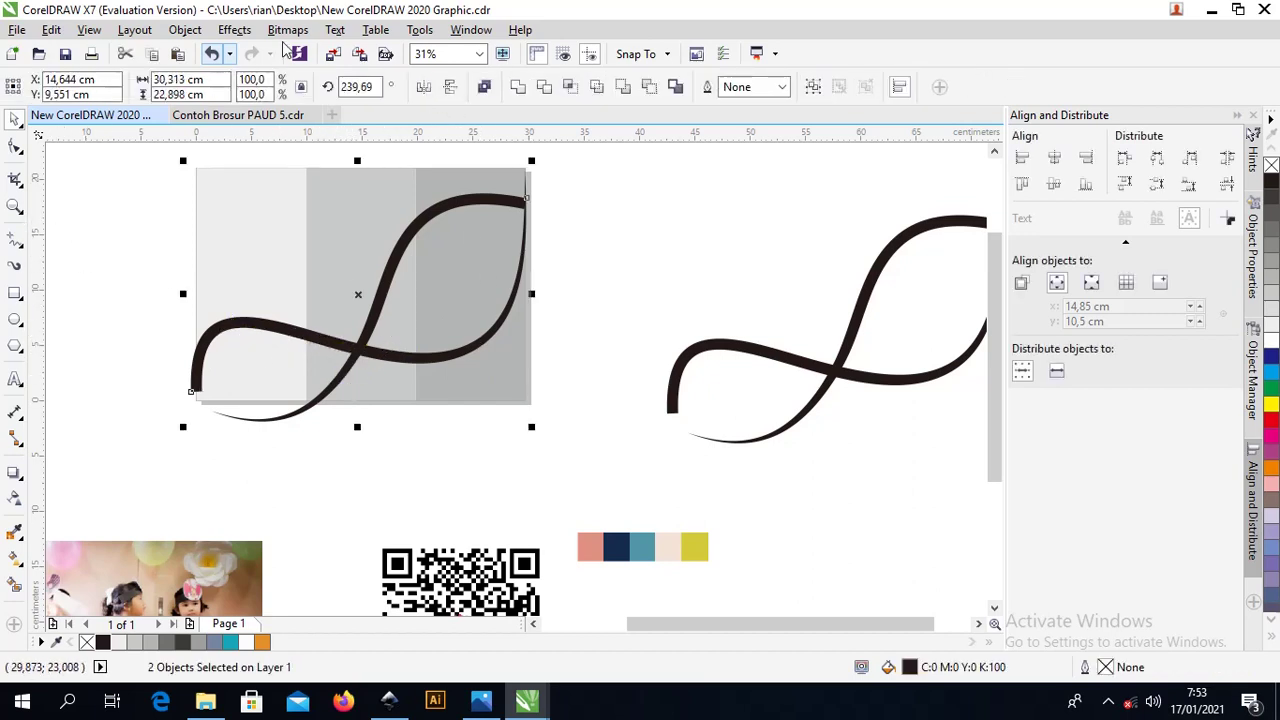
left_click(518, 90)
left_click(492, 213)
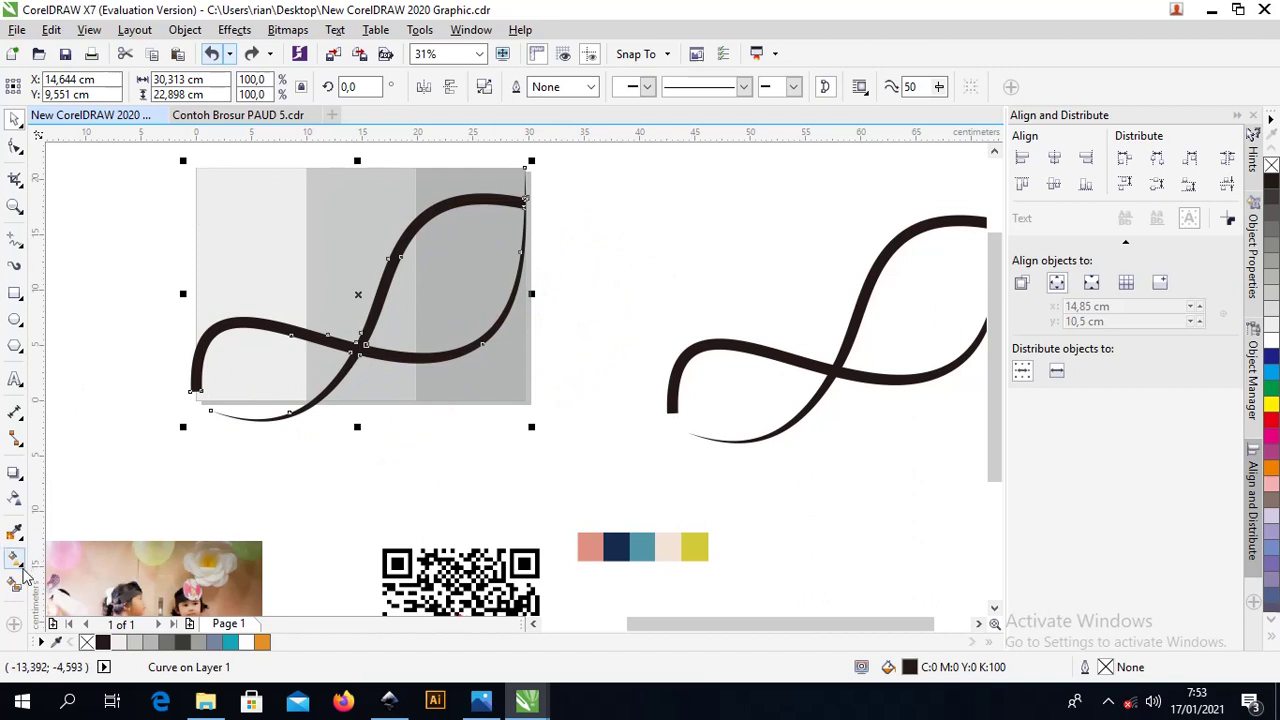
Smart-fill both parts of the wave's lower loop in blue-grey with a 0.2 mm black outline and weld them into one shape
left_click(15, 585)
left_click(264, 358)
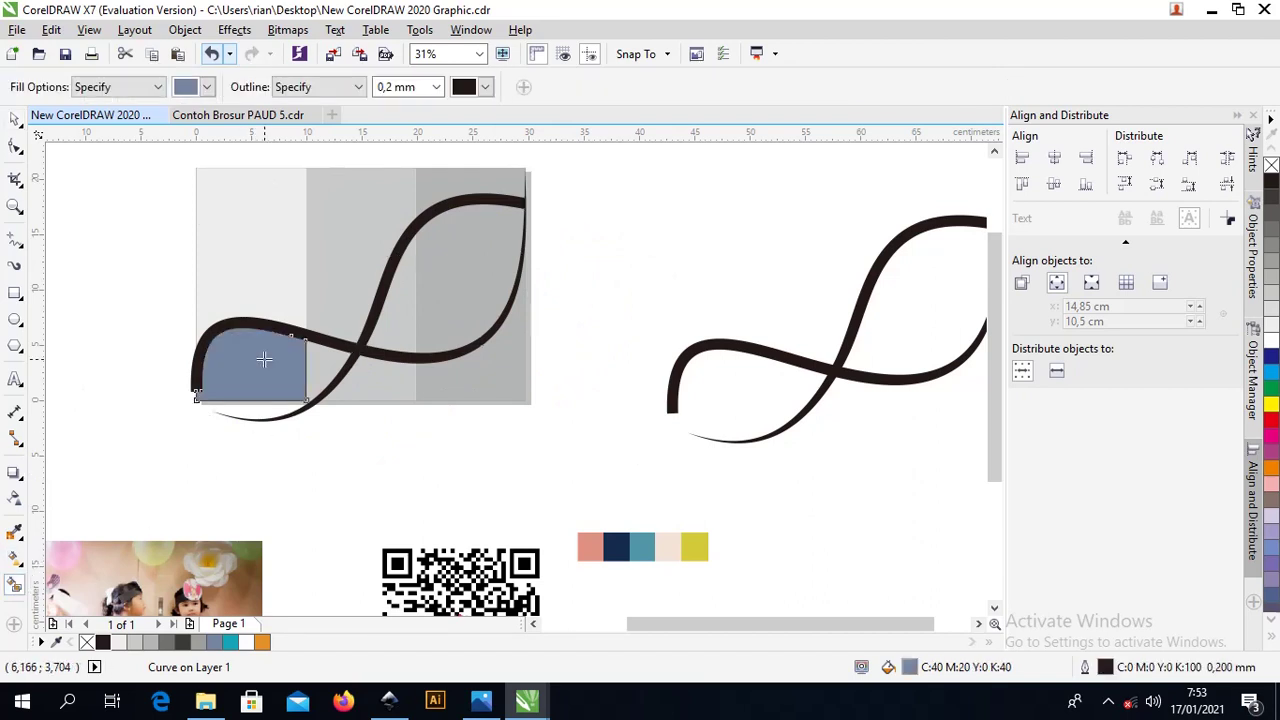
left_click(319, 363)
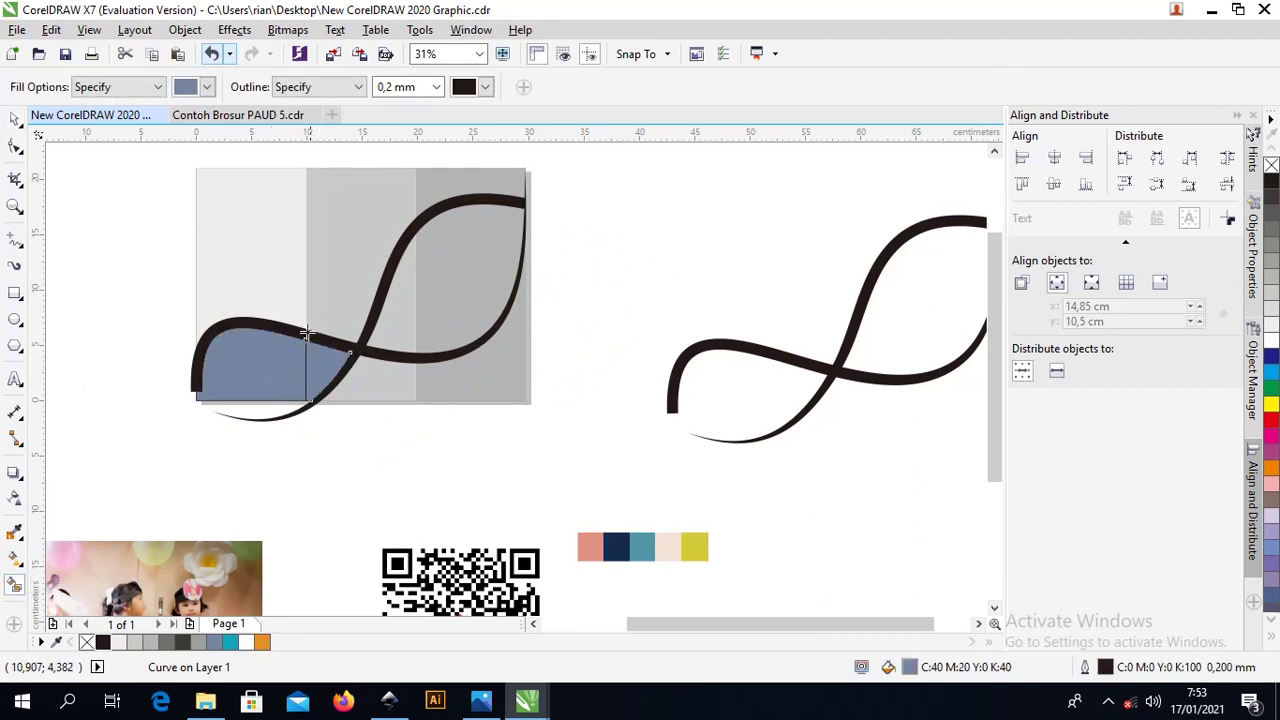
left_click(12, 120)
left_click(250, 365)
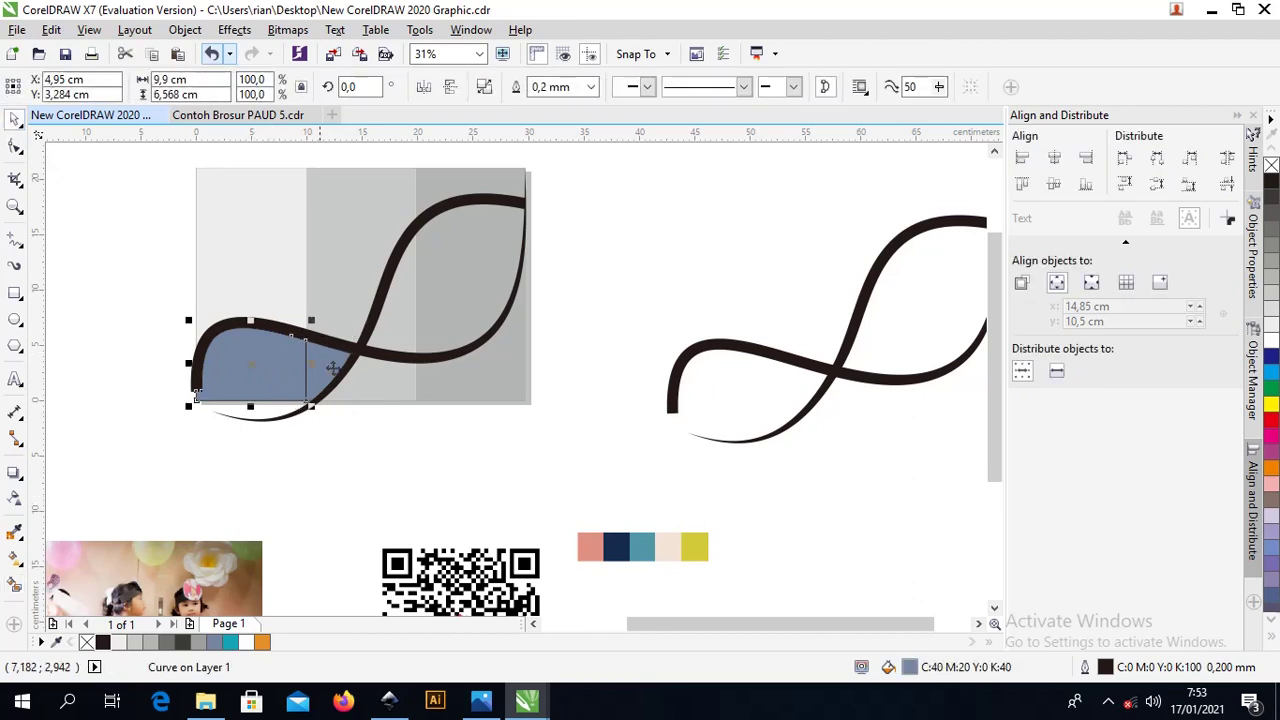
left_click(335, 365, "shift")
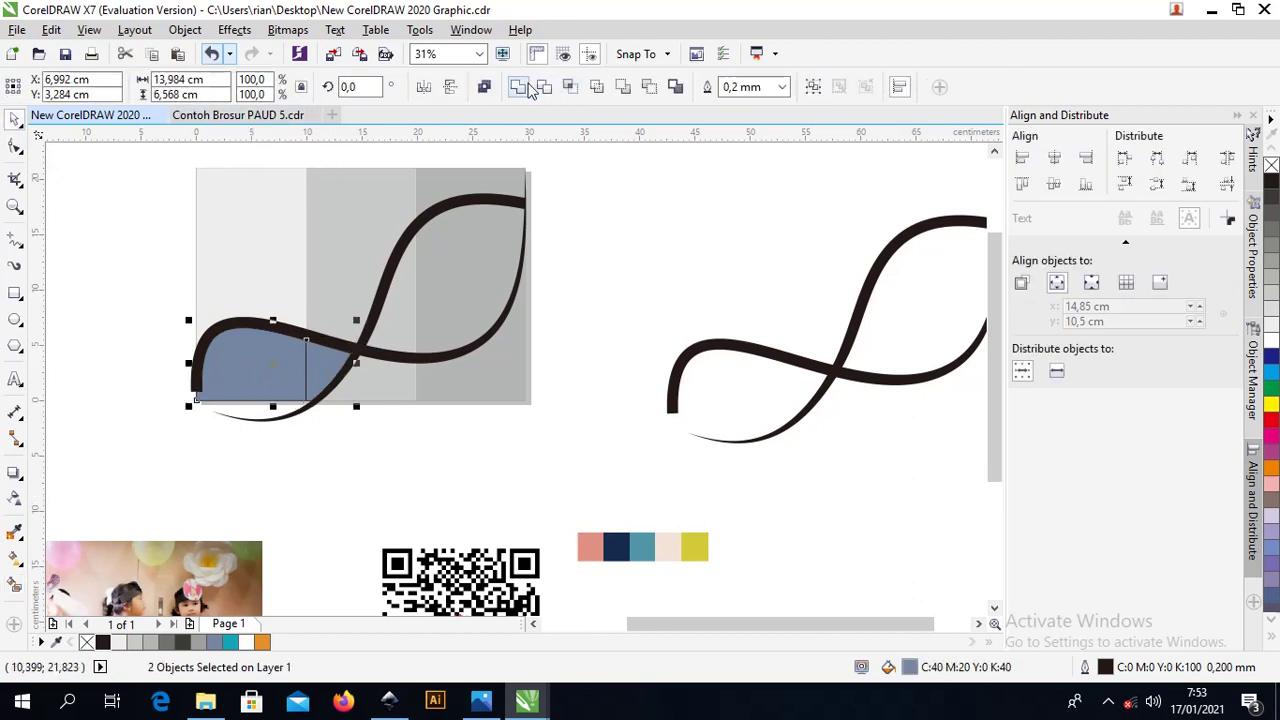
left_click(518, 87)
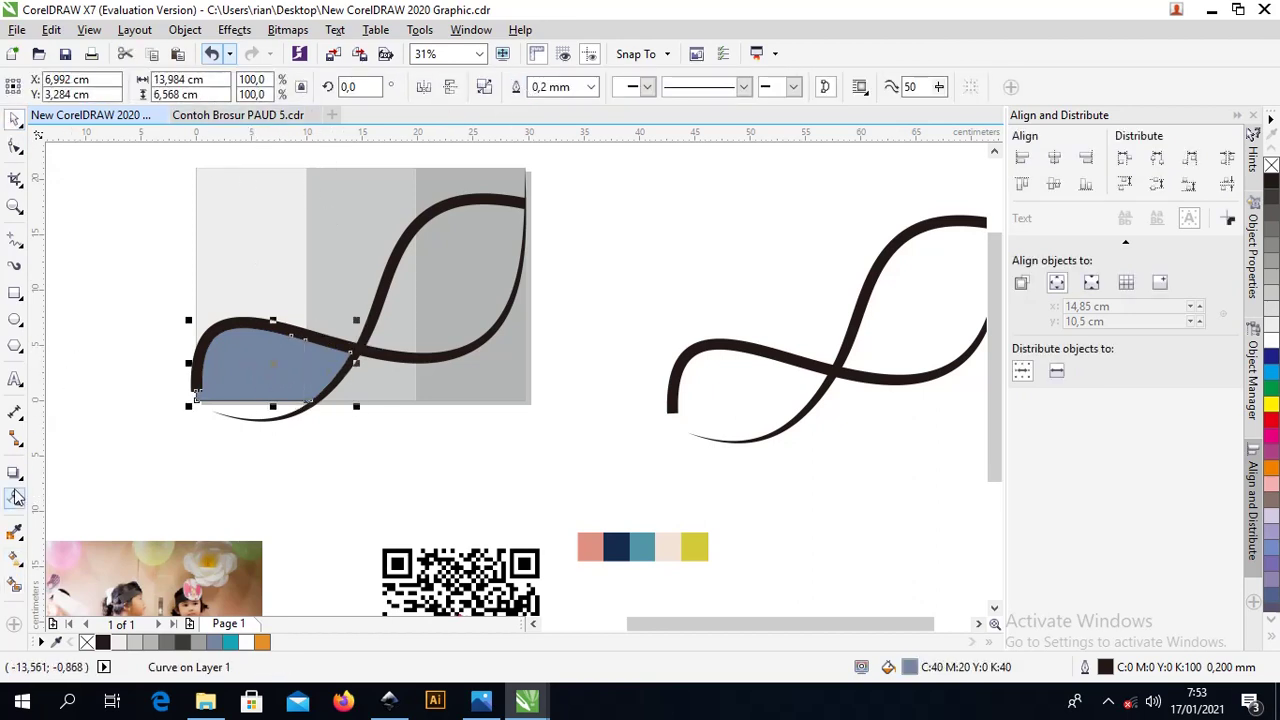
Smart-fill both parts of the wave's upper loop in blue-grey with a 0.2 mm black outline and weld them into one shape
left_click(15, 585)
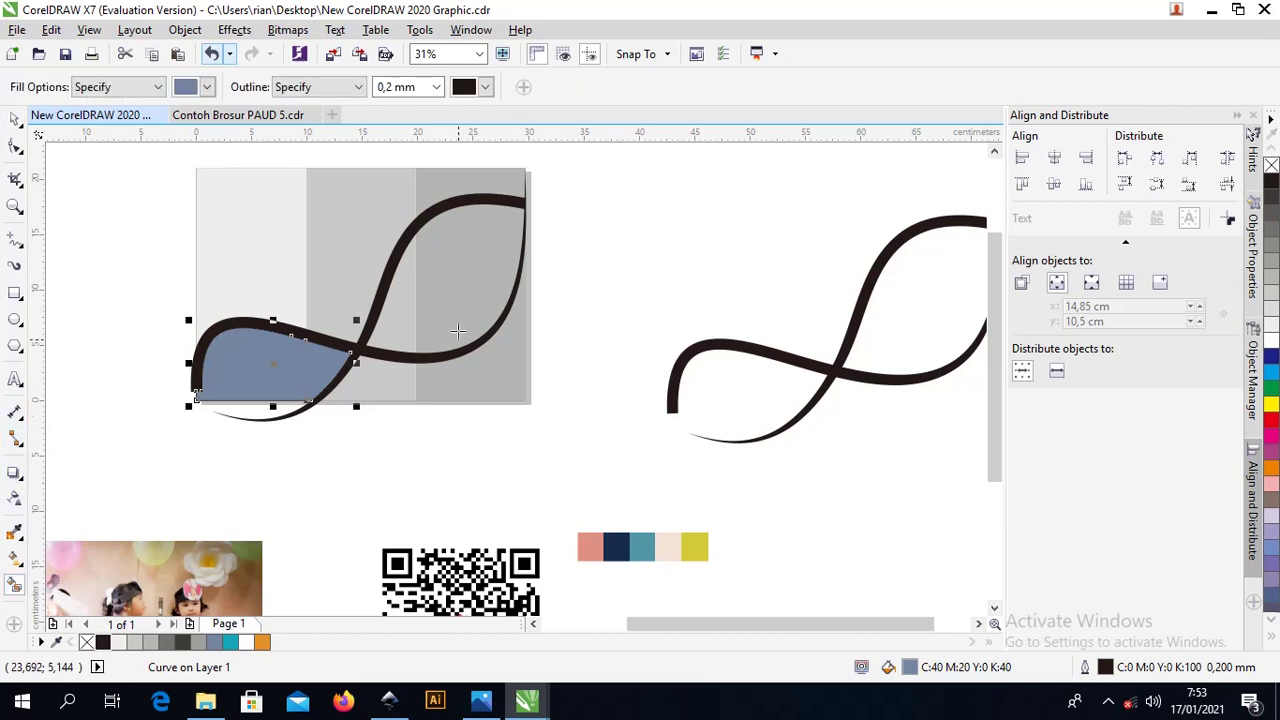
left_click(403, 293)
left_click(449, 271)
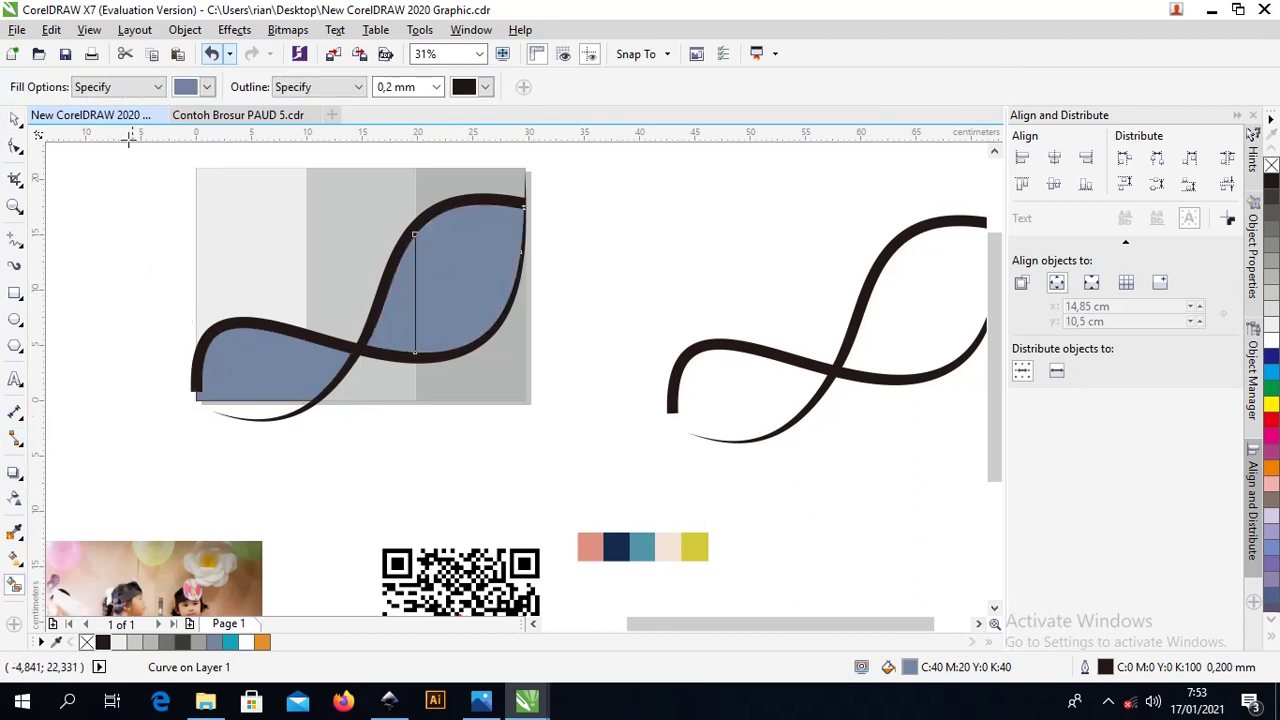
left_click(15, 118)
left_click(405, 314, "shift")
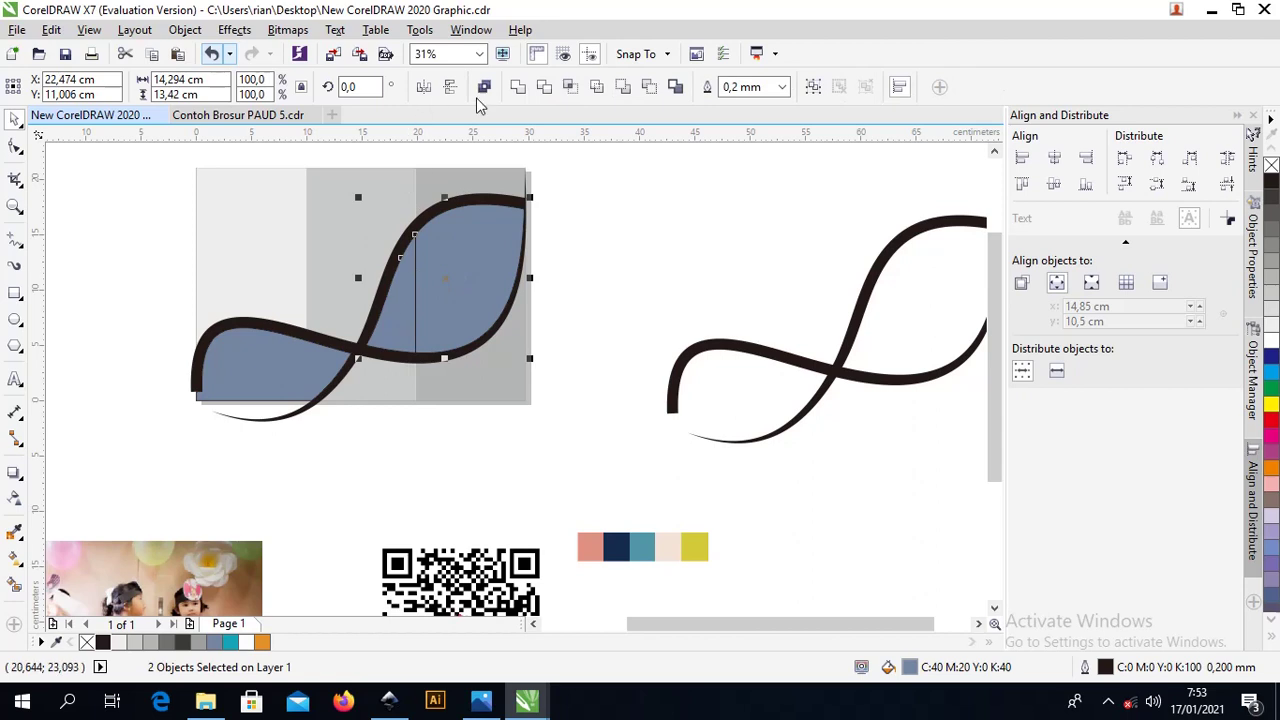
left_click(518, 90)
left_click(588, 215)
Try moving both blue-grey loop fills away from the wave together, and undo the move
left_click(466, 282)
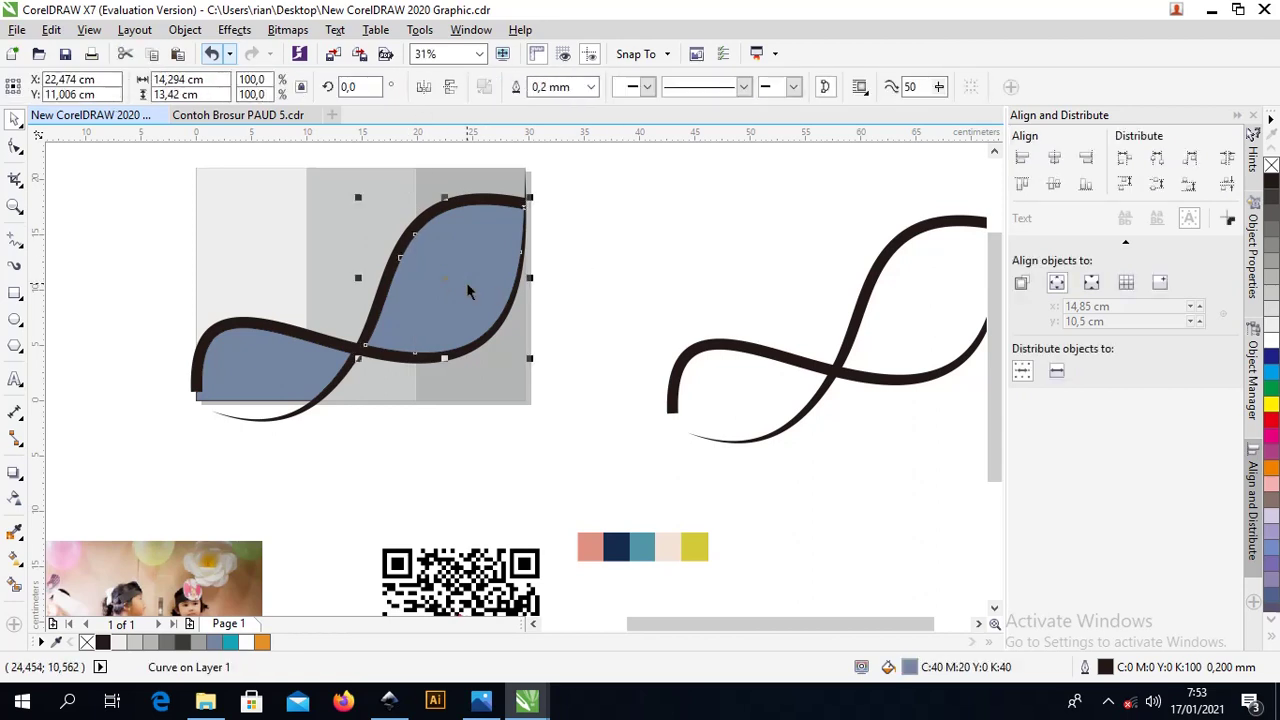
left_click(278, 357, "shift")
left_click_drag(430, 310, 480, 345)
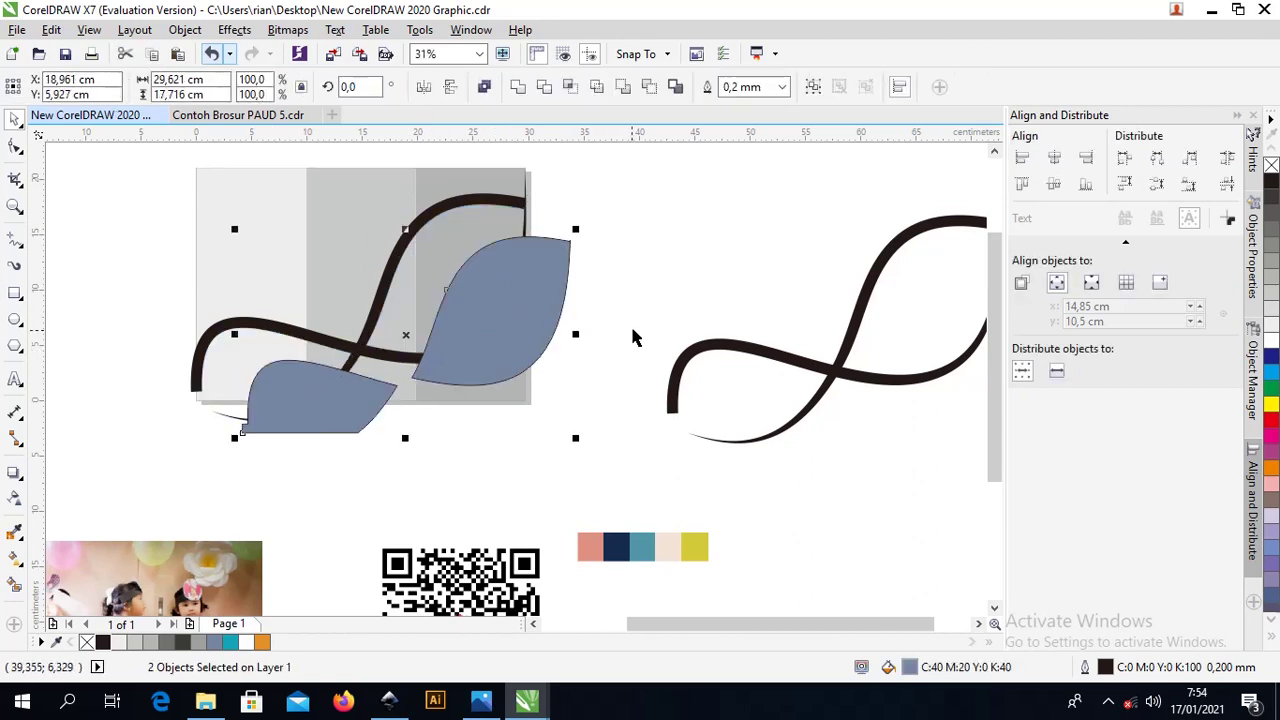
key("ctrl+z")
scroll(440, 270, "up", 1)
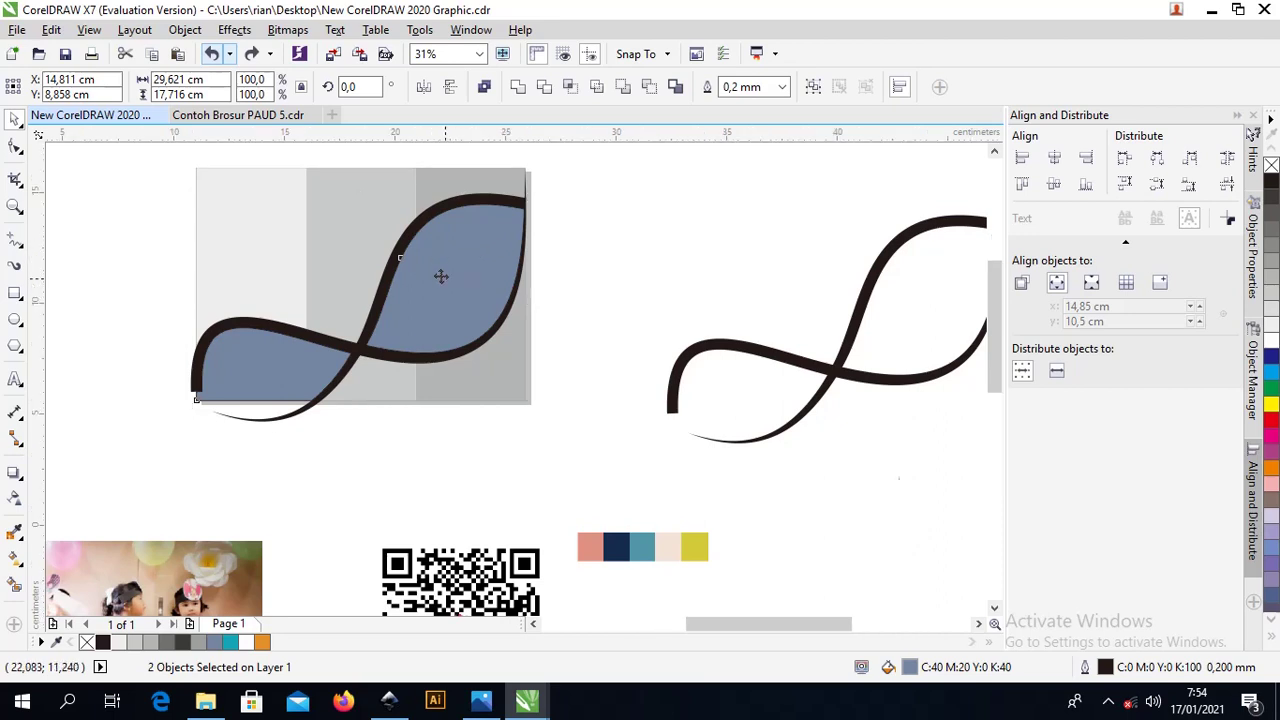
scroll(437, 263, "down", 1)
left_click(618, 230)
Duplicate the welded wave in place and fill the copy with 90% Black
left_click(492, 205)
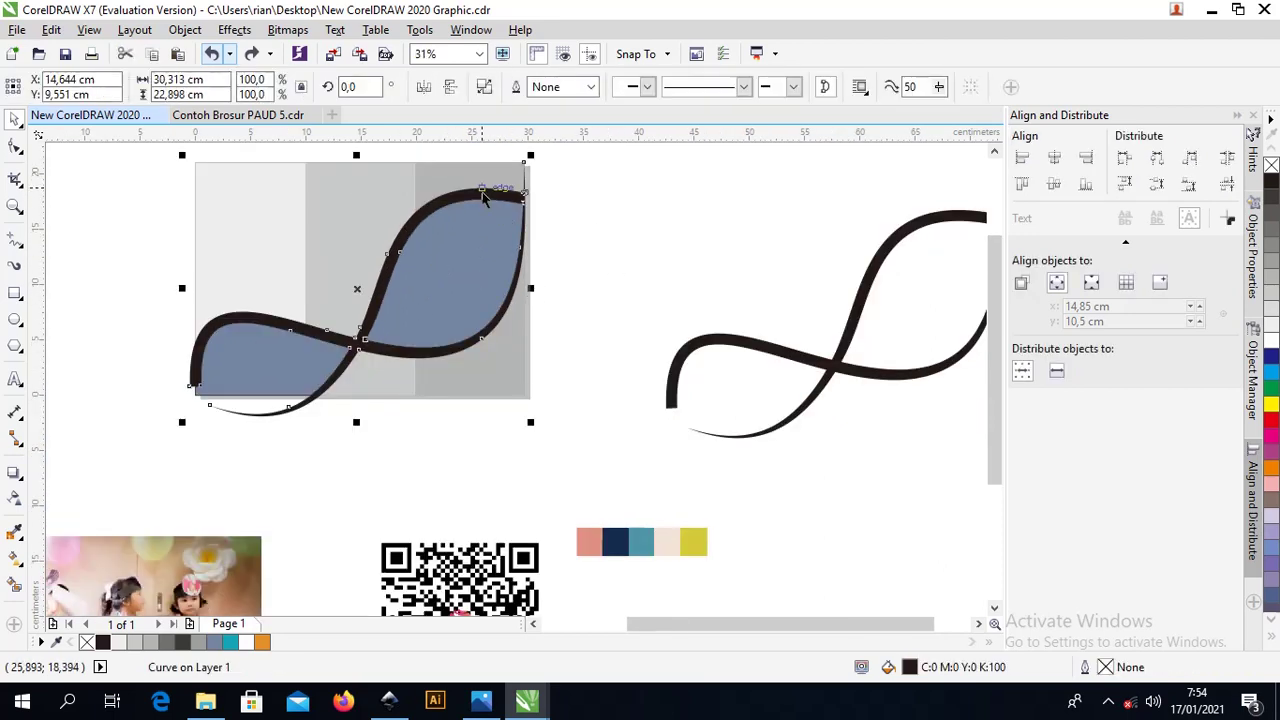
left_click_drag(423, 206, 415, 200)
scroll(372, 286, "up", 1)
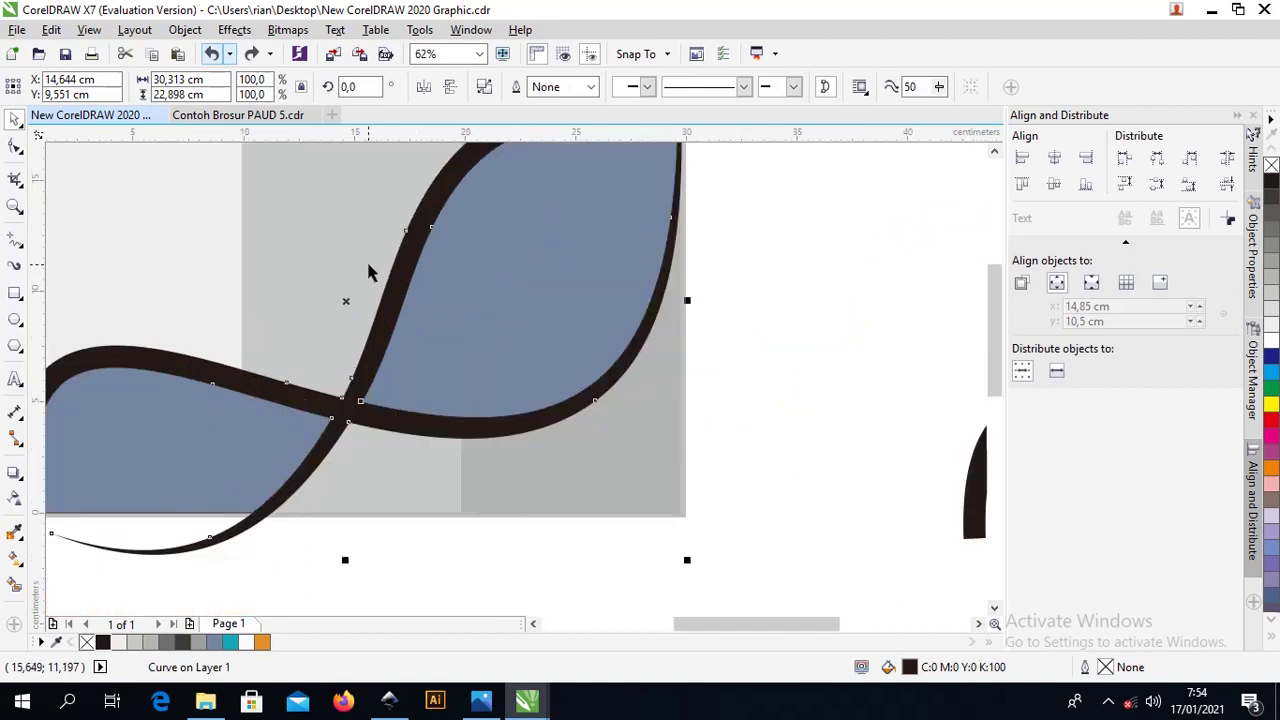
scroll(368, 272, "down", 1)
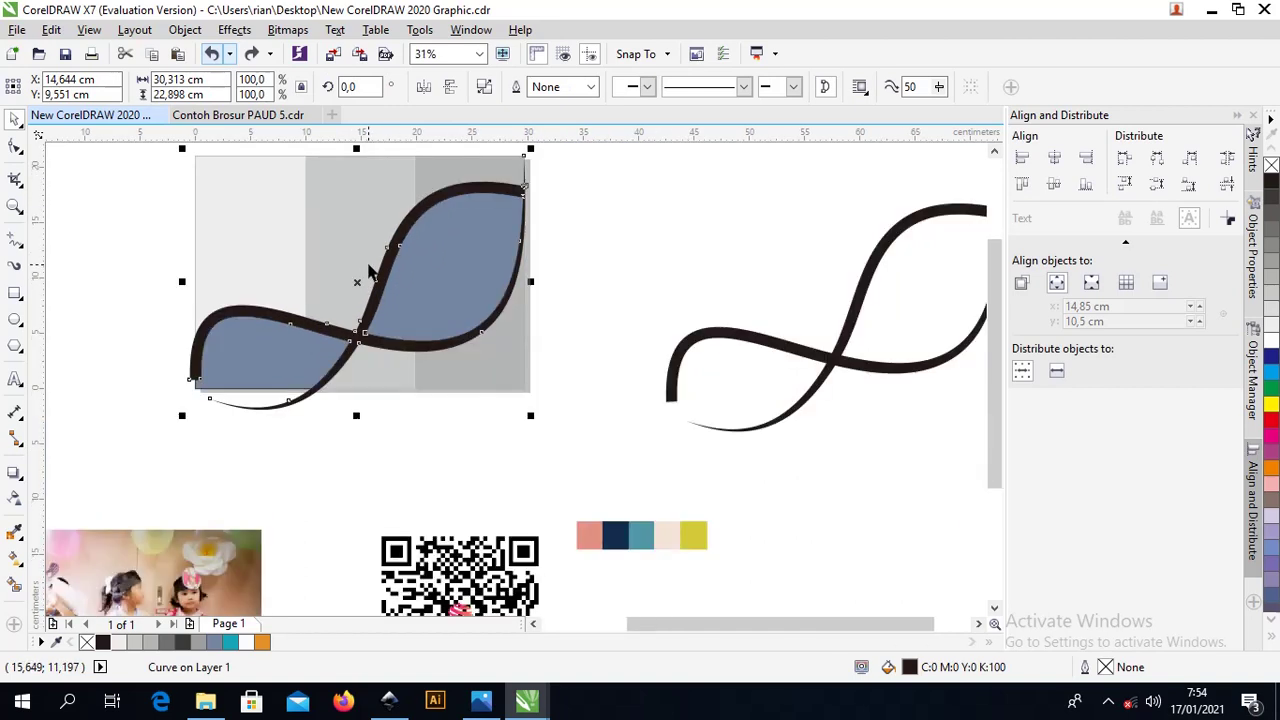
scroll(393, 243, "up", 1)
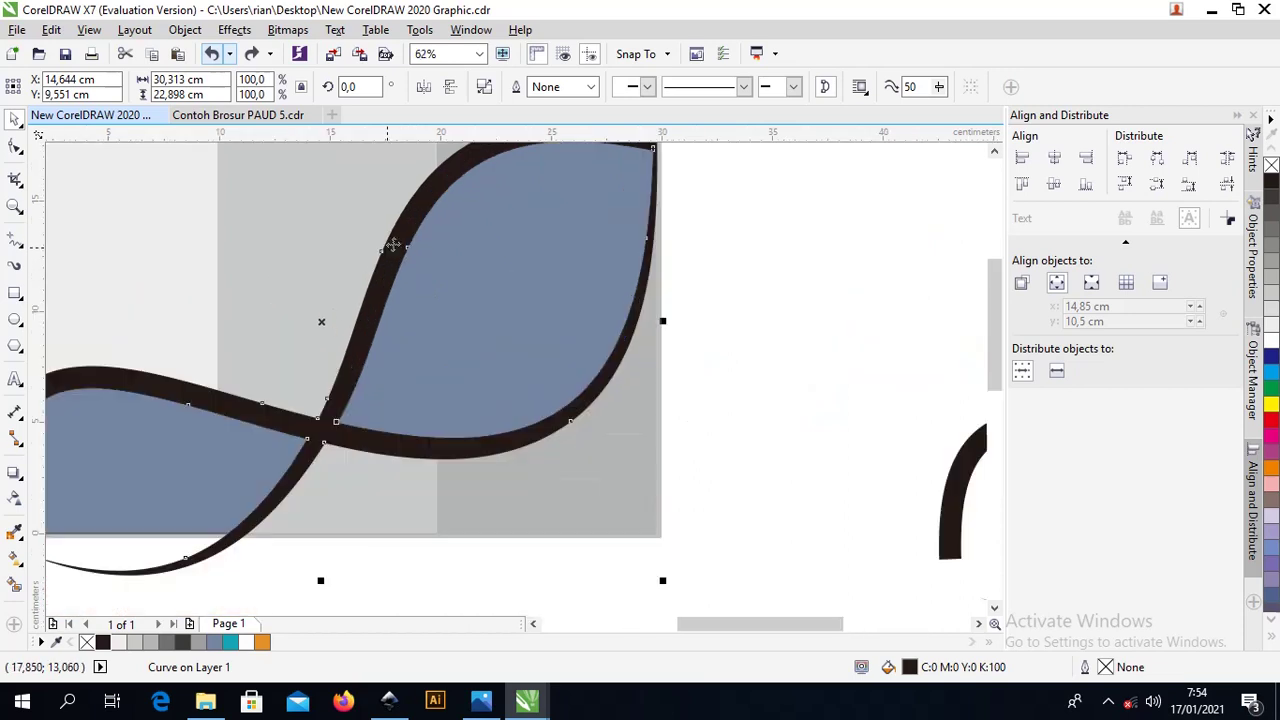
scroll(391, 242, "down", 1)
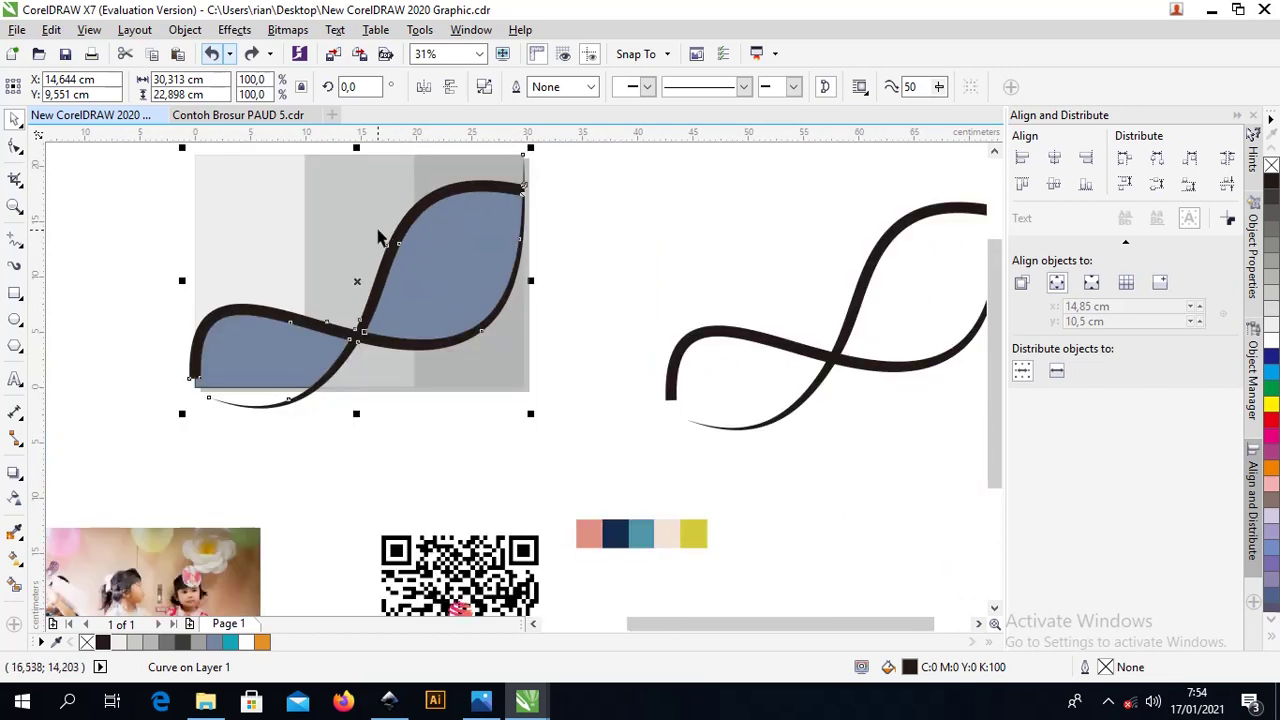
left_click(378, 236)
left_click(1272, 210)
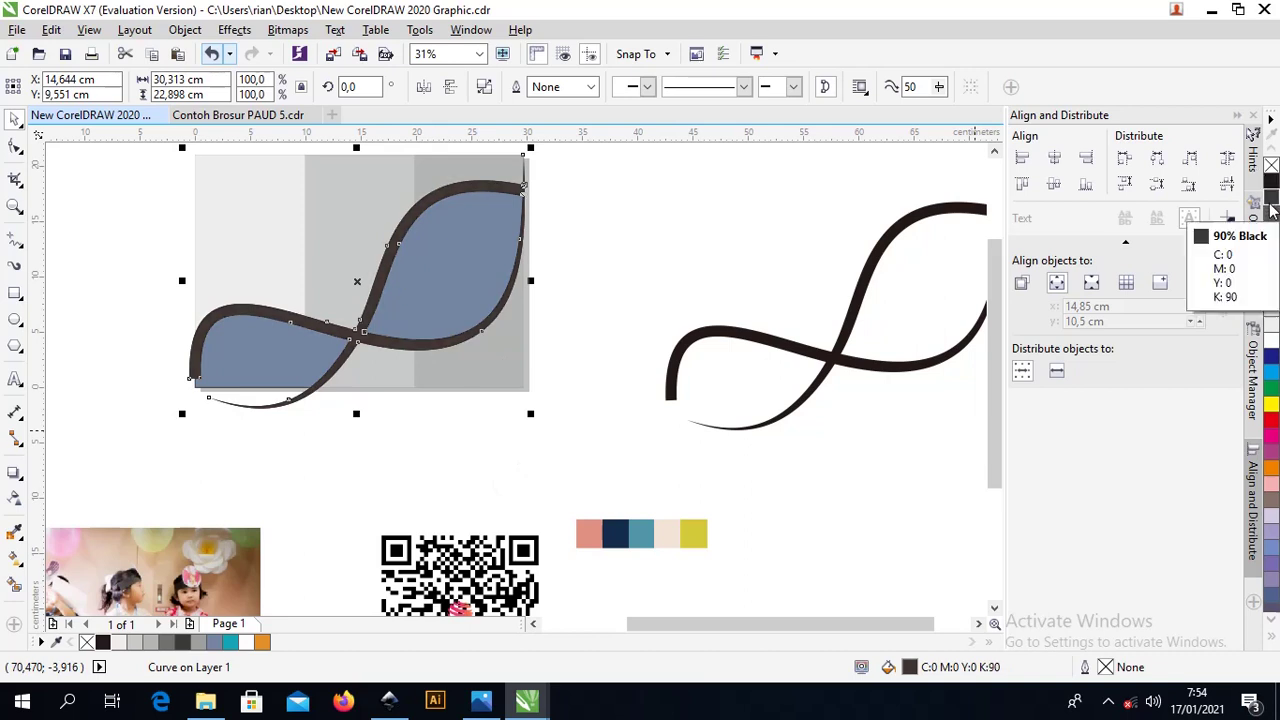
Nudge the 90% Black wave copy to X 14.654 cm, Y 9.361 cm and place it behind the black wave
scroll(299, 275, "up", 1)
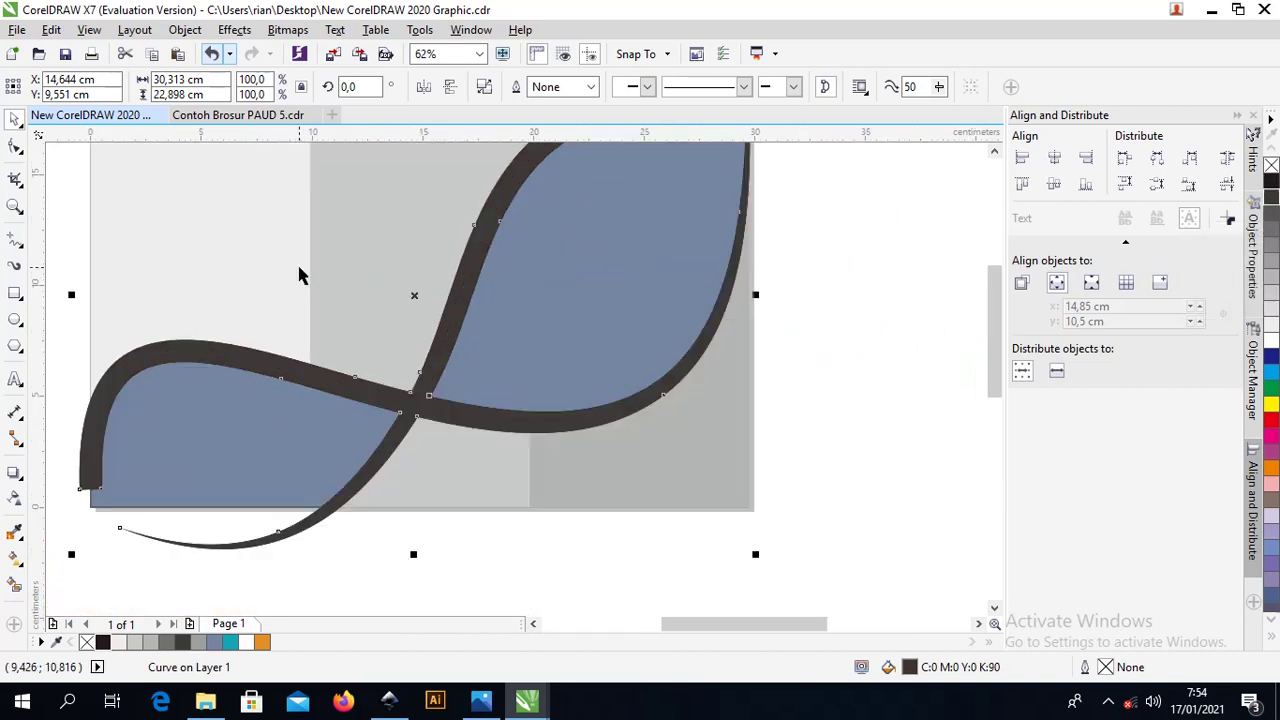
key("Down")
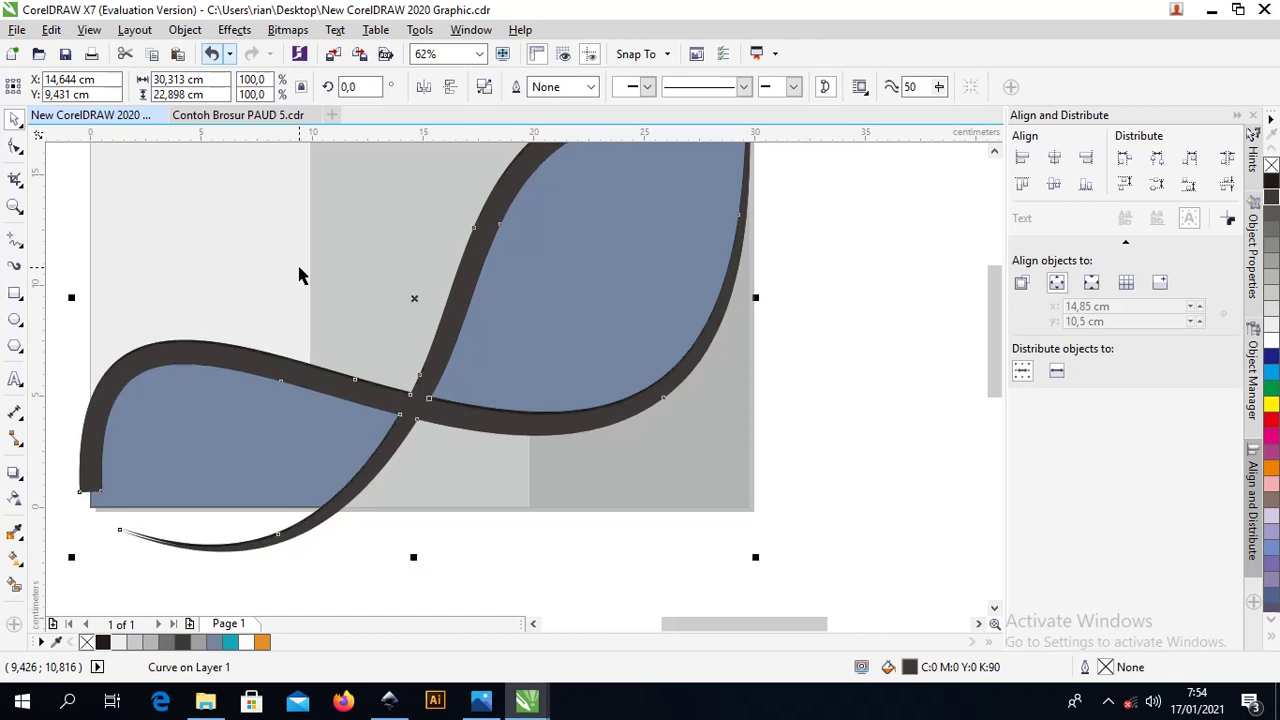
key("Right")
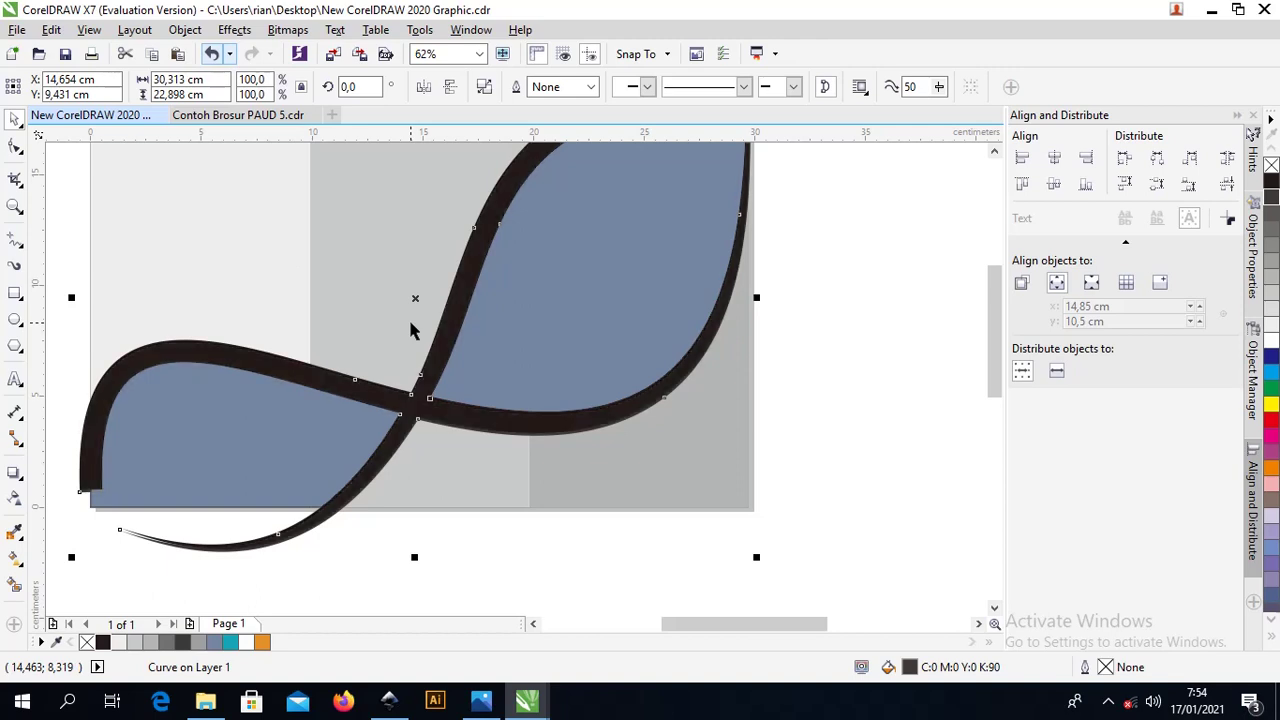
key("Down")
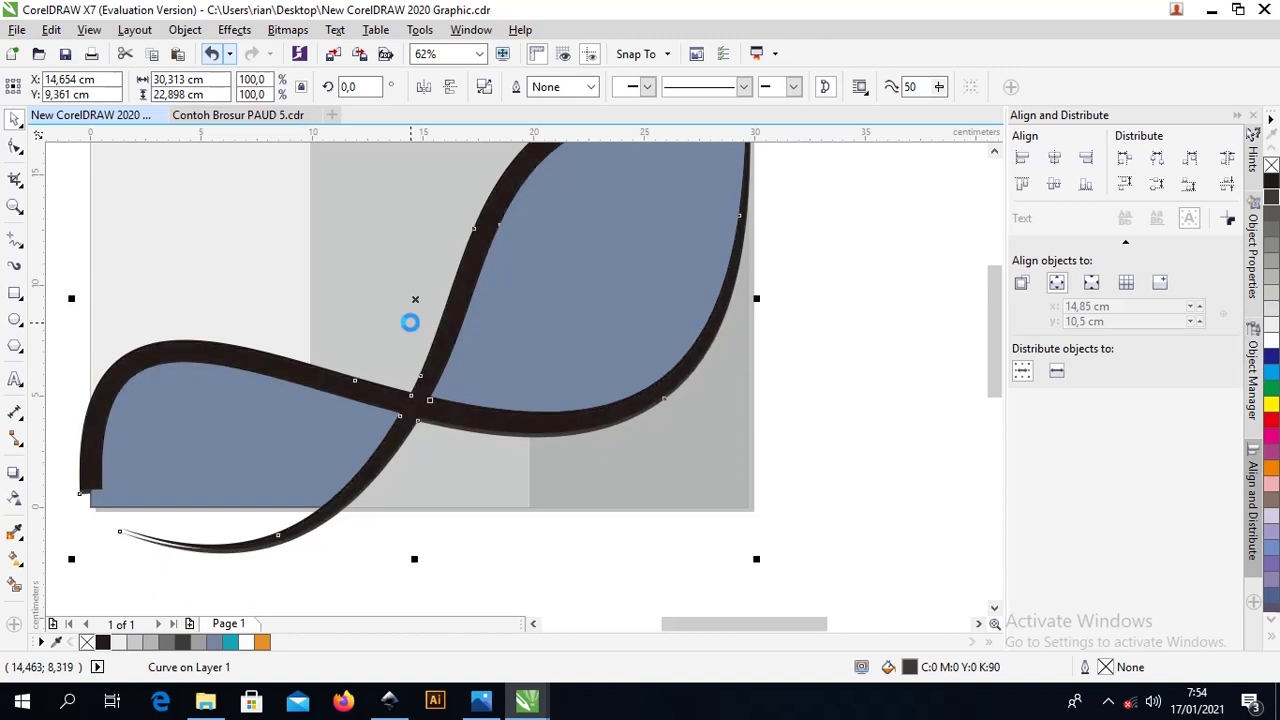
left_click(886, 354)
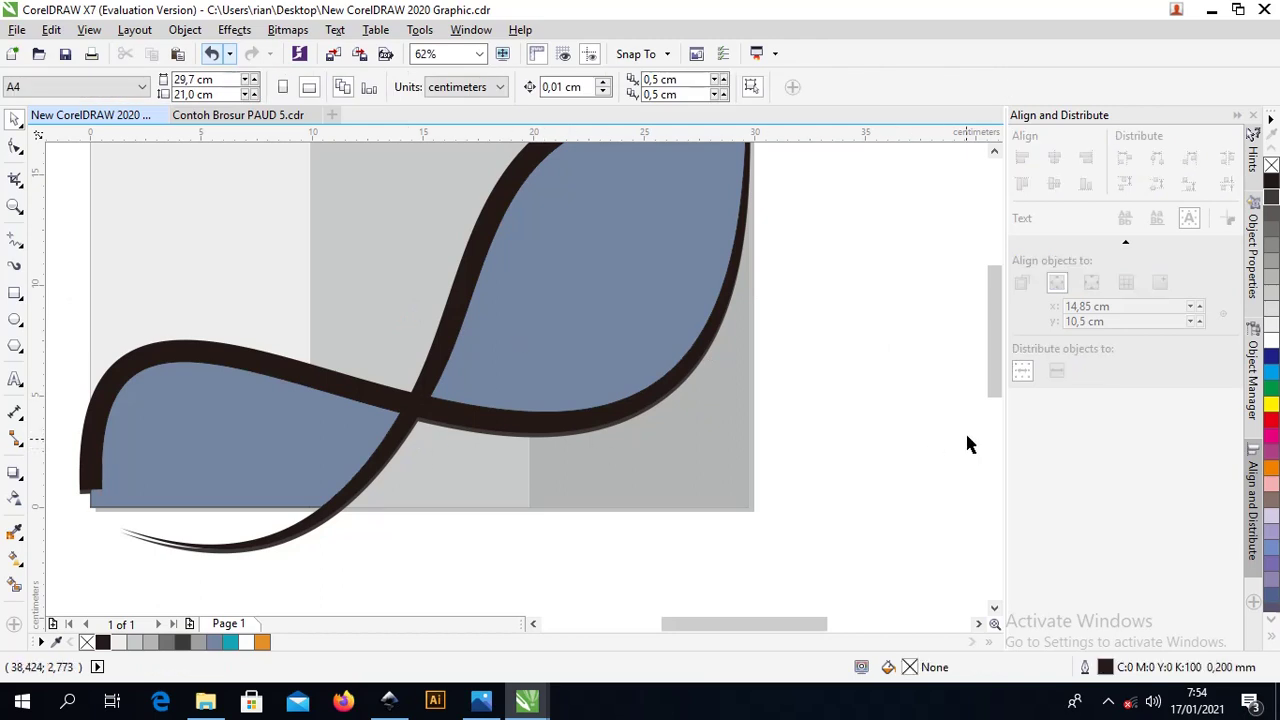
Inspect the wave's offset edge and loop fills, and move the five-colour palette bitmap to just beyond the page's upper right edge
left_click_drag(993, 370, 991, 337)
left_click(673, 313)
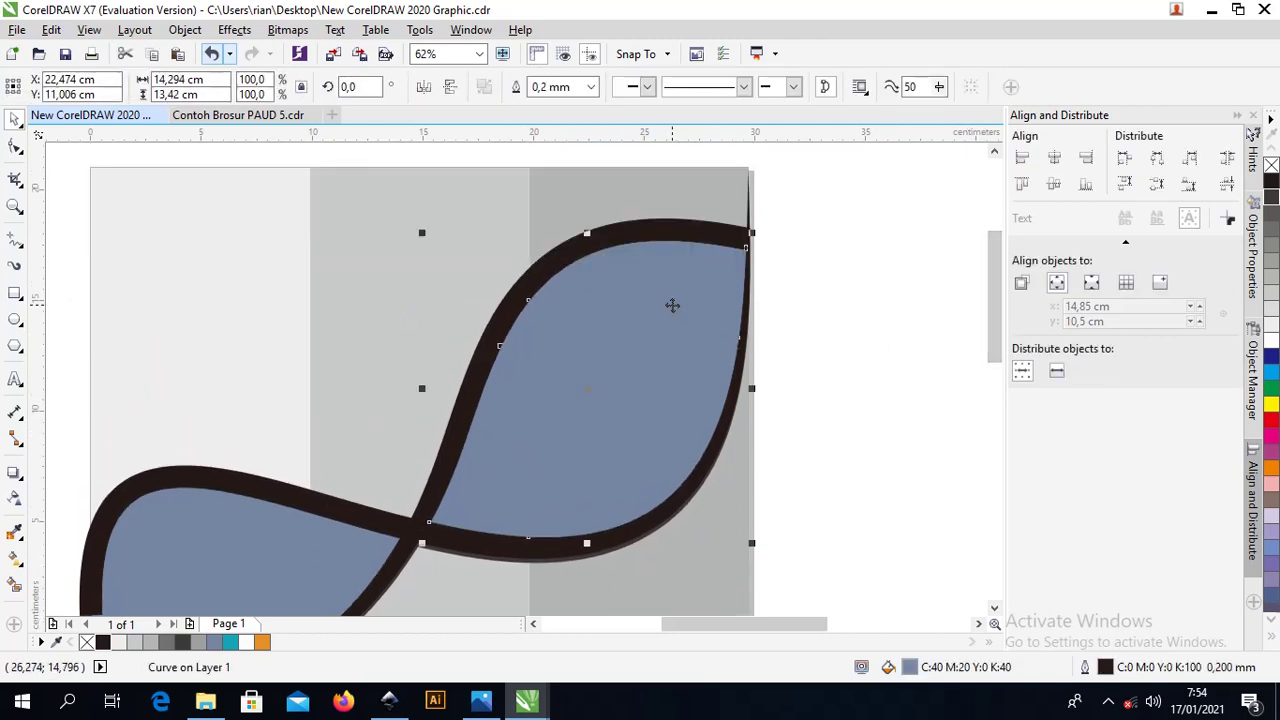
scroll(588, 266, "up", 4)
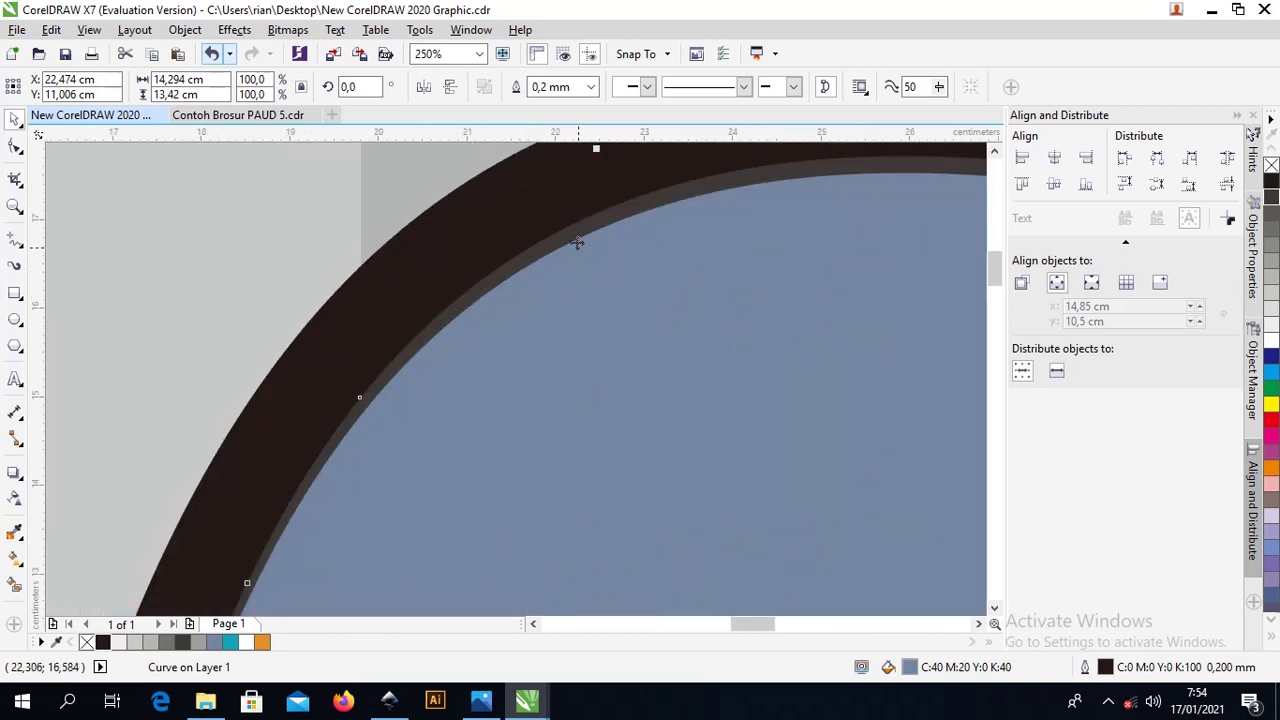
scroll(590, 230, "down", 6)
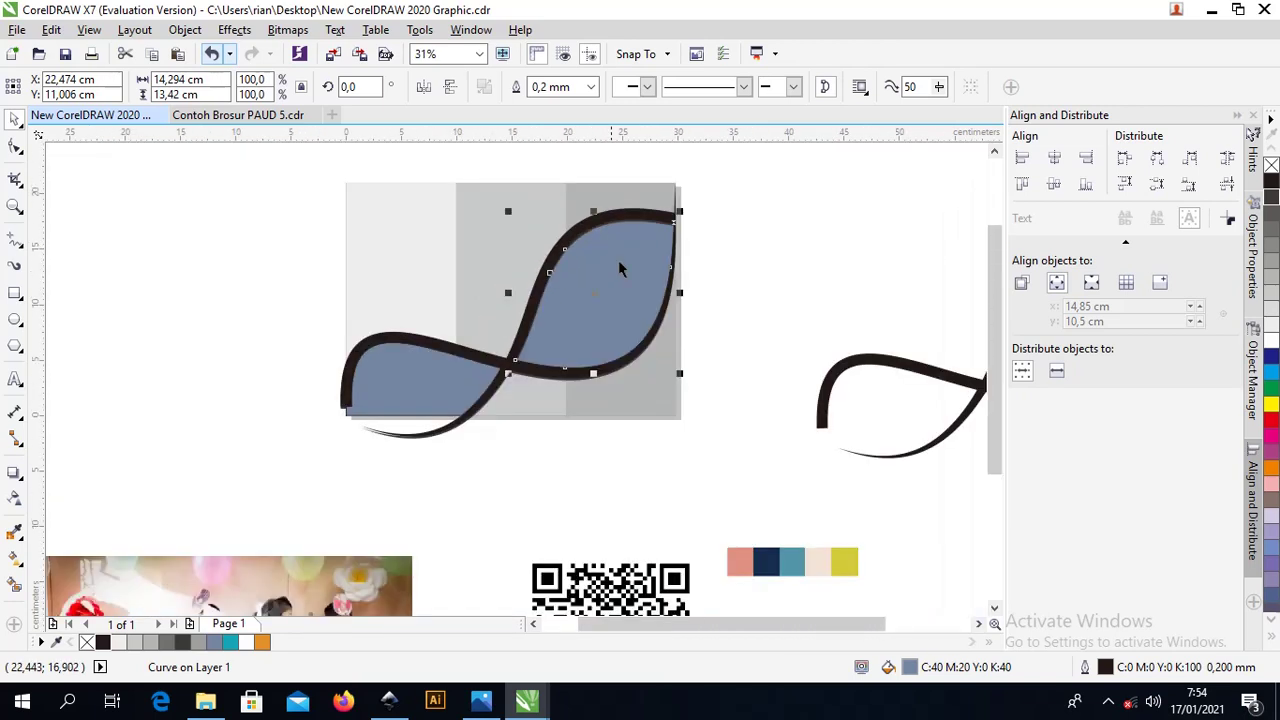
left_click(736, 253)
left_click(423, 381)
left_click(620, 277)
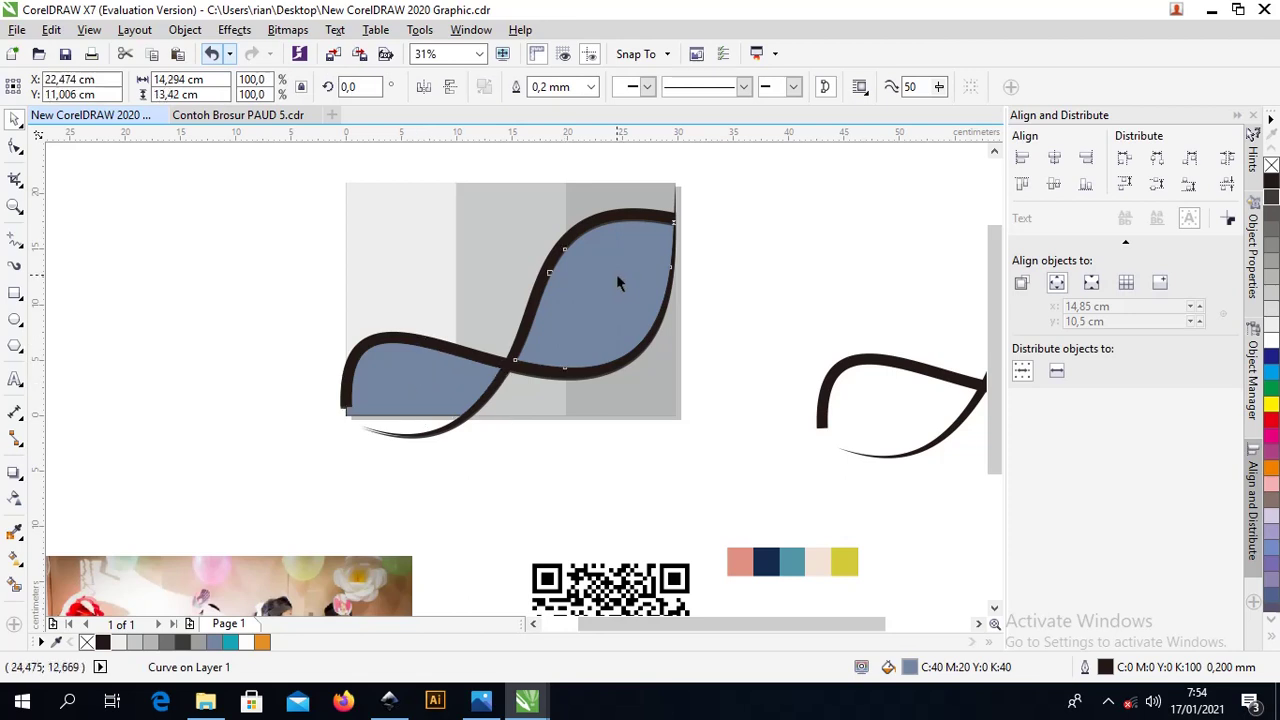
left_click_drag(775, 570, 770, 248)
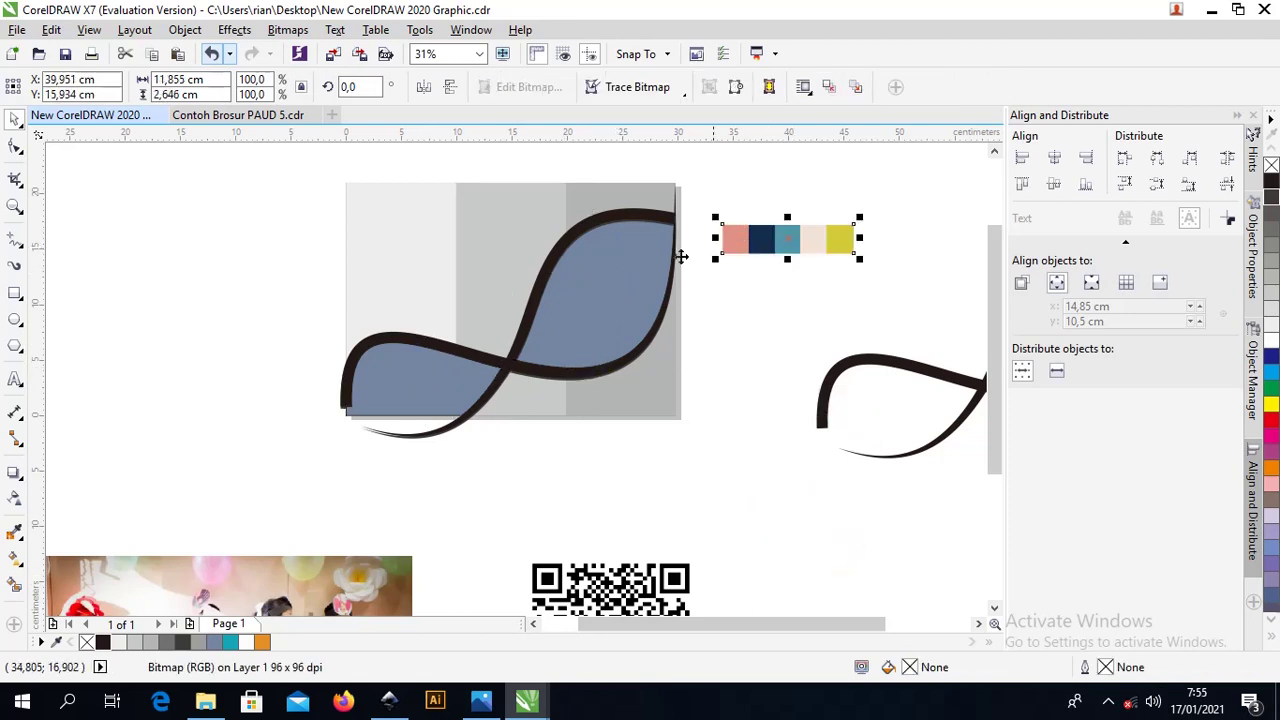
Try filling the whole three-panel group with the navy sampled from the palette bitmap, and undo the fill
left_click(425, 243)
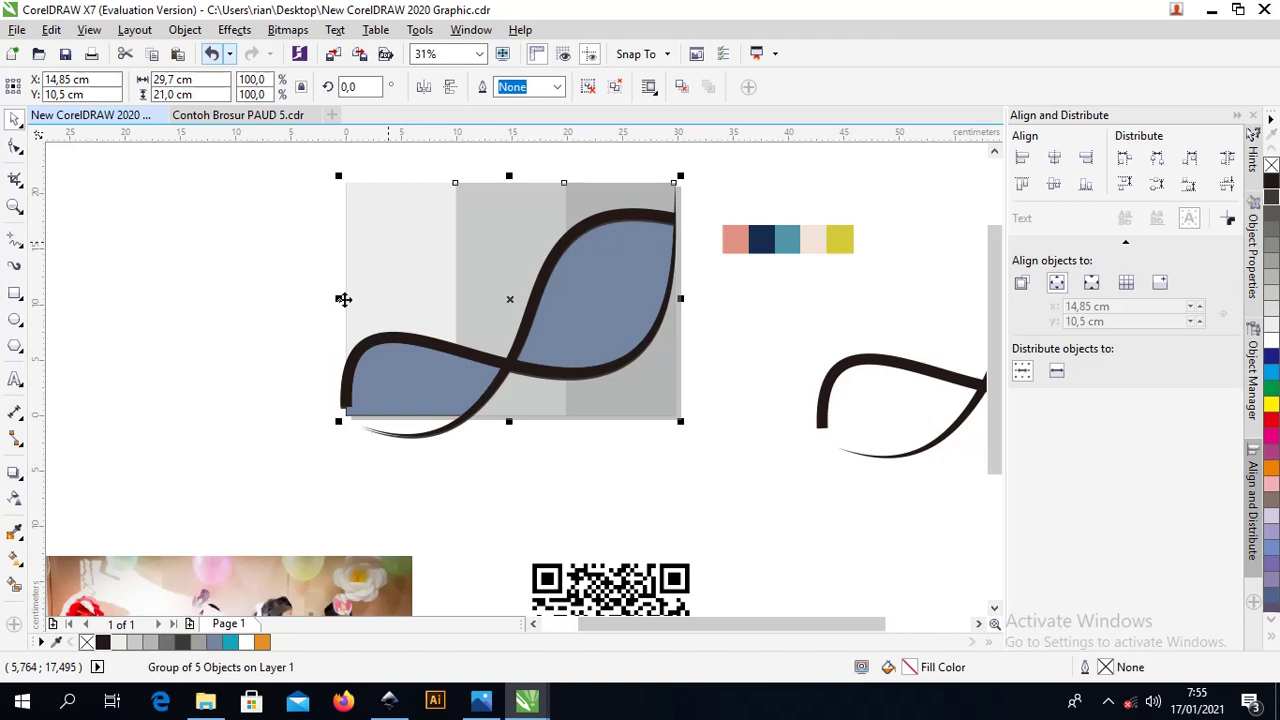
left_click(55, 645)
left_click(760, 242)
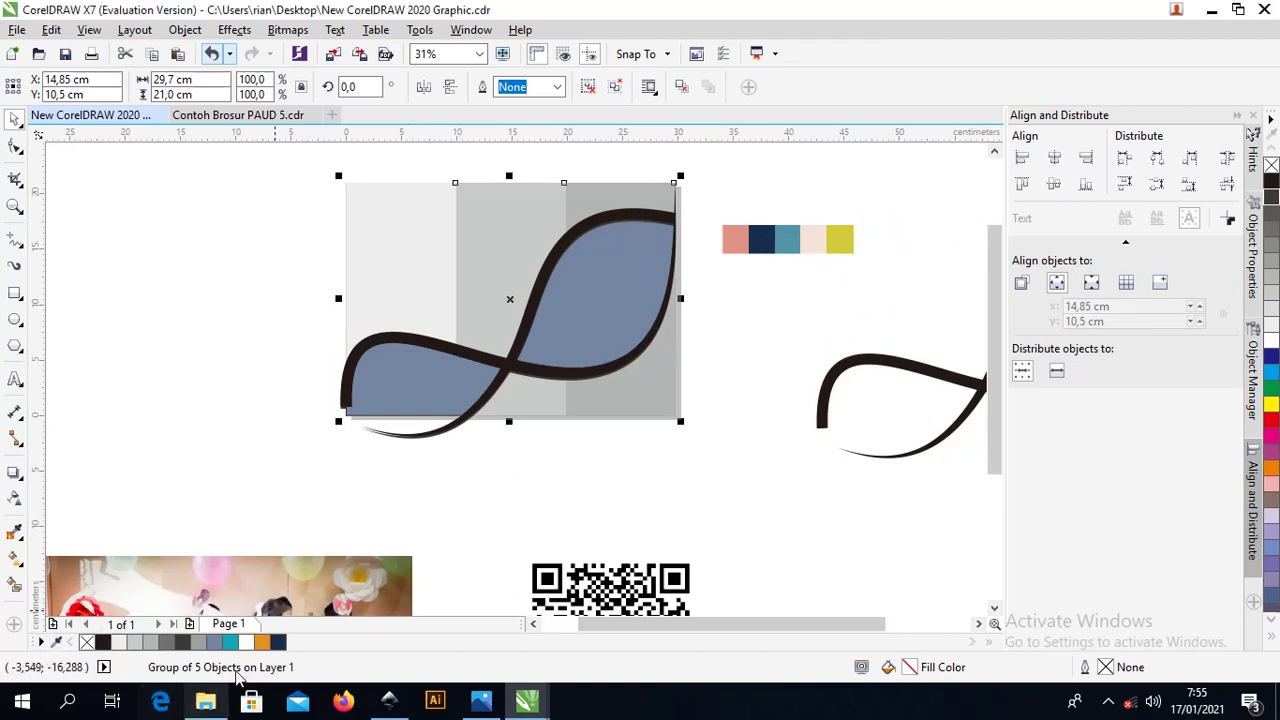
left_click(278, 642)
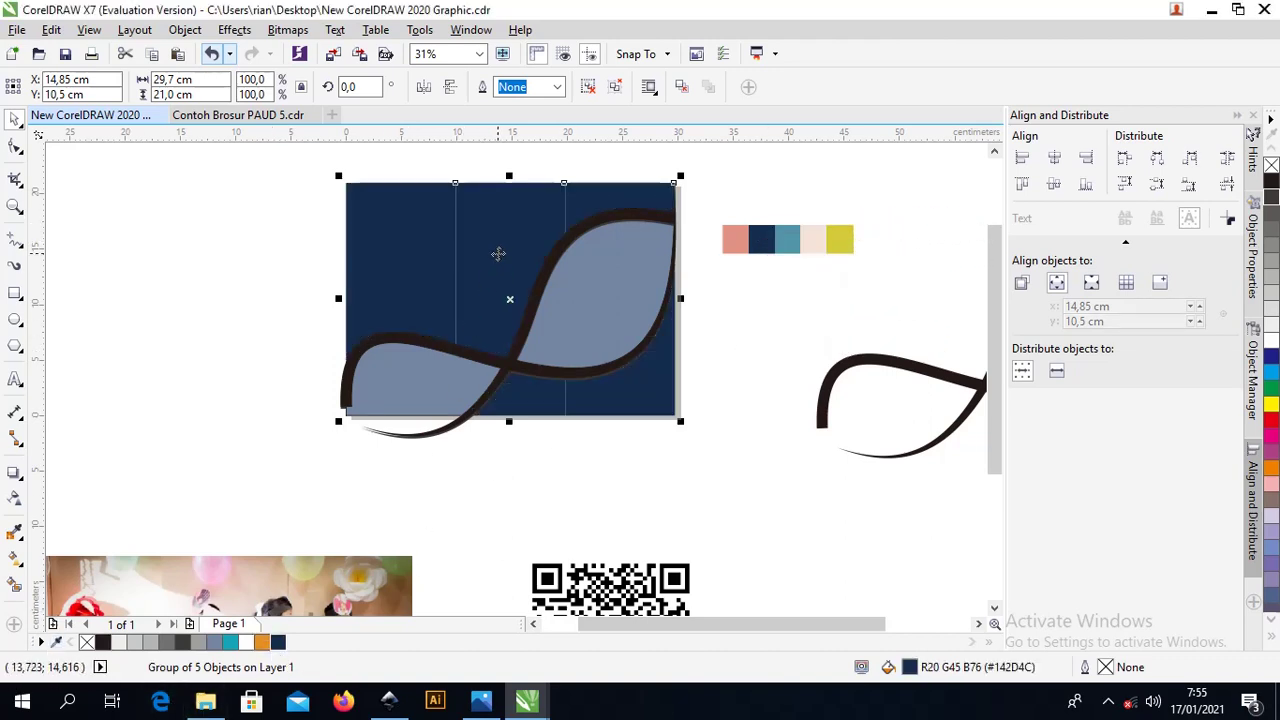
key("ctrl+z")
right_click(679, 210)
Fill the first and middle panels inside the group individually with the sampled navy #142D4C
left_click(342, 243)
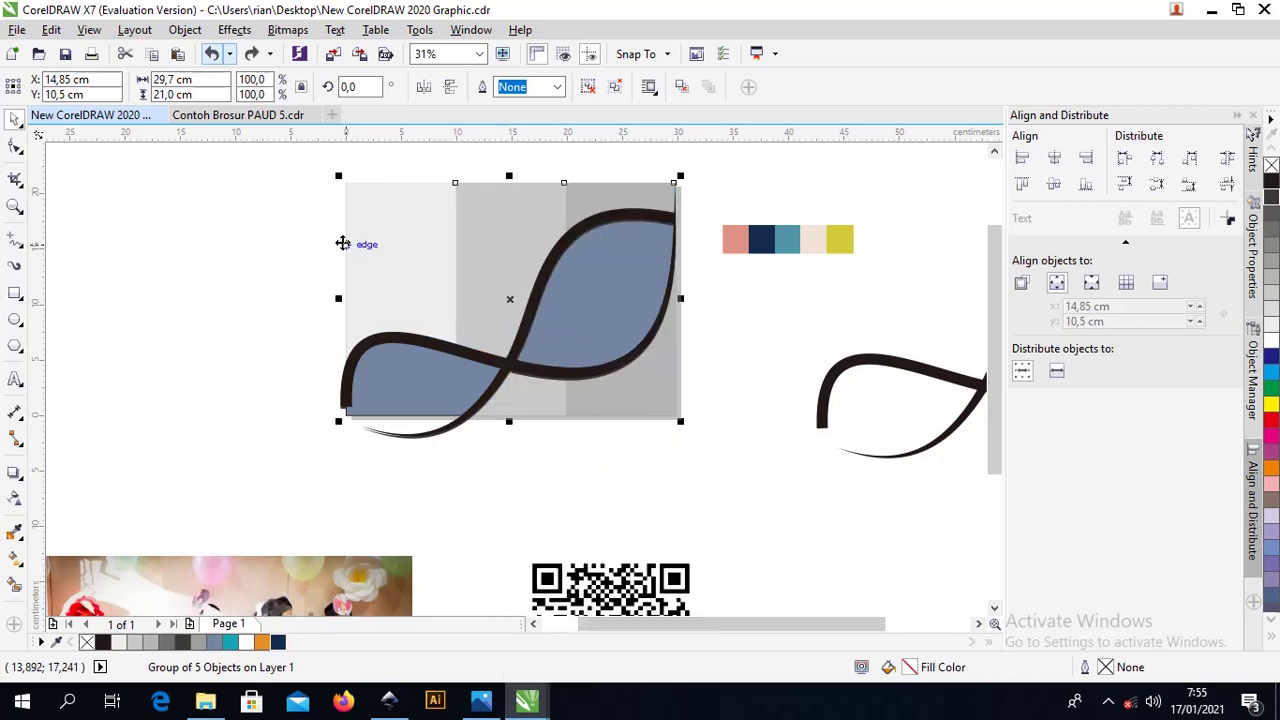
left_click(374, 243, "ctrl")
left_click(278, 642)
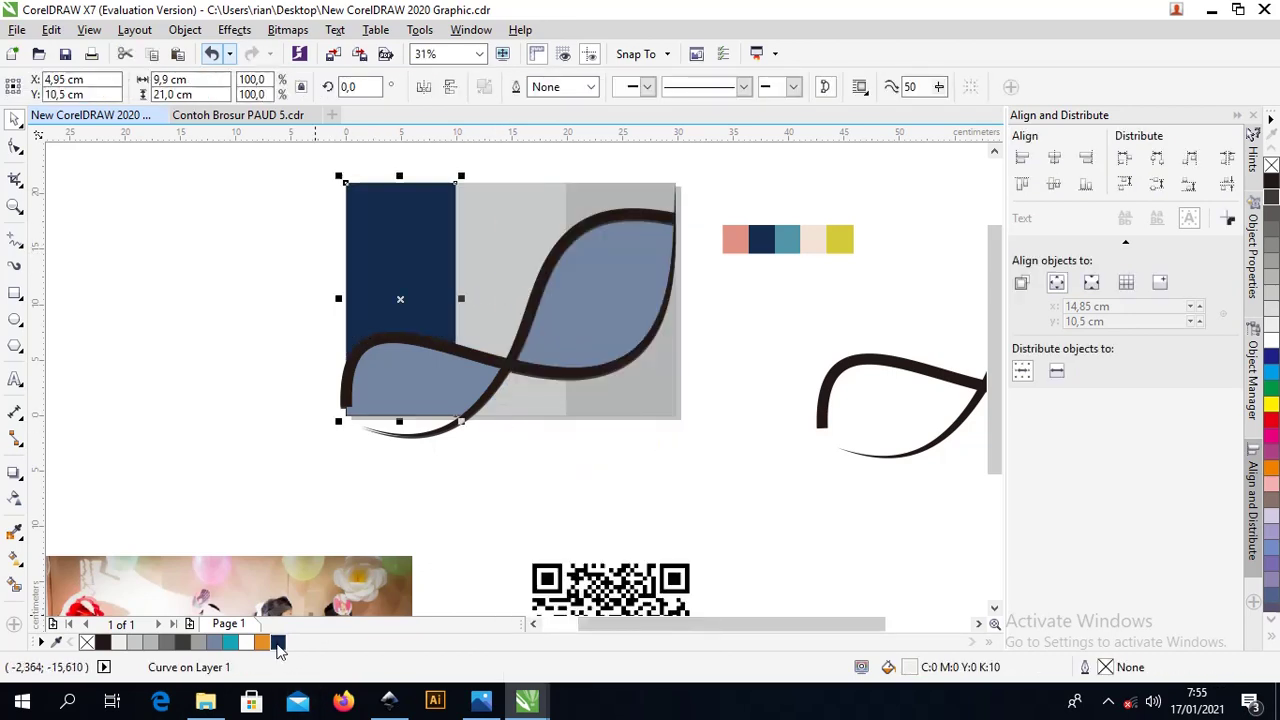
left_click(500, 265, "ctrl")
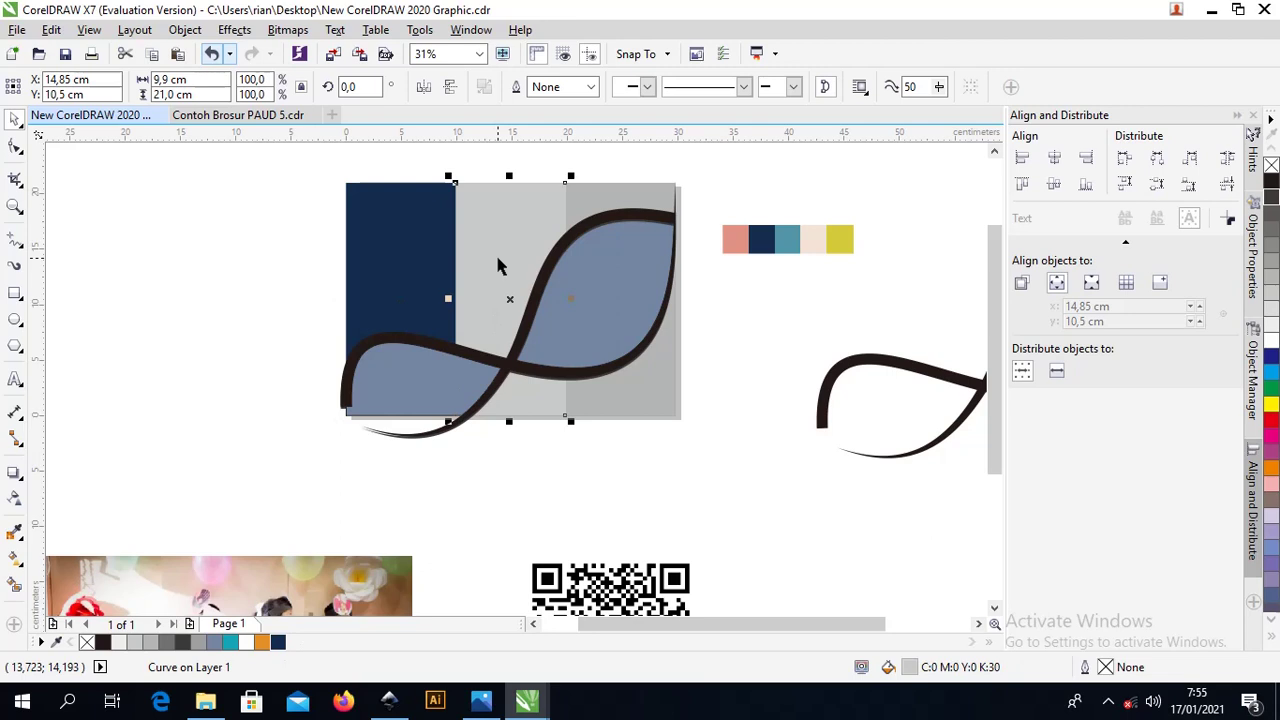
left_click(278, 642)
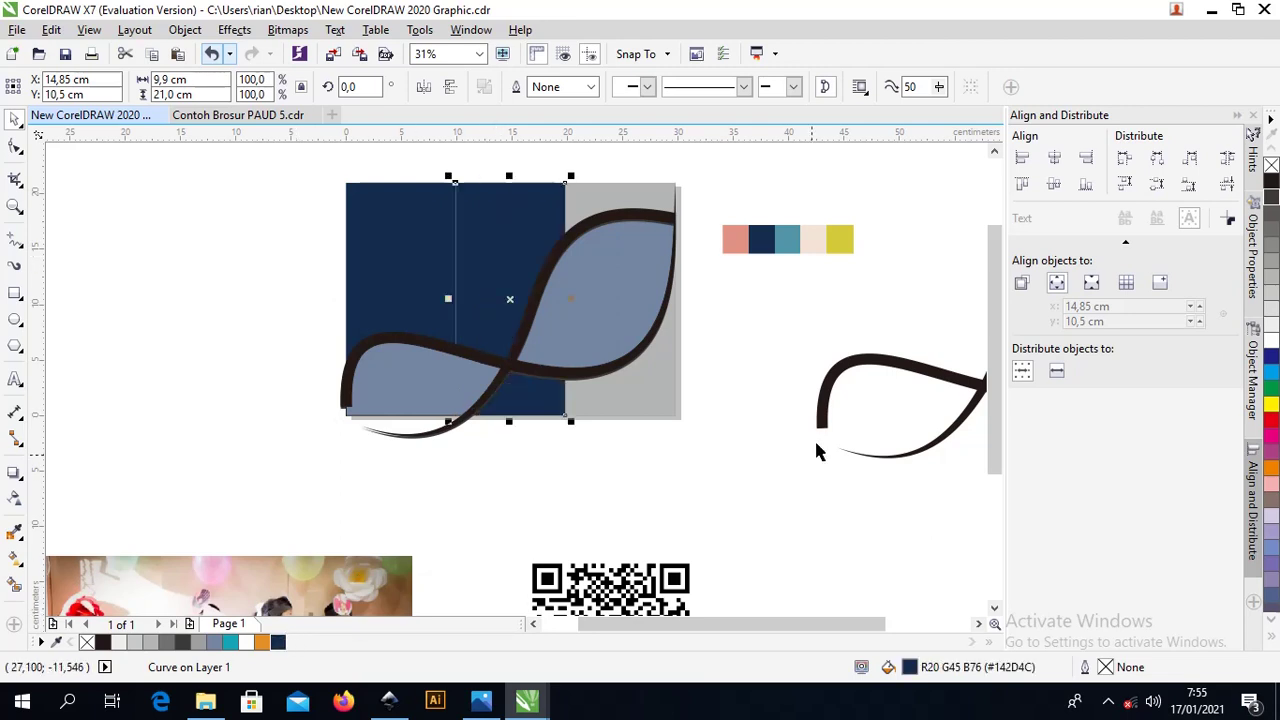
Sample the palette bitmap's teal #5097A7 and fill both the first and middle panels with it
left_click(722, 320)
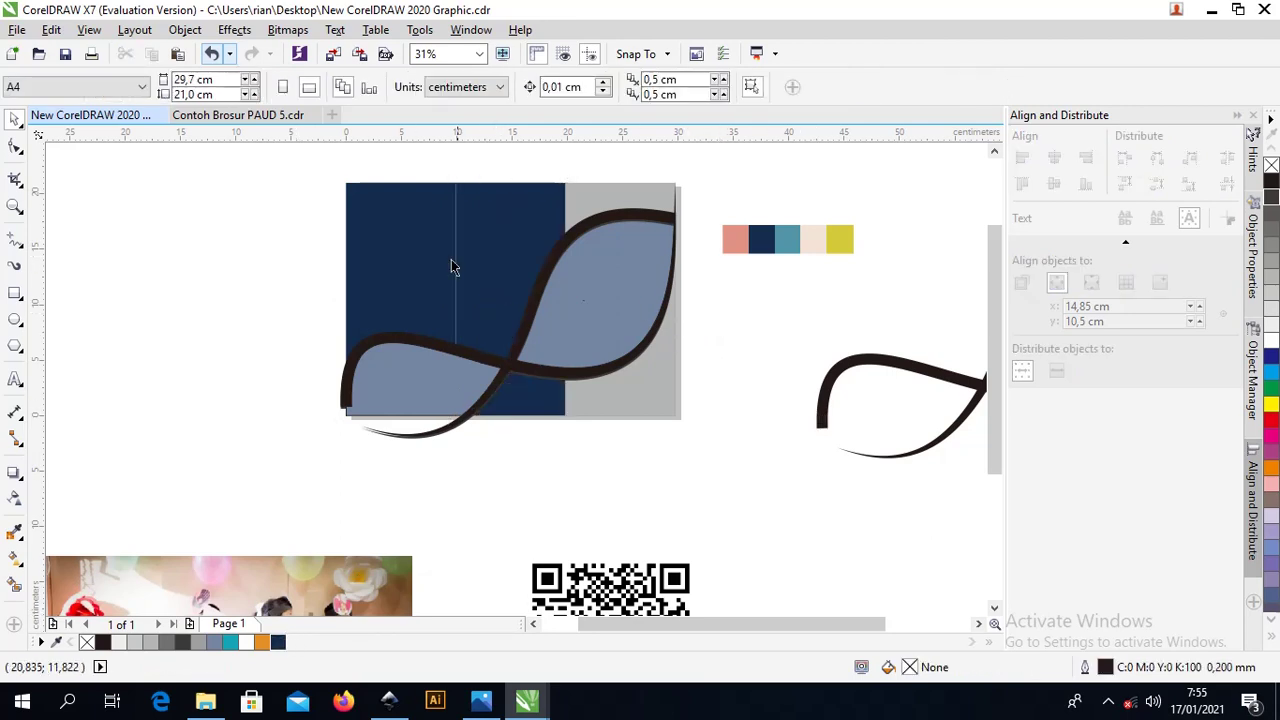
left_click(486, 243)
left_click(423, 260, "shift")
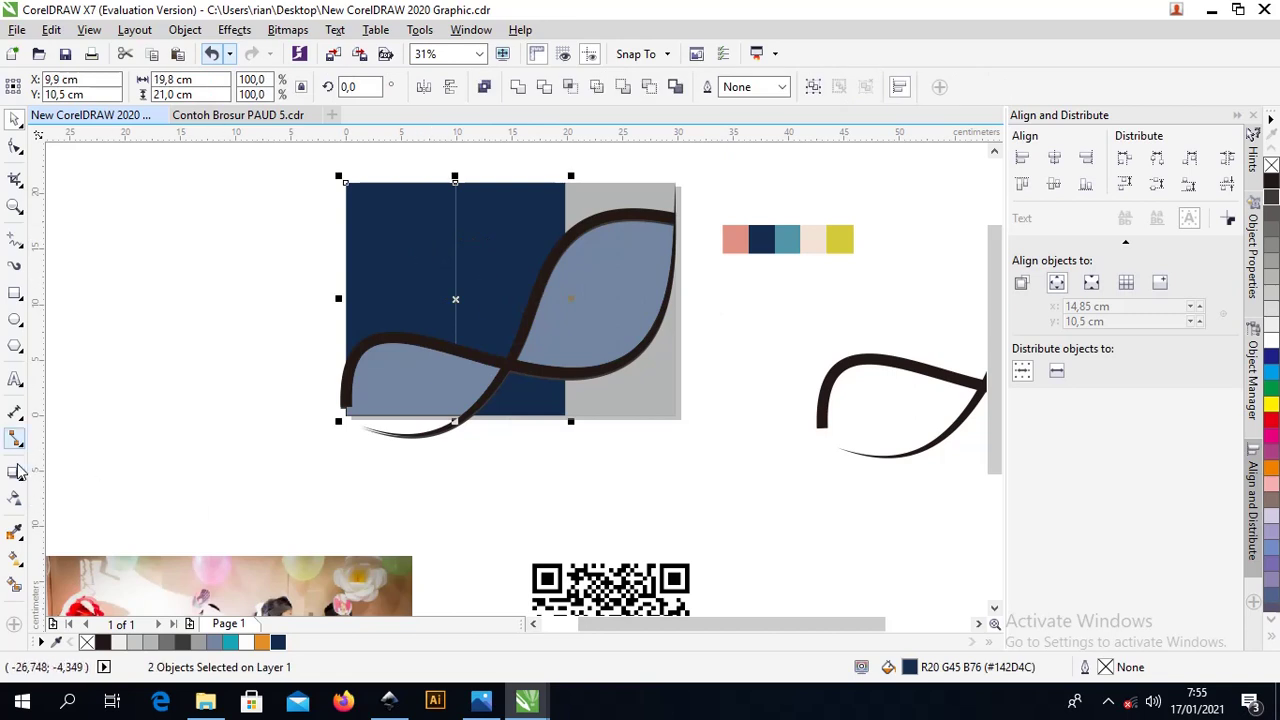
left_click(15, 530)
left_click(792, 236)
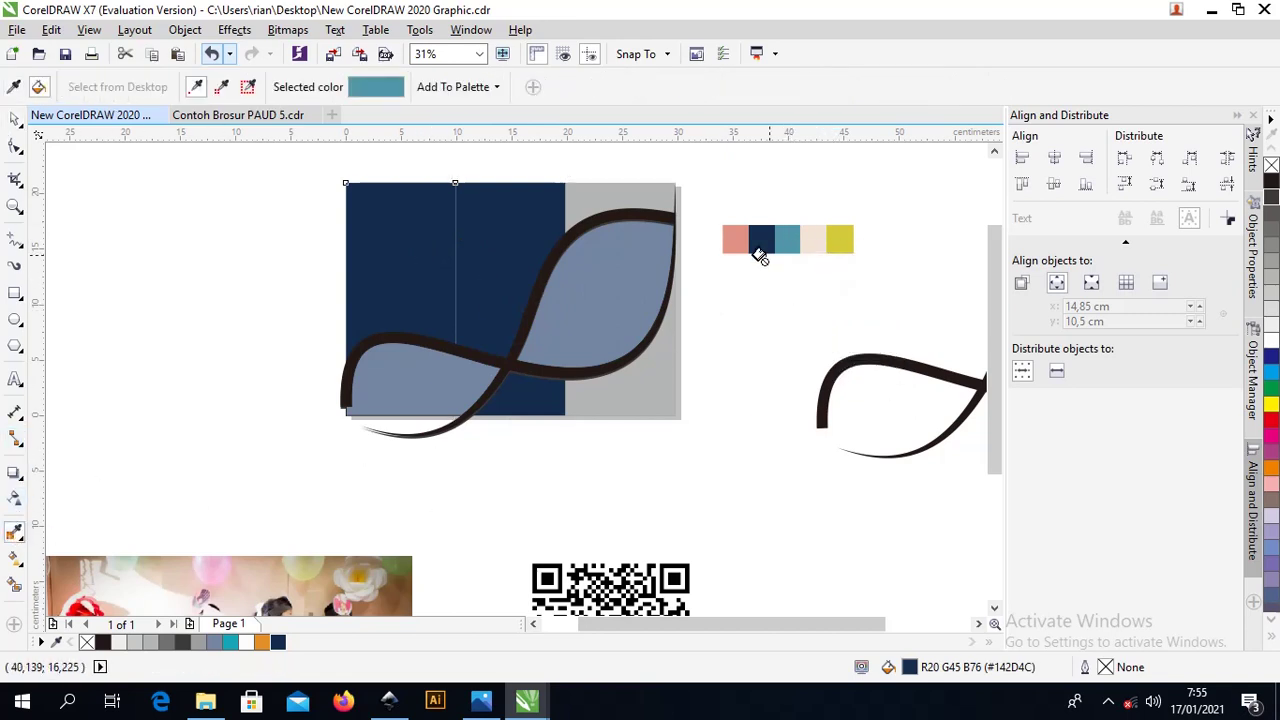
left_click(450, 238)
left_click(474, 231)
left_click(15, 119)
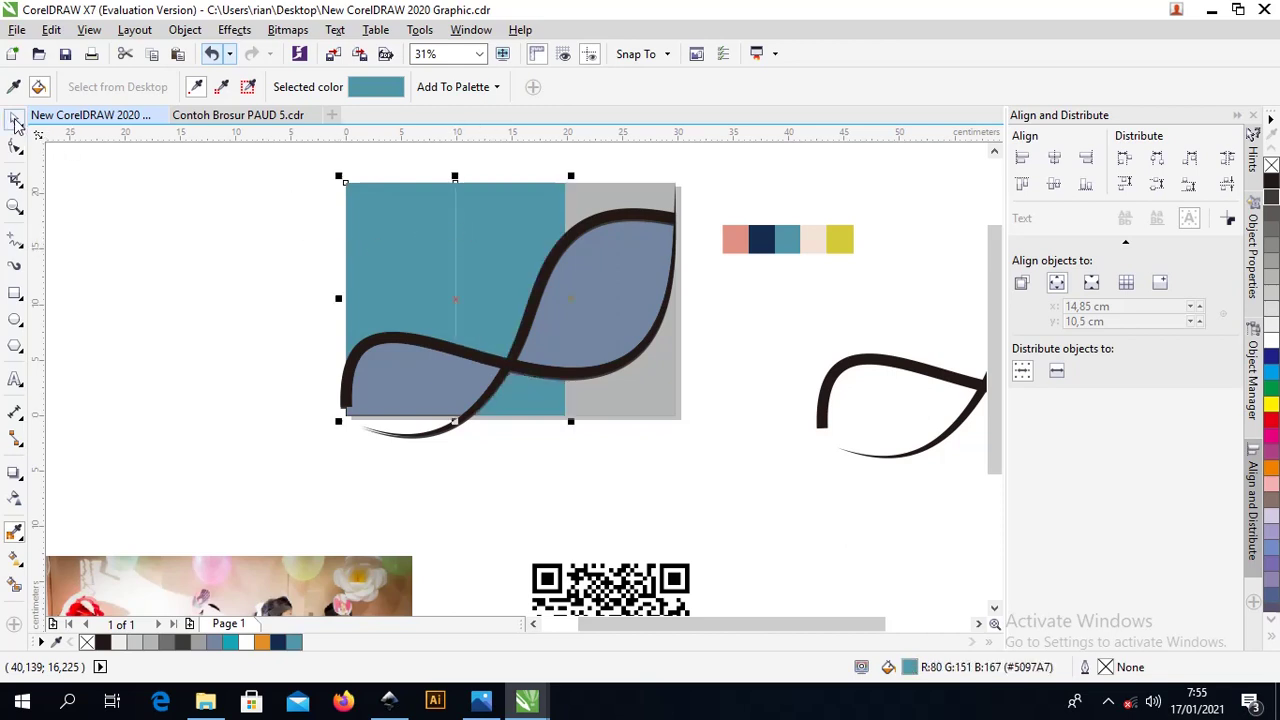
Fill the third panel with the cream #F4E3D7 sampled from the palette bitmap
left_click(662, 192)
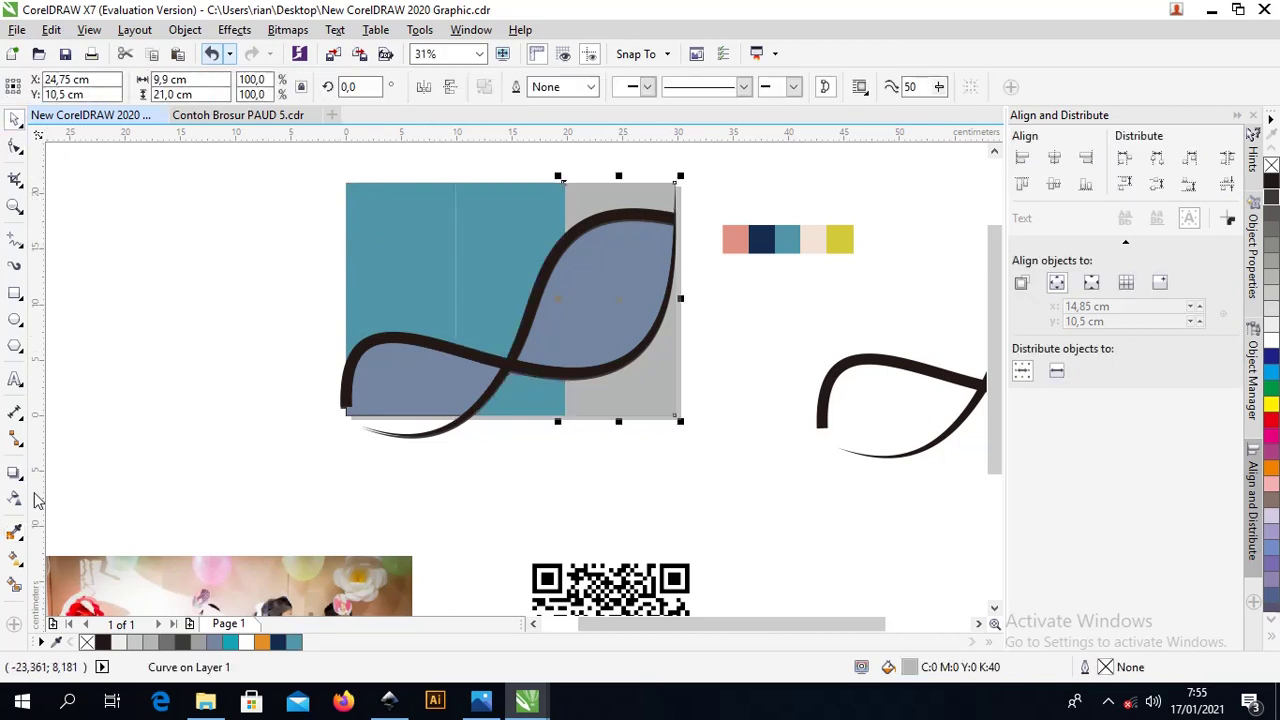
left_click(15, 531)
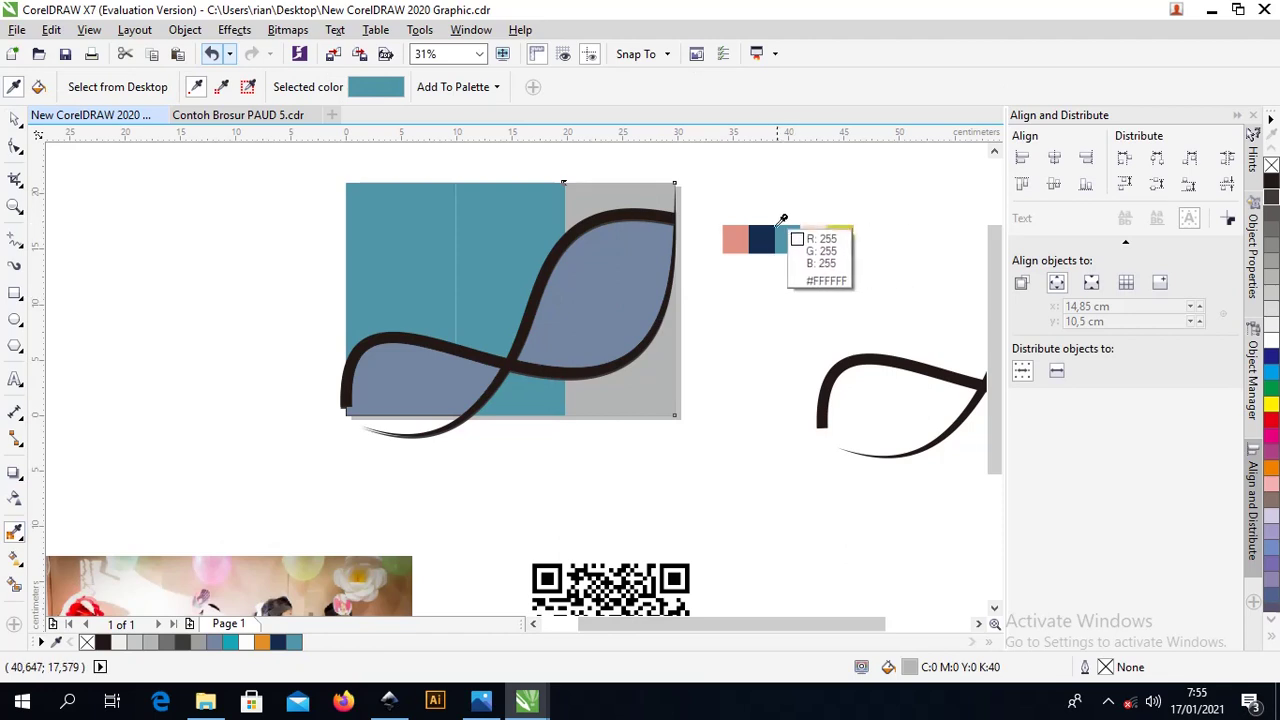
left_click(814, 239)
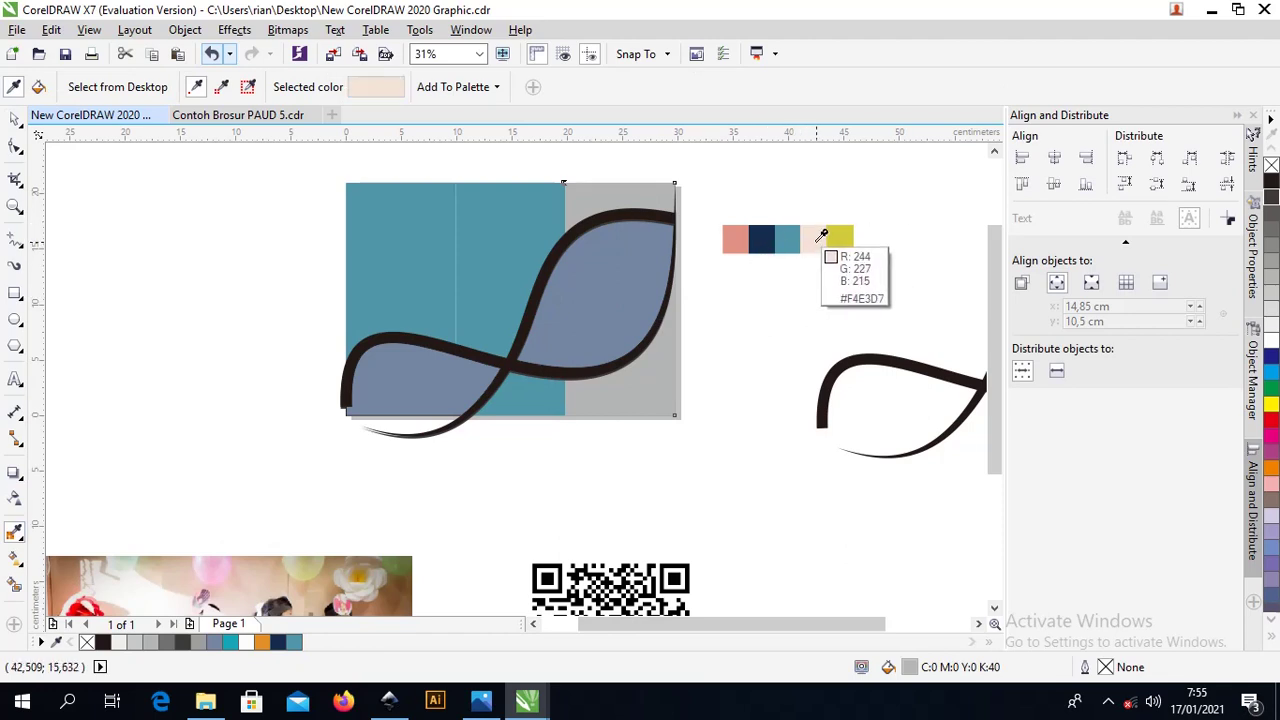
left_click(610, 195)
left_click(21, 128)
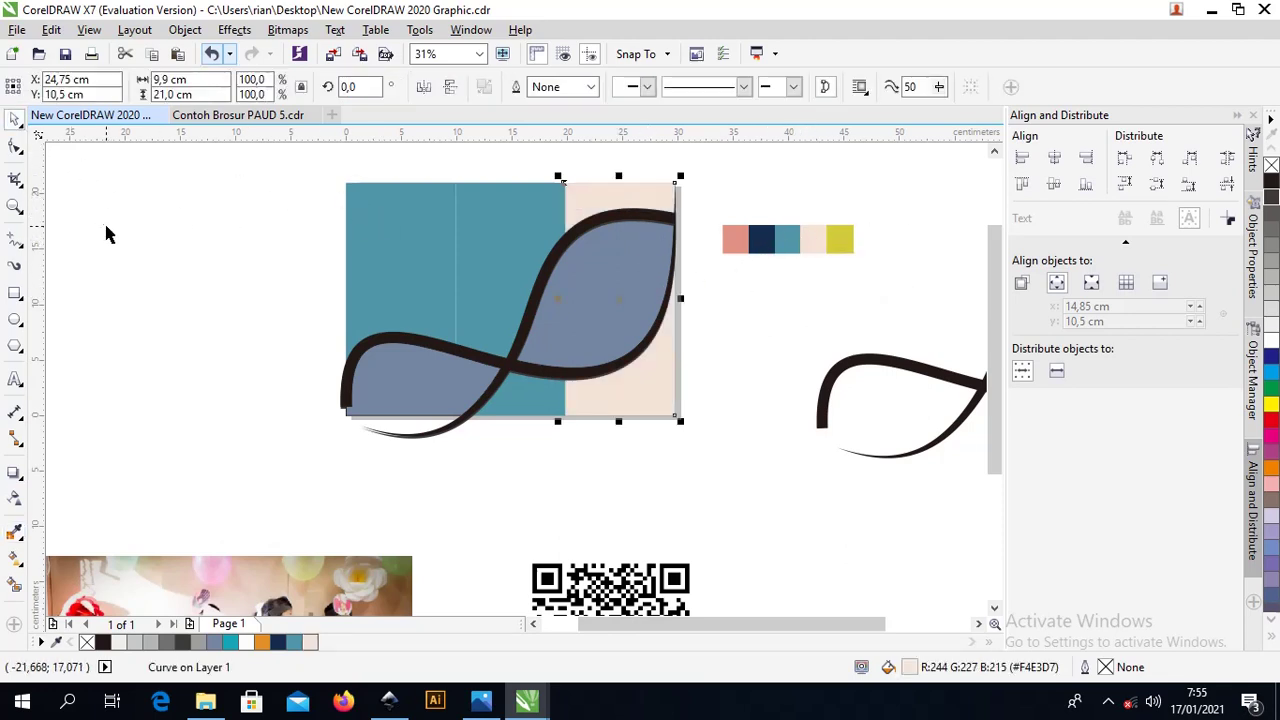
Fill the black welded wave over the panels with the palette bitmap's navy #142D4C, keeping its position
left_click(607, 280)
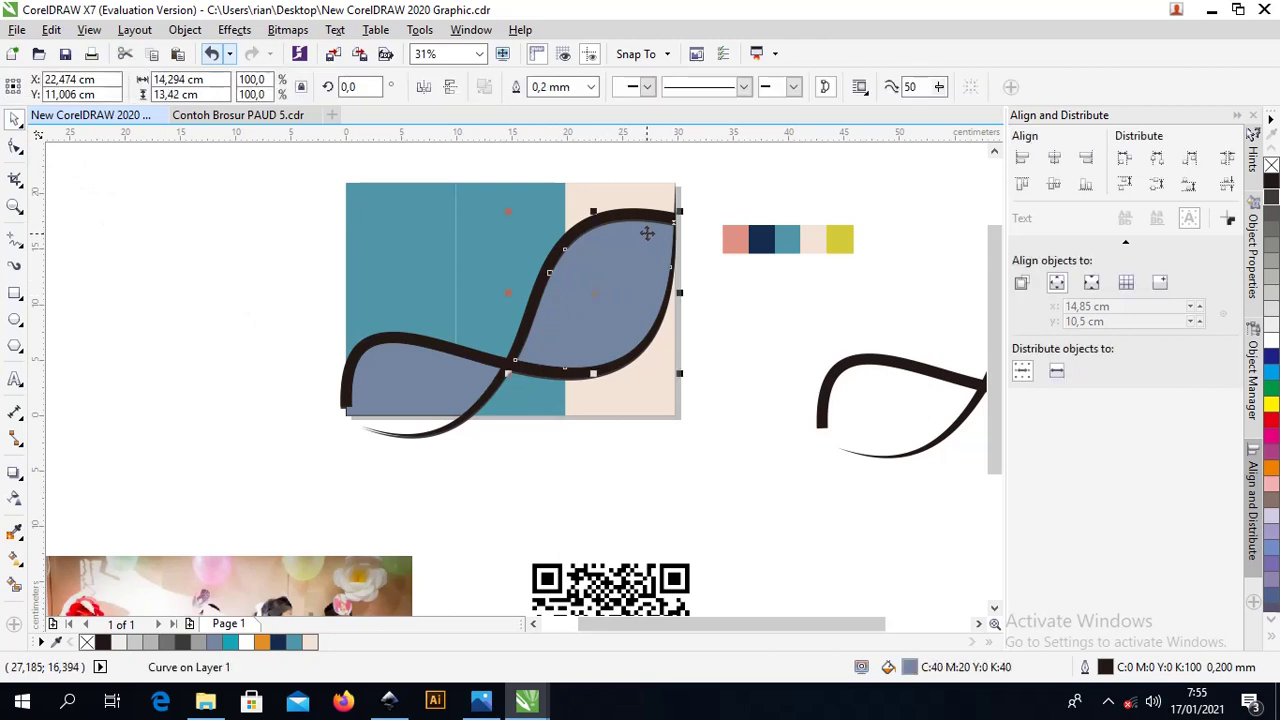
left_click(730, 283)
left_click(633, 218)
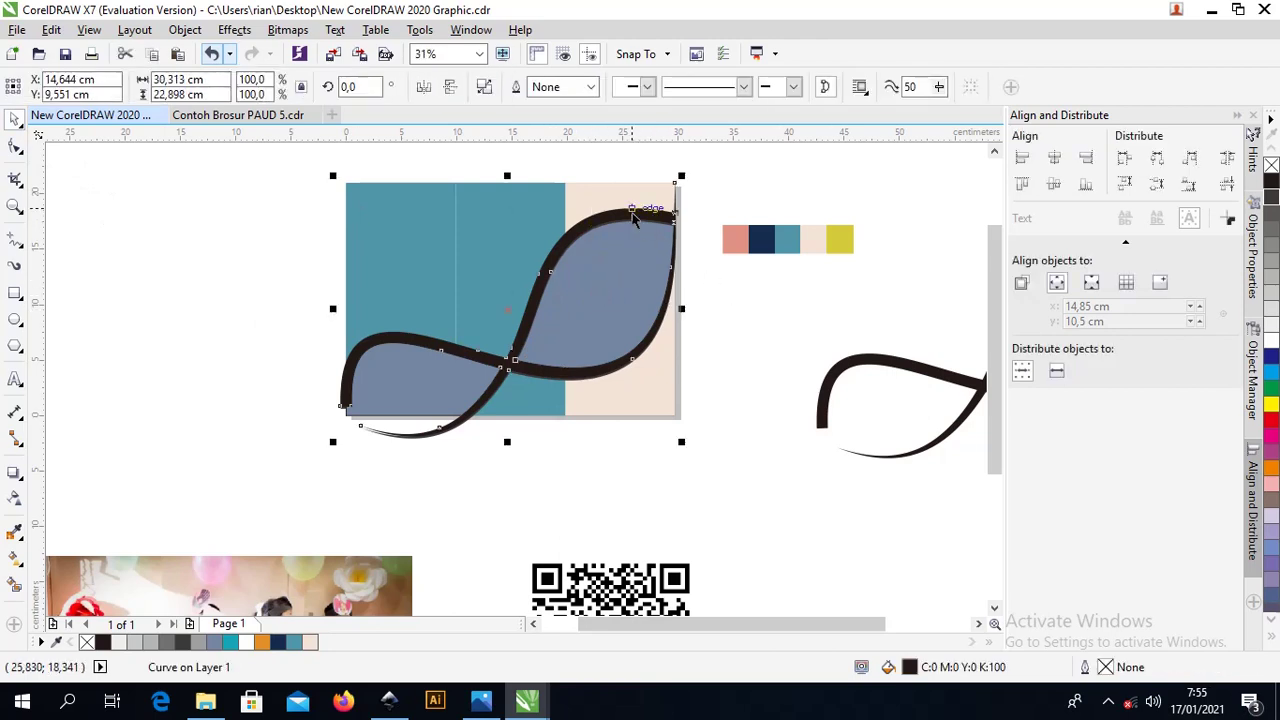
left_click_drag(633, 218, 636, 228)
key("ctrl+z")
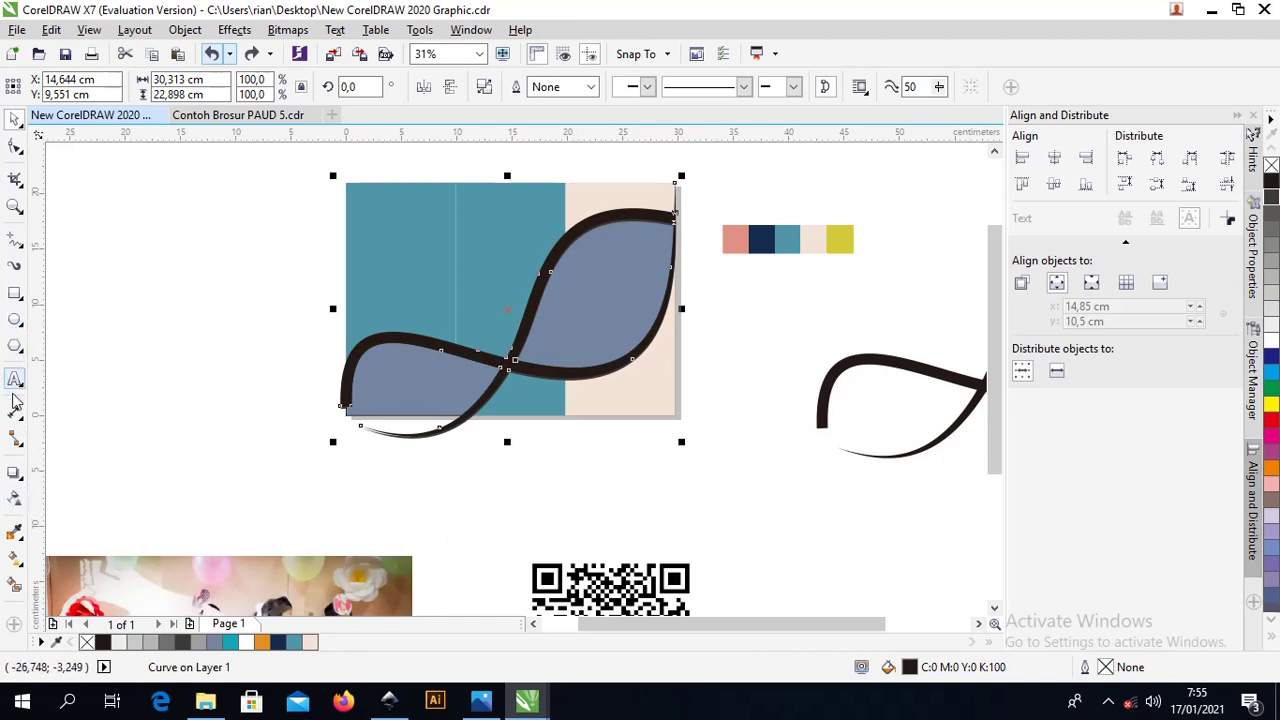
left_click(15, 532)
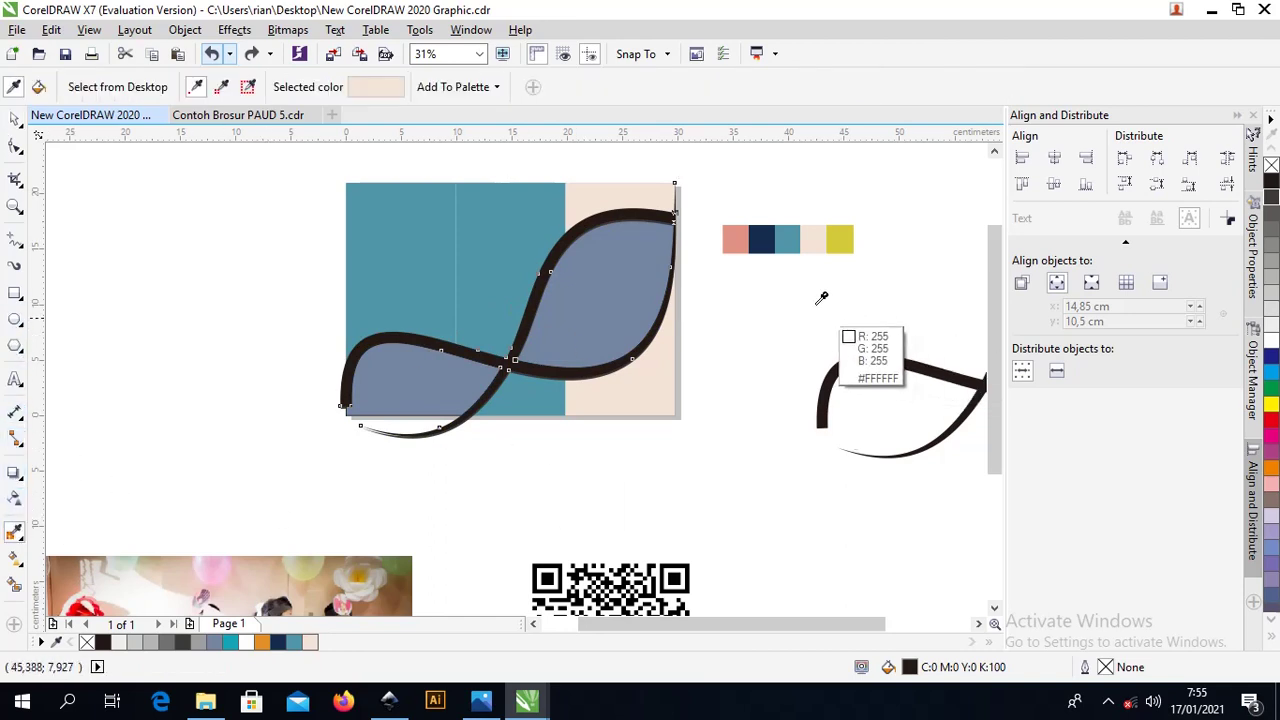
left_click(762, 240)
left_click(562, 233)
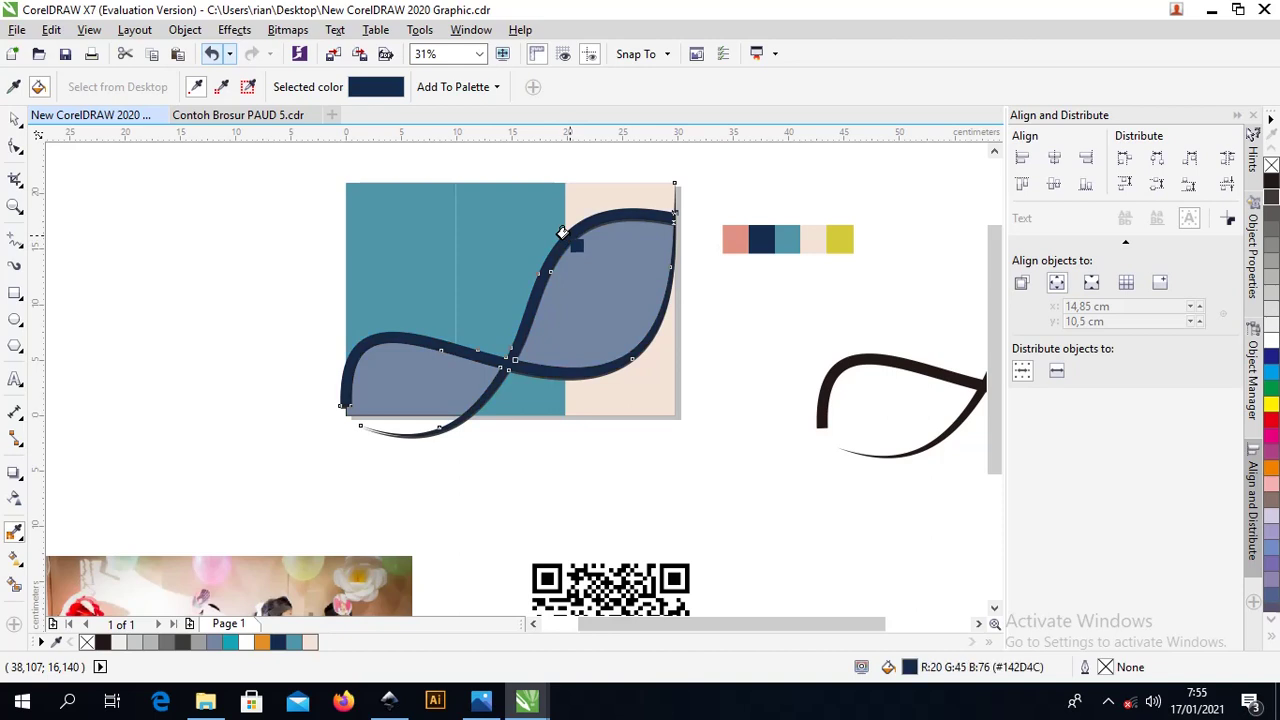
left_click(15, 120)
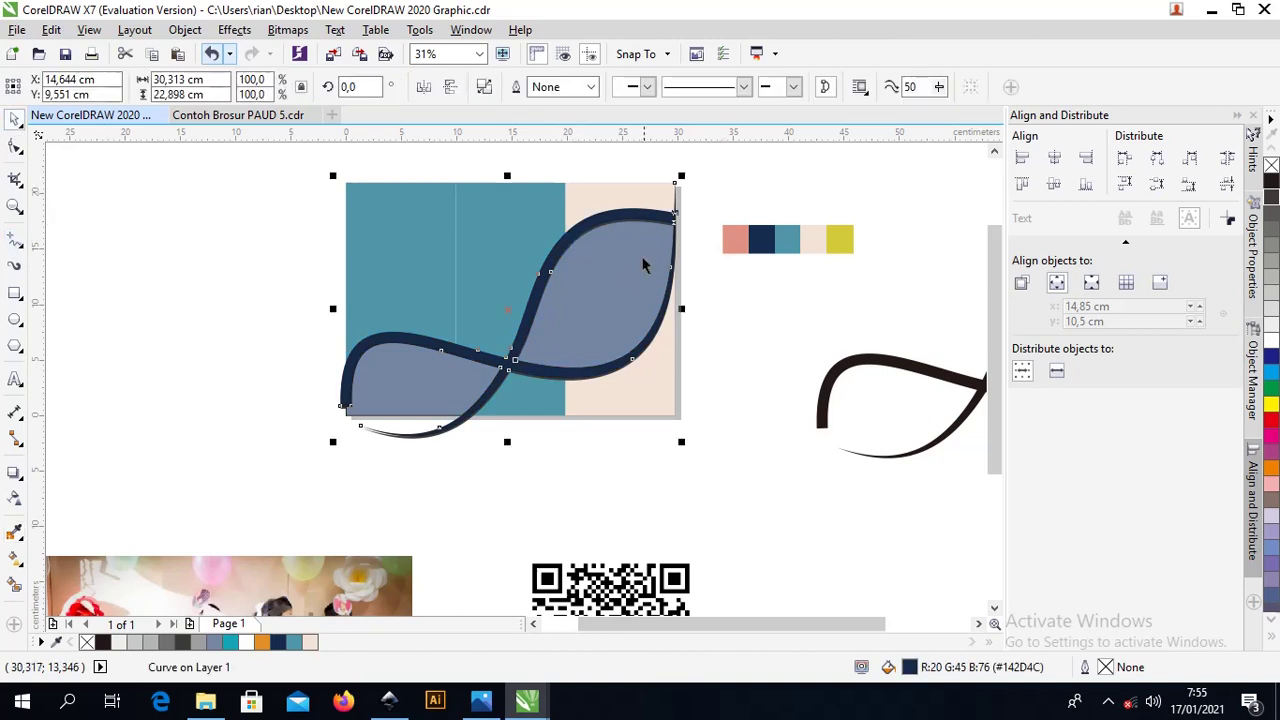
Fill the offset 90% Black wave copy behind the navy wave with the palette bitmap's yellow #D4CA3A
scroll(651, 263, "up", 4)
left_click(851, 265)
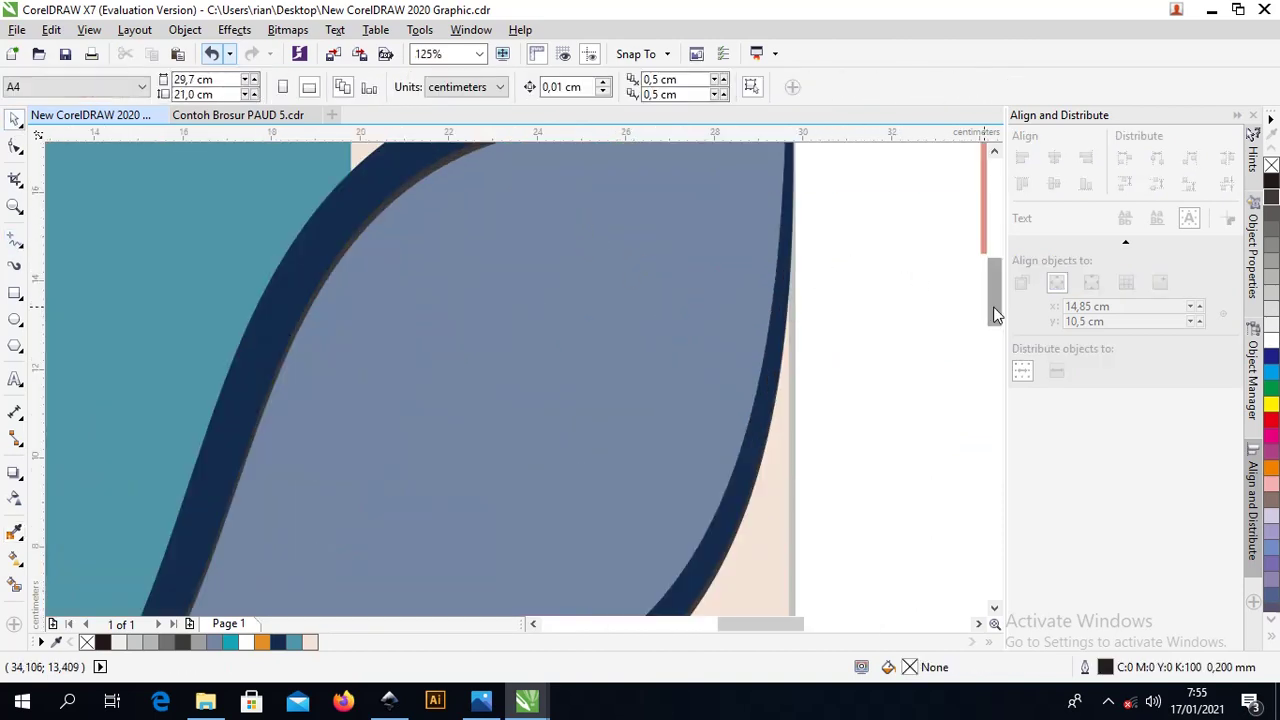
scroll(880, 305, "up", 3)
left_click(494, 376)
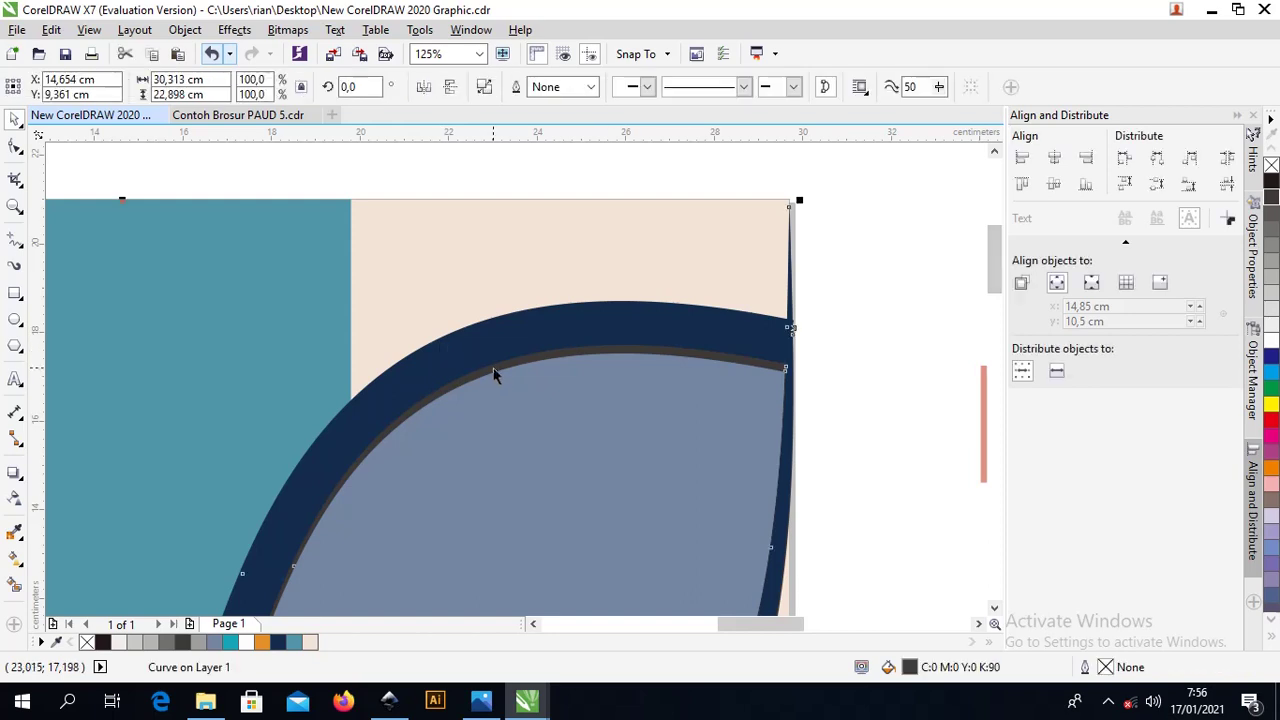
scroll(494, 374, "down", 4)
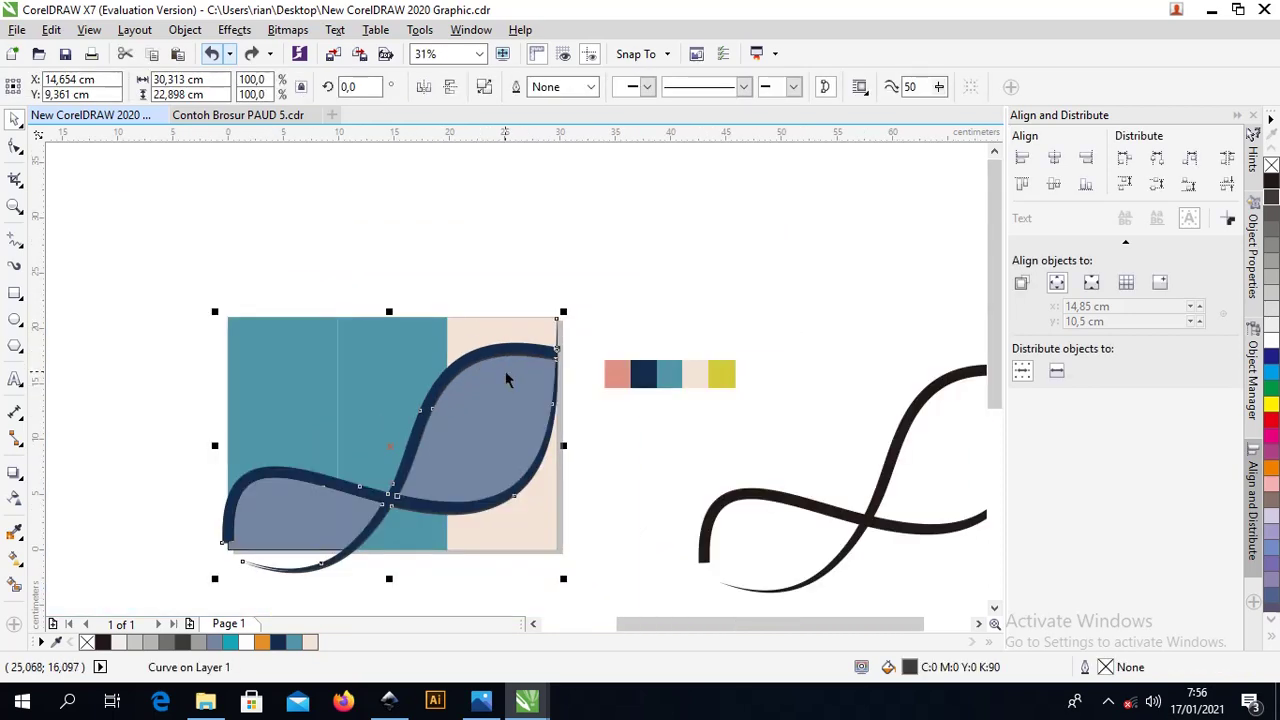
scroll(478, 364, "up", 2)
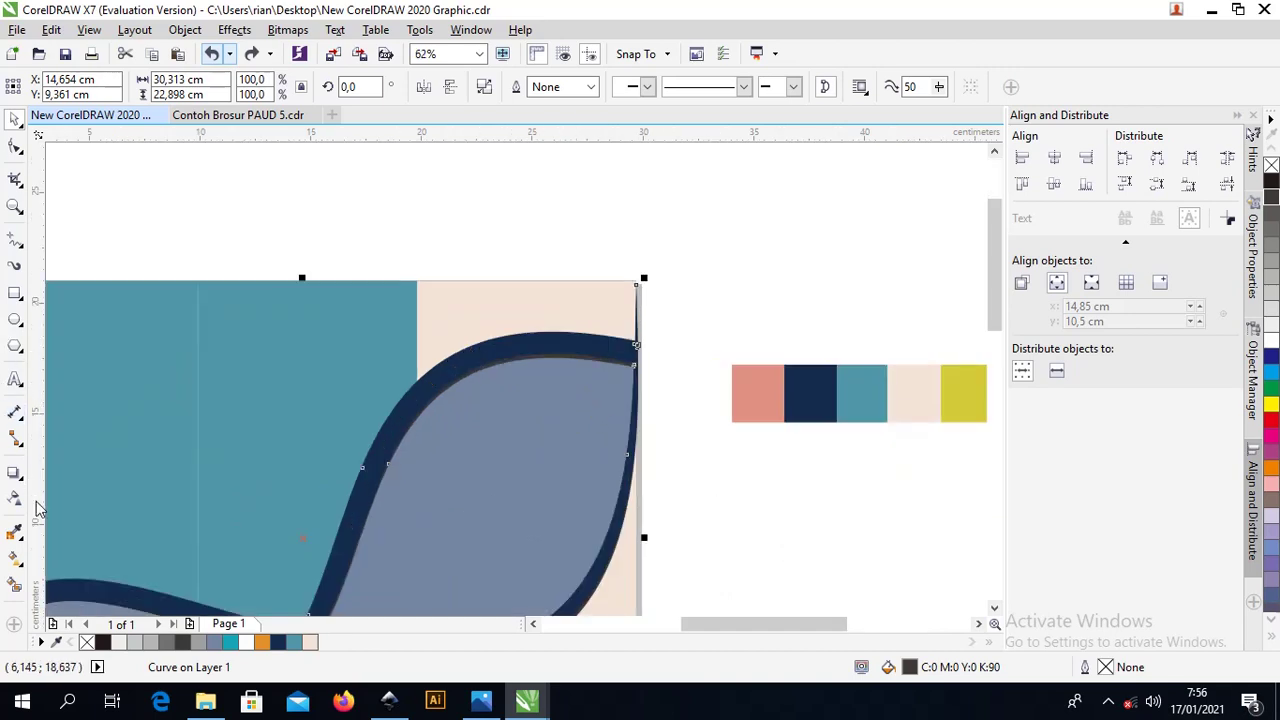
left_click(15, 533)
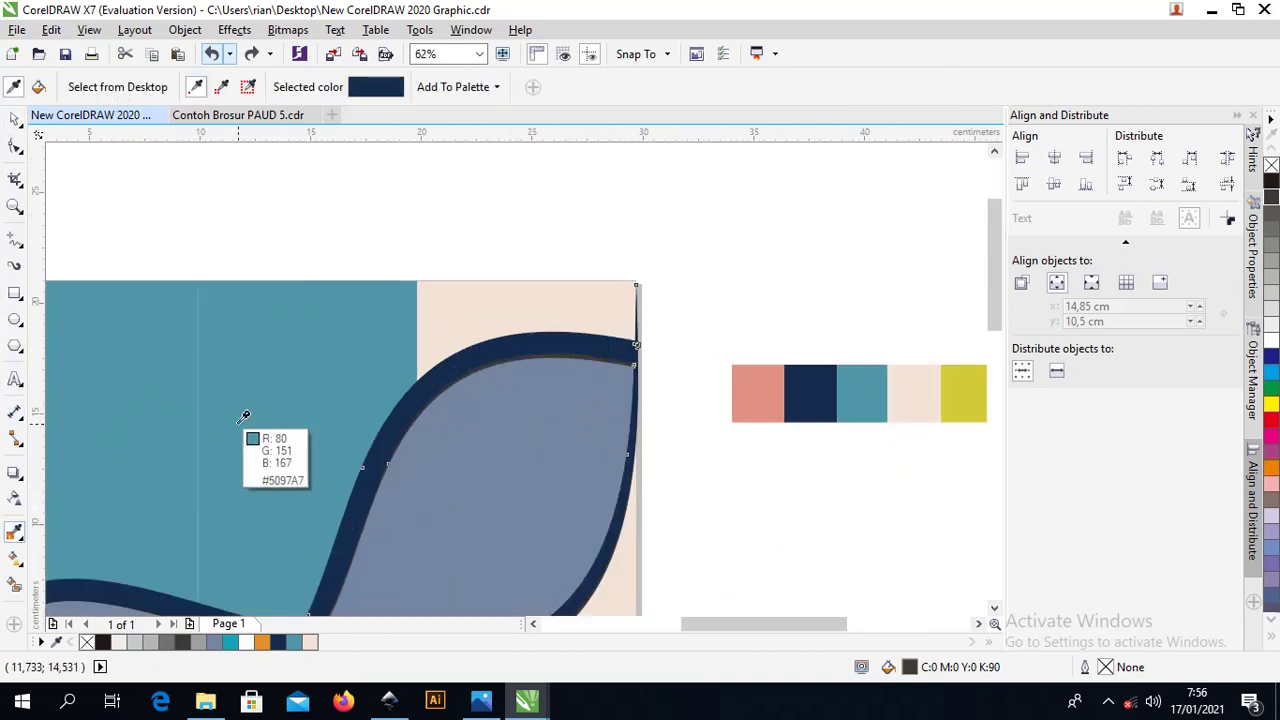
scroll(250, 430, "down", 2)
left_click(614, 406)
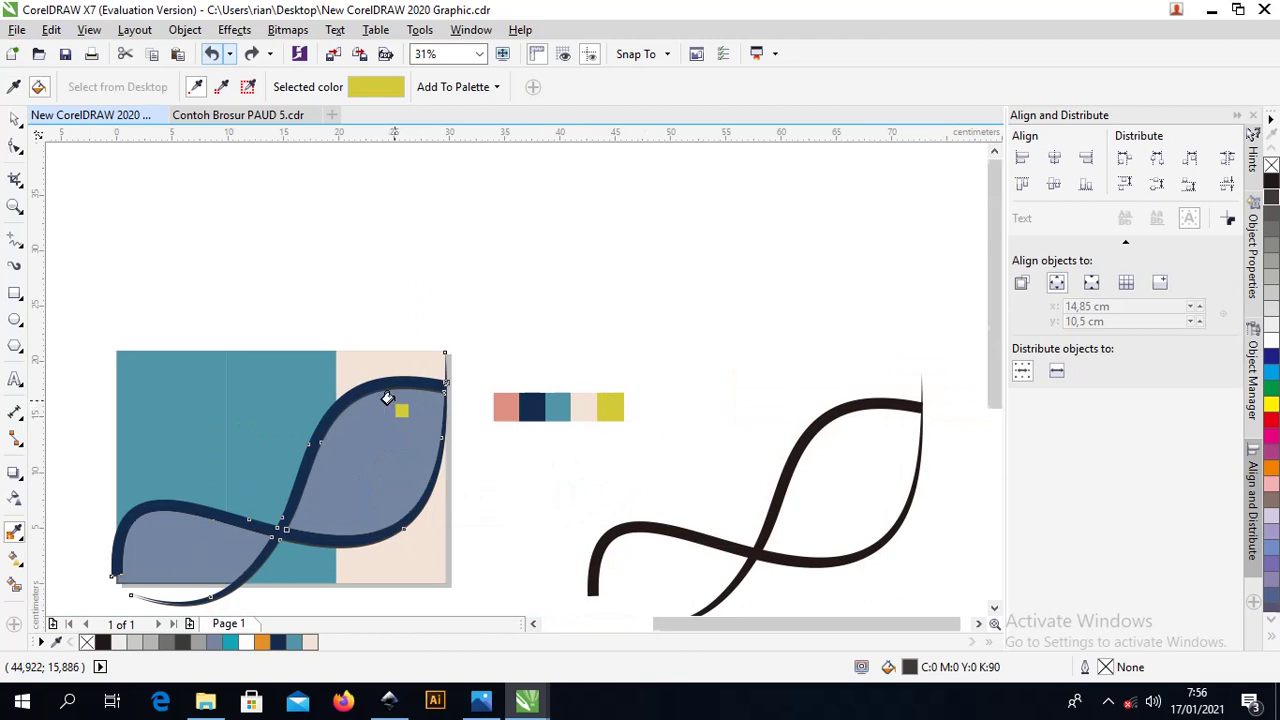
scroll(420, 390, "up", 8)
left_click(380, 200)
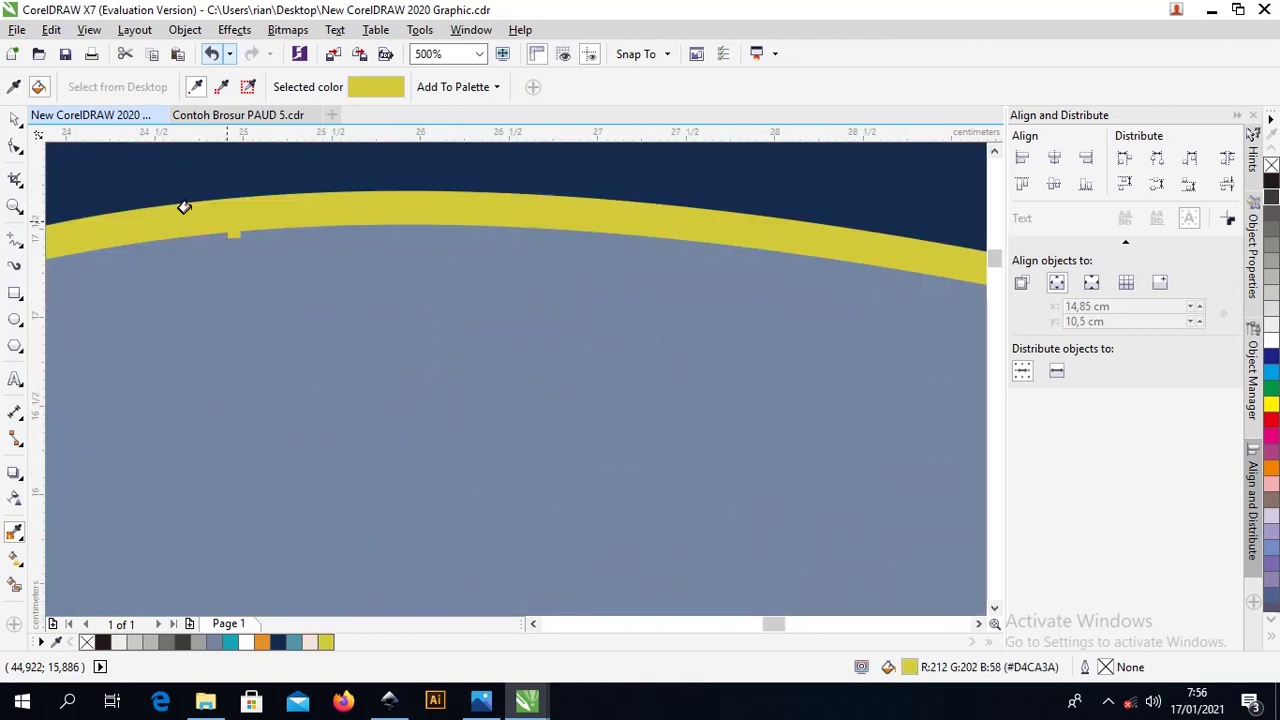
left_click(15, 118)
scroll(429, 370, "down", 6)
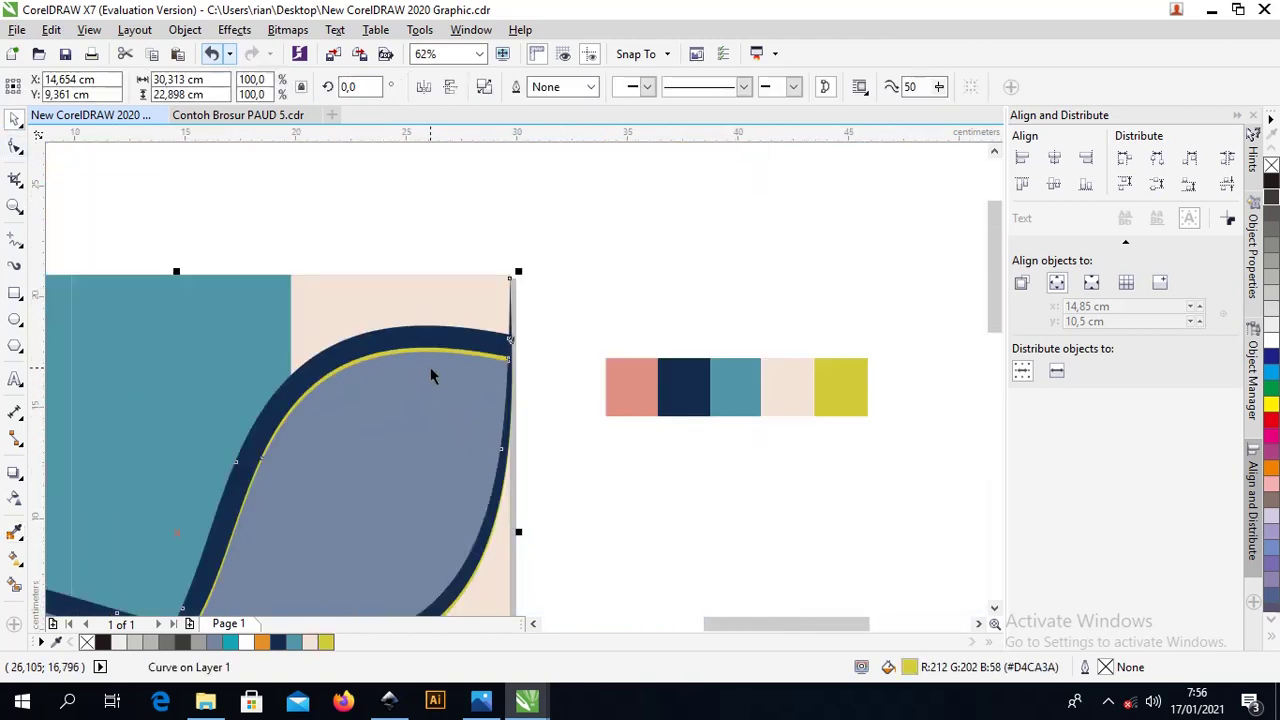
Place a copy of the larger loop fill at X 48.374 cm, Y 11.083 cm, and a copy of the smaller one beyond the page's upper left corner
left_click(584, 321)
scroll(578, 320, "down", 3)
scroll(478, 420, "up", 2)
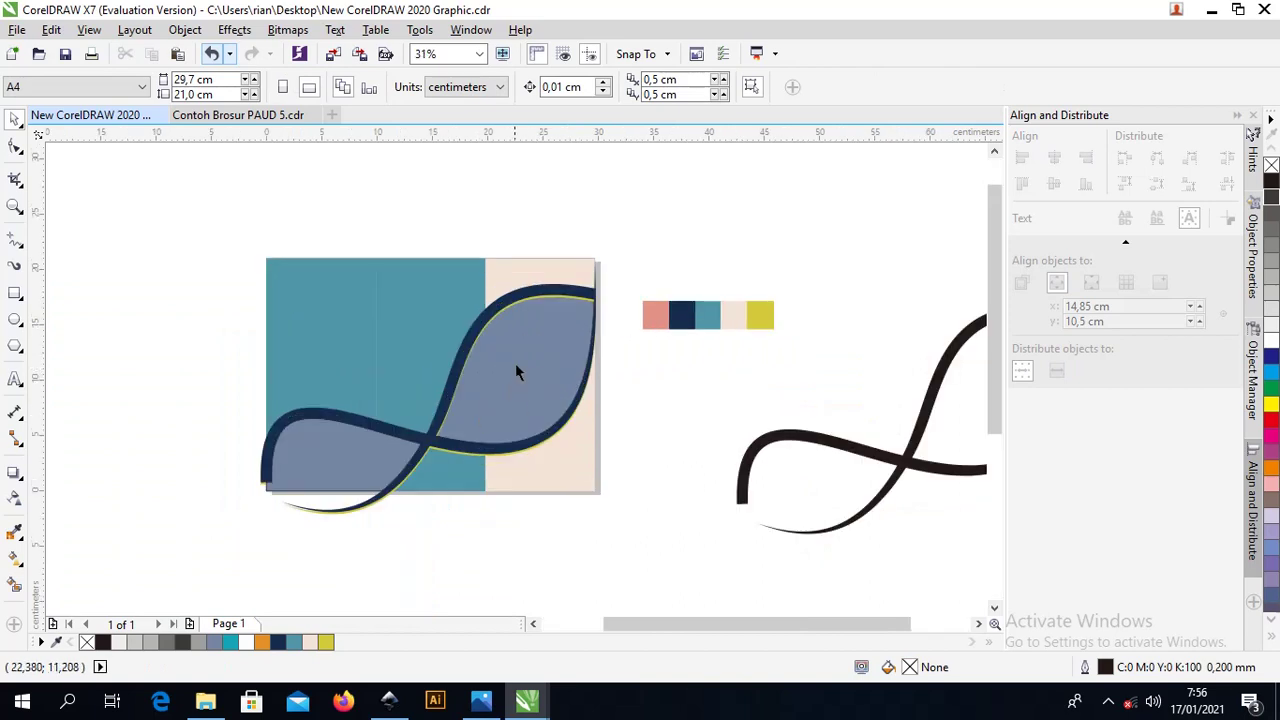
scroll(515, 365, "up", 2)
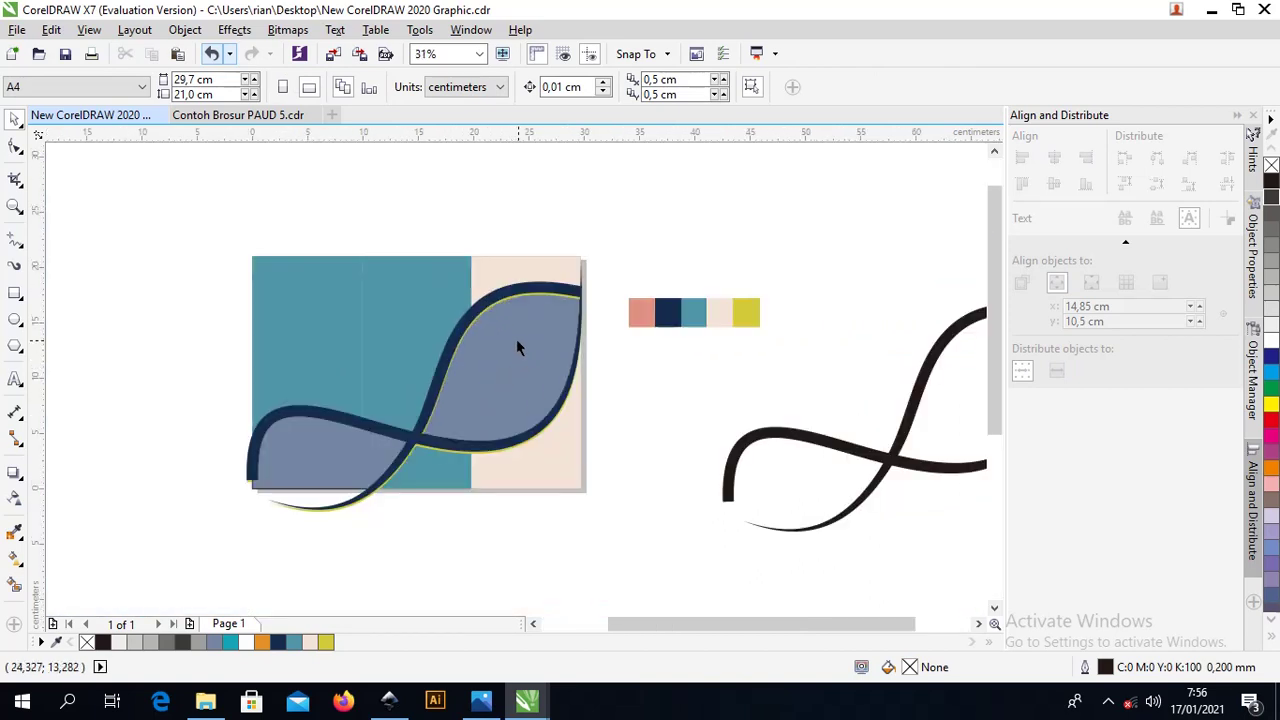
left_click(515, 346)
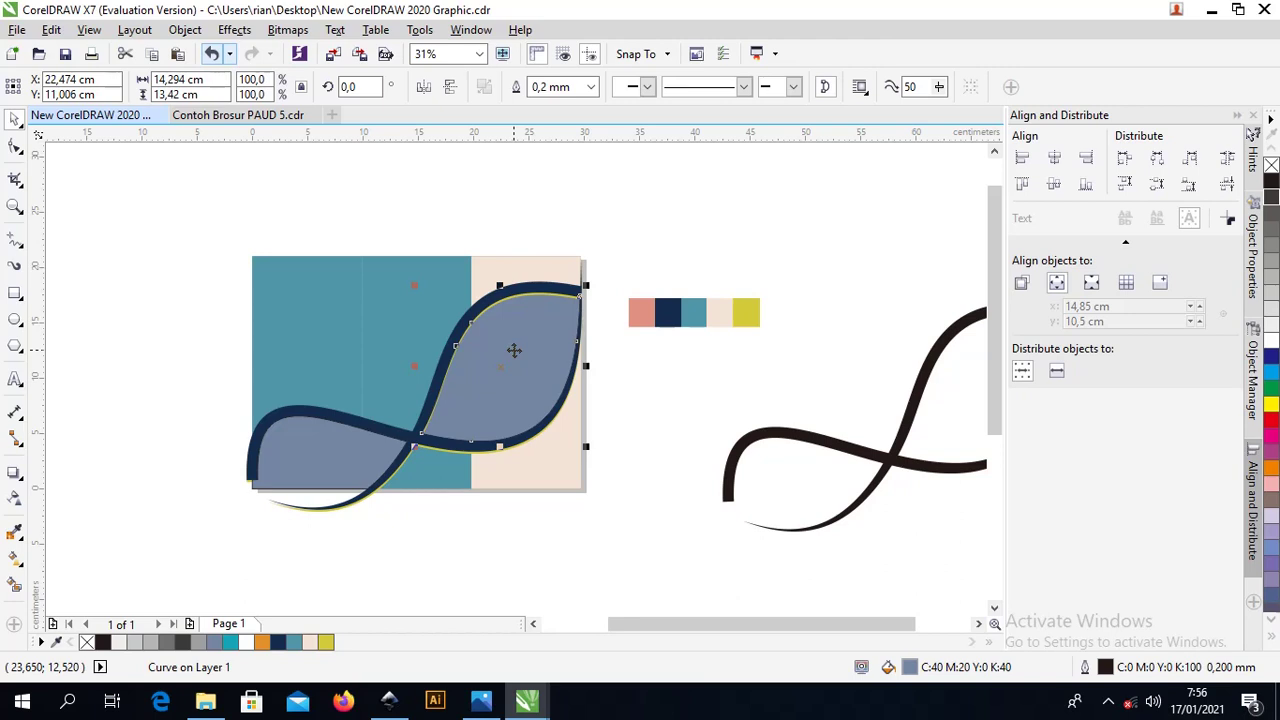
left_click_drag(514, 350, 769, 361)
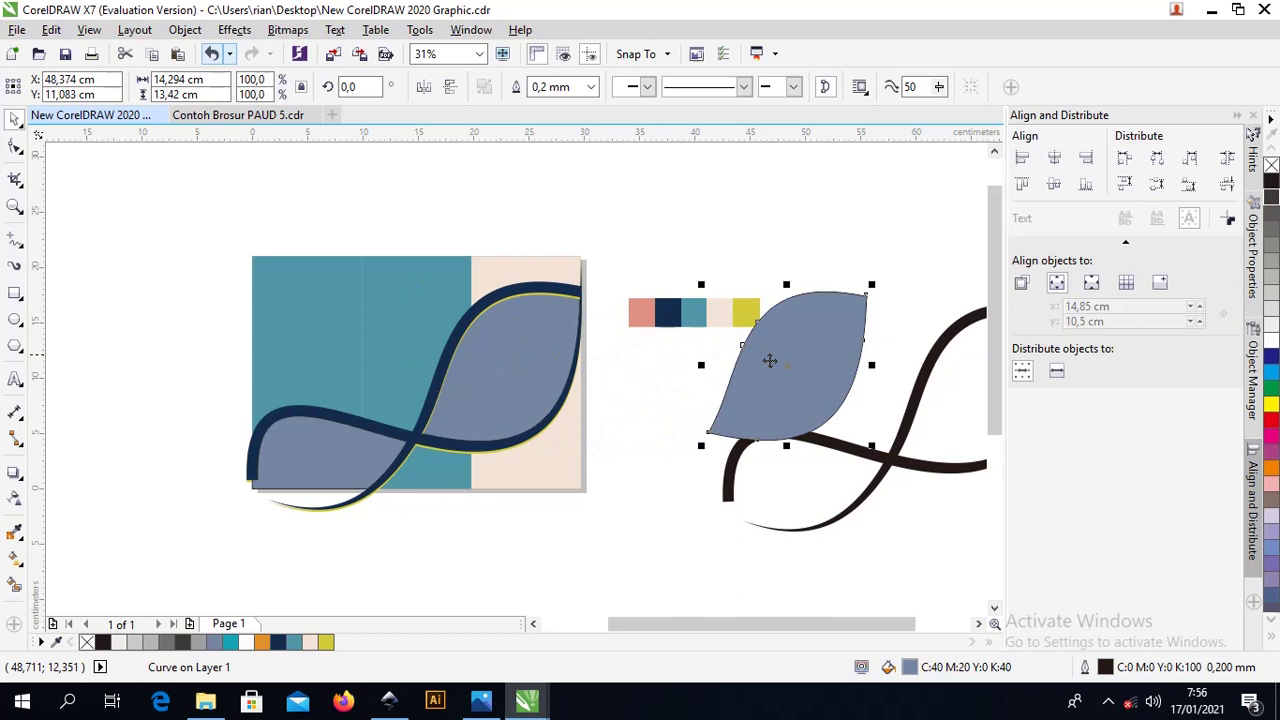
left_click(304, 474)
left_click_drag(301, 462, 206, 217)
Fill the larger loop on the page with the salmon #DF9283 sampled from the palette bitmap
left_click(504, 334)
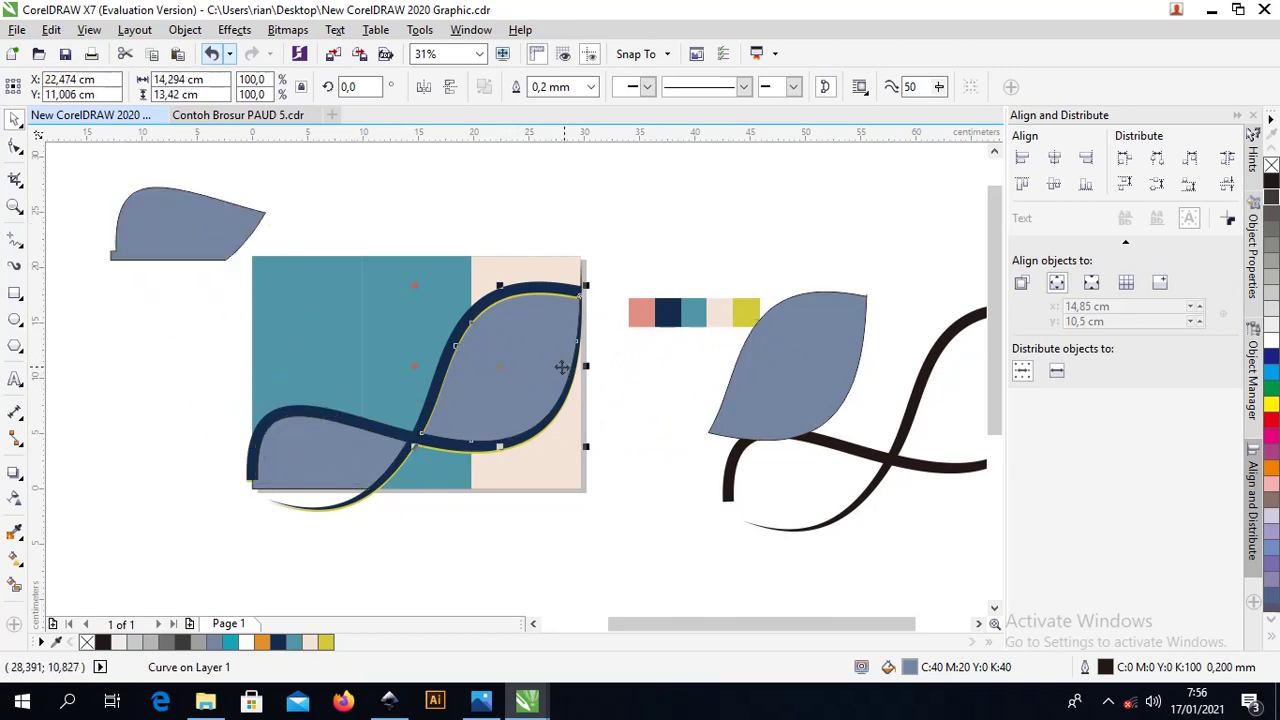
left_click(15, 533)
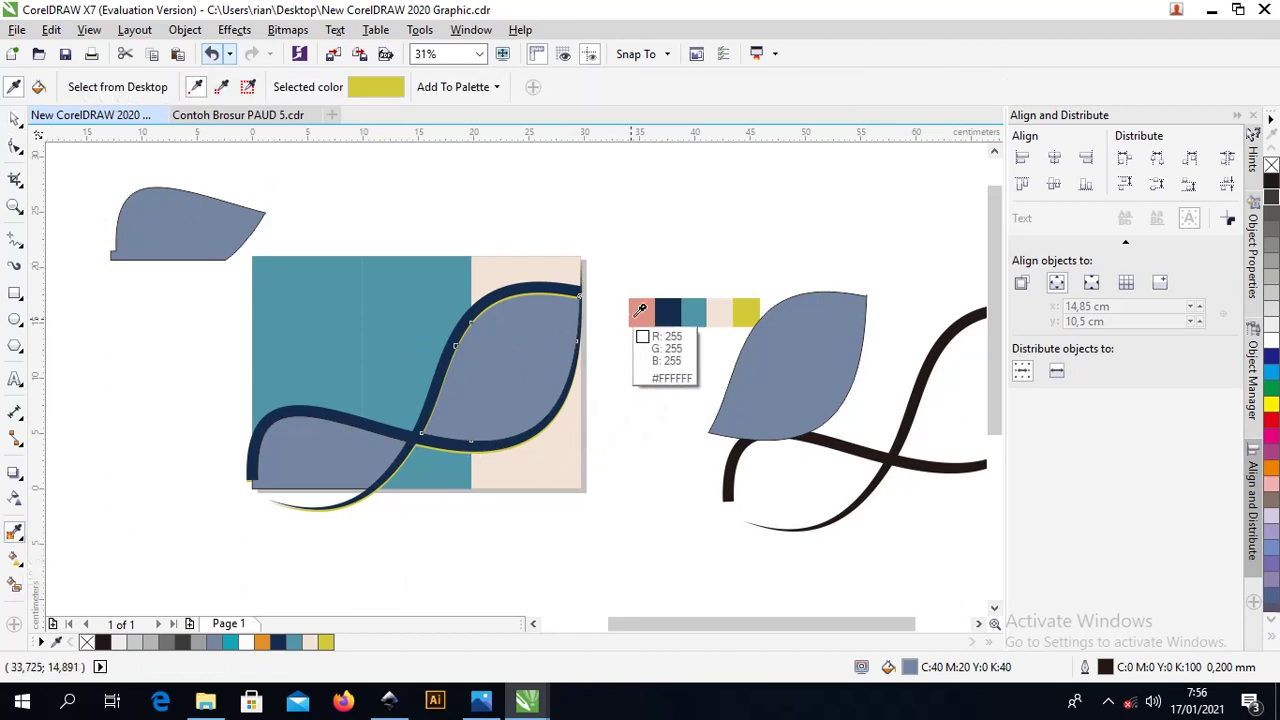
left_click(640, 311)
left_click(486, 337)
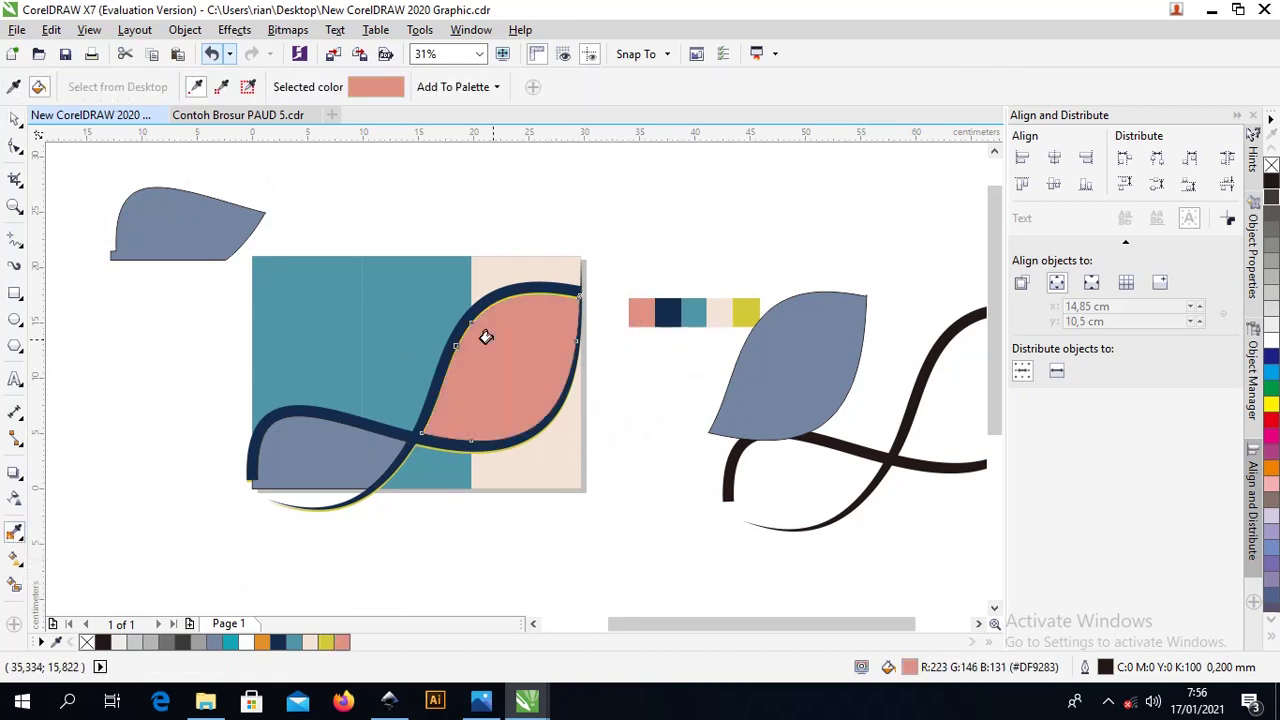
left_click(15, 118)
left_click(380, 200)
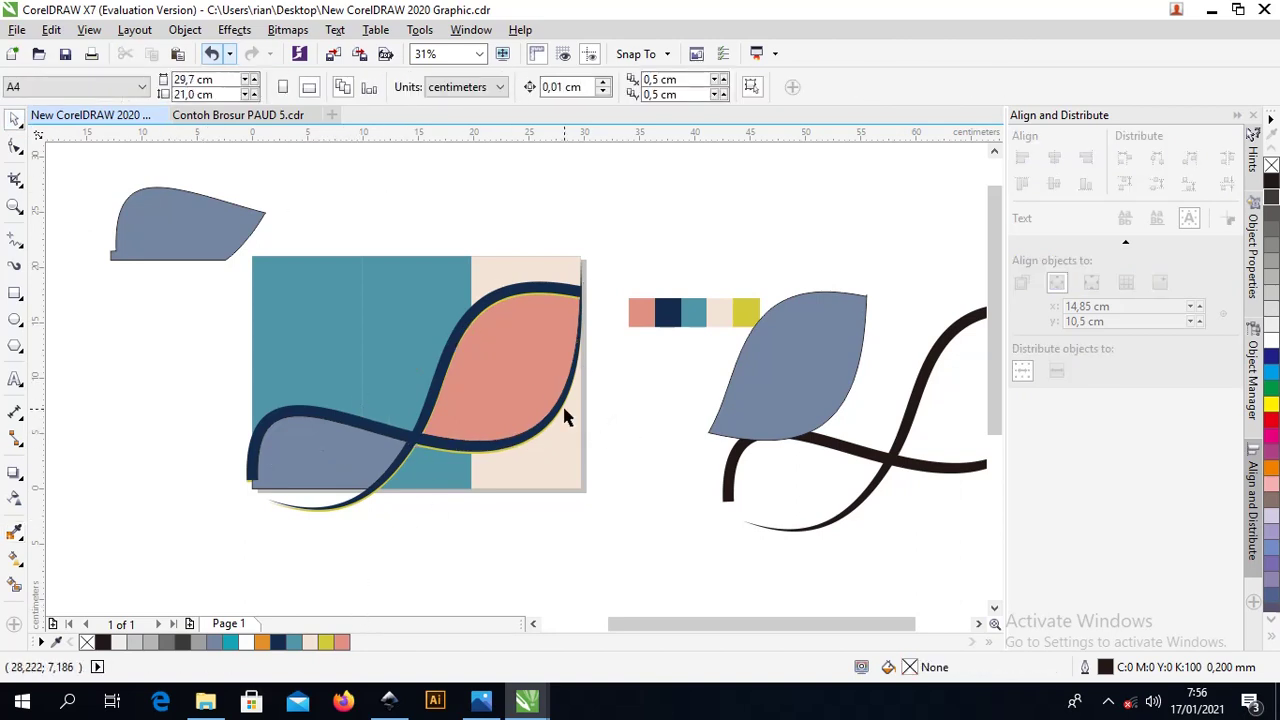
Move the children's group photo from below the page to the empty area left of it
scroll(441, 517, "down", 2)
left_click_drag(362, 578, 300, 463)
left_click(460, 570)
scroll(460, 570, "up", 1)
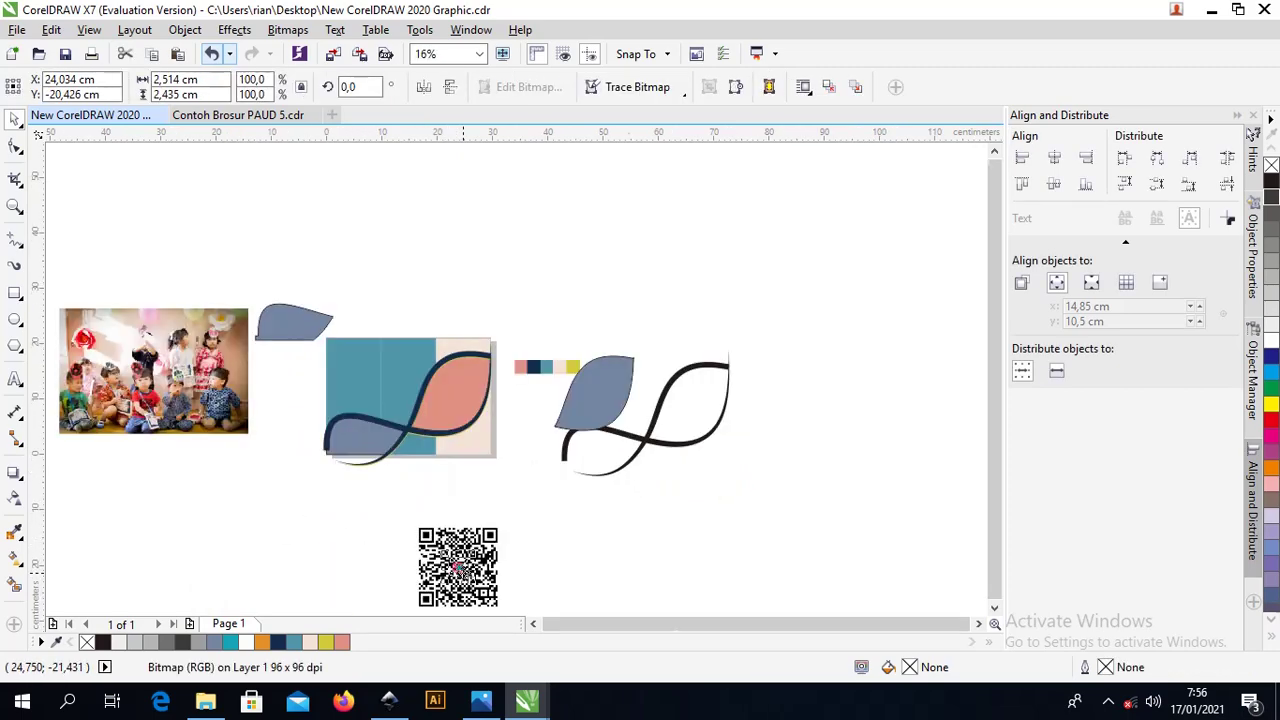
Move the children's group photo beside the brochure's lower edge and PowerClip it inside the small separate leaf shape
left_click_drag(140, 355, 245, 461)
scroll(229, 412, "up", 2)
scroll(229, 412, "down", 2)
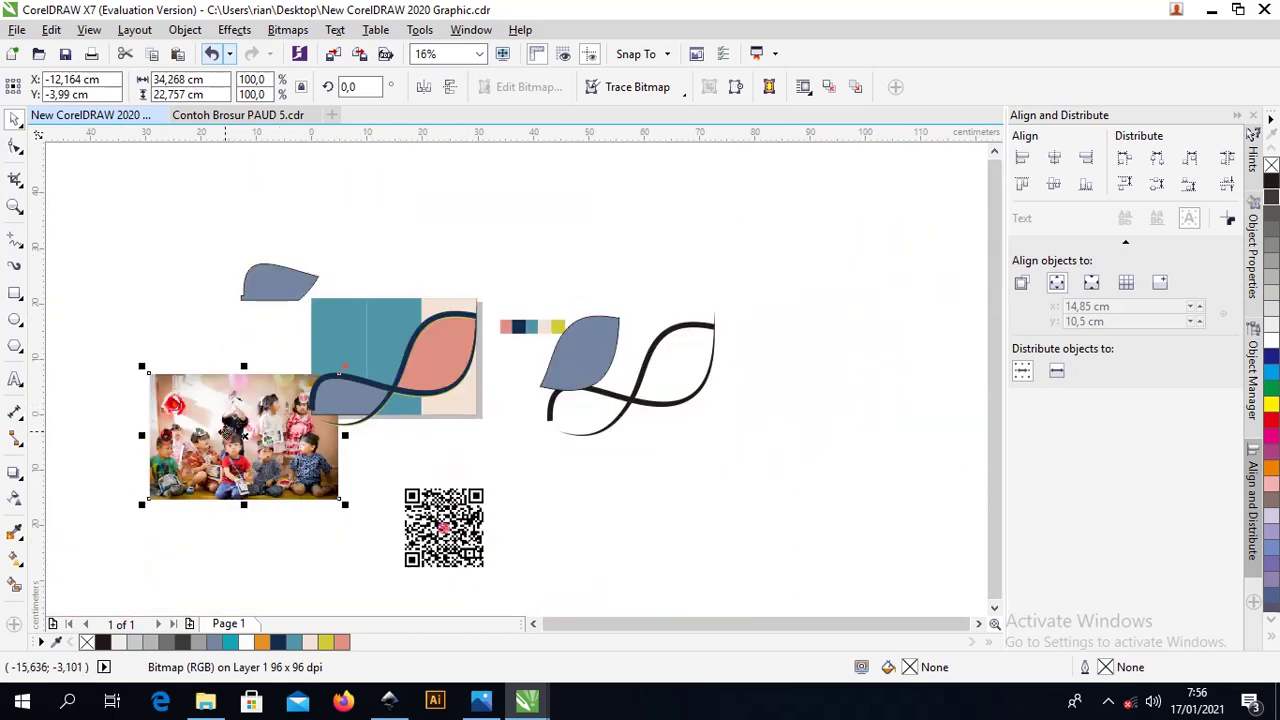
right_click(228, 414)
left_click(290, 184)
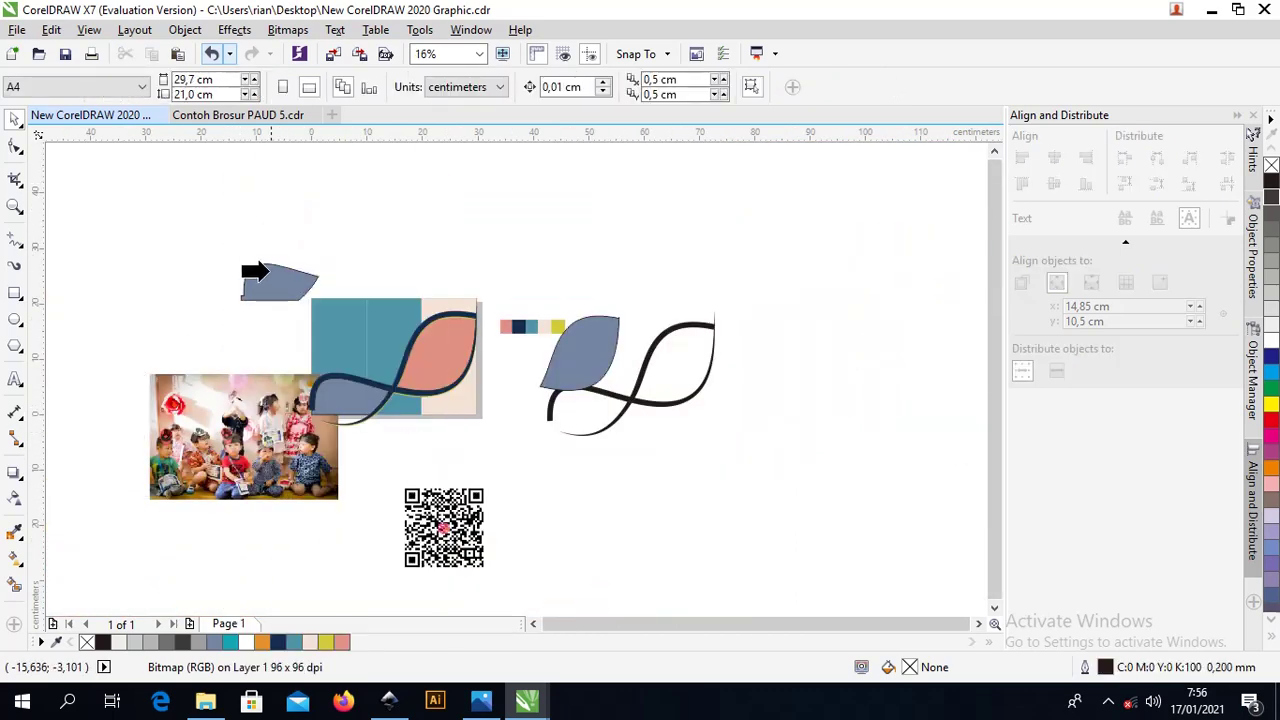
left_click(276, 279)
Fit the group photo with Fill Frame Proportionally and remove the outline of its leaf-shaped frame
scroll(276, 279, "up", 2)
right_click(272, 290)
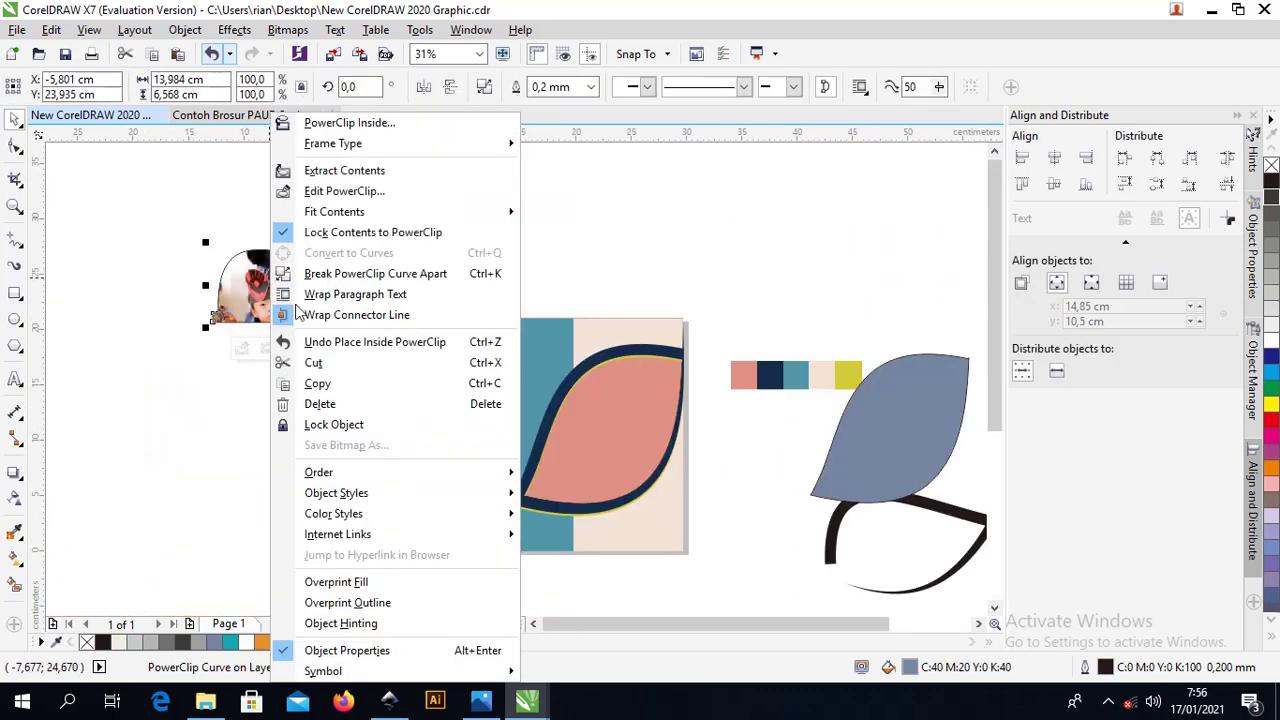
mouse_move(390, 213)
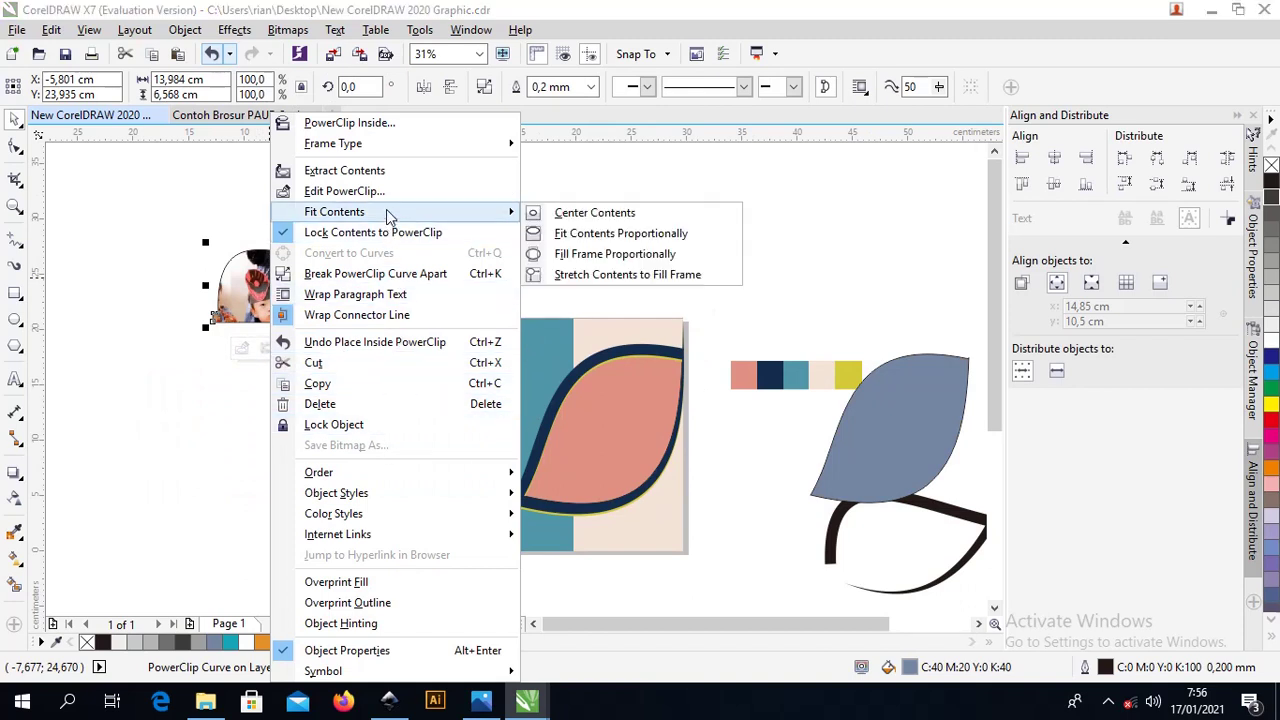
left_click(615, 254)
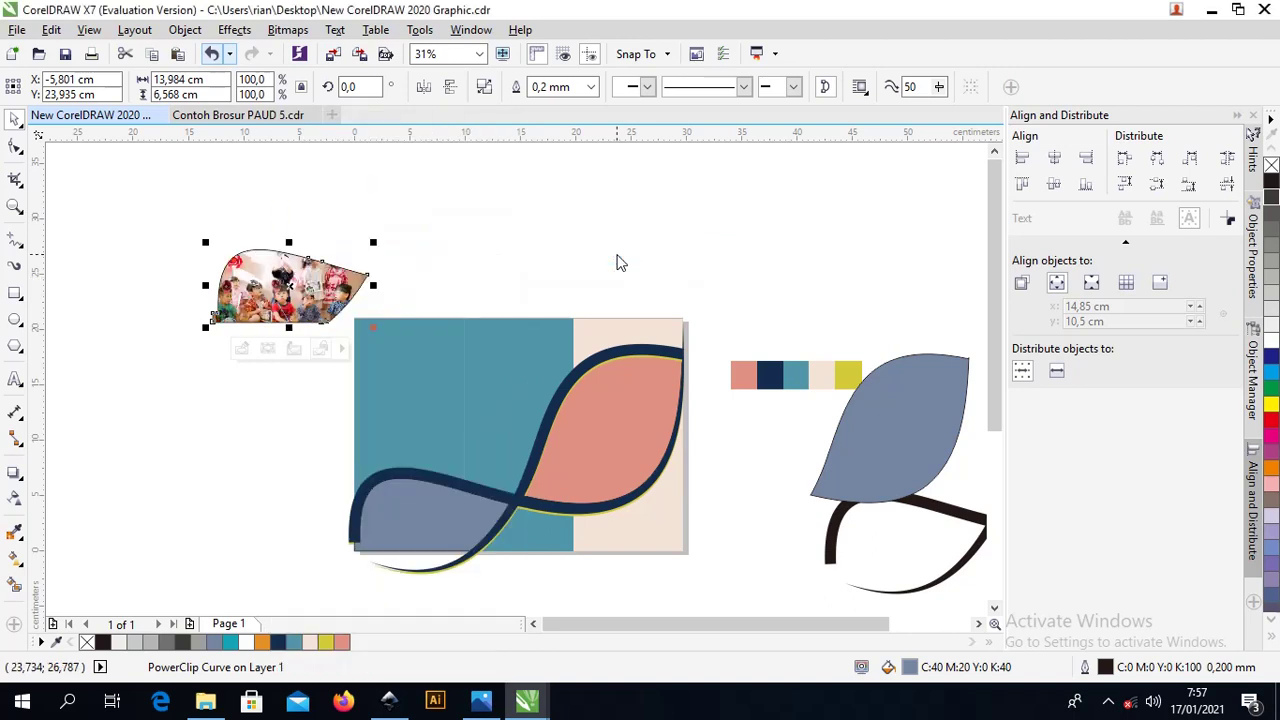
left_click(285, 286)
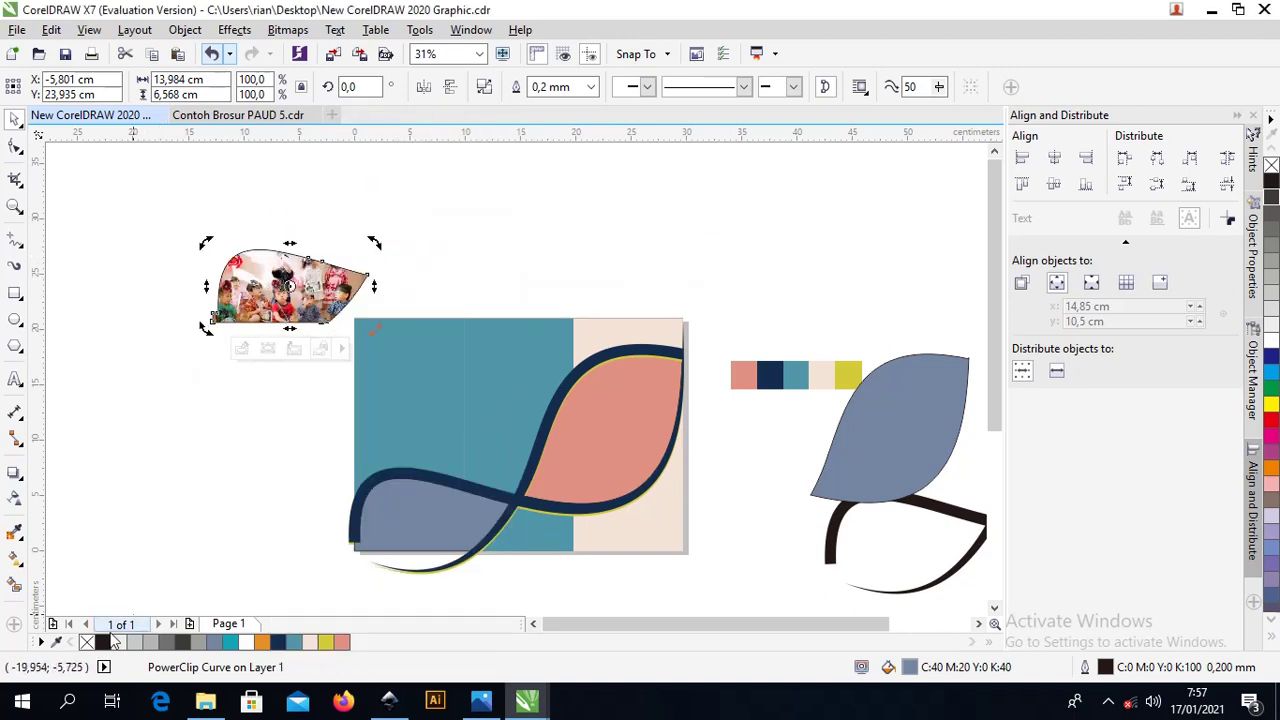
right_click(86, 642)
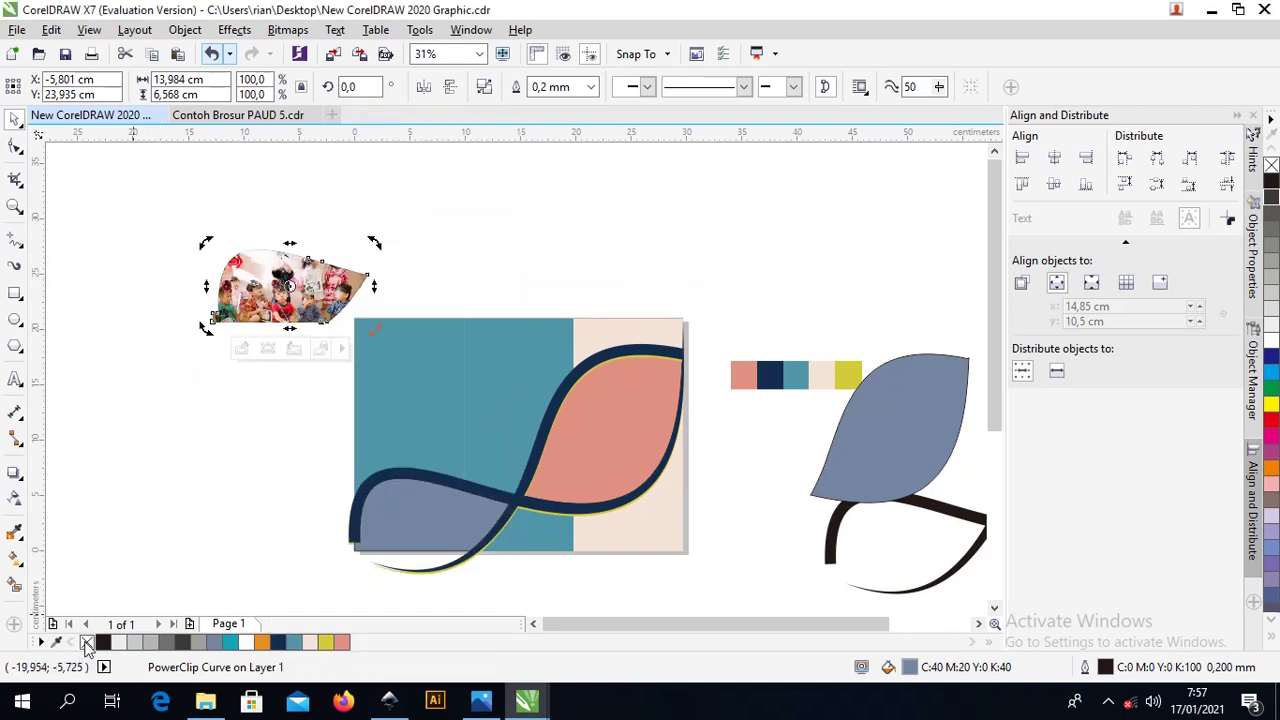
Align the clipped group photo centrally on the blue-grey shape in the brochure's lower loop, horizontally and vertically
left_click(406, 514, "shift")
key("c")
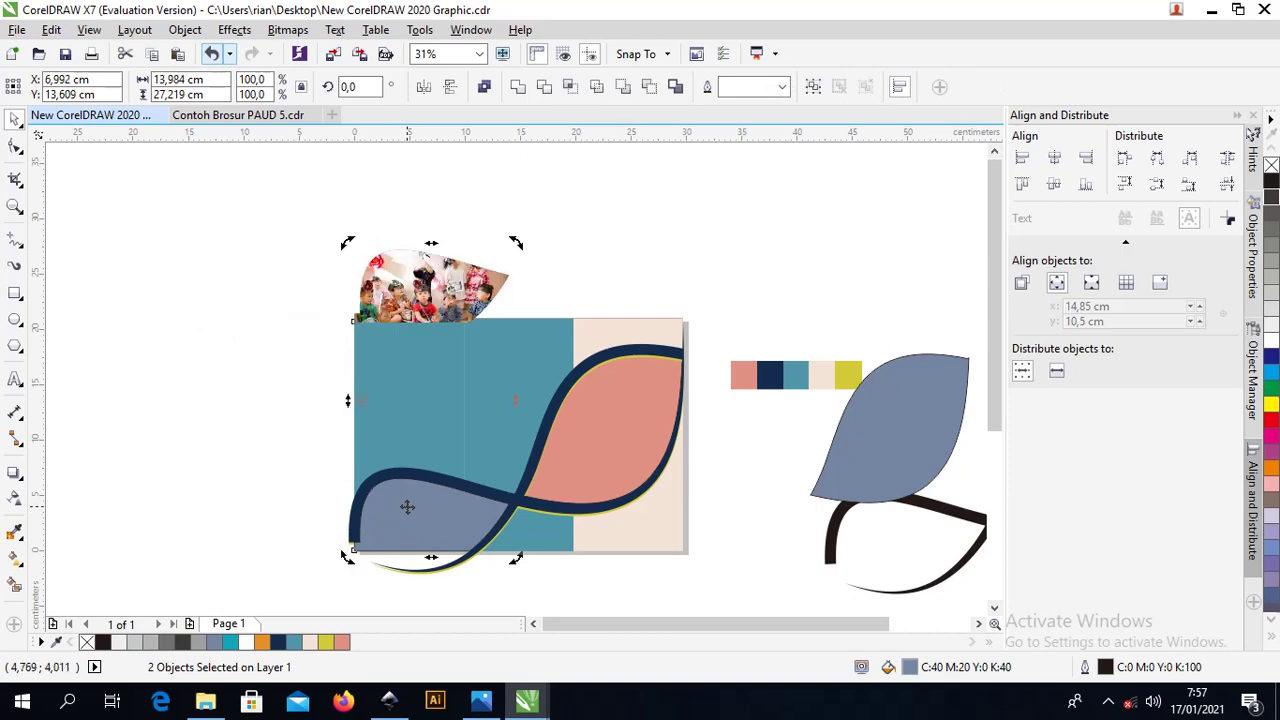
key("e")
left_click(451, 237)
Switch to File Explorer, open the Model folder and import the Model Brosur image into the CorelDRAW document
left_click(603, 476)
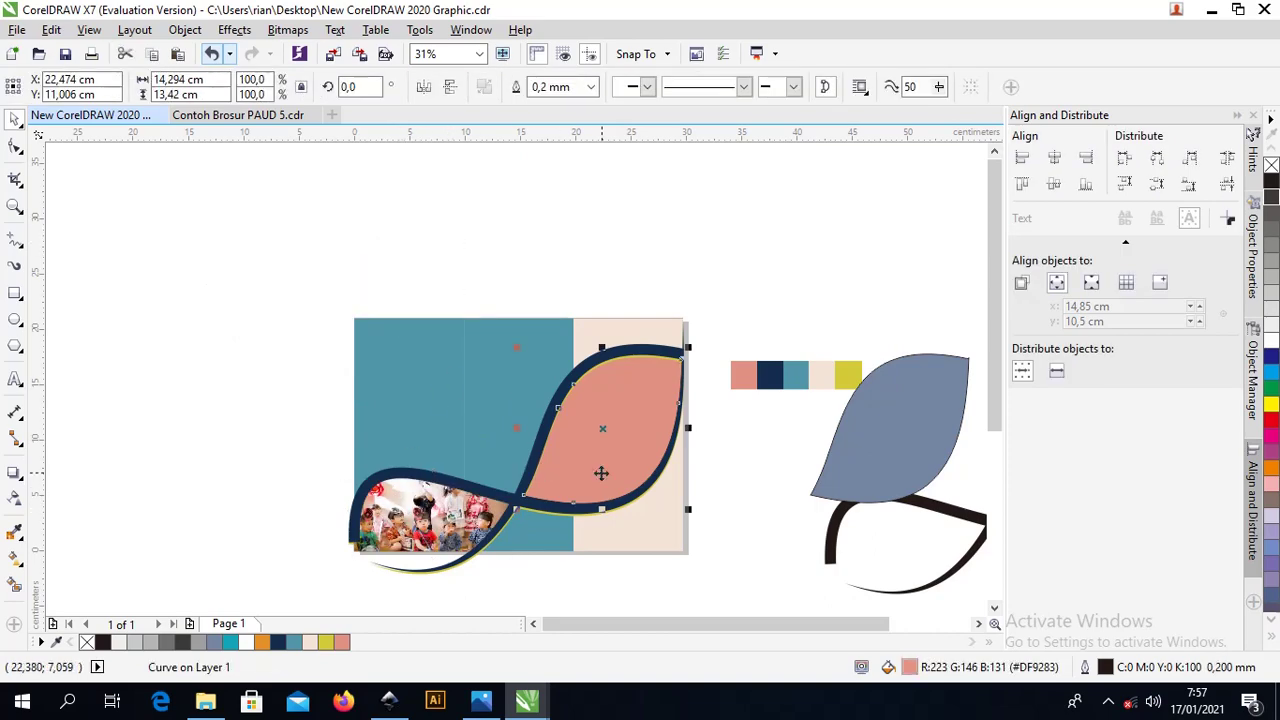
left_click(207, 703)
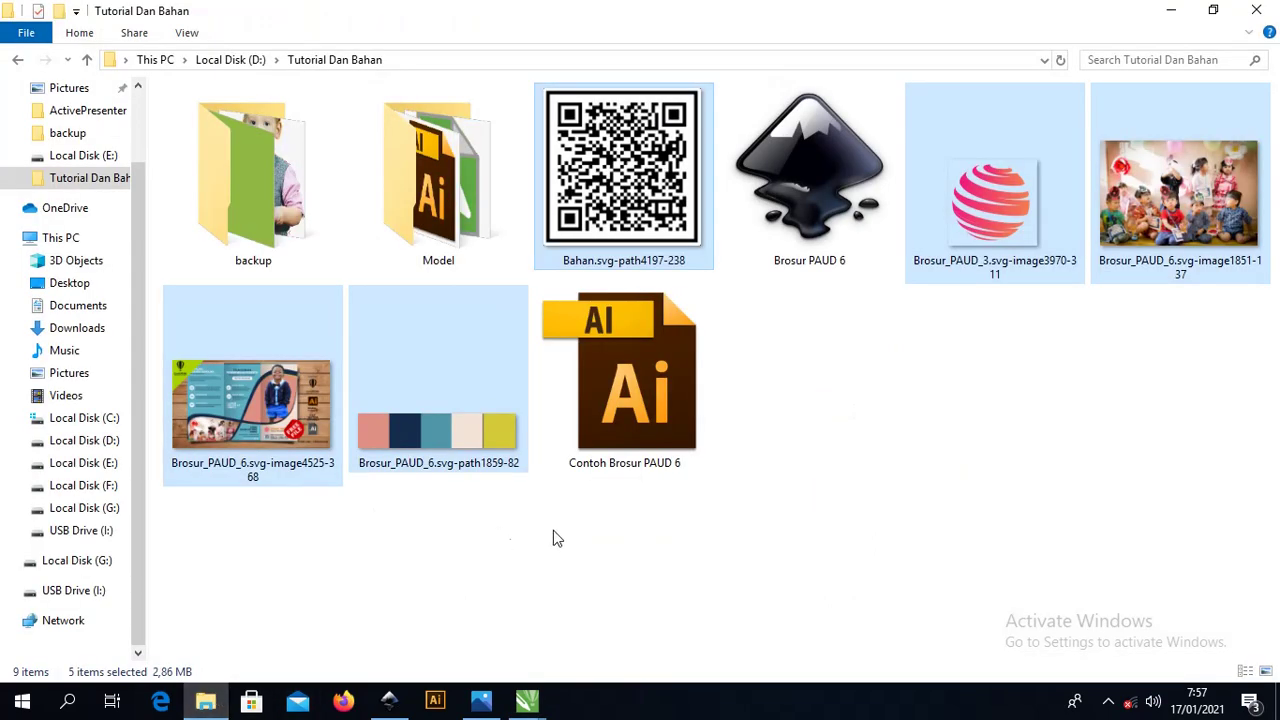
left_click(813, 406)
key("m")
key("Return")
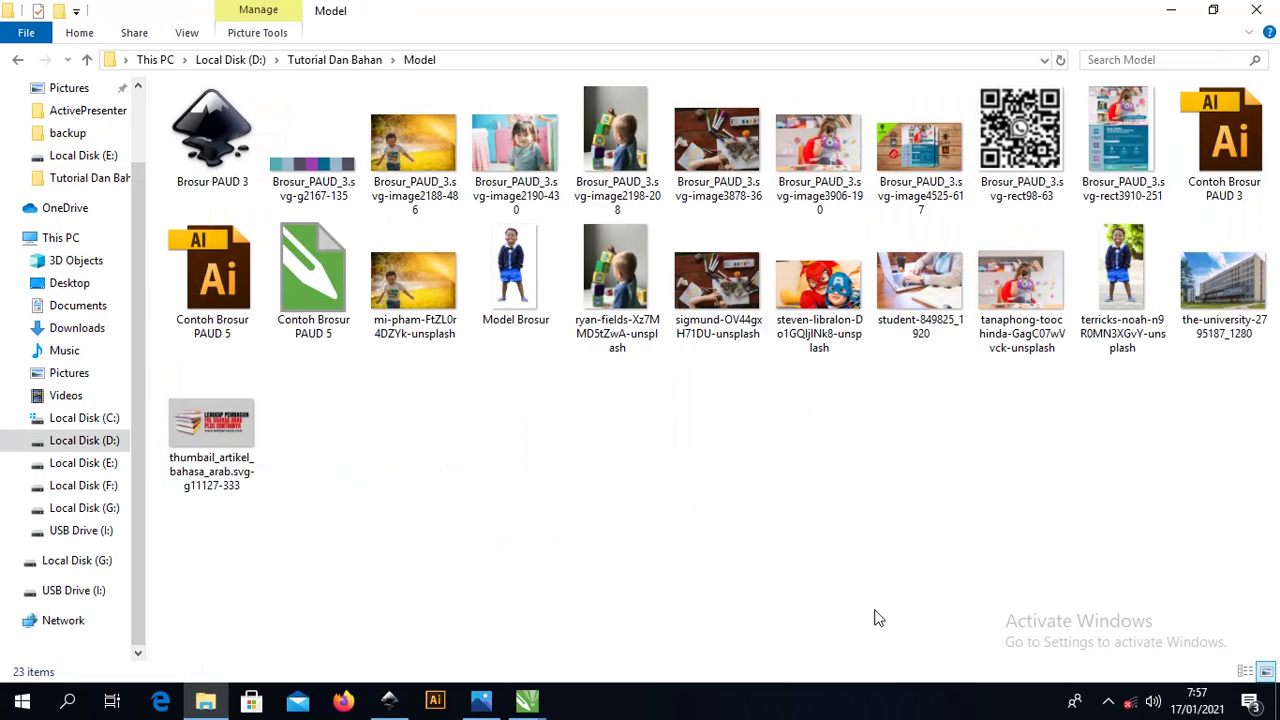
left_click_drag(512, 290, 597, 297)
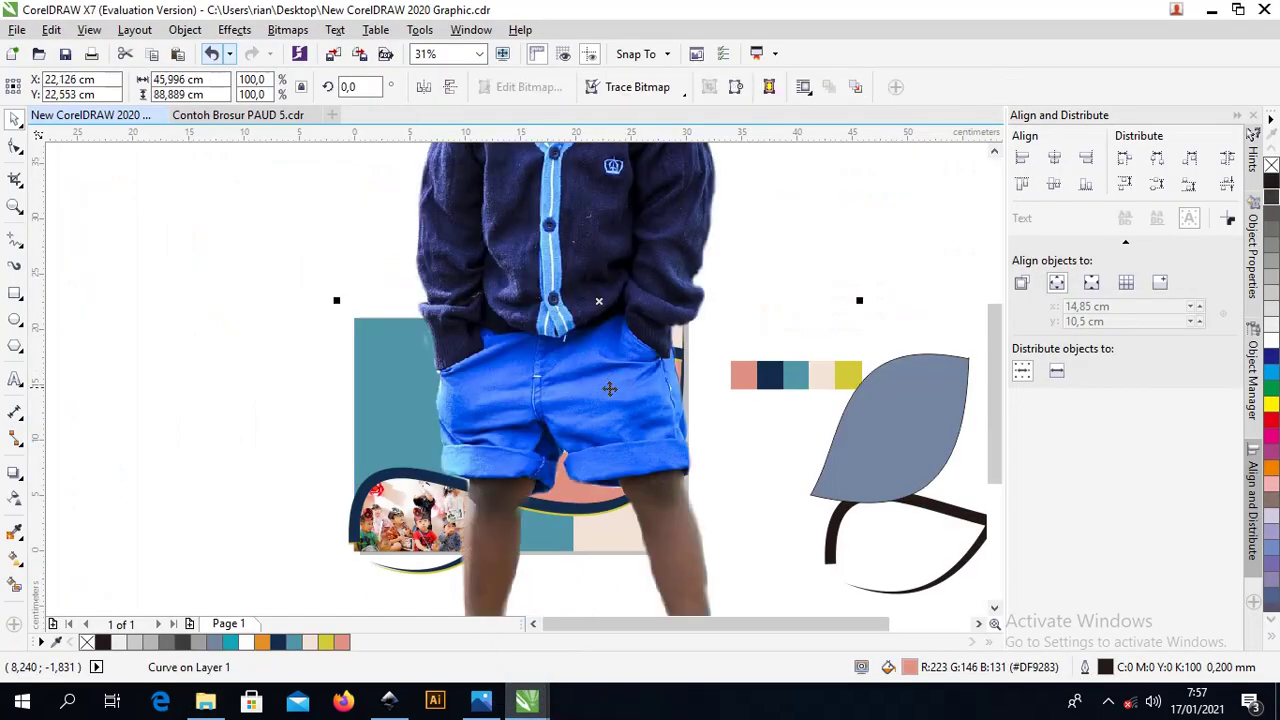
Scale the imported boy picture down to about 34.2% and move it over the brochure's pink shape
key("F4")
scroll(624, 270, "down", 1)
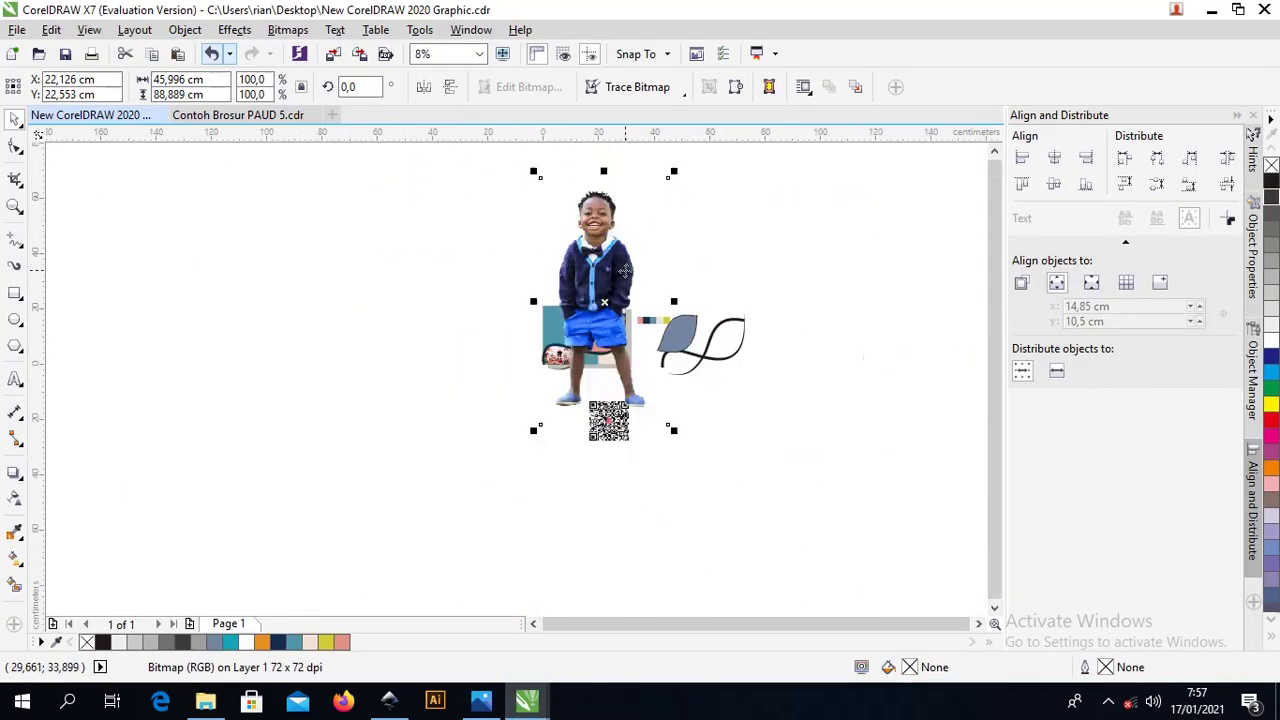
left_click_drag(671, 176, 581, 342)
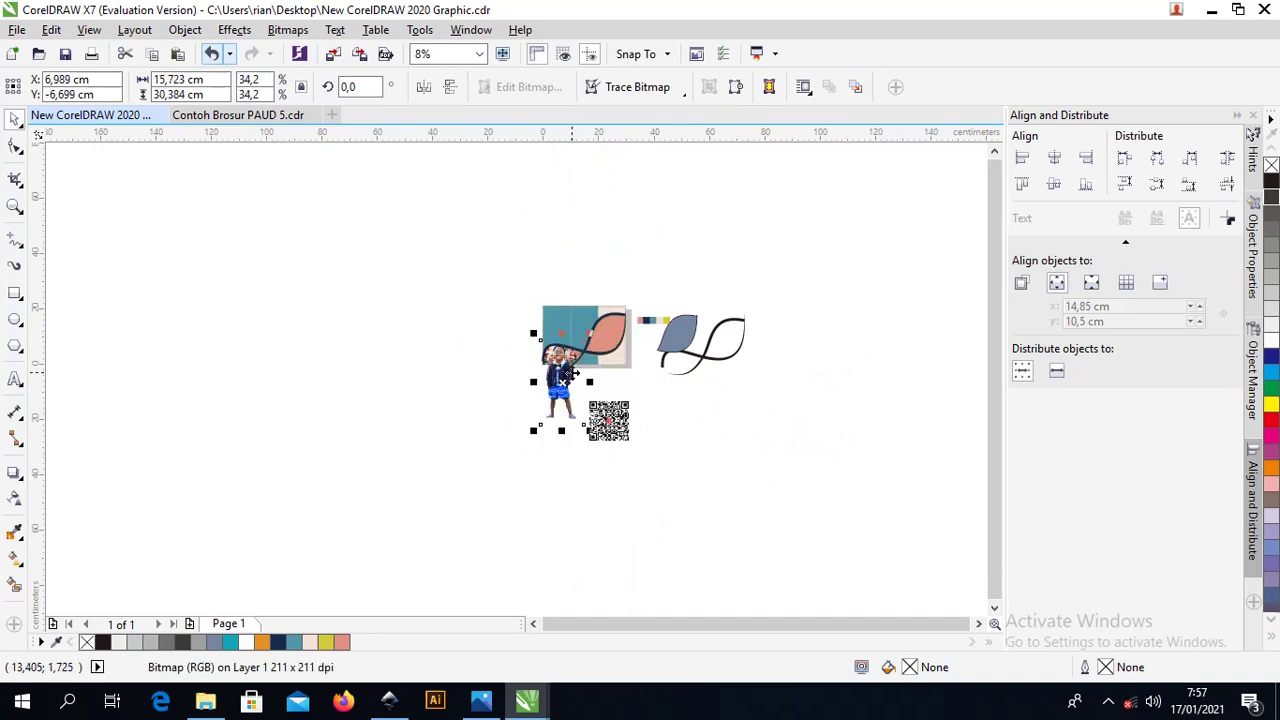
scroll(565, 385, "up", 2)
left_click_drag(565, 385, 727, 262)
scroll(745, 285, "down", 1)
scroll(726, 259, "up", 2)
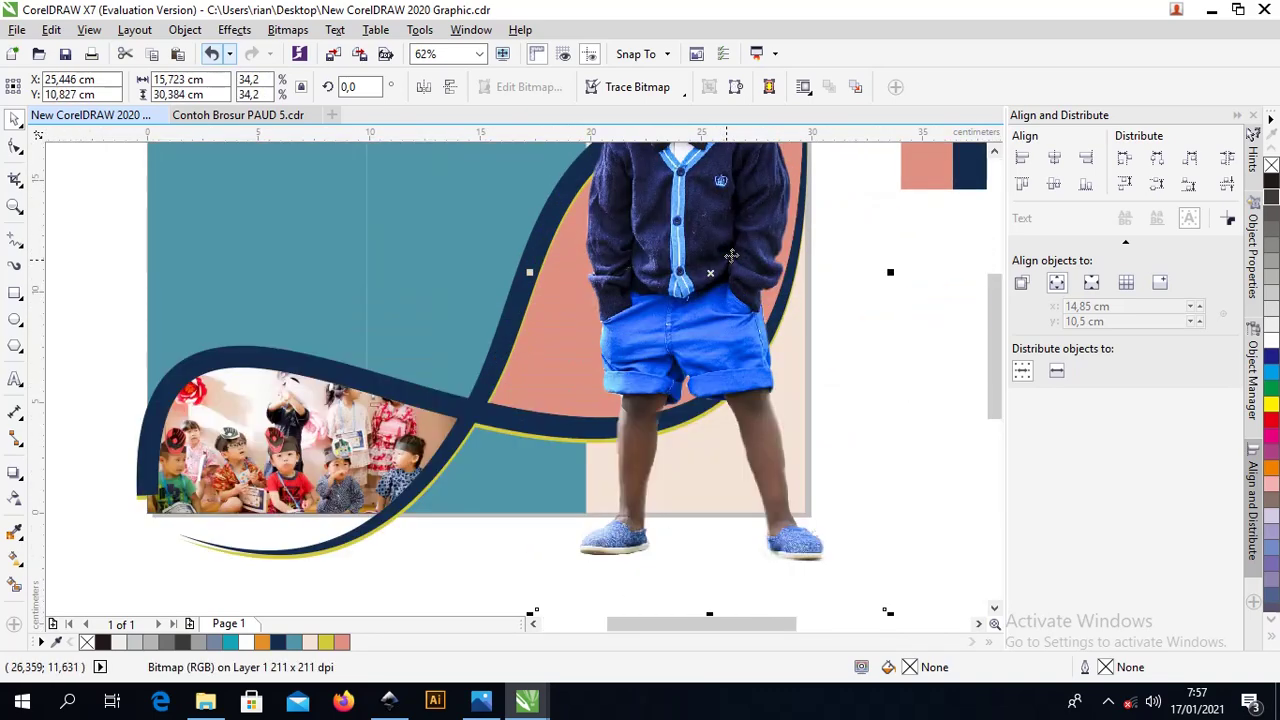
scroll(720, 230, "down", 2)
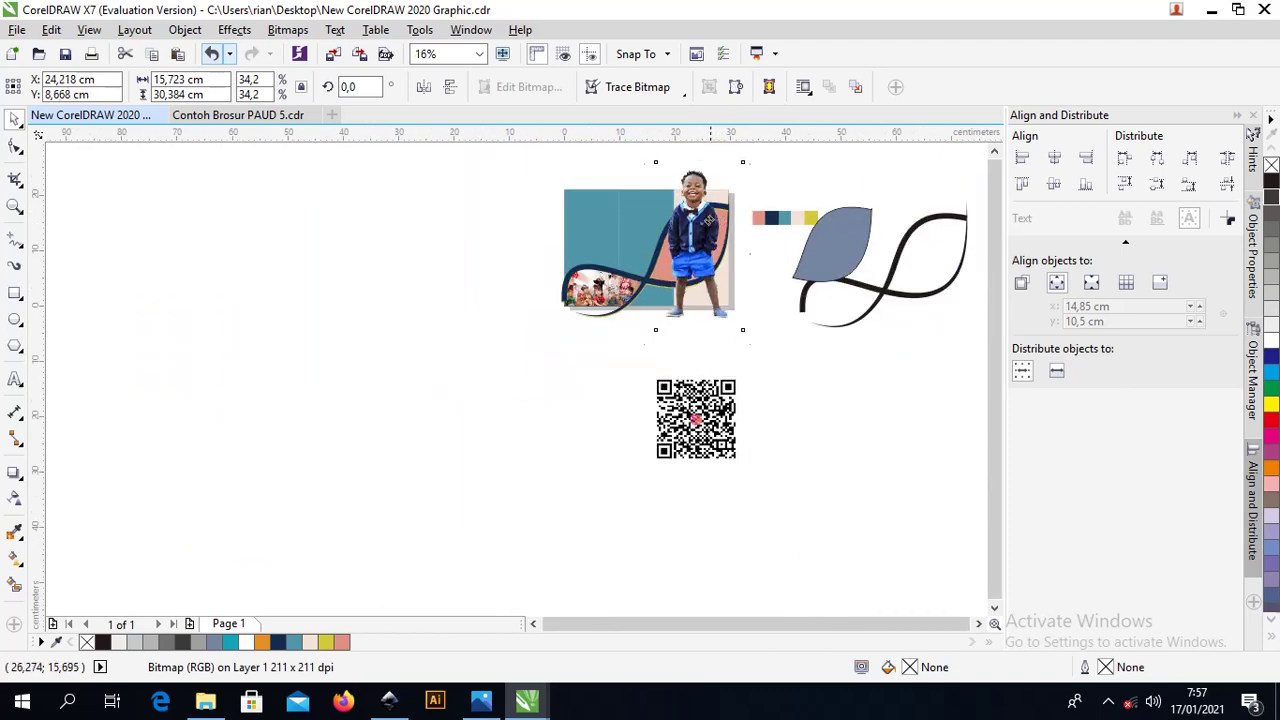
Shrink the boy picture to about 25.6% and position it on the cream panel within the brochure's height
left_click_drag(748, 157, 722, 210)
mouse_move(688, 261)
left_mouse_down()
mouse_move(703, 230)
mouse_move(692, 278)
mouse_move(691, 258)
left_mouse_up()
scroll(703, 230, "up", 1)
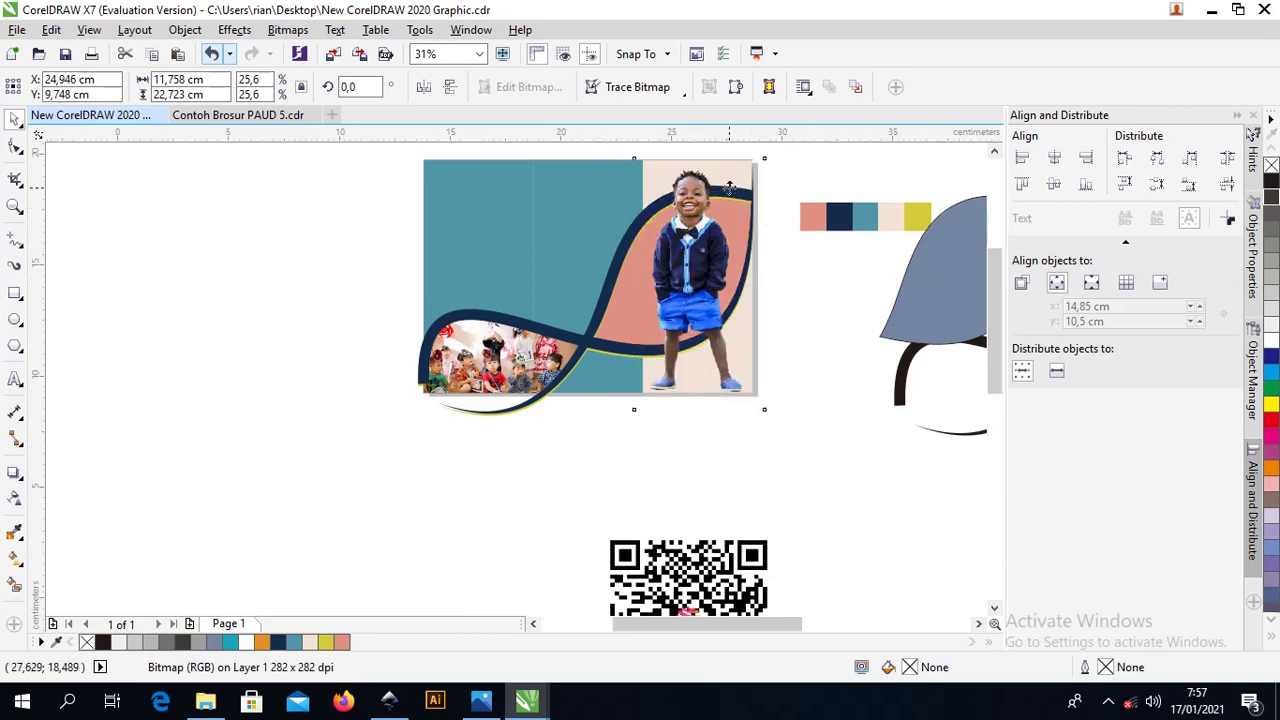
scroll(735, 195, "up", 1)
left_click_drag(640, 210, 652, 245)
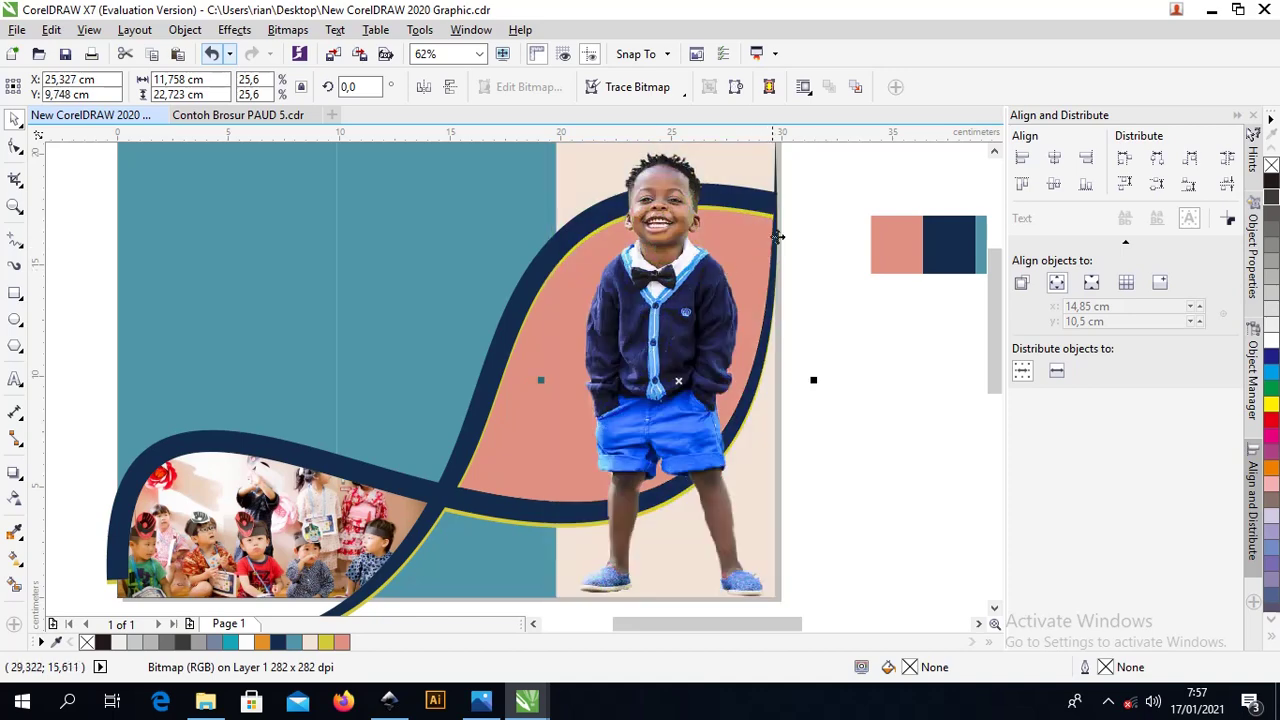
key("Escape")
scroll(752, 225, "down", 1)
scroll(698, 266, "down", 1)
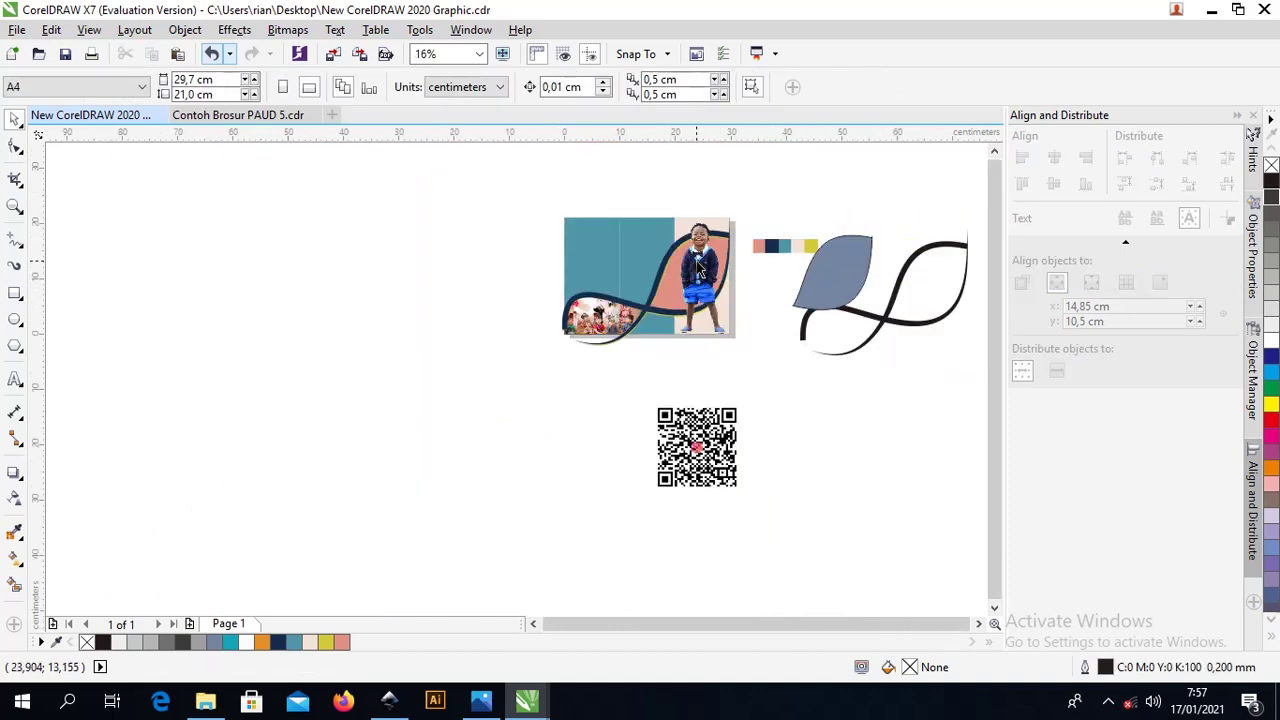
left_click(841, 277)
left_click(663, 297, "shift")
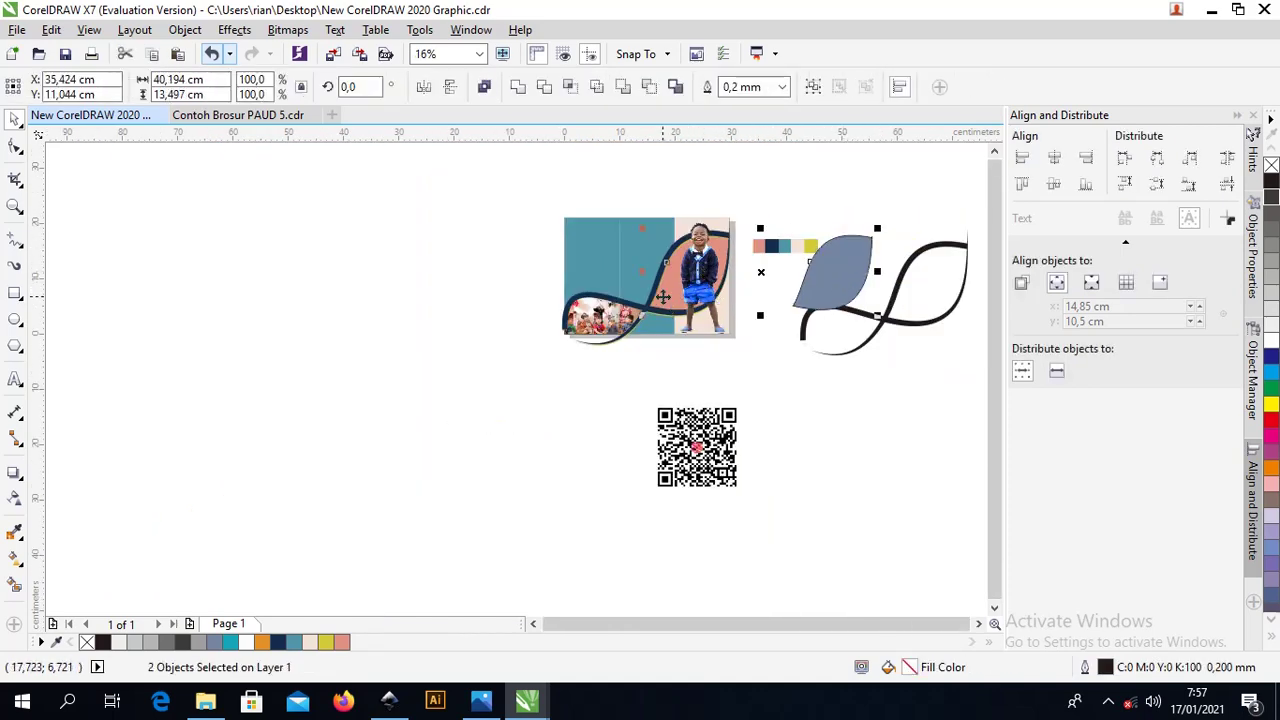
key("Escape")
Duplicate the boy picture, placing the copy just beyond the cream panel's outer edge
left_click(698, 265)
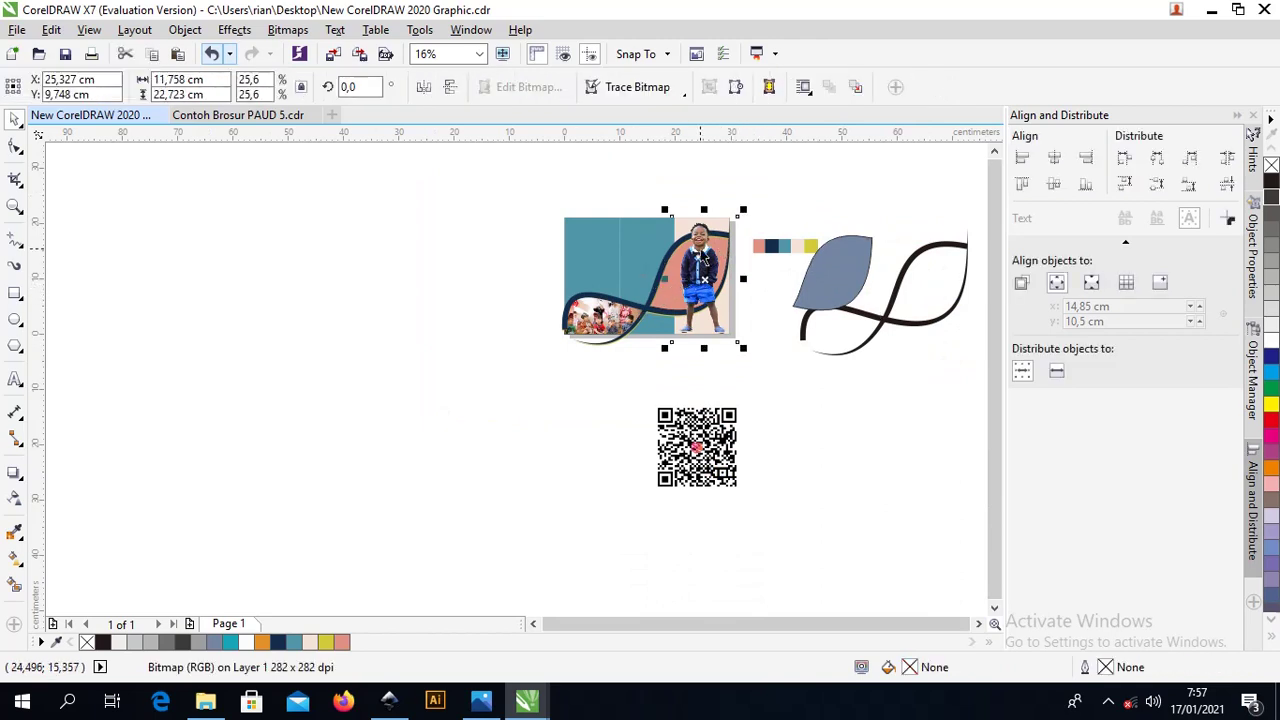
key("z")
left_click_drag(544, 199, 960, 372)
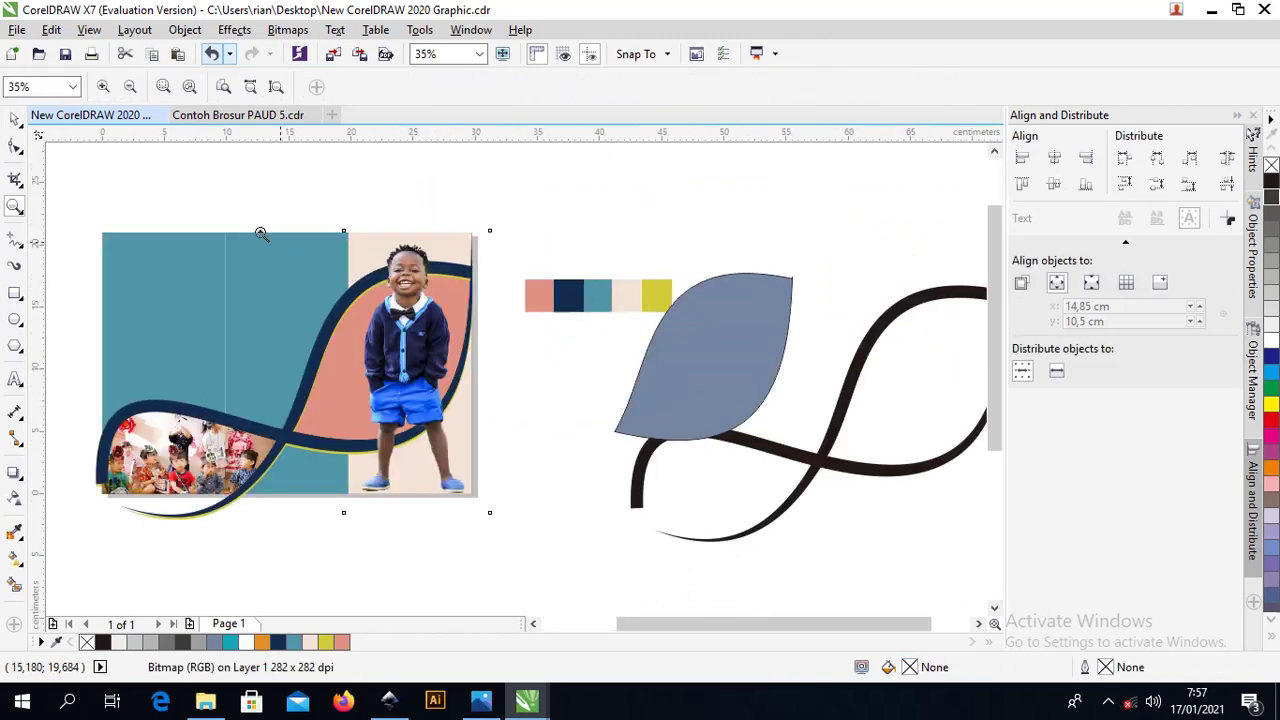
left_click(15, 118)
left_click(203, 184)
left_click(405, 340)
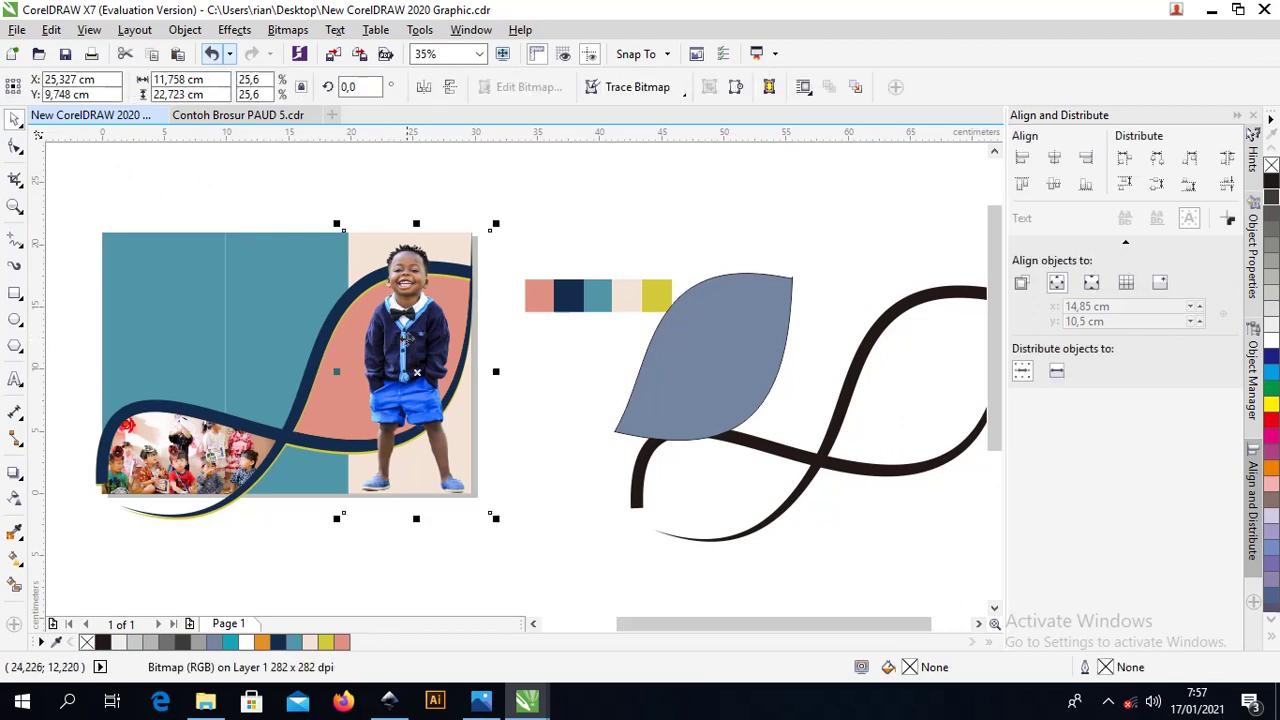
left_click_drag(405, 332, 486, 363)
right_click(486, 363)
Move the duplicated boy picture over the middle teal panel, level with the original
left_click(396, 345)
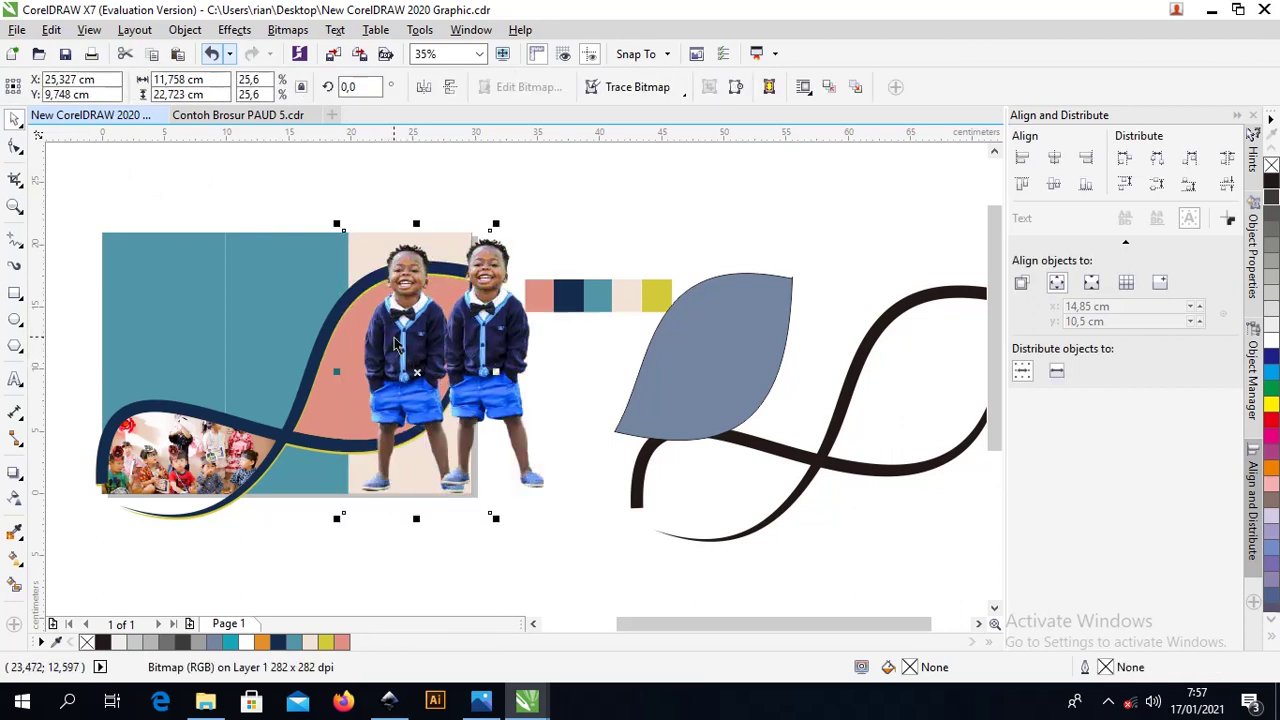
left_click(487, 350, "shift")
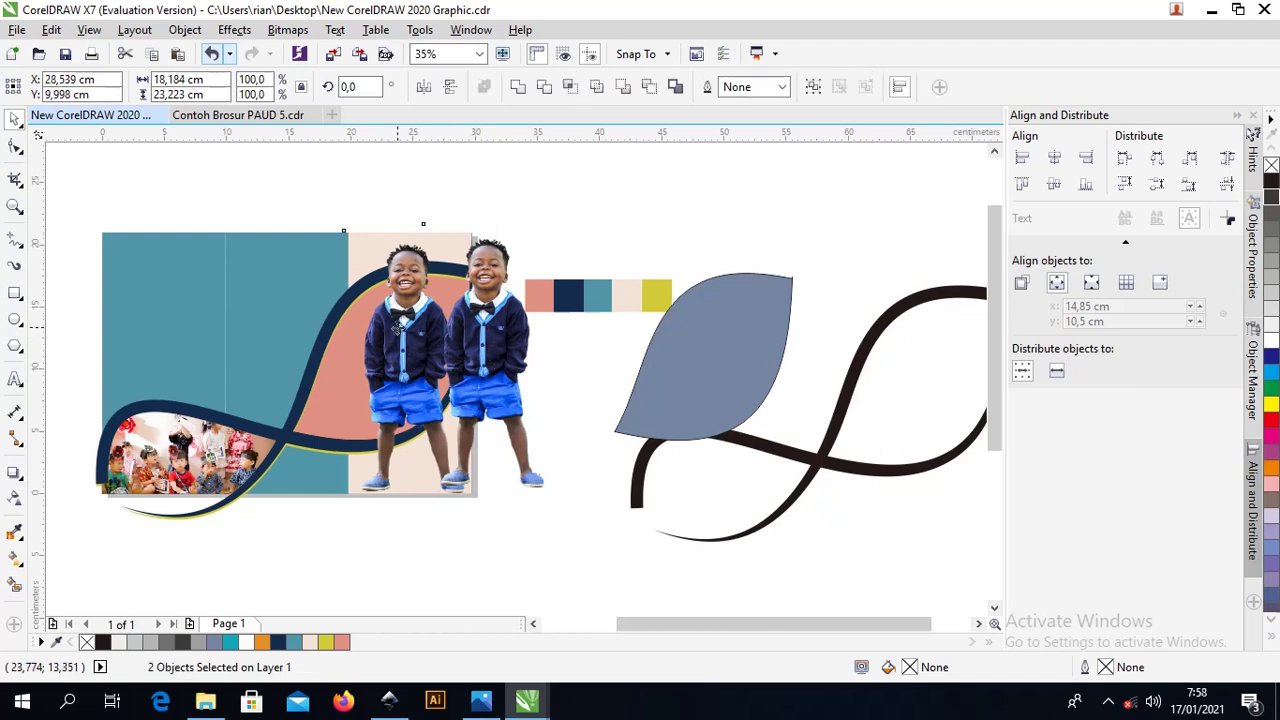
left_click(500, 205)
left_click_drag(484, 330, 279, 336)
left_click(450, 211)
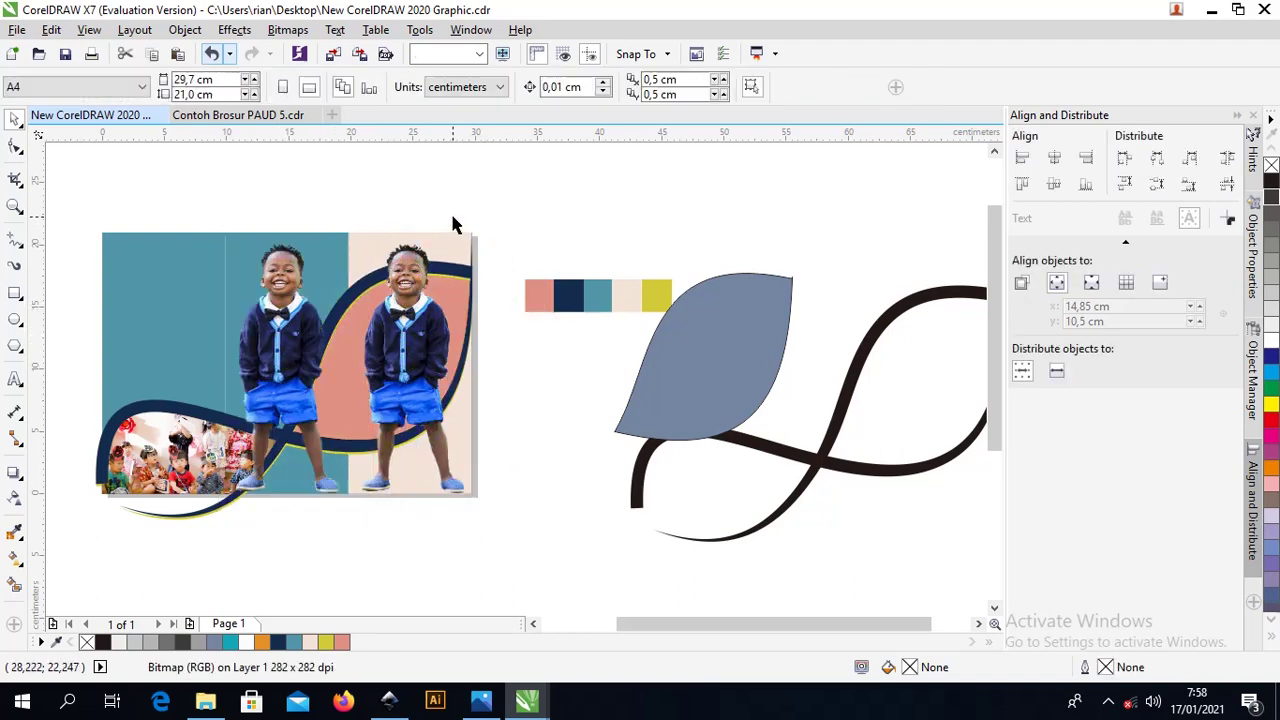
PowerClip the original boy picture inside the large separate blue-grey leaf and remove the leaf's fill
left_click(428, 287)
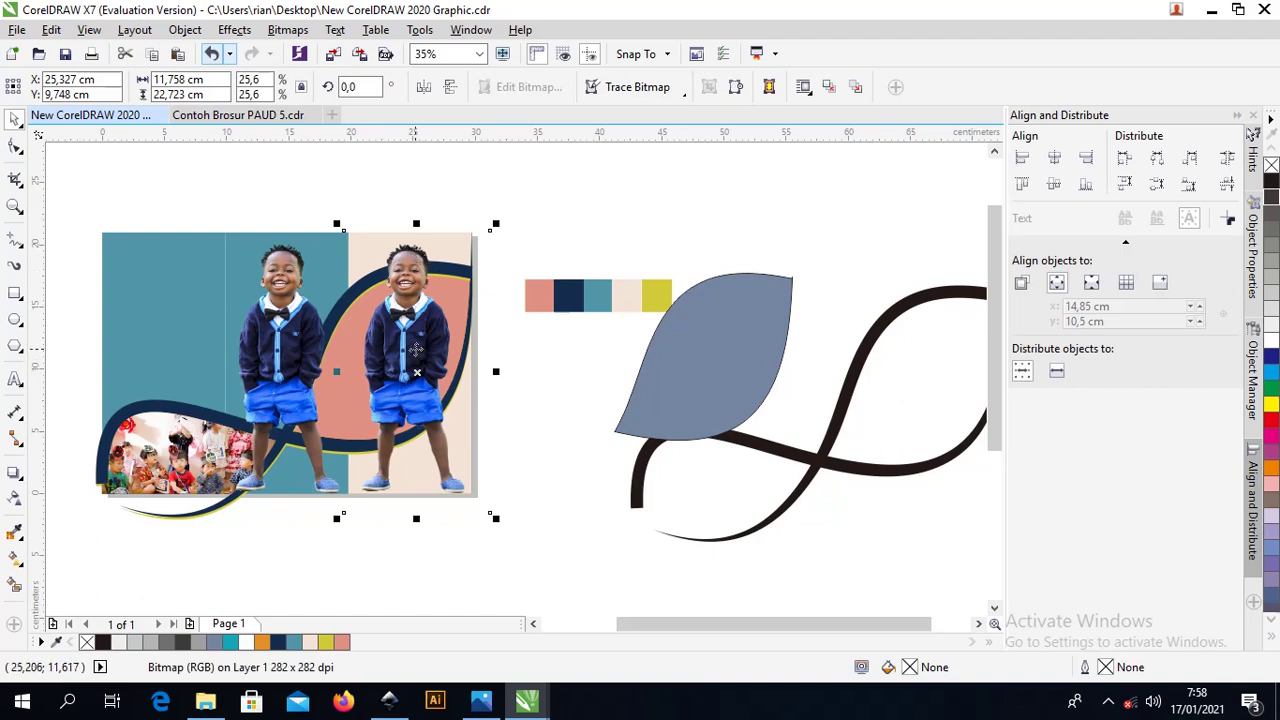
right_click(408, 321)
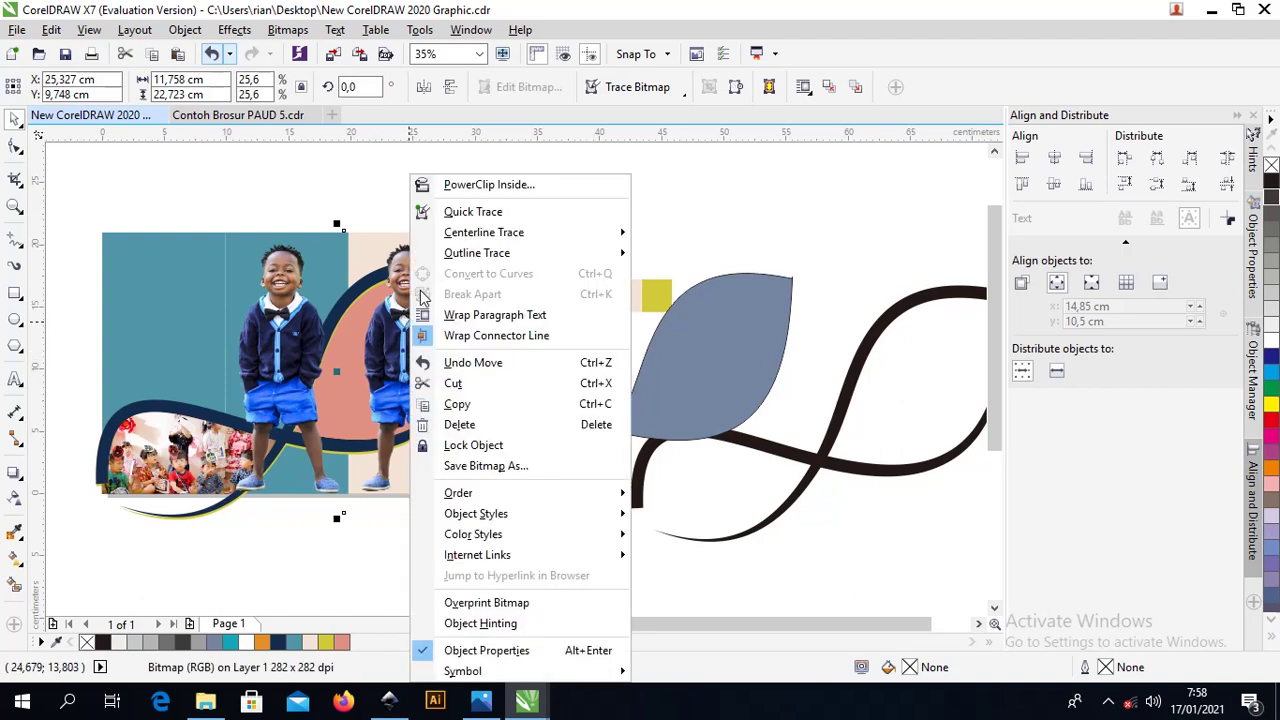
left_click(463, 186)
left_click(672, 358)
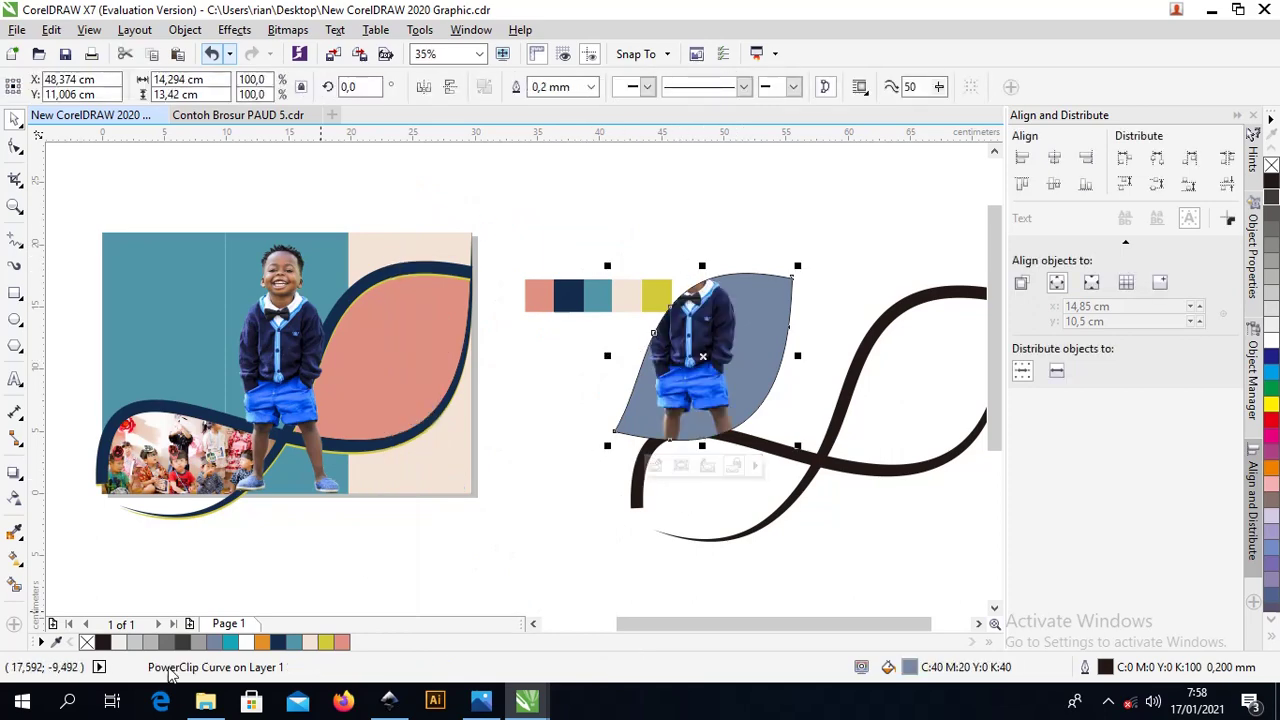
left_click(87, 642)
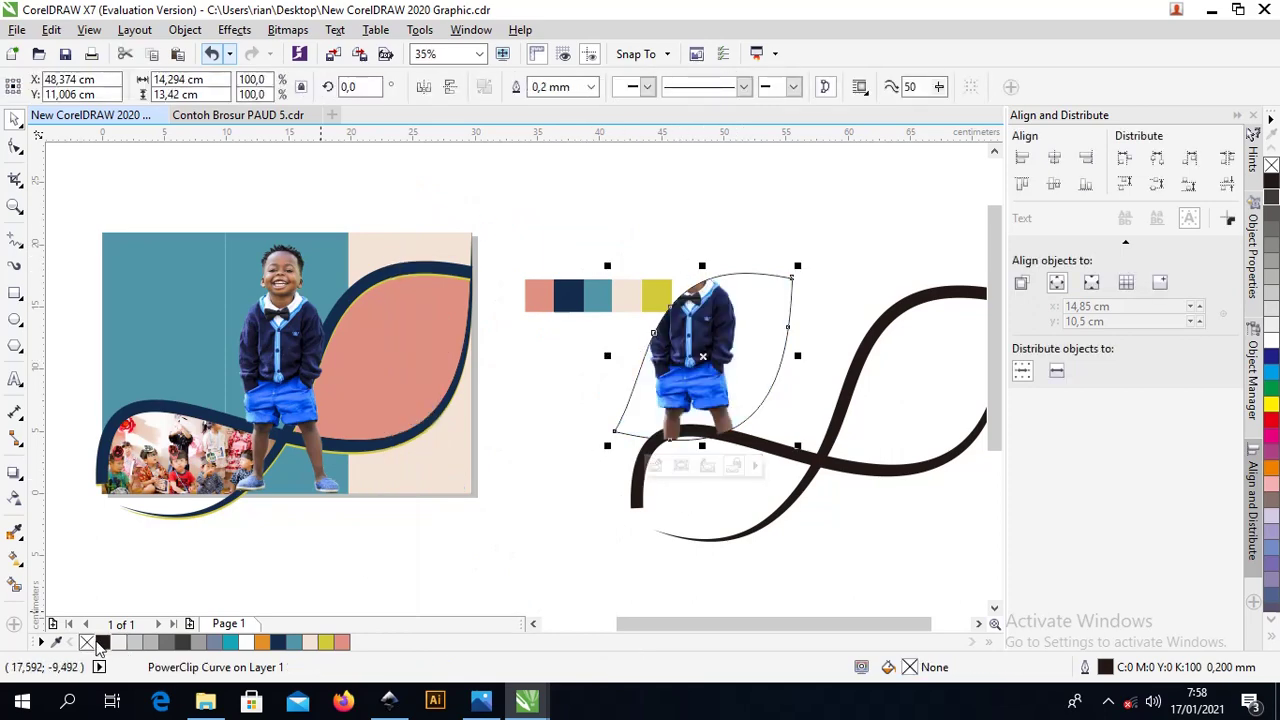
left_click(734, 229)
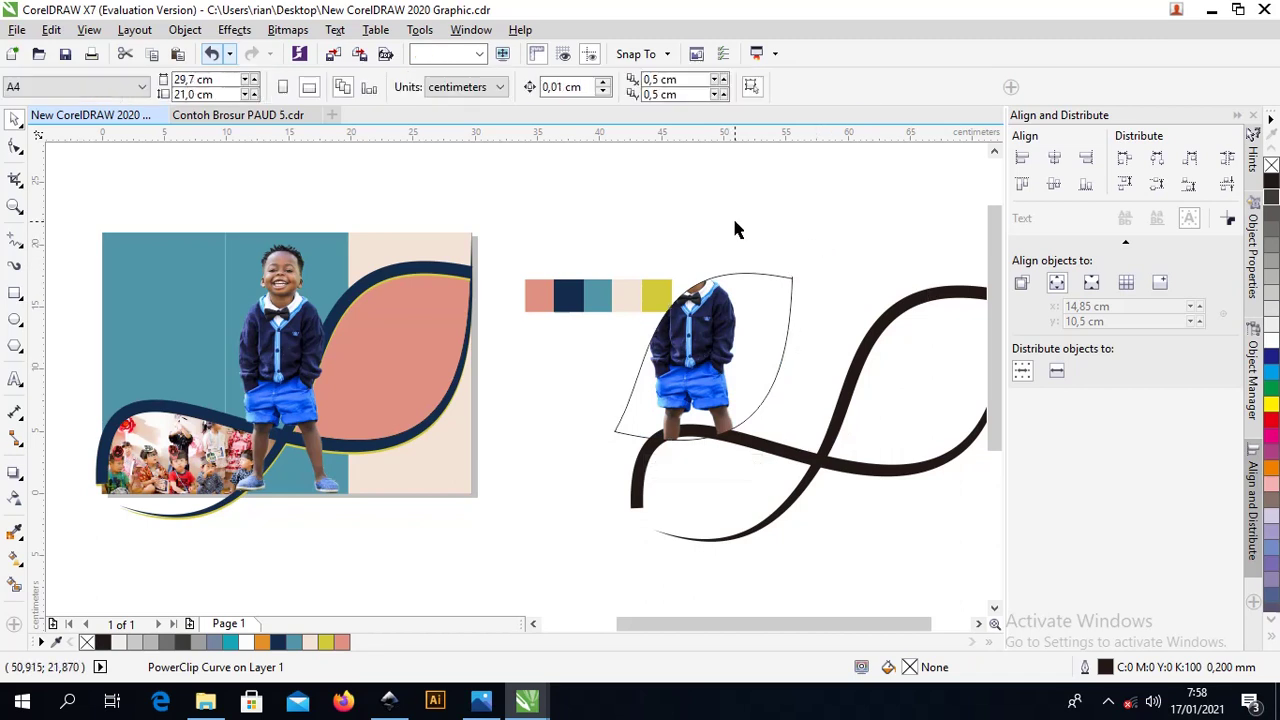
Move the unclipped boy copy onto the separate leaf and line it up over the clipped boy picture
left_click(295, 358)
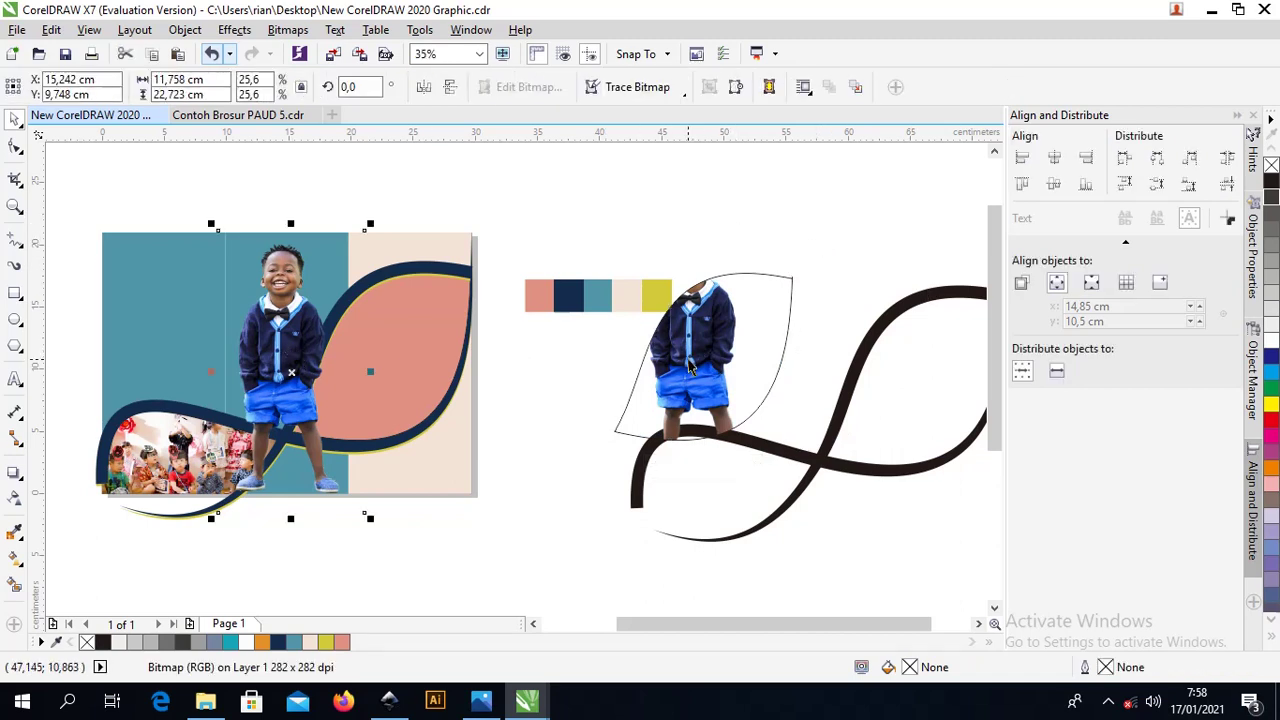
left_click_drag(693, 367, 706, 368)
left_click(790, 330, "shift")
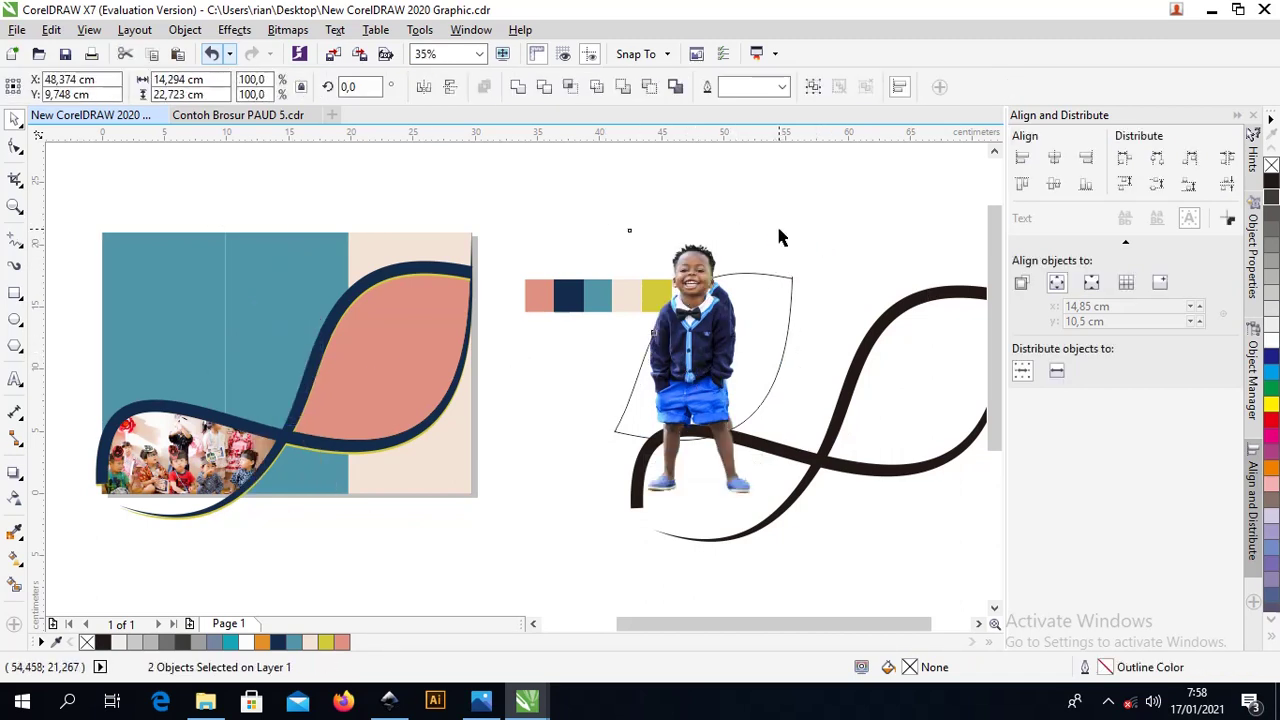
scroll(724, 258, "up", 3)
left_click(877, 260)
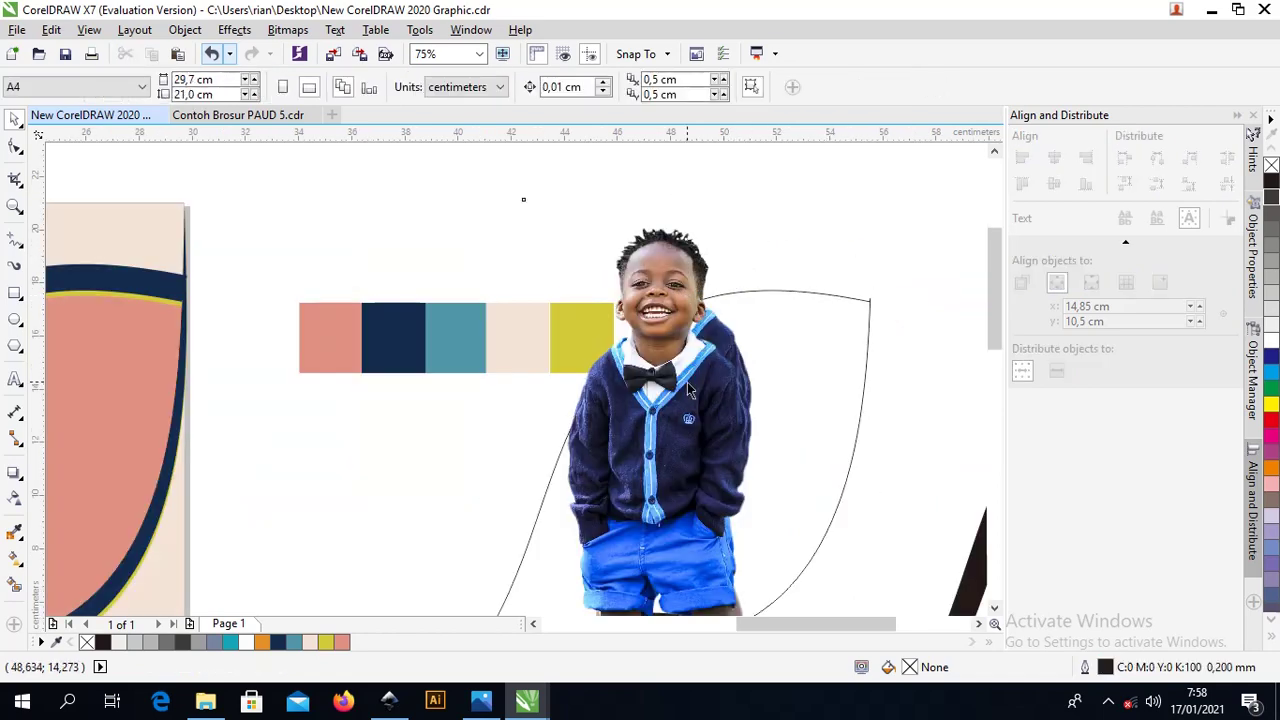
left_click_drag(700, 370, 693, 367)
scroll(728, 366, "down", 3)
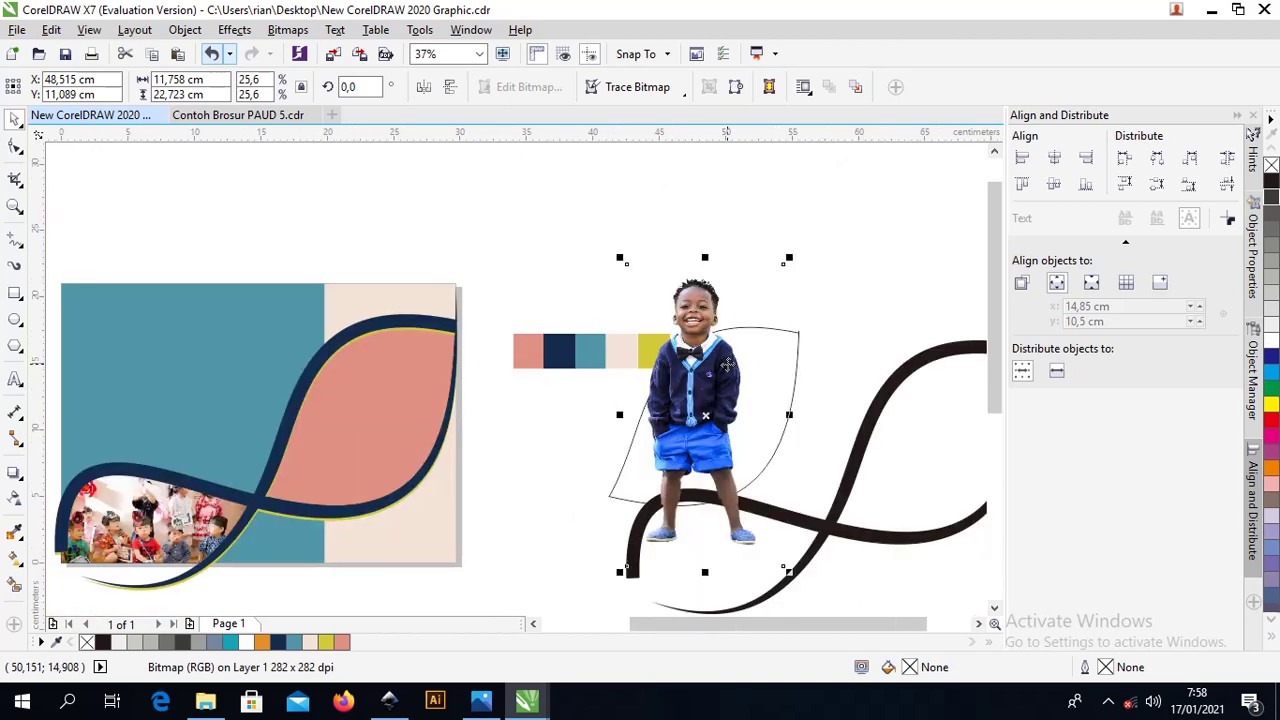
Nudge the unclipped boy copy left and down until it lines up exactly with the clipped boy picture
scroll(675, 484, "up", 5)
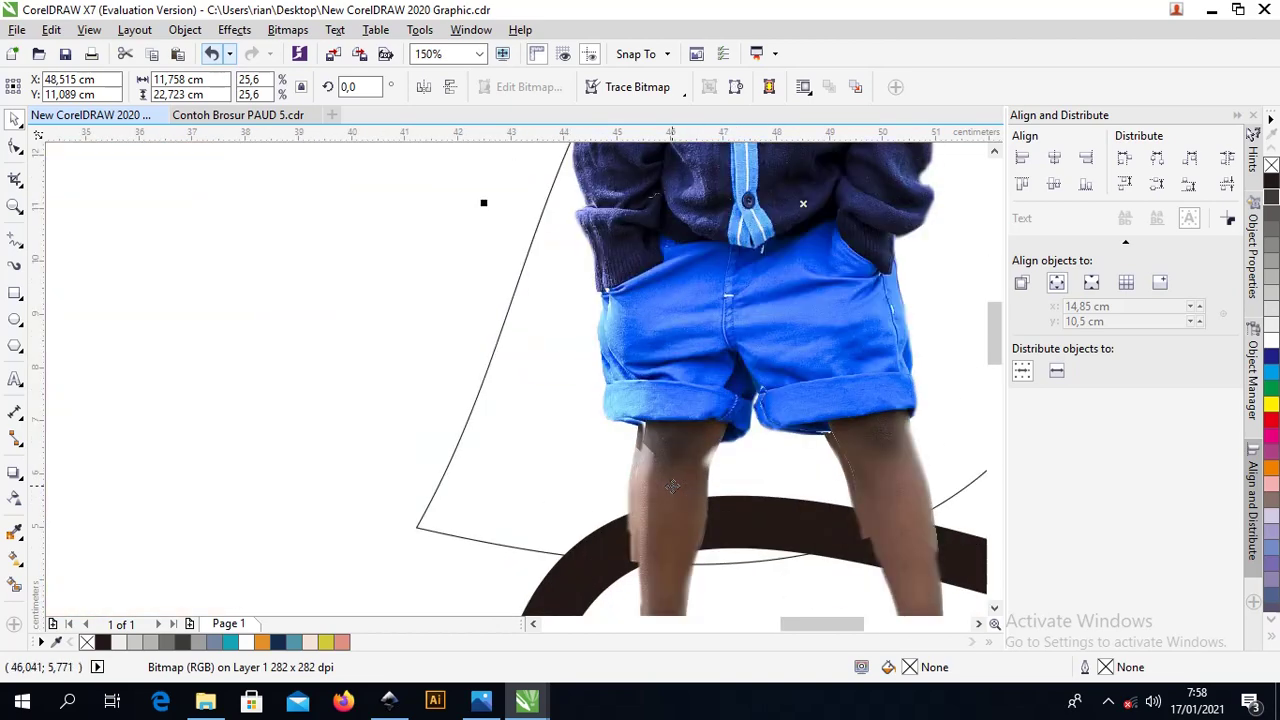
left_click_drag(672, 486, 671, 486)
key("Left")
key("Left")
key("Left")
key("Left")
key("Left")
key("Left")
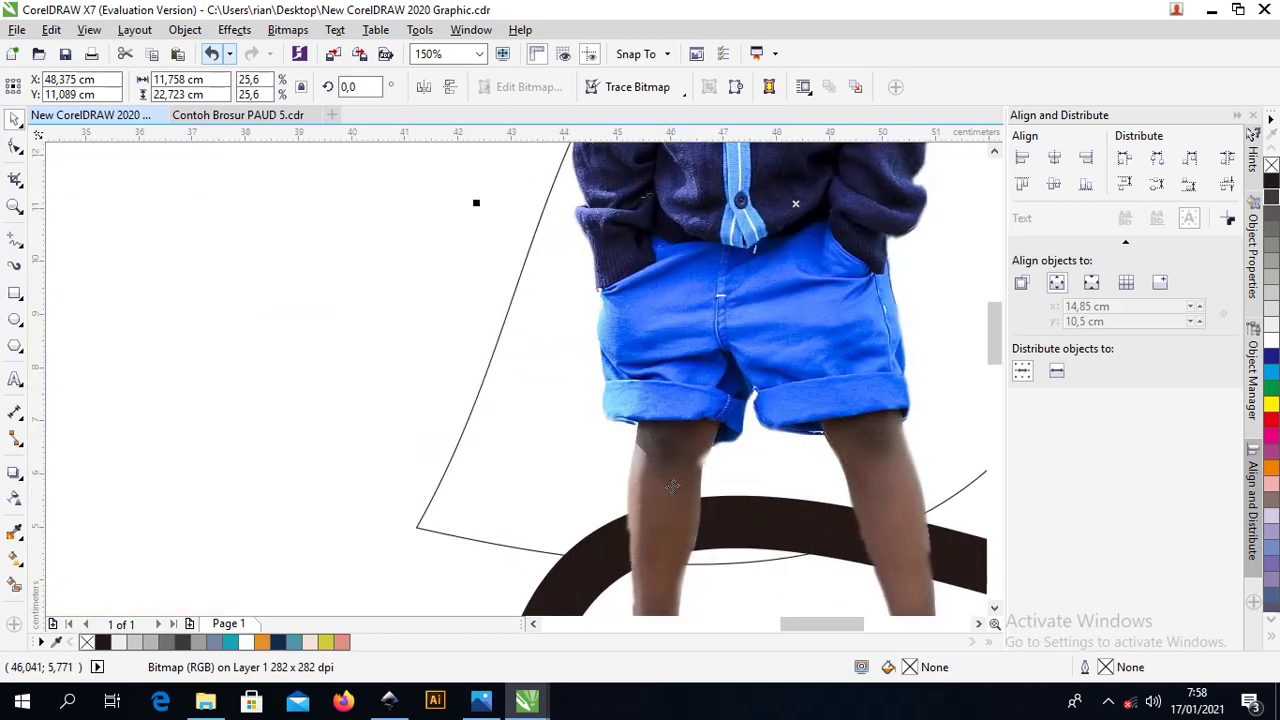
key("Down")
key("Down")
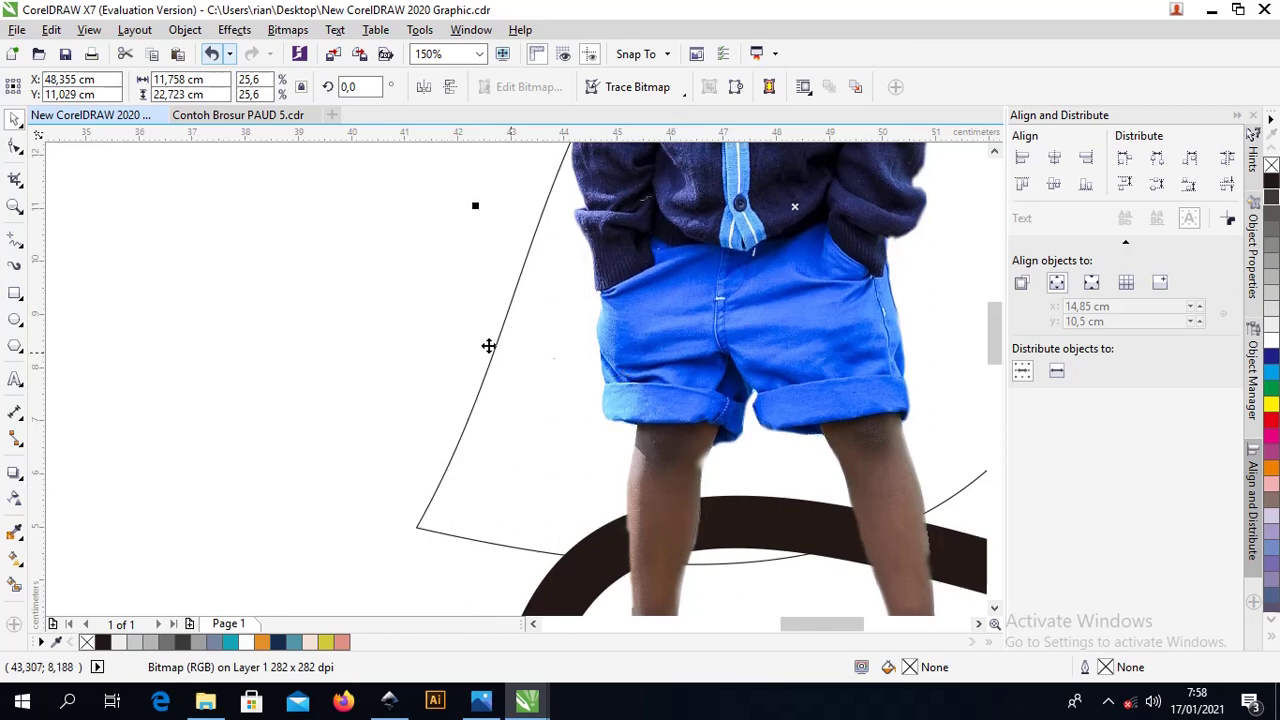
left_click(322, 295)
scroll(185, 317, "down", 3)
left_click(318, 278)
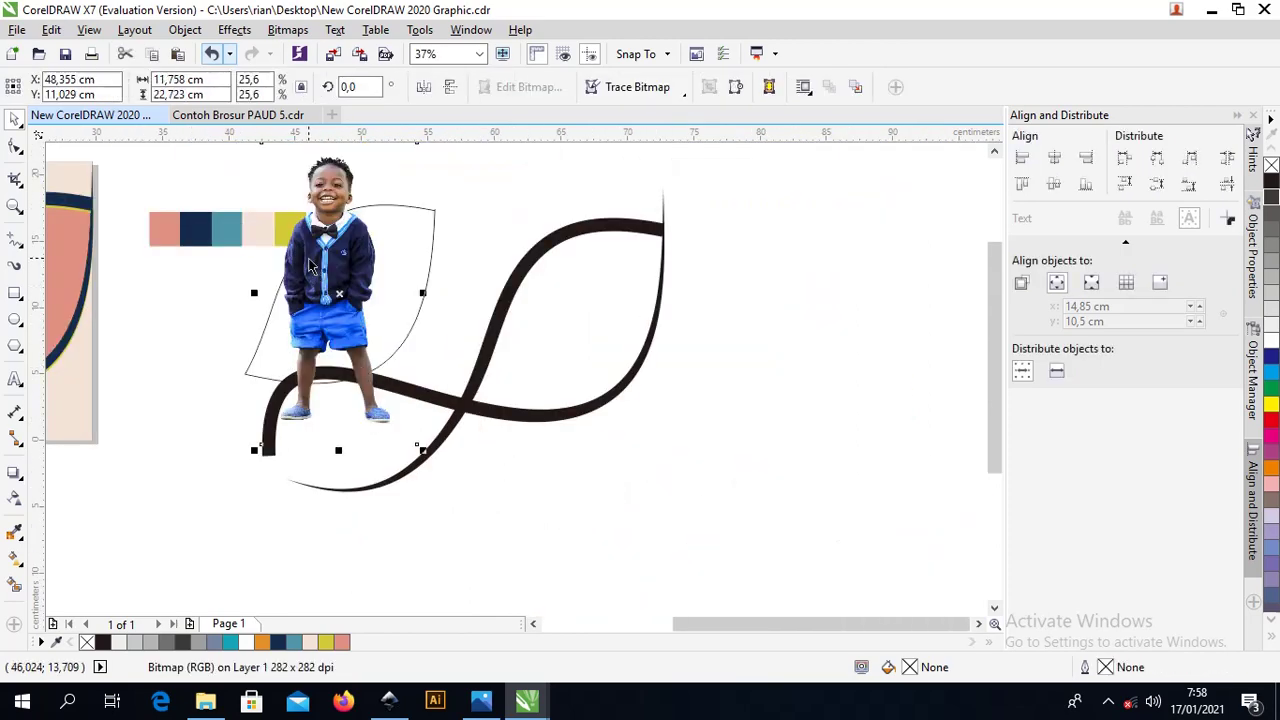
Crop the feet off the unclipped boy copy with the Shape tool, ending it near the separate leaf's lower edge
left_click(16, 147)
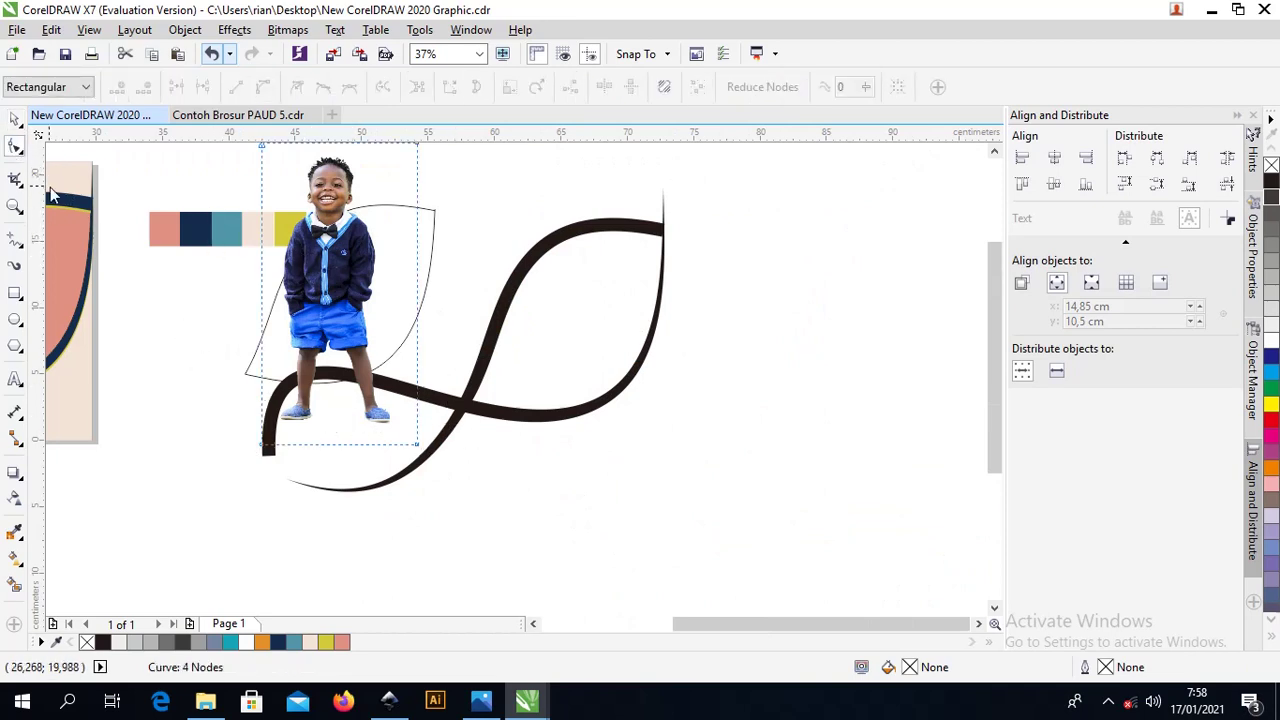
left_click_drag(490, 469, 194, 400)
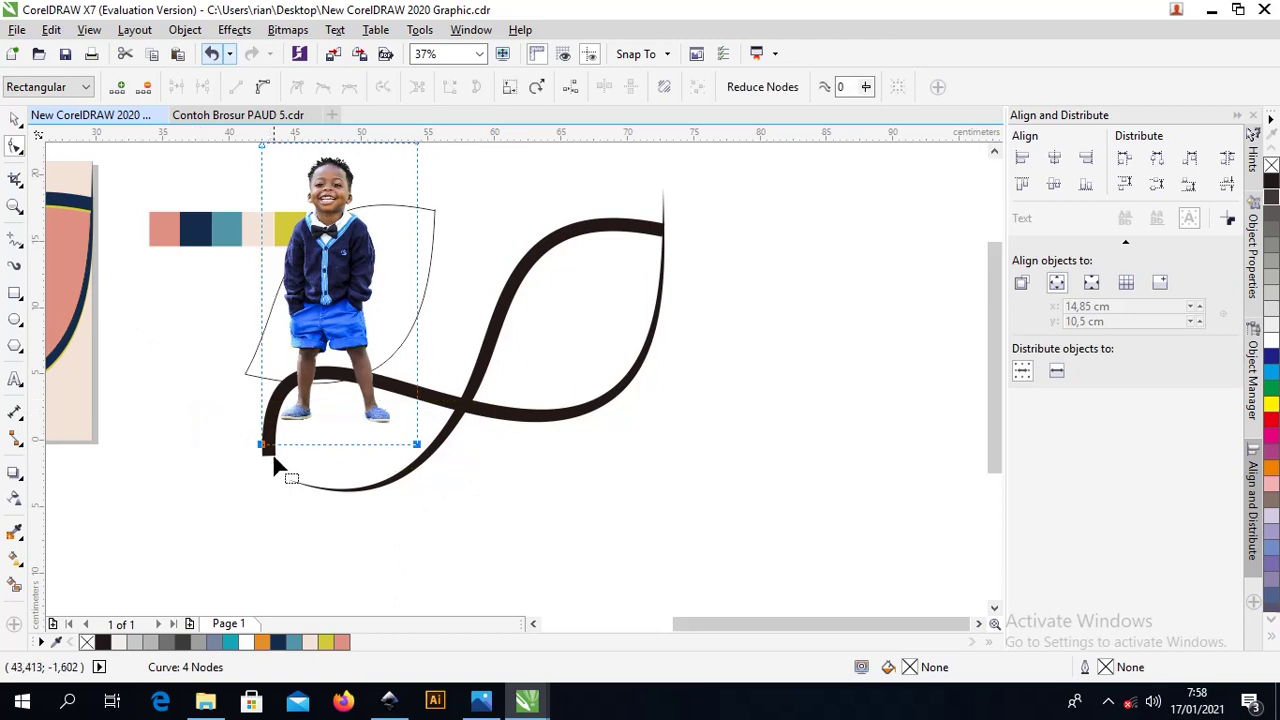
left_click_drag(262, 452, 262, 372)
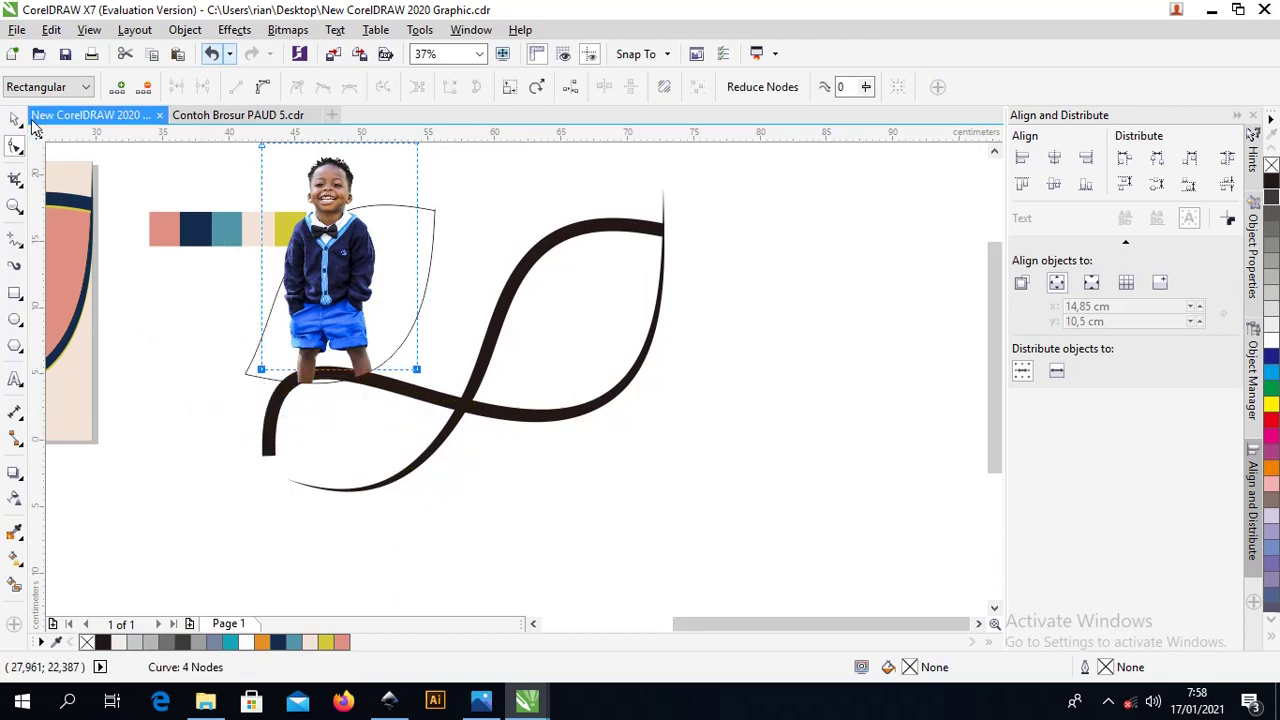
key("space")
key("Escape")
scroll(335, 368, "up", 5)
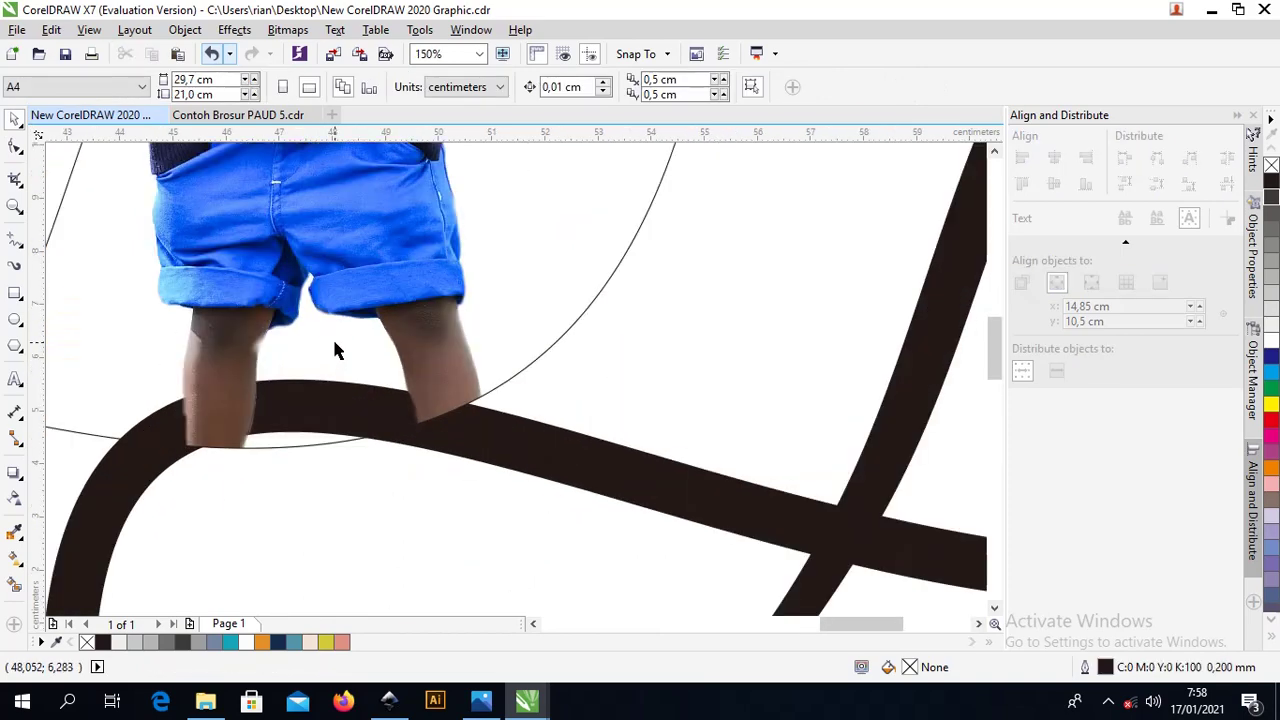
scroll(335, 350, "down", 5)
left_click_drag(330, 268, 434, 268)
key("Escape")
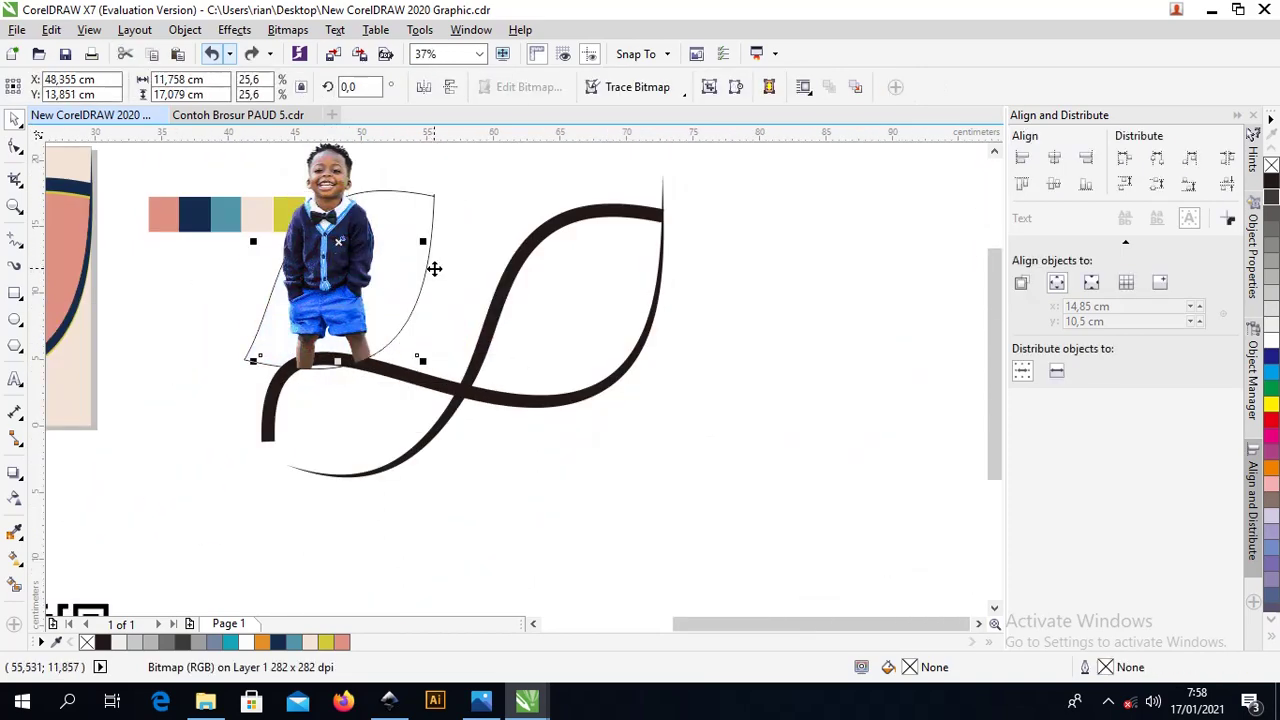
scroll(405, 452, "down", 2)
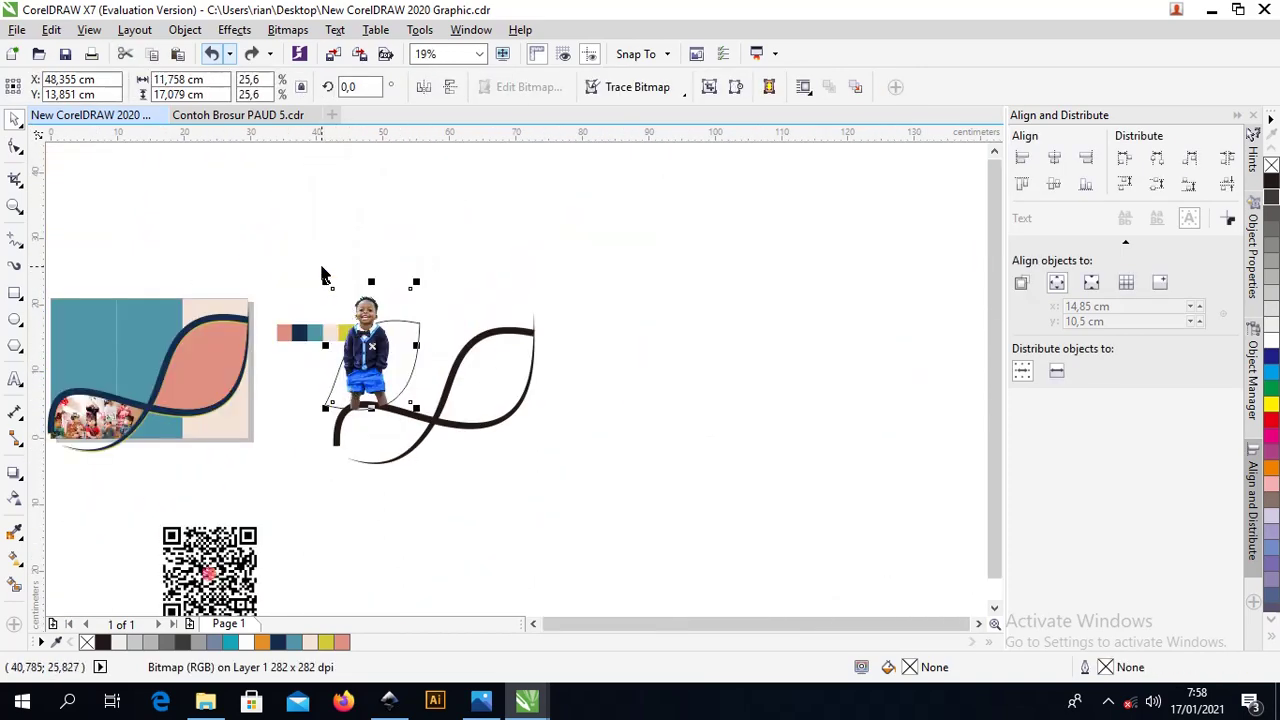
Align the cropped boy copy with the brochure's salmon leaf, centred horizontally and flush with its bottom edge
left_click(452, 312)
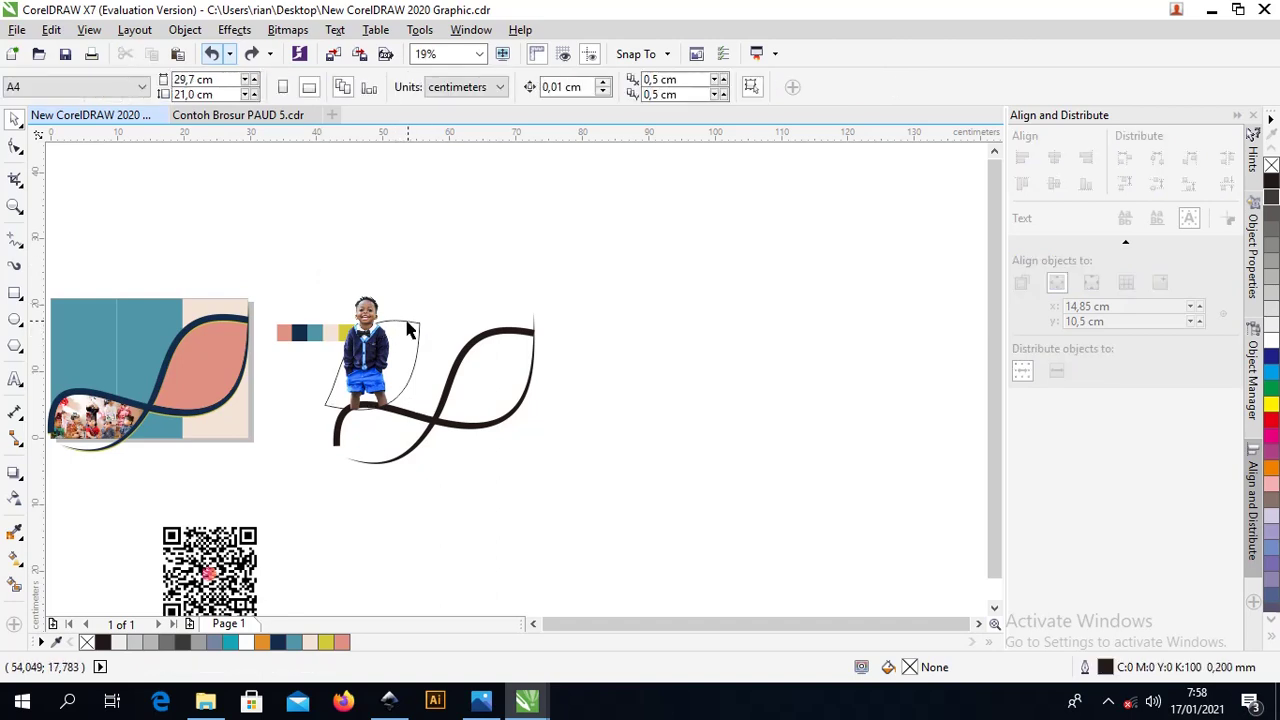
left_click(408, 330)
left_click(215, 350, "shift")
key("c")
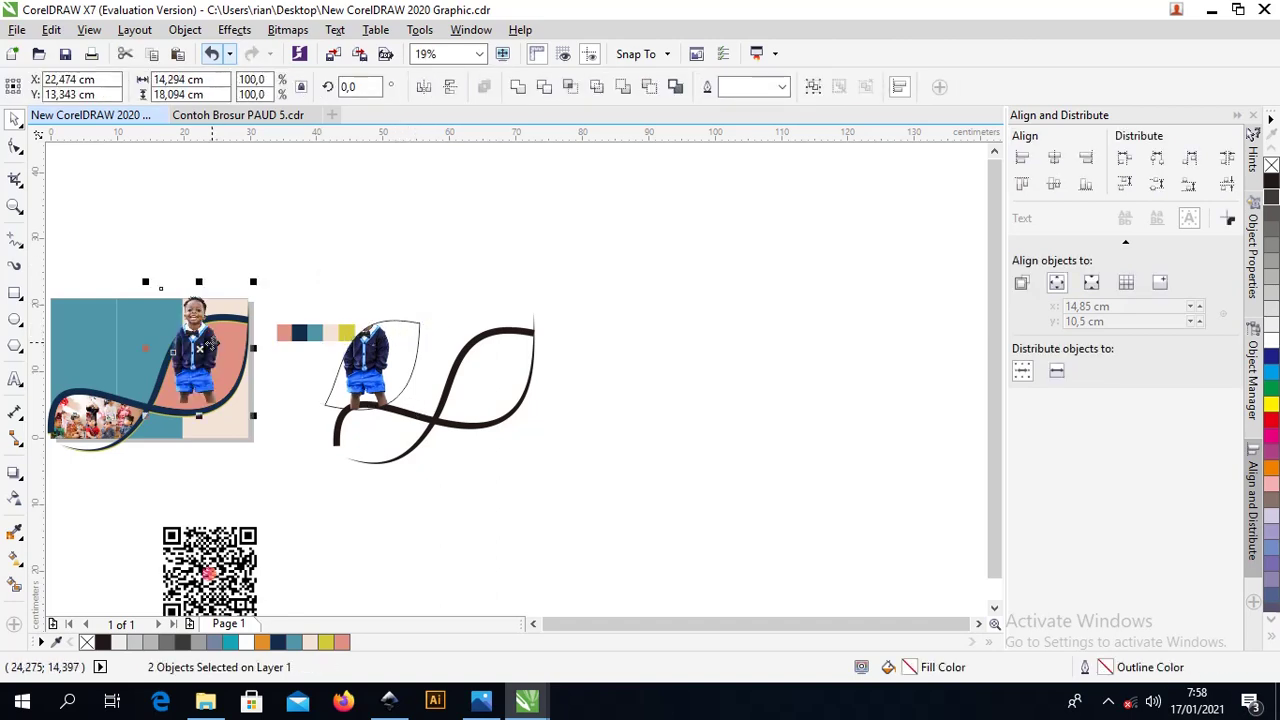
key("e")
scroll(243, 310, "up", 2)
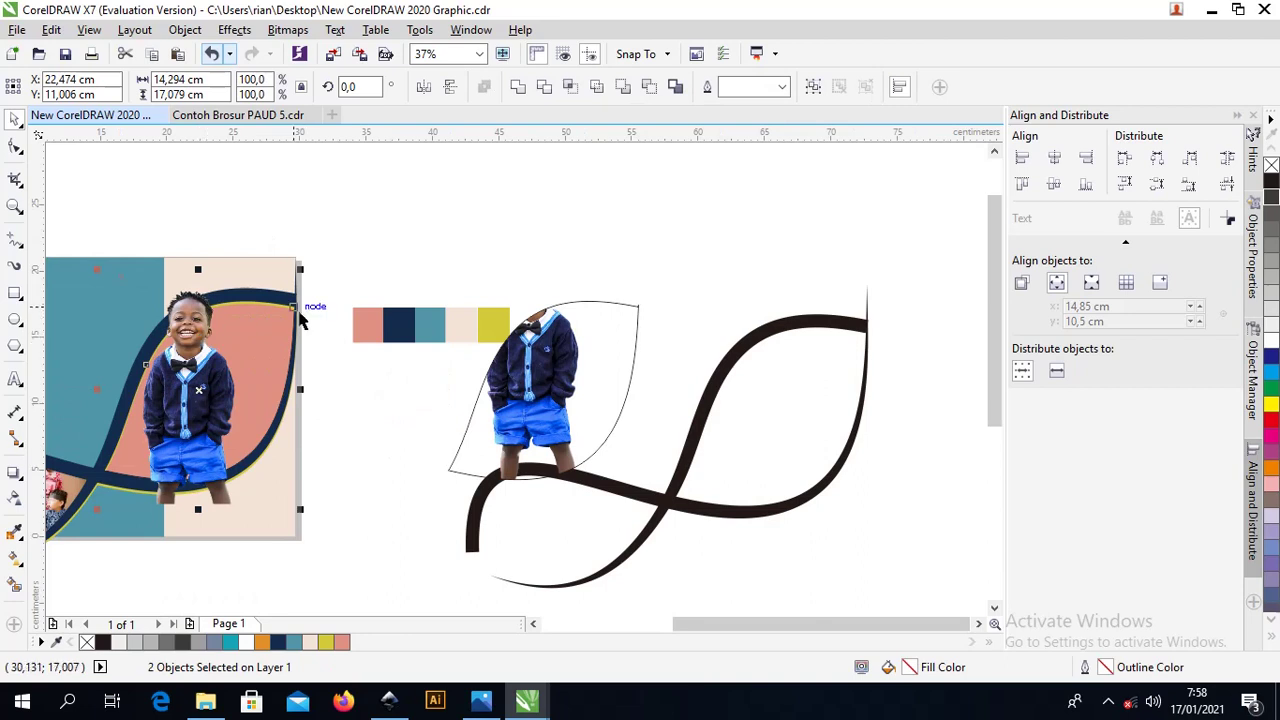
left_click(178, 365)
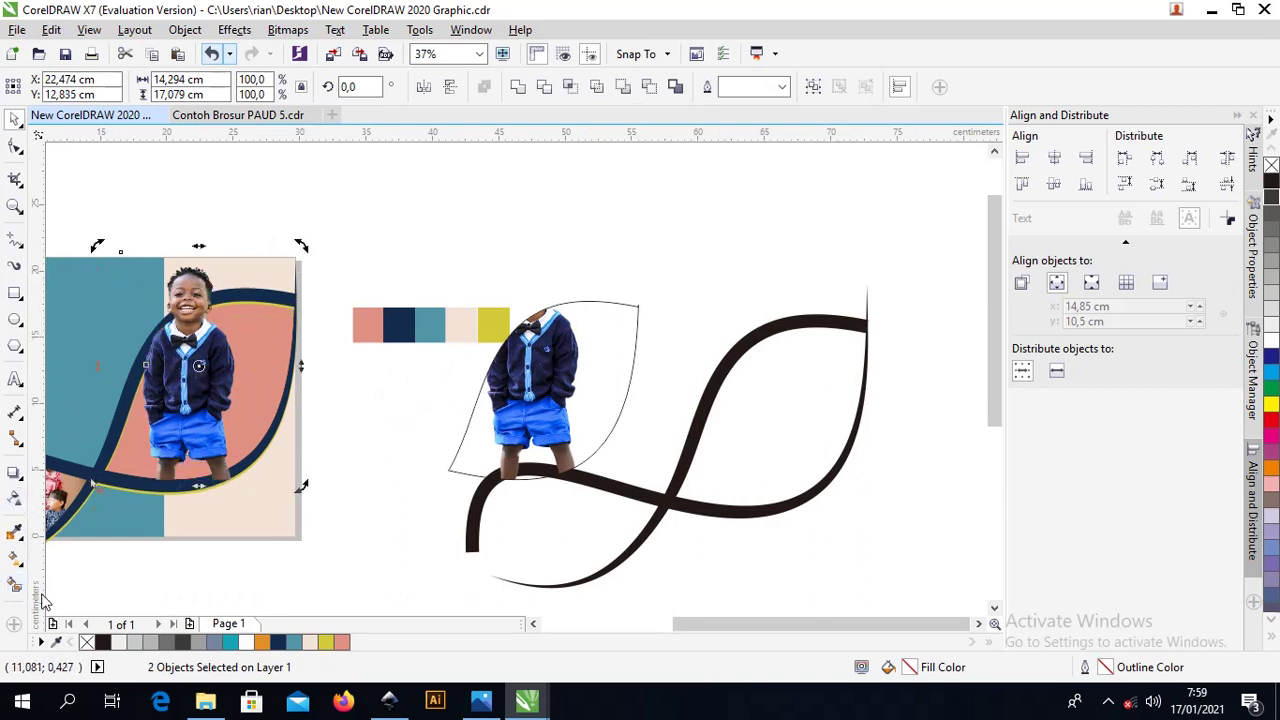
left_click(345, 440)
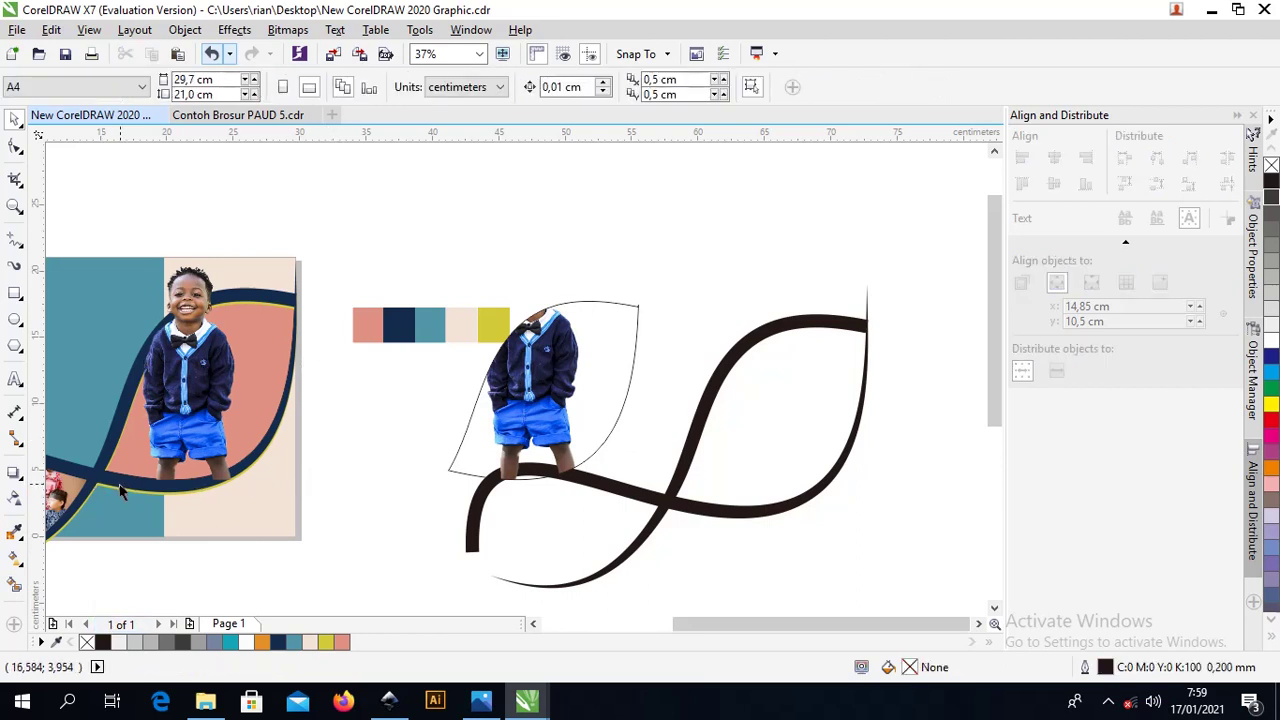
Try to align the separate clipped leaf with the unclipped boy copy over the brochure's salmon leaf
left_click(120, 490)
left_click(188, 370)
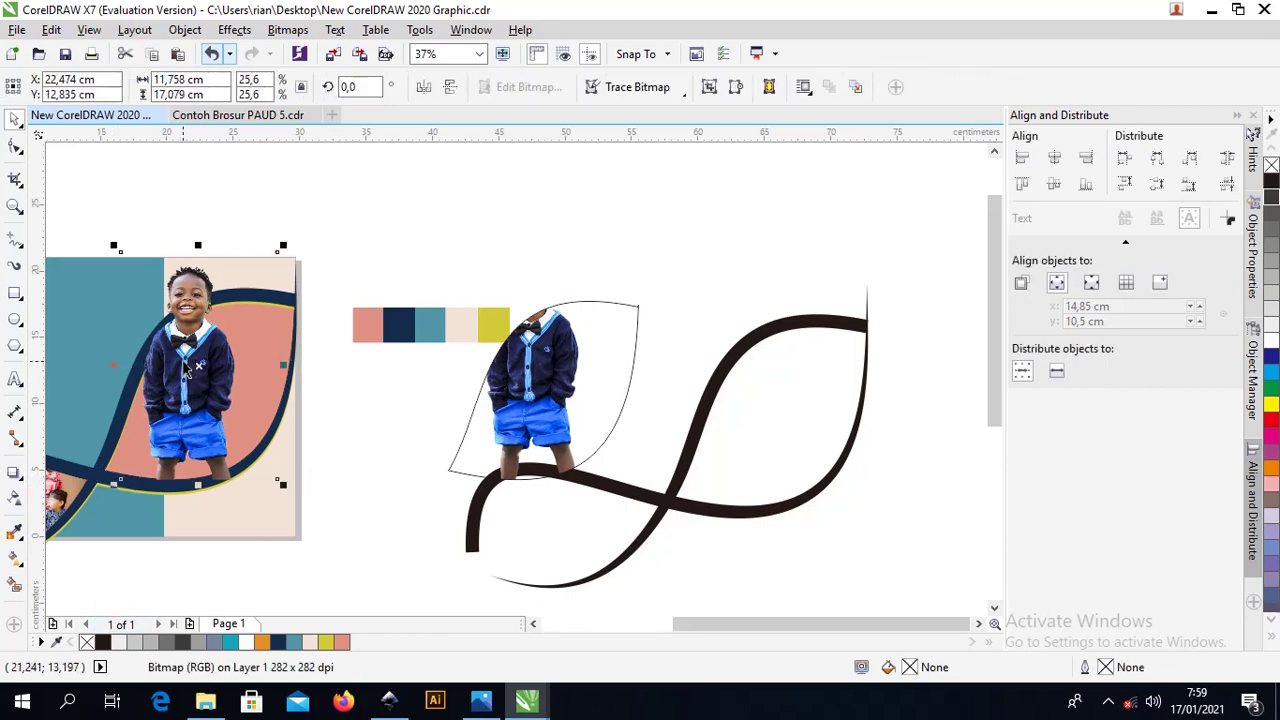
left_click(510, 380)
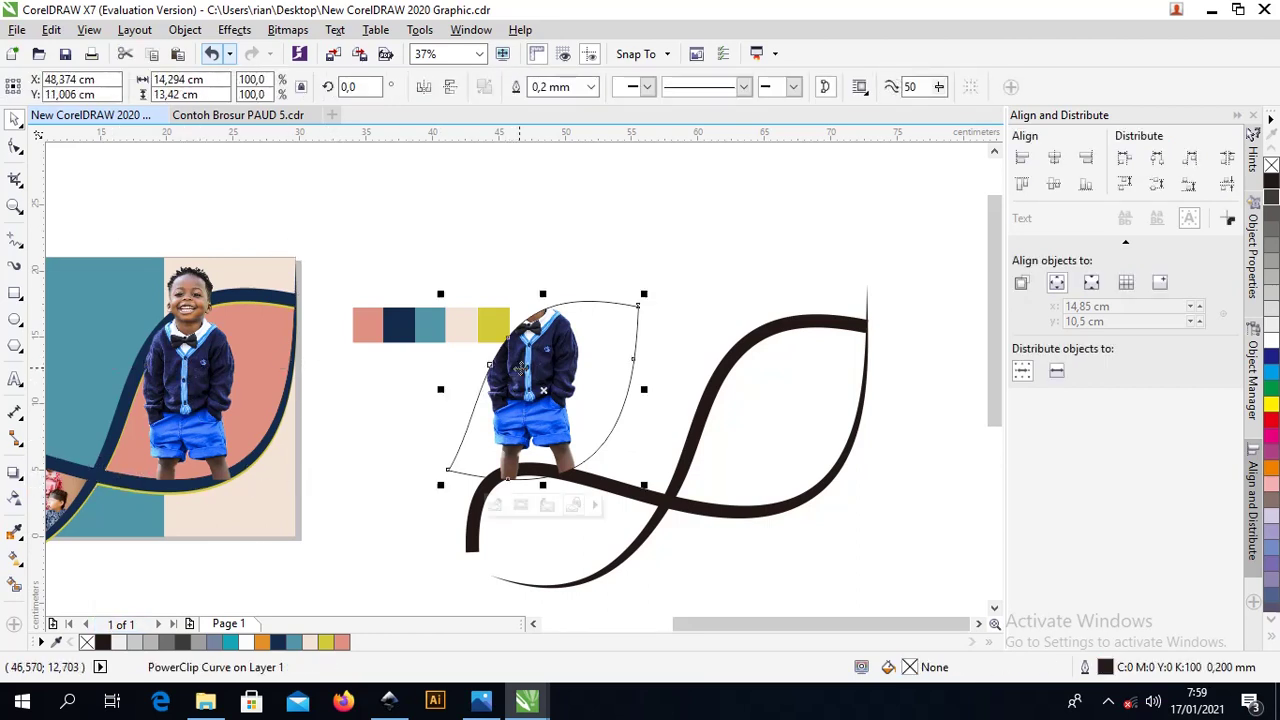
left_click(277, 320, "shift")
key("r")
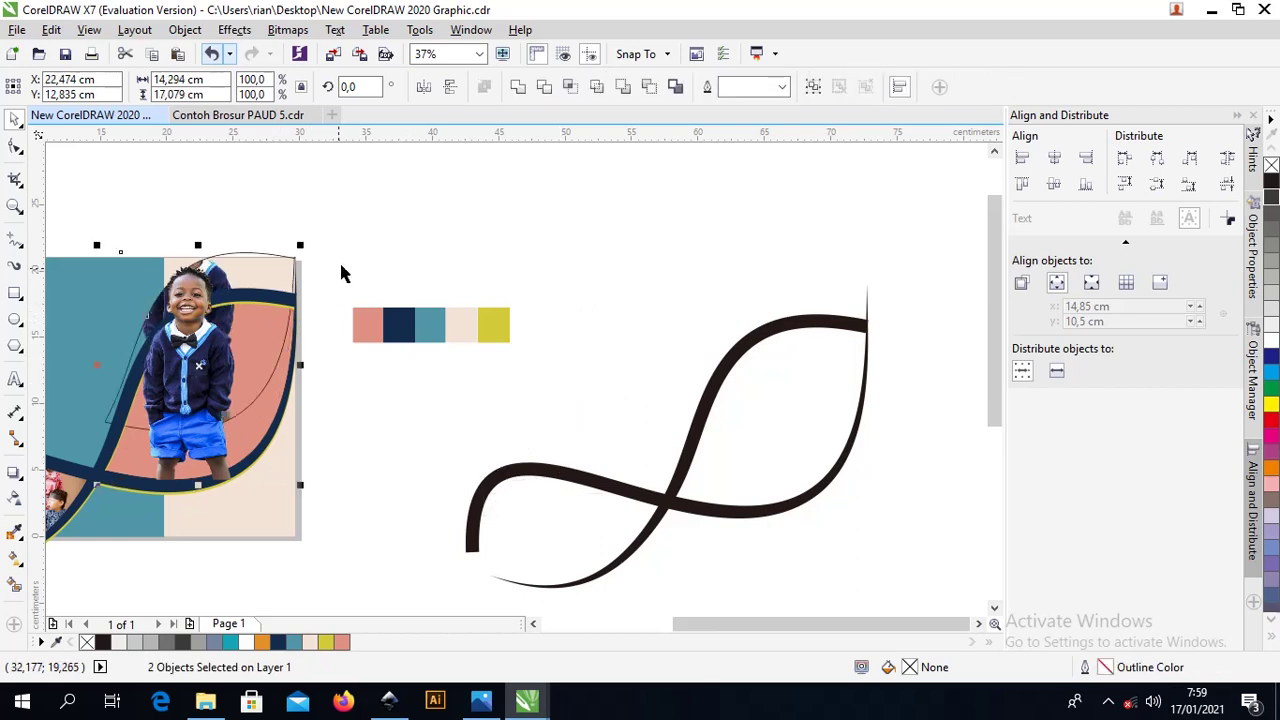
left_click(310, 262)
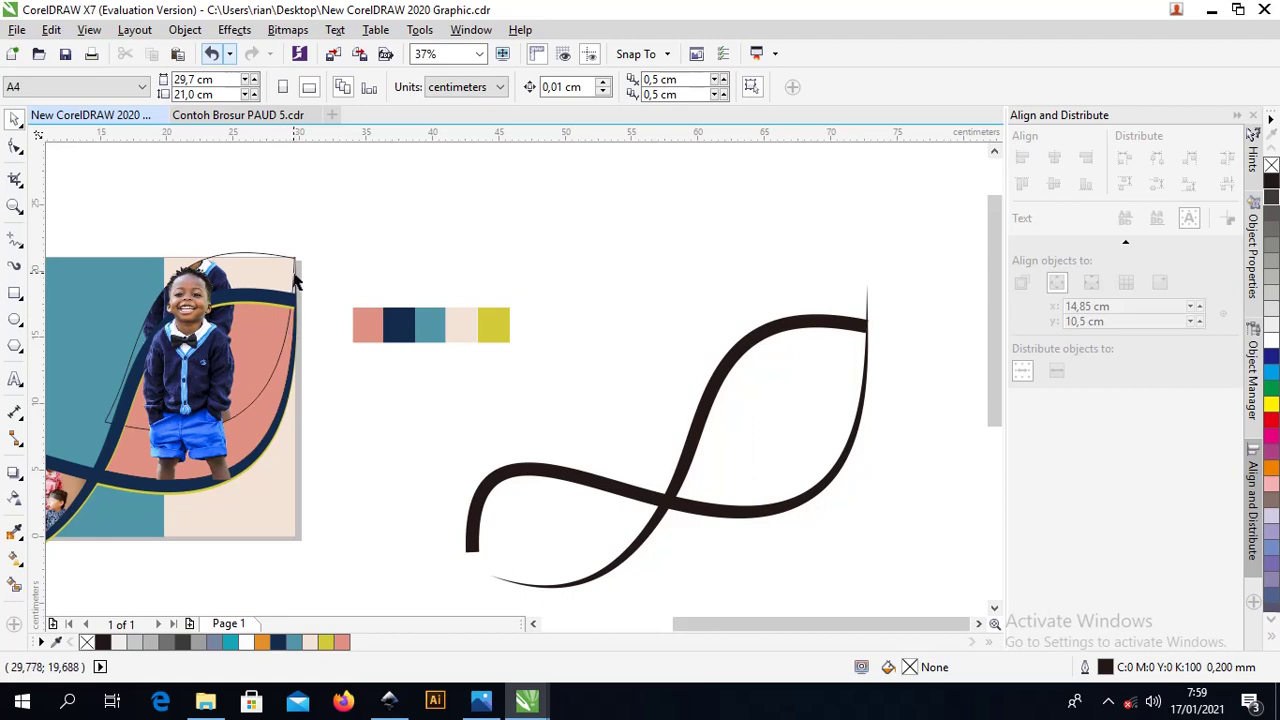
left_click(296, 282)
left_click(271, 428, "shift")
key("Left")
key("Left")
key("Left")
key("Left")
key("Left")
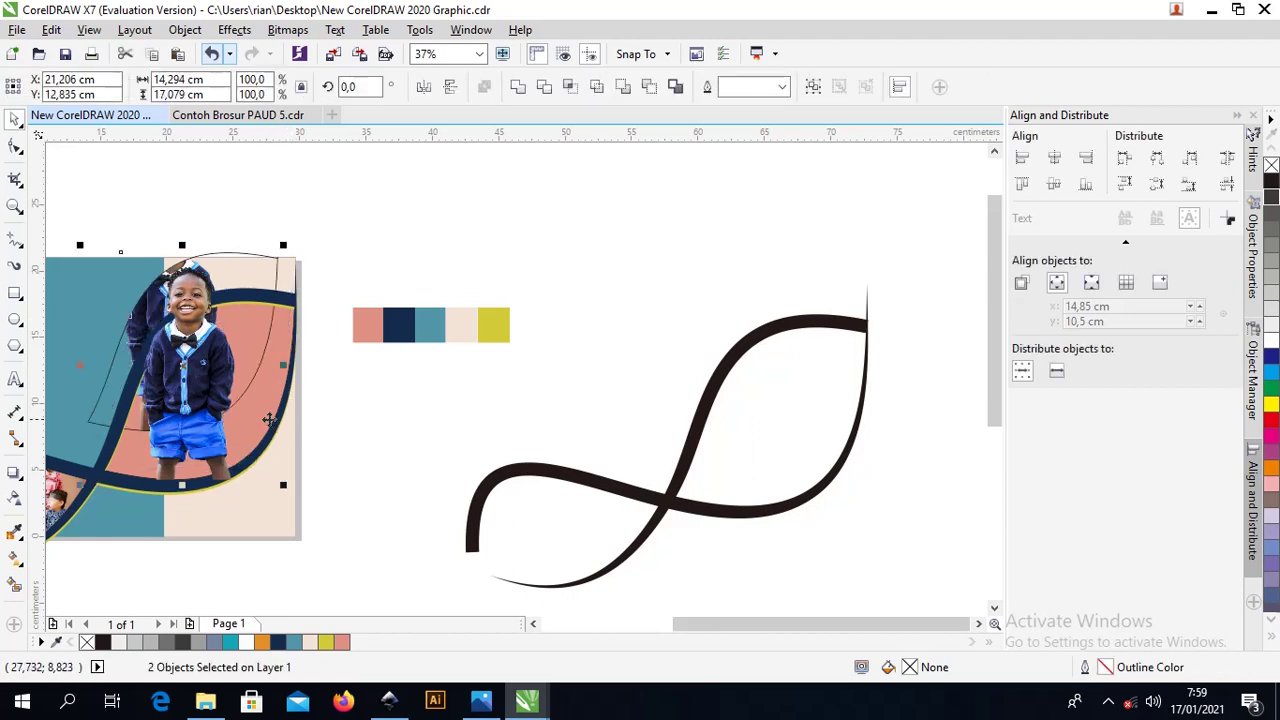
left_click(329, 334)
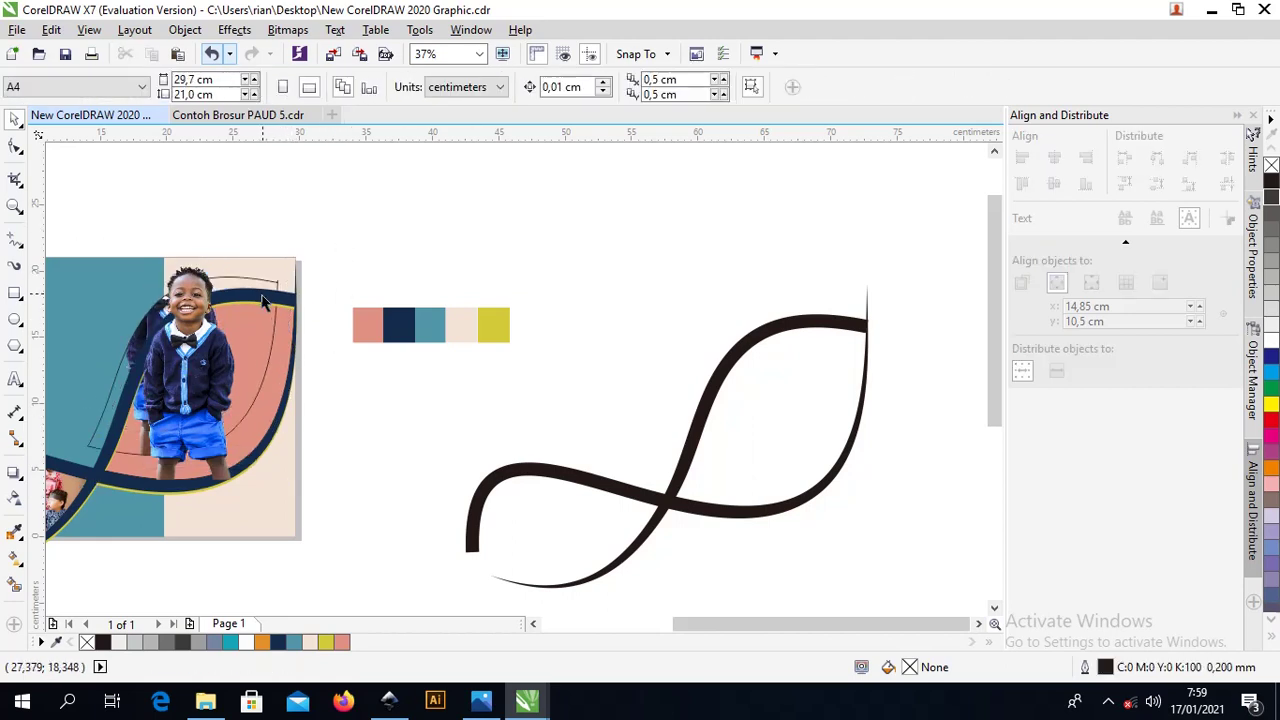
Move the unclipped boy copy aside onto the colour swatches and align the clipped leaf exactly over the salmon leaf
left_click(278, 374)
left_click_drag(180, 360, 436, 351)
left_click(268, 371)
left_click(290, 336, "shift")
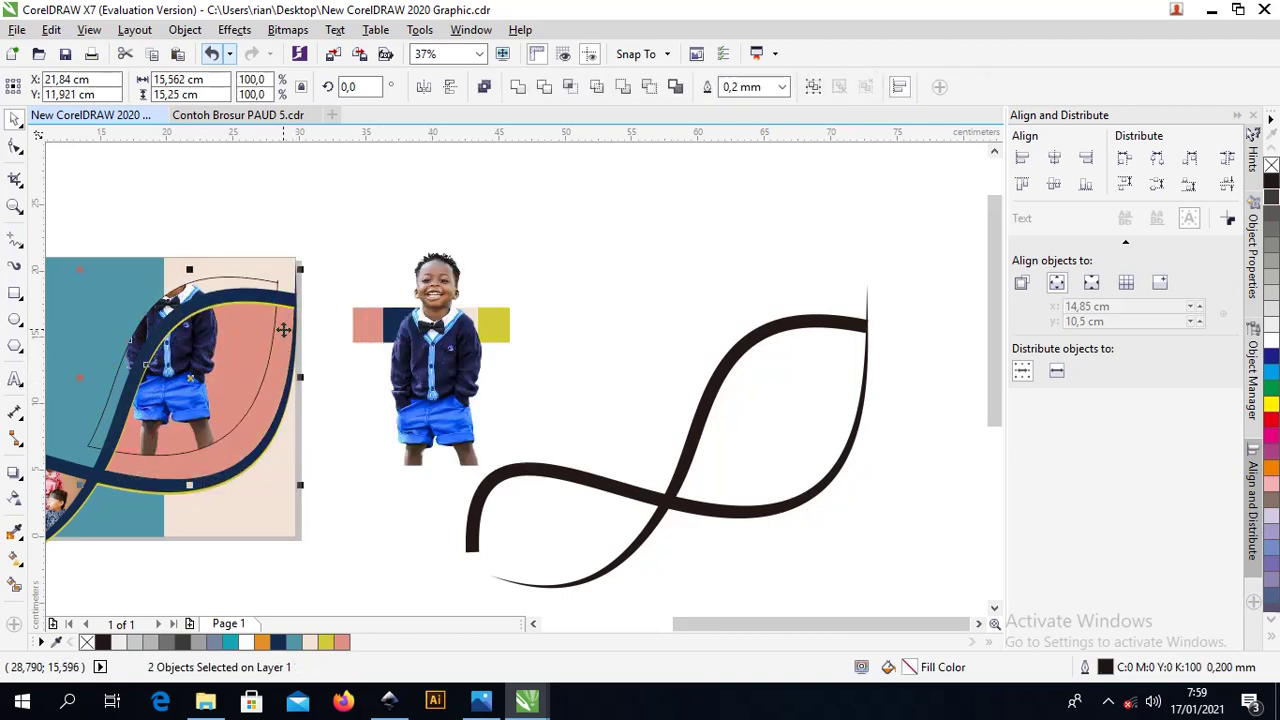
left_click(323, 289)
left_click(205, 383)
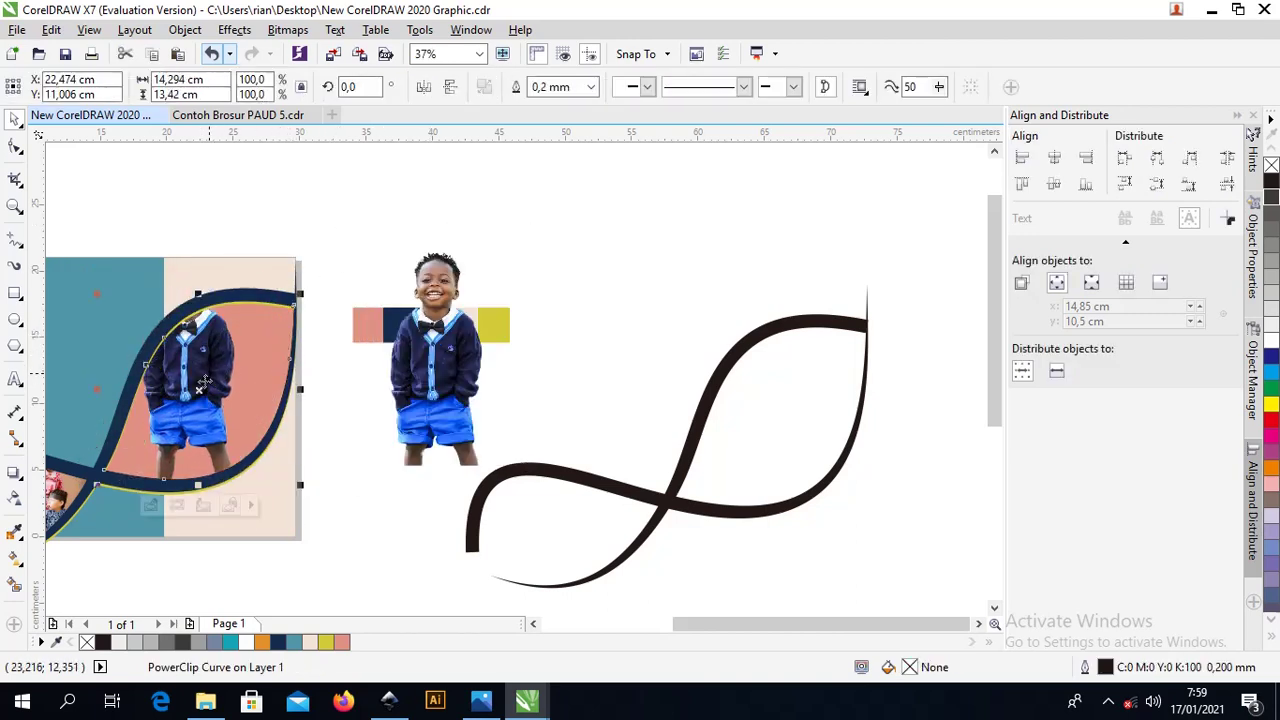
Try placing the unclipped boy copy over the clipped picture in the salmon leaf
left_click(447, 375)
left_click_drag(447, 388, 198, 393)
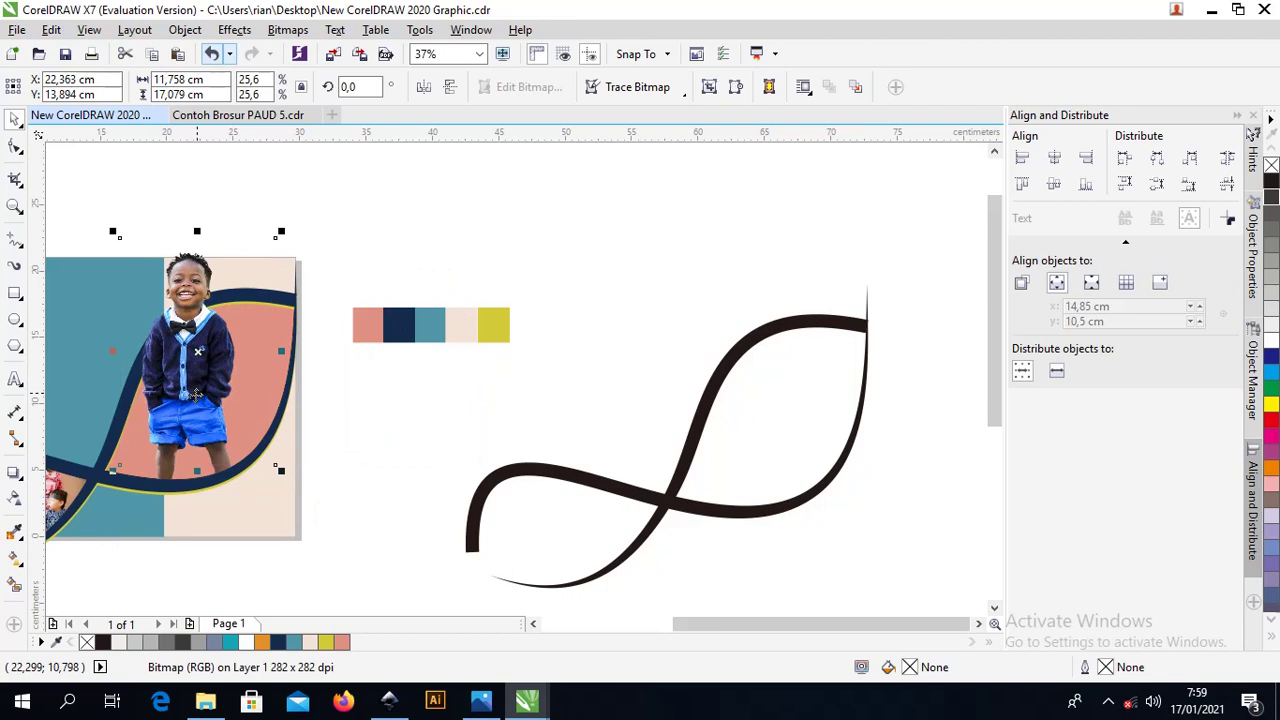
left_click_drag(195, 395, 443, 391)
Edit the leaf's PowerClip contents, shifting the boy picture right to about X 24.9 cm, Y 10.2 cm, and finish editing
left_click(205, 365)
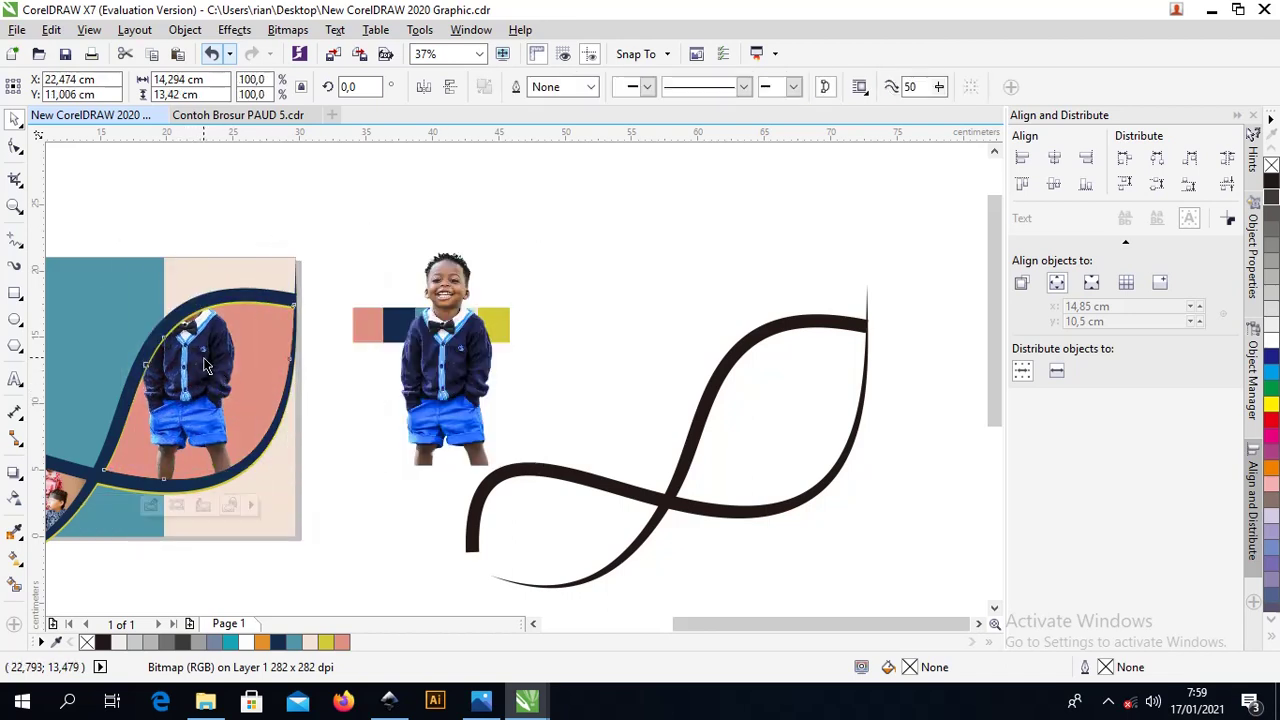
right_click(205, 365)
left_click(280, 206)
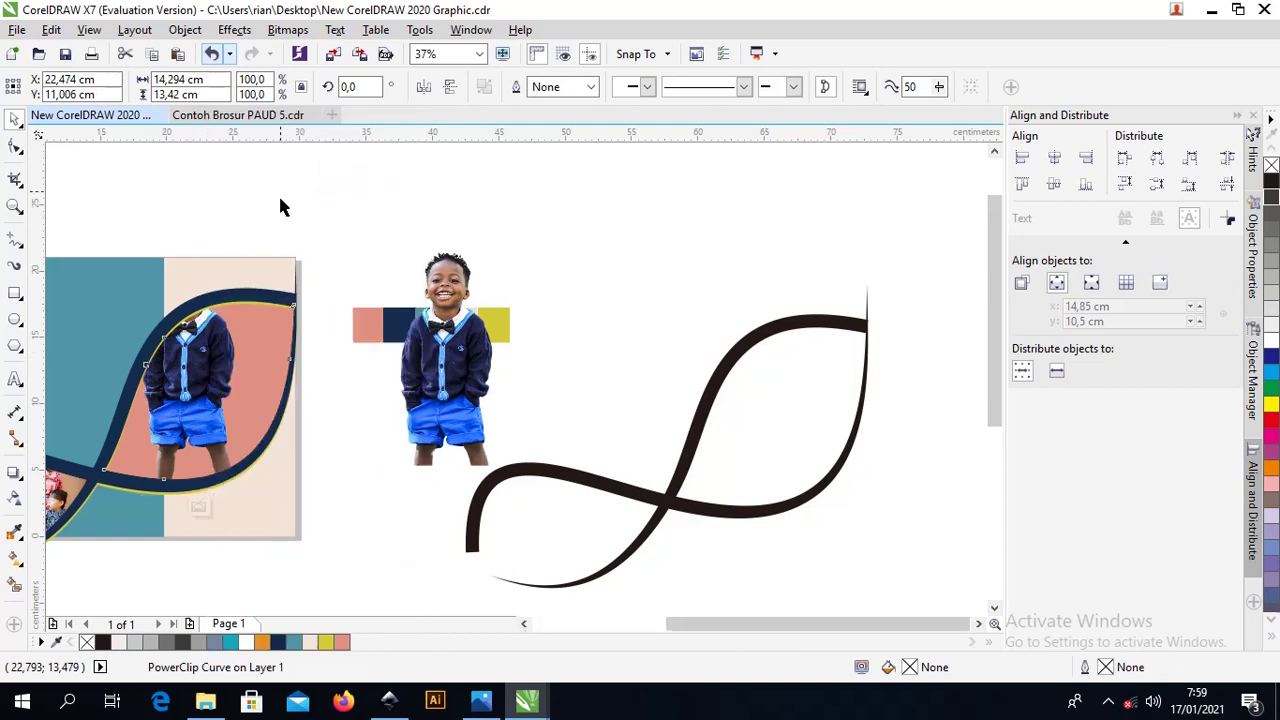
left_click_drag(237, 386, 251, 363)
left_click(427, 327)
left_click(307, 344)
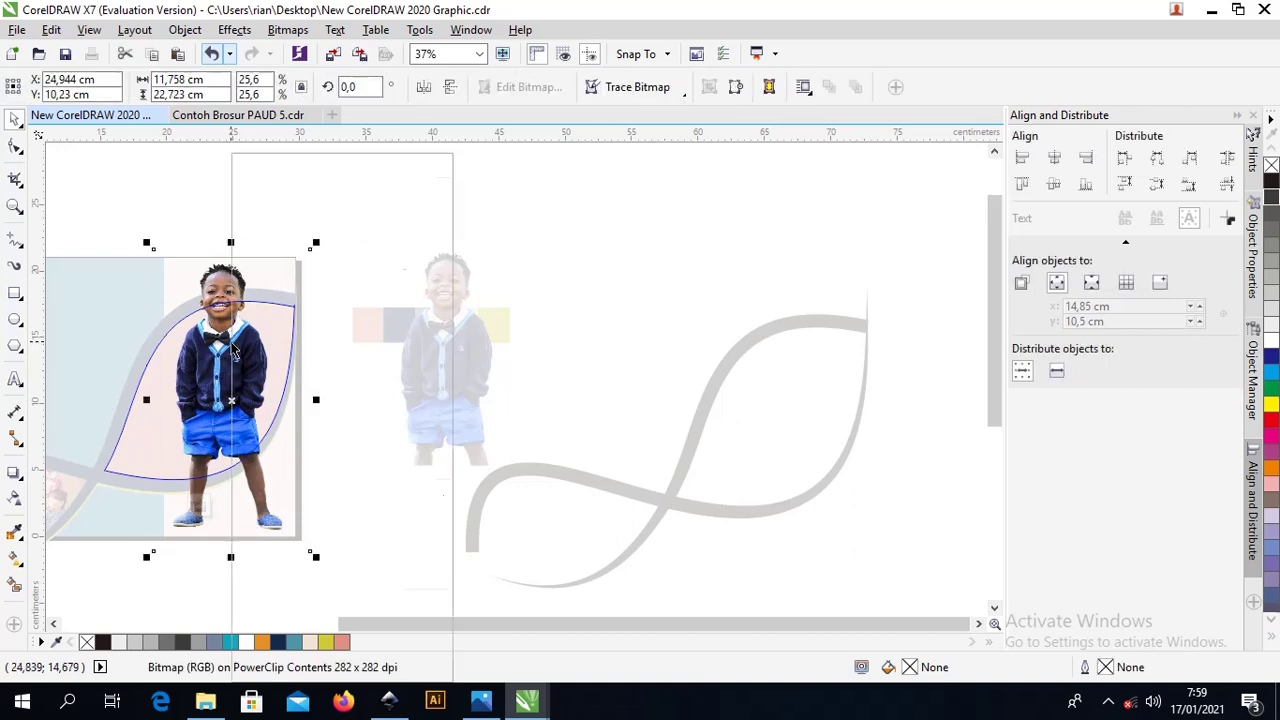
right_click(233, 152)
left_click(300, 252)
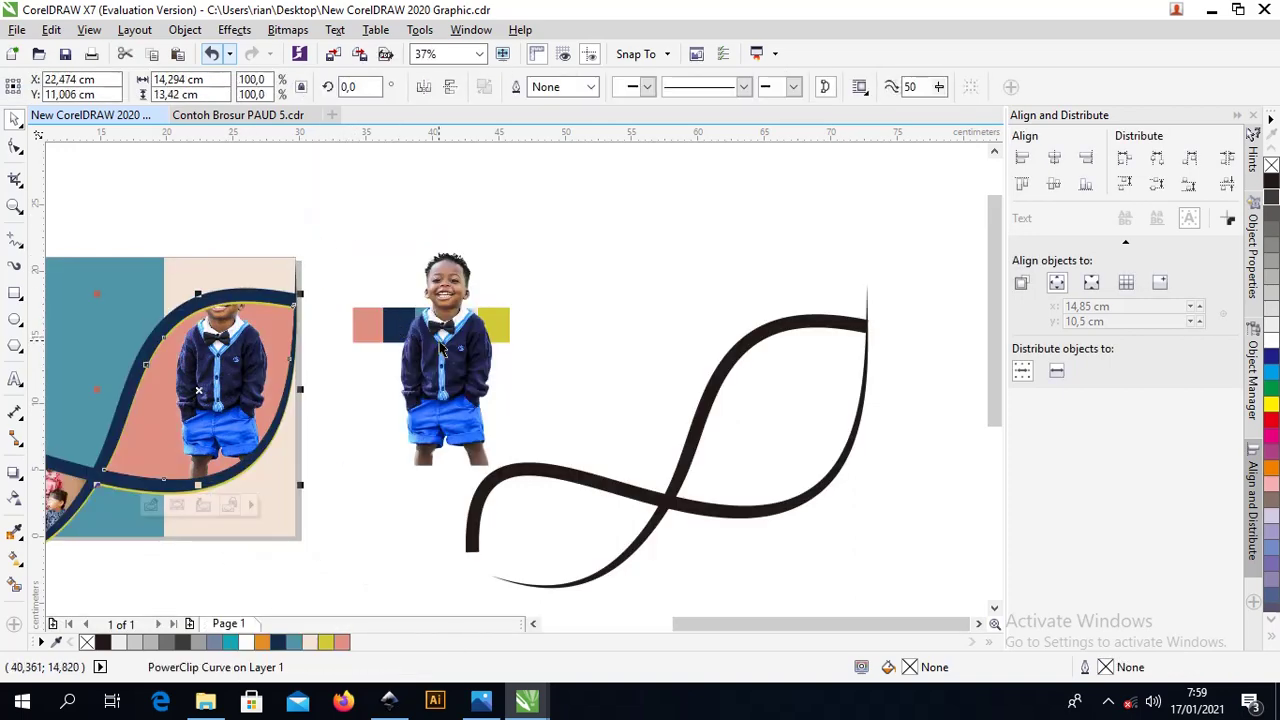
Move the unclipped boy copy onto the brochure leaf, lining it up over the clipped picture at X 24.973 cm, Y 13.136 cm
left_click_drag(458, 353, 237, 363)
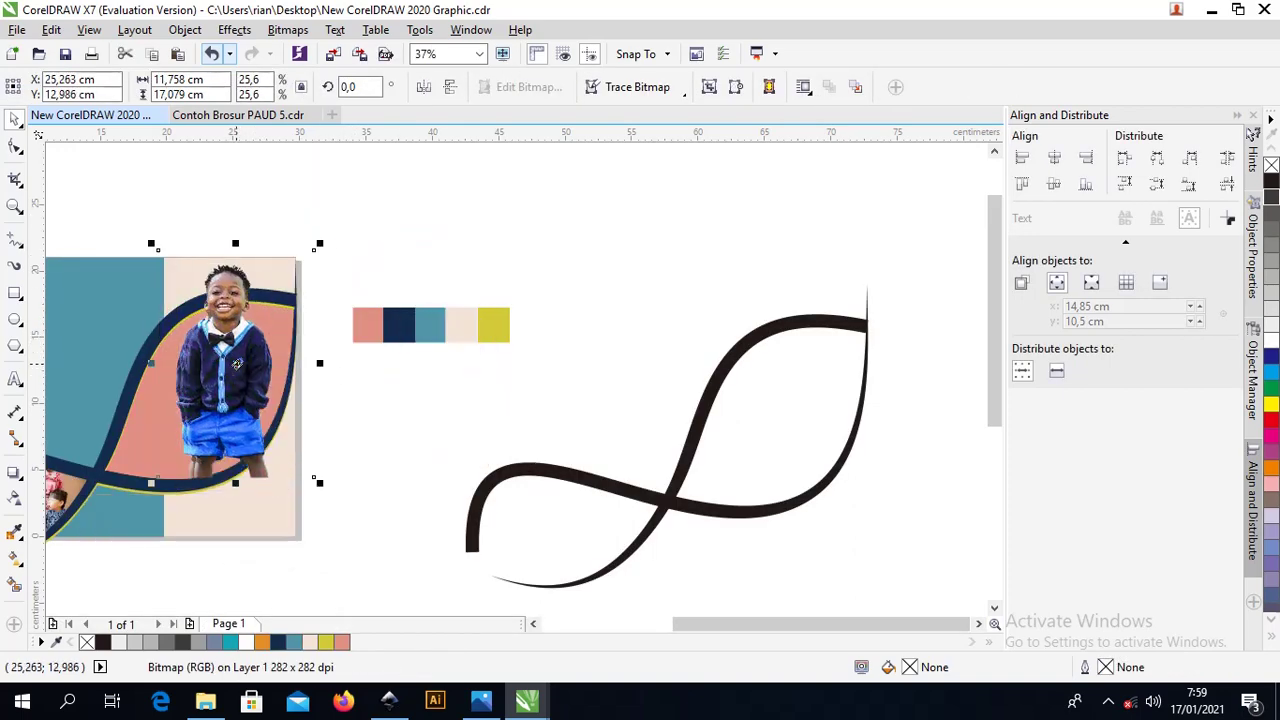
scroll(209, 362, "up", 2)
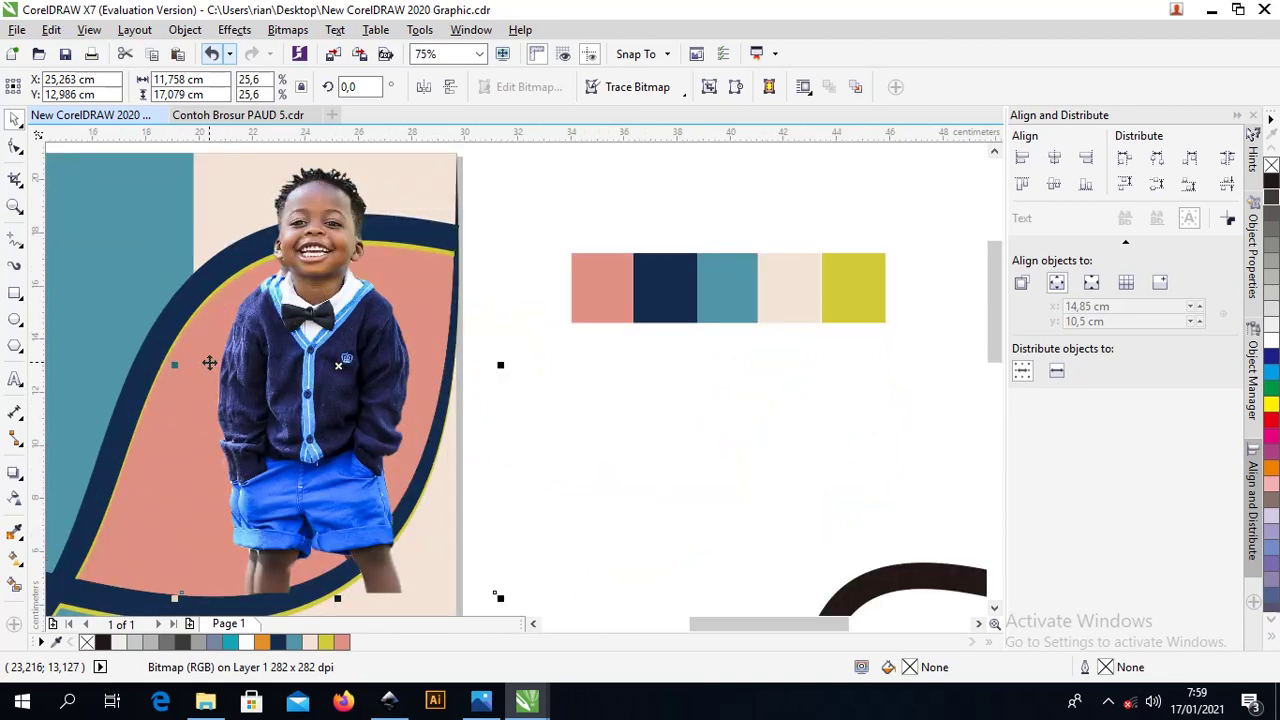
left_click_drag(209, 362, 209, 362)
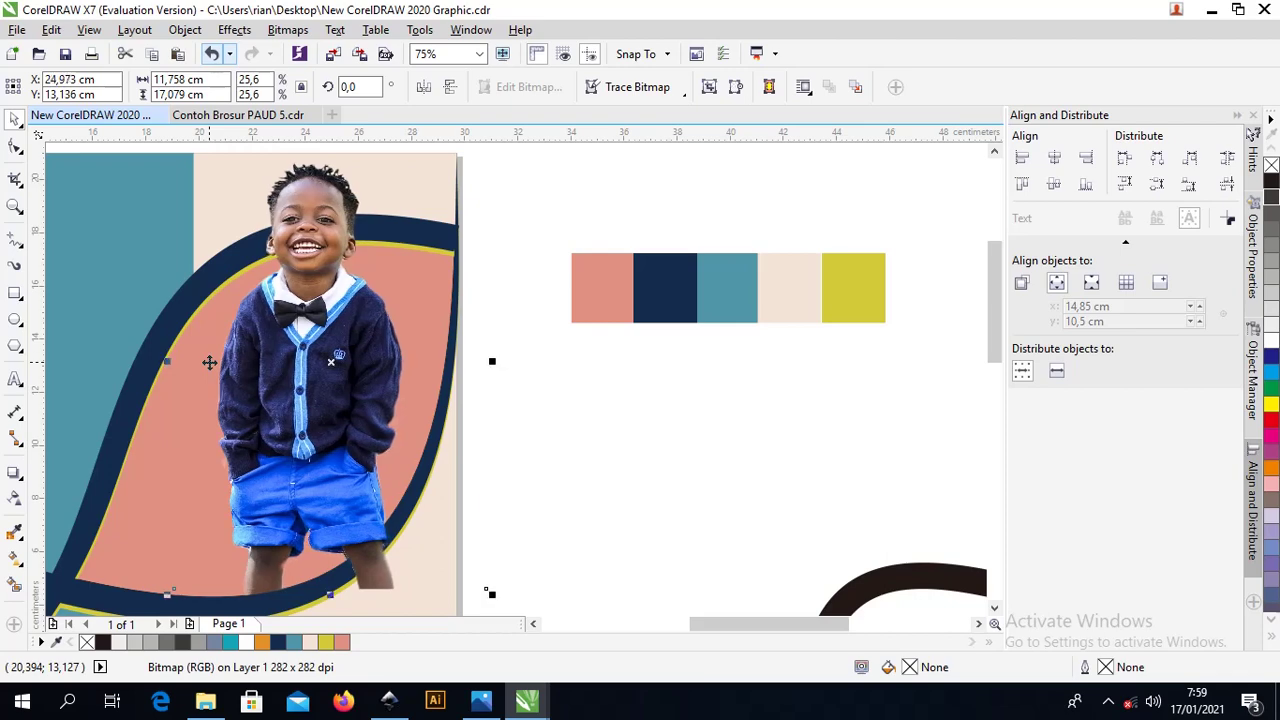
scroll(405, 371, "down", 2)
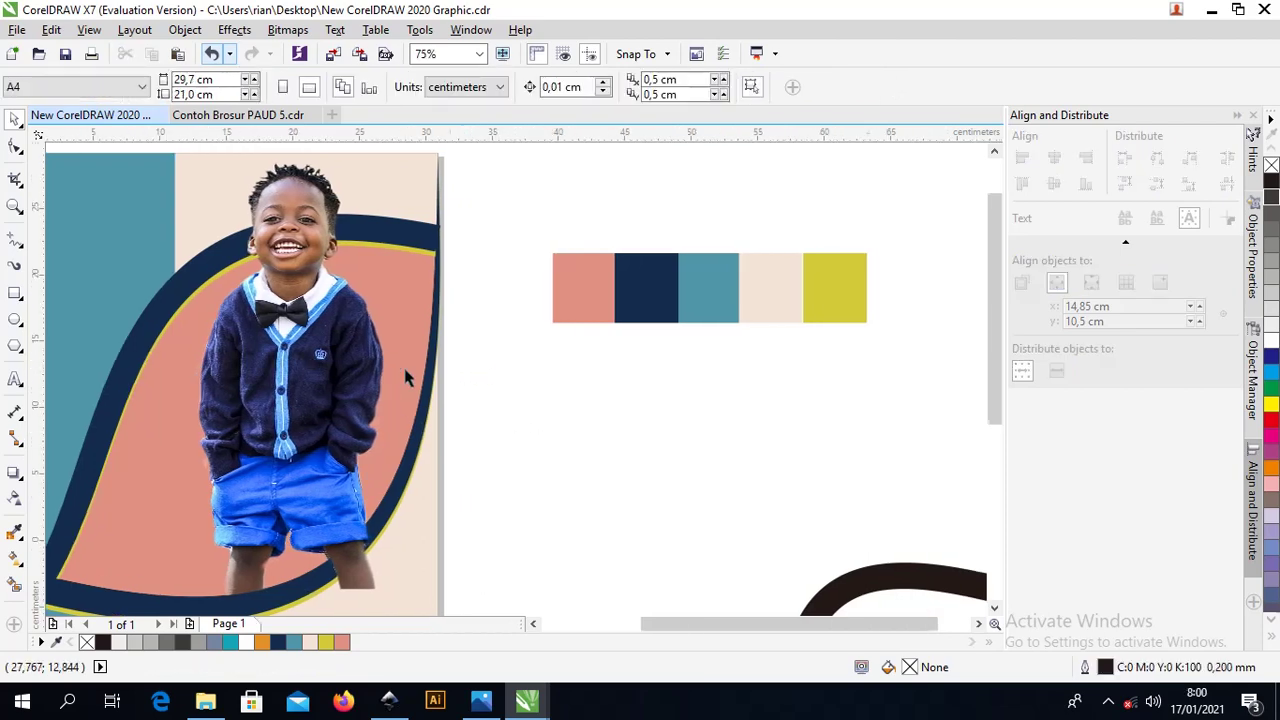
Crop the unclipped boy copy from below up to the shorts with the Shape tool, leaving the legs to the clipped picture
left_click(15, 146)
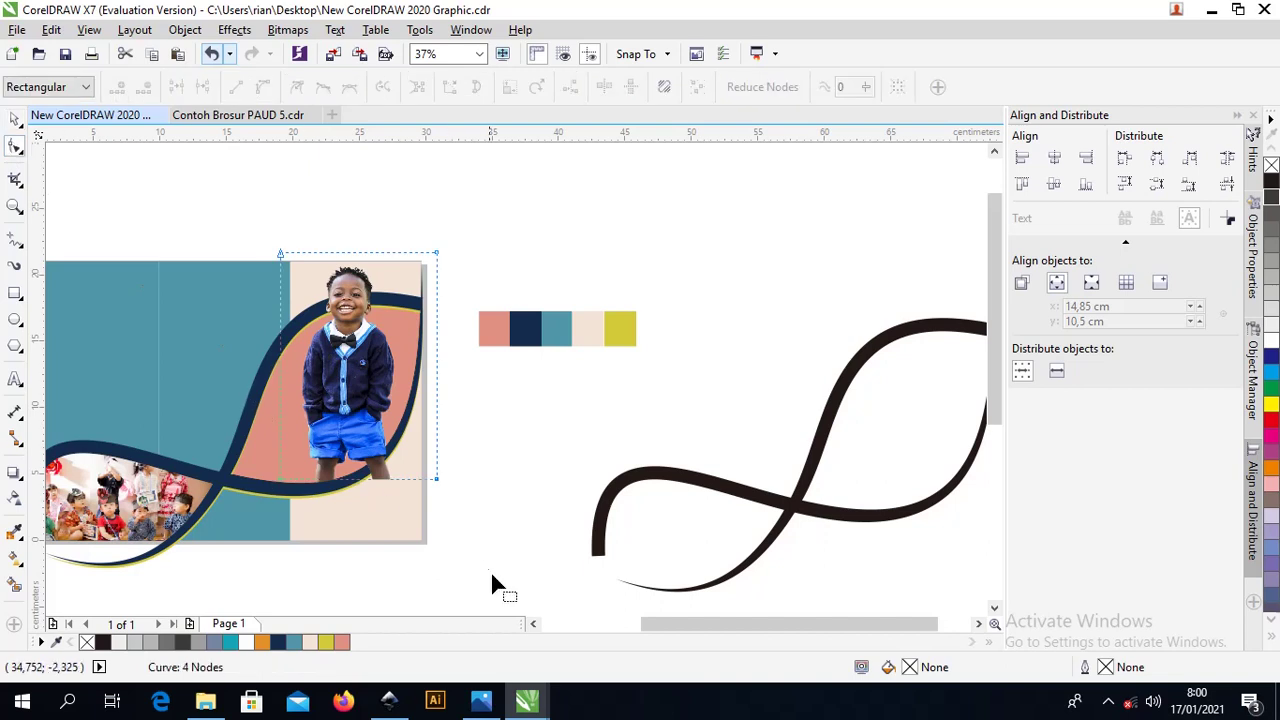
left_click_drag(513, 503, 282, 439)
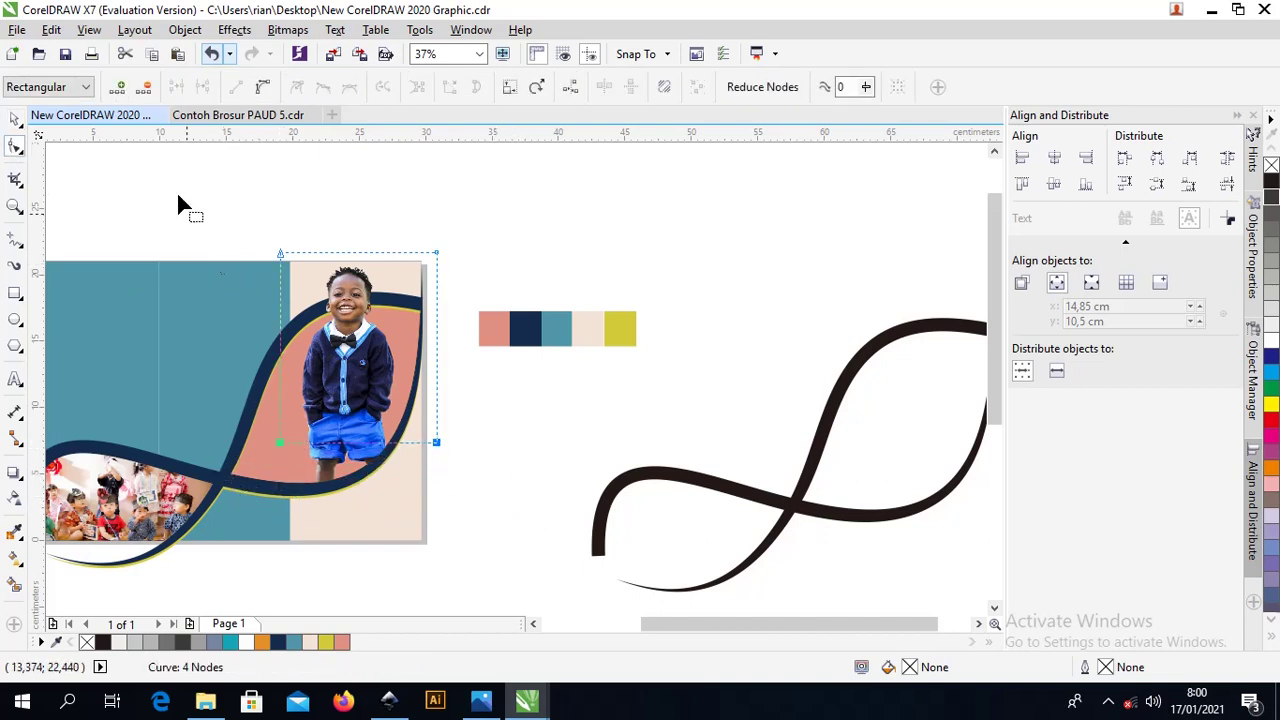
left_click(15, 118)
left_click(243, 229)
scroll(478, 348, "right", 1)
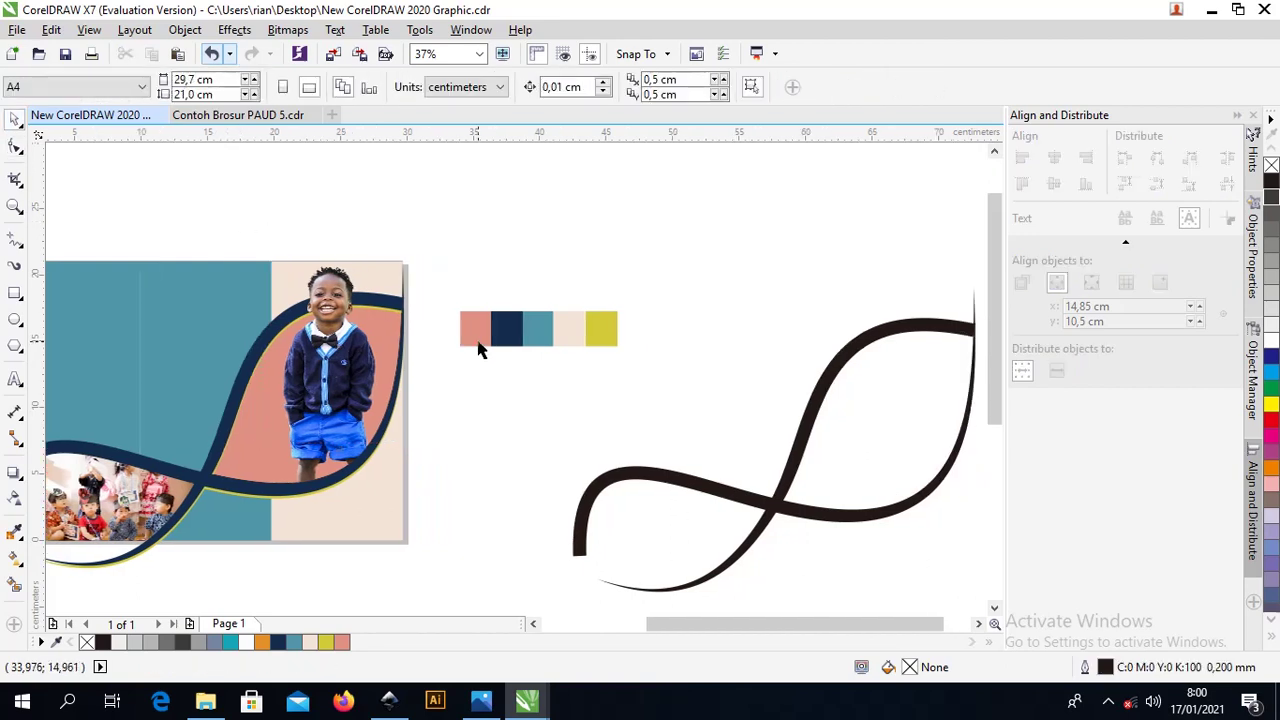
Duplicate the two teal panels together with the boy cutout in front of the brochure artwork
scroll(478, 348, "right", 1)
scroll(370, 360, "down", 1)
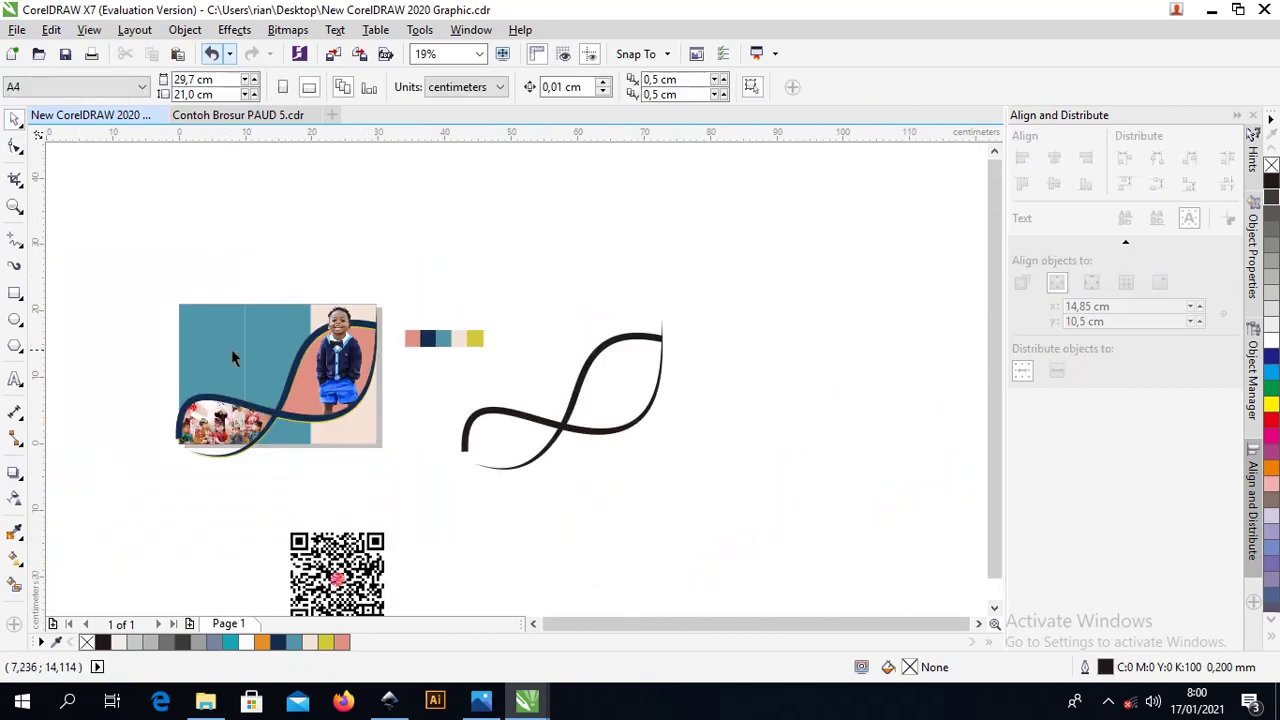
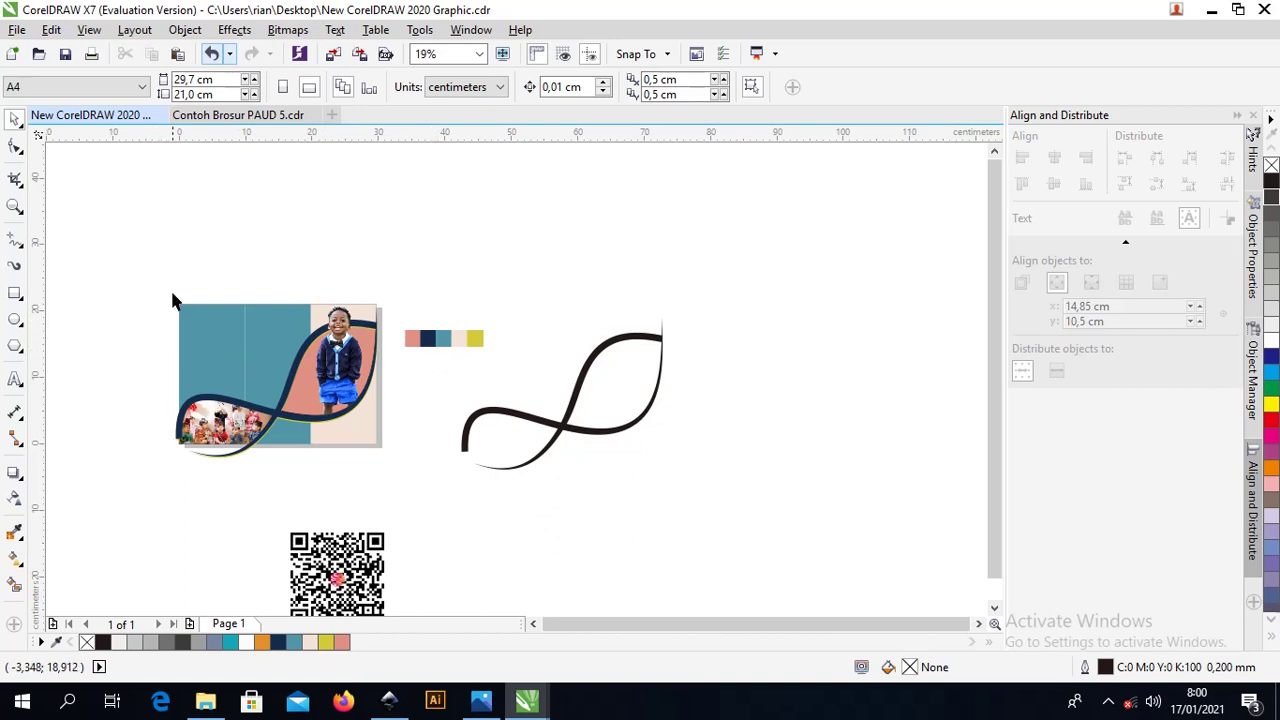
scroll(173, 301, "up", 1)
left_click(256, 296)
left_click(373, 313, "shift")
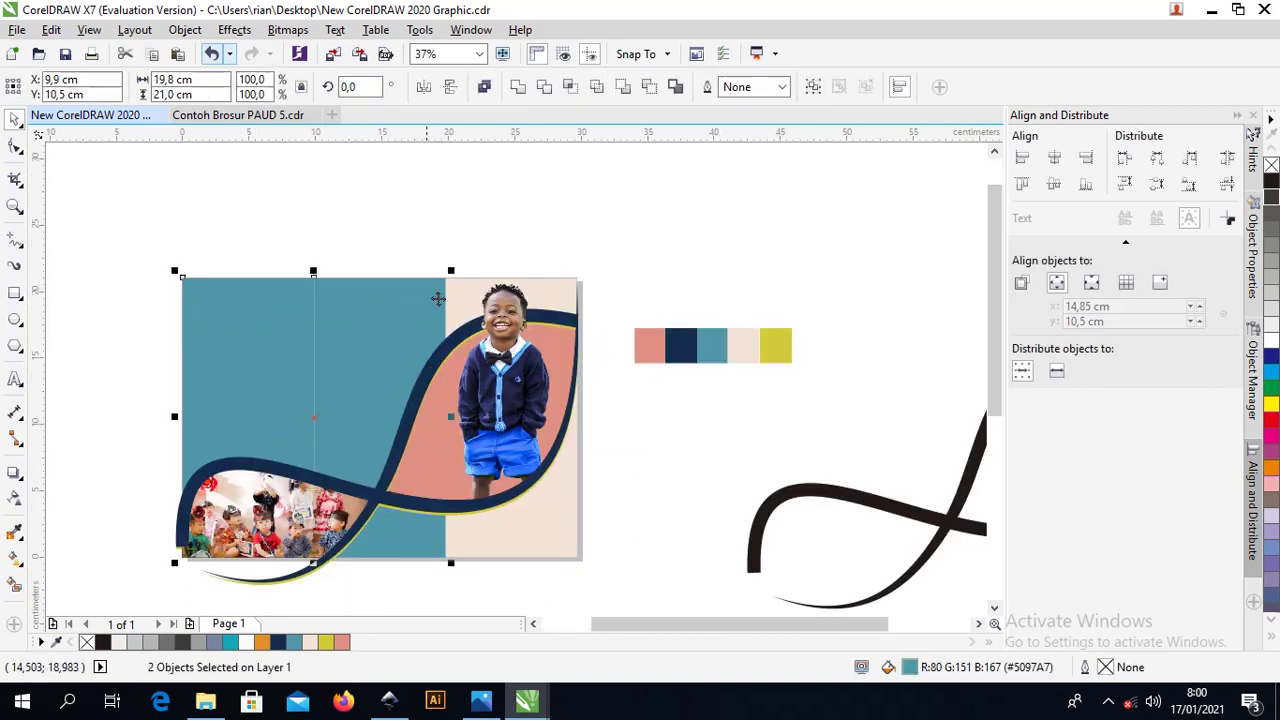
left_click(455, 290, "shift")
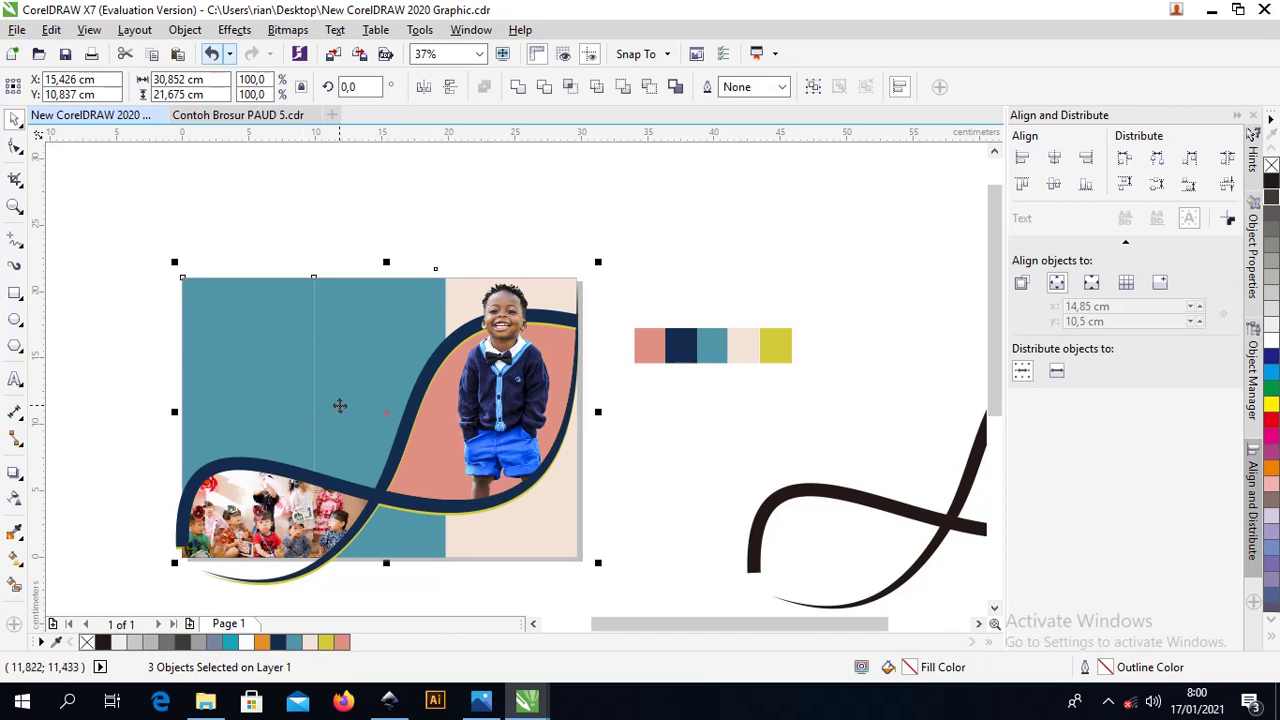
key("shift+Page_Up")
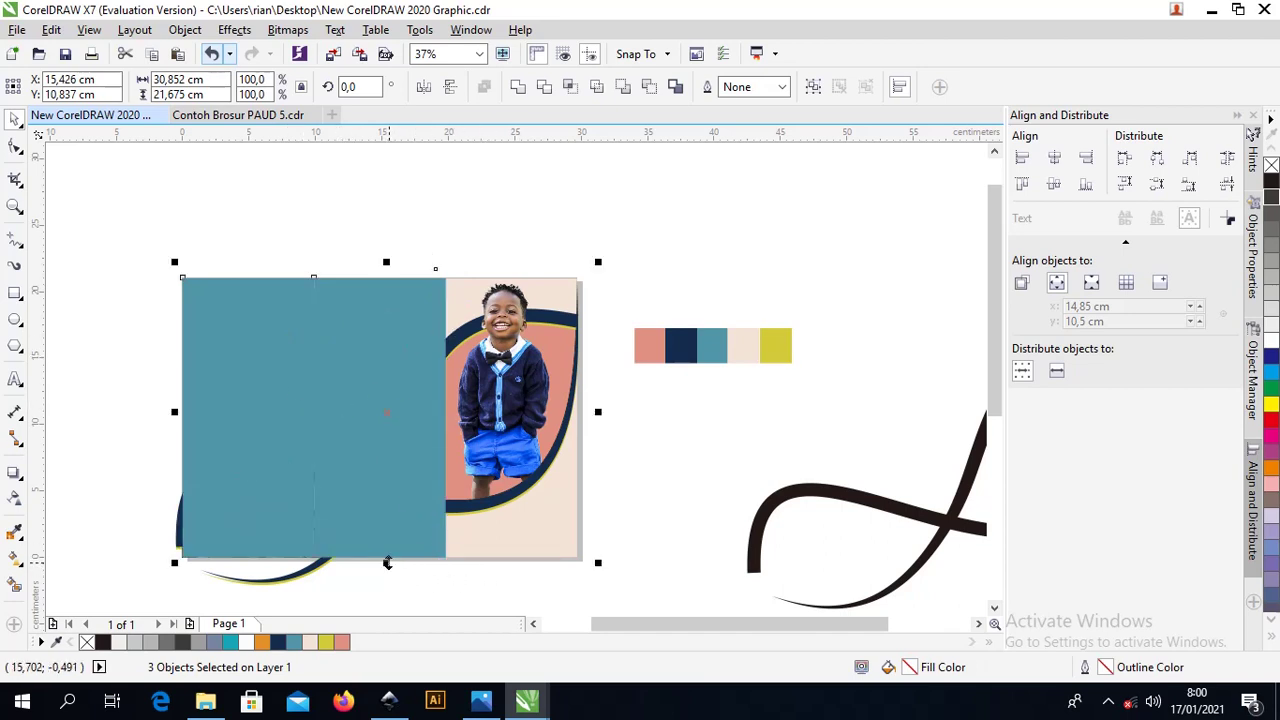
Try squashing the copied teal panels and boy cutout toward the page's top edge to a height of 5.091 cm
left_click_drag(387, 563, 380, 342)
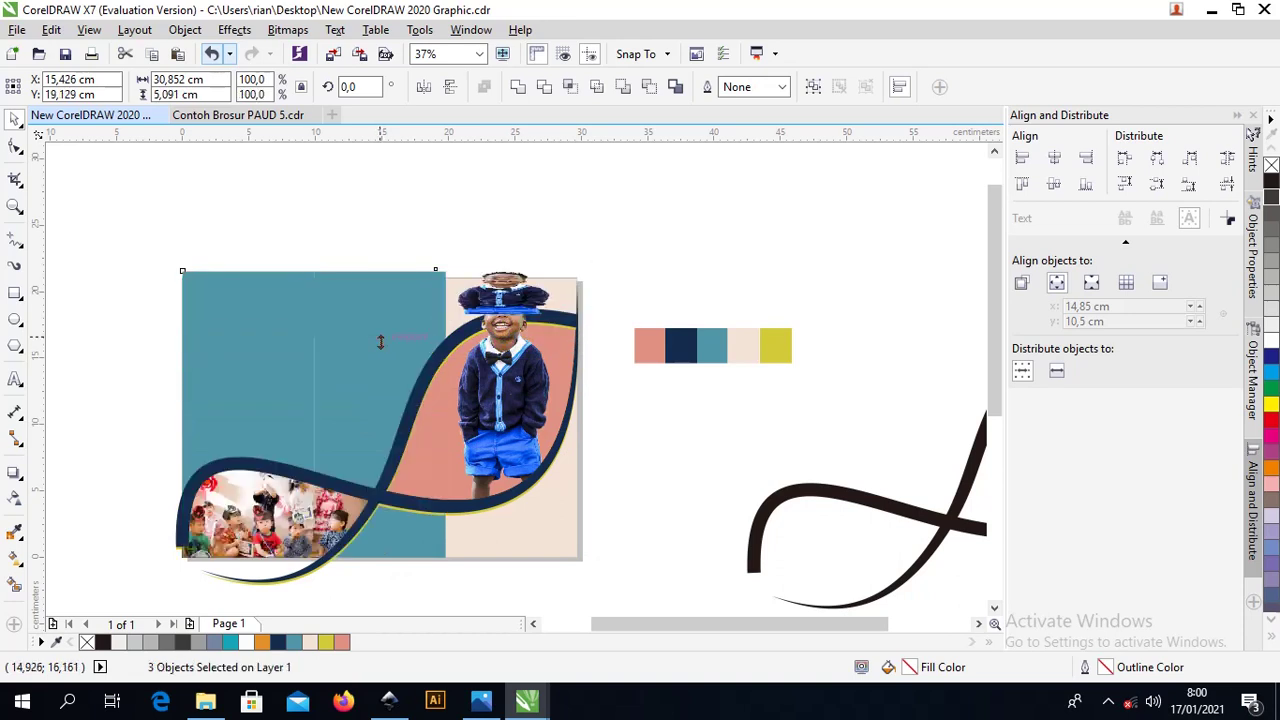
key("ctrl+z")
left_click(486, 251)
left_click(406, 333)
key("Tab")
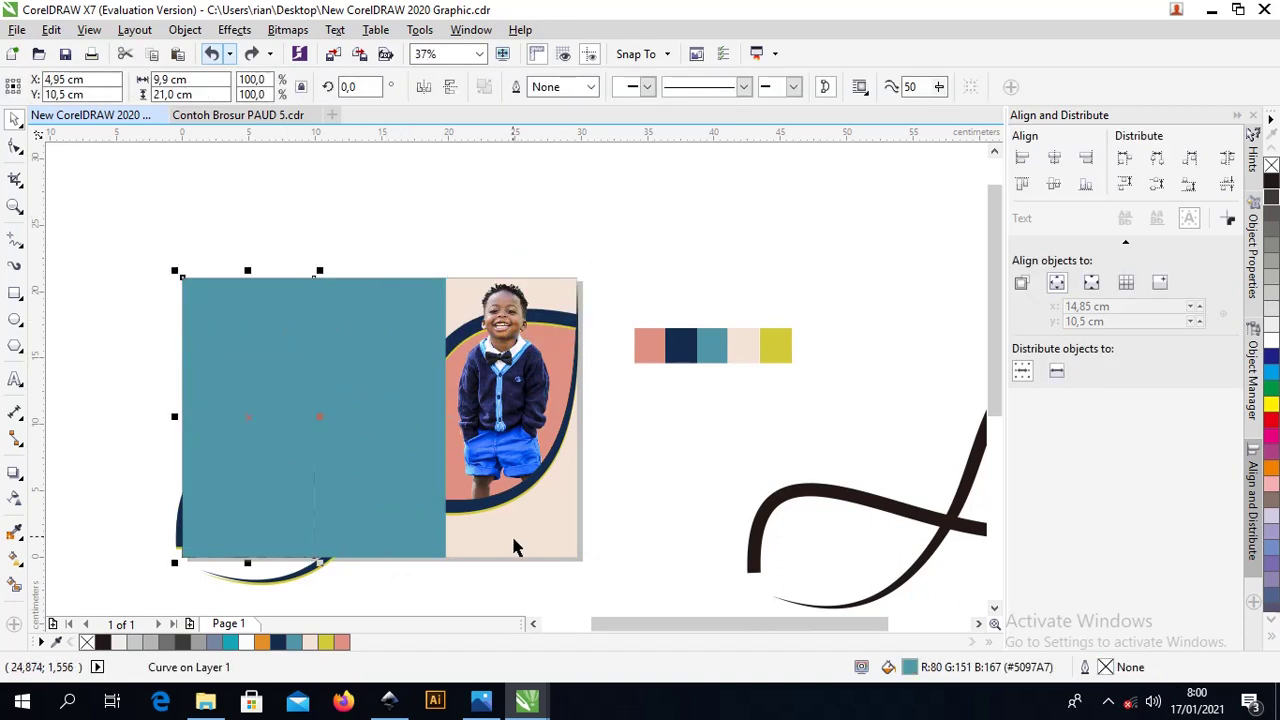
Duplicate the cream panel in front and squash all three panel copies into a 0.21 cm high band along the page's top edge
key("shift+Page_Up")
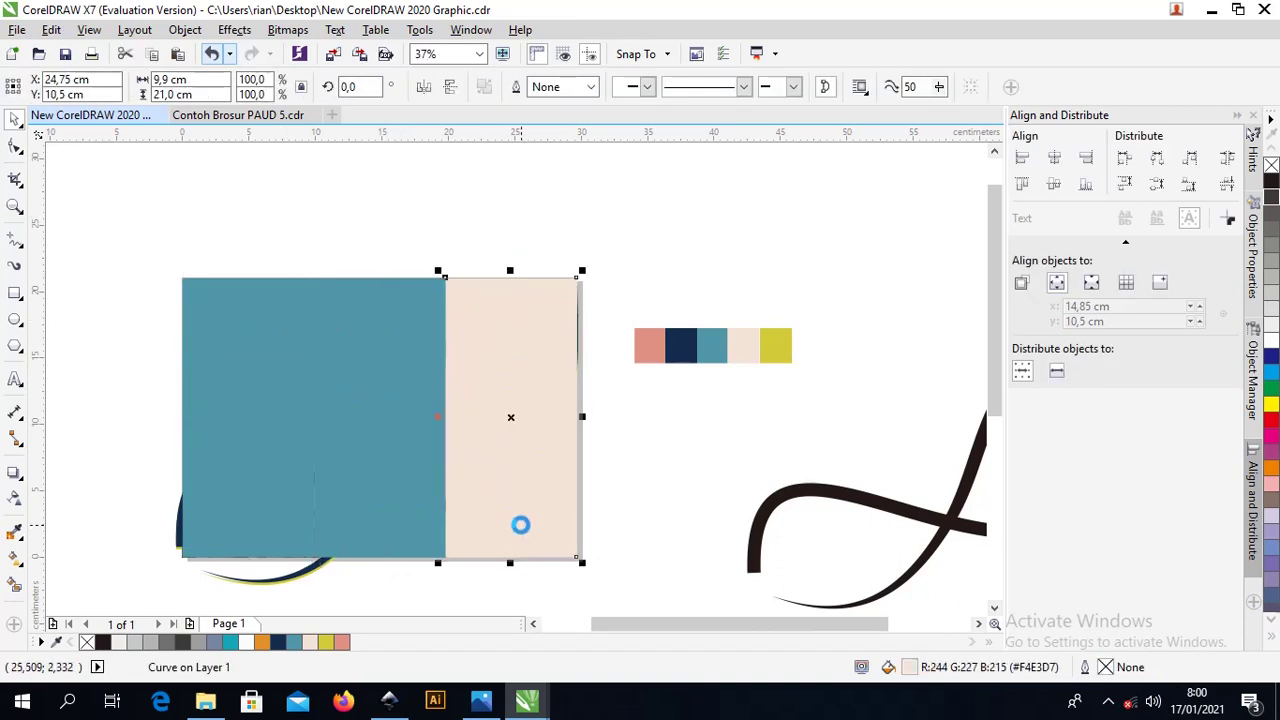
left_click(420, 422, "shift")
left_click(255, 380, "shift")
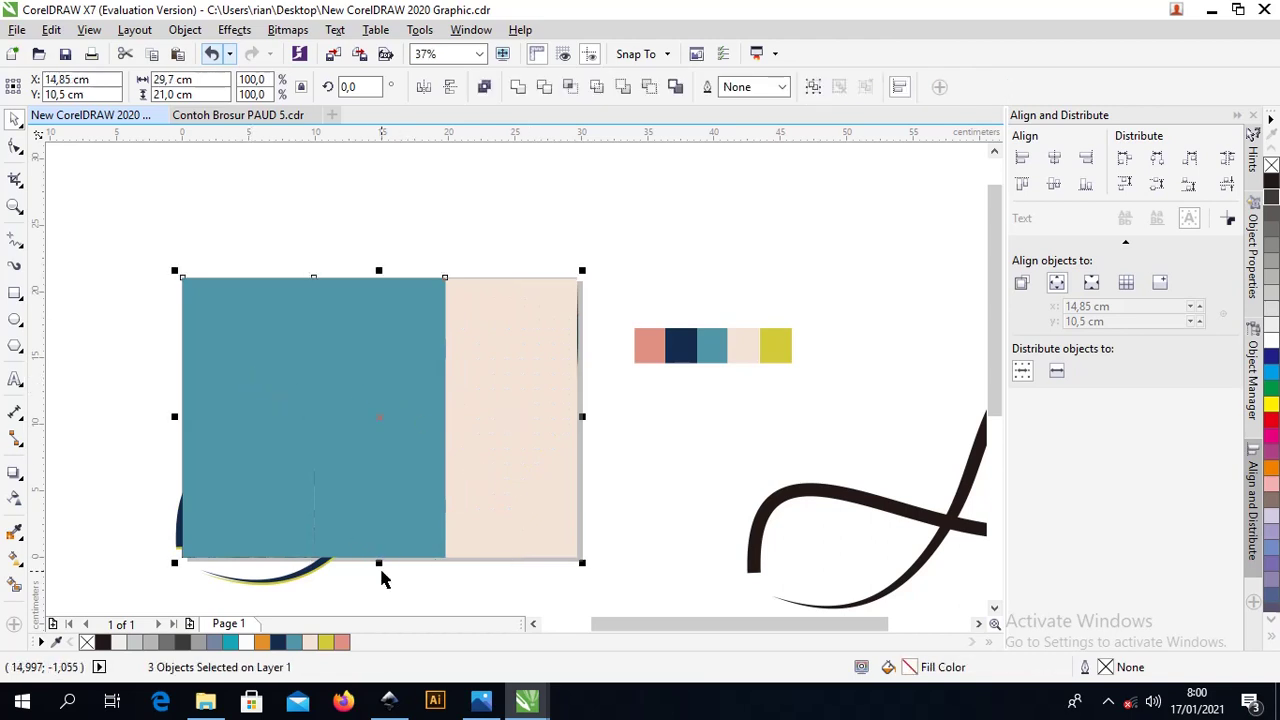
left_click_drag(379, 563, 405, 280)
scroll(407, 279, "up", 3)
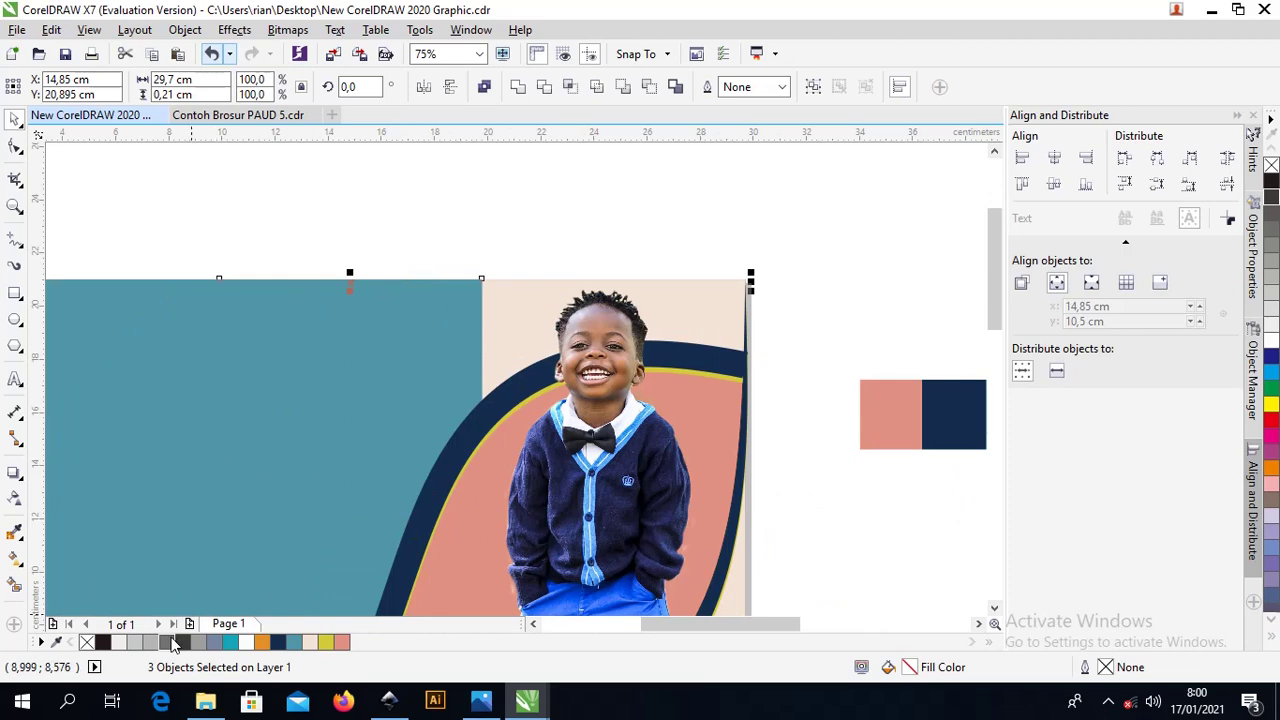
Fill the three thin strips along the page's top edge with 70% Black
left_click(182, 641)
left_click(504, 181)
key("ctrl+z")
key("ctrl+z")
scroll(376, 293, "down", 3)
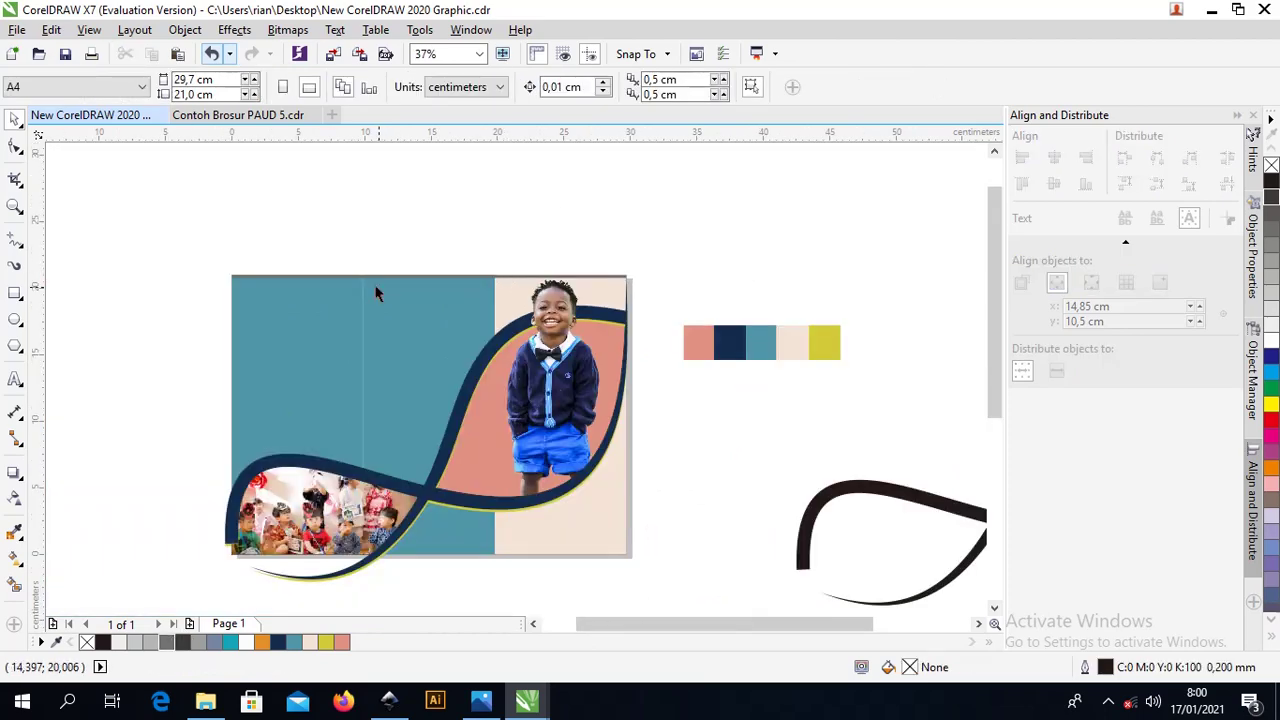
Fill the thin strip above the first teal panel with salmon
left_click(360, 285)
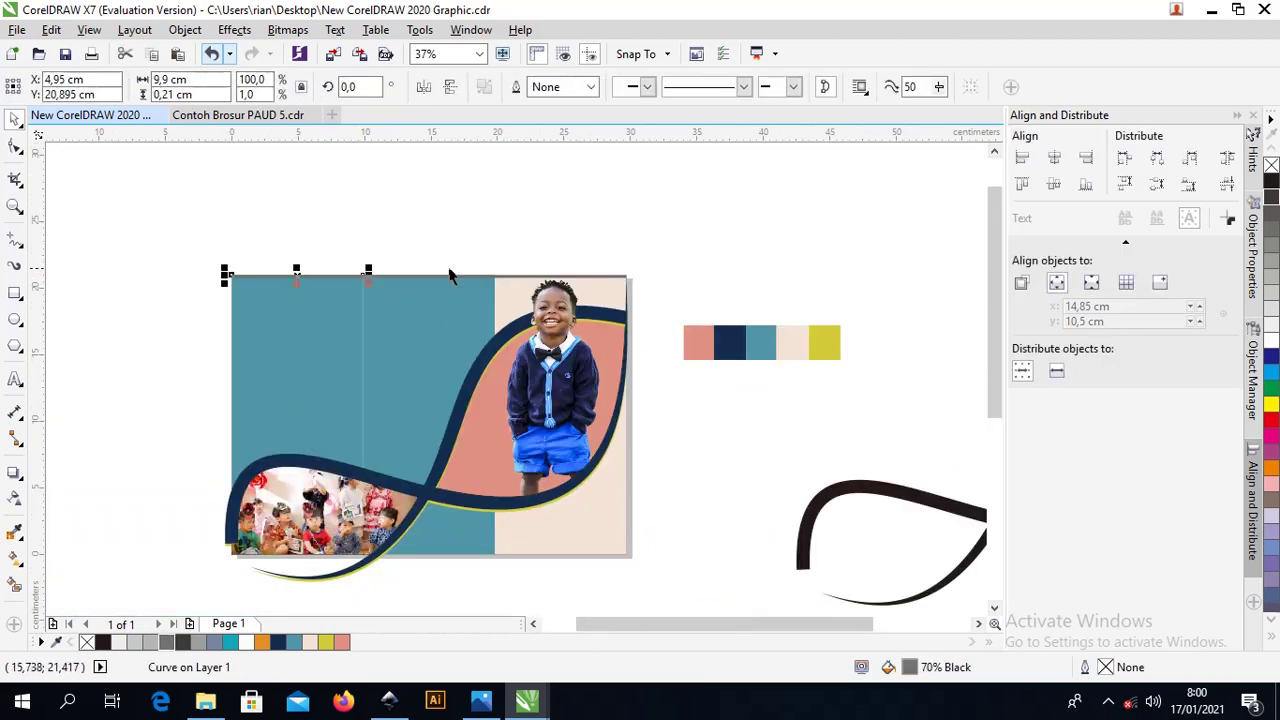
left_click(342, 643)
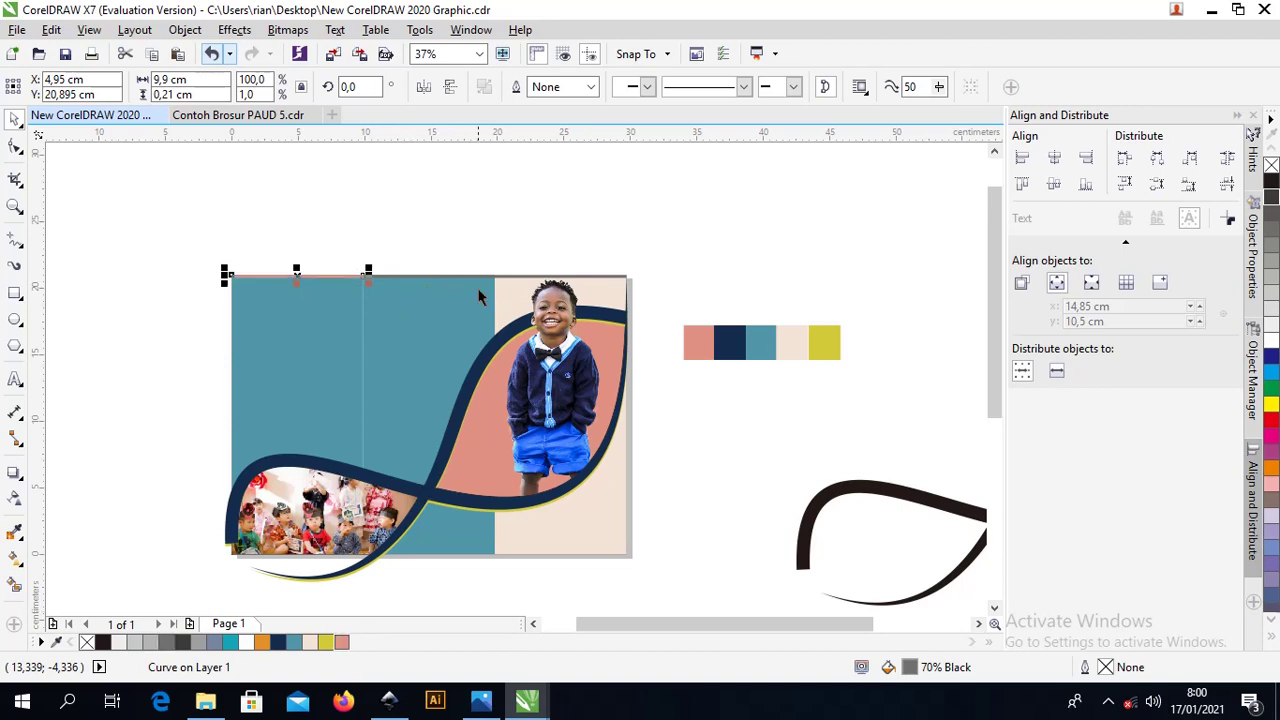
Try filling the middle teal panel with navy
left_click(443, 282)
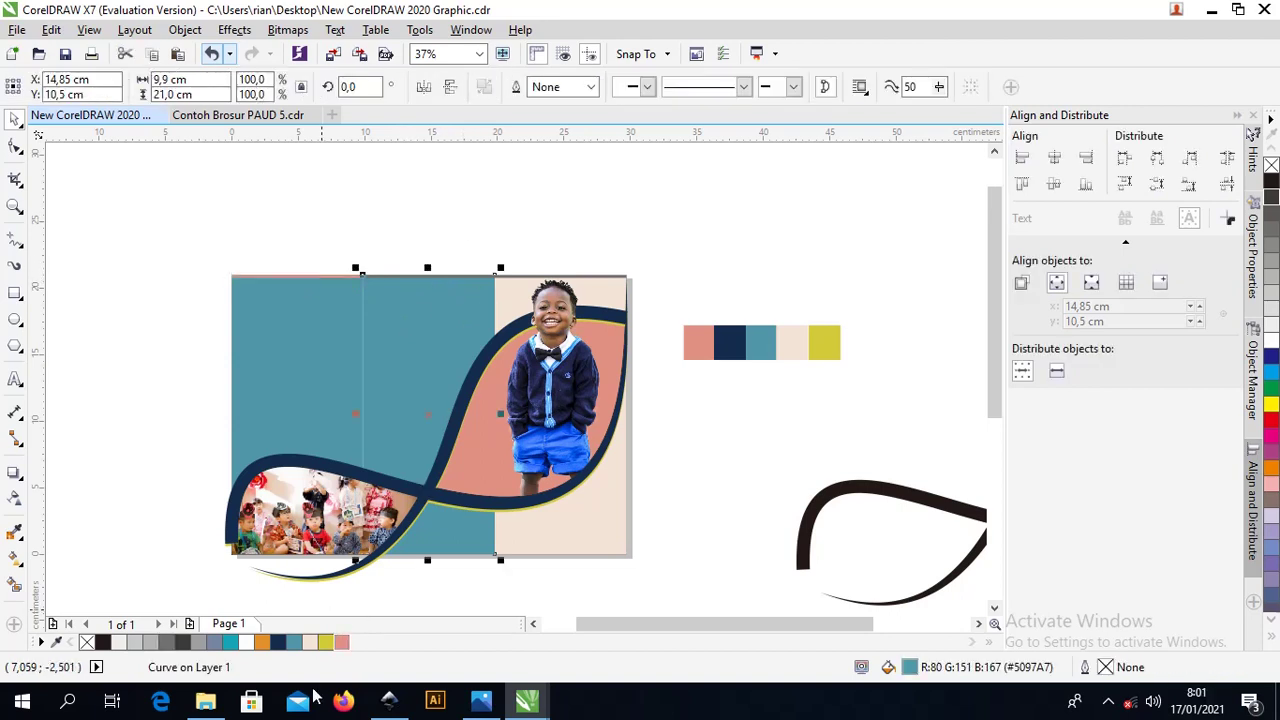
left_click(278, 642)
key("ctrl+z")
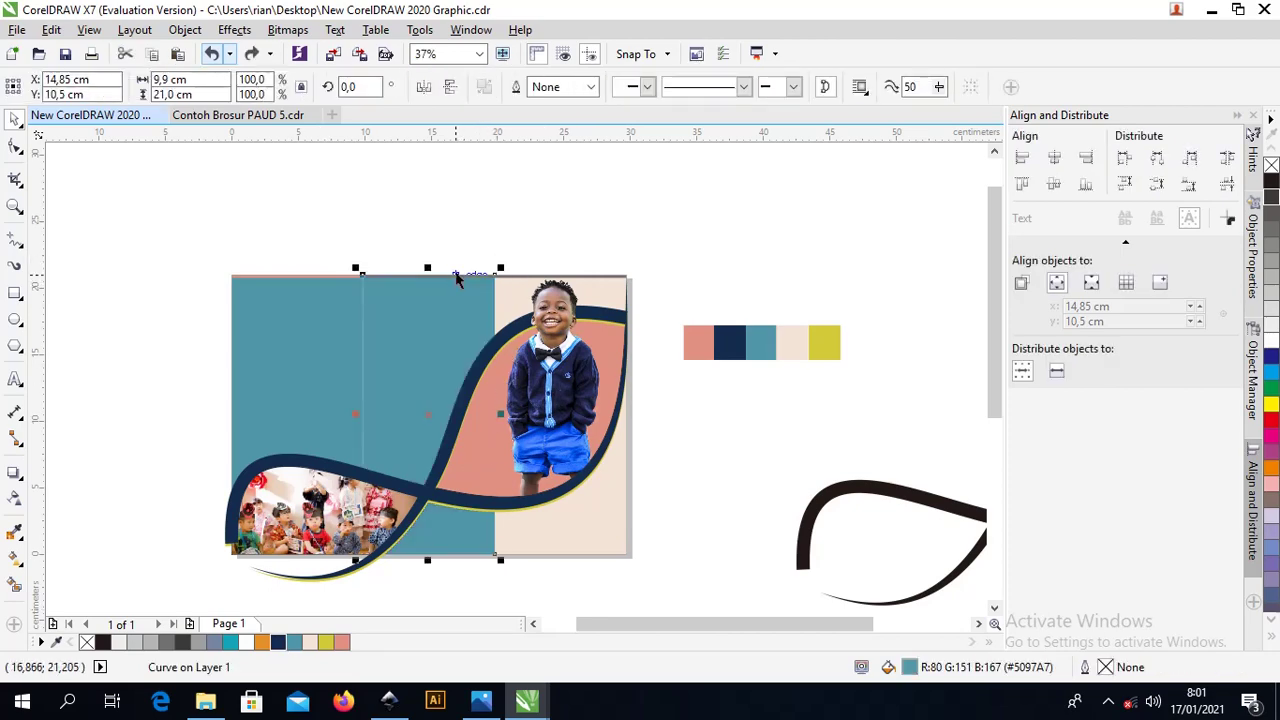
Fill the strip above the middle panel with navy #142D4C and the one above the cream panel with teal #5097A7
left_click(451, 262)
scroll(451, 268, "up", 3)
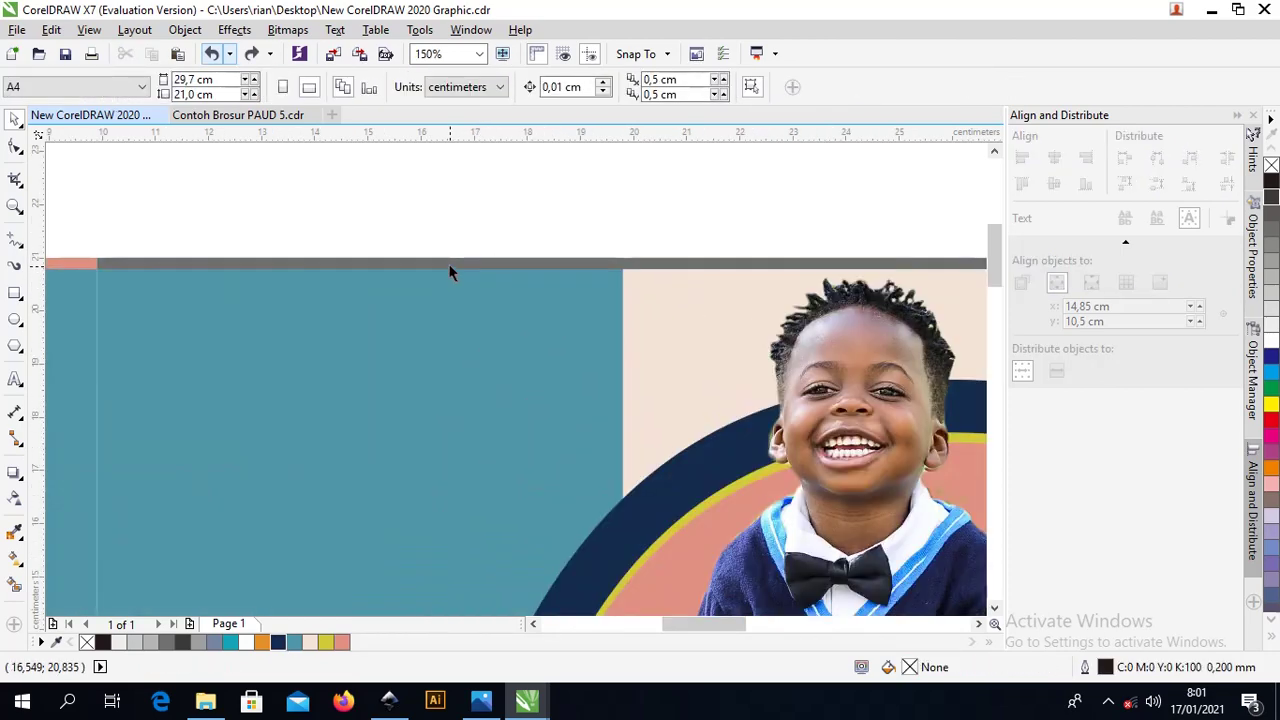
left_click(449, 265)
left_click(278, 642)
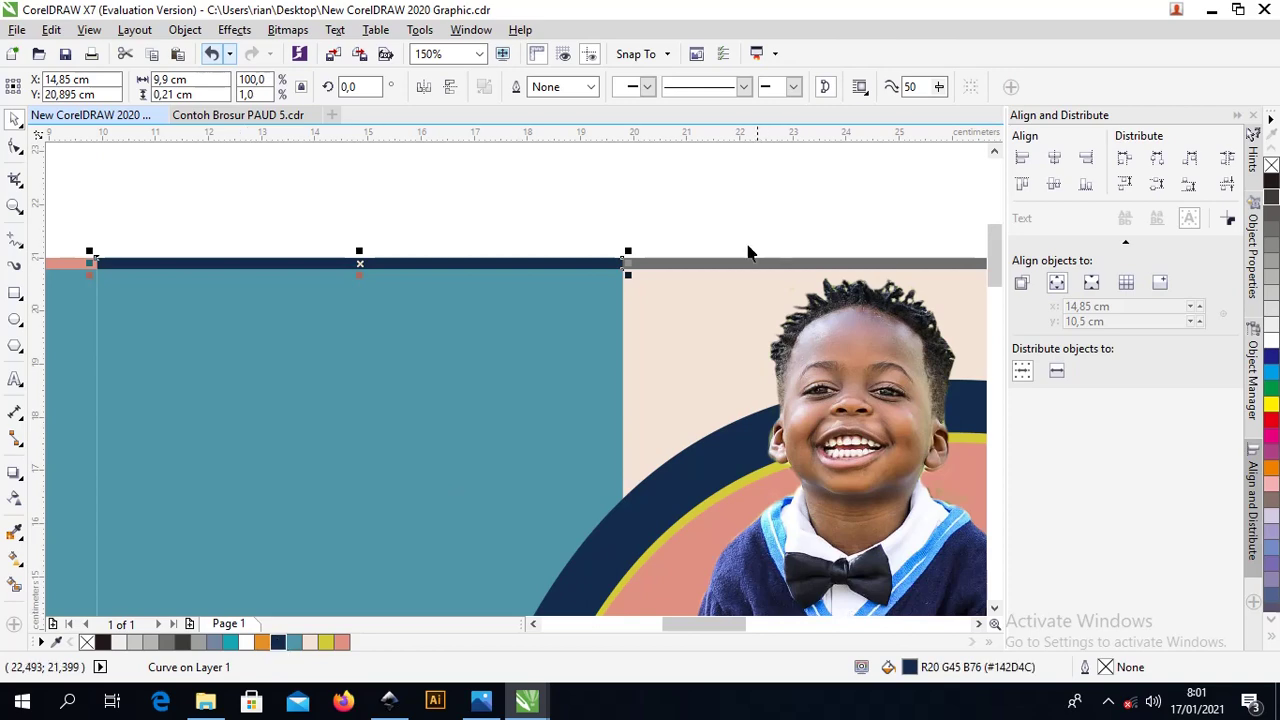
left_click(714, 262)
left_click(294, 642)
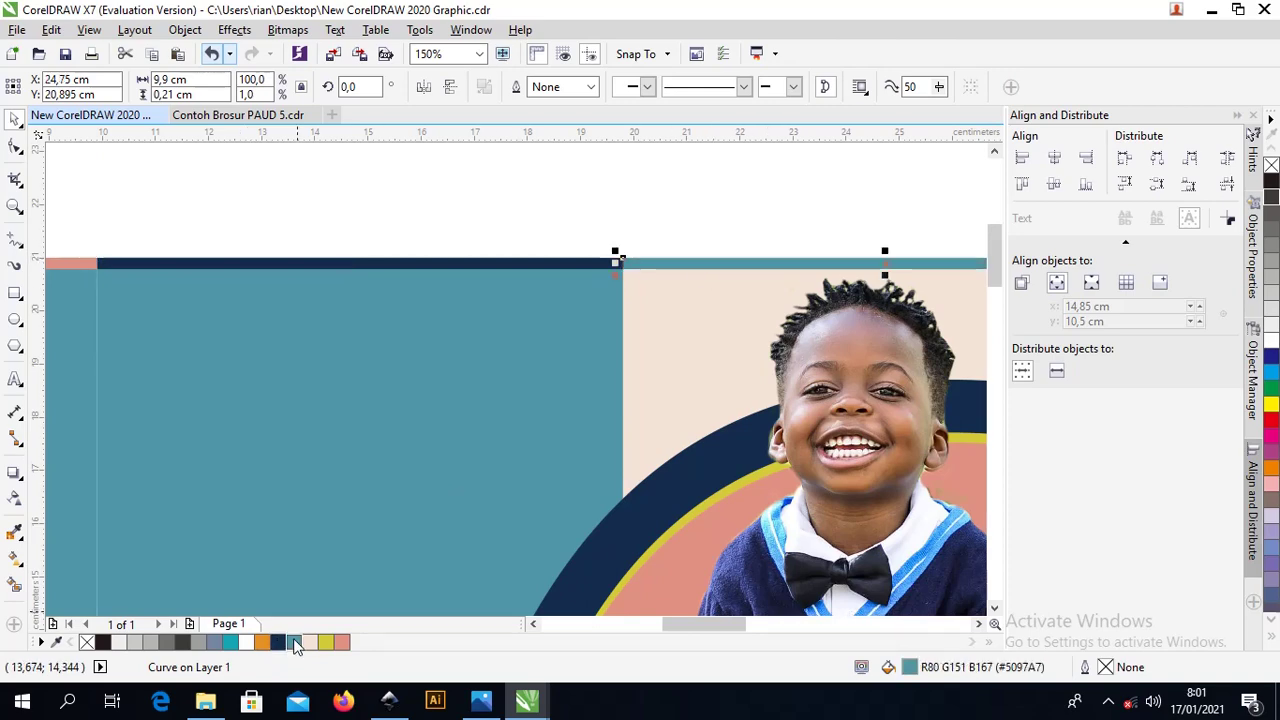
Recolour the strip above the cream panel with the teal #5097A7 sampled from the swatch row beside the page
scroll(605, 264, "down", 4)
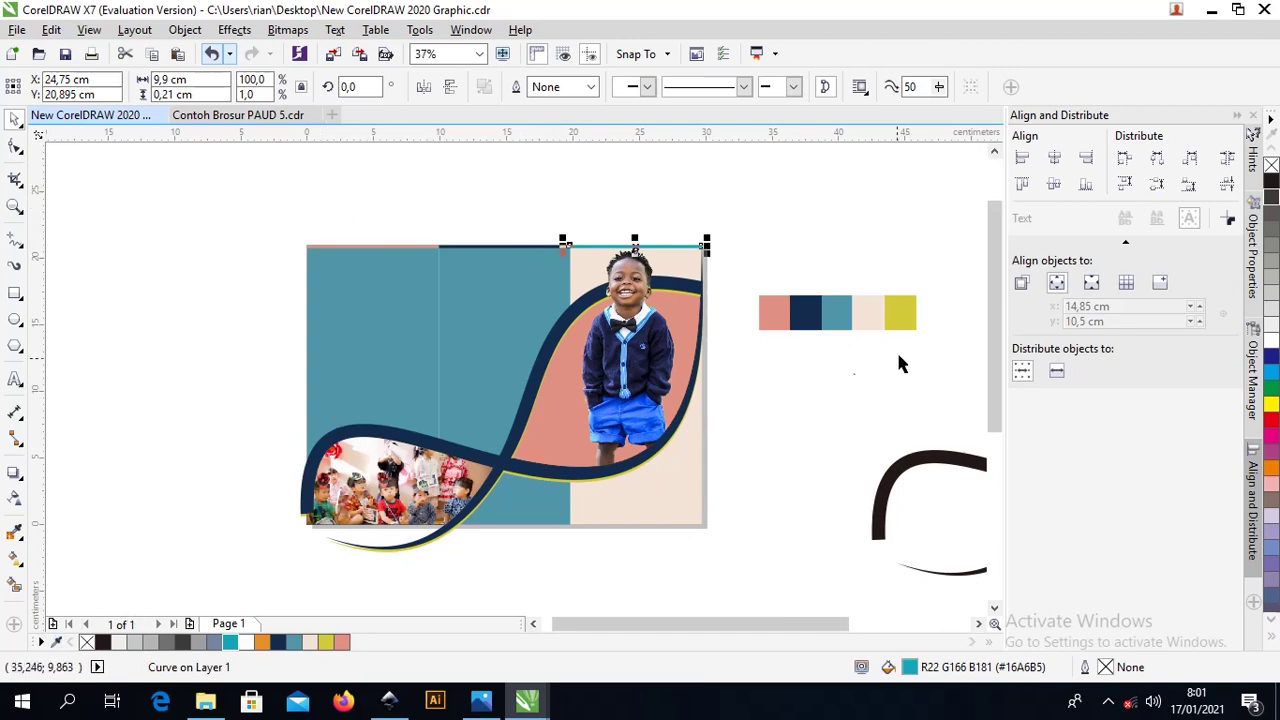
left_click(50, 641)
key("Escape")
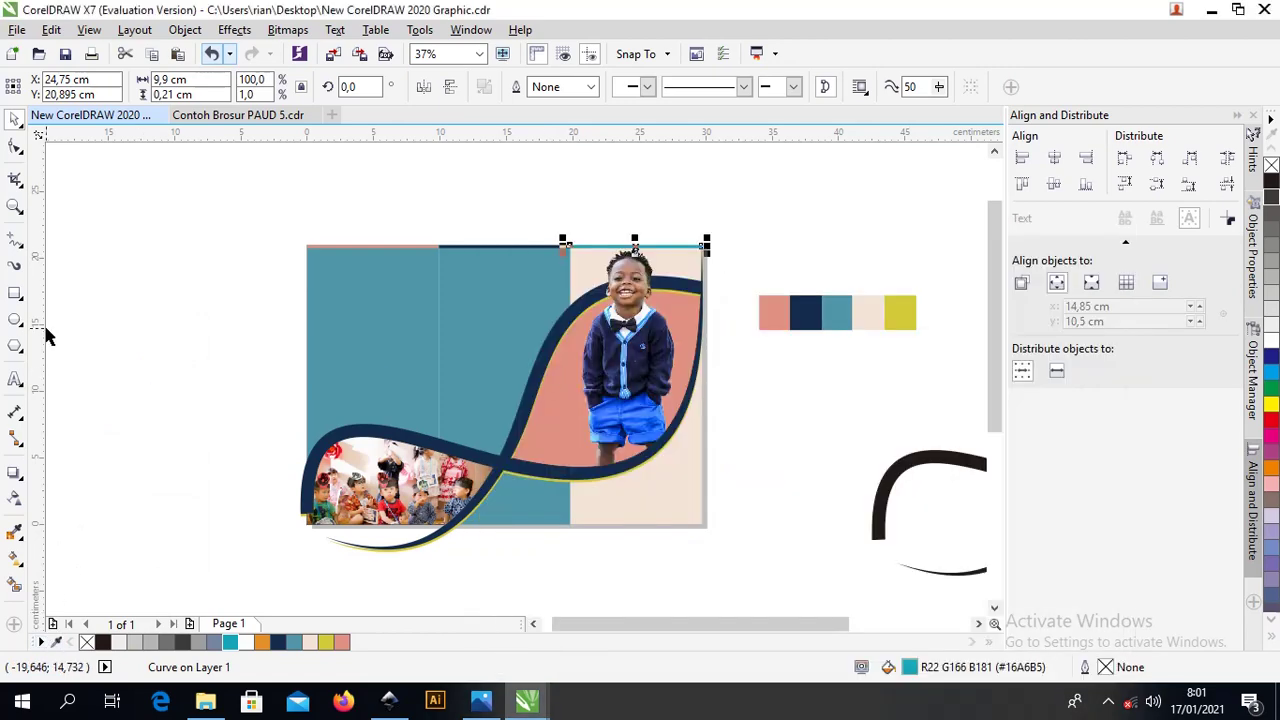
left_click(15, 532)
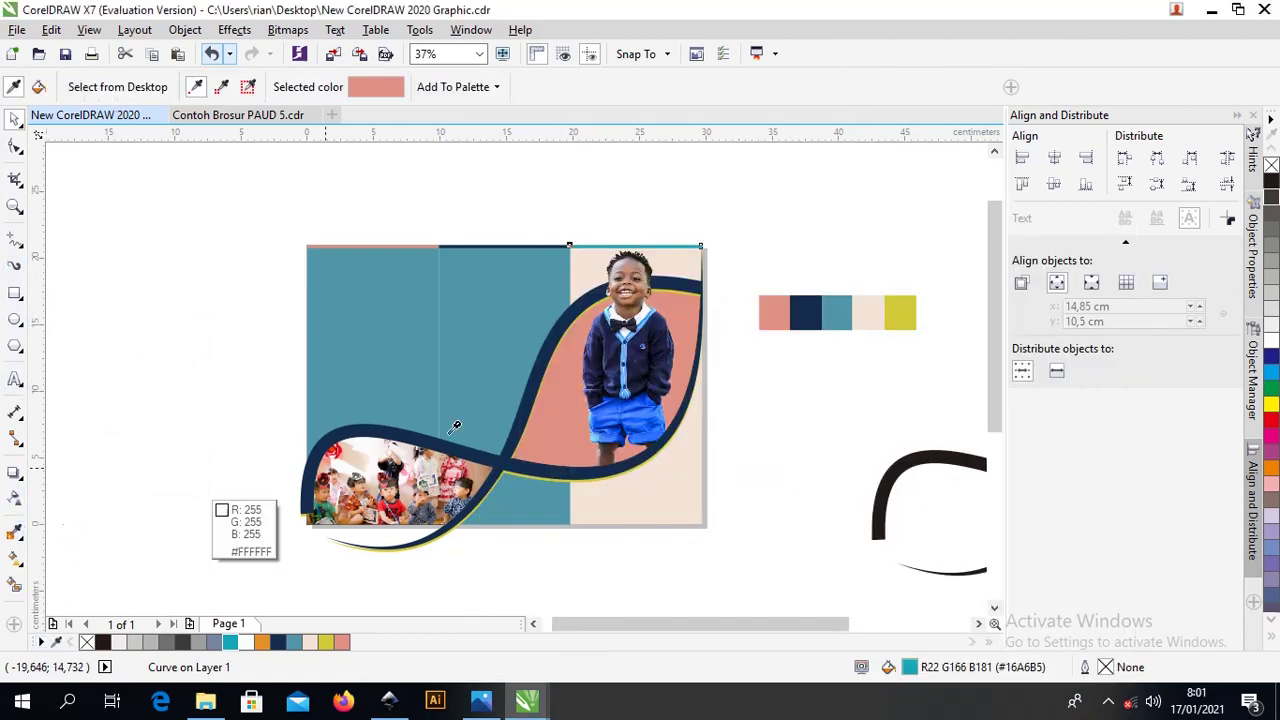
left_click(842, 304)
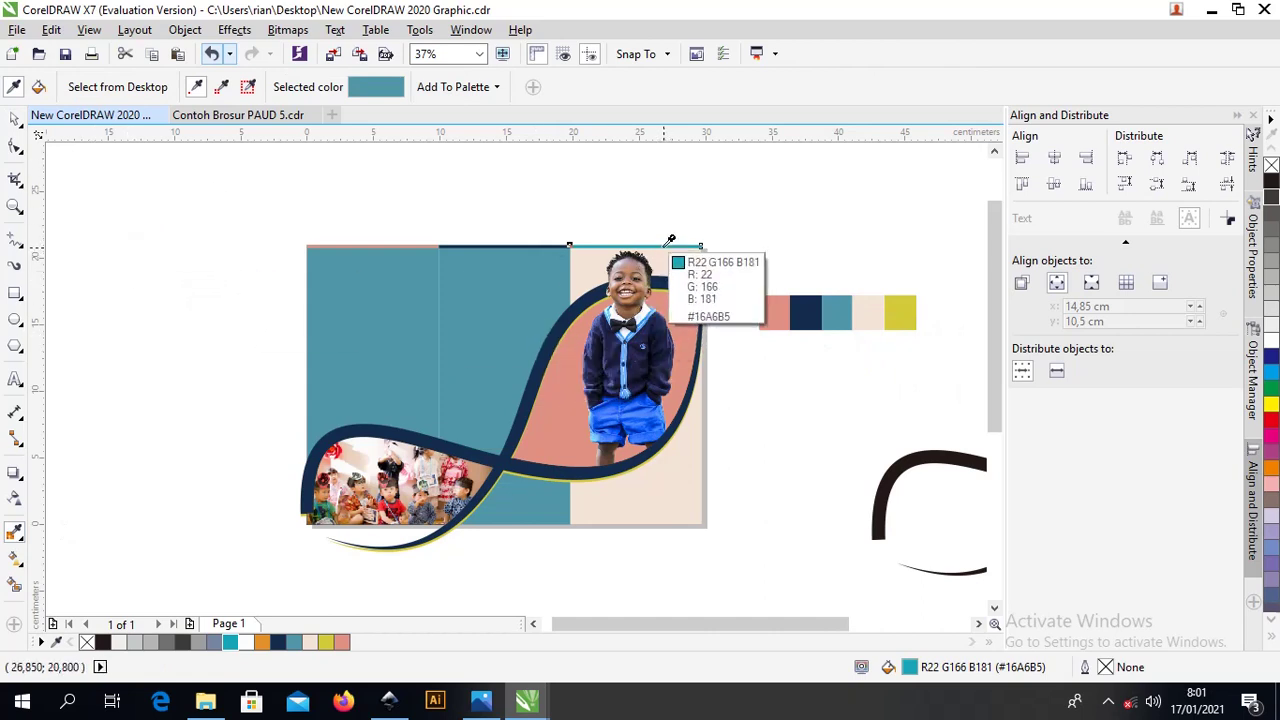
left_click(844, 301)
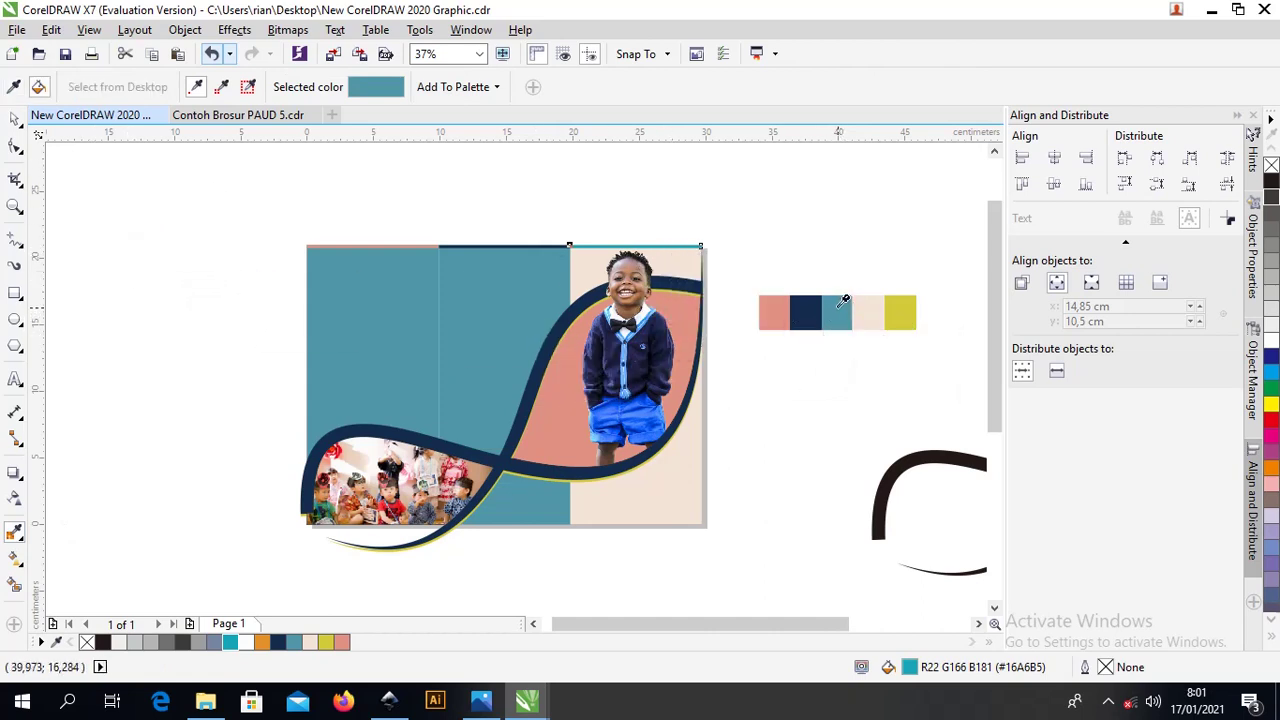
left_click(676, 244)
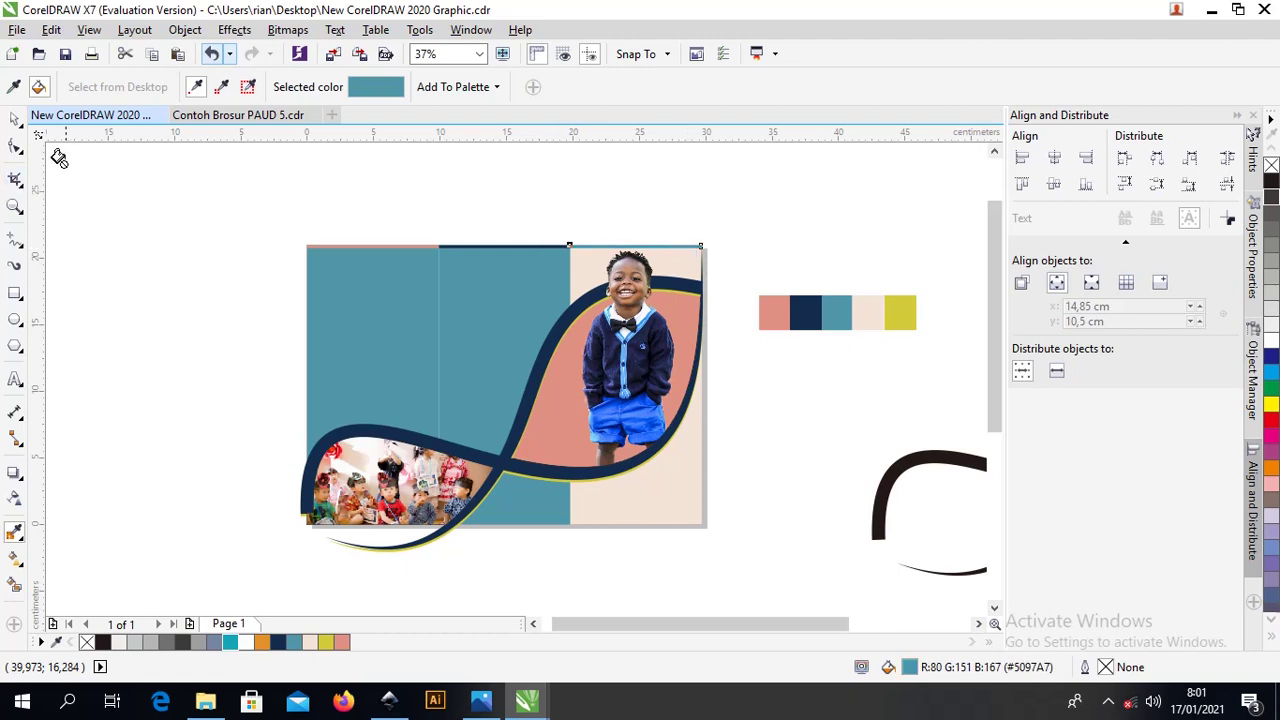
left_click(15, 120)
left_click(226, 182)
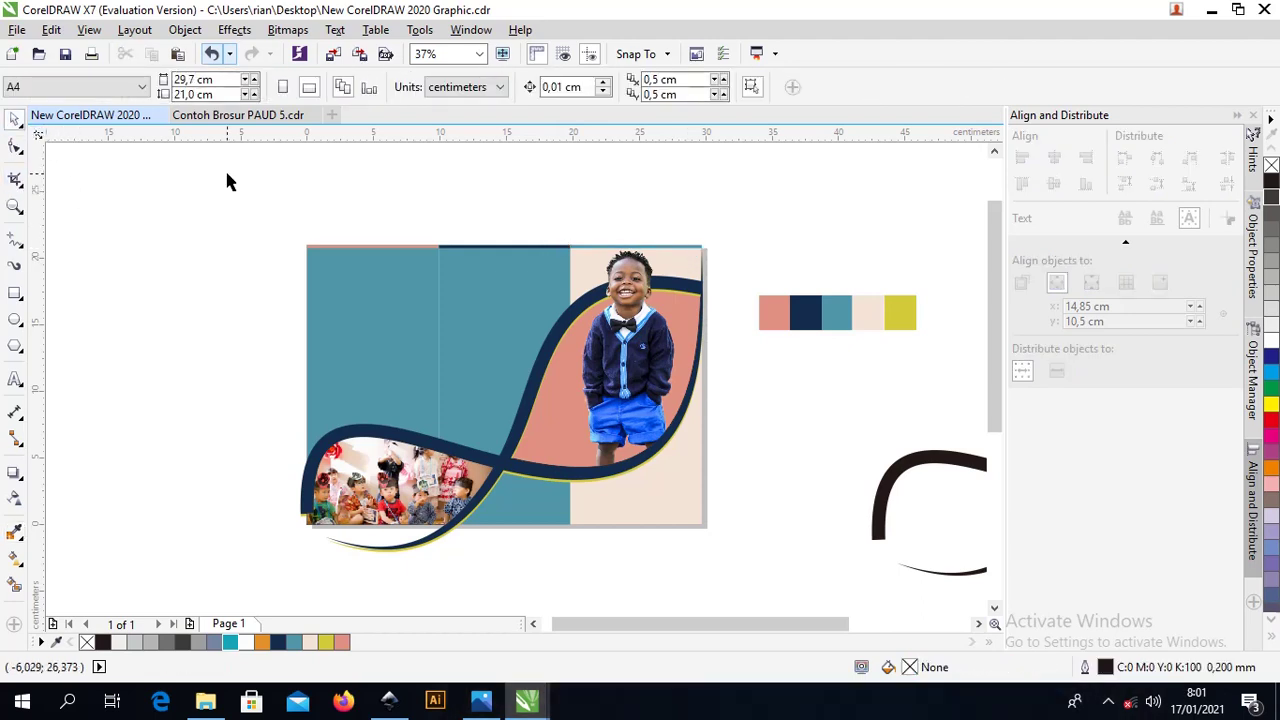
Duplicate the three coloured strips as a group and align the copy to the page's horizontal centre and bottom edge
left_click_drag(226, 185, 748, 272)
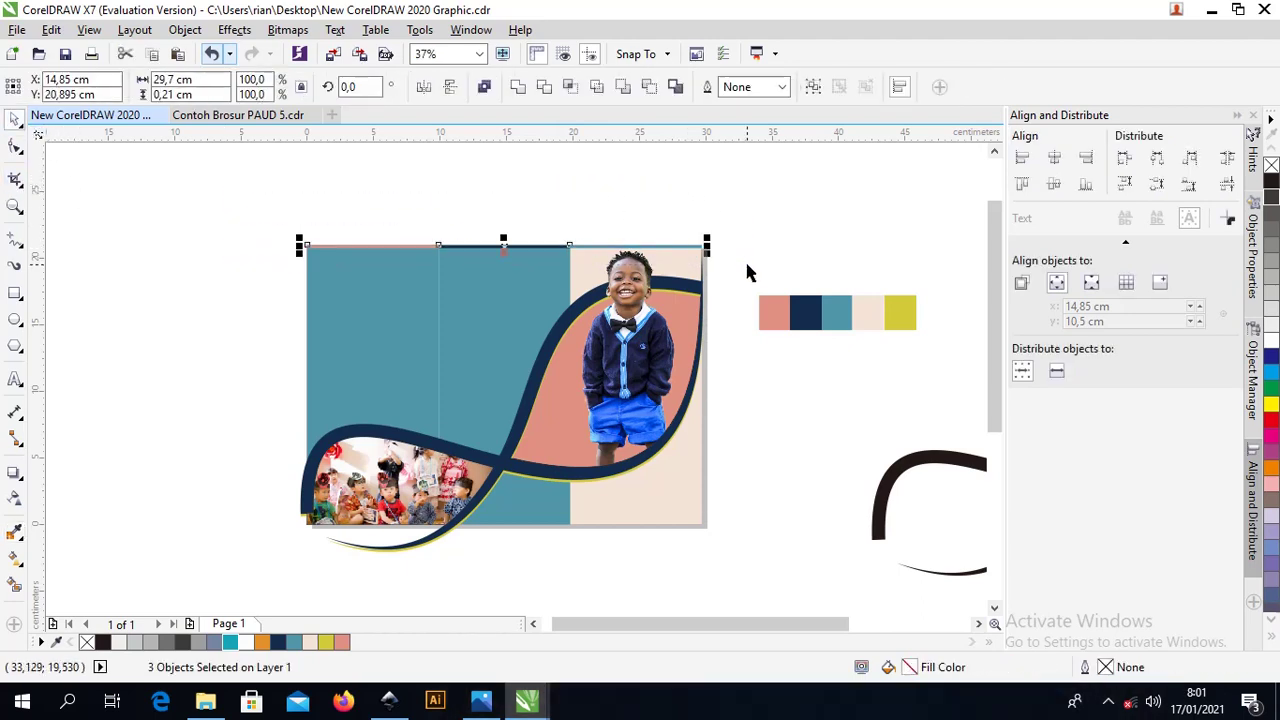
key("Up")
key("Right")
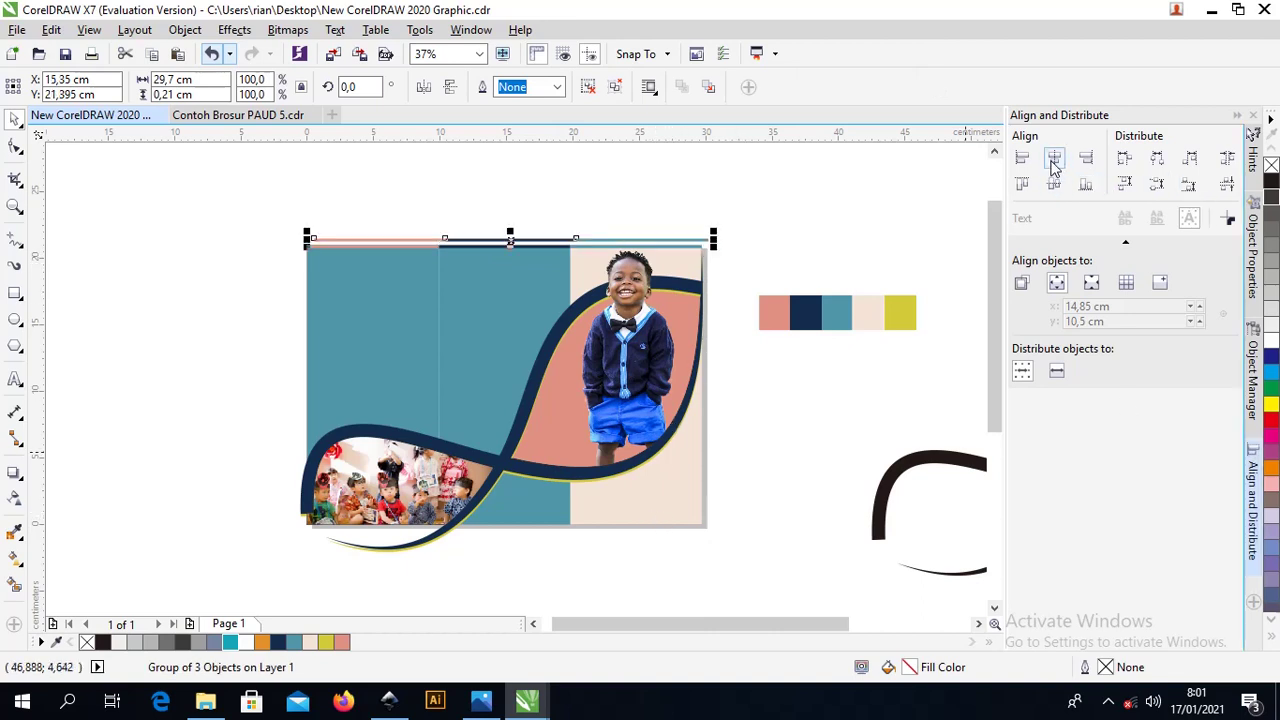
left_click(1054, 157)
left_click(1087, 186)
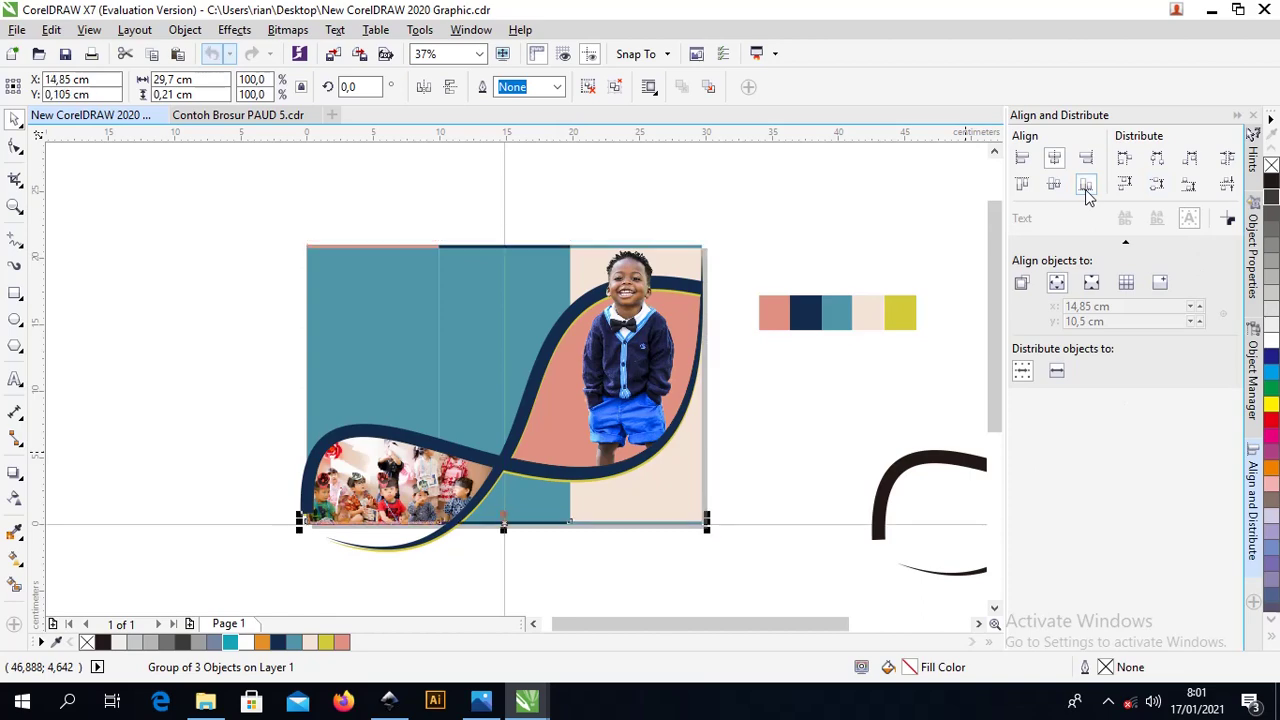
left_click(363, 183)
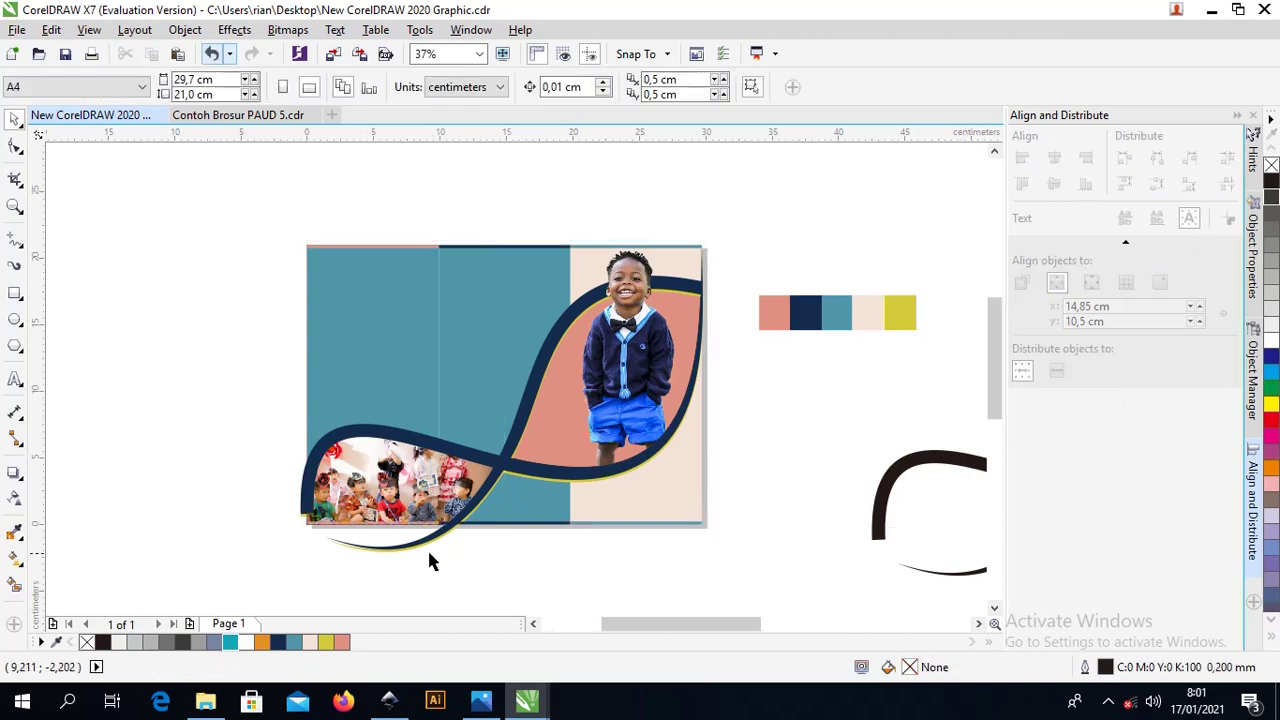
Try moving the navy wave curve up and left to X 13.757 cm, Y 10.307 cm
scroll(428, 550, "up", 2)
left_click(427, 524)
left_click_drag(427, 524, 403, 510)
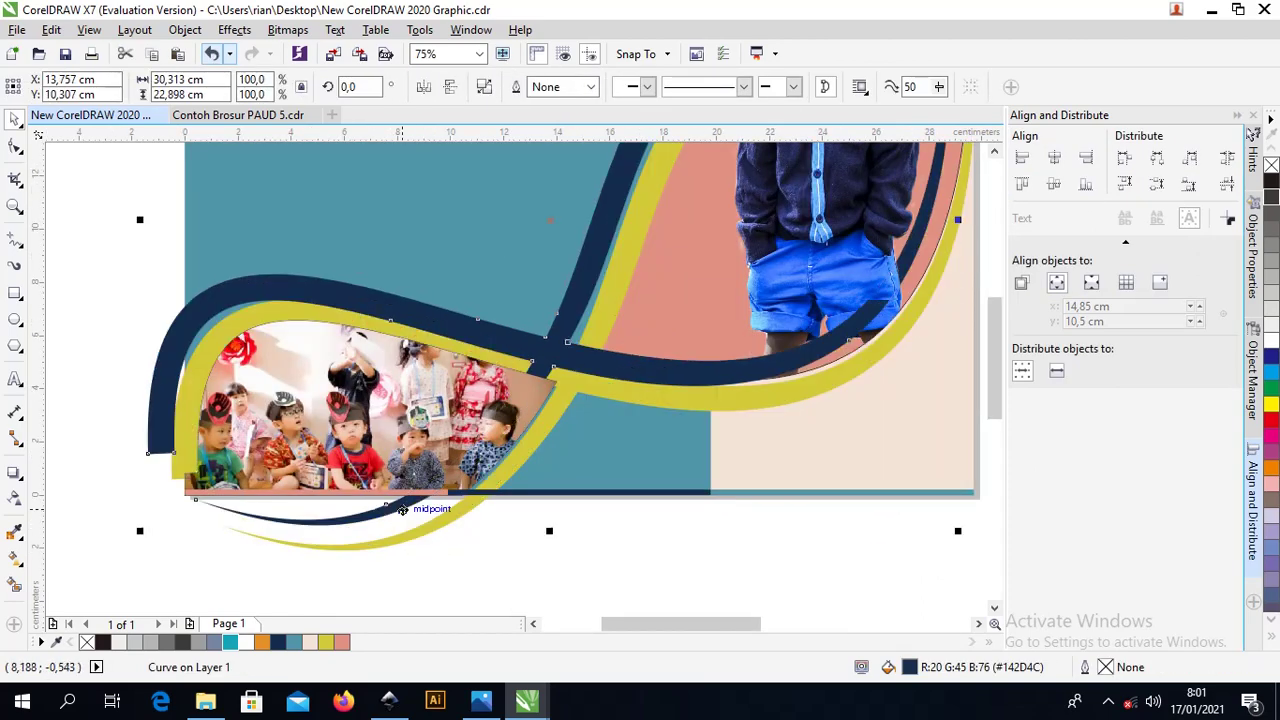
key("ctrl+z")
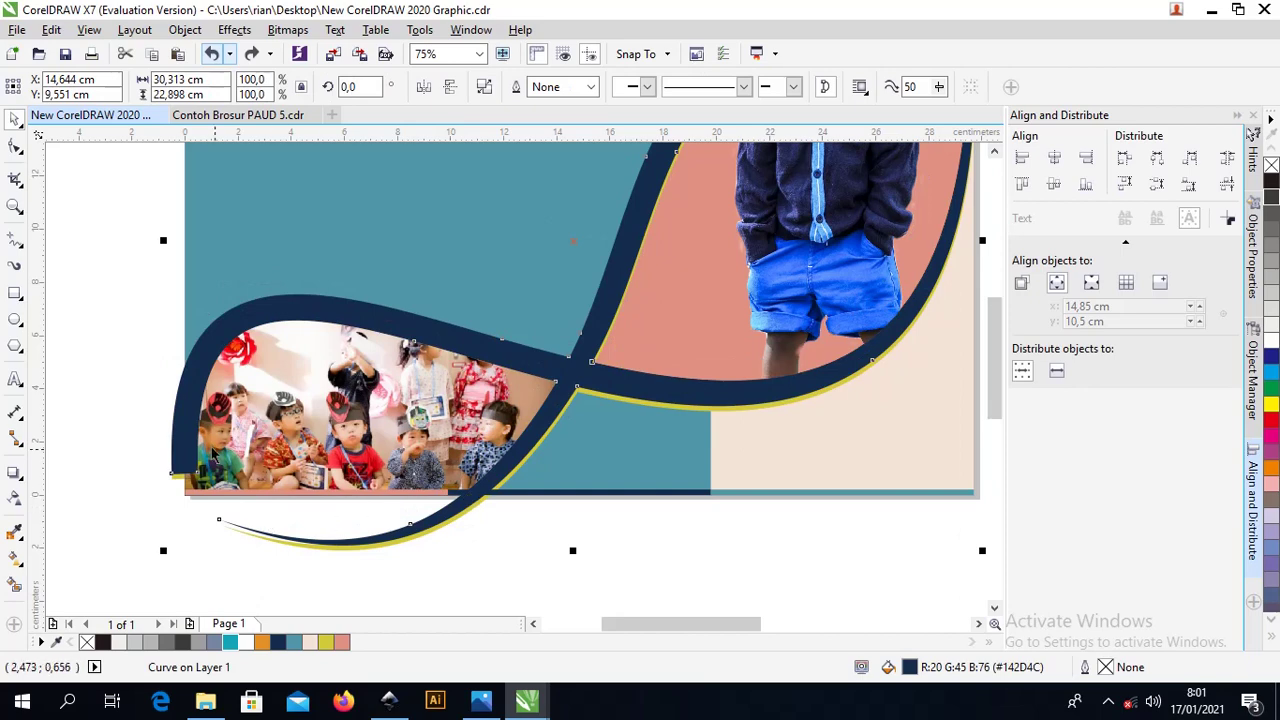
scroll(190, 355, "down", 2)
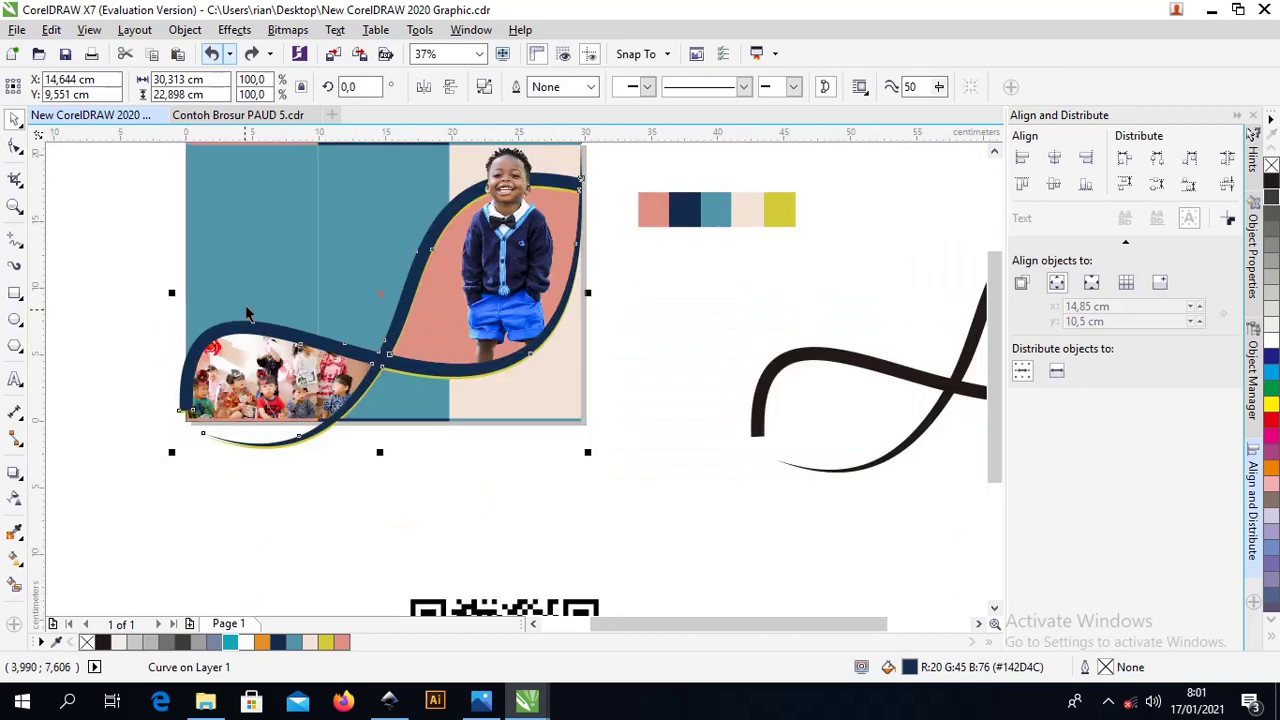
left_click(361, 204)
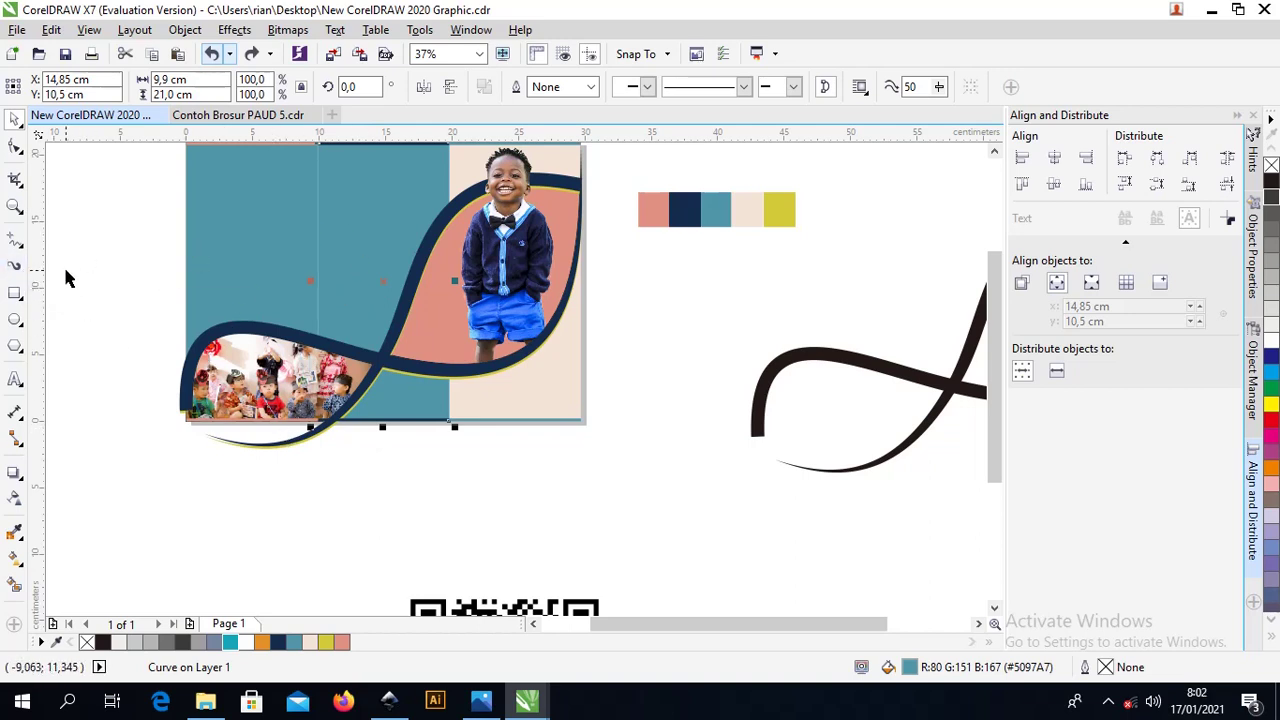
left_click(14, 246)
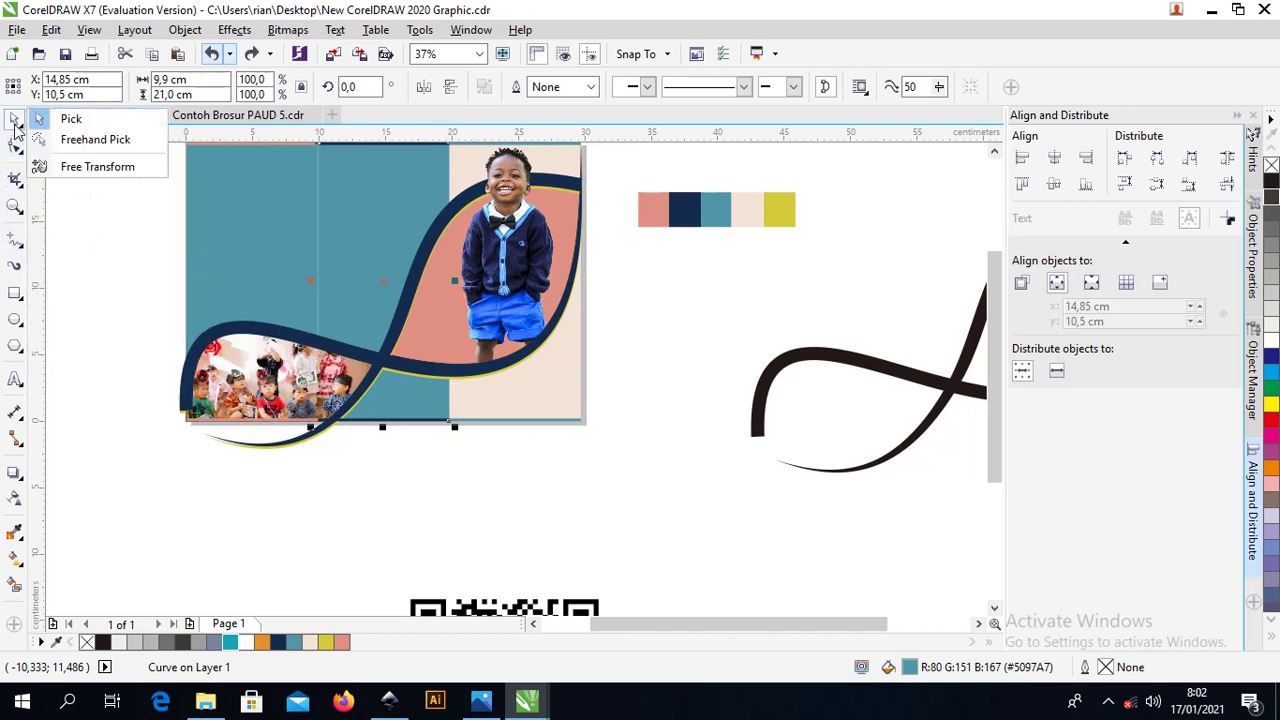
left_click(70, 126)
scroll(390, 355, "down", 2)
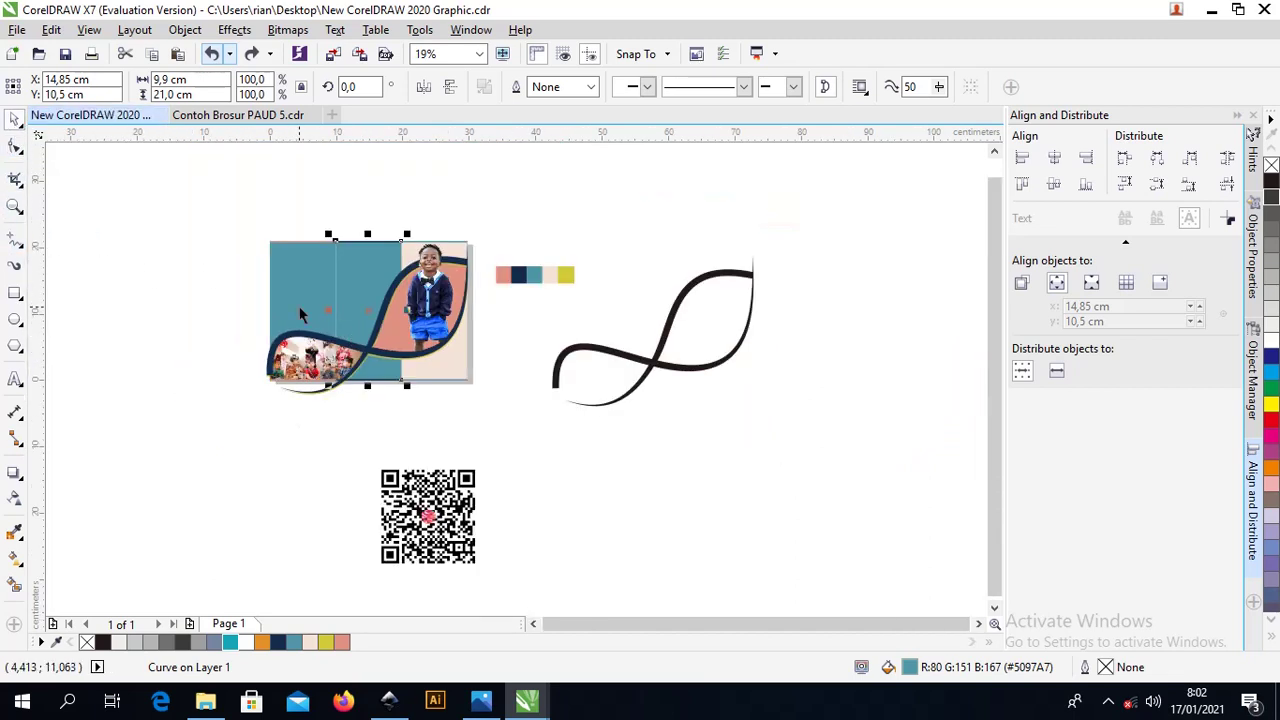
Create a page-sized 29.7 × 21 cm rectangle over the brochure, trying a 90% black fill and undoing it
scroll(300, 314, "up", 2)
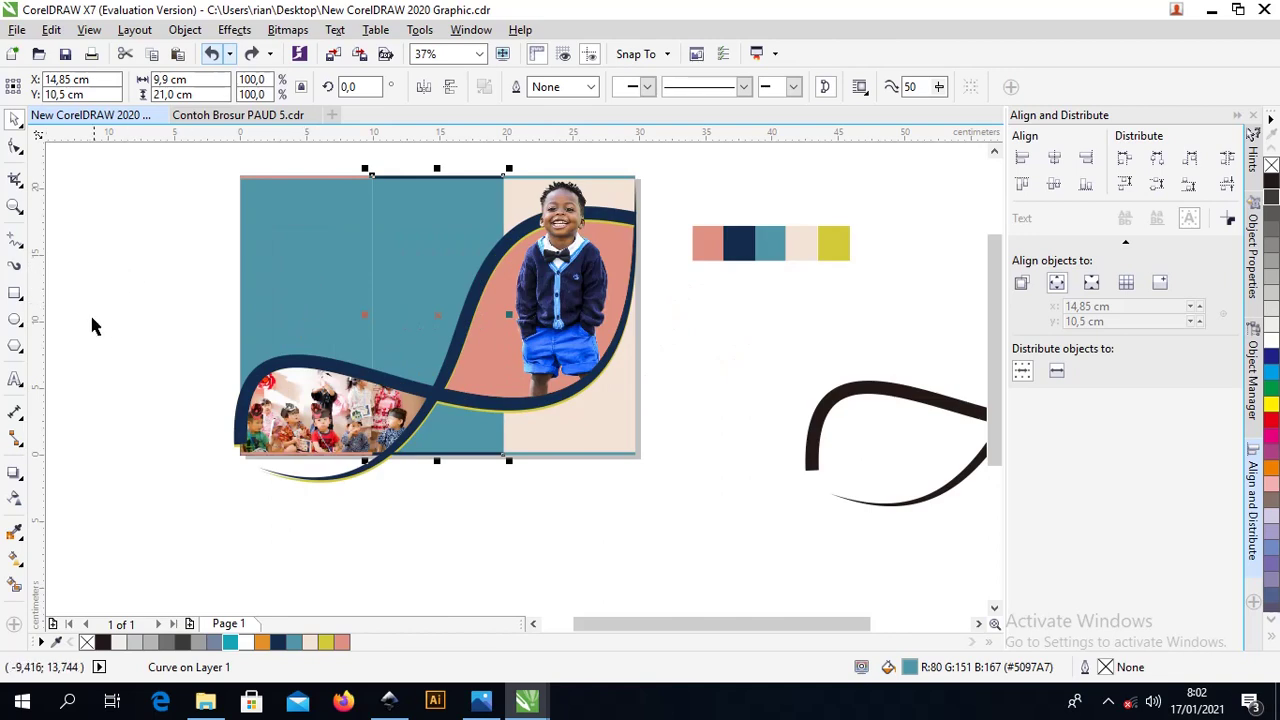
double_click(15, 294)
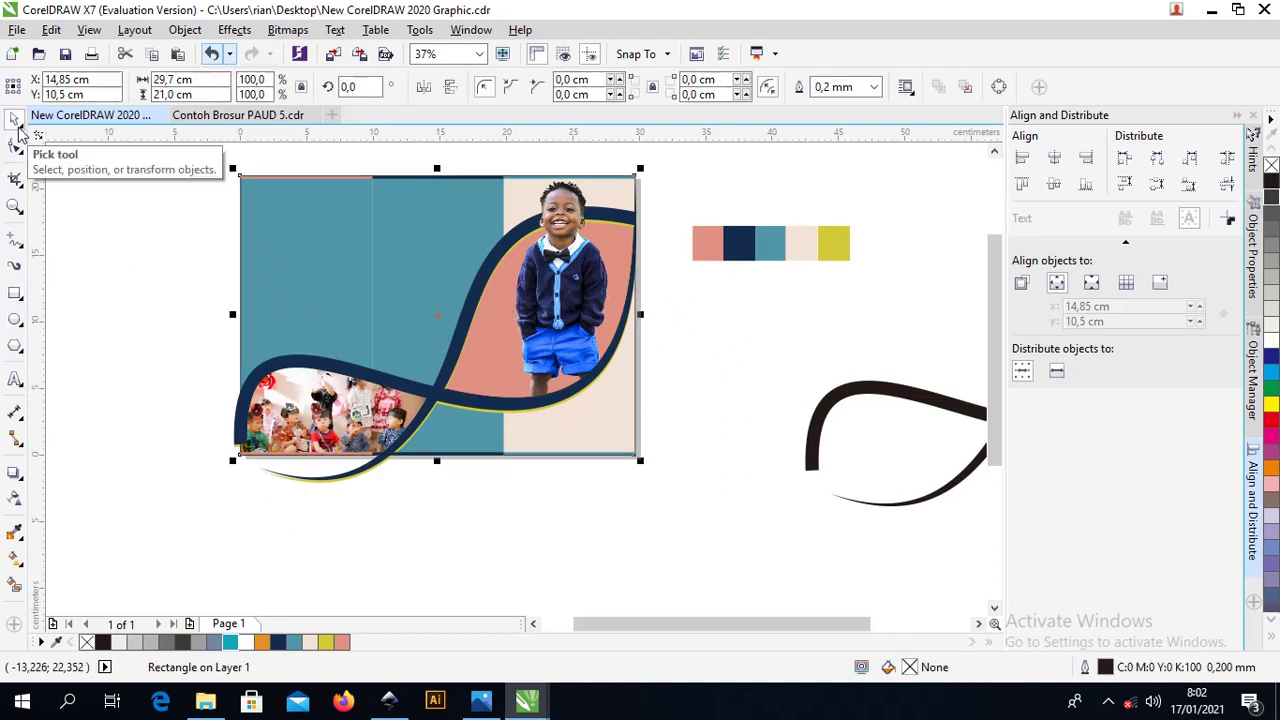
left_click(1271, 197)
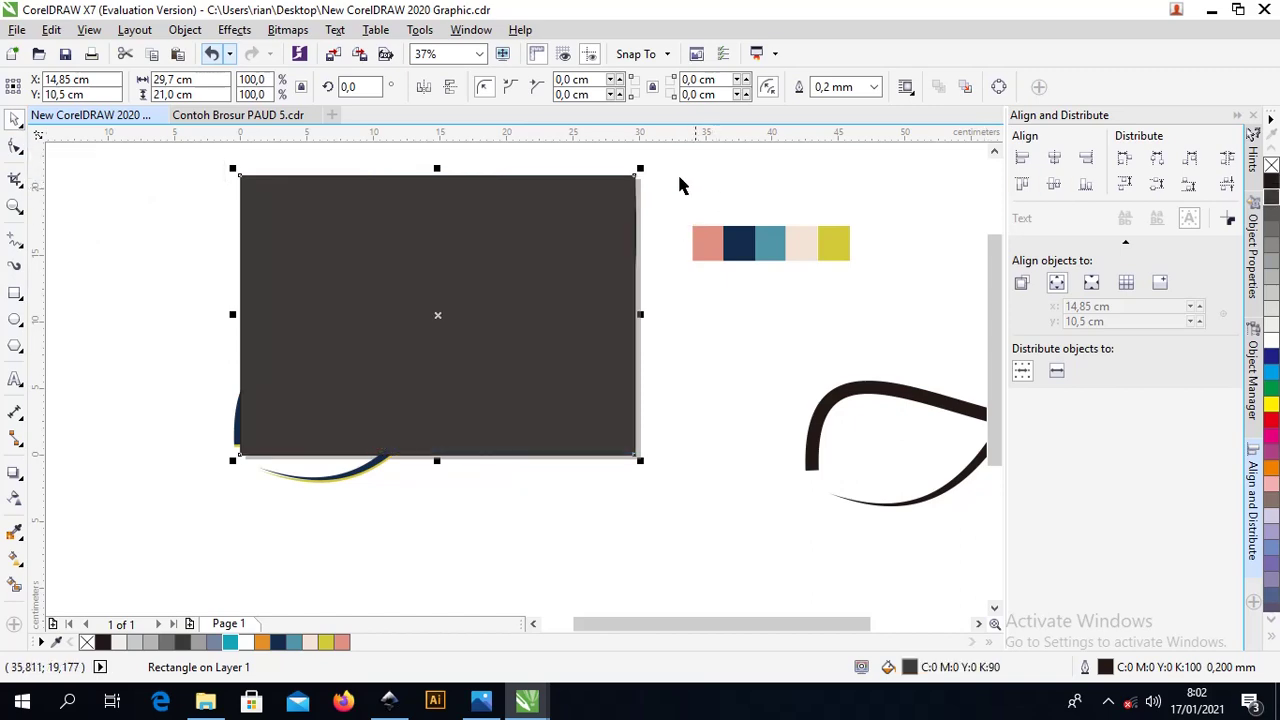
key("shift+Page_Down")
key("ctrl+z")
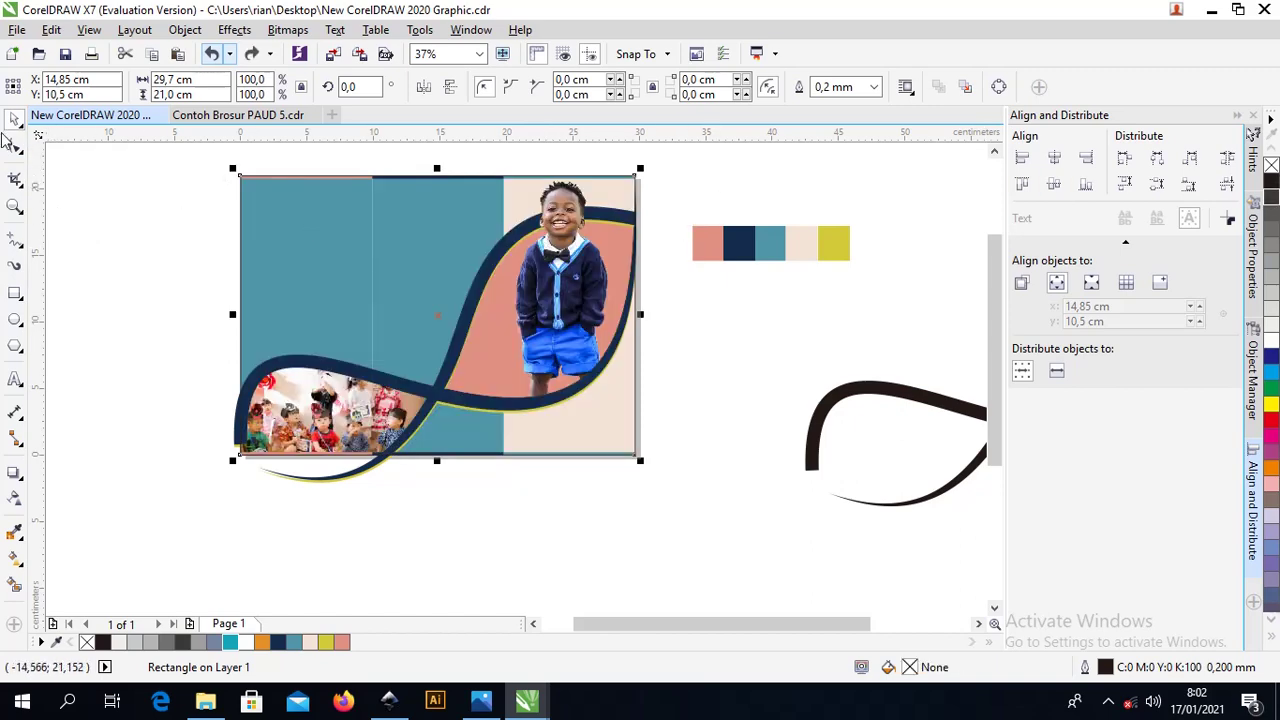
Trim the navy wave curve to the page by intersecting it with the page-sized rectangle and deleting the original curve
scroll(358, 505, "up", 4)
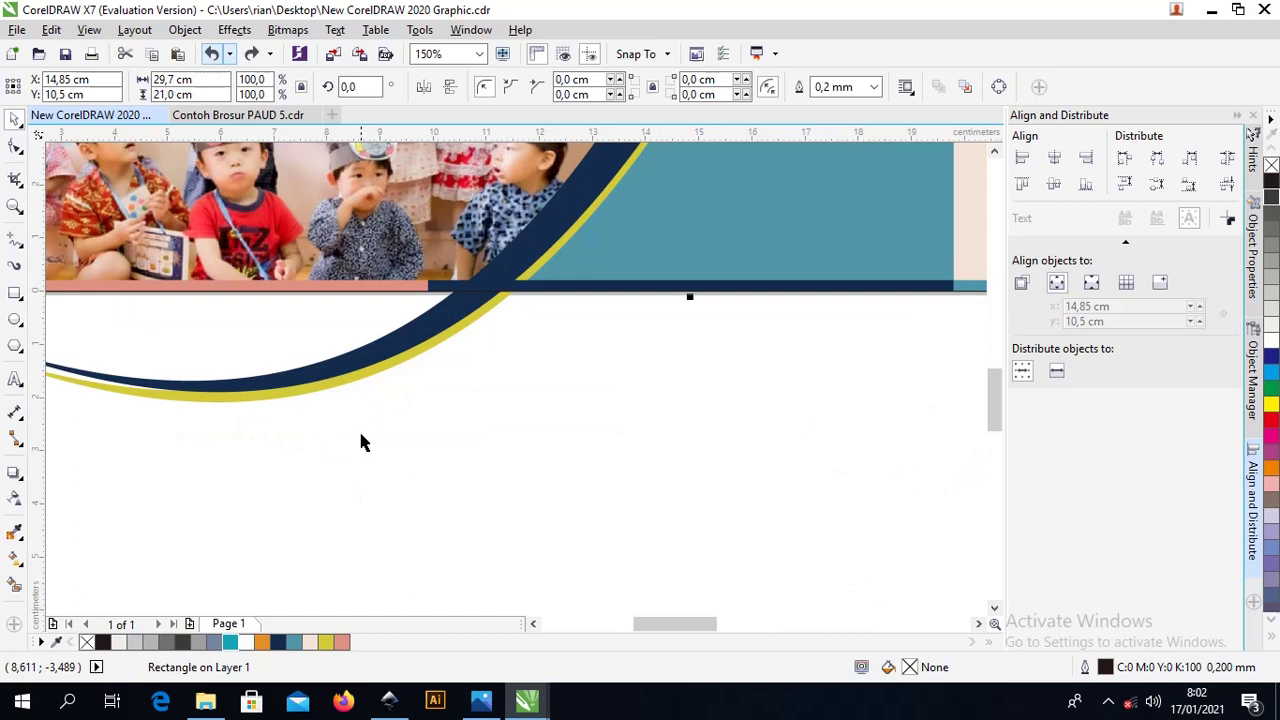
left_click(357, 366, "shift")
scroll(357, 361, "down", 4)
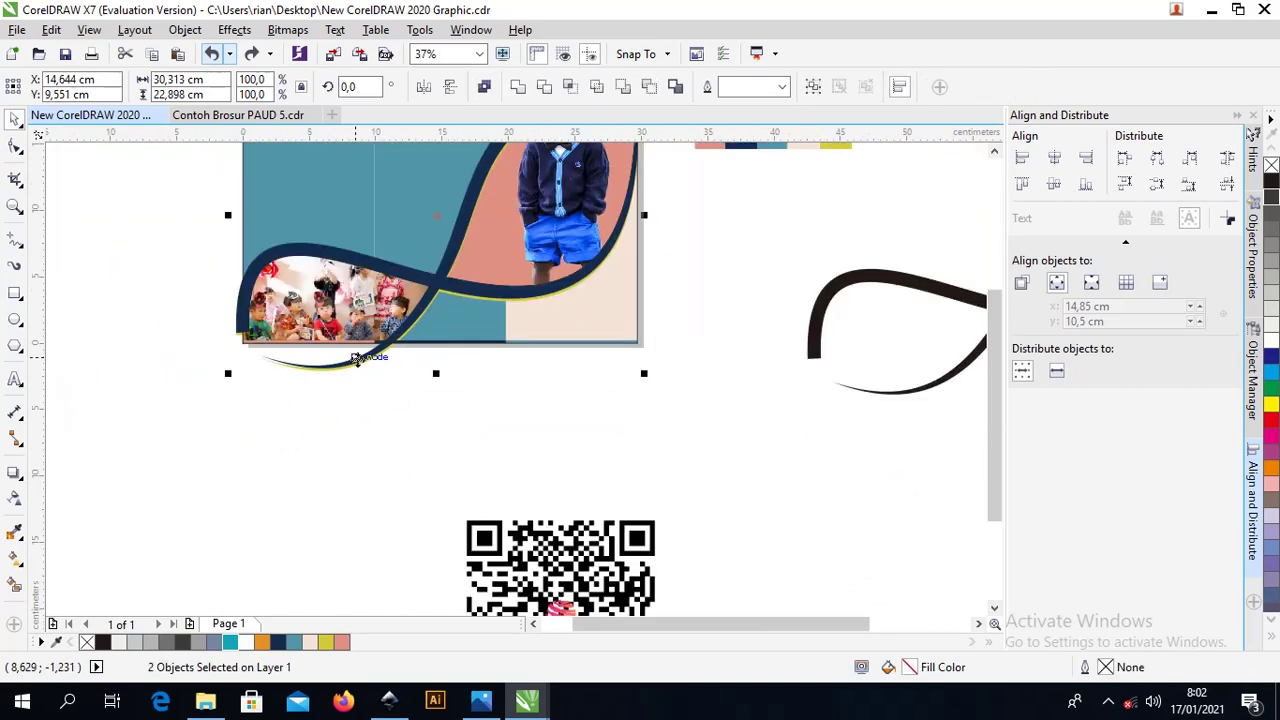
left_click_drag(357, 361, 606, 385)
key("Escape")
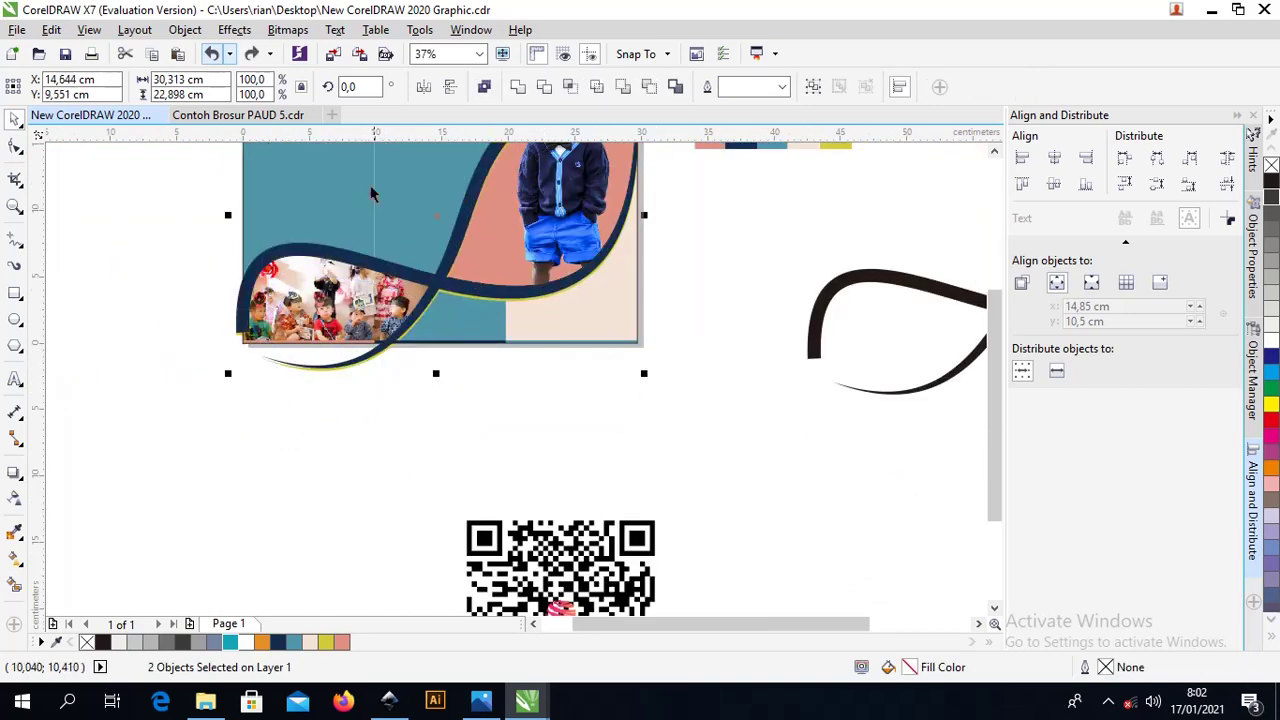
left_click(518, 86)
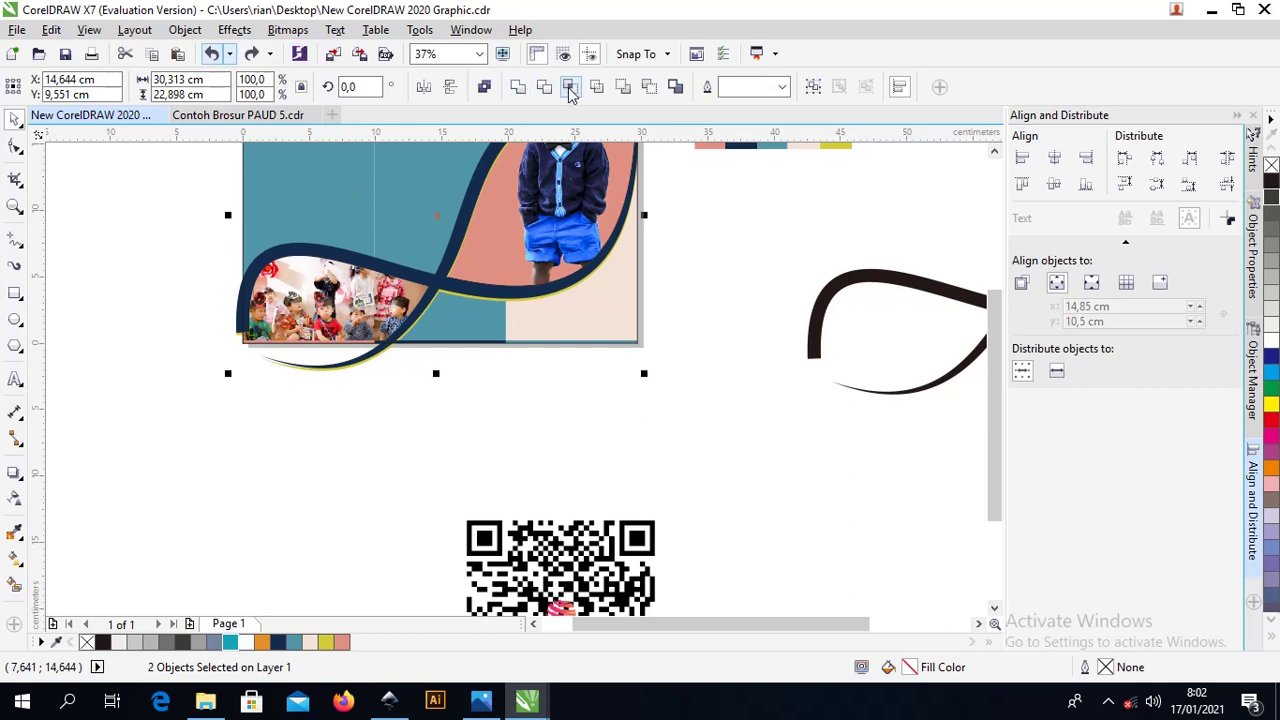
left_click(343, 378)
left_click(341, 372)
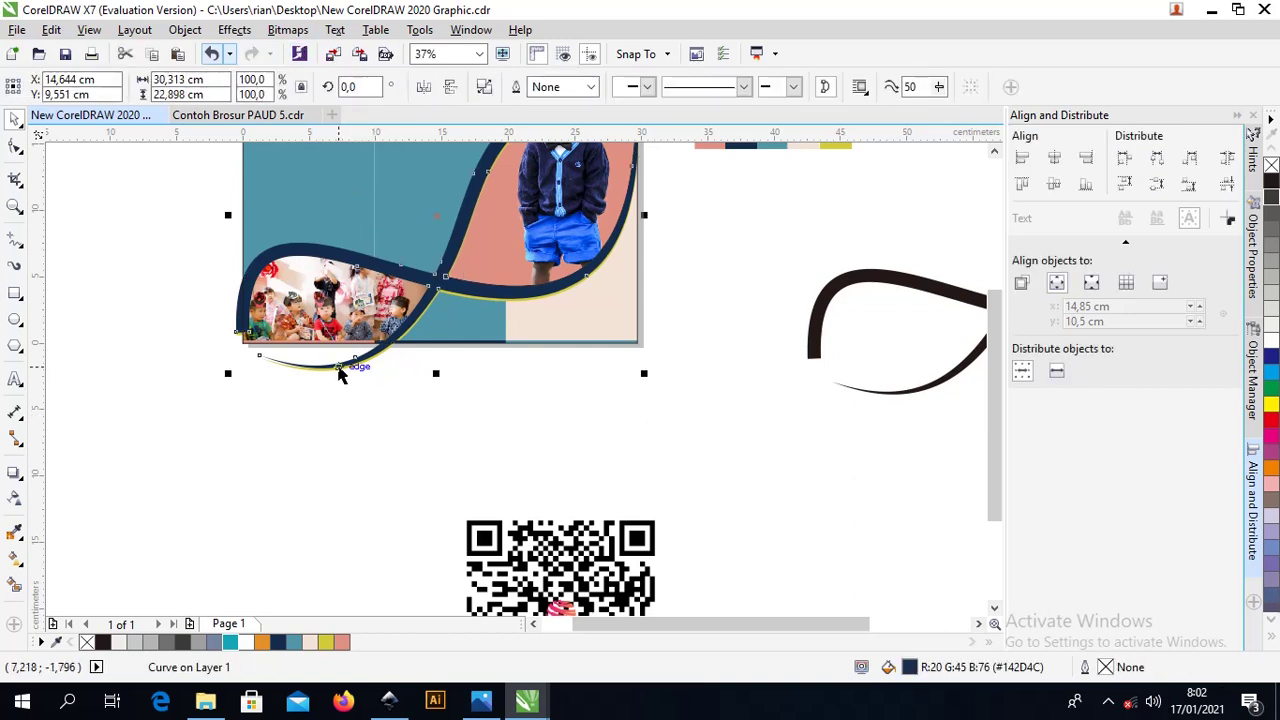
key("Delete")
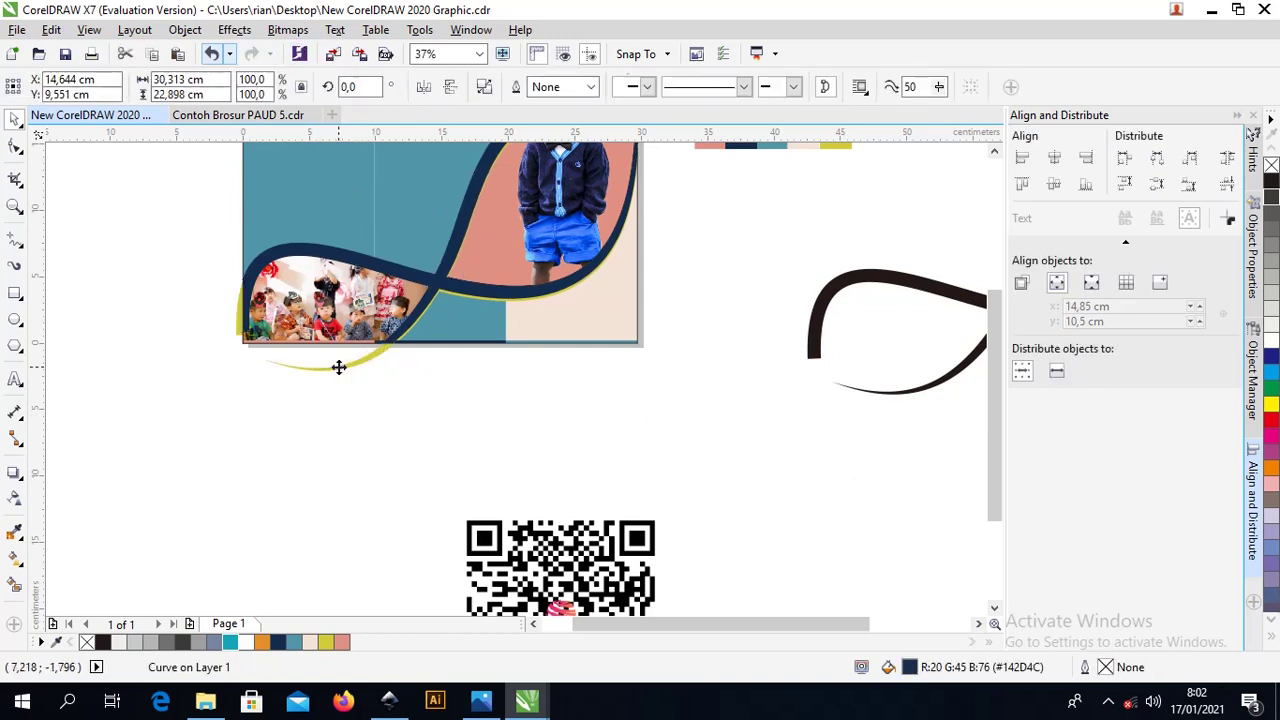
Add another page-sized 29.7 × 21 cm rectangle, testing a dark grey fill on it and undoing the fill
scroll(365, 190, "down", 2)
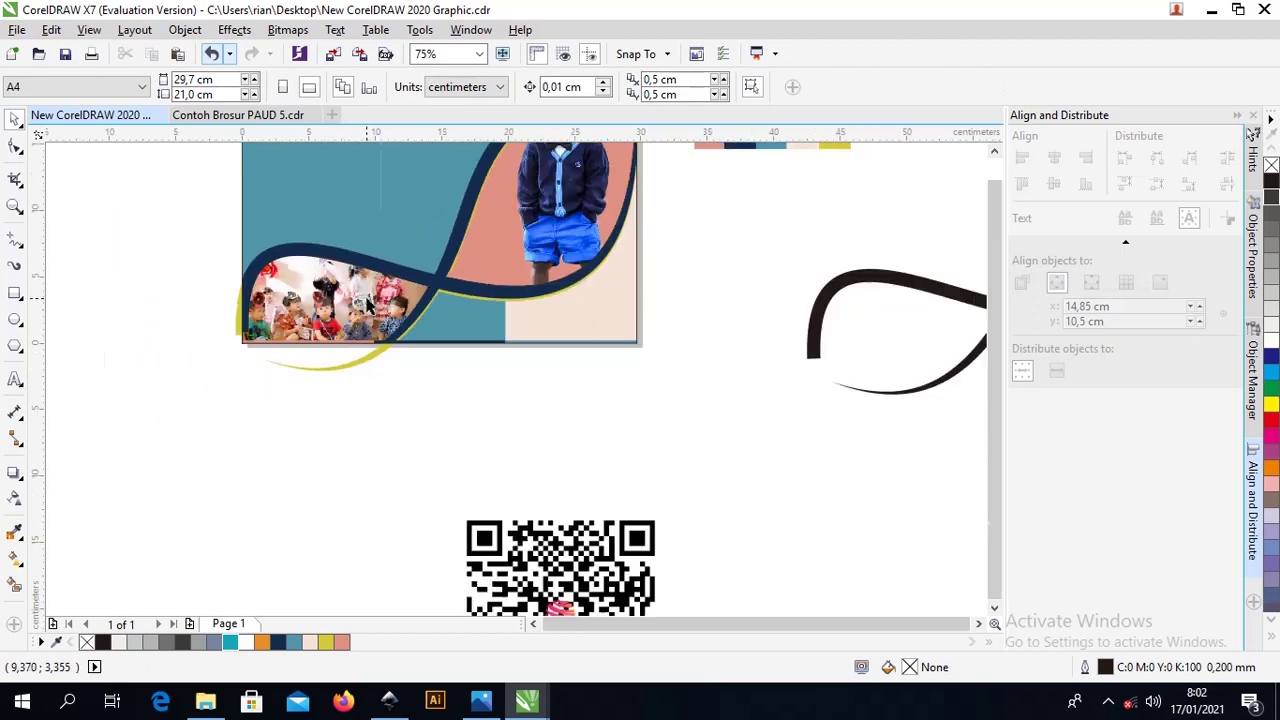
scroll(381, 202, "up", 2)
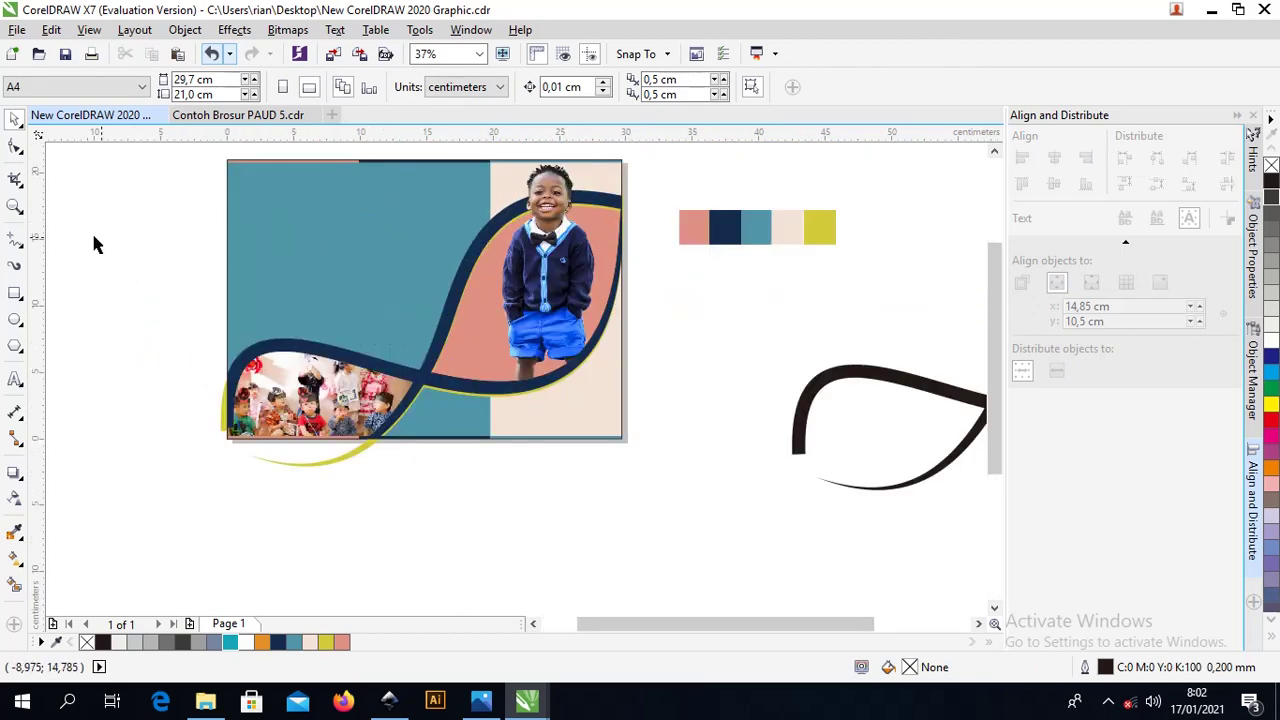
double_click(15, 293)
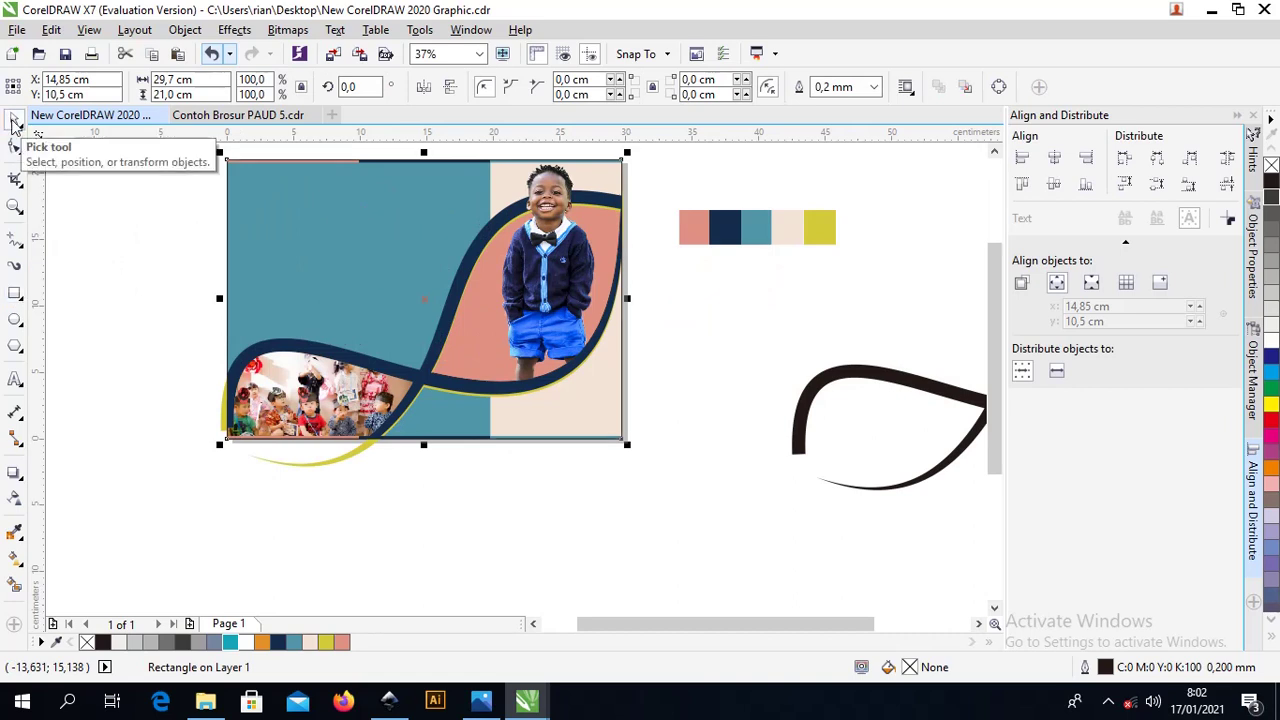
left_click(14, 121)
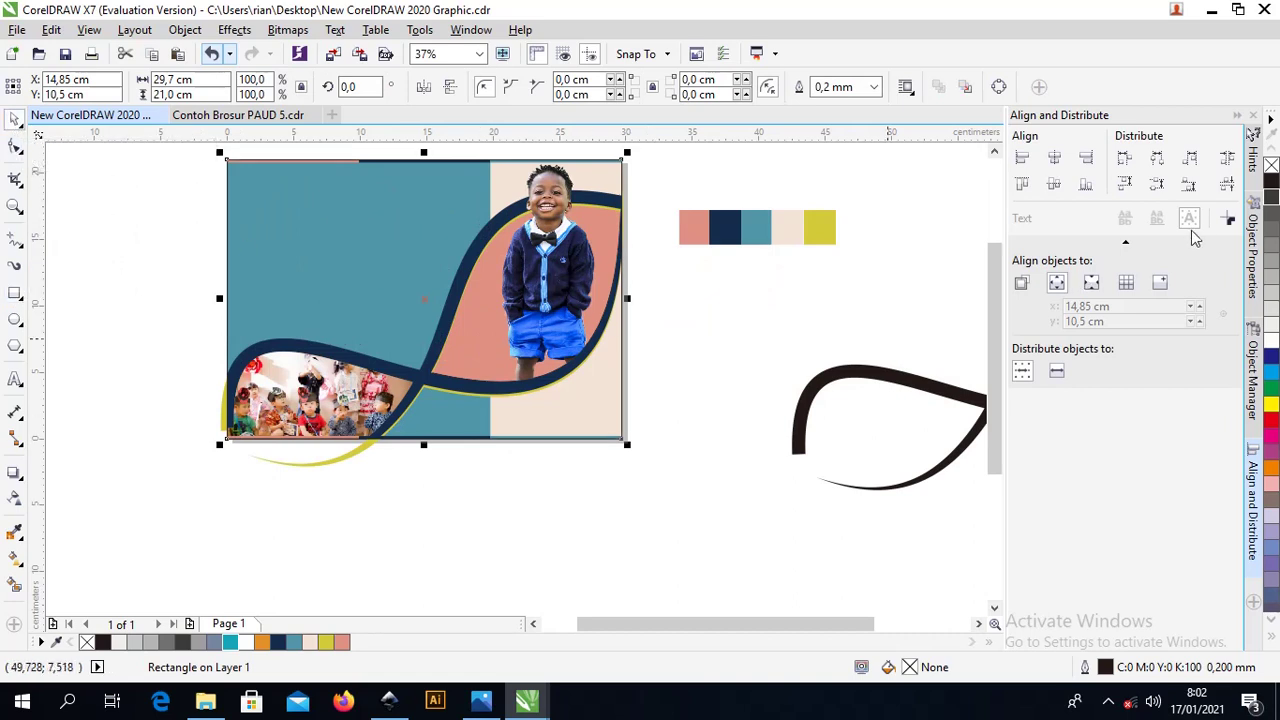
left_click(1270, 211)
key("ctrl+z")
Intersect the yellow wave curve with the new page-sized rectangle and delete the original curve that overhangs the page
left_click(322, 465, "shift")
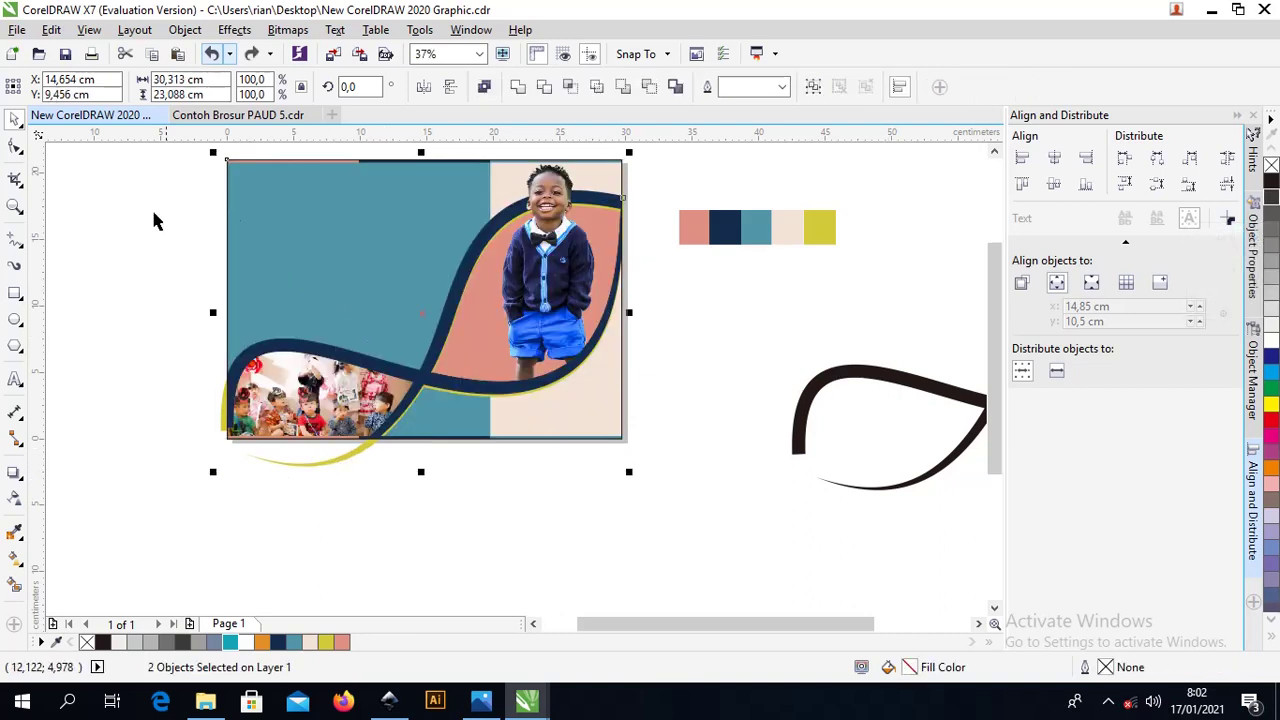
left_click(571, 90)
left_click(346, 491)
left_click(343, 464)
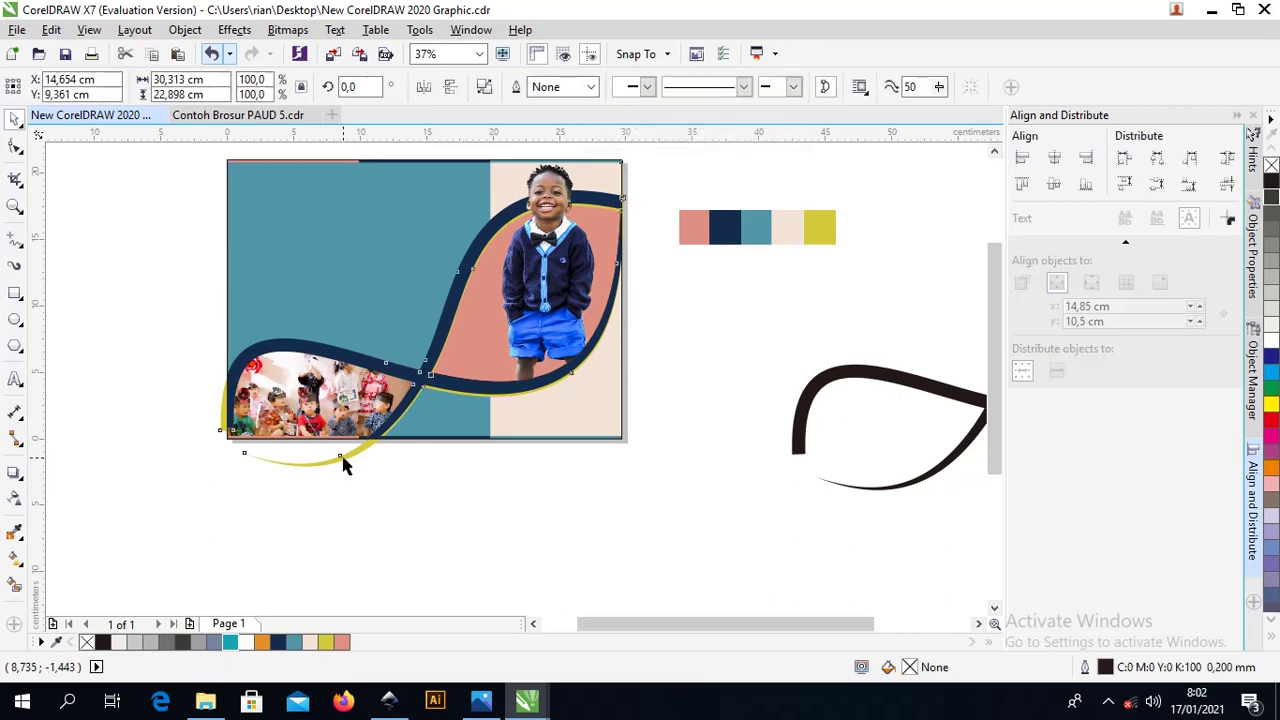
key("Delete")
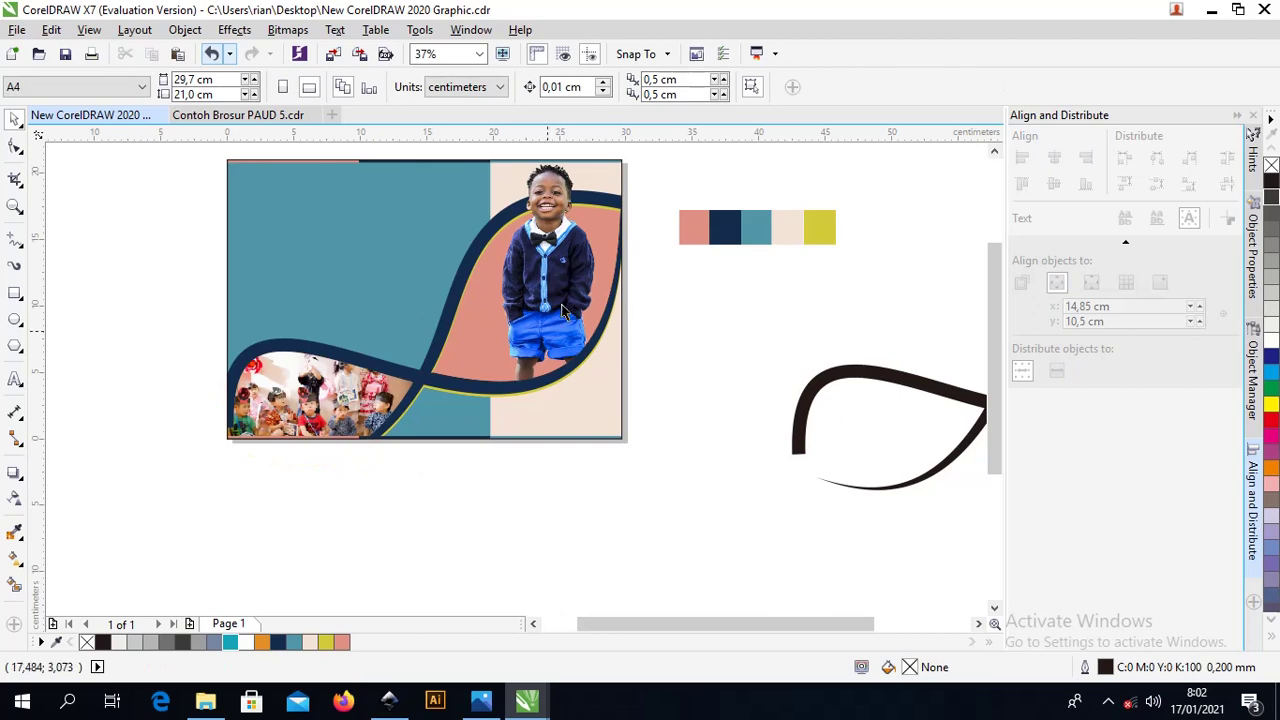
Select all the brochure objects on the page and remove their outlines
scroll(337, 292, "up", 2)
scroll(345, 290, "down", 2)
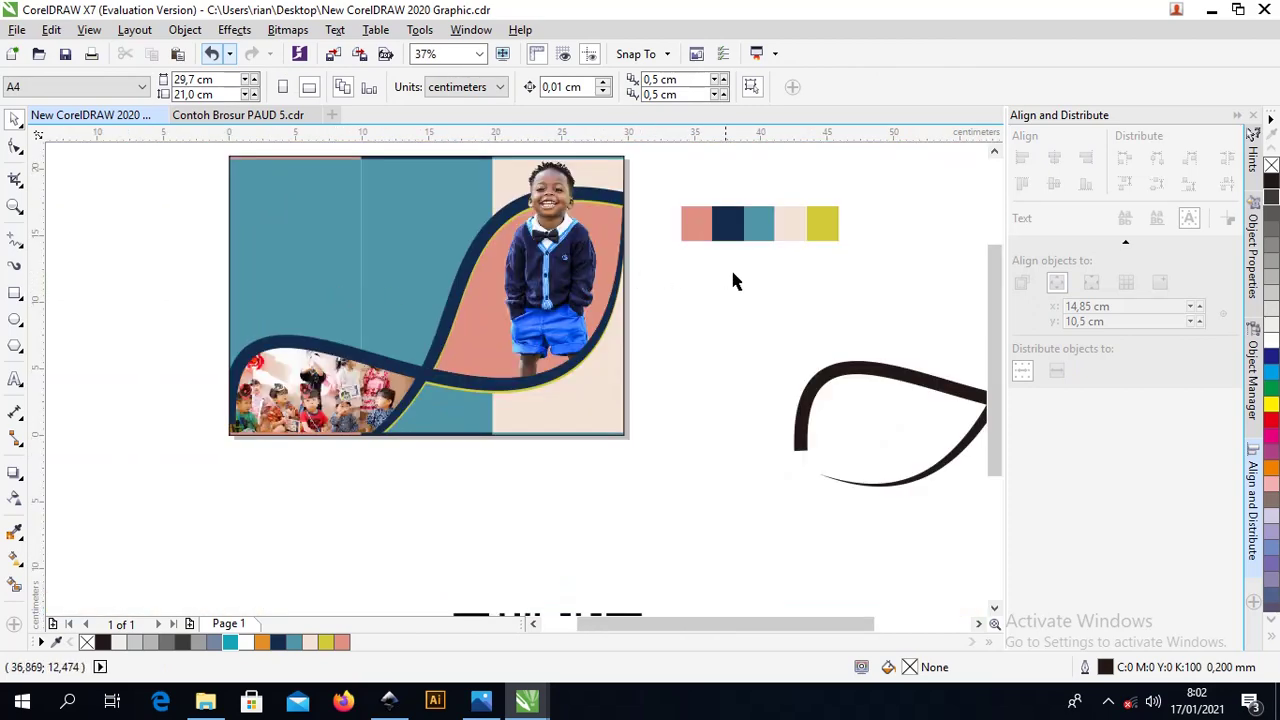
left_click_drag(695, 488, 166, 150)
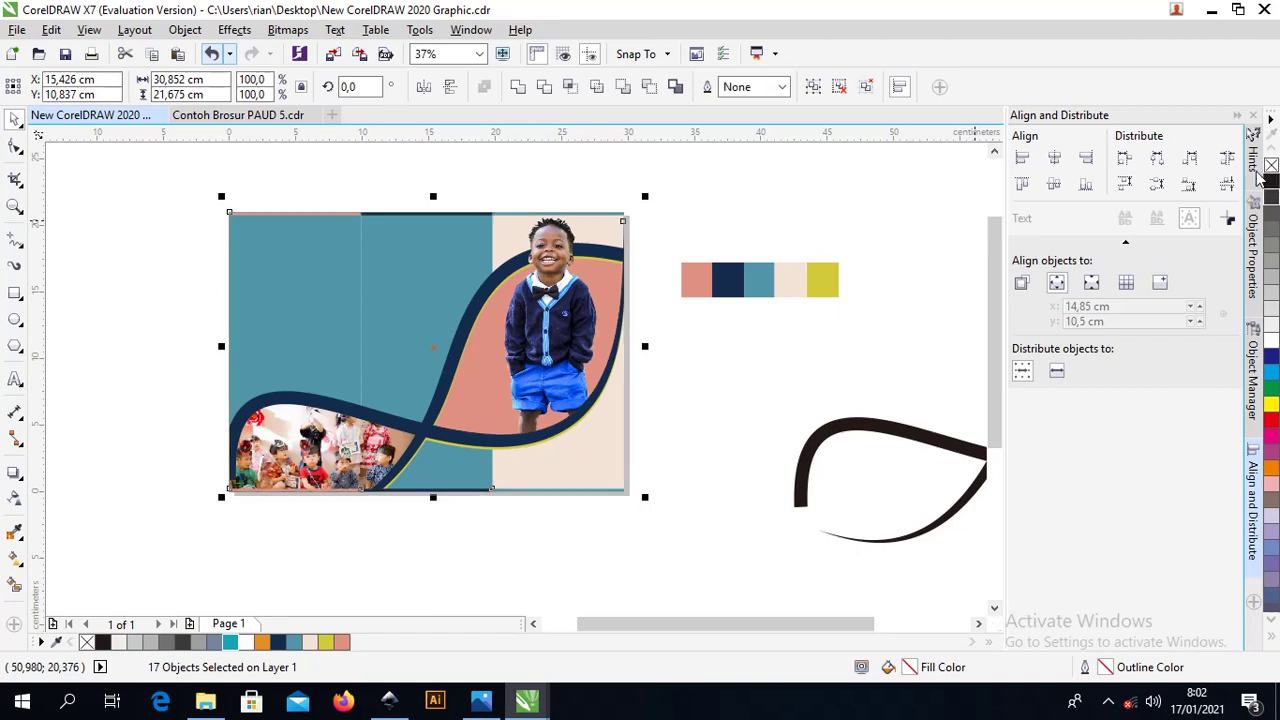
left_click(703, 208)
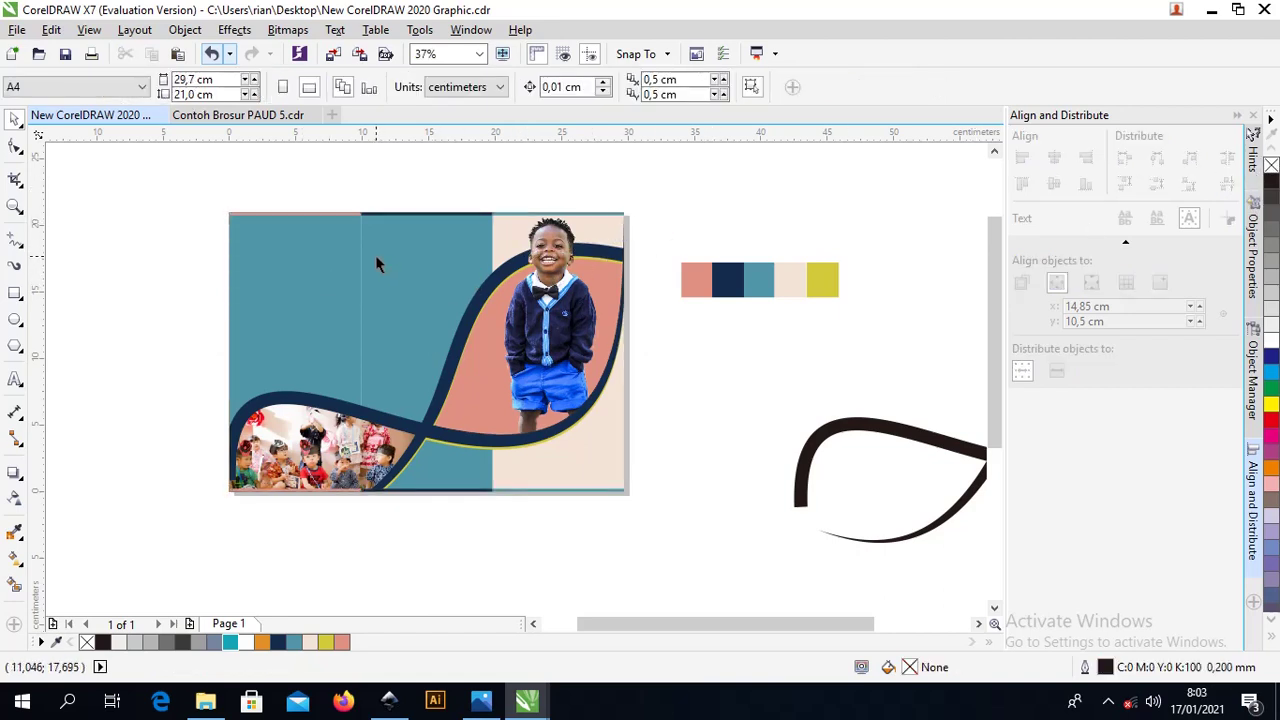
Scale the QR code to about 6.17 cm square and place it at the page's lower-right corner, with the pink globe logo beside it
scroll(377, 265, "down", 2)
left_click_drag(462, 514, 466, 378)
scroll(467, 445, "up", 2)
left_click_drag(492, 583, 620, 371)
left_click_drag(704, 300, 703, 302)
left_click_drag(626, 400, 553, 453)
left_click_drag(541, 512, 566, 389)
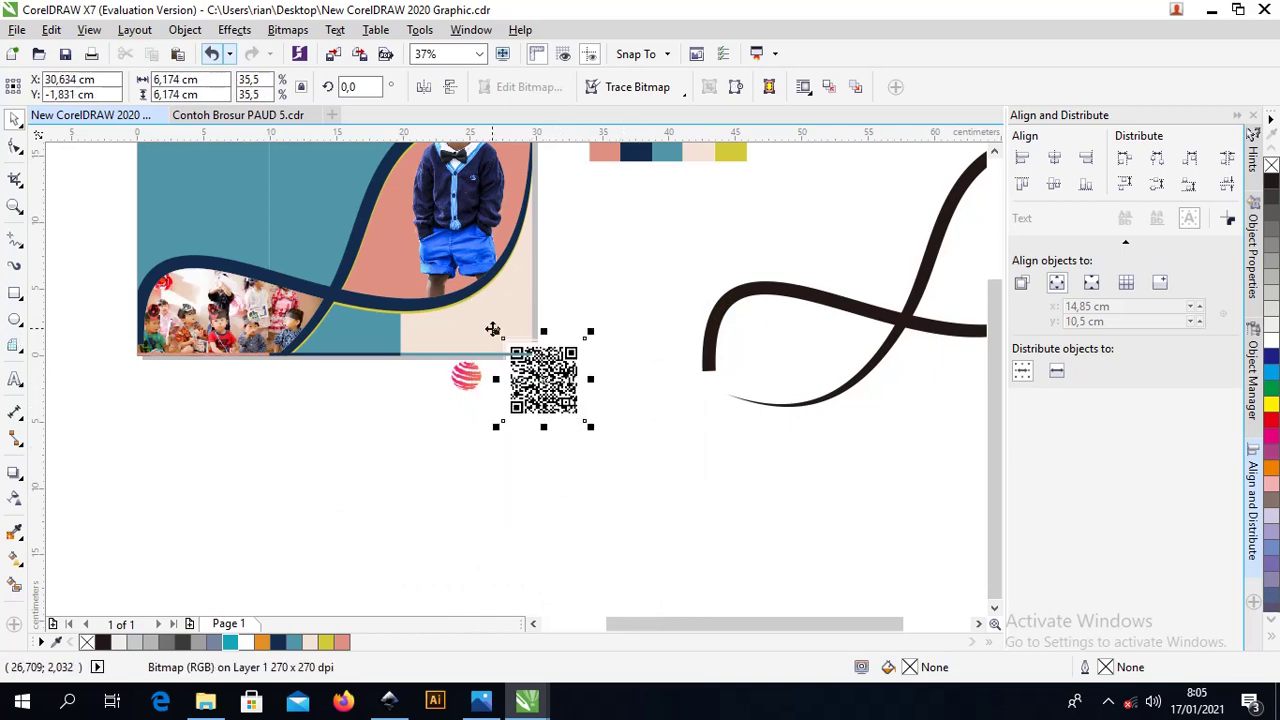
scroll(497, 318, "up", 2)
scroll(500, 316, "down", 4)
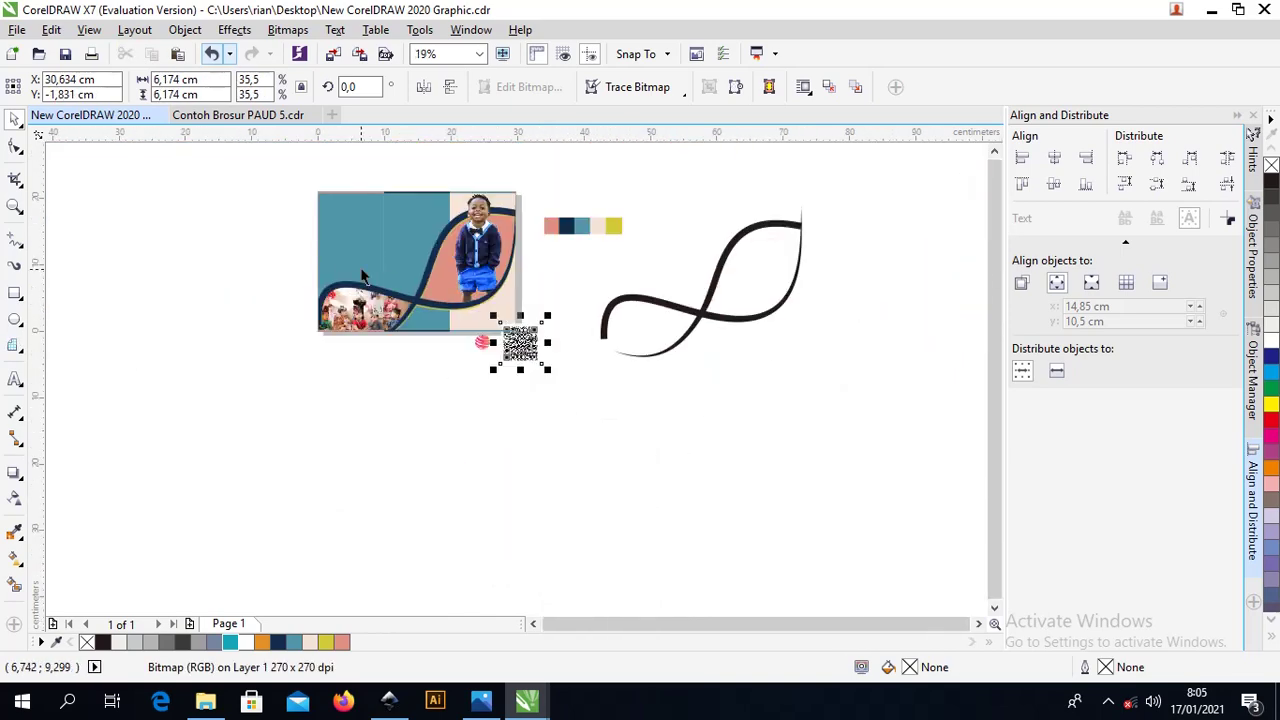
Switch to the Contoh Brosur PAUD 5 document and look over its prepared brochure texts, icons and contact block
key("z")
left_click_drag(326, 183, 929, 409)
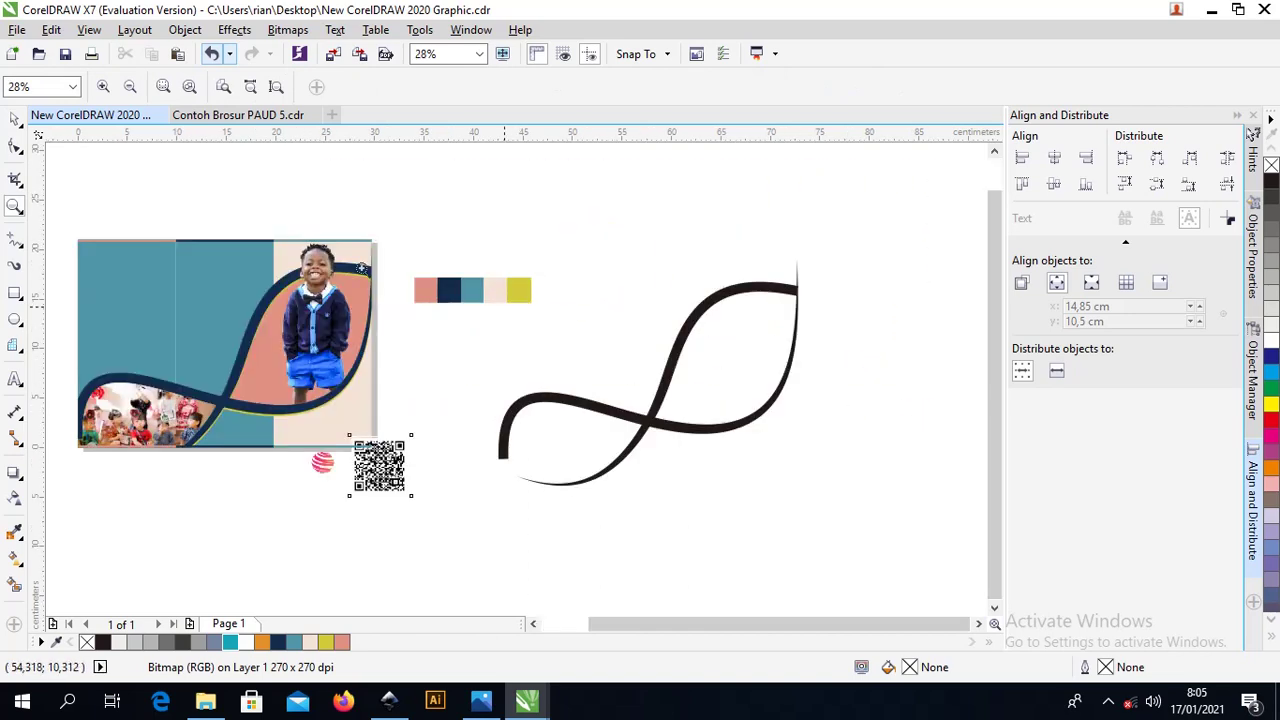
left_click(15, 119)
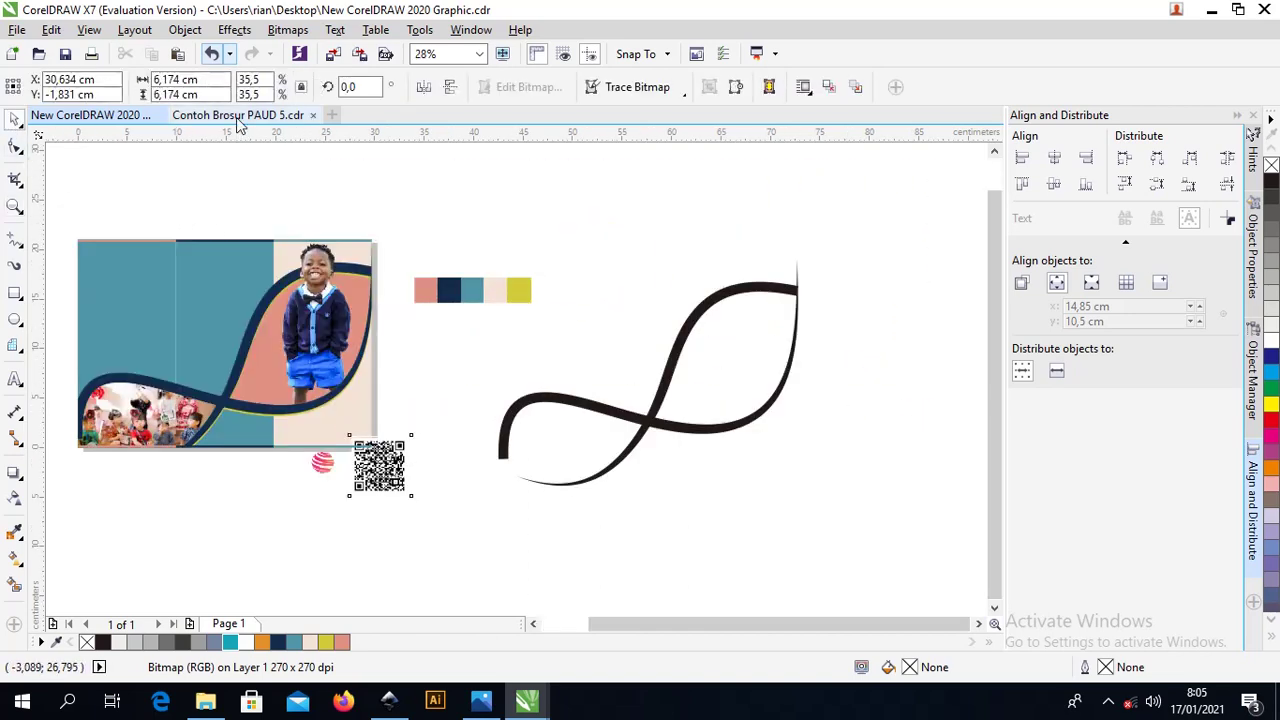
left_click(245, 115)
scroll(507, 395, "up", 2)
scroll(491, 337, "down", 4)
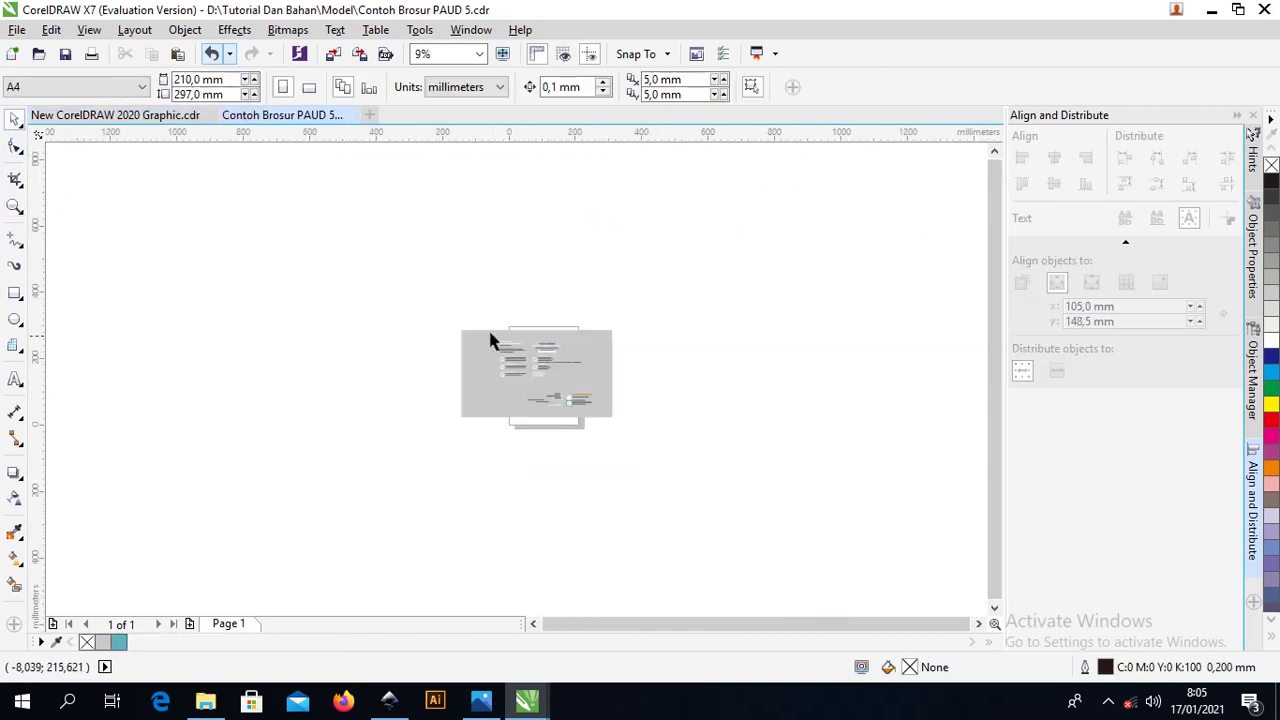
left_click_drag(467, 306, 606, 424)
scroll(569, 403, "up", 6)
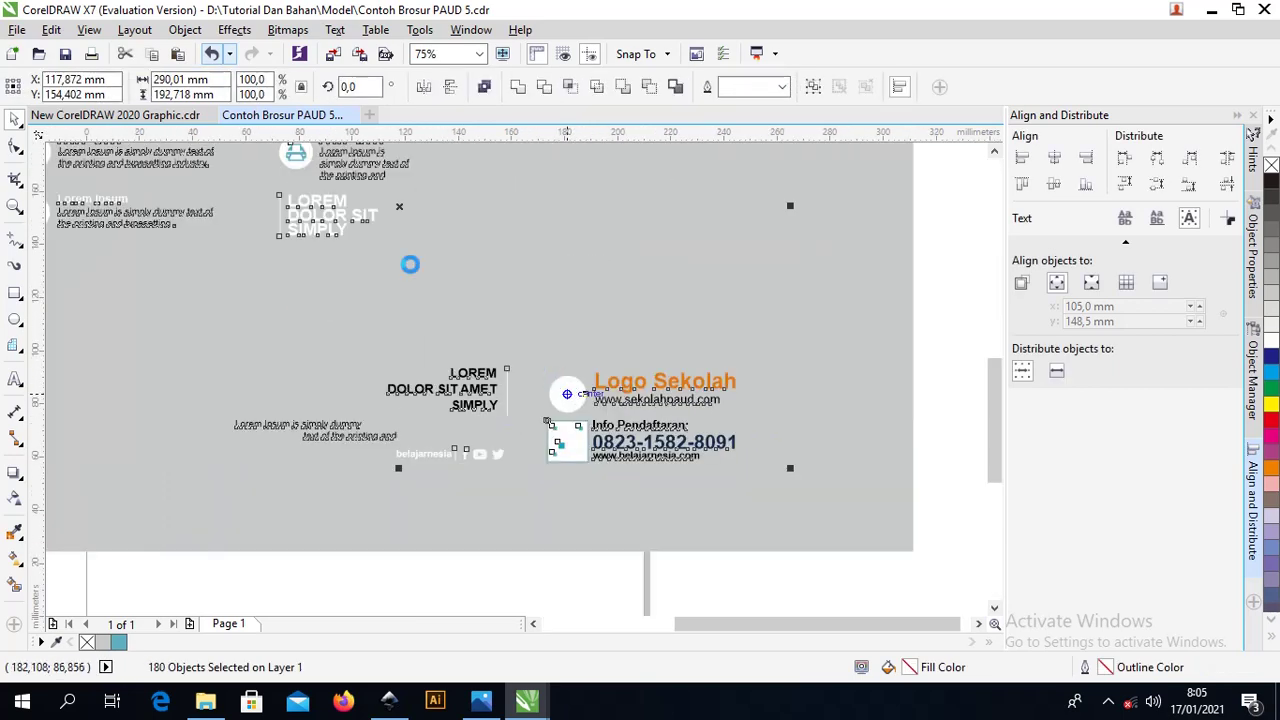
scroll(992, 356, "up", 3)
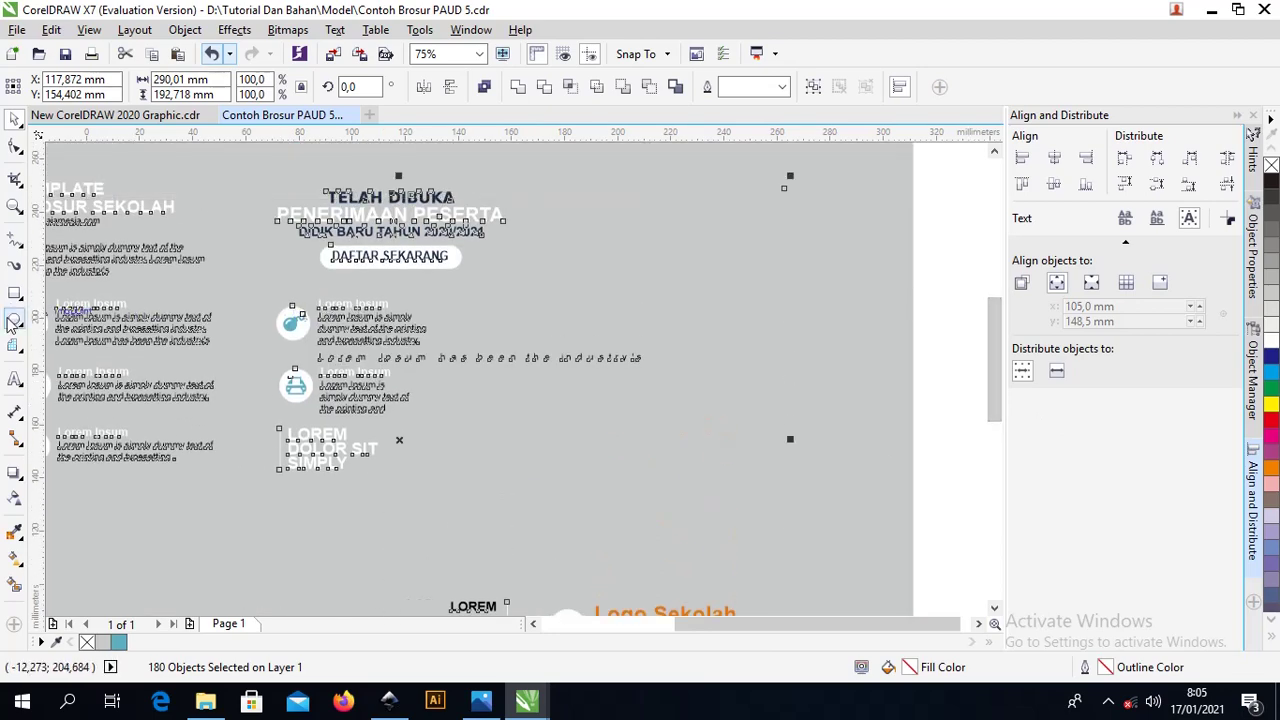
left_click(113, 287)
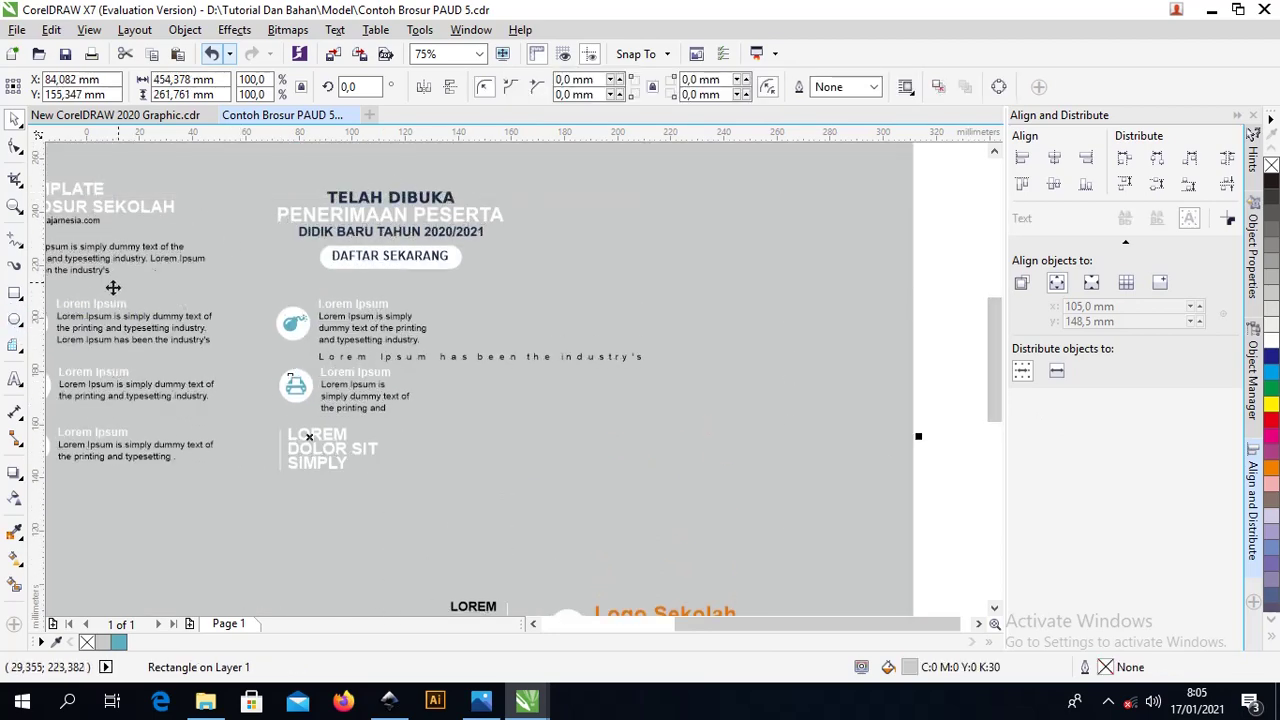
Try a teal #5DAFC1 fill on the sample text "asfdsadf" in 24 pt Arial on the grey background
left_click(15, 381)
left_click(668, 212)
type("asfdsadf")
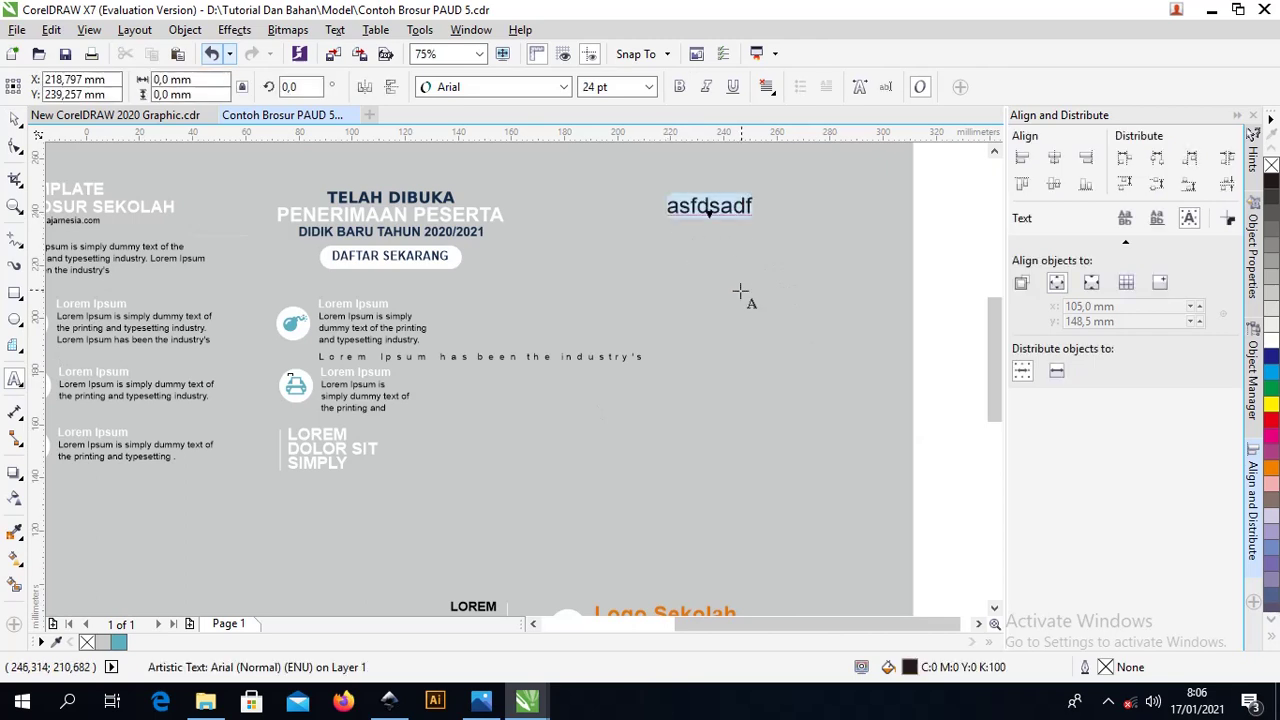
key("ctrl+a")
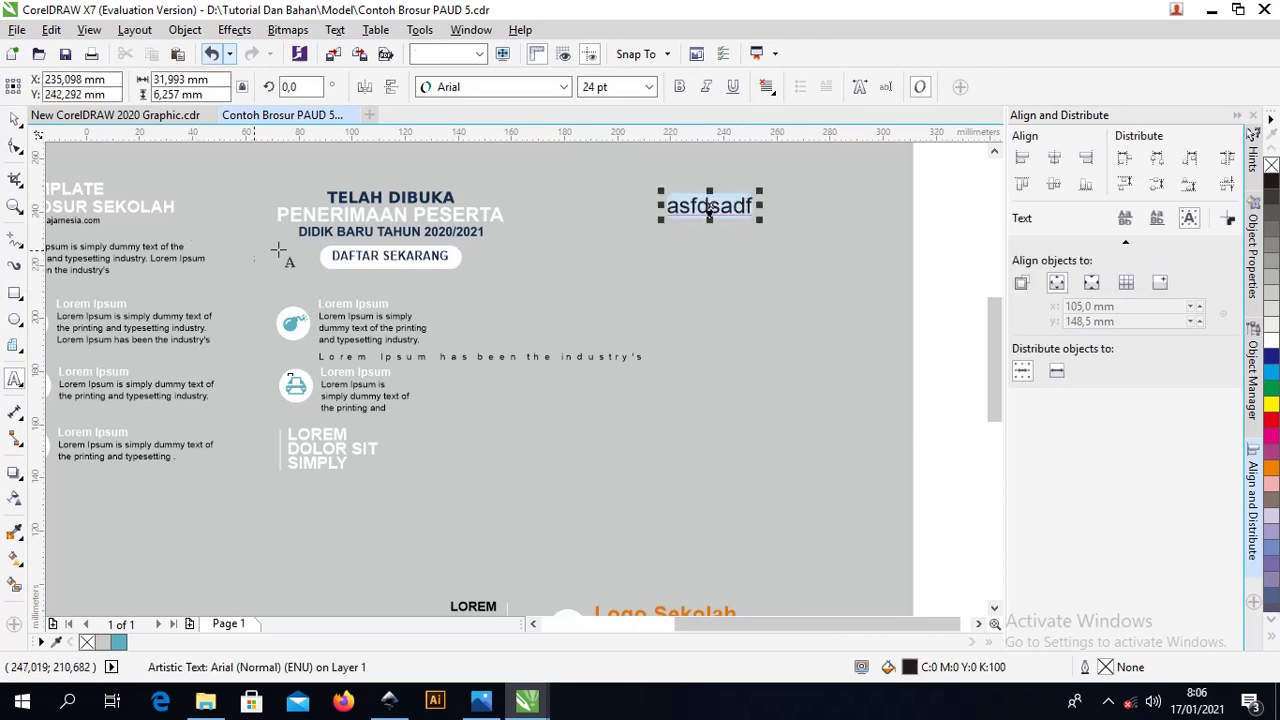
left_click(118, 642)
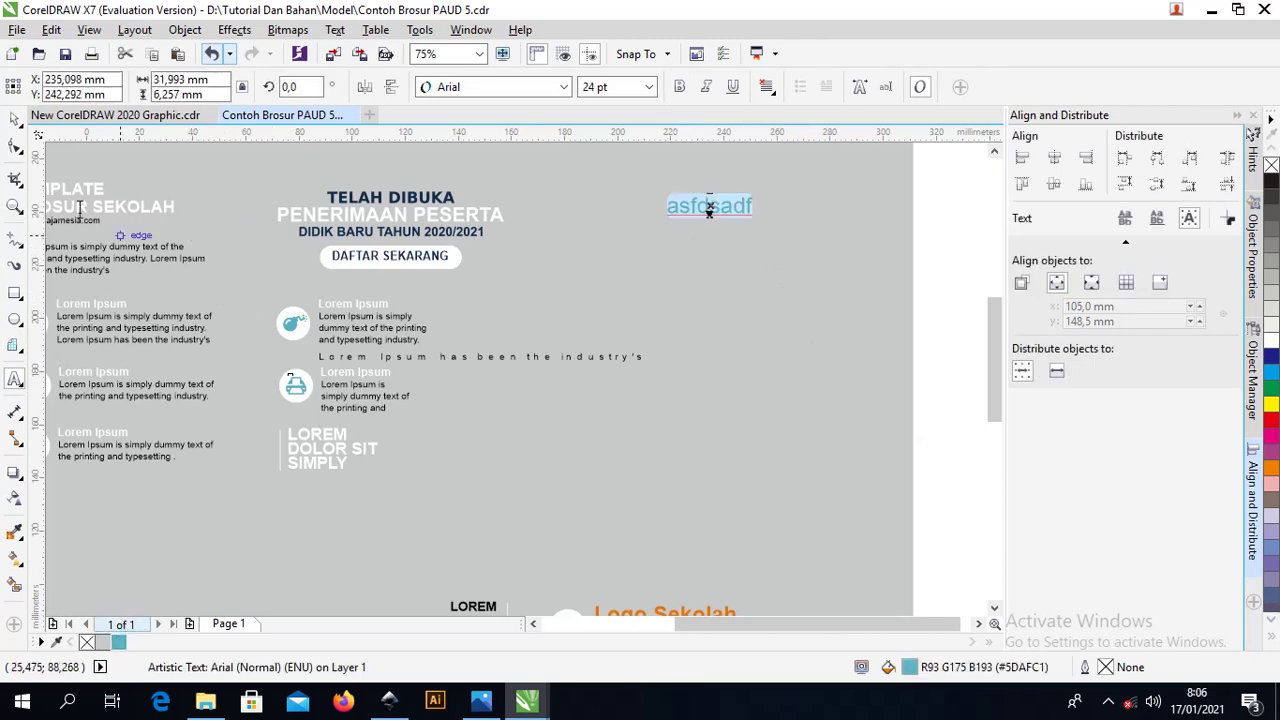
left_click(15, 118)
key("Delete")
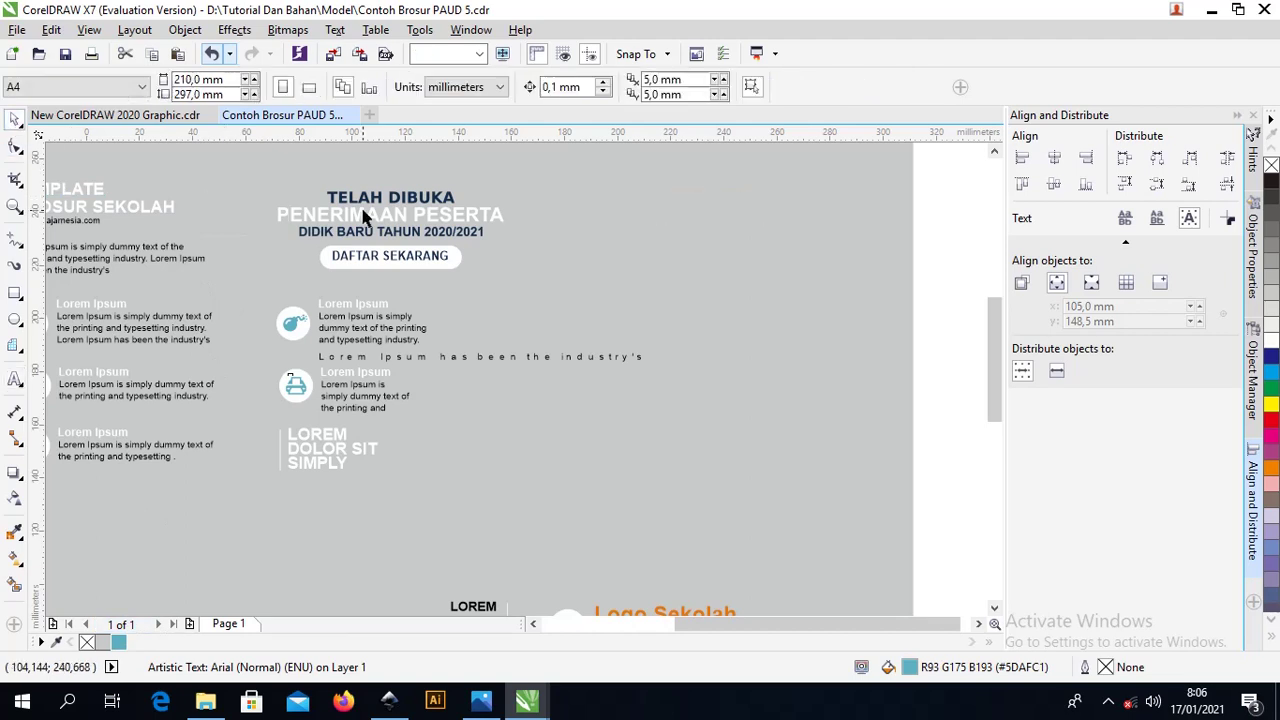
Select the letter "s" in "has" within the widely spaced "Lorem Ipsum has been the industry's" line to inspect its text properties
scroll(462, 230, "down", 1)
scroll(466, 292, "up", 1)
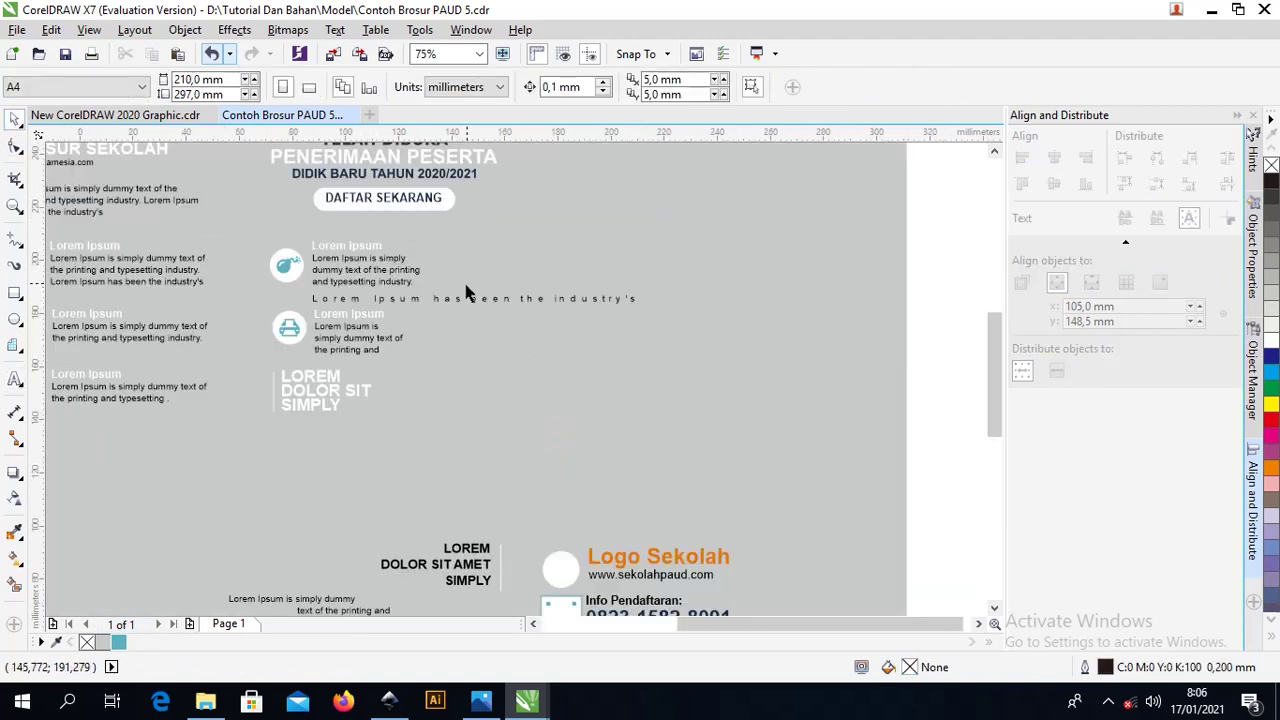
key("F8")
left_click(459, 305)
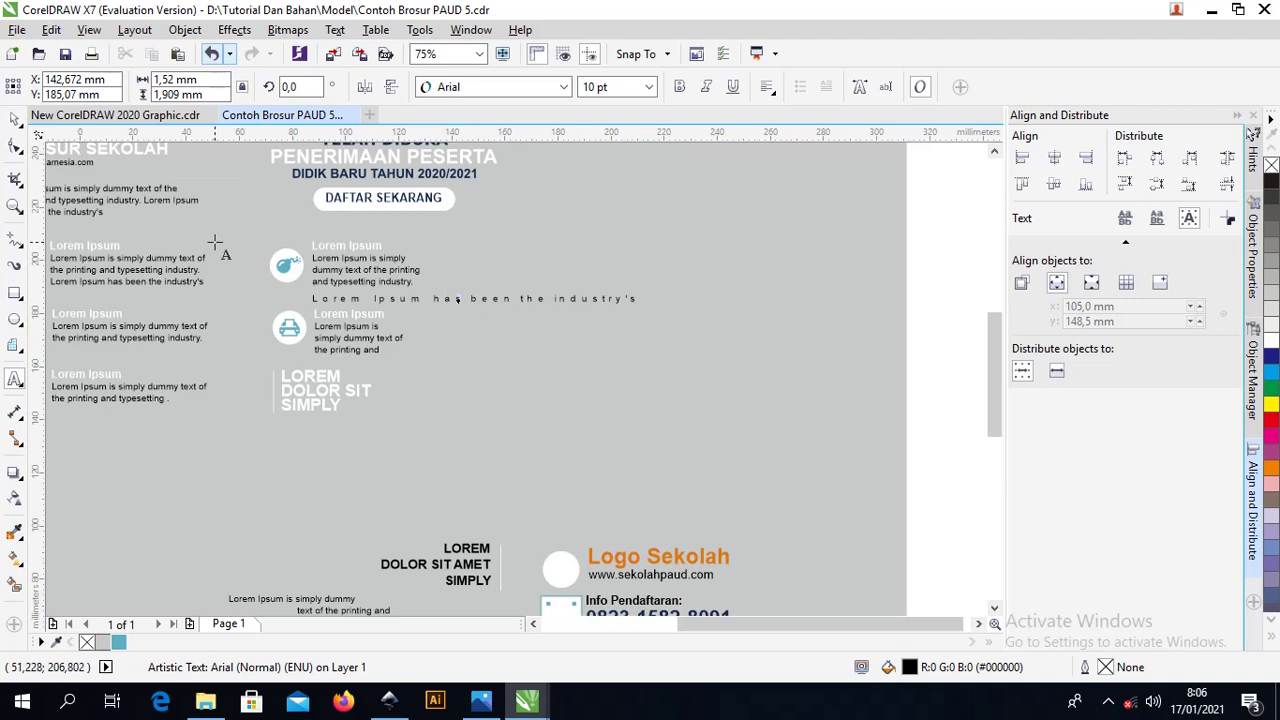
left_click(15, 118)
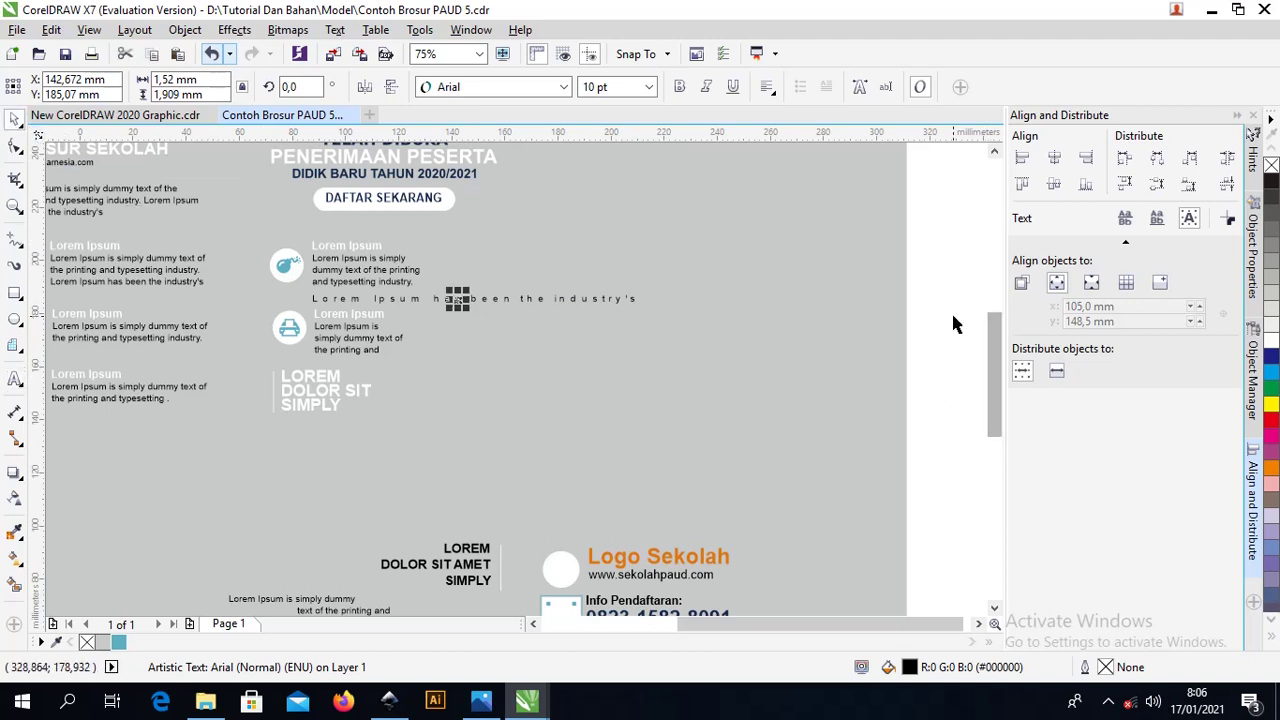
Delete all the separate letters of the widely spaced "Lorem Ipsum has been the industry's" line from the sample document
left_click_drag(968, 325, 312, 282)
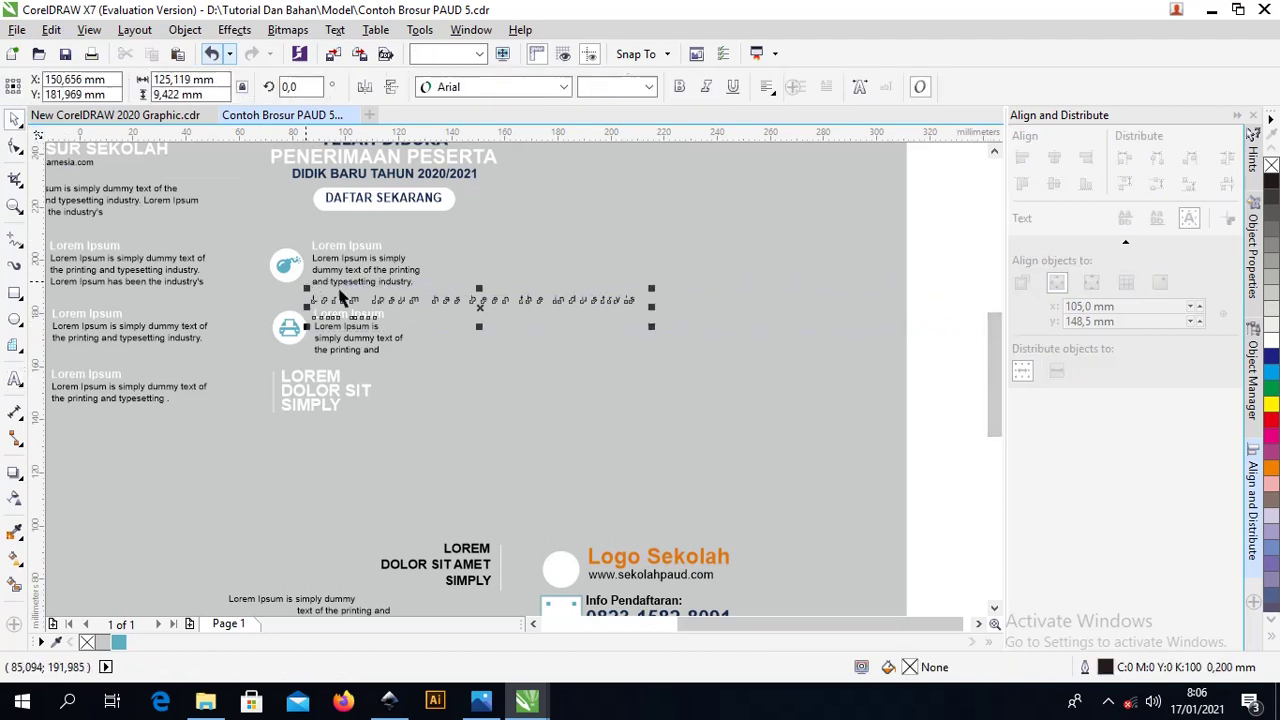
left_click(707, 308)
left_click_drag(945, 298, 308, 292)
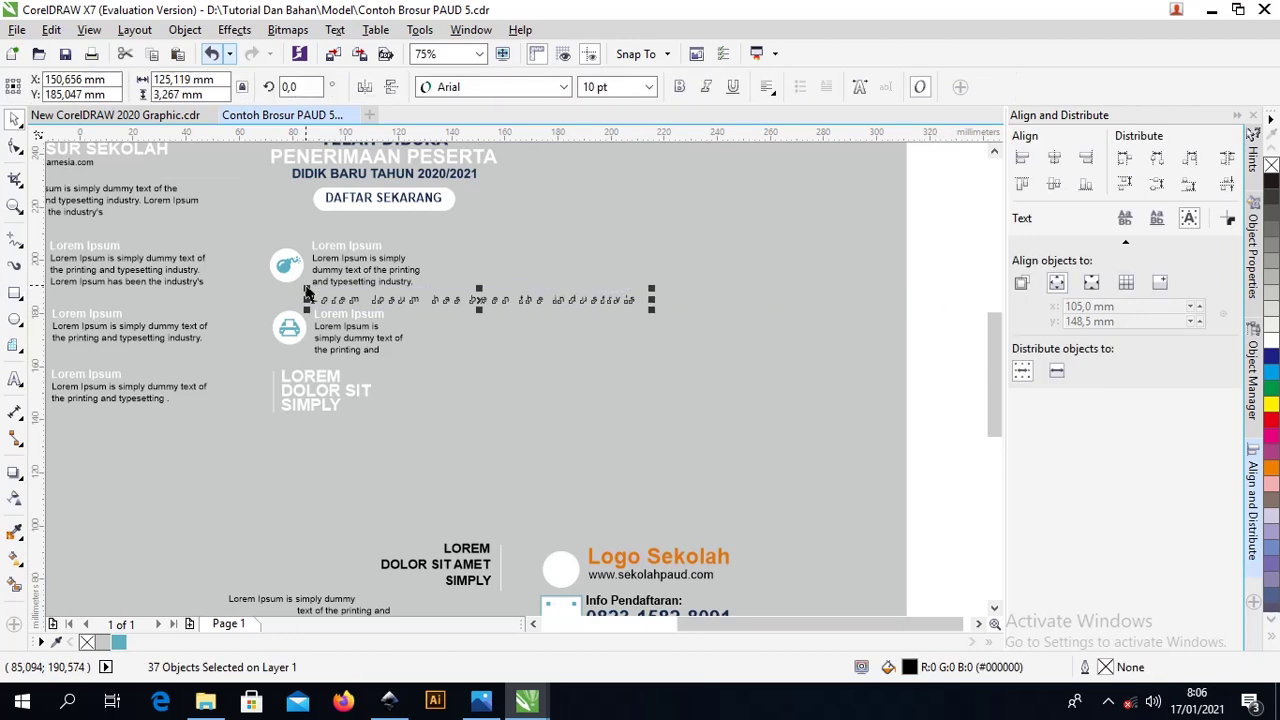
key("Delete")
Group all the brochure texts and icons in the sample document and paste a copy into the New CorelDRAW 2020 Graphic document
scroll(418, 283, "down", 2)
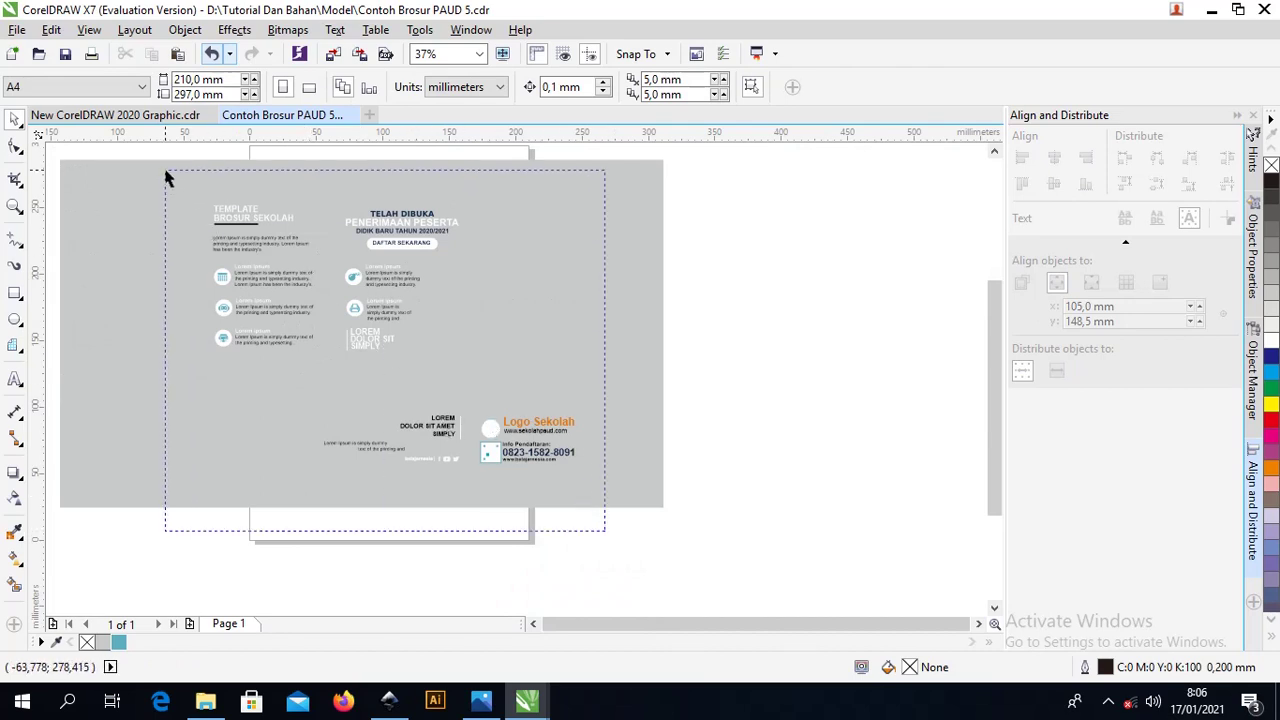
key("ctrl+a")
scroll(237, 266, "left", 2)
scroll(237, 264, "up", 2)
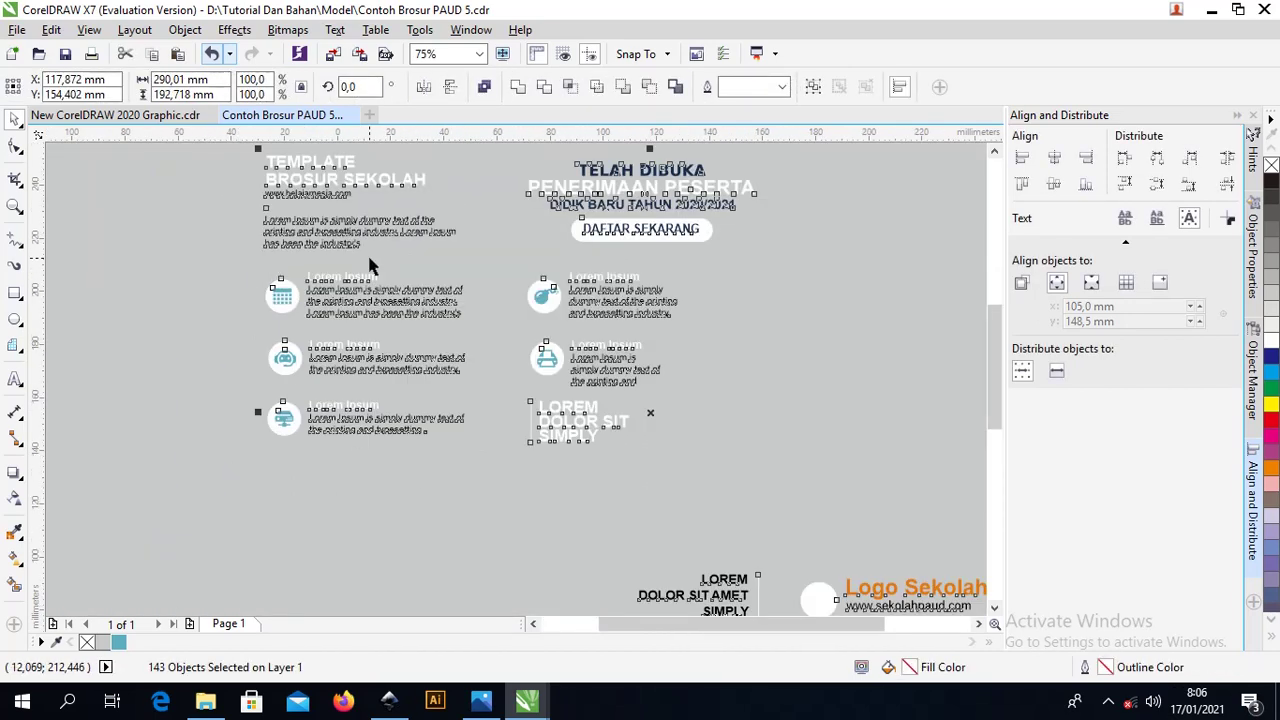
key("ctrl+g")
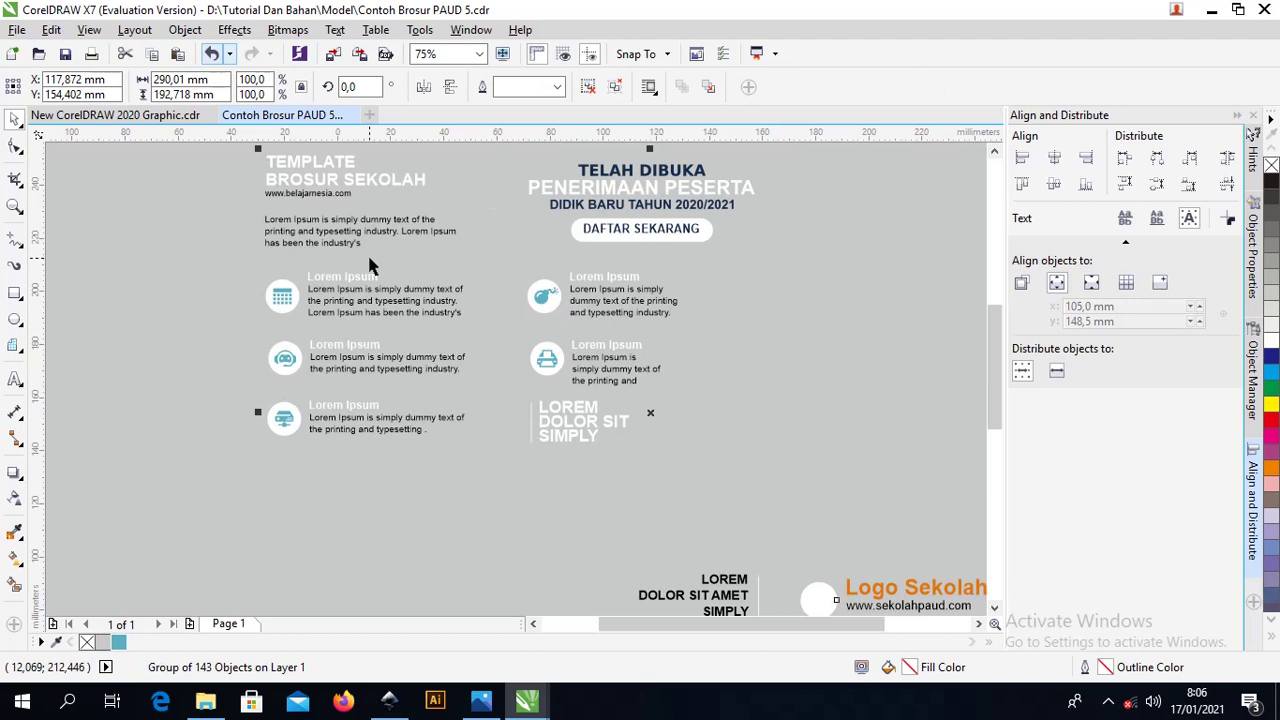
scroll(471, 251, "down", 2)
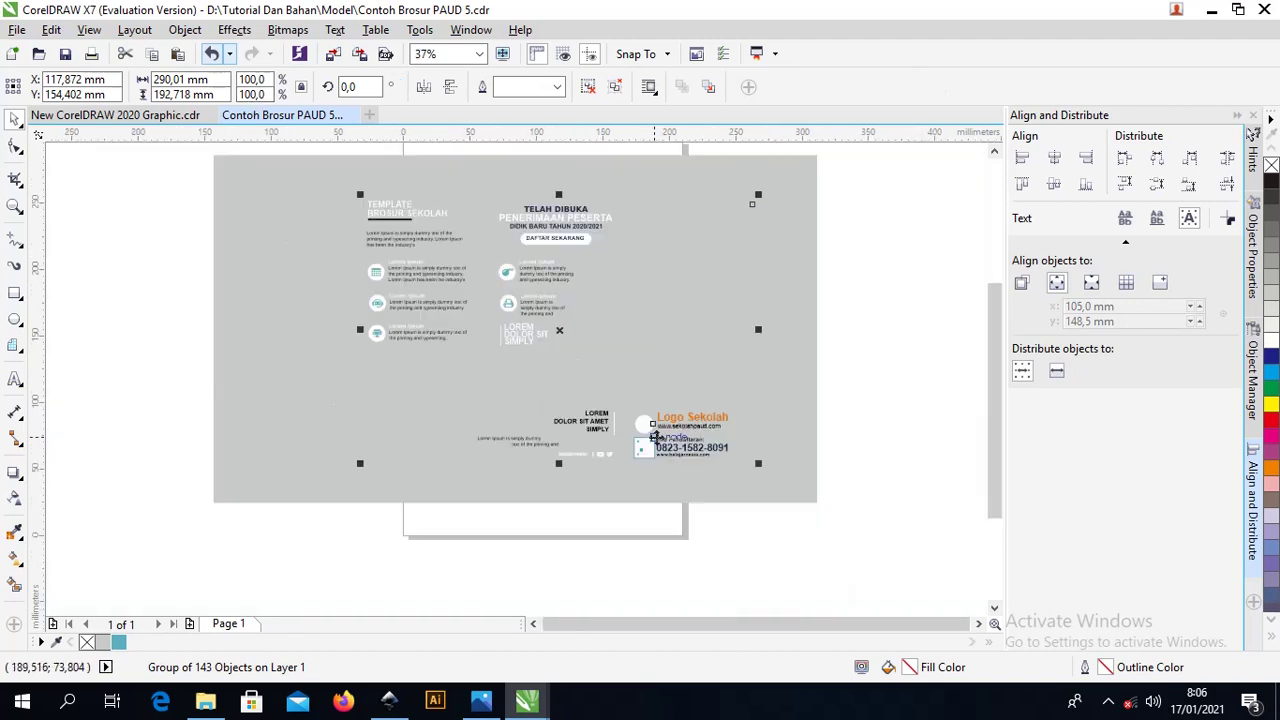
left_click(168, 118)
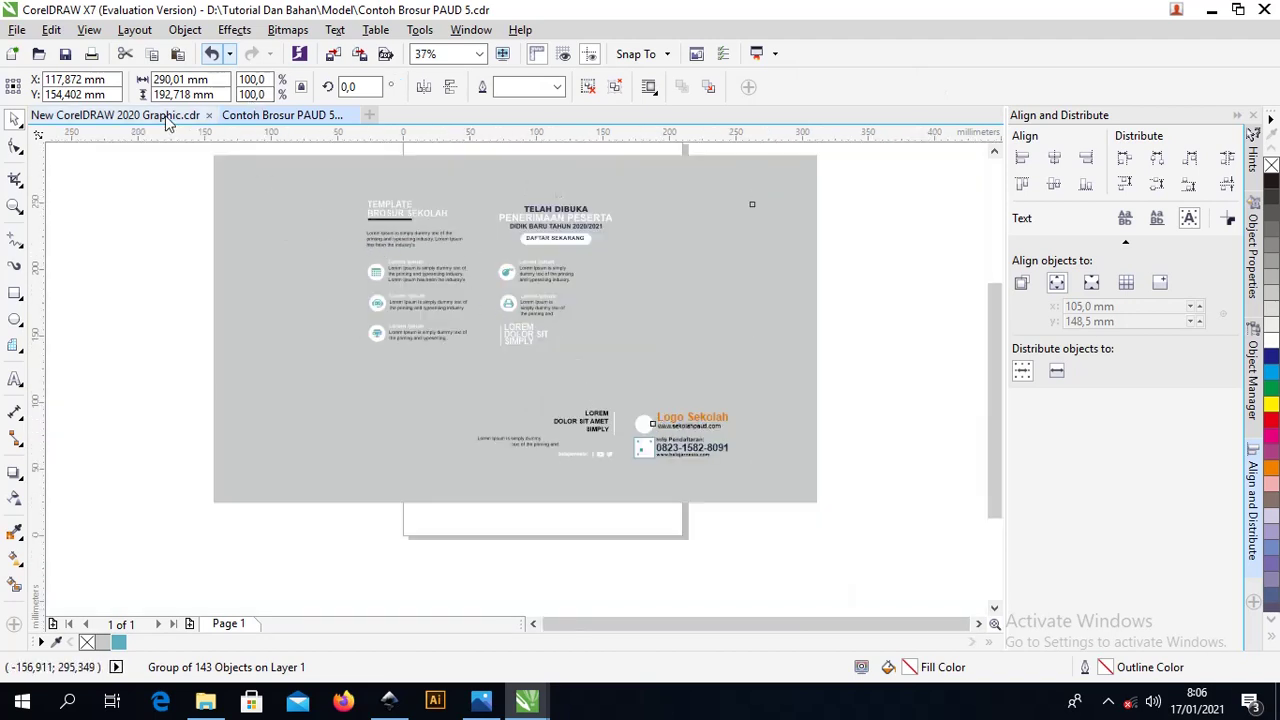
key("ctrl+v")
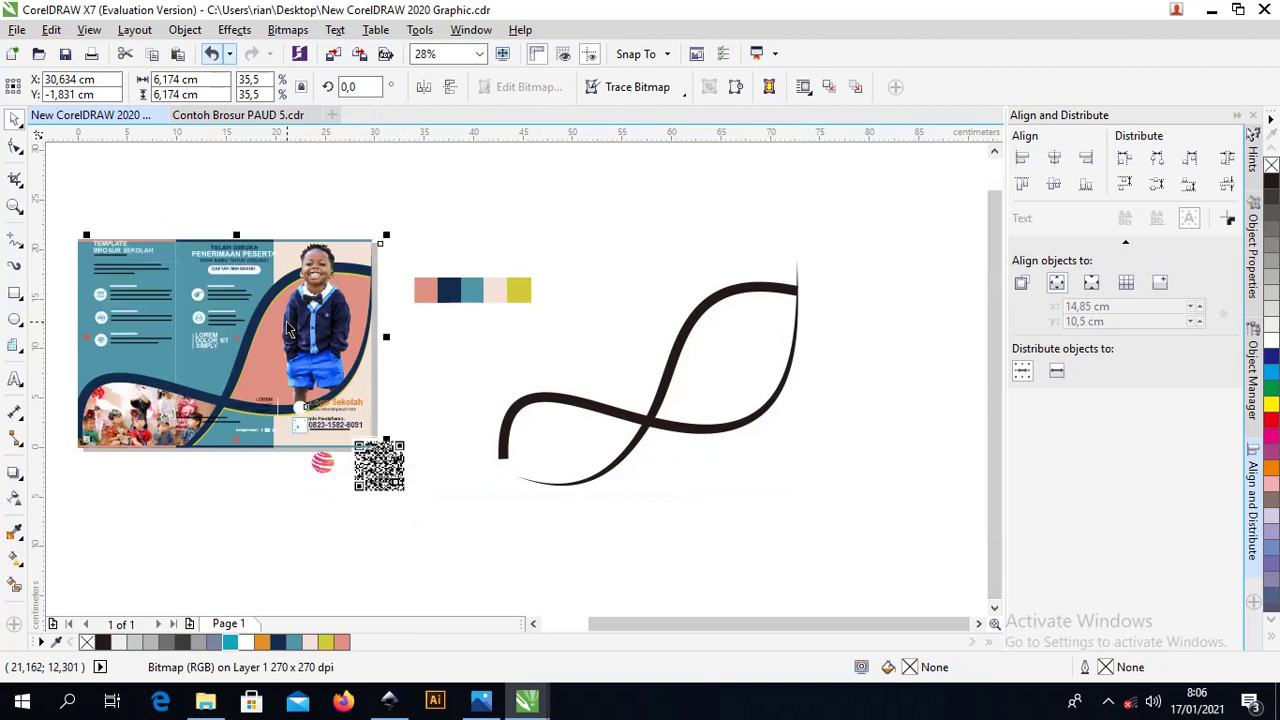
Lower the pasted text group over the brochure page to about Y 9.89 cm and ungroup all its objects
scroll(169, 323, "up", 2)
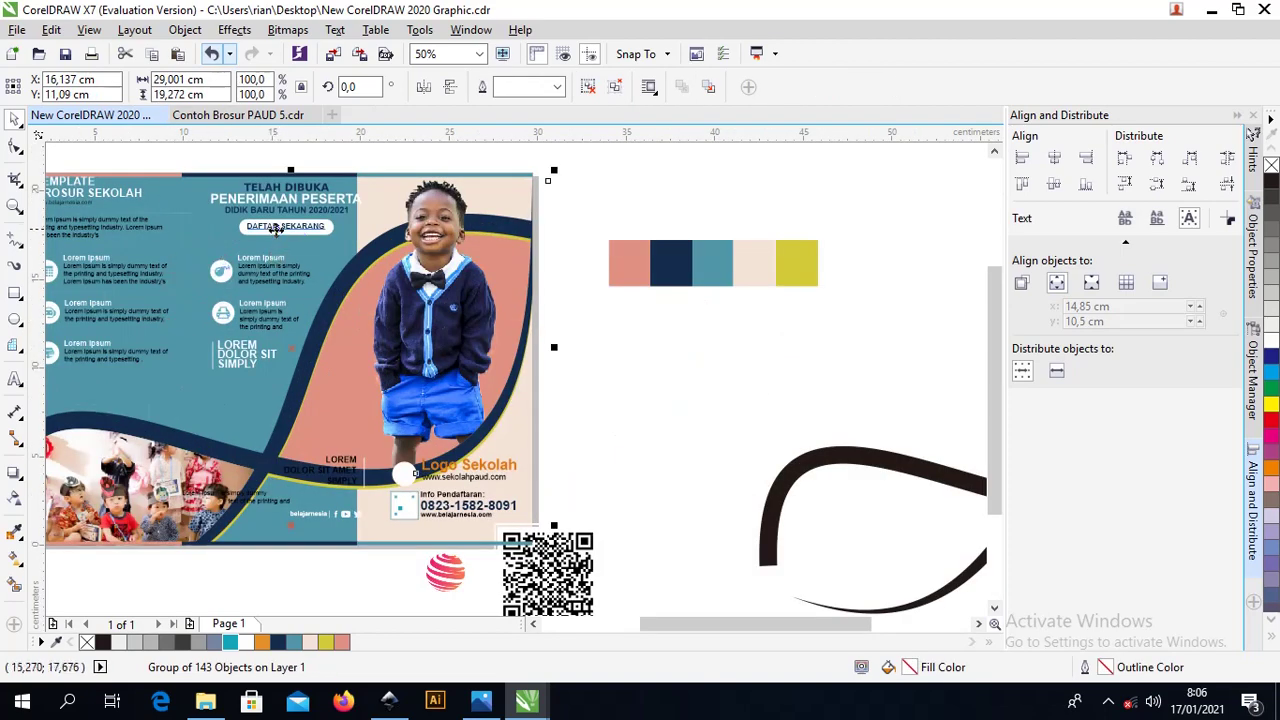
left_click_drag(277, 228, 273, 236)
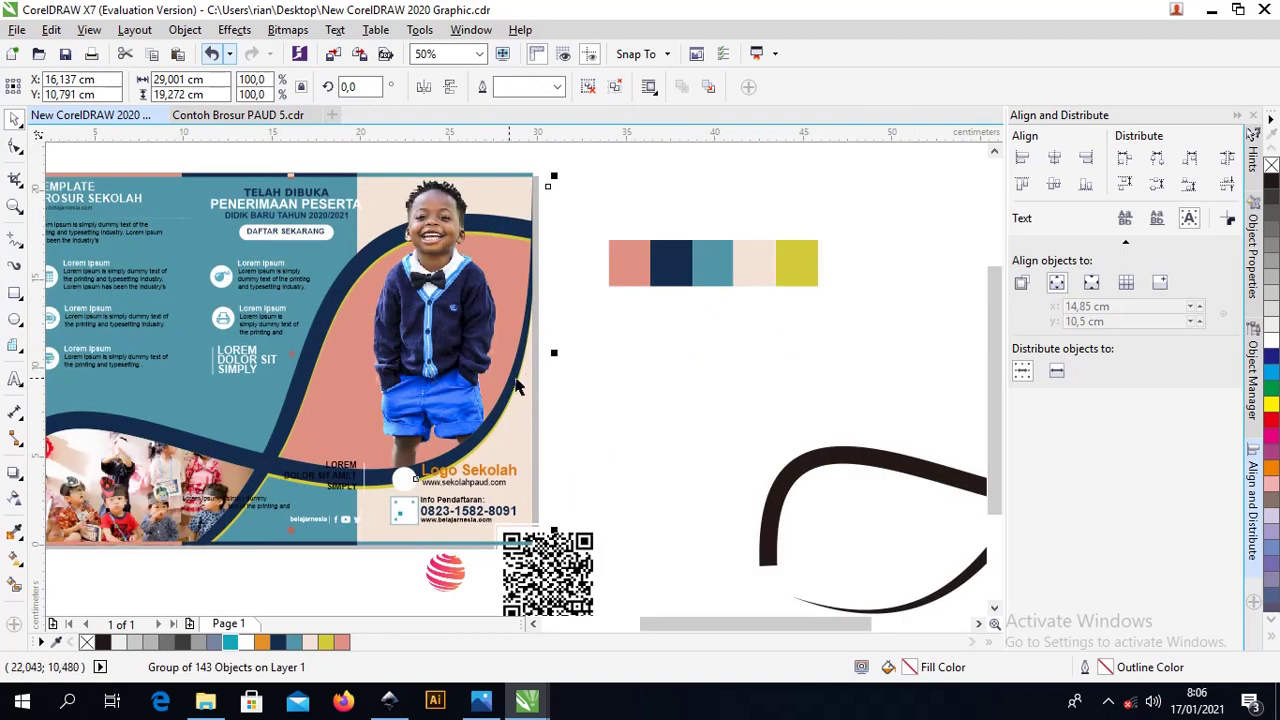
left_click(607, 327)
scroll(465, 345, "down", 2)
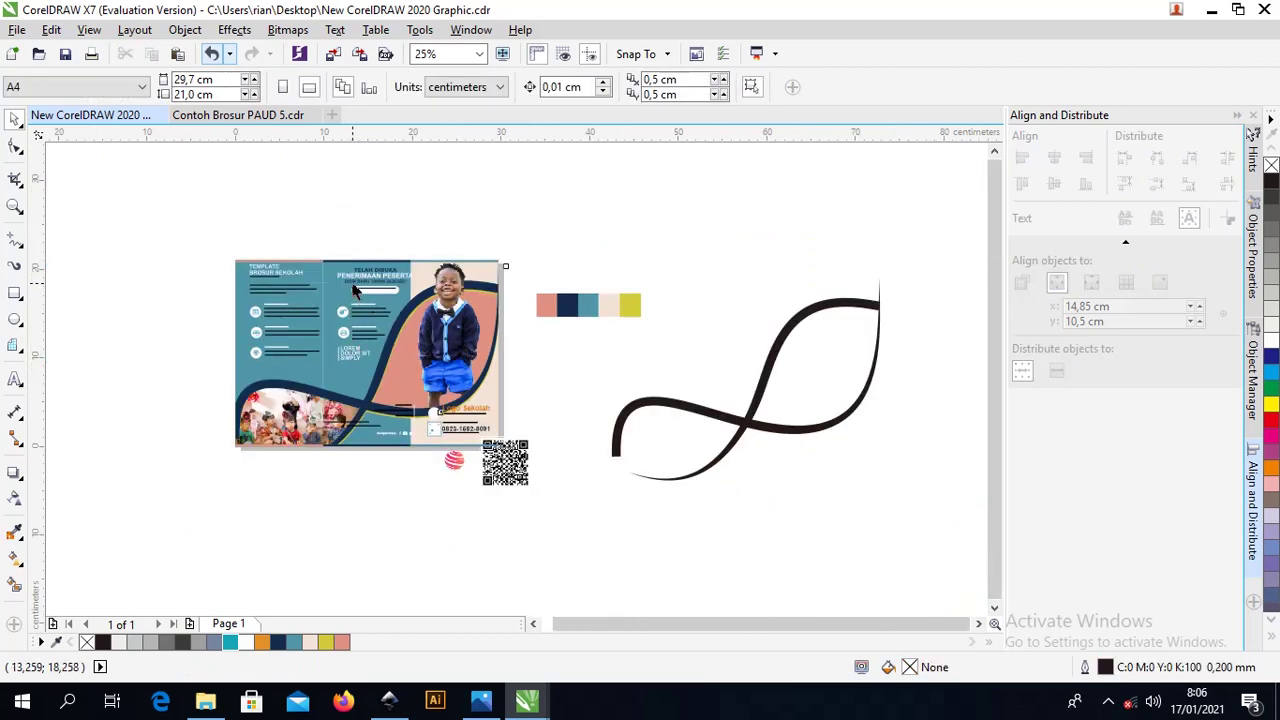
left_click_drag(355, 290, 360, 293)
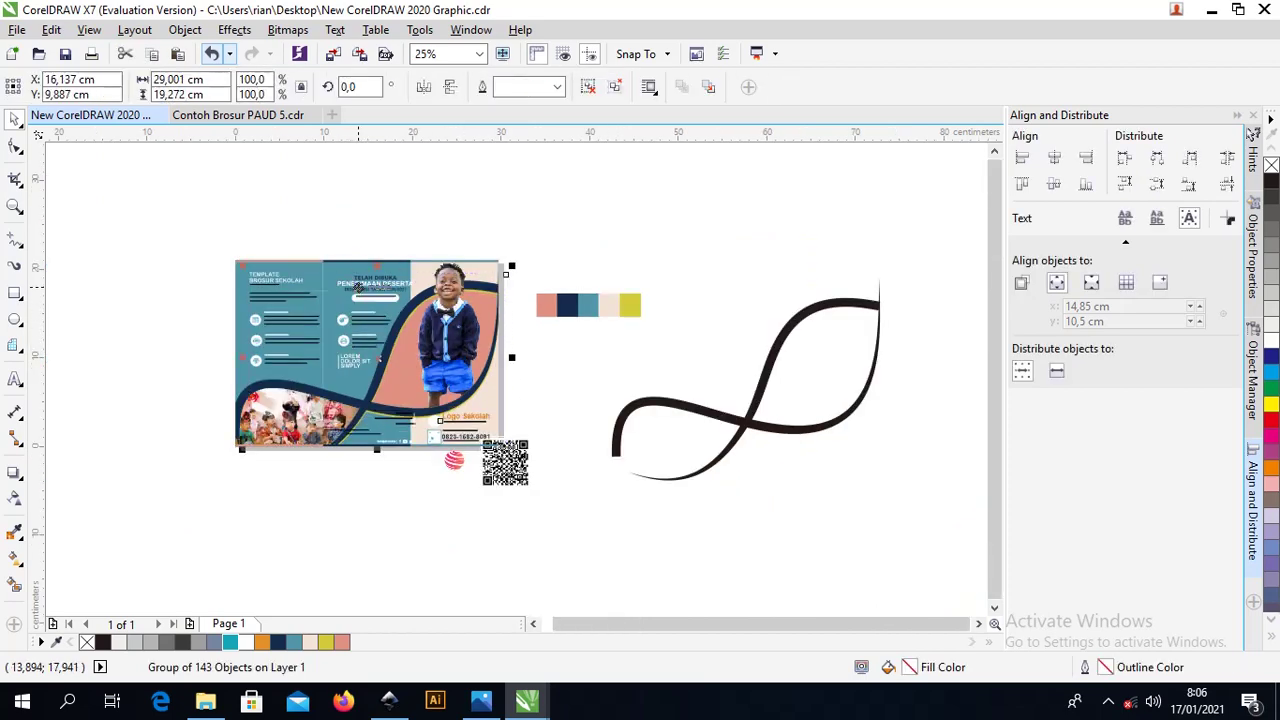
right_click(358, 288)
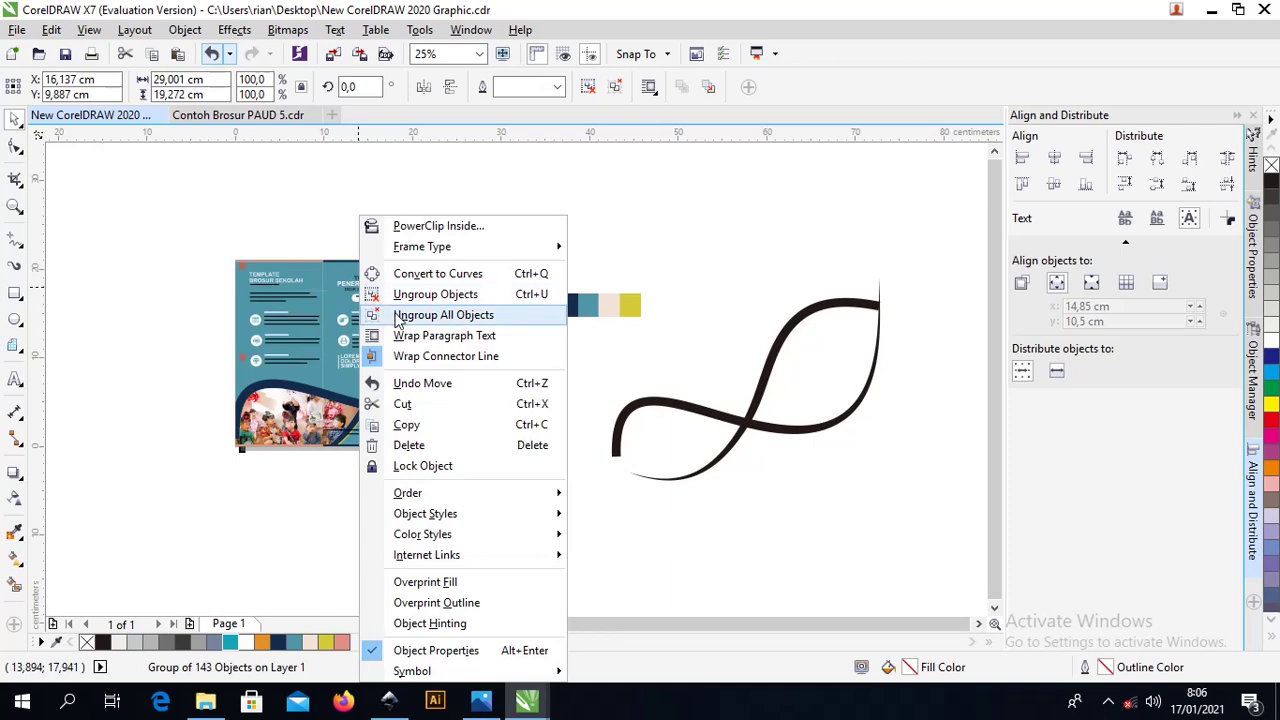
left_click(400, 312)
Move the QR code off the page's lower-right corner onto the empty area beside it
left_click(505, 462)
left_click_drag(505, 462, 540, 446)
scroll(445, 481, "up", 4)
Delete the white placeholder square beside the Info Pendaftaran details and fit the scaled-down QR code in its place
left_click(412, 336)
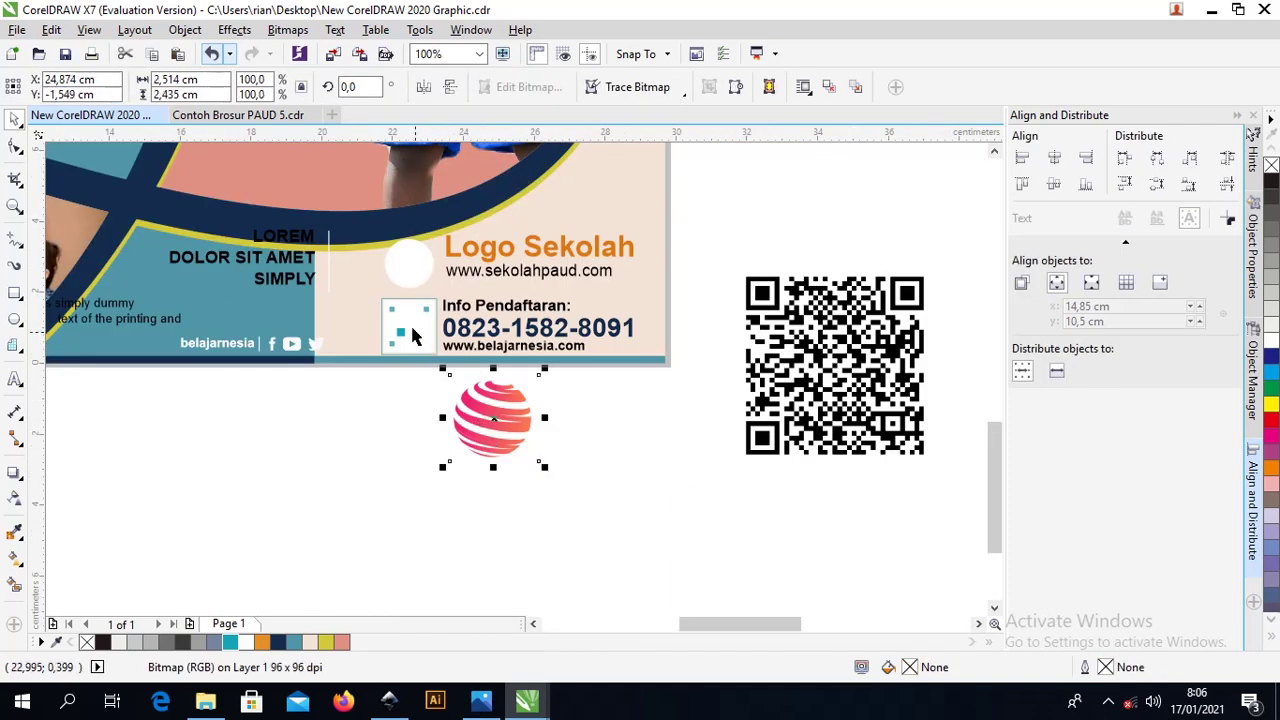
left_click(410, 330)
left_click_drag(372, 424, 450, 290)
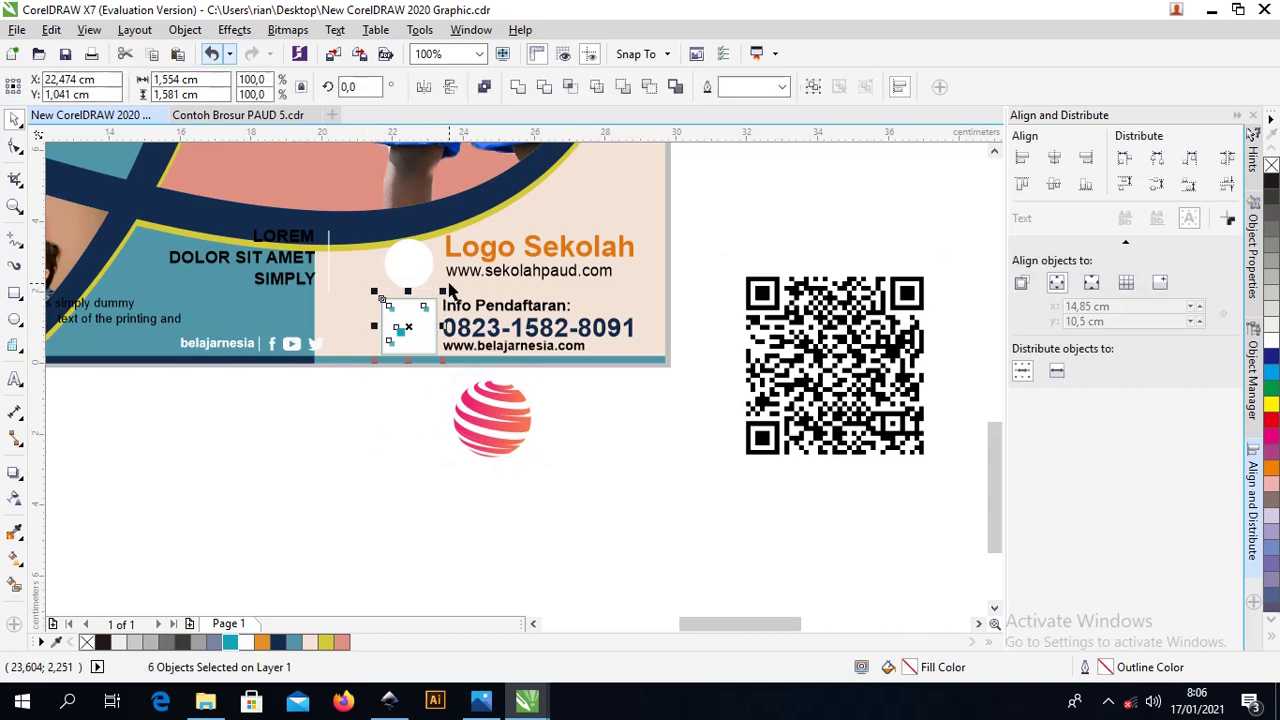
key("Delete")
left_click_drag(900, 346, 446, 332)
left_click_drag(494, 234, 432, 301)
Delete the white placeholder circle beside Logo Sekolah and put the pink globe logo there, scaled to about 1.71 cm wide
left_click(414, 271)
left_click(410, 266, "alt")
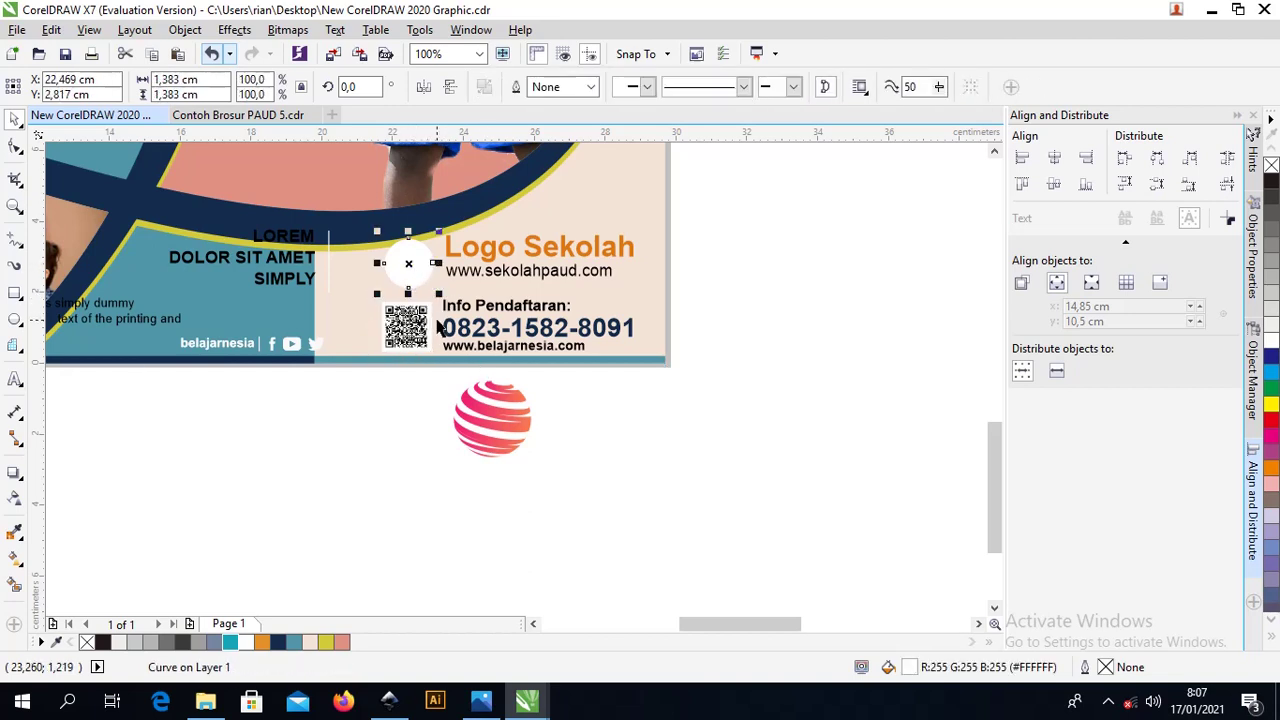
key("Delete")
left_click_drag(497, 427, 415, 268)
left_click(448, 238)
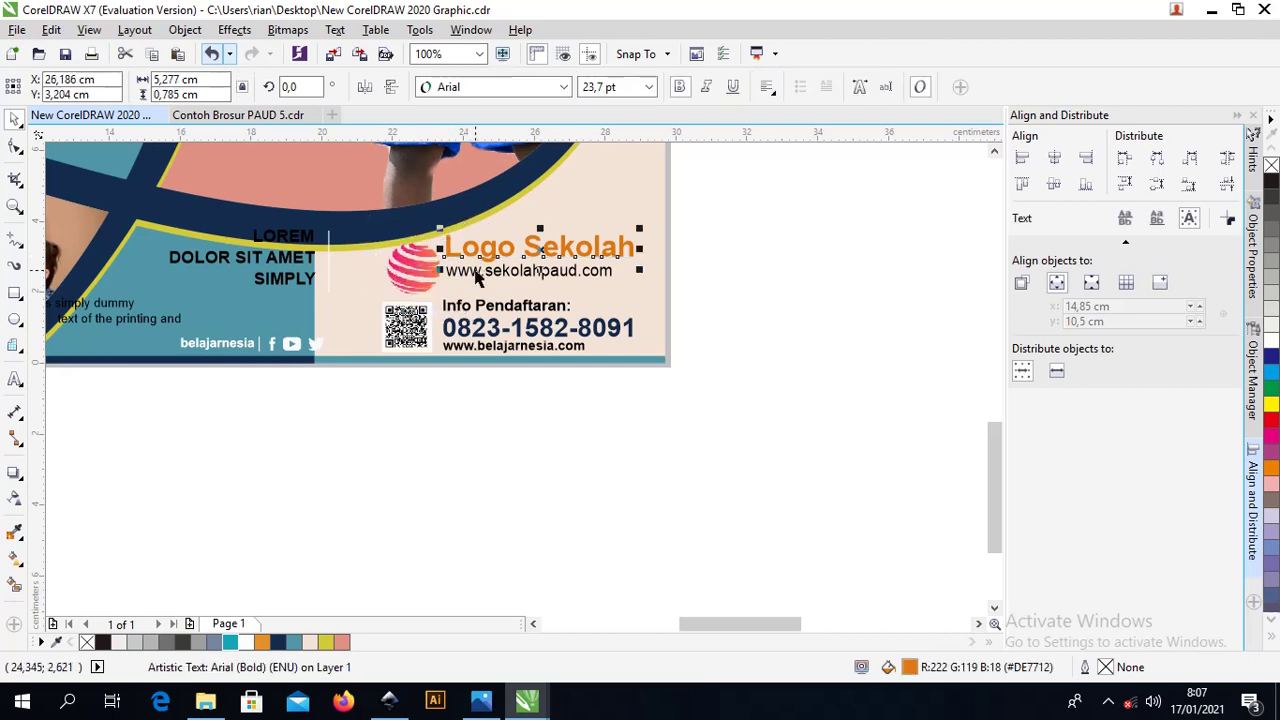
left_click(477, 272, "shift")
key("ctrl+g")
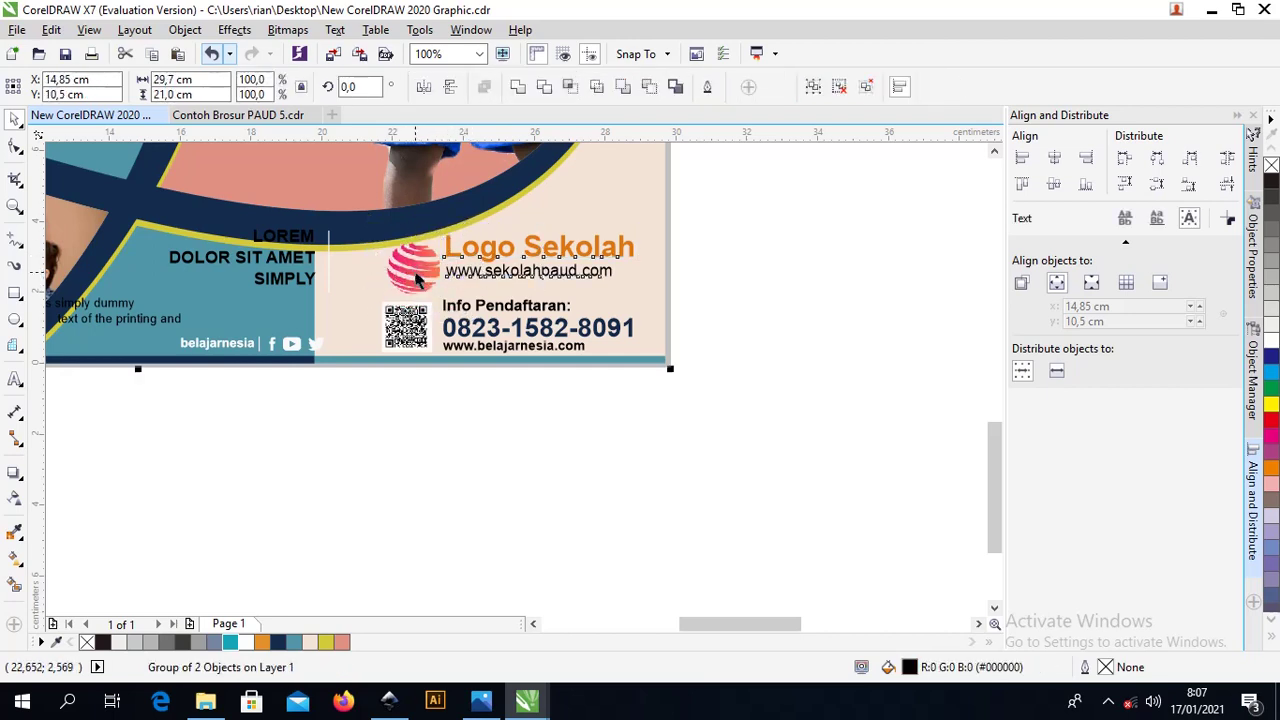
key("shift+Page_Down")
key("ctrl+z")
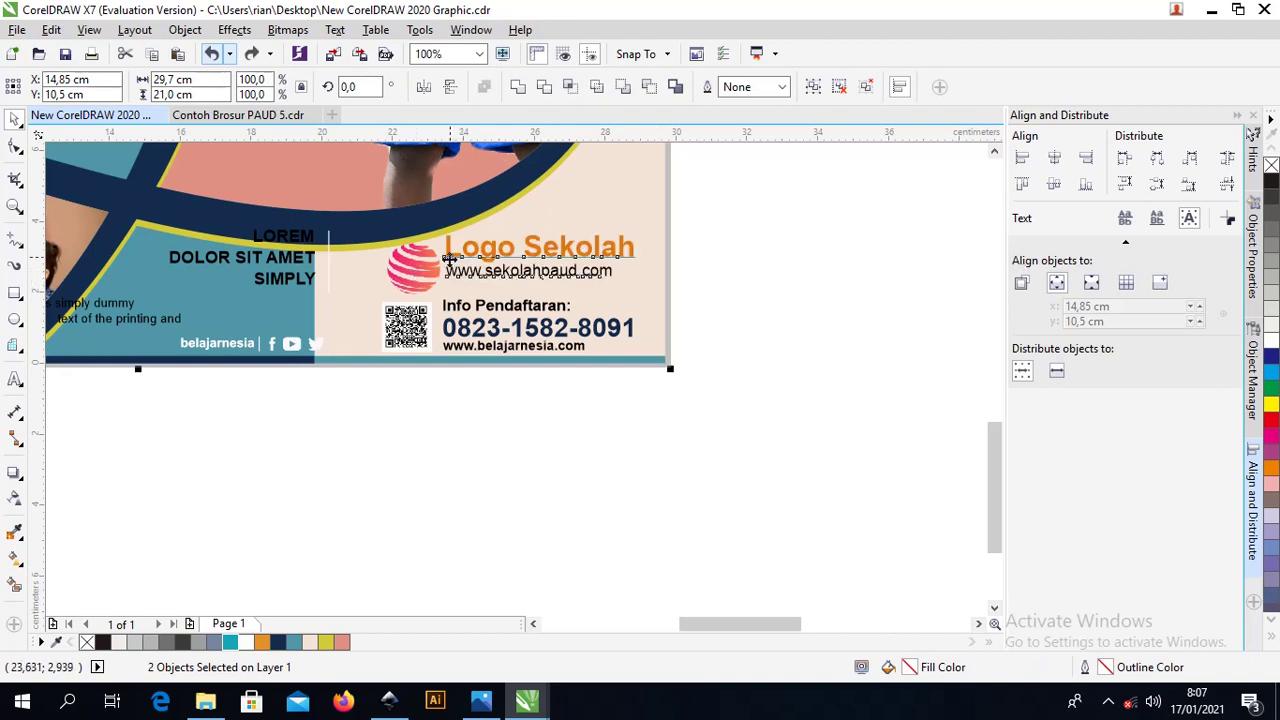
left_click(698, 261)
left_click(490, 275)
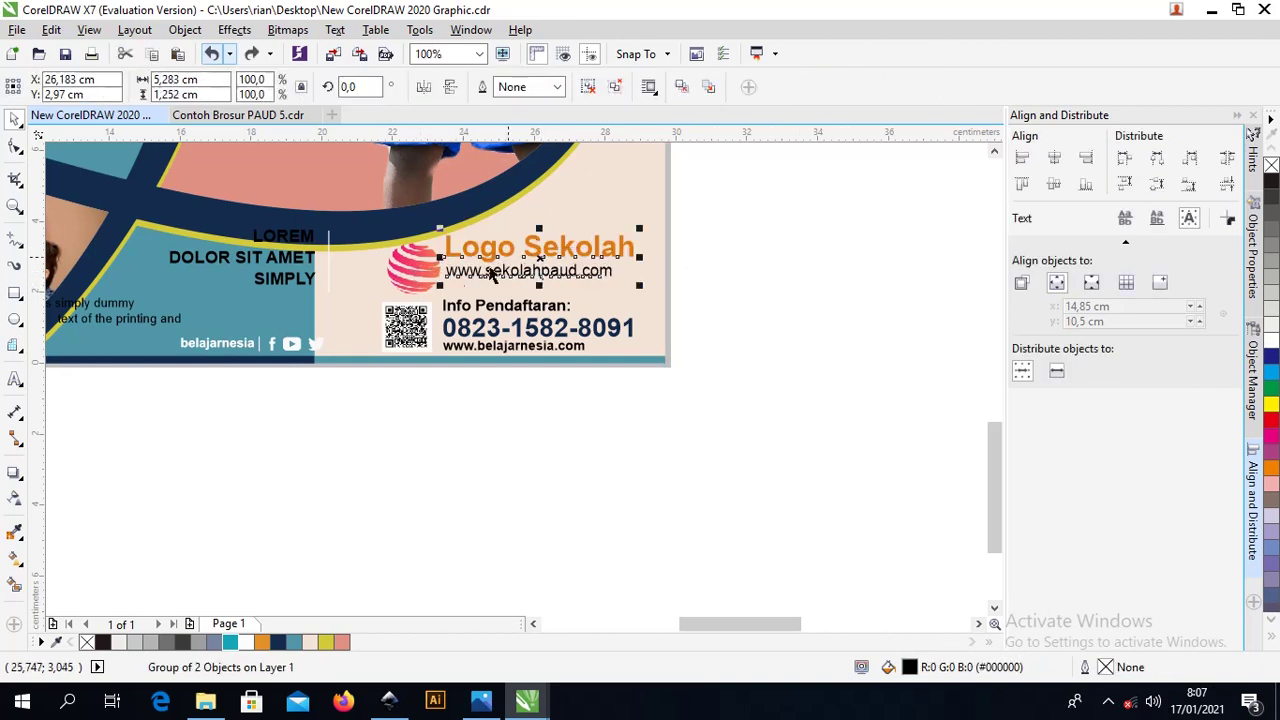
left_click(425, 268, "shift")
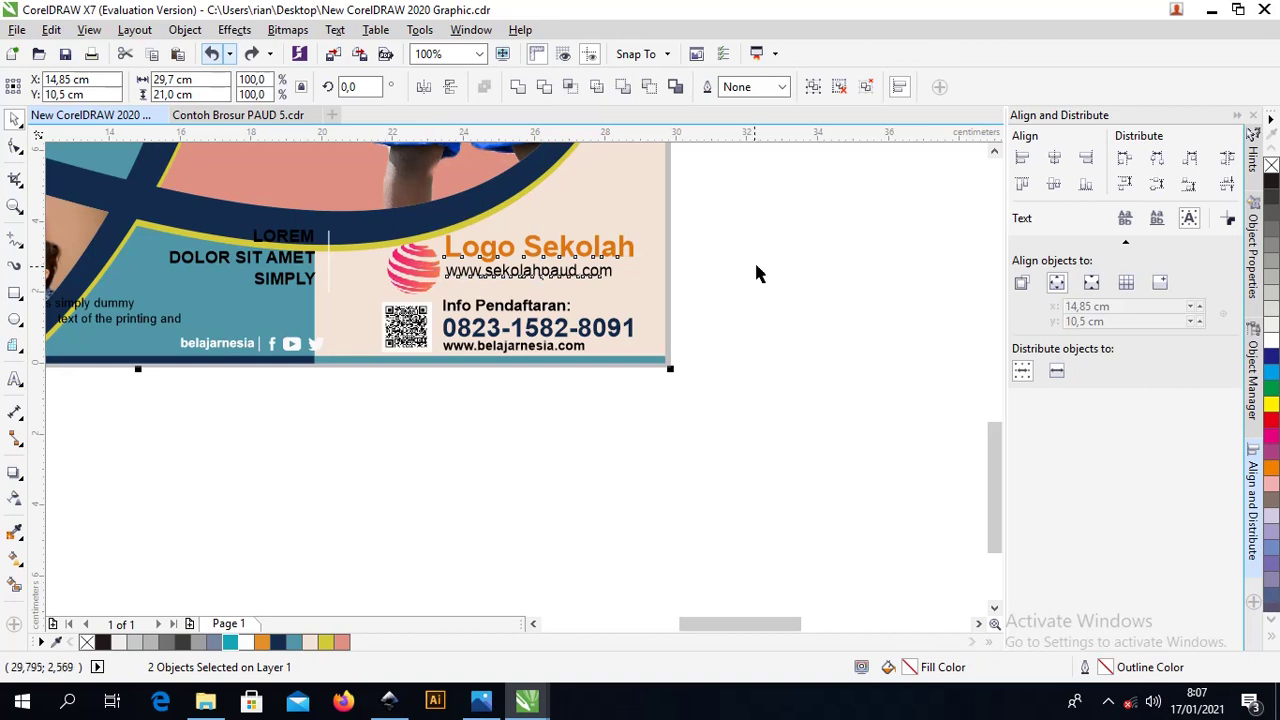
left_click(425, 276, "shift")
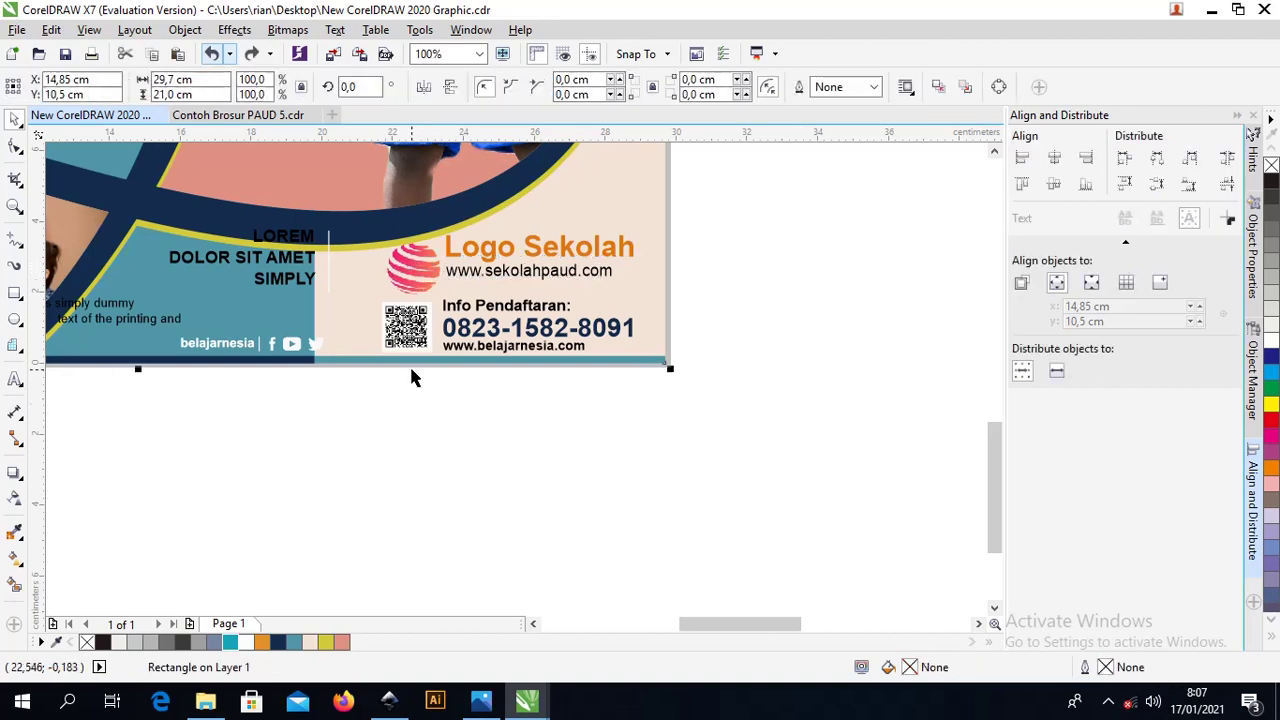
Centre the globe logo vertically with the grouped school name text and scale both down to about 5.97 cm wide
left_click_drag(533, 408, 343, 190)
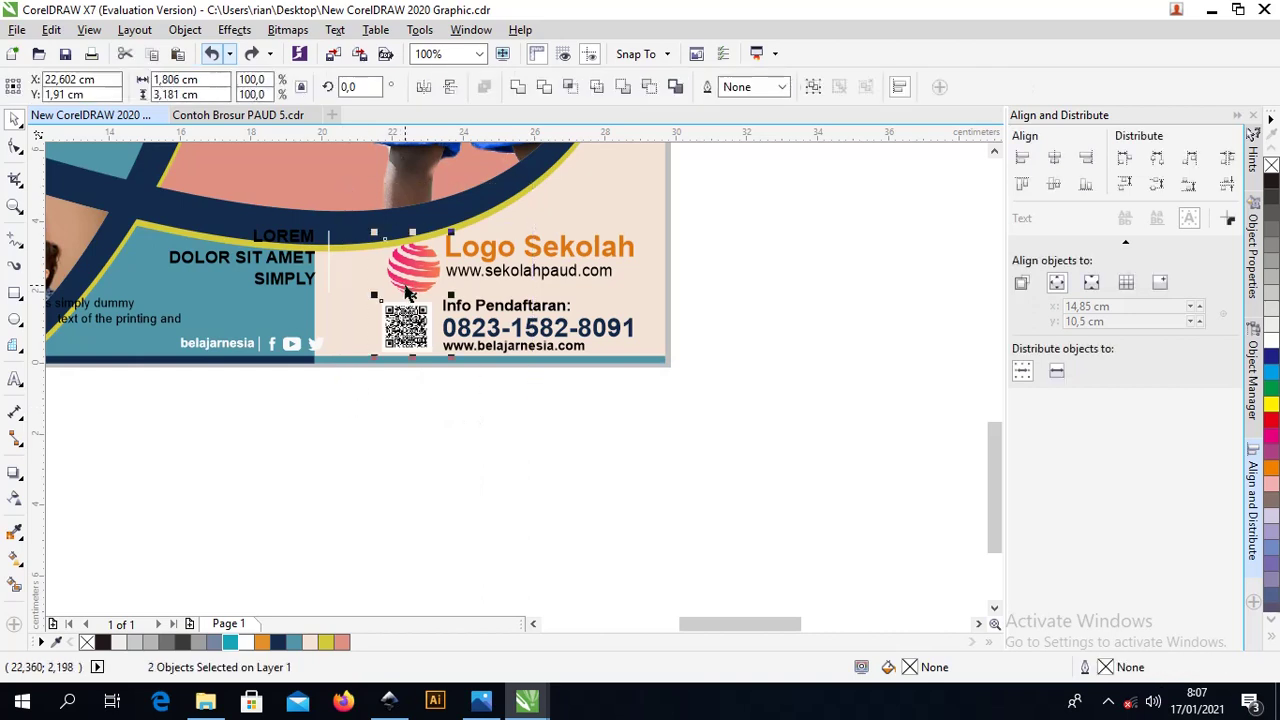
left_click(408, 325, "shift")
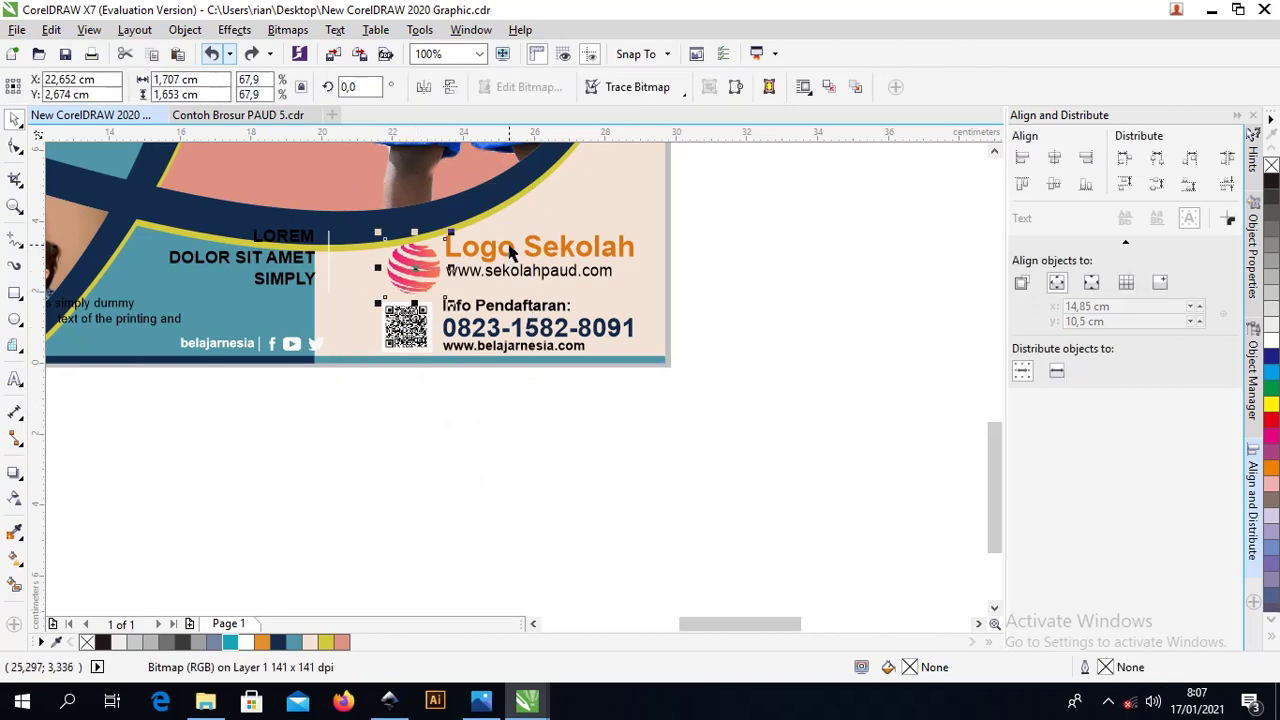
left_click(510, 253, "shift")
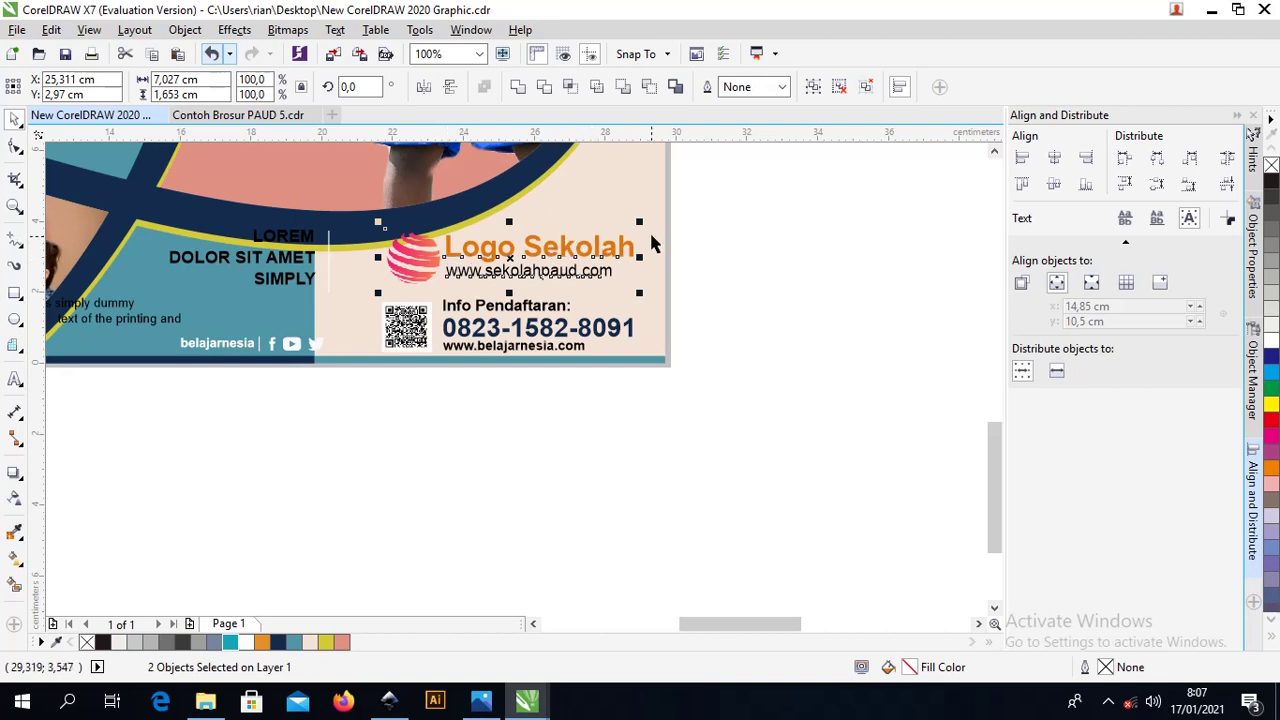
left_click_drag(639, 222, 415, 274)
Try to scale the QR code and Info Pendaftaran contact block down to 76.9 %, about 5.45 cm wide
left_click_drag(782, 405, 294, 288)
left_click_drag(829, 411, 373, 292)
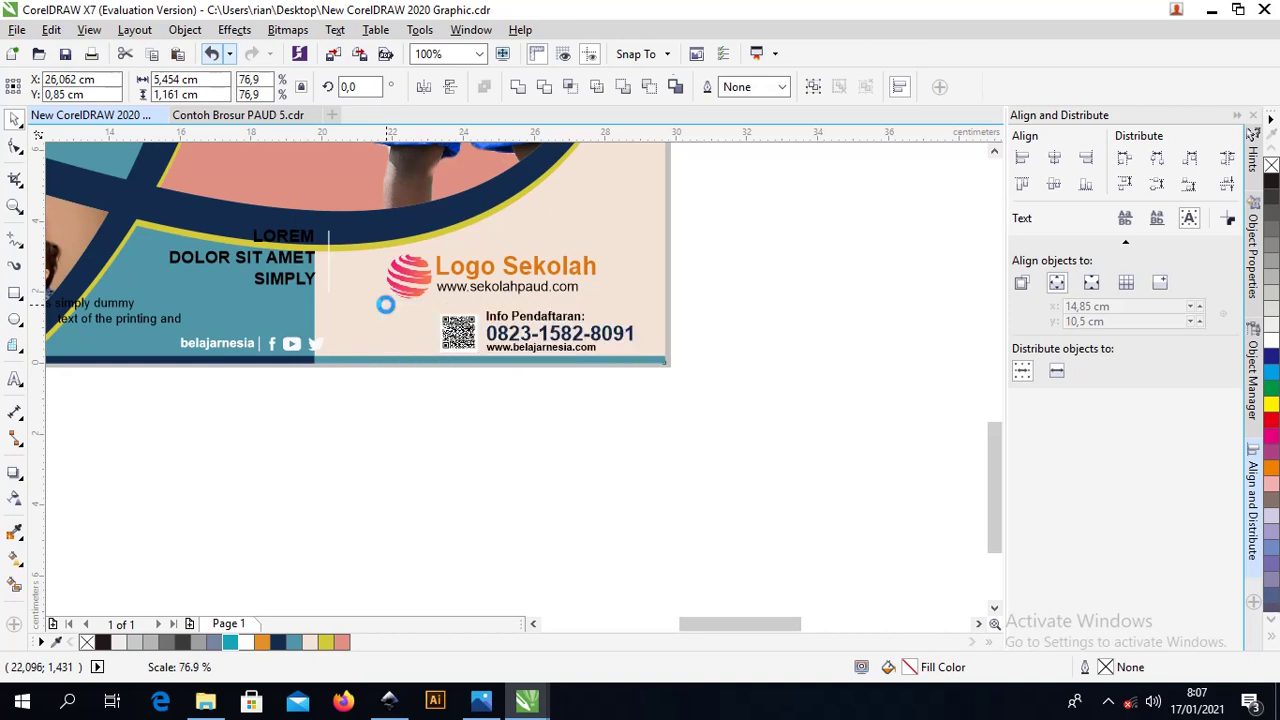
left_click(658, 418)
Fine-tune the vertical position of the globe logo and the Logo Sekolah text group
left_click(404, 273)
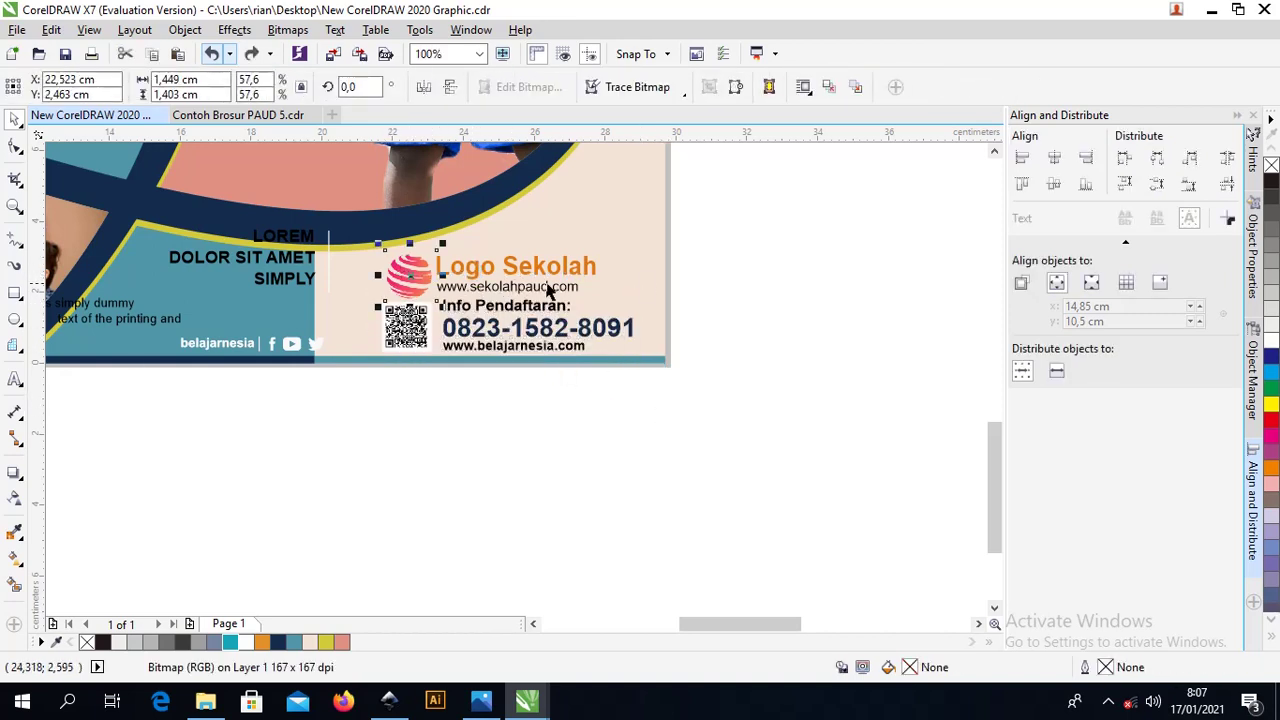
left_click(748, 285)
left_click_drag(748, 285, 343, 214)
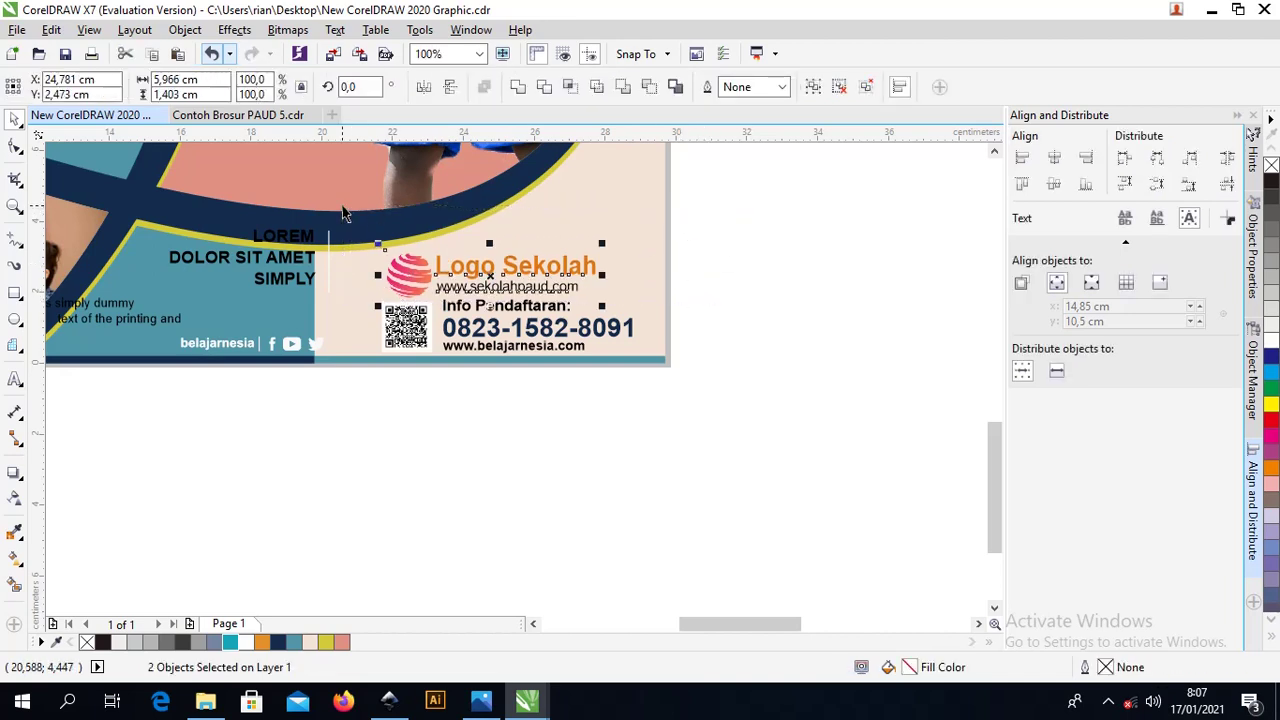
Shift the "LOREM DOLOR SIT AMET SIMPLY" heading and its white divider line left, fully inside the teal middle panel
left_click(266, 258)
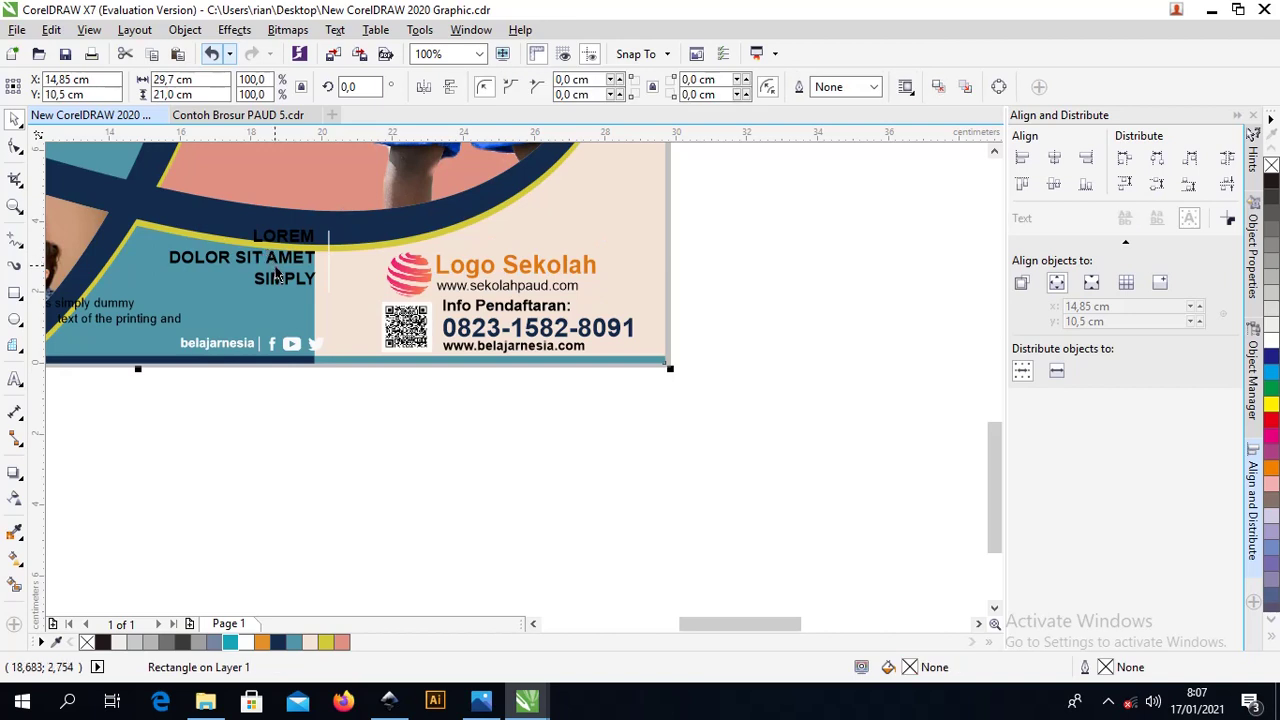
left_click(288, 272)
left_click_drag(360, 417, 136, 198)
left_click_drag(296, 262, 274, 262)
Shift the belajarnesia handle and its social media icons left, inside the teal middle panel
left_click(398, 487)
left_click_drag(384, 457, 164, 335)
left_click(257, 421)
Right-align the "Lorem Ipsum is simply dummy" line with "text of the printing and" below the LOREM heading
scroll(252, 343, "down", 1)
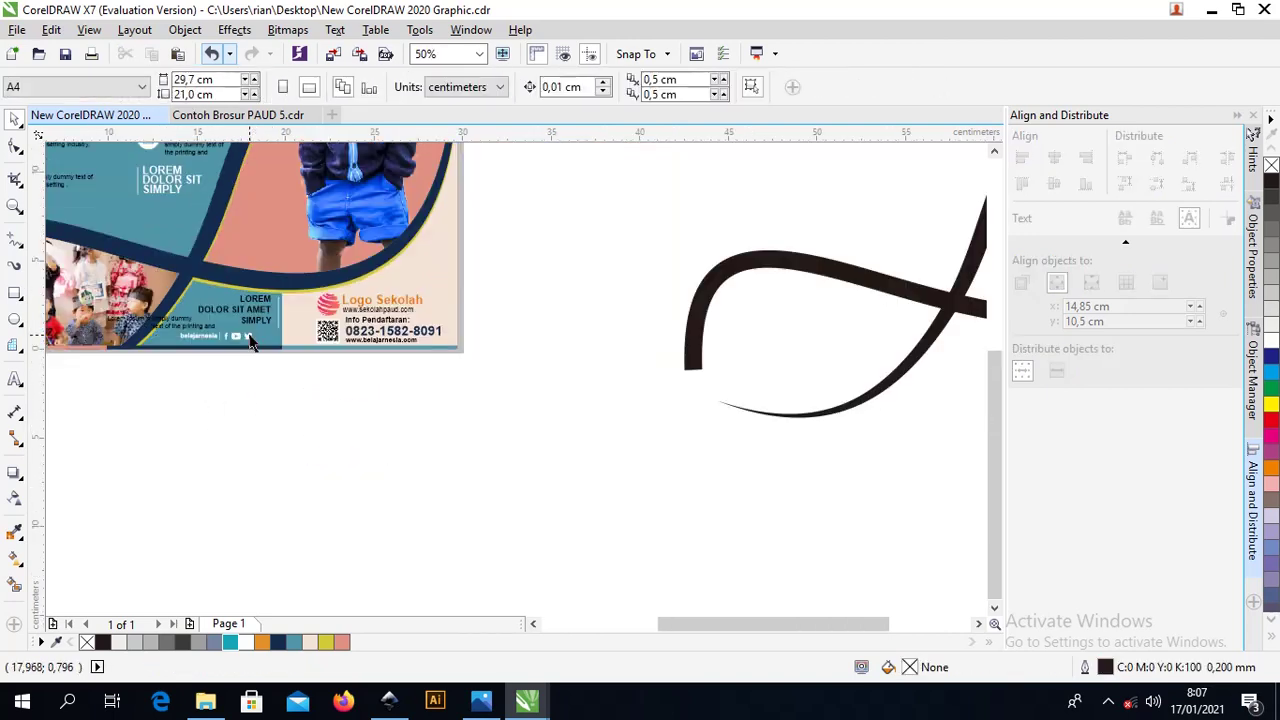
key("z")
left_click_drag(389, 403, 189, 322)
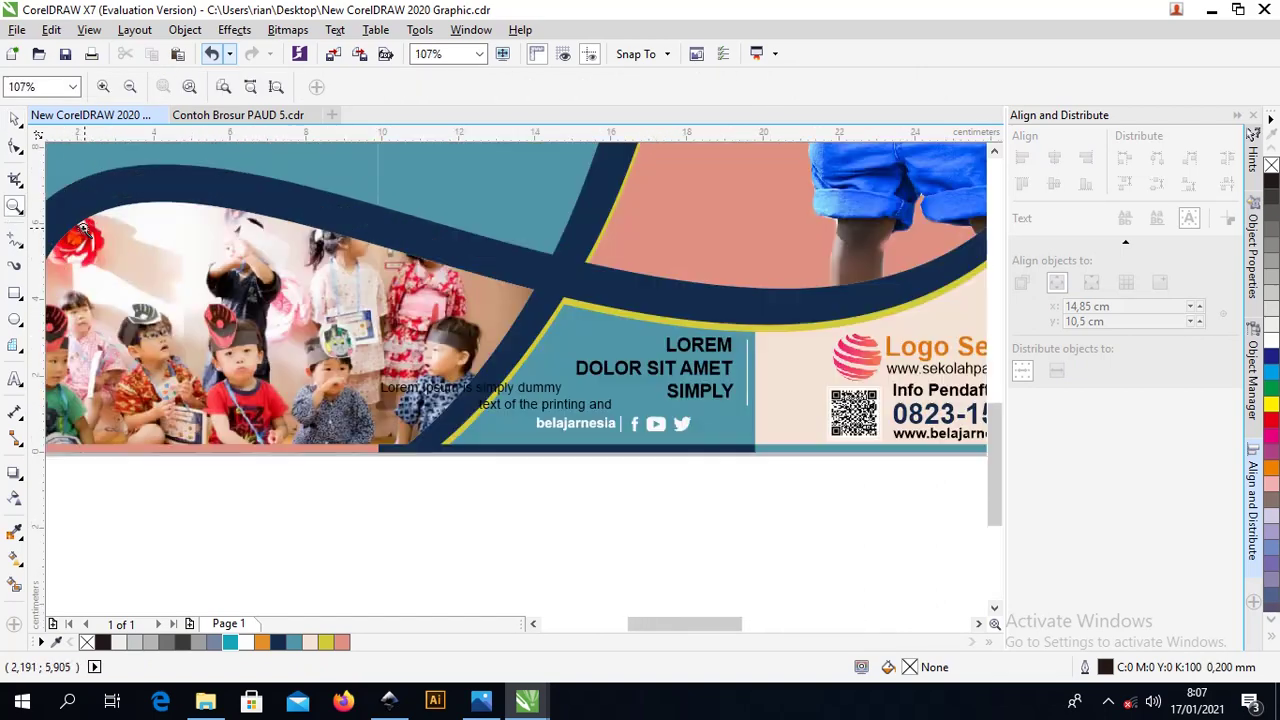
left_click(14, 119)
left_click(540, 396)
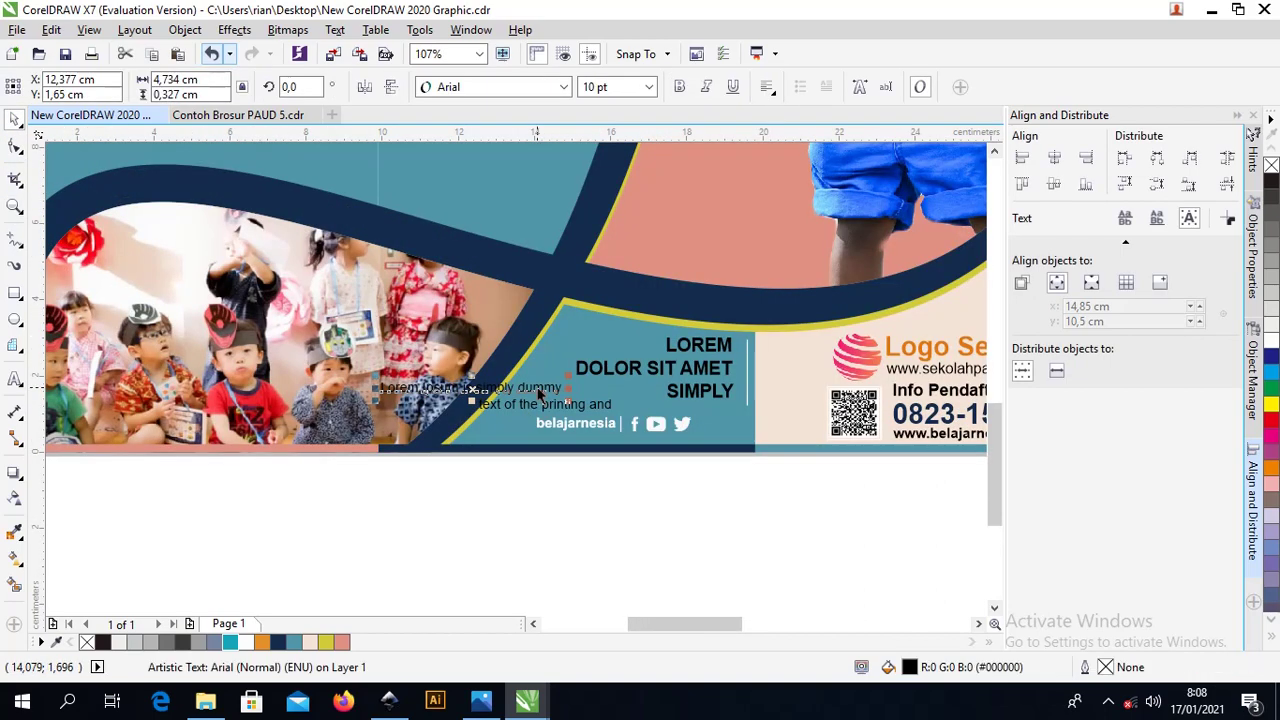
left_click(533, 412, "shift")
left_click_drag(528, 404, 617, 401)
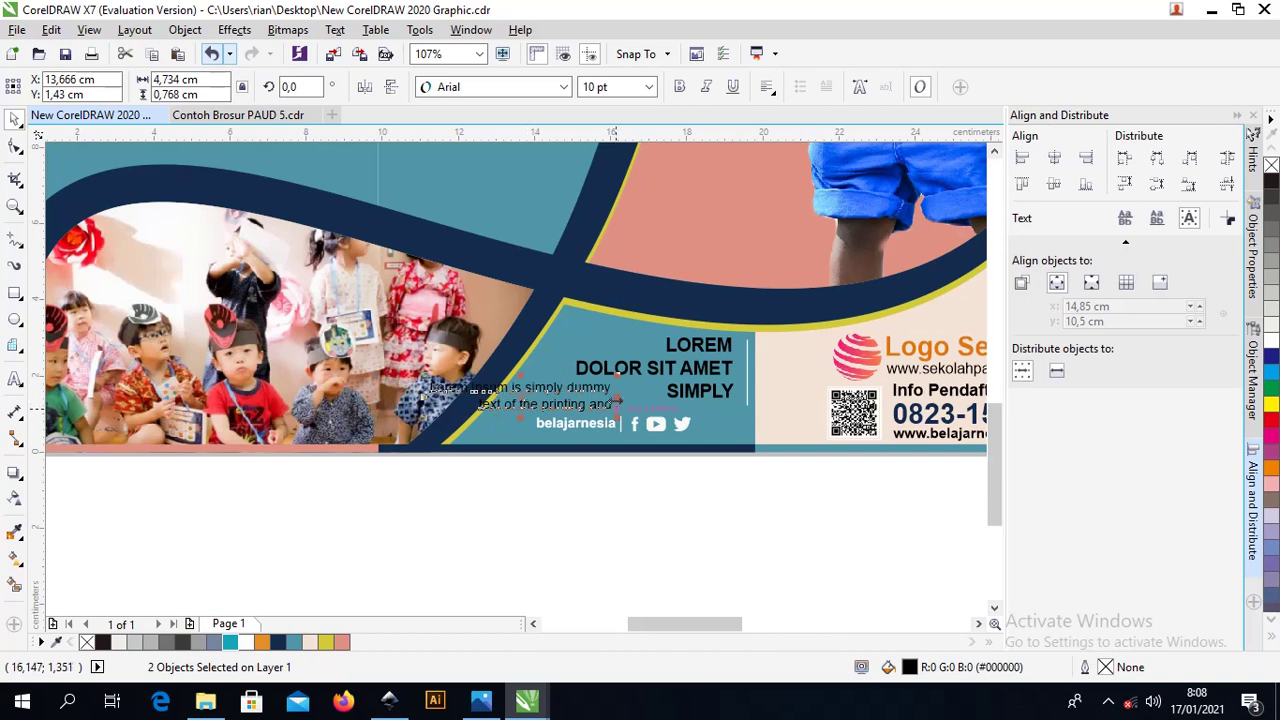
Group the belajarnesia handle with its social media icons and move the group off the page, below the brochure
left_click(708, 380)
left_click_drag(795, 462, 537, 309)
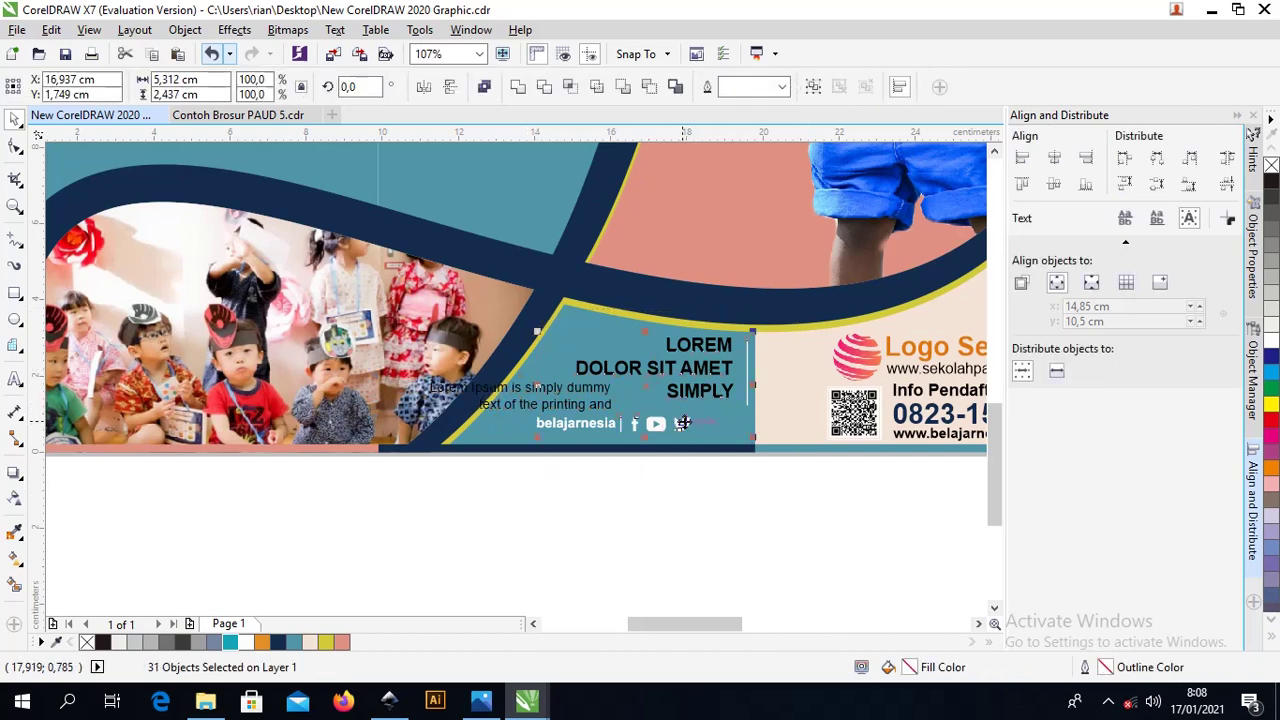
left_click_drag(648, 482, 534, 412)
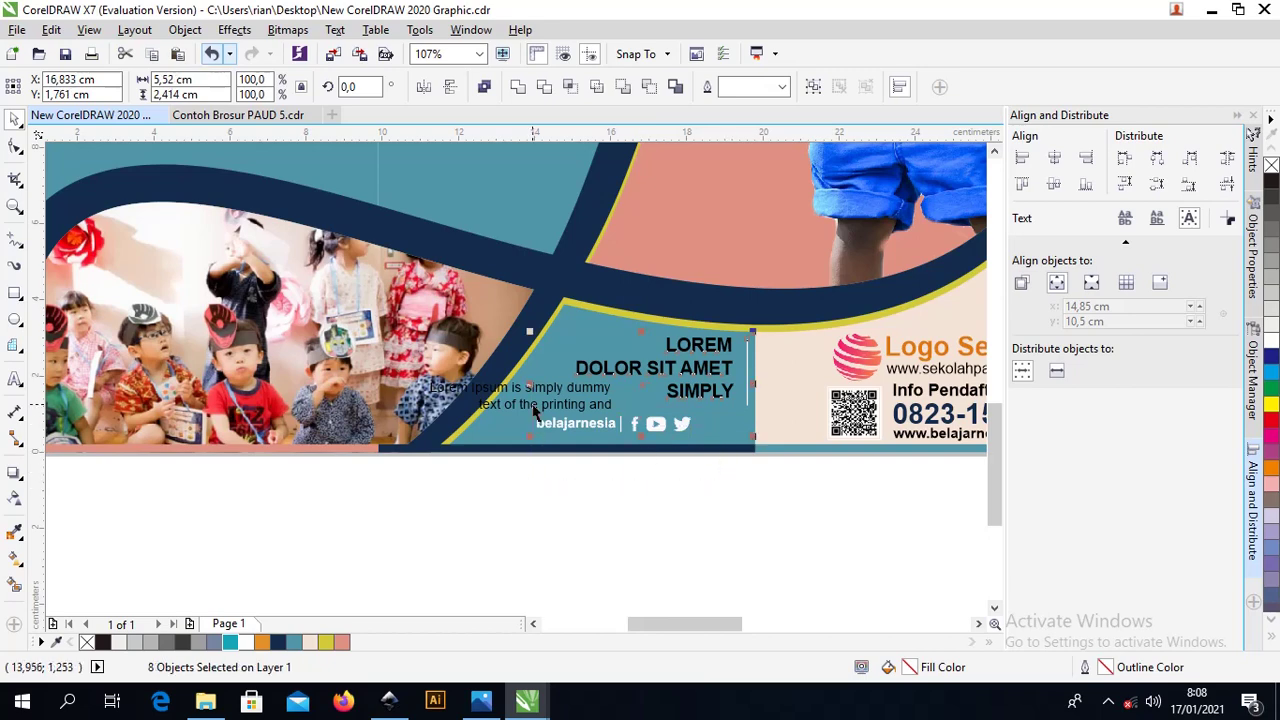
left_click(691, 490)
left_click(594, 348)
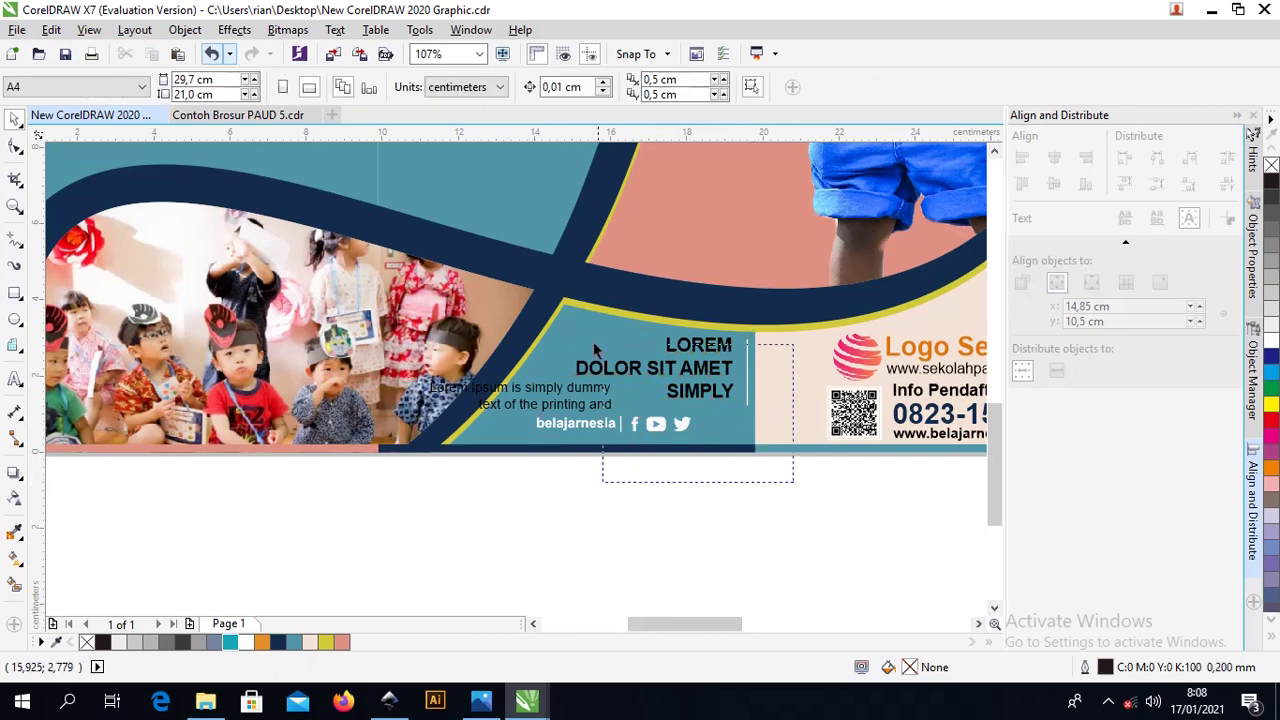
left_click(661, 498)
left_click_drag(703, 486, 505, 410)
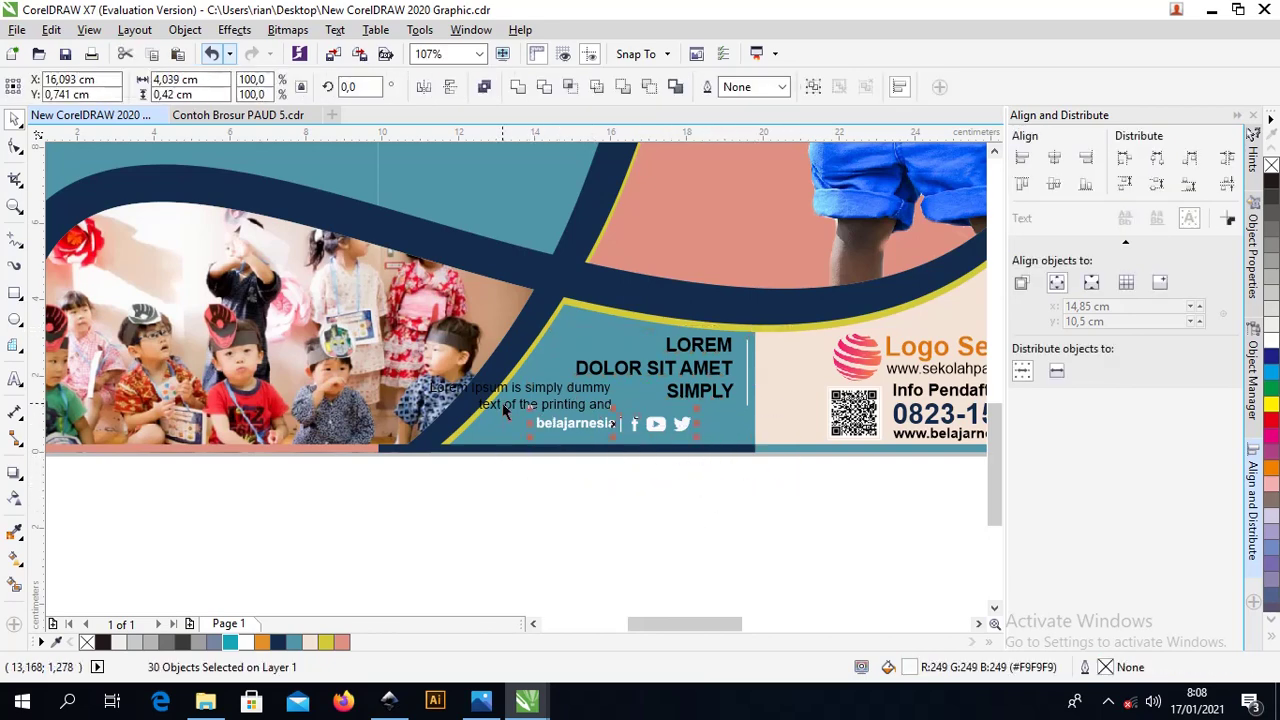
key("ctrl+g")
left_click_drag(658, 423, 560, 516)
Group the three lines of the black LOREM heading and move the two Lorem Ipsum lines directly below it in the teal panel
left_click(760, 488)
left_click_drag(788, 497, 530, 313)
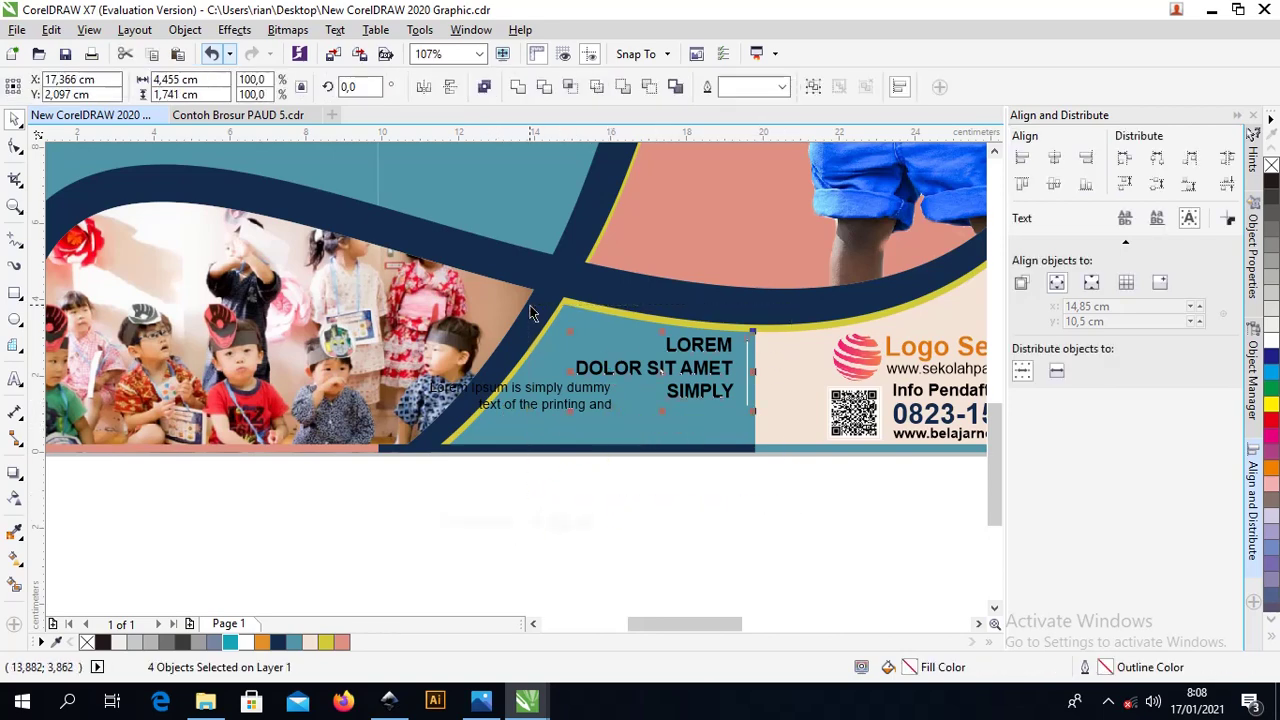
key("ctrl+z")
left_click_drag(740, 478, 688, 392)
left_click_drag(577, 307, 562, 303)
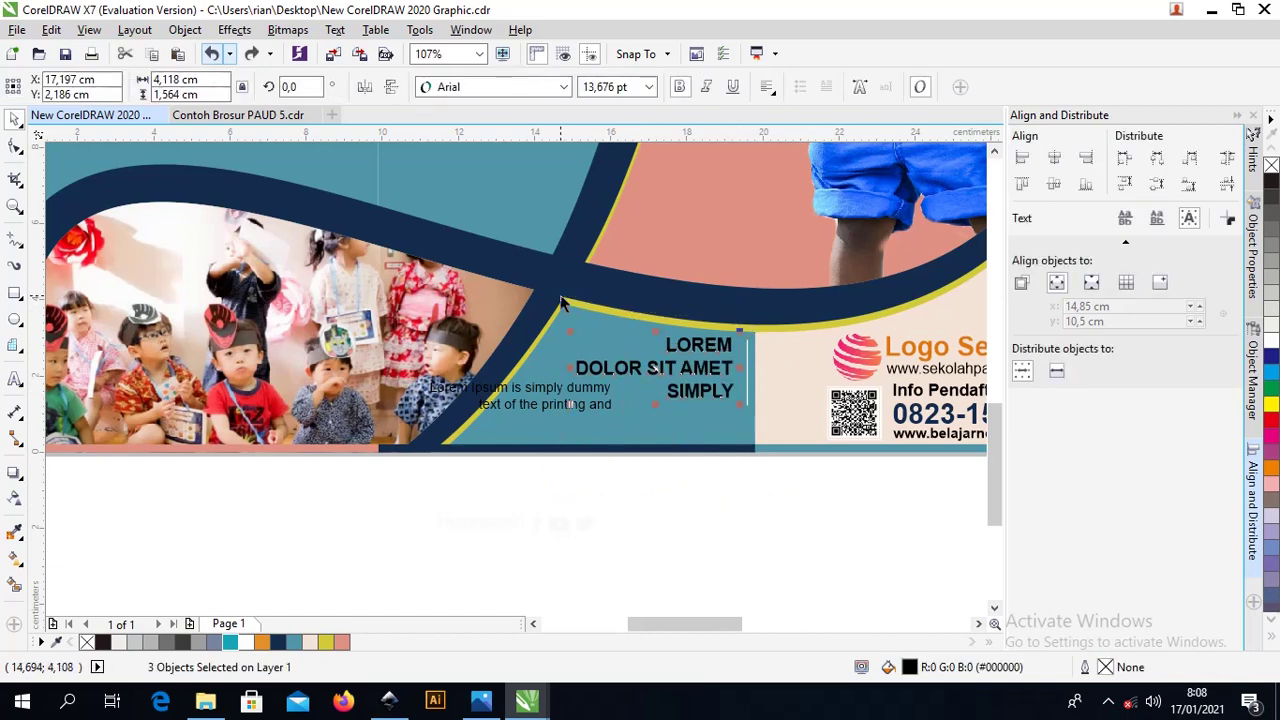
key("ctrl+g")
left_click(541, 390, "ctrl")
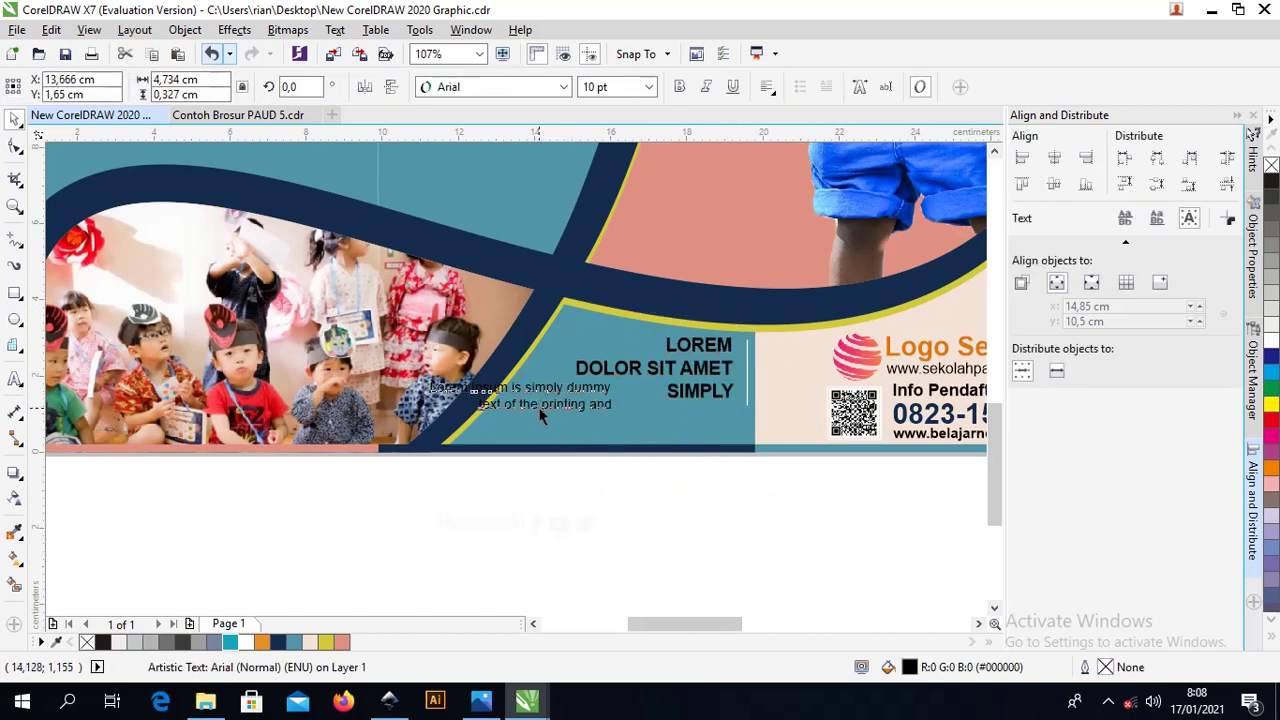
left_click_drag(540, 416, 670, 417)
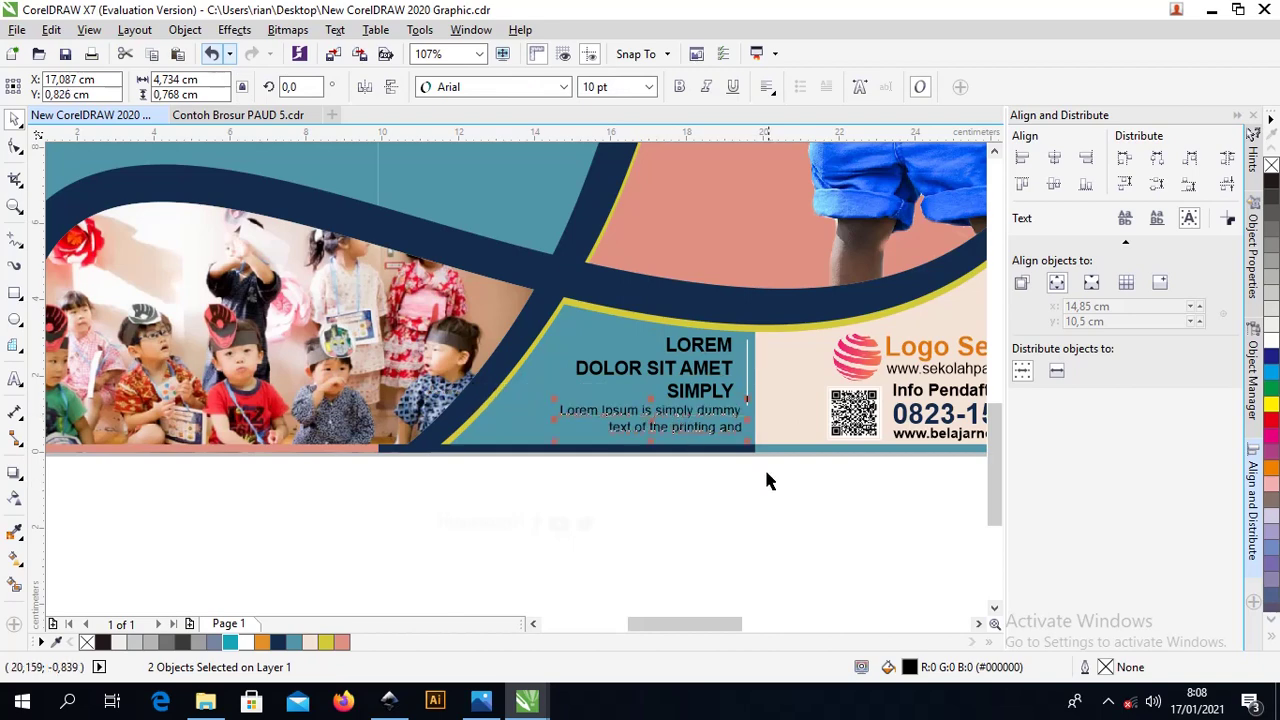
Scale down the black LOREM heading, its divider line and the two Lorem Ipsum lines together, then shift them right within the teal panel
left_click(741, 360)
left_click(747, 363)
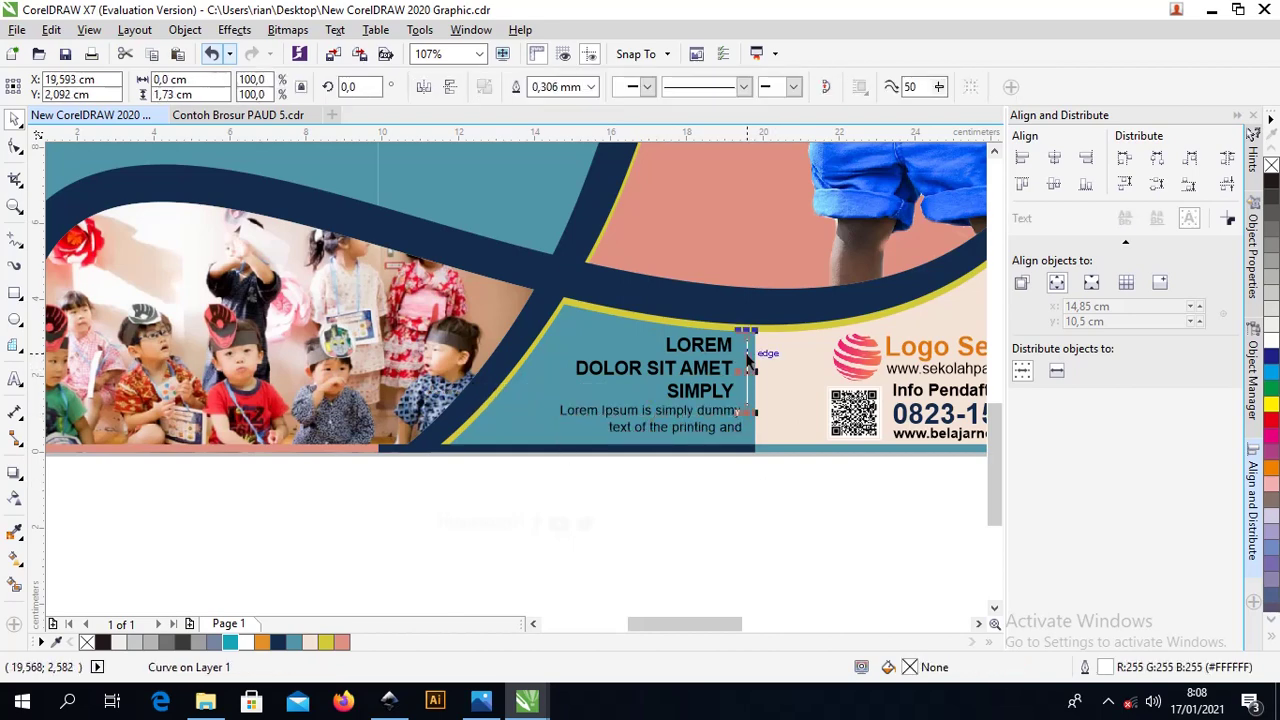
left_click(714, 345, "shift")
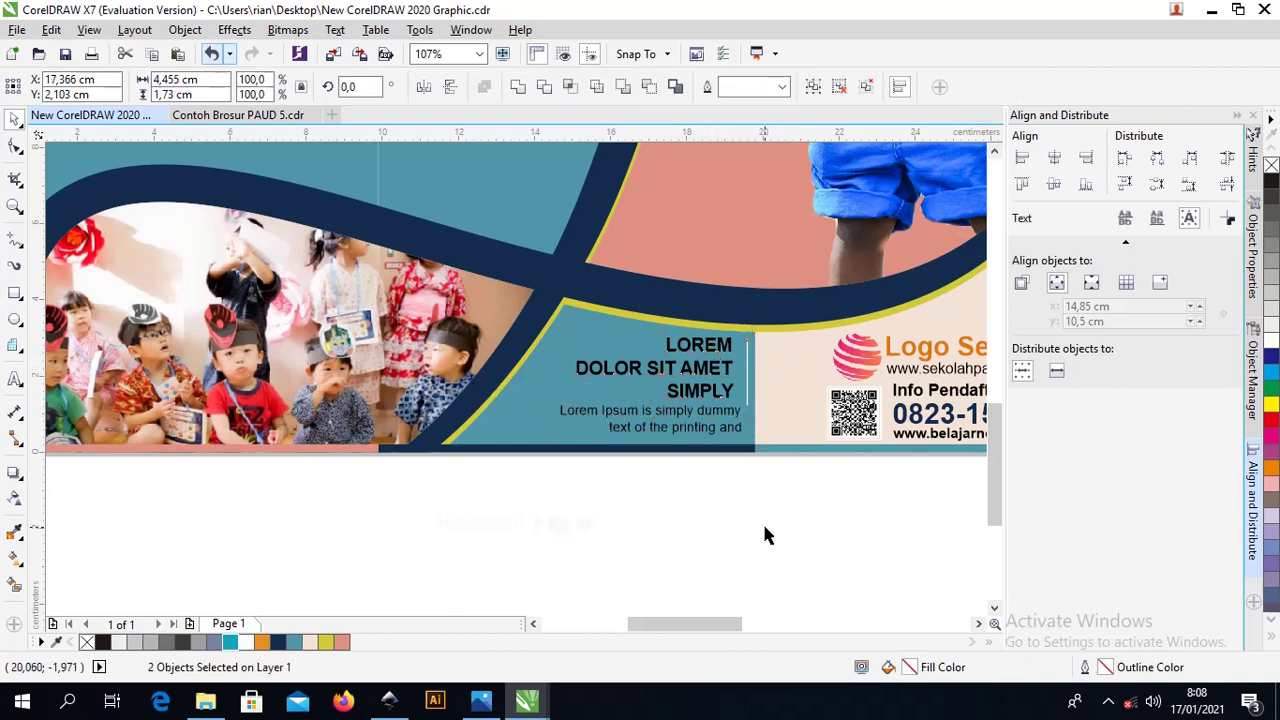
left_click_drag(777, 491, 552, 325)
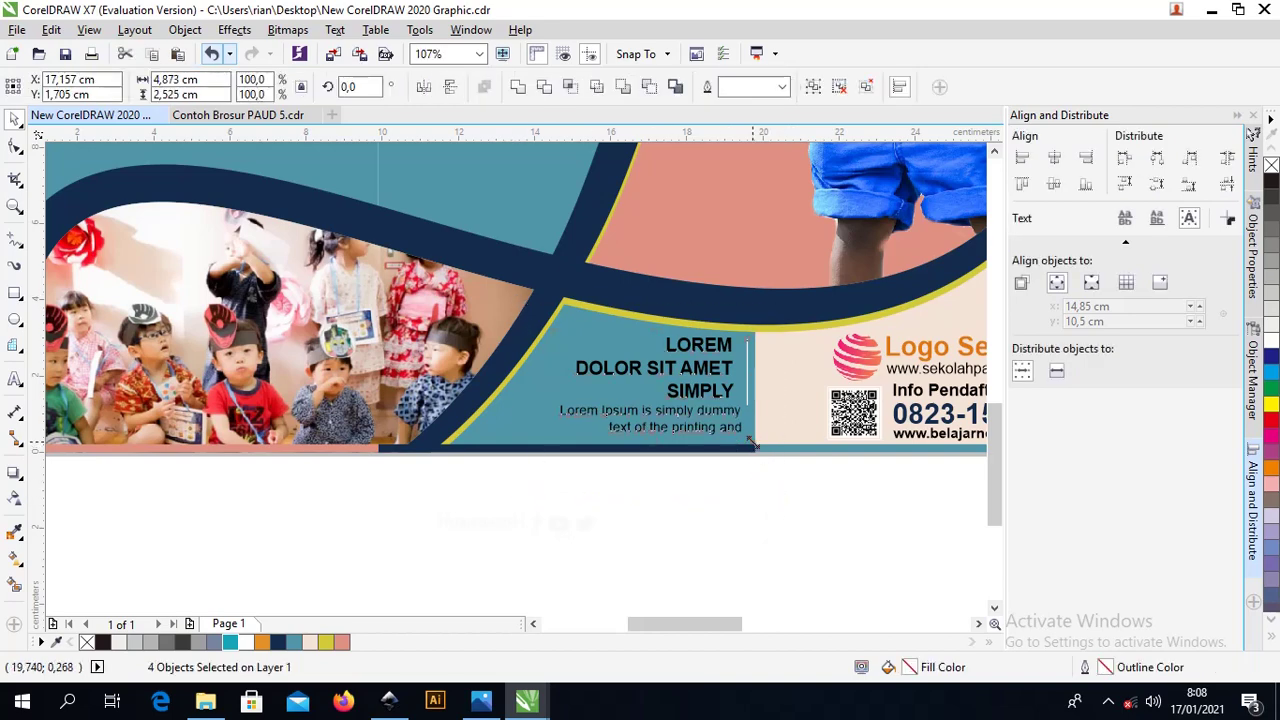
left_click_drag(752, 443, 715, 420)
left_click_drag(690, 362, 716, 362)
Move the grouped belajarnesia handle and social media icons back into the teal panel, below the Lorem Ipsum lines
left_click(685, 522)
left_click_drag(797, 597, 314, 451)
left_click_drag(495, 523, 606, 428)
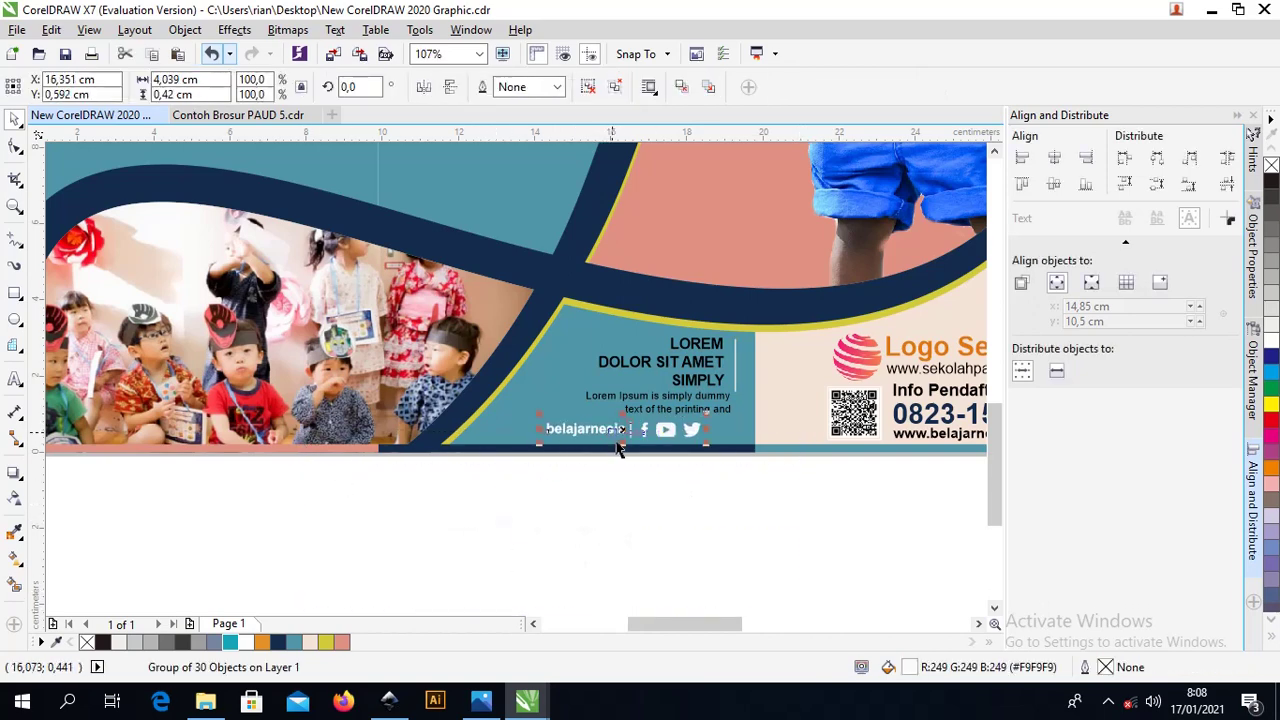
key("Escape")
Group the TELAH DIBUKA PENERIMAAN PESERTA heading with its DAFTAR SEKARANG button and centre the group horizontally on the brochure
scroll(589, 404, "down", 4)
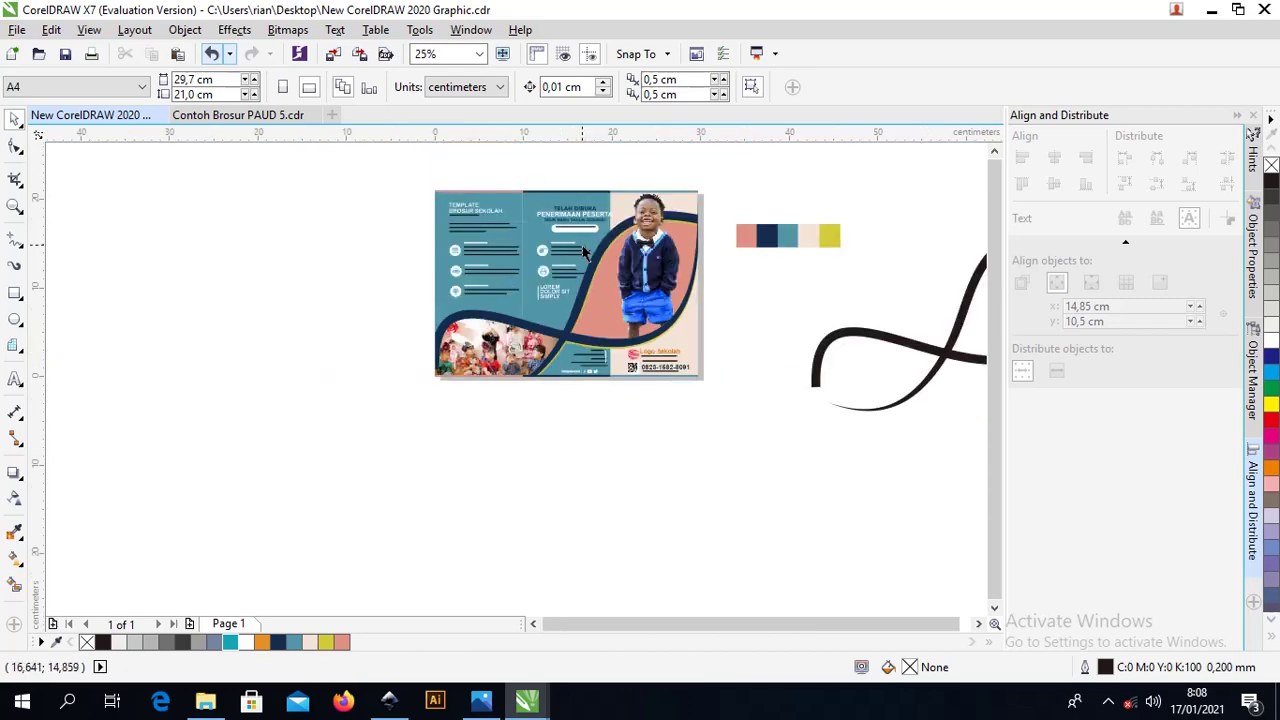
scroll(585, 250, "up", 4)
scroll(575, 245, "down", 2)
scroll(617, 234, "down", 2)
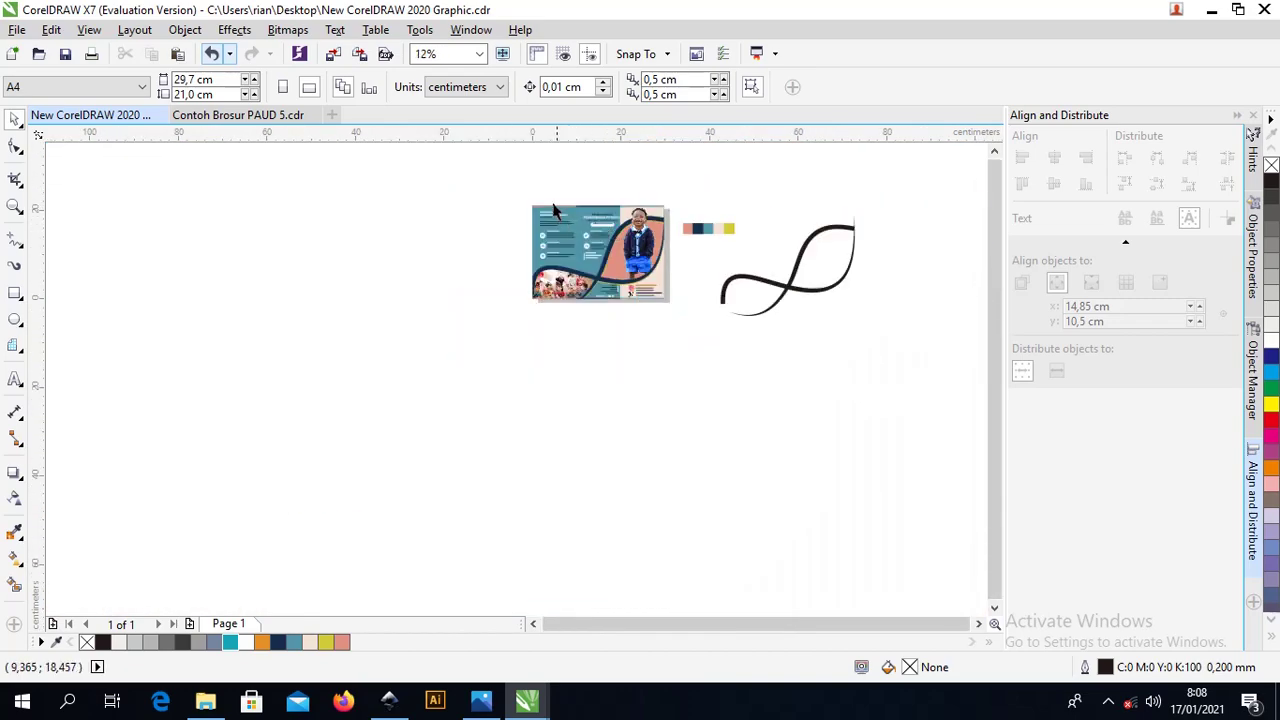
key("z")
left_click_drag(511, 186, 706, 329)
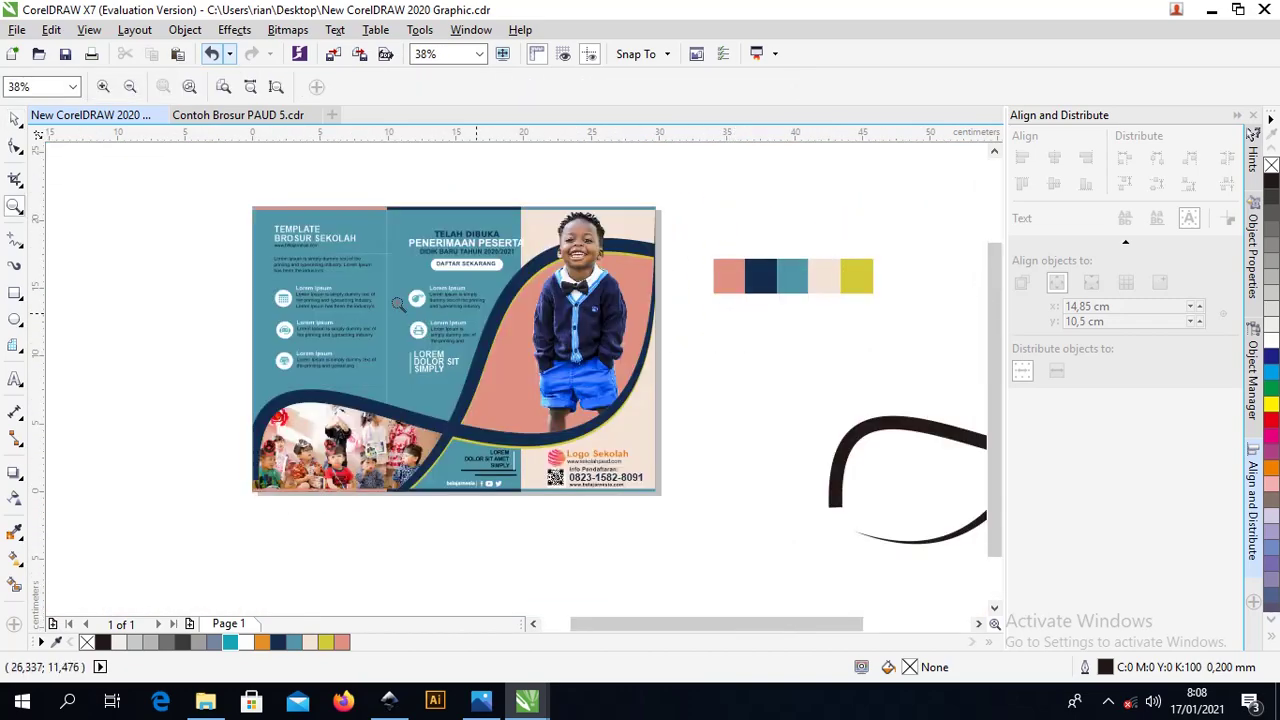
left_click(15, 119)
left_click(537, 288)
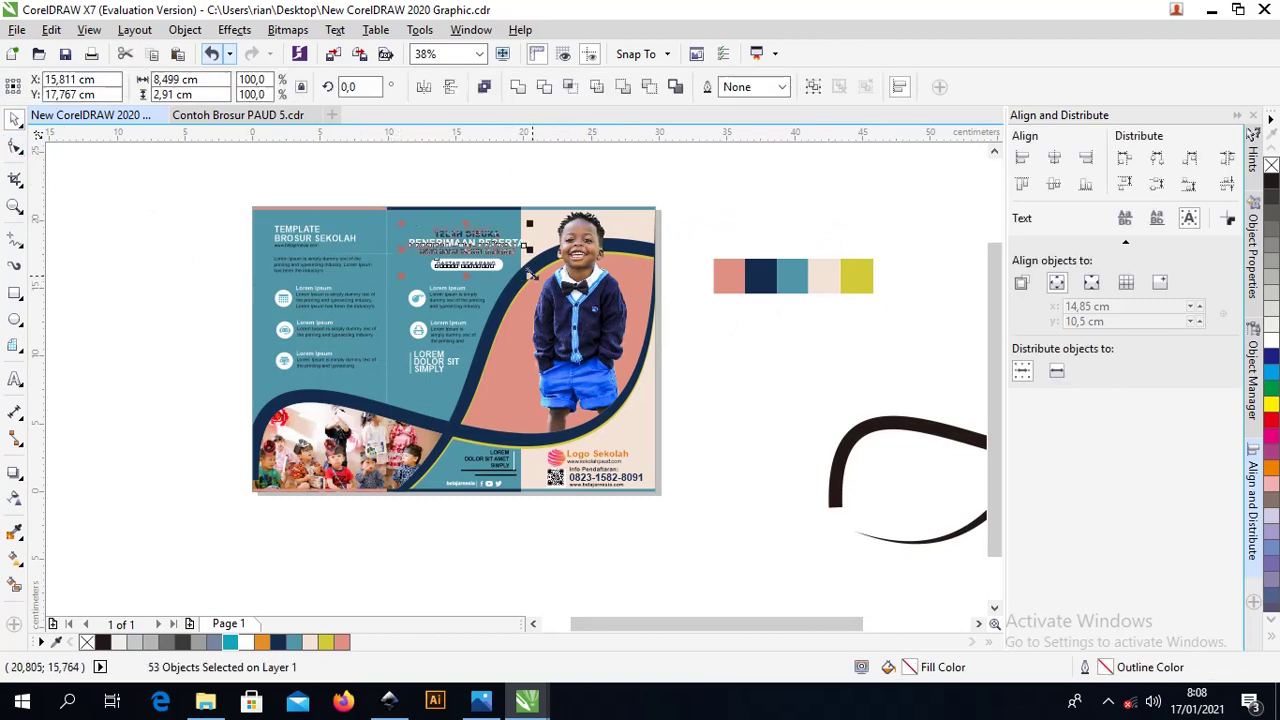
left_click(477, 217)
left_click(477, 217, "shift")
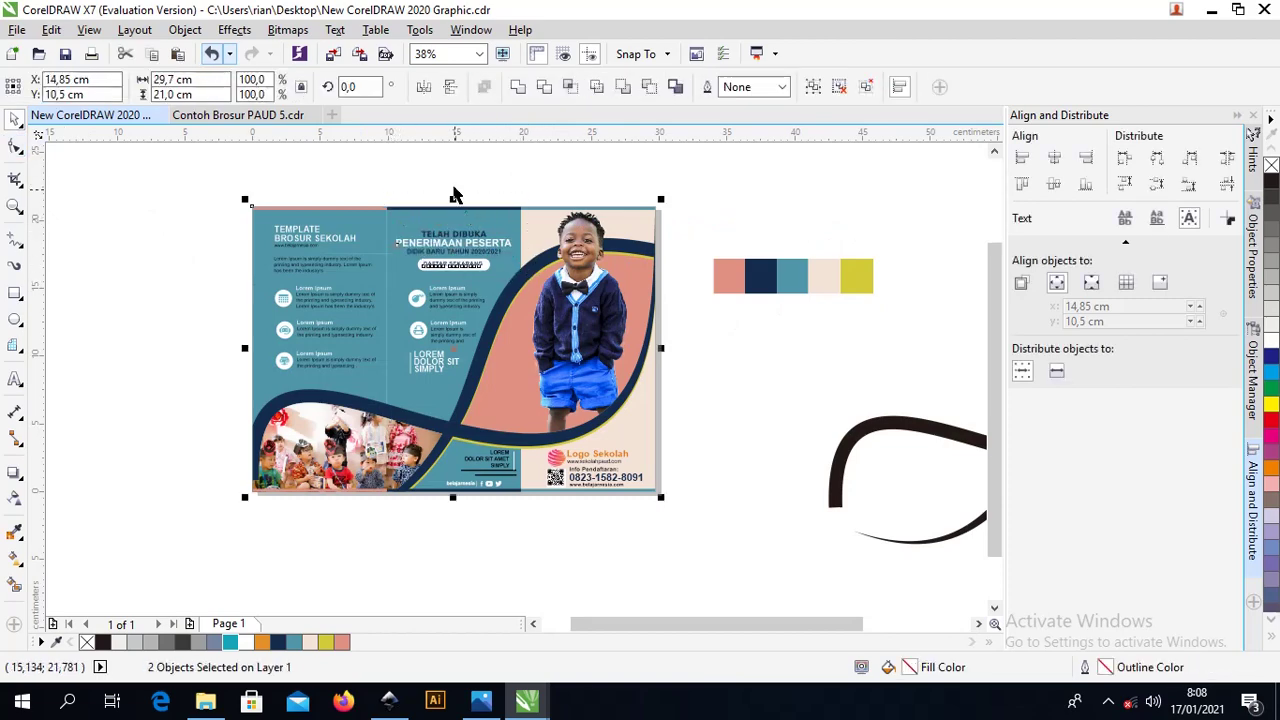
left_click(456, 195)
left_click(460, 243)
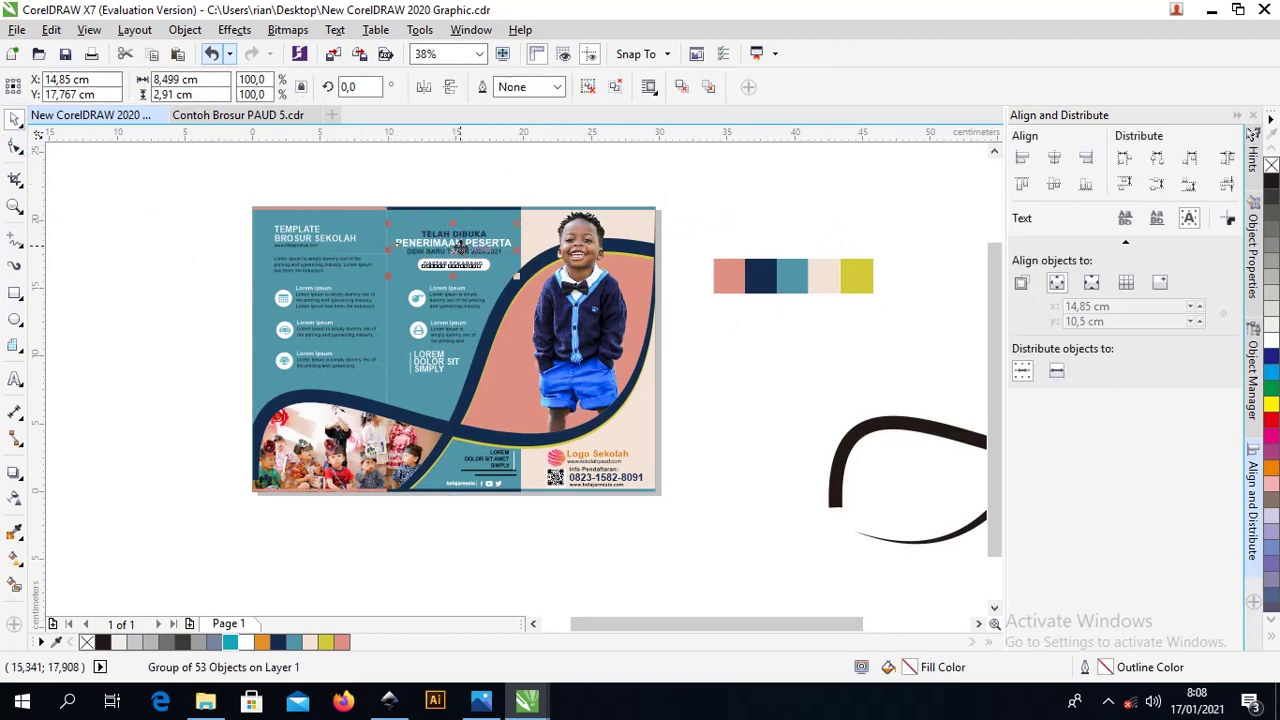
Move the TELAH DIBUKA heading group slightly up, and raise the bomb and printer icon entries beneath it
left_click(443, 191)
left_click_drag(463, 340, 536, 388)
left_click(426, 355, "shift")
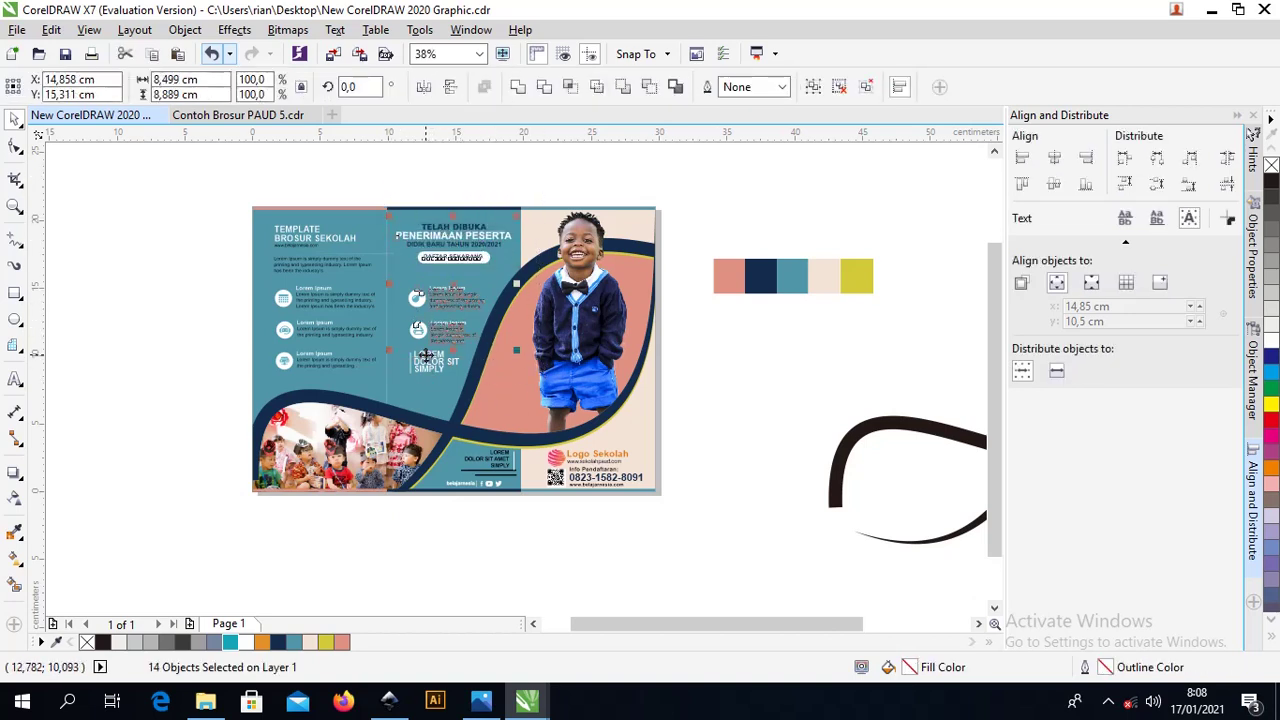
left_click(431, 259, "shift")
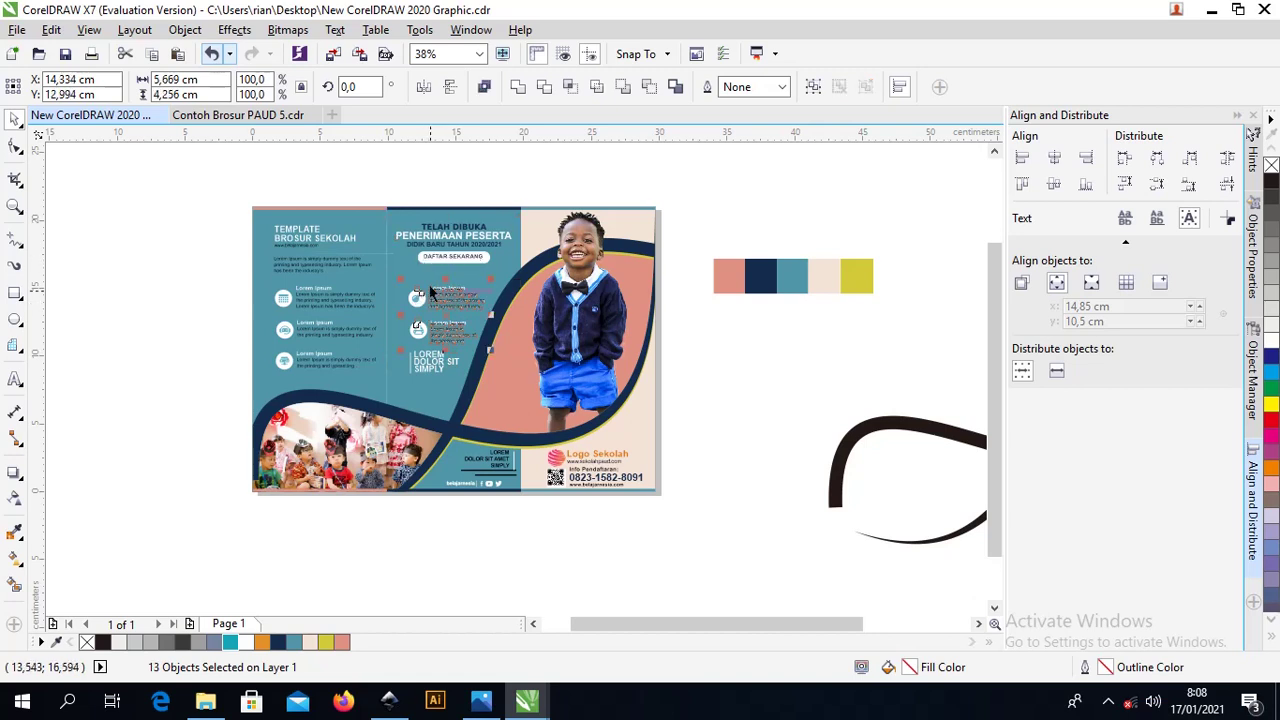
left_click_drag(421, 297, 421, 287)
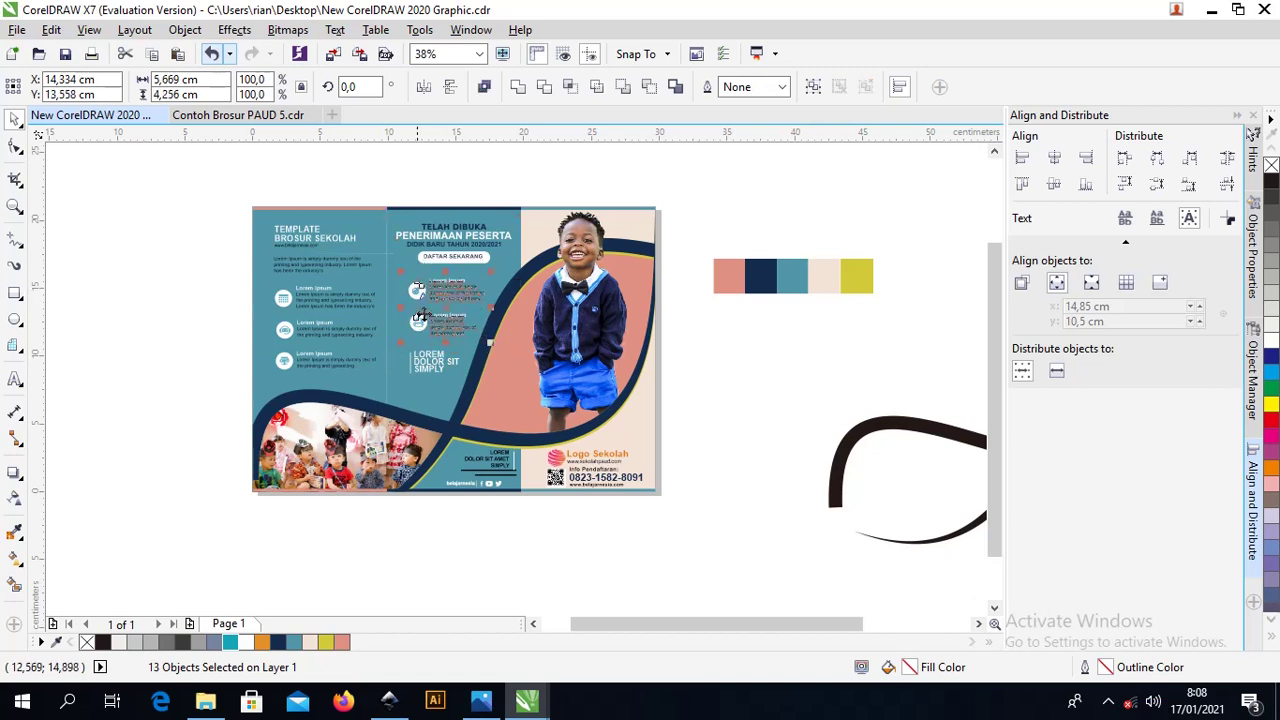
left_click(455, 540)
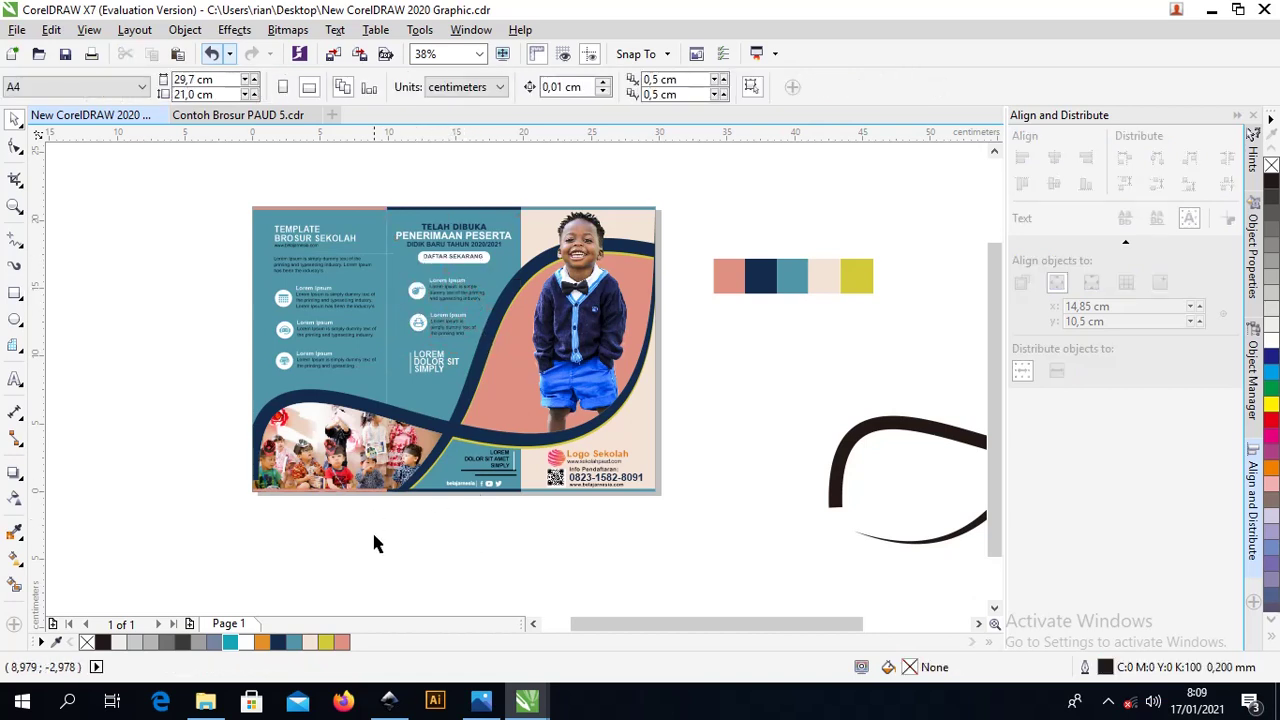
Shift the white "LOREM DOLOR SIT SIMPLY" heading and its divider line left in the middle panel
left_click_drag(362, 528, 475, 340)
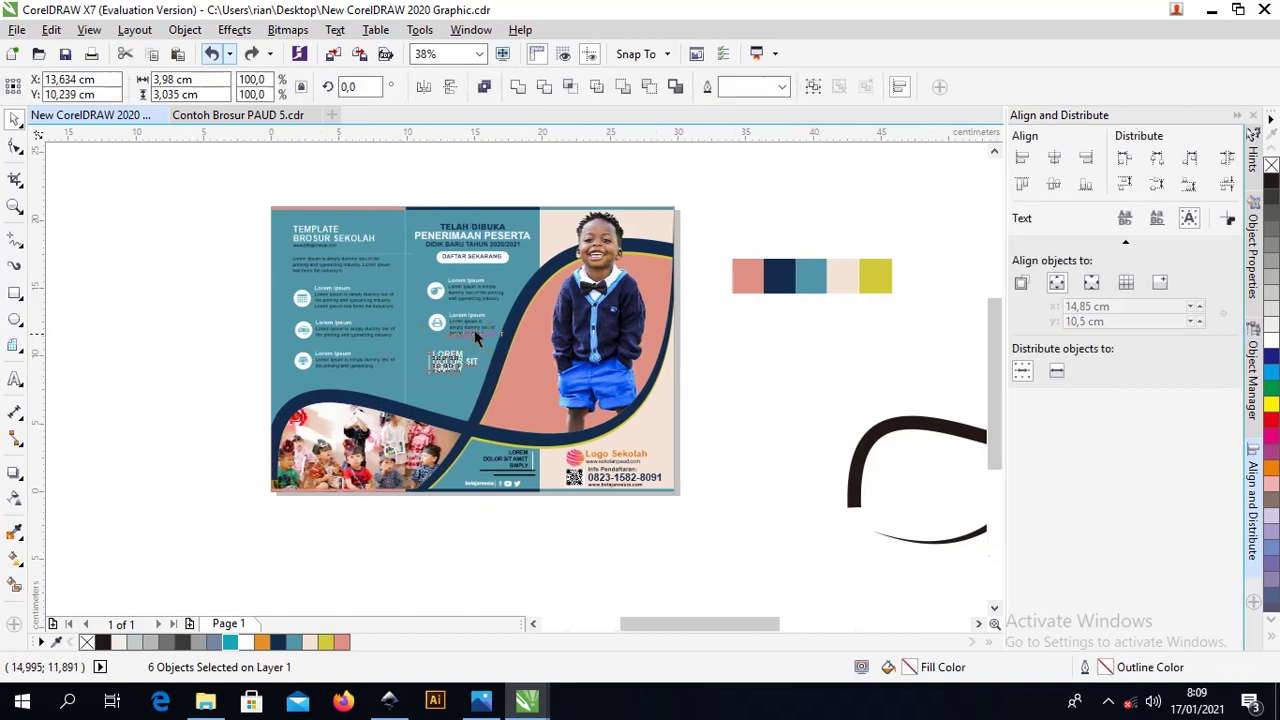
scroll(460, 340, "up", 4)
left_click(414, 347)
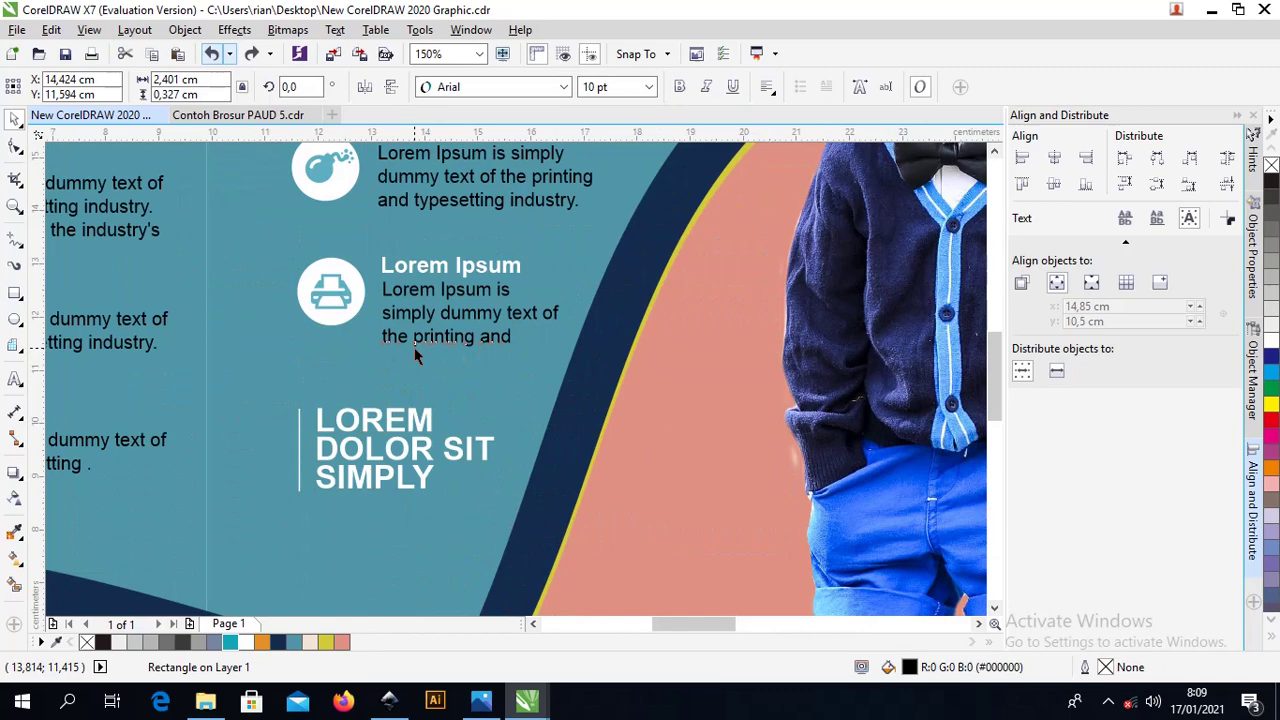
left_click(395, 430)
left_click(345, 452, "shift")
left_click(343, 479, "shift")
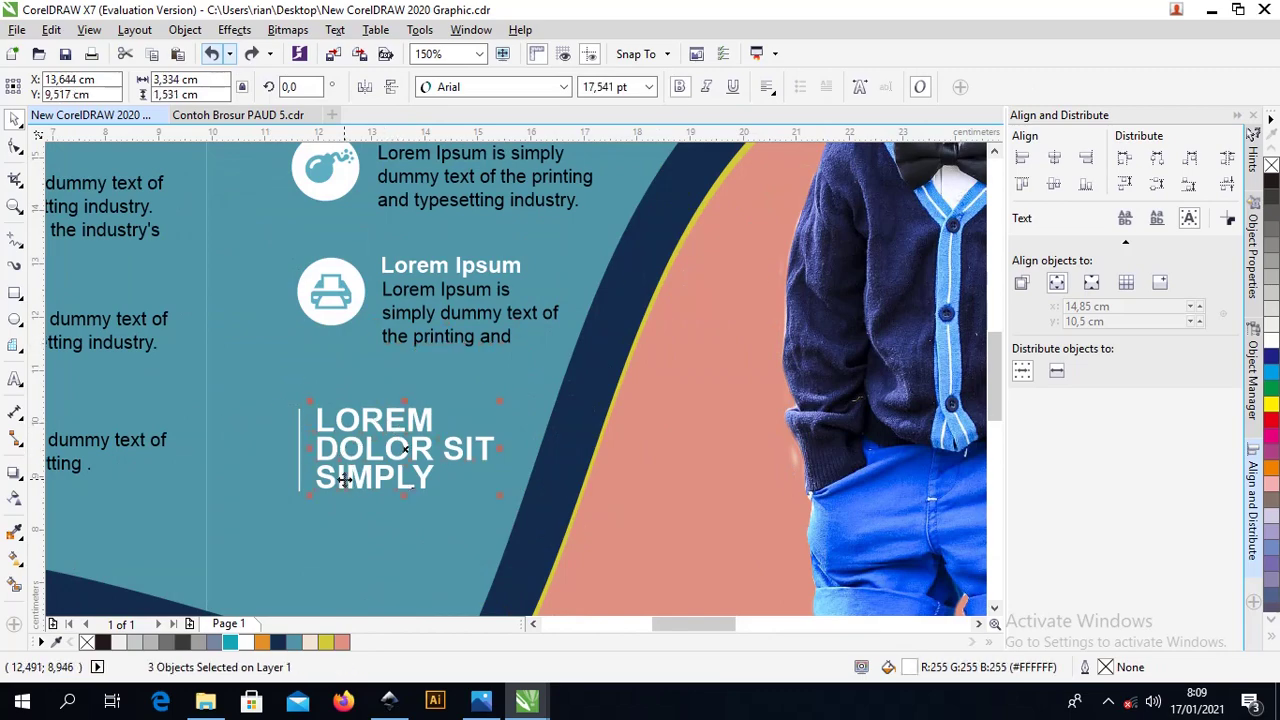
left_click(300, 435, "shift")
left_click_drag(306, 434, 271, 436)
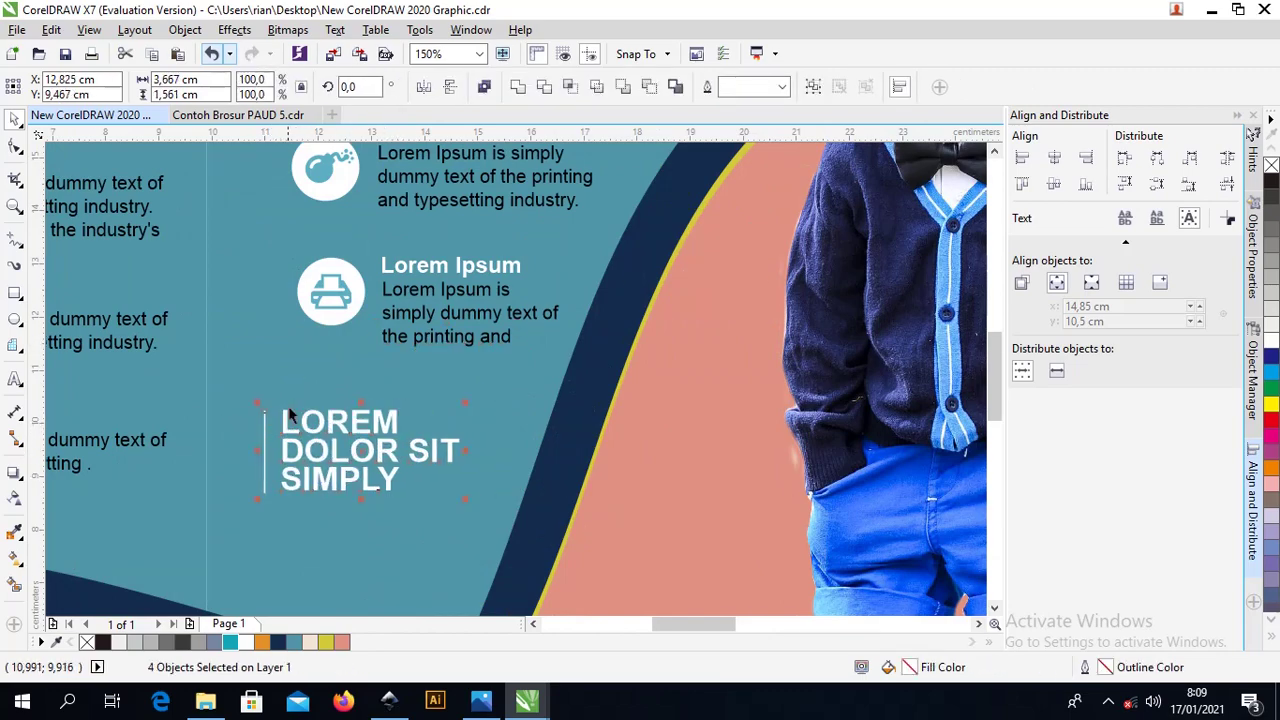
Group the three icon entries in the left panel, and group the three-line introductory paragraph above them separately
scroll(287, 415, "down", 2)
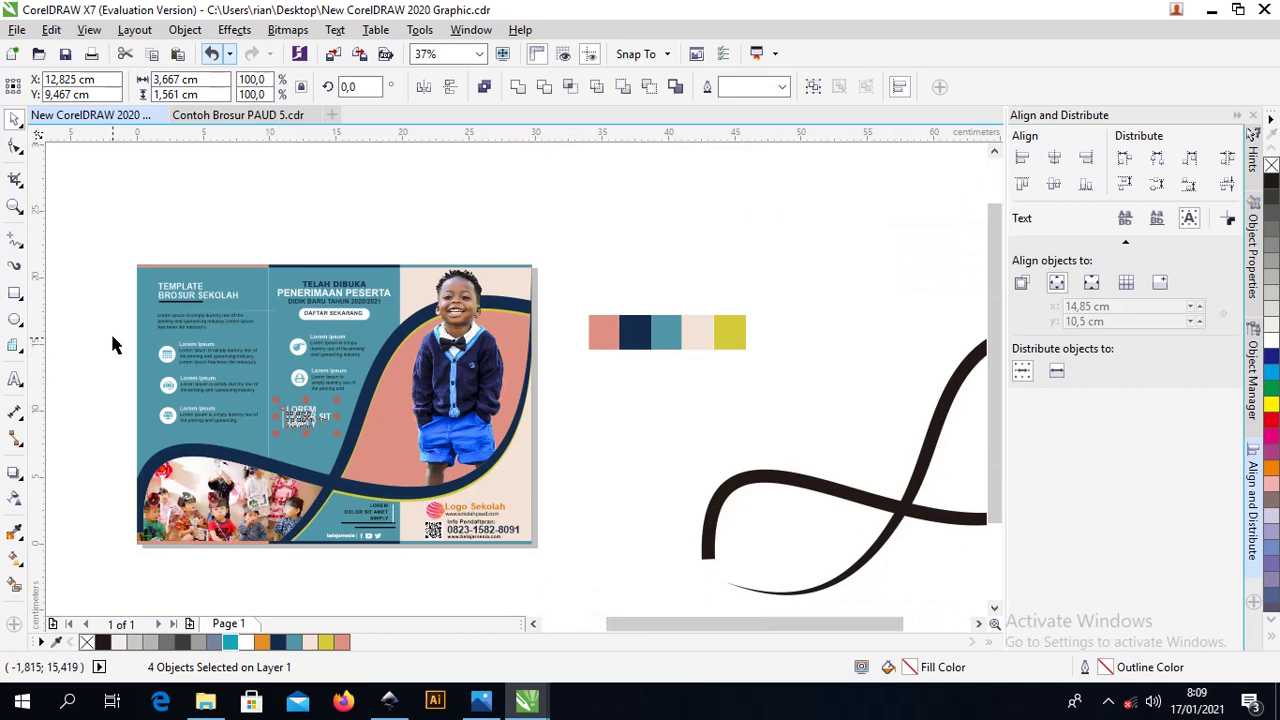
left_click_drag(110, 332, 282, 446)
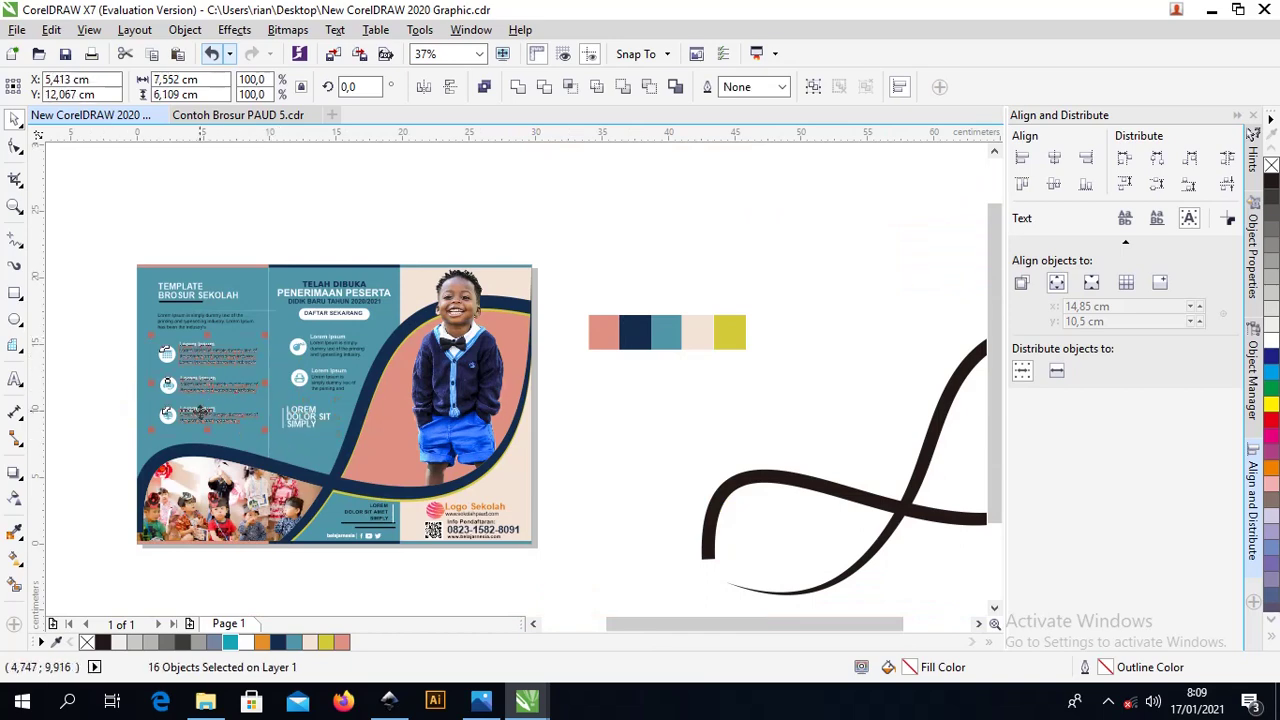
key("ctrl+g")
left_click(168, 322)
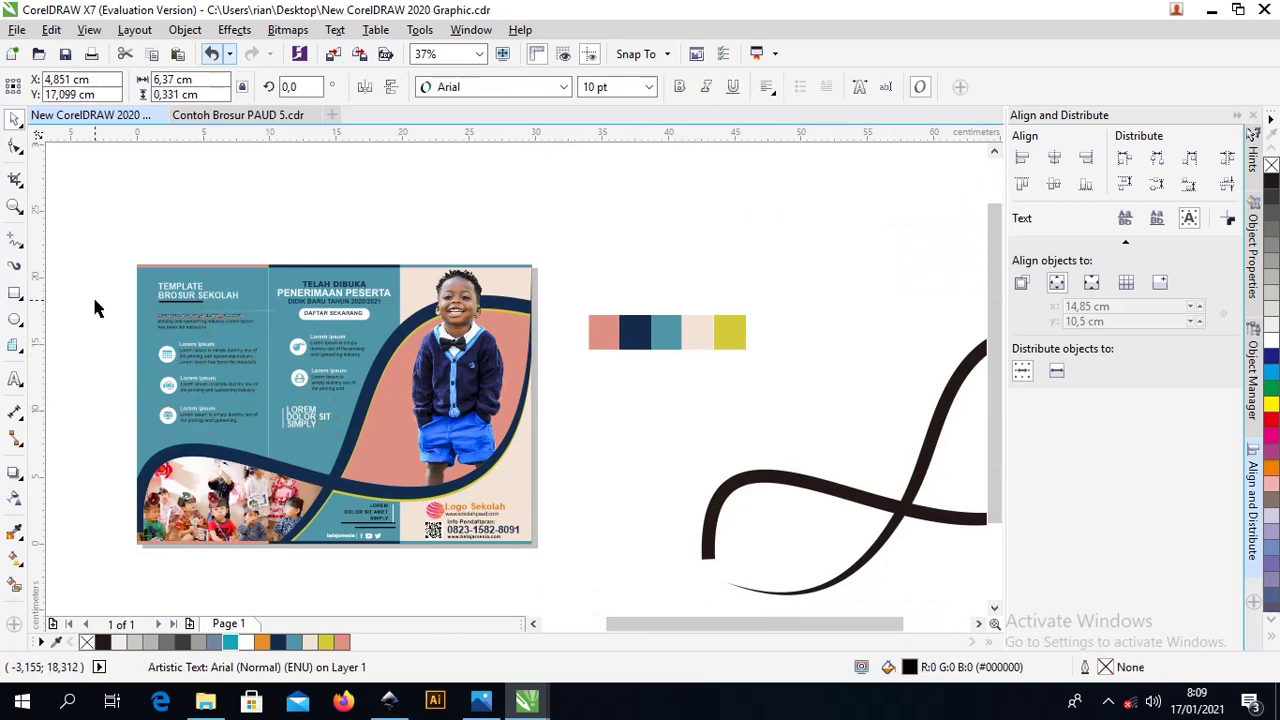
left_click_drag(117, 310, 263, 338)
key("ctrl+g")
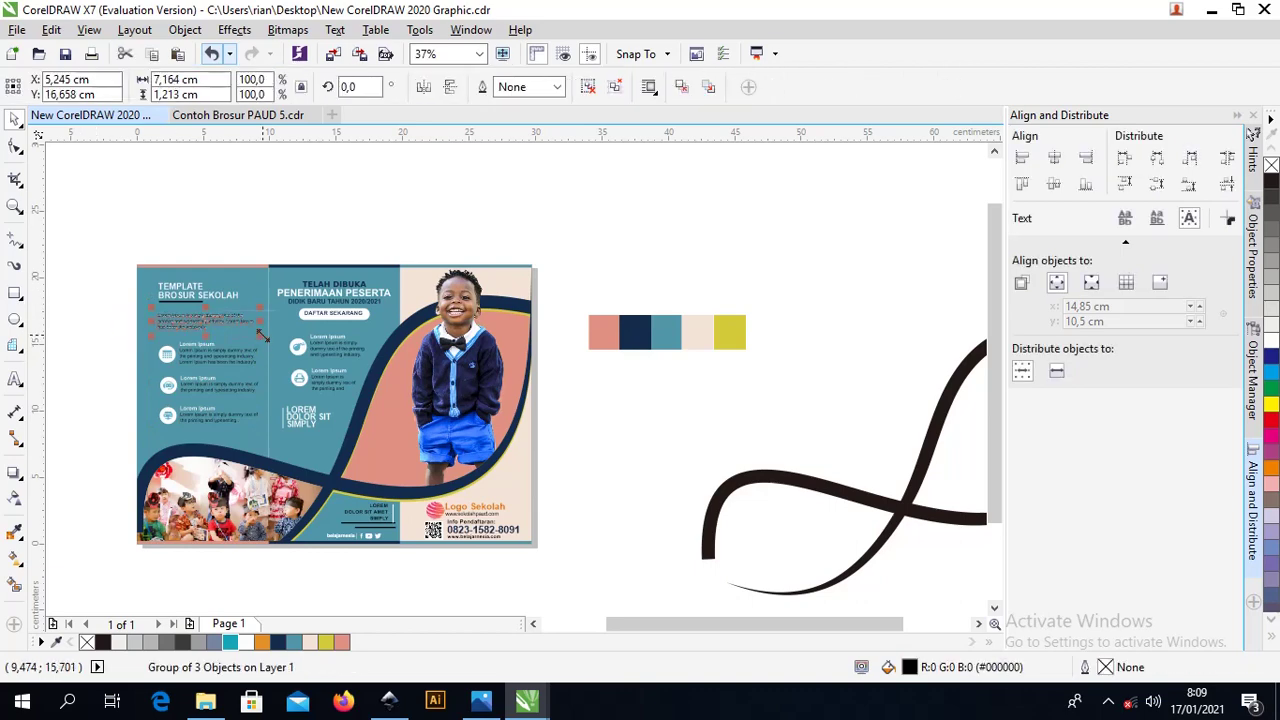
Set the horizontal line below the left panel's web address to 1,5 mm thick and remove its transparency
scroll(245, 316, "up", 4)
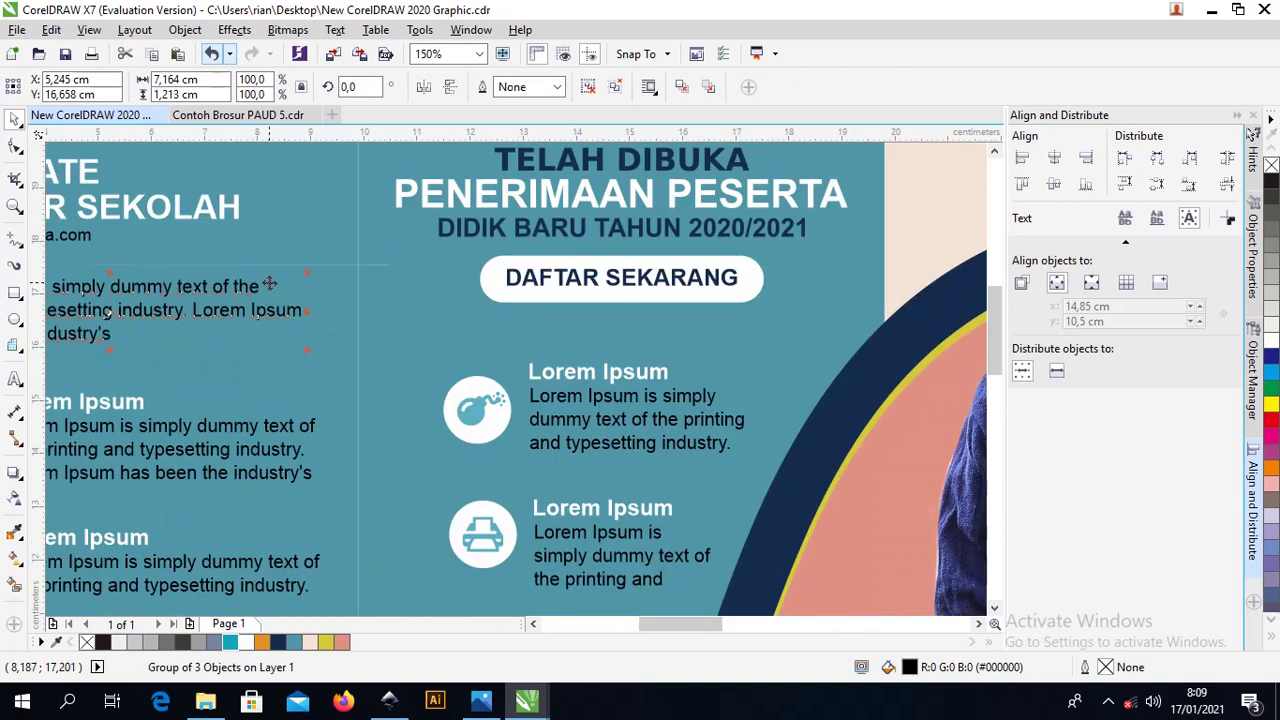
left_click(337, 268)
left_click(335, 264)
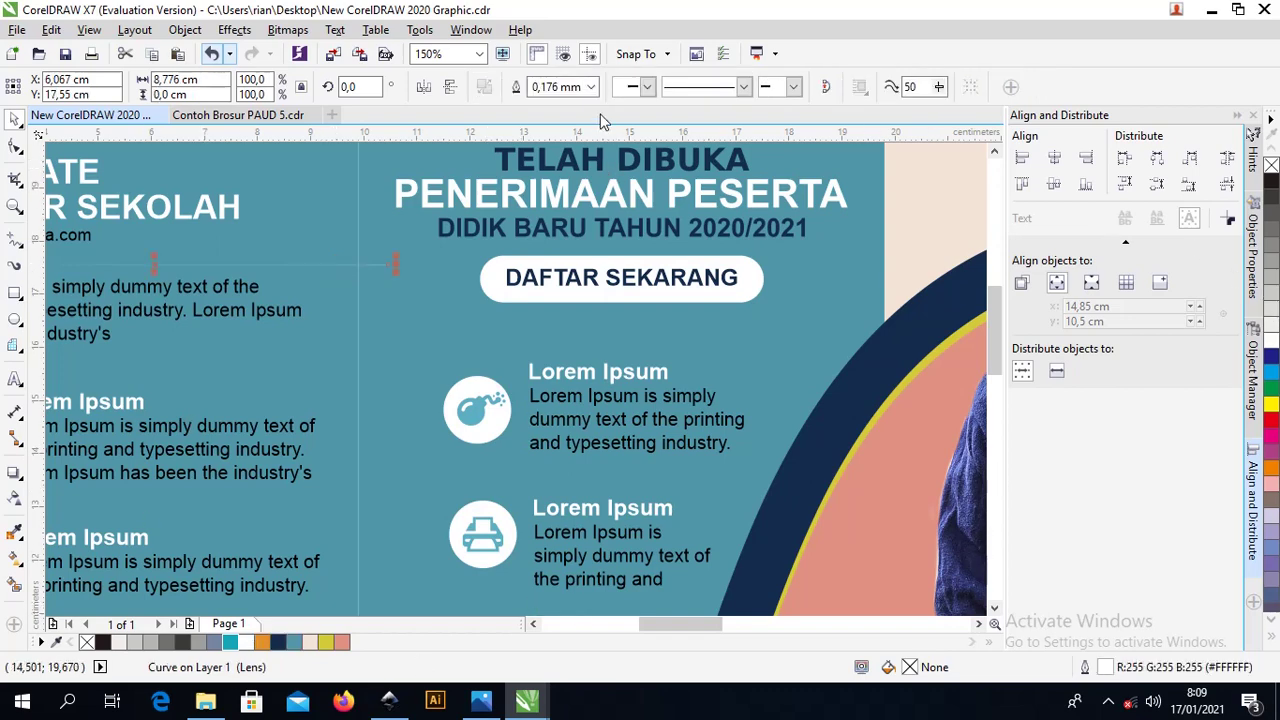
left_click(591, 87)
left_click(551, 224)
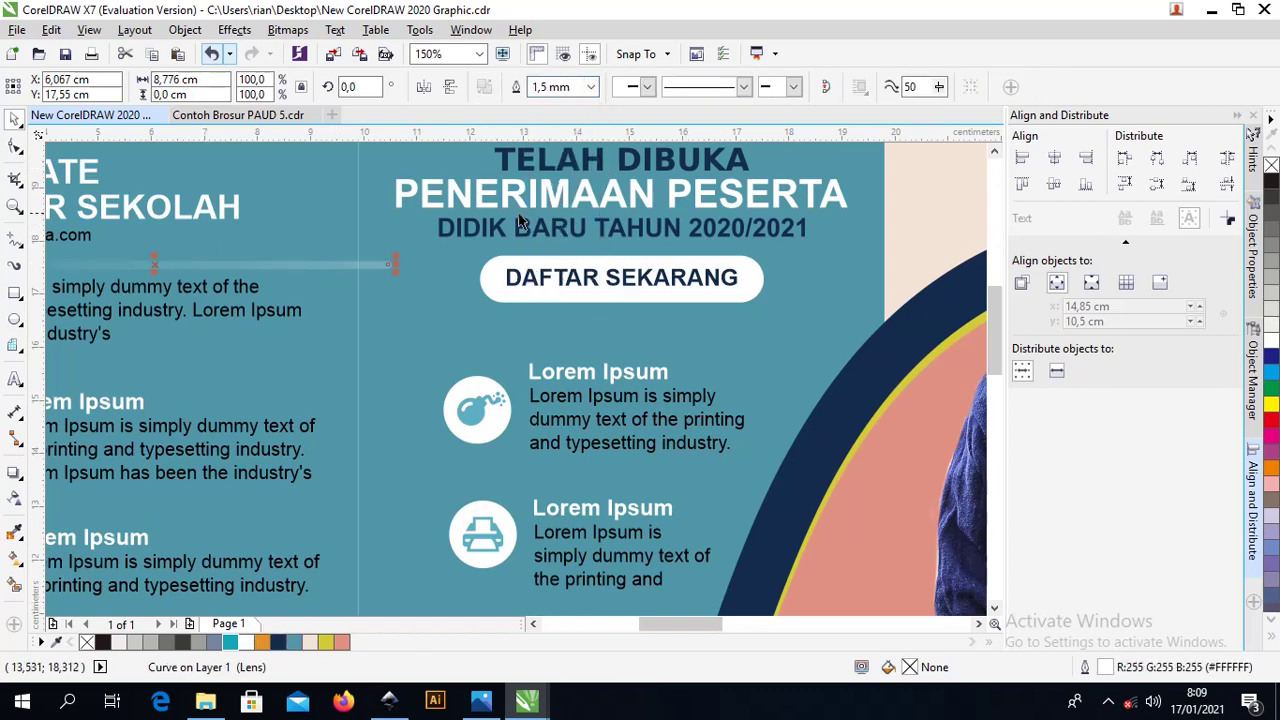
left_click(15, 499)
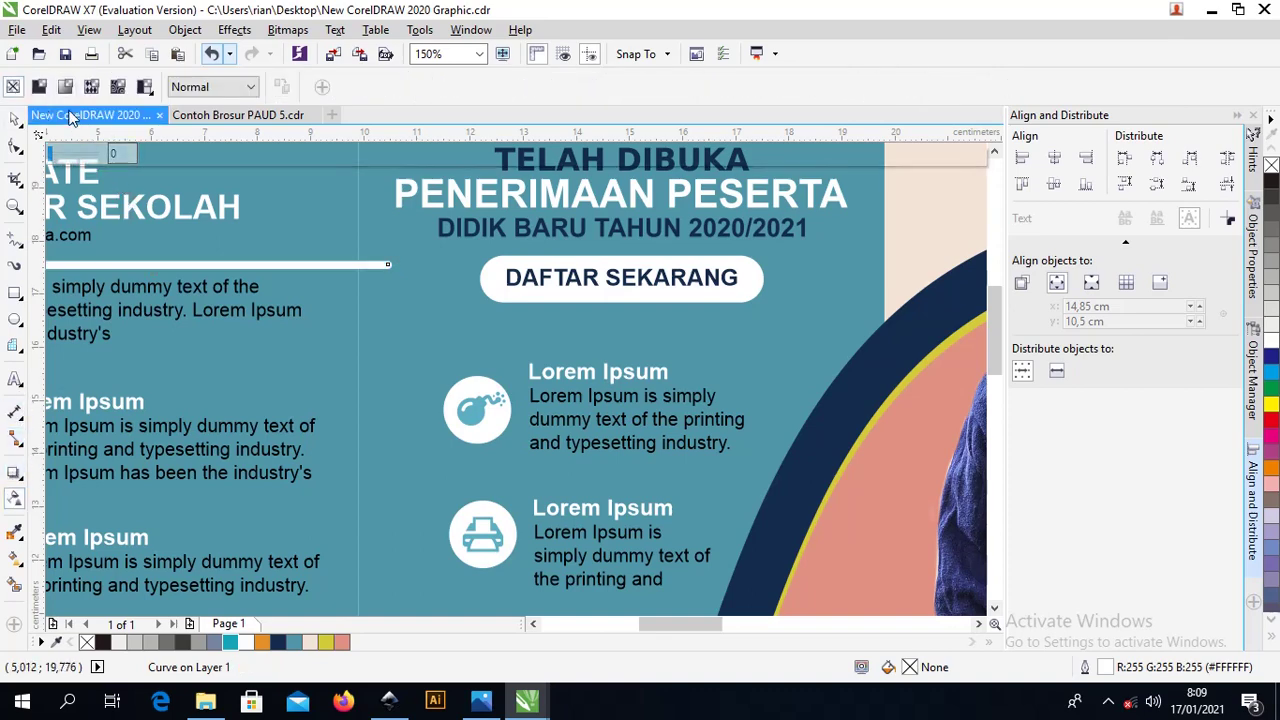
Shorten the white horizontal line in the left panel to about 6.9 cm, roughly matching the paragraph's width
left_click(15, 118)
scroll(331, 161, "down", 2)
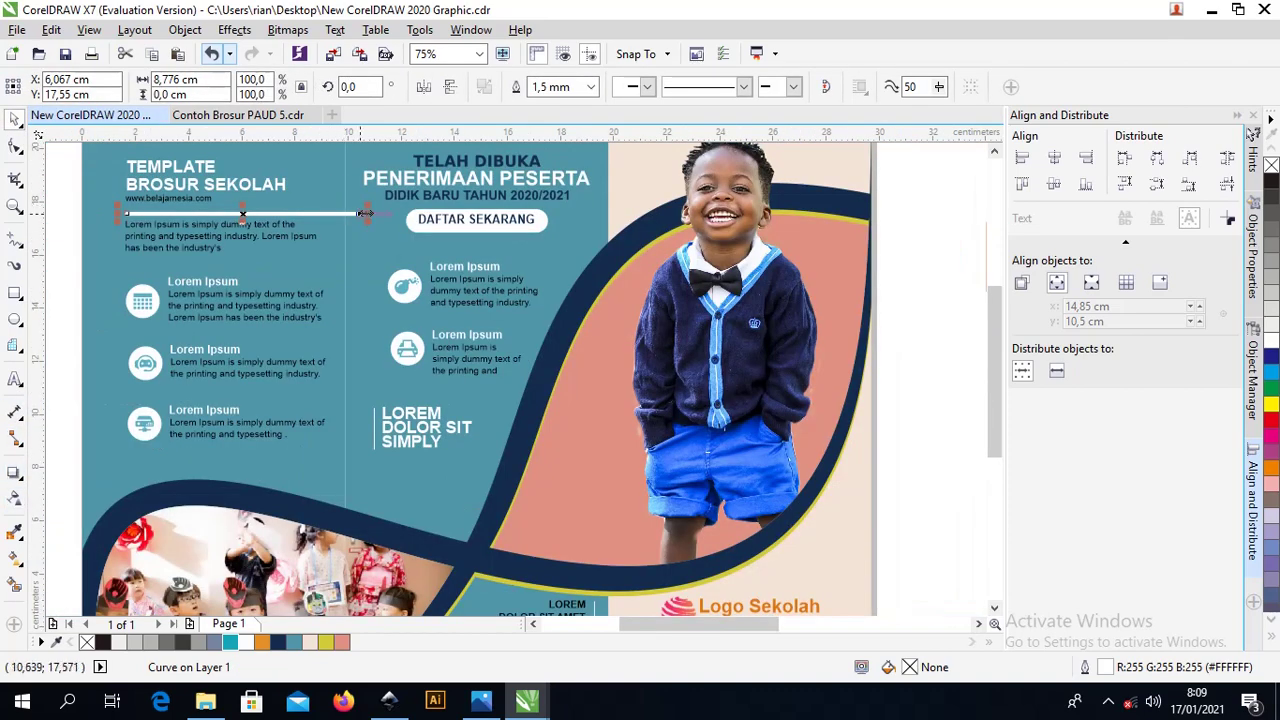
left_click_drag(360, 214, 317, 209)
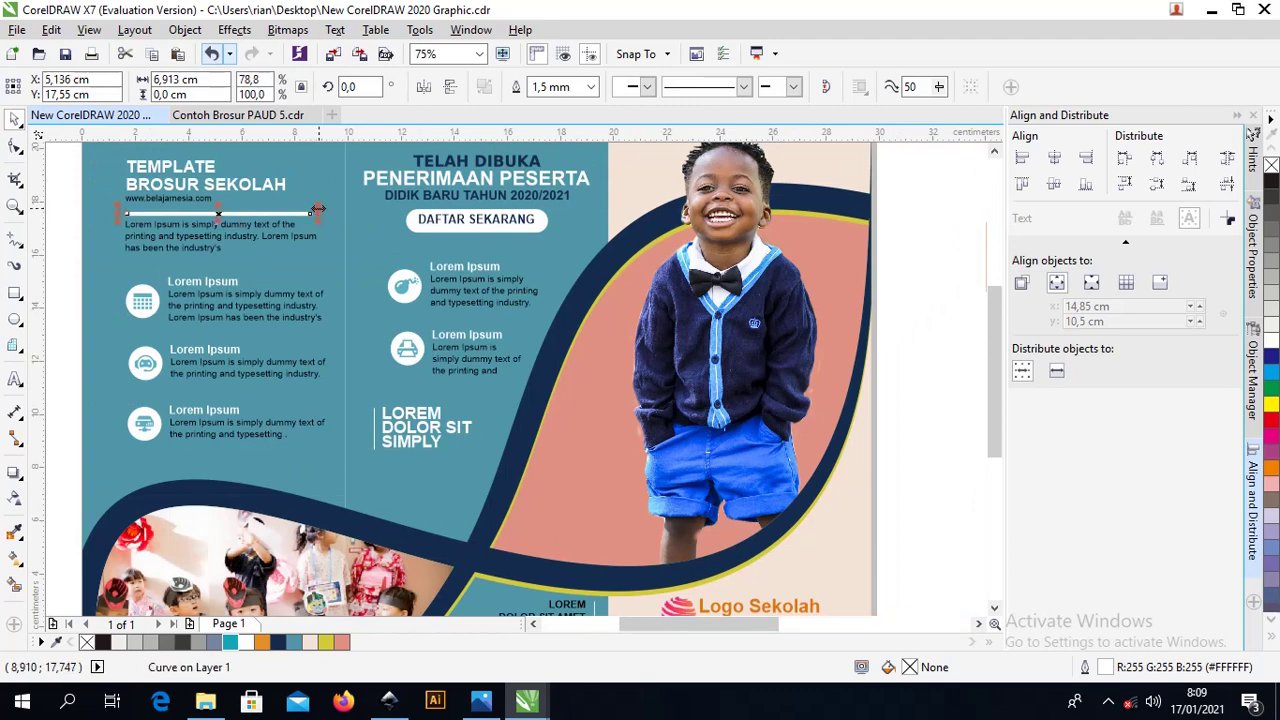
left_click(60, 298)
Shift the left panel's title, line, paragraph and icon entries together to the left to even out the panel's side margins
key("Tab")
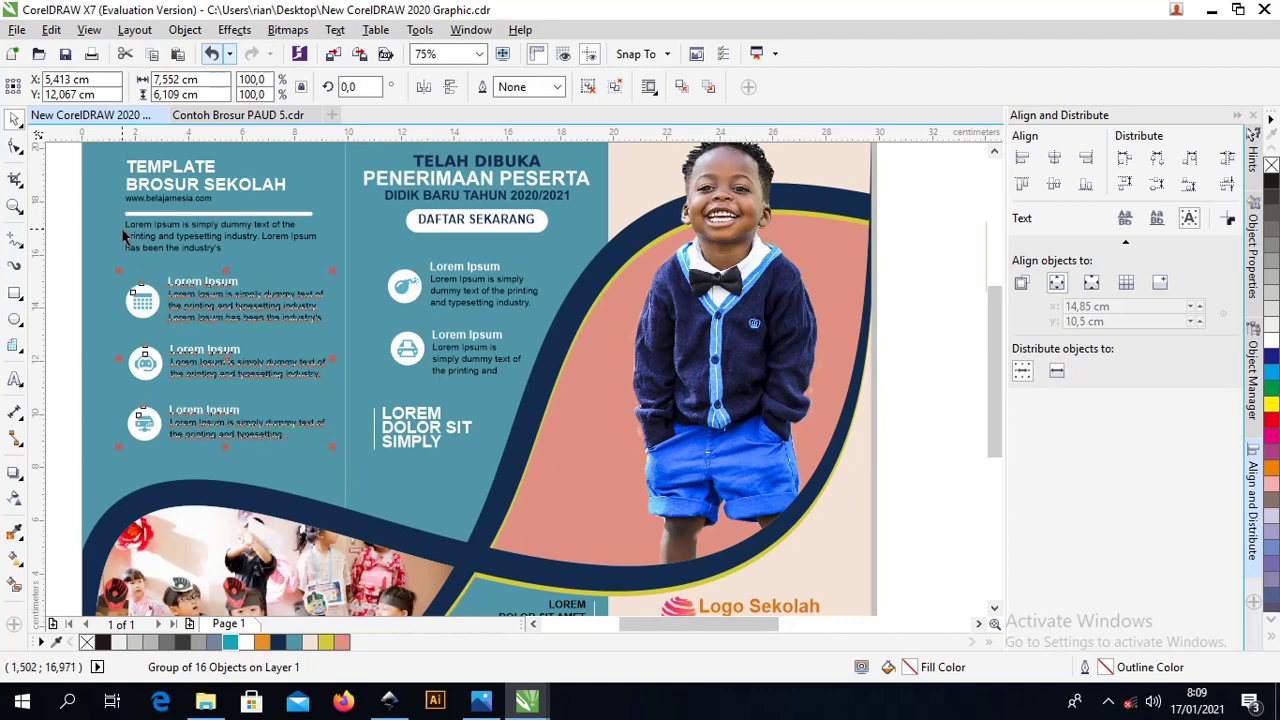
scroll(126, 236, "down", 2)
left_click_drag(240, 355, 128, 205)
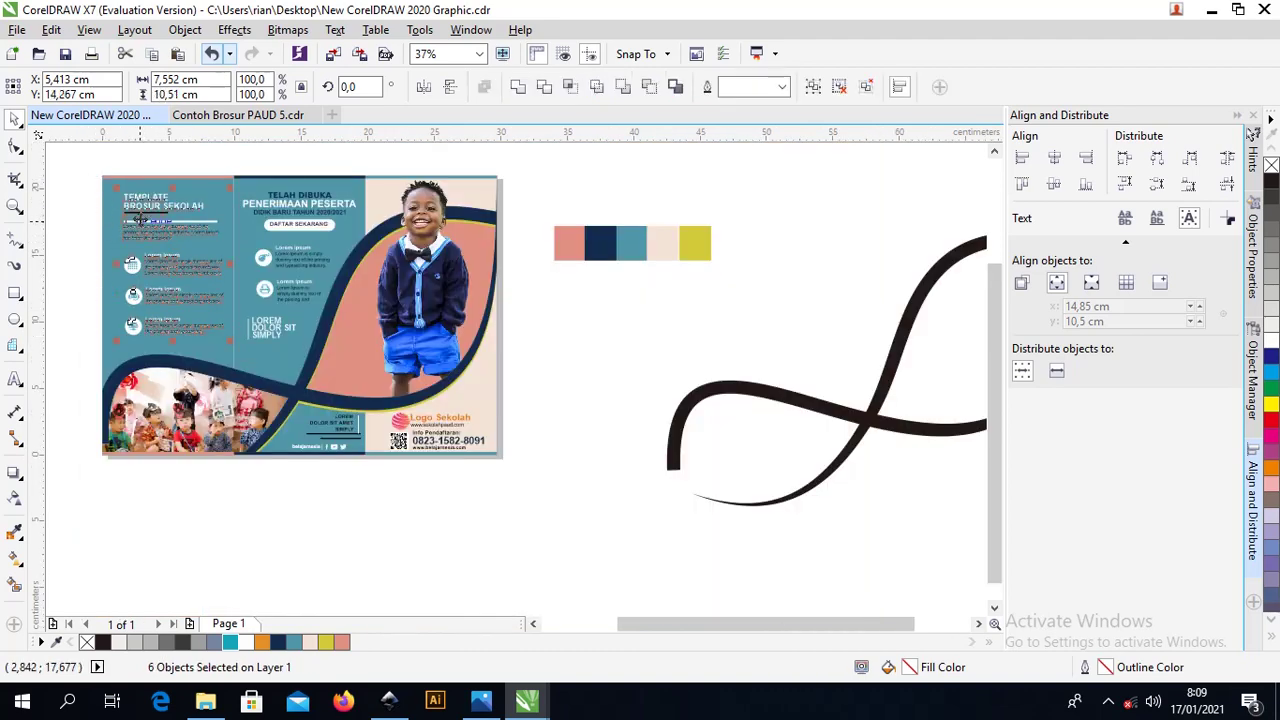
left_click(252, 164)
key("z")
left_click_drag(561, 485, 77, 165)
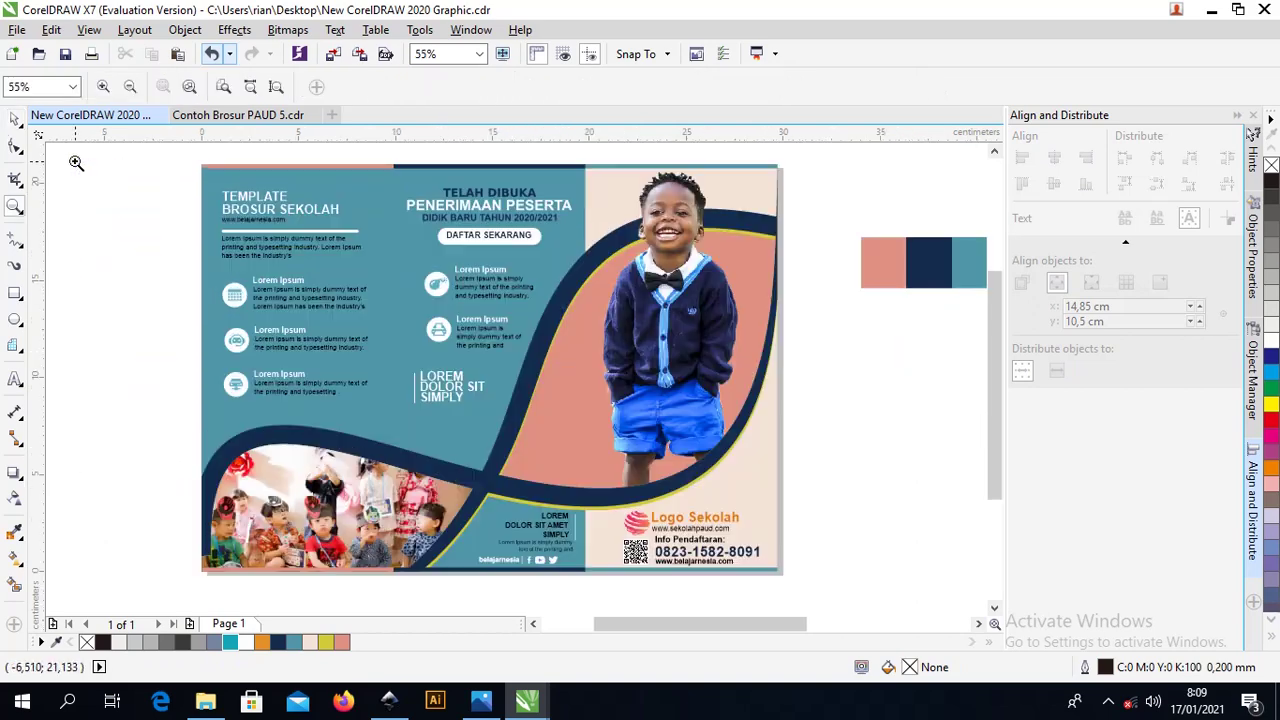
left_click(15, 121)
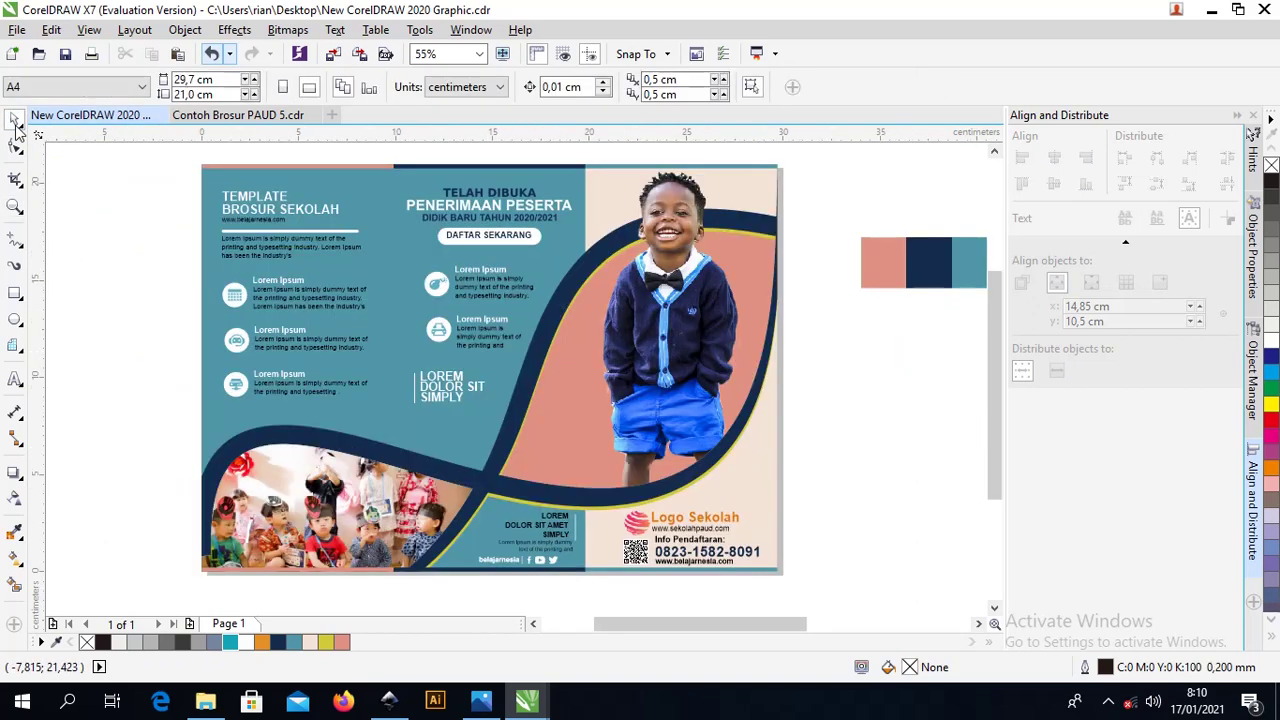